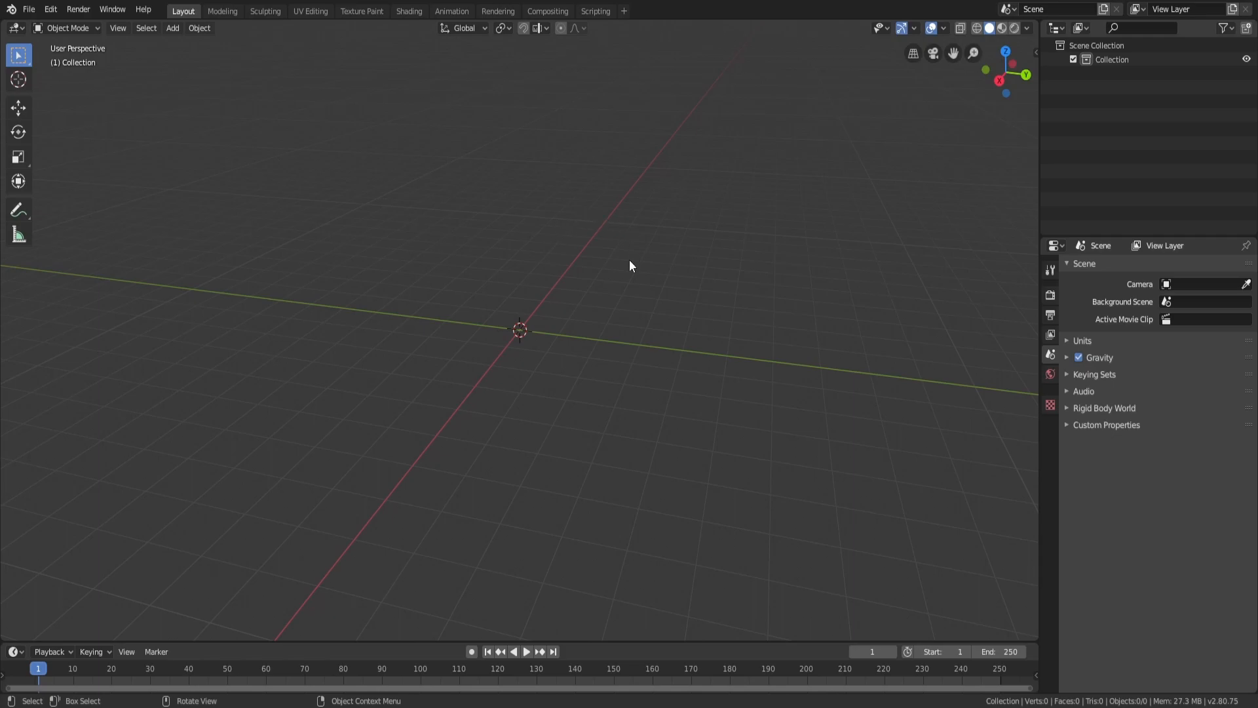
pyautogui.moveTo(621, 289); pyautogui.dragTo(320, 208, button='middle')
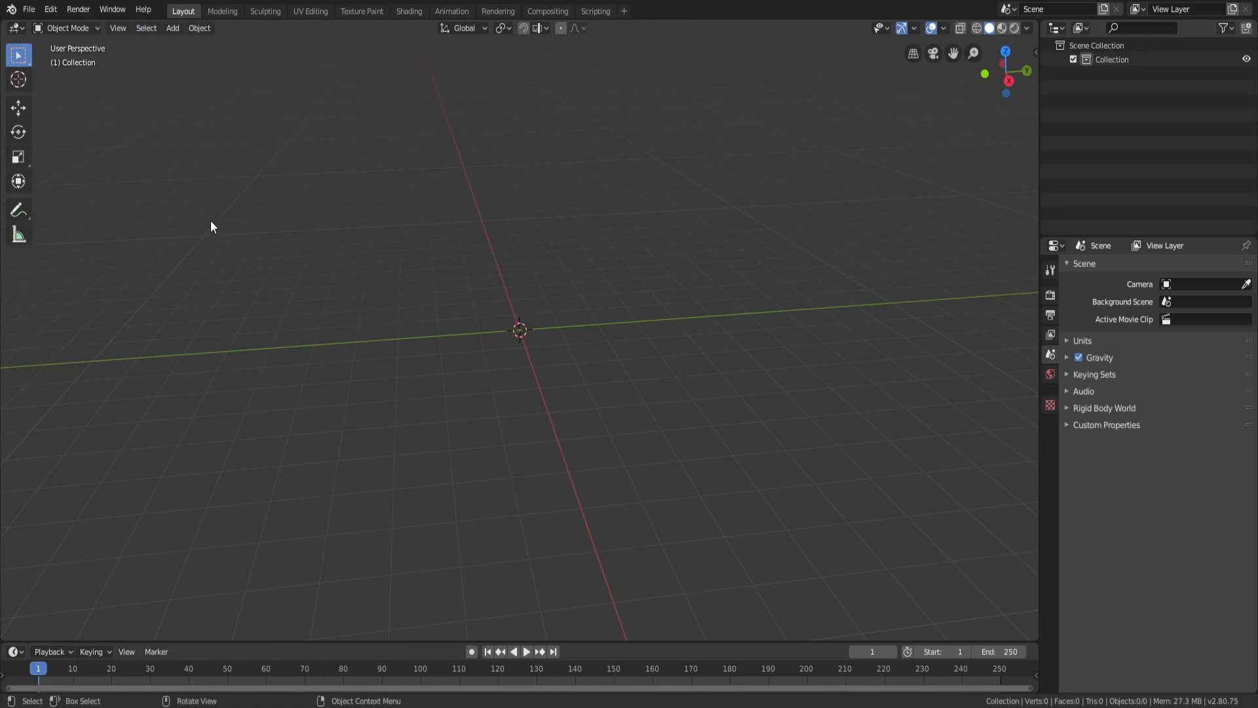
pyautogui.moveTo(321, 216); pyautogui.dragTo(392, 380, button='middle')
pyautogui.moveTo(138, 514); pyautogui.dragTo(103, 438, button='middle')
pyautogui.press('d')
pyautogui.press('a')
pyautogui.press('a')
pyautogui.press('w')
pyautogui.press('d')
pyautogui.press('a')
pyautogui.press('a')
pyautogui.press('a')
pyautogui.rightClick(168, 390)
pyautogui.press('Escape')
pyautogui.press('Escape')
pyautogui.press('q')
pyautogui.press('q')
pyautogui.press('w')
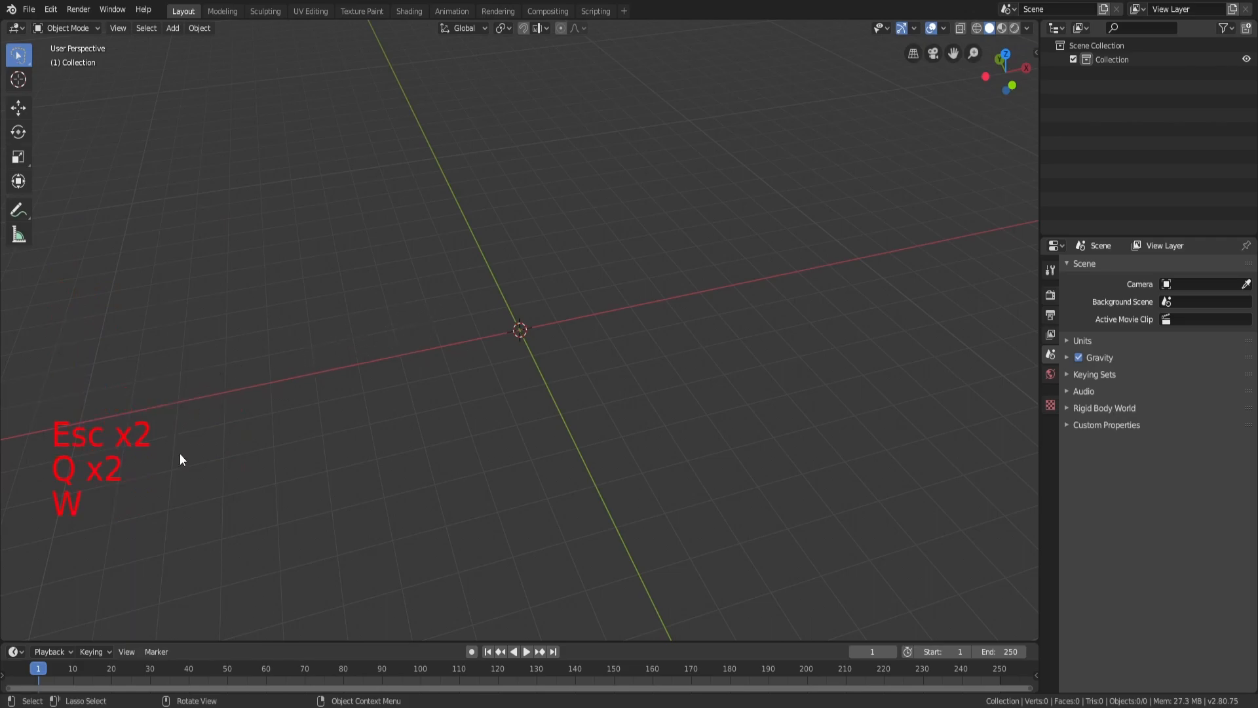
pyautogui.moveTo(477, 234); pyautogui.dragTo(227, 443, button='middle')
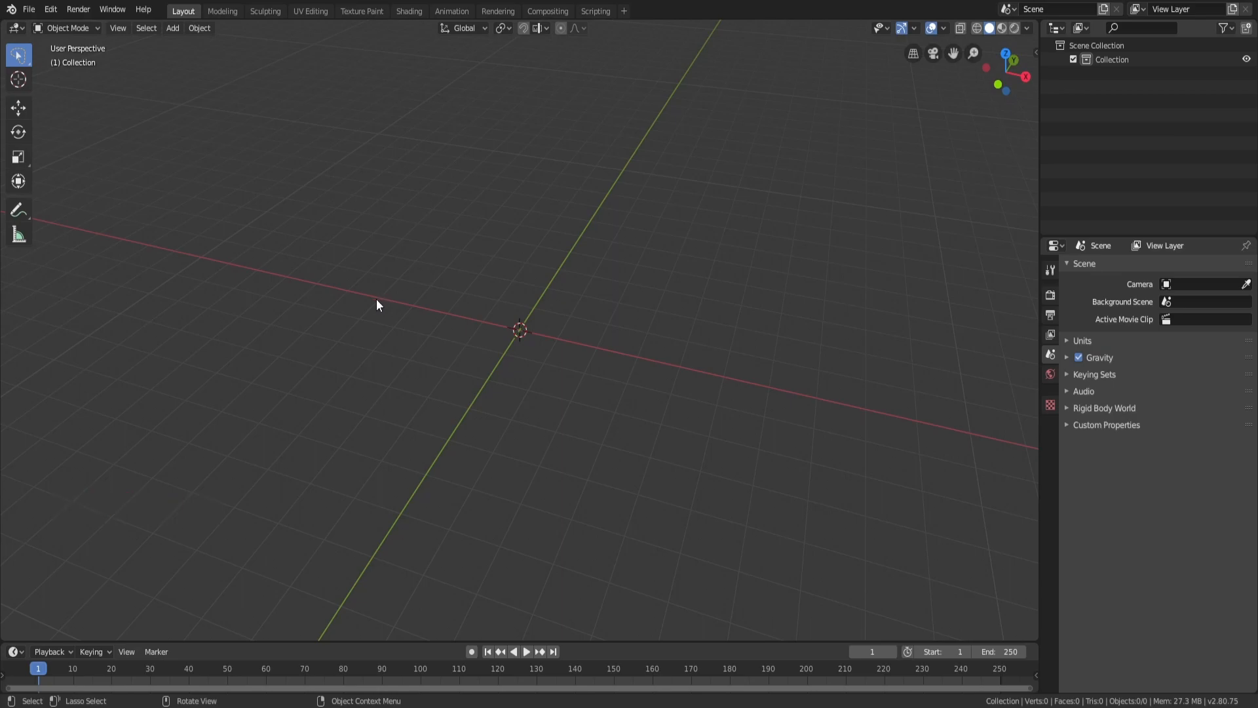
pyautogui.moveTo(472, 295); pyautogui.dragTo(402, 274, button='middle')
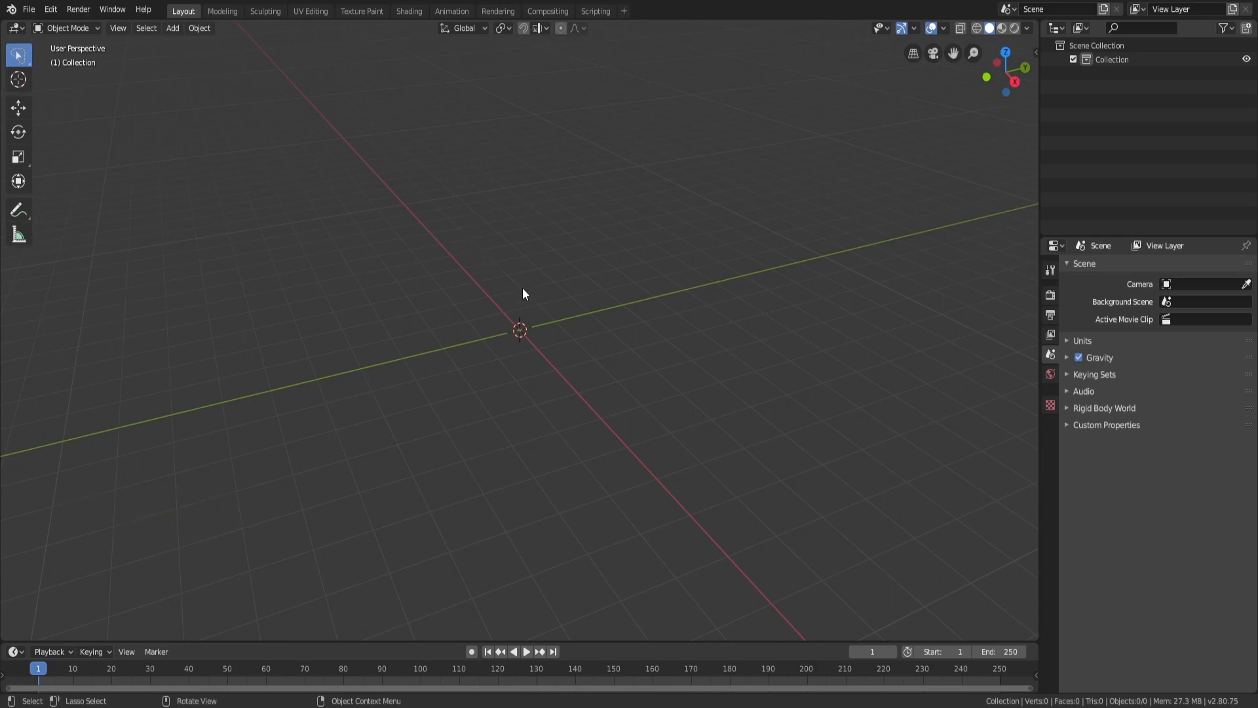
# Add a cube mesh to the empty scene at the world origin
pyautogui.hotkey('shift', 'a')
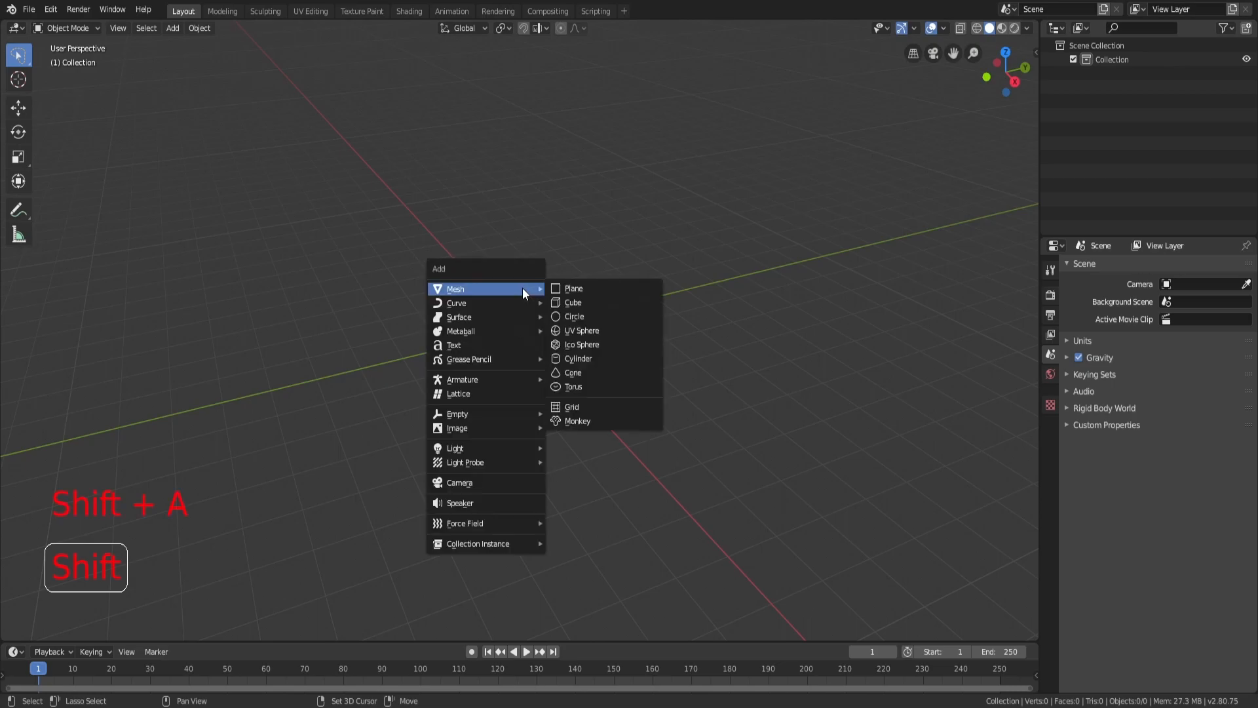
pyautogui.click(556, 302)
pyautogui.moveTo(565, 305); pyautogui.dragTo(568, 329, button='middle')
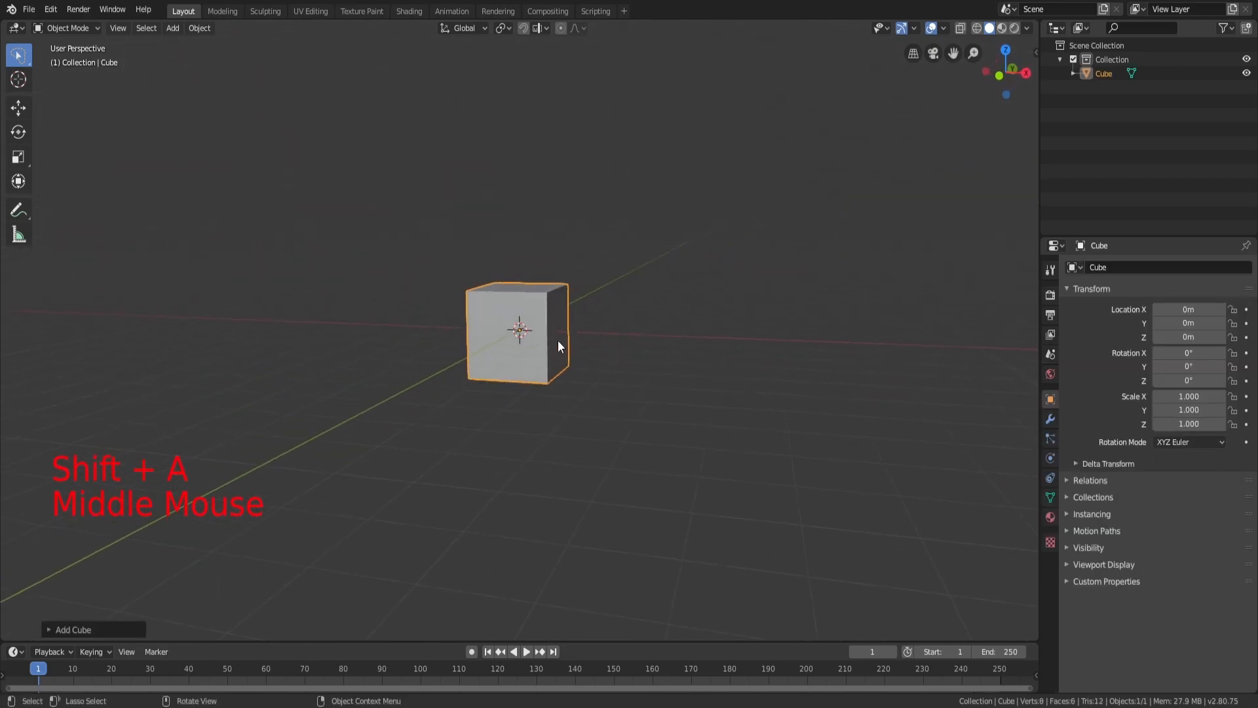
# Examine the new cube from several angles and distances
pyautogui.scroll(4, 484, 333)
pyautogui.moveTo(483, 333); pyautogui.dragTo(518, 321, button='middle')
pyautogui.moveTo(470, 167); pyautogui.dragTo(660, 185, button='middle')
pyautogui.scroll(1, 561, 351)
pyautogui.moveTo(561, 352); pyautogui.dragTo(450, 301, button='middle')
pyautogui.scroll(-4, 508, 309)
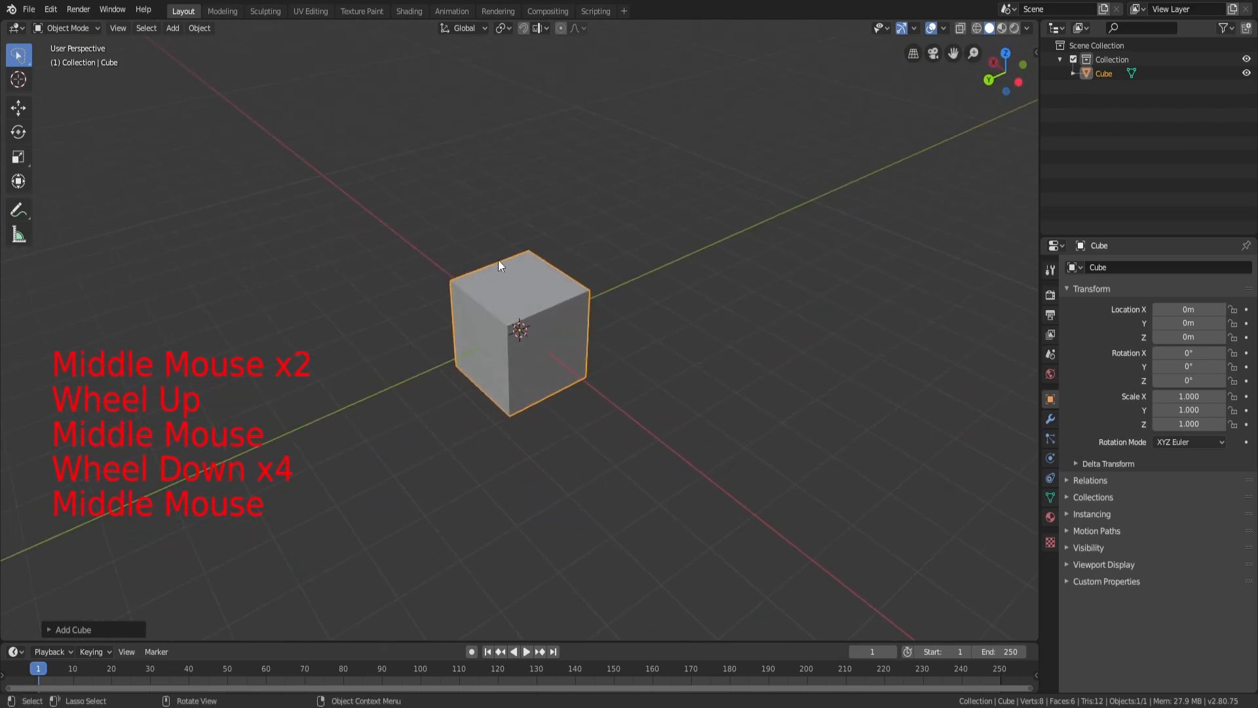
pyautogui.moveTo(515, 435); pyautogui.dragTo(485, 296, button='middle')
pyautogui.scroll(5, 508, 382)
pyautogui.scroll(-3, 497, 337)
pyautogui.moveTo(476, 362); pyautogui.dragTo(507, 355, button='middle')
pyautogui.moveTo(525, 270); pyautogui.dragTo(724, 315, button='middle')
# Select the cube, enter Edit Mode on it and deselect all of its vertices
pyautogui.click(588, 292)
pyautogui.click(564, 319)
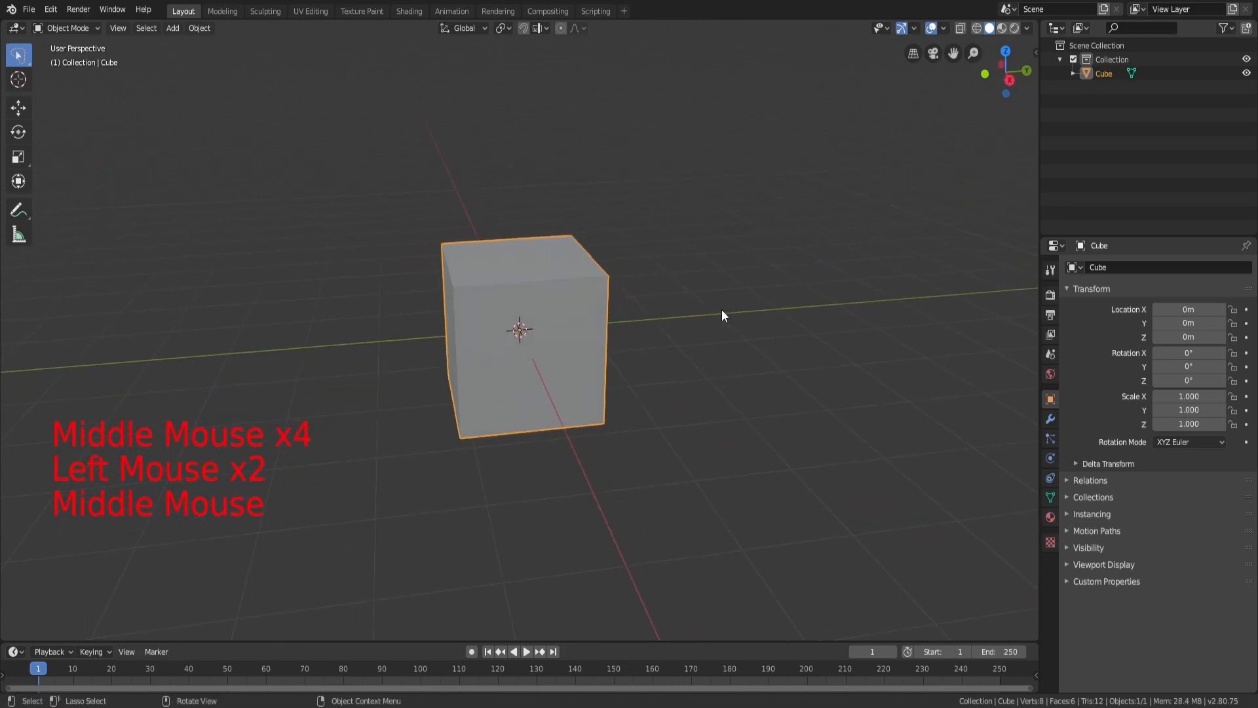
pyautogui.press('Tab')
pyautogui.press('a')
pyautogui.press('a')
pyautogui.press('a')
pyautogui.moveTo(467, 288); pyautogui.dragTo(516, 315, button='middle')
pyautogui.scroll(2, 517, 314)
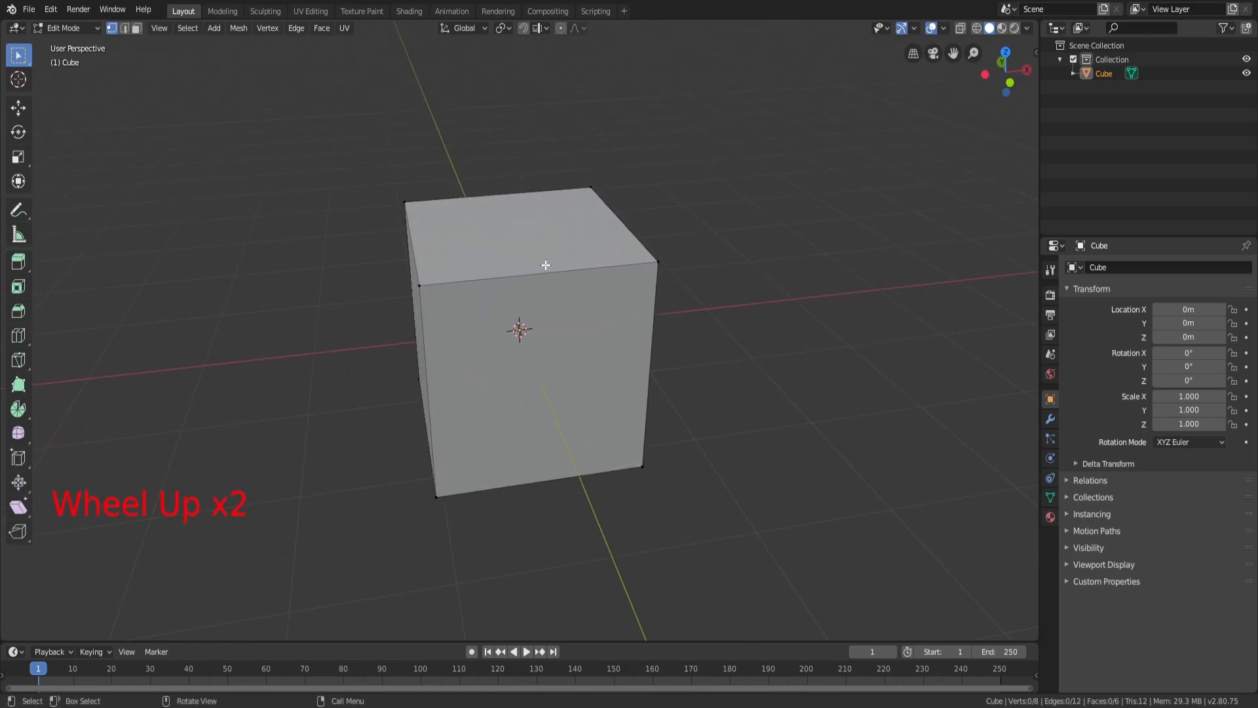
# Return to Object Mode, deselect the cube and look over the mesh primitives available to add
pyautogui.scroll(-1, 546, 265)
pyautogui.press('Tab')
pyautogui.scroll(-5, 660, 255)
pyautogui.click(664, 256)
pyautogui.hotkey('shift', 'a')
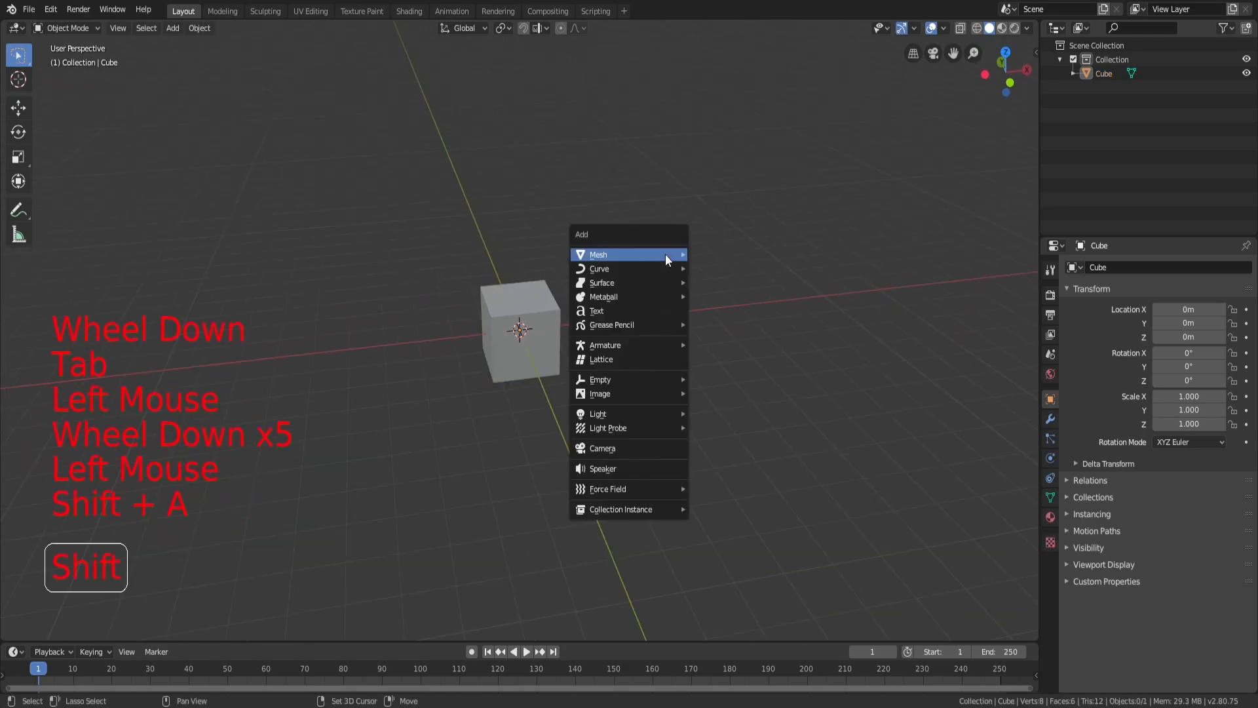
pyautogui.moveTo(665, 258)
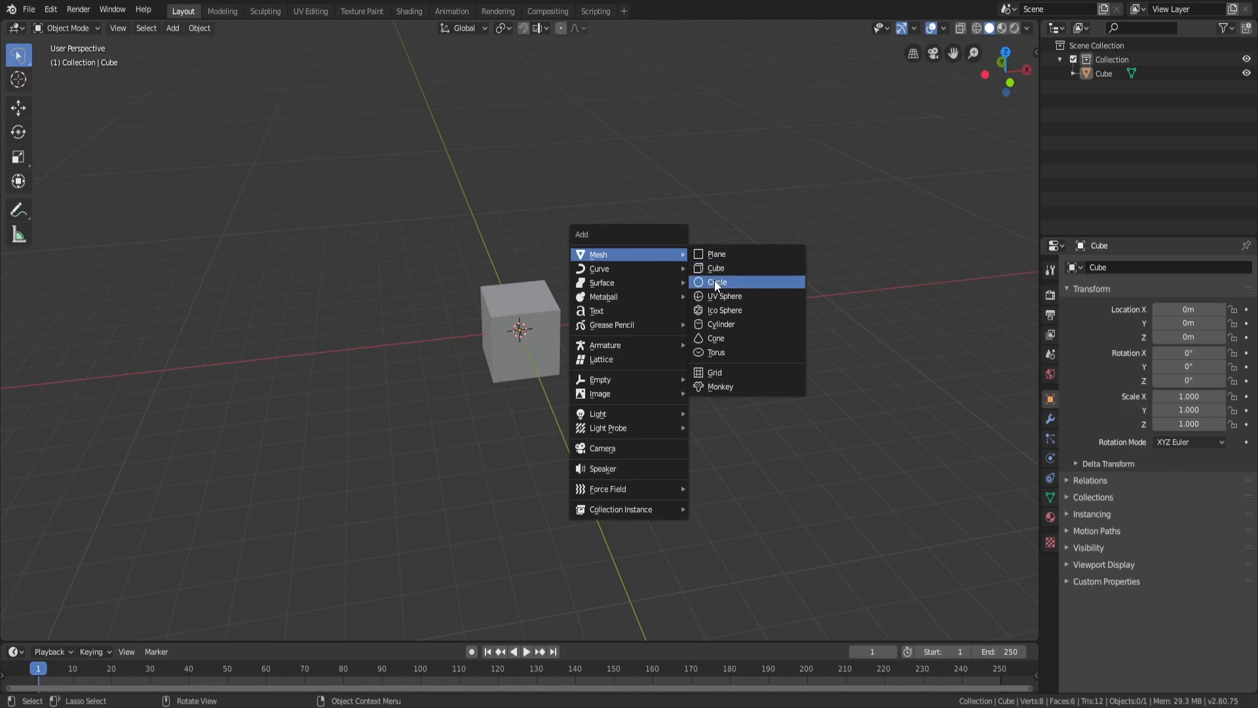
pyautogui.moveTo(745, 178); pyautogui.dragTo(637, 281, button='middle')
pyautogui.scroll(5, 623, 301)
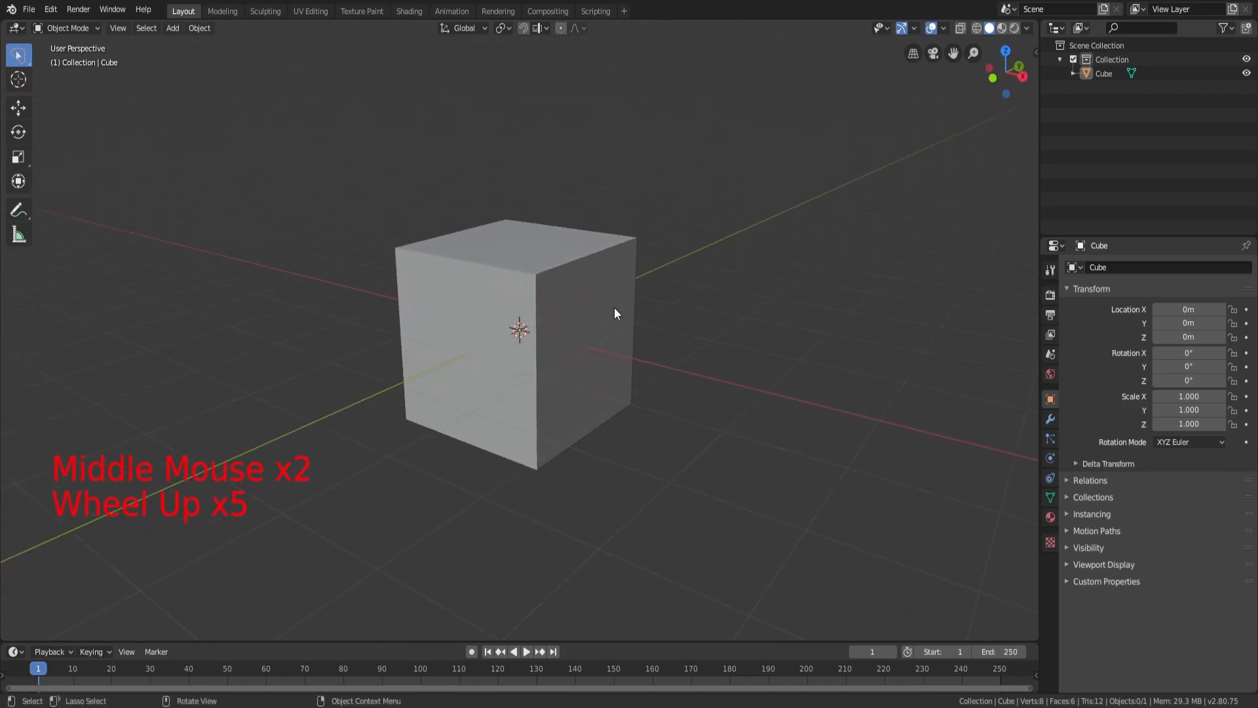
pyautogui.scroll(-4, 580, 298)
pyautogui.moveTo(500, 205); pyautogui.dragTo(601, 287, button='middle')
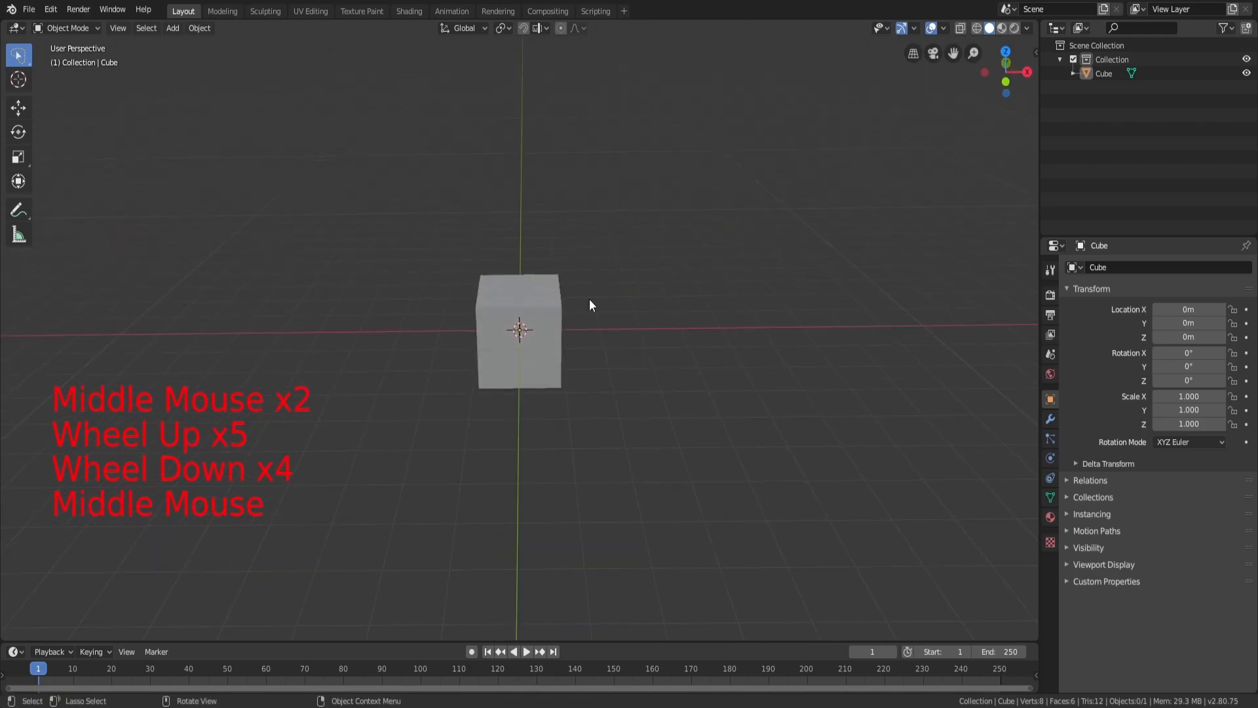
# Select the cube and toggle between Object Mode and Edit Mode, ending in Edit Mode
pyautogui.click(534, 329)
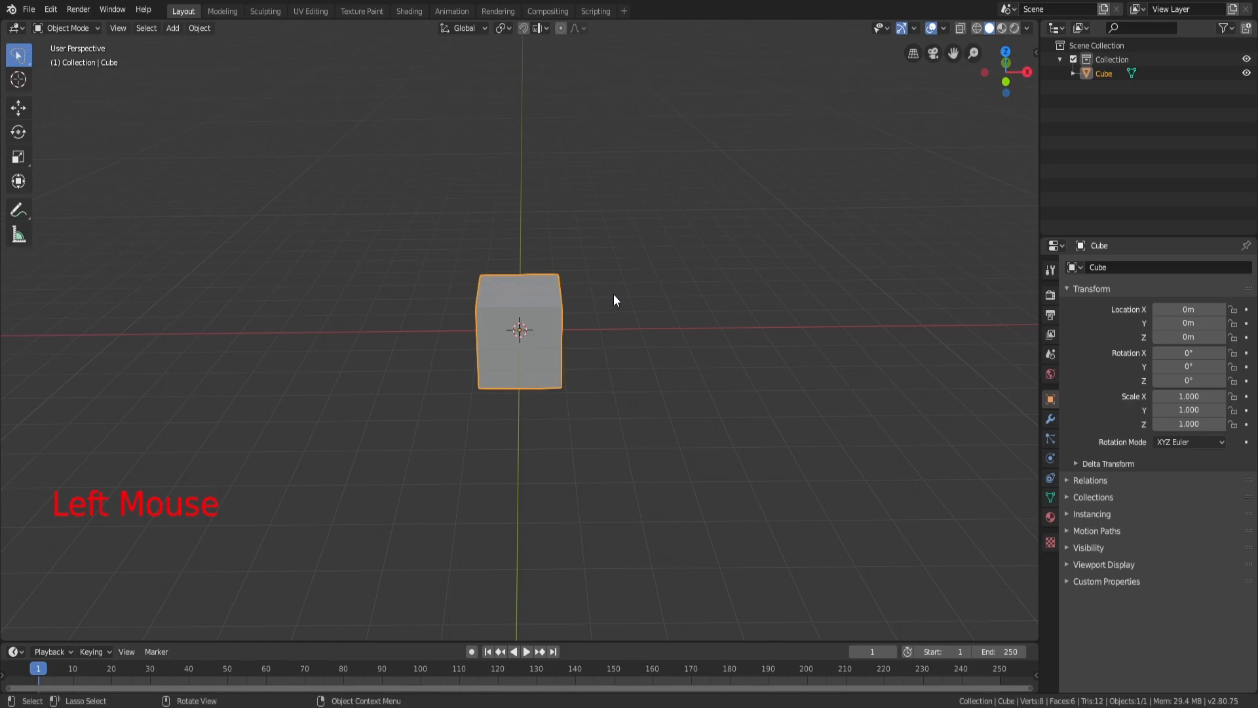
pyautogui.press('Tab')
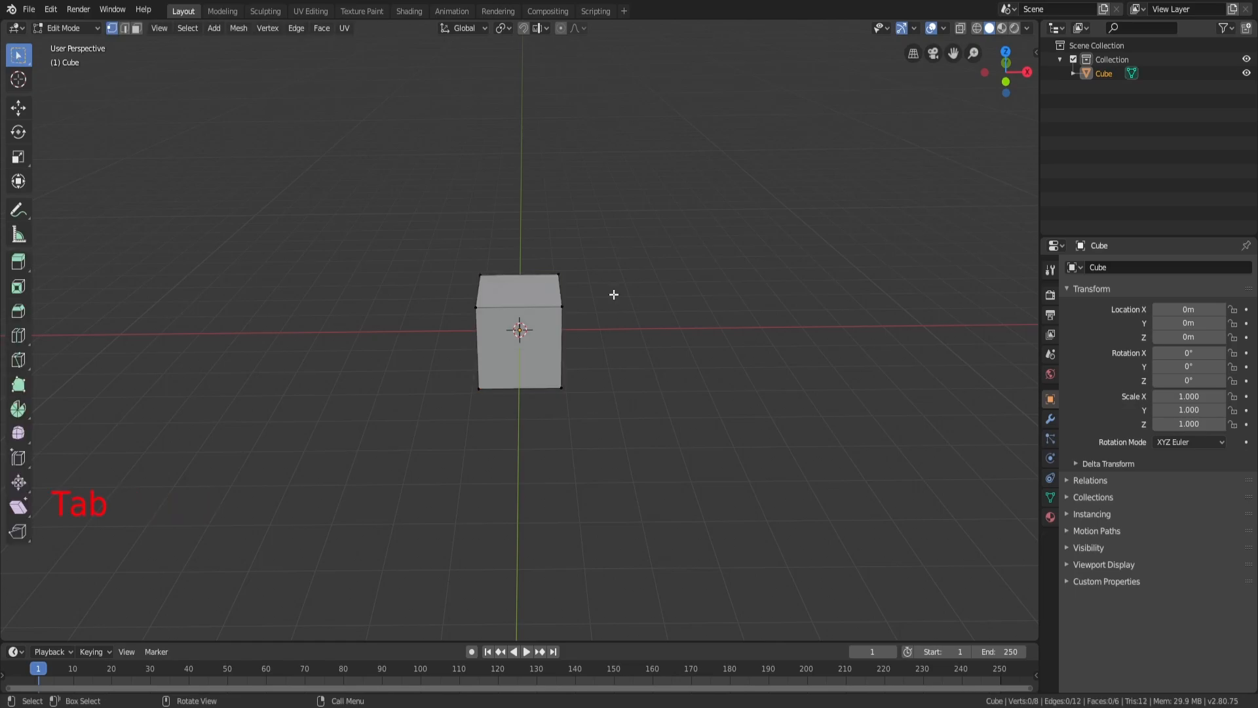
pyautogui.press('Tab')
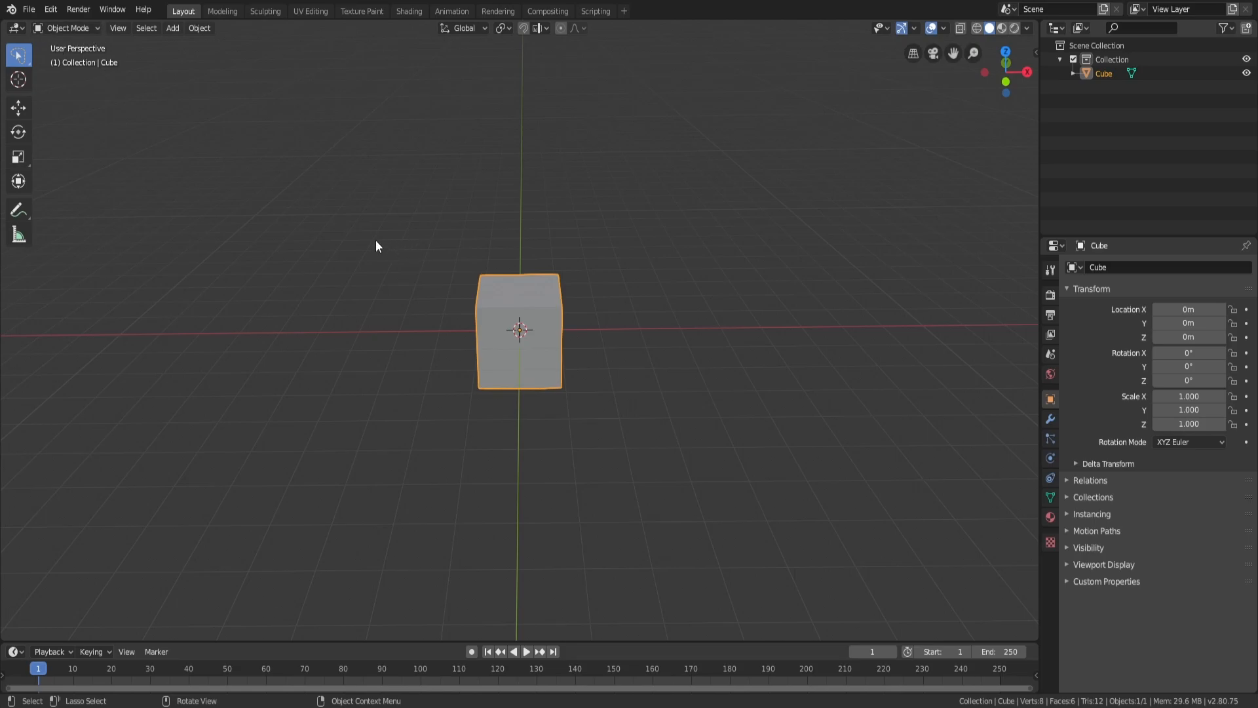
pyautogui.moveTo(489, 241); pyautogui.dragTo(681, 443, button='middle')
pyautogui.moveTo(482, 338); pyautogui.dragTo(535, 258, button='middle')
pyautogui.scroll(2, 534, 261)
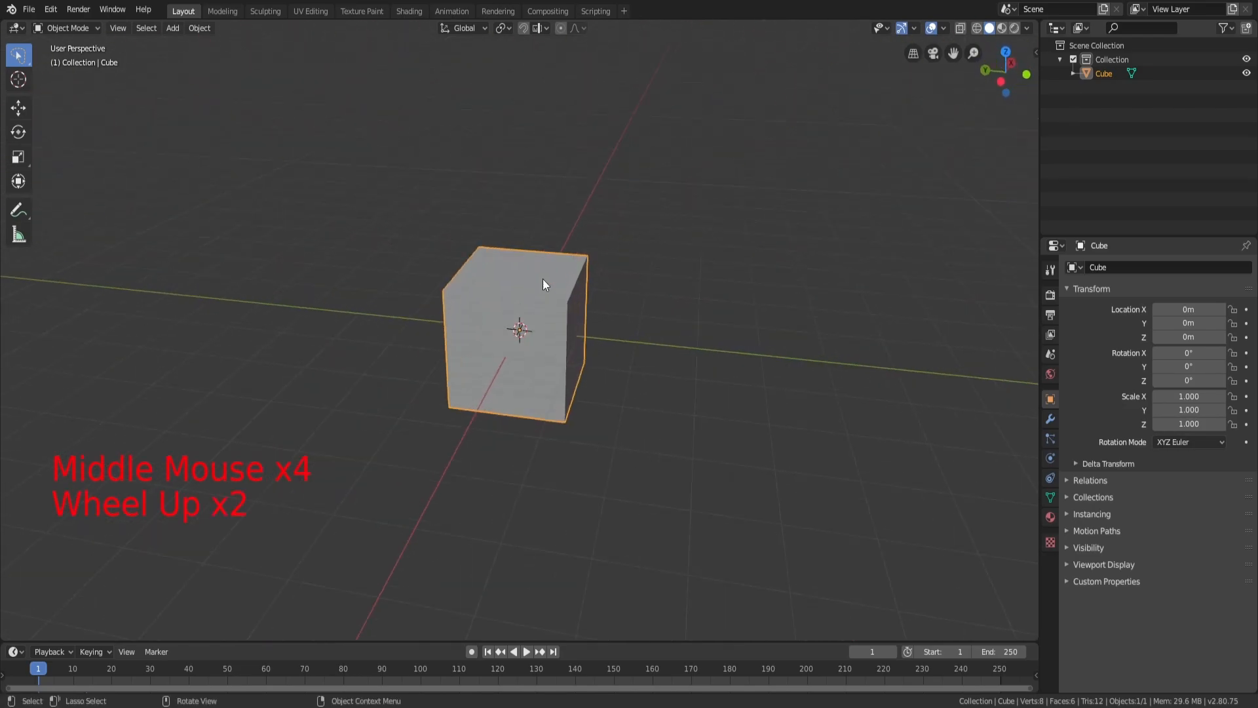
pyautogui.press('Tab')
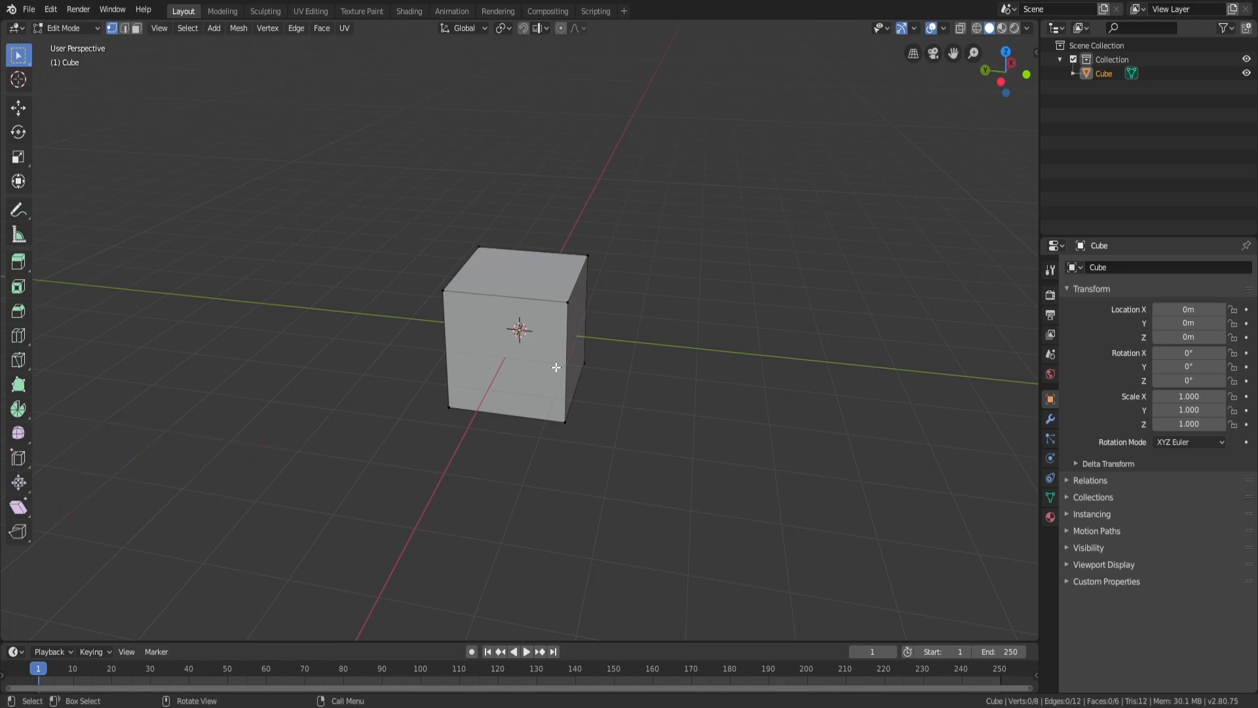
# Select one upper corner vertex of the cube and try moving it freely without an axis constraint
pyautogui.scroll(3, 576, 356)
pyautogui.moveTo(576, 357); pyautogui.dragTo(354, 293, button='middle')
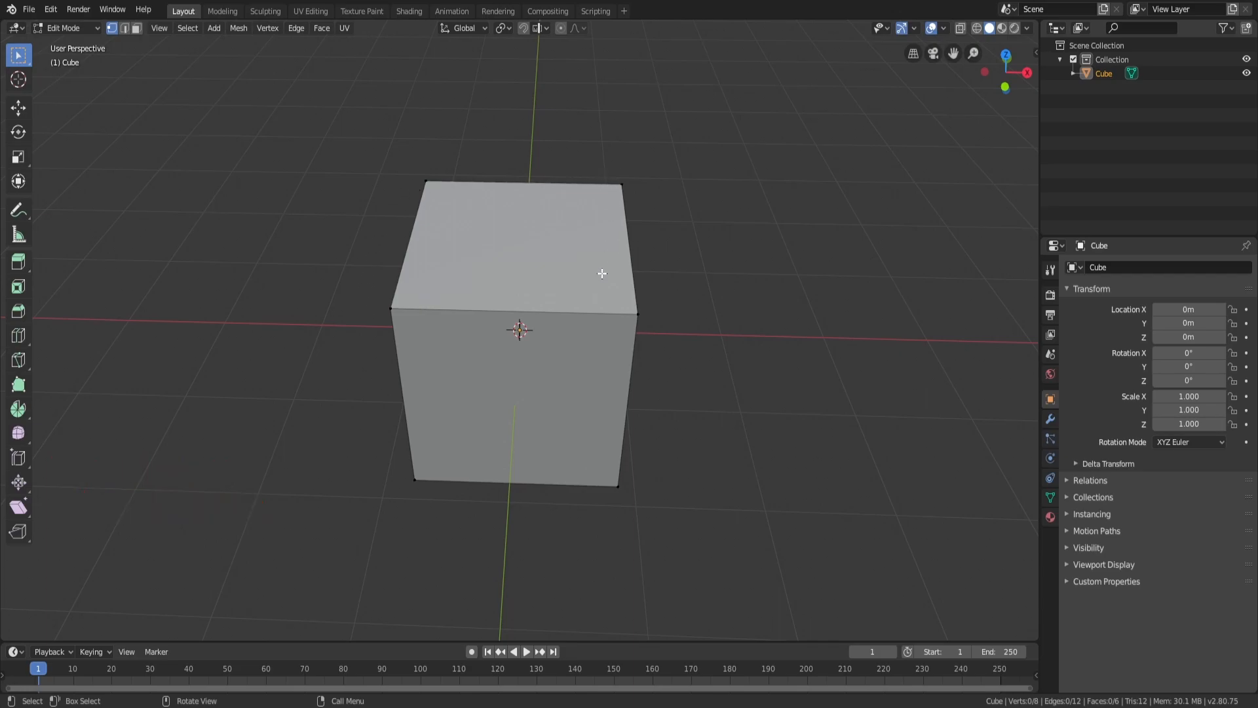
pyautogui.moveTo(417, 258); pyautogui.dragTo(663, 264, button='middle')
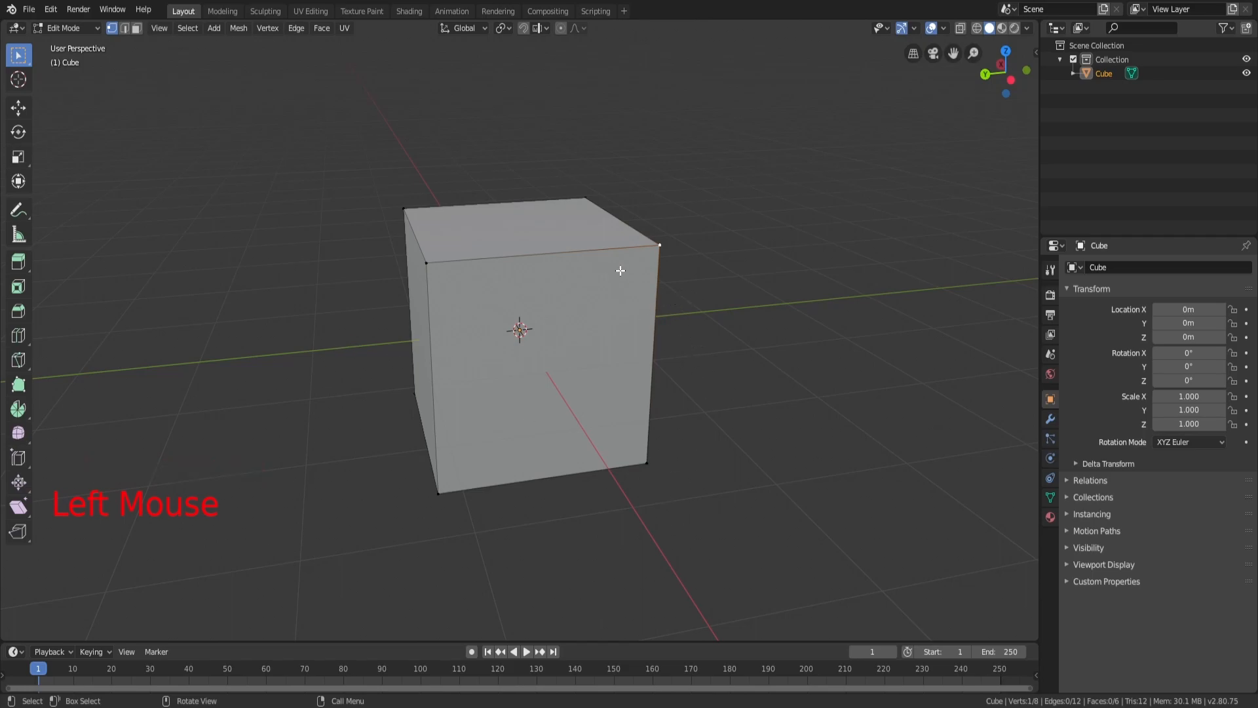
pyautogui.press('g')
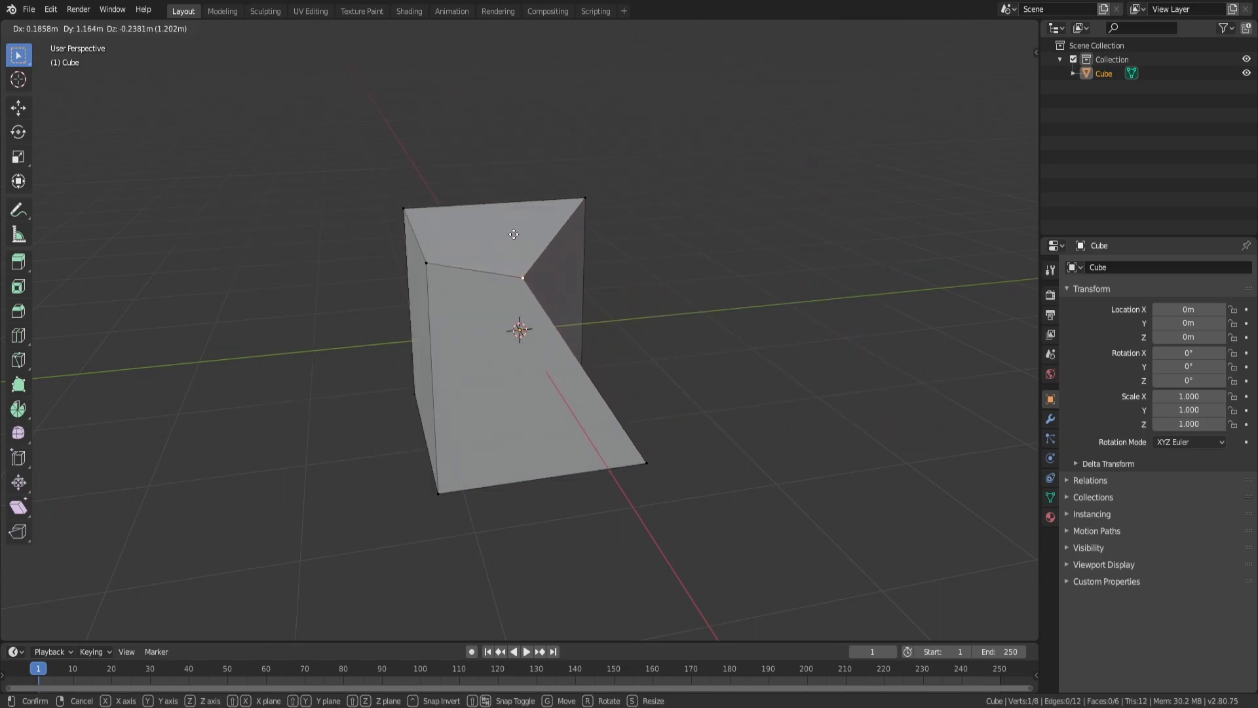
pyautogui.rightClick(669, 235)
# Try moving the selected corner vertex freely from two other viewing angles
pyautogui.moveTo(678, 234); pyautogui.dragTo(569, 262, button='middle')
pyautogui.press('g')
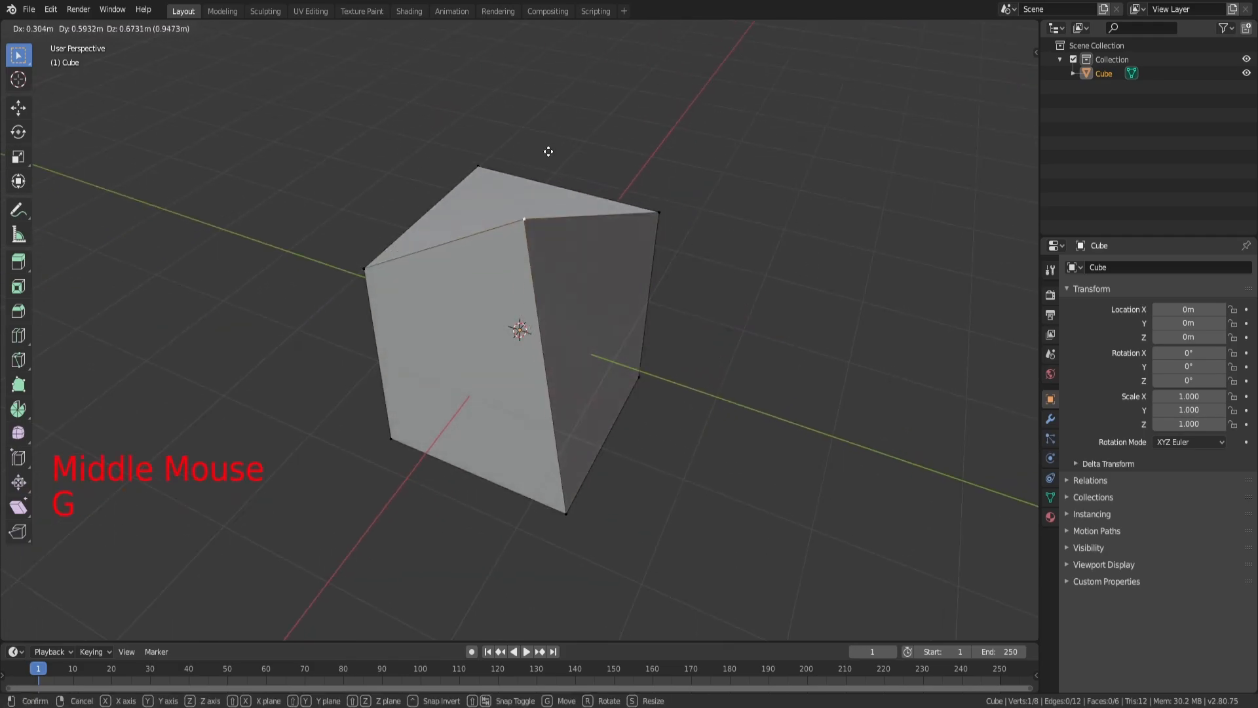
pyautogui.rightClick(555, 233)
pyautogui.moveTo(522, 226); pyautogui.dragTo(538, 263, button='middle')
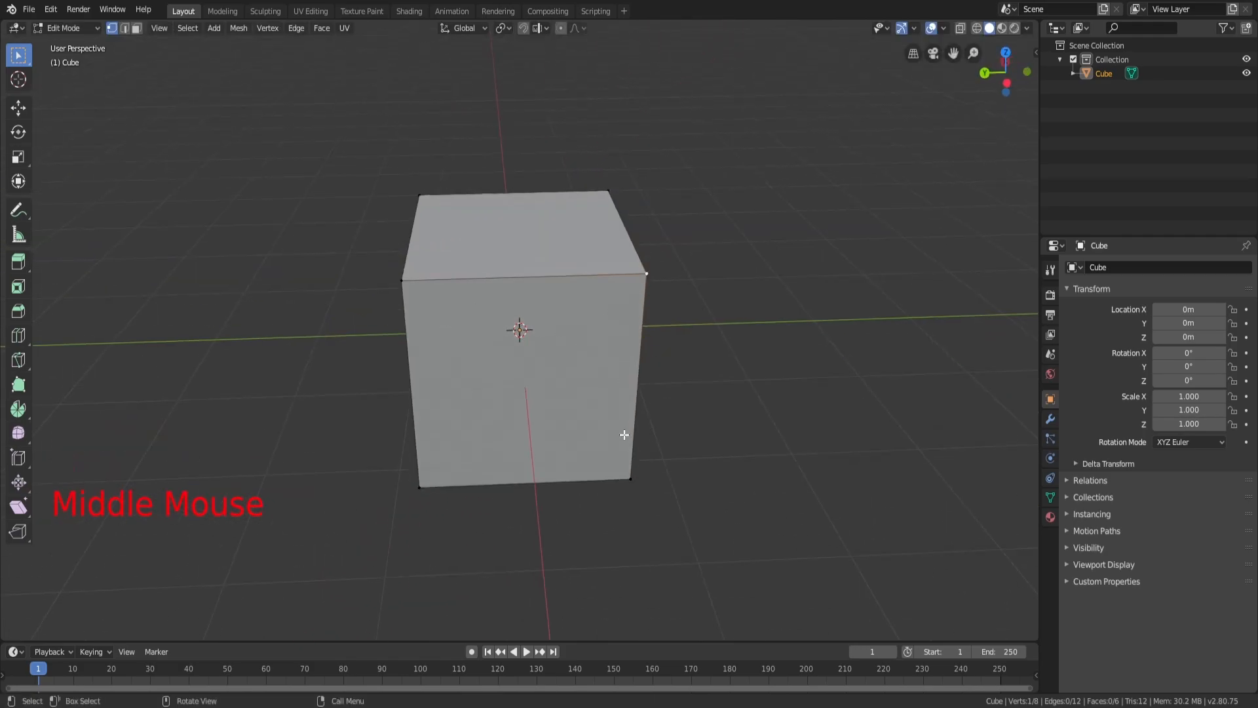
pyautogui.press('g')
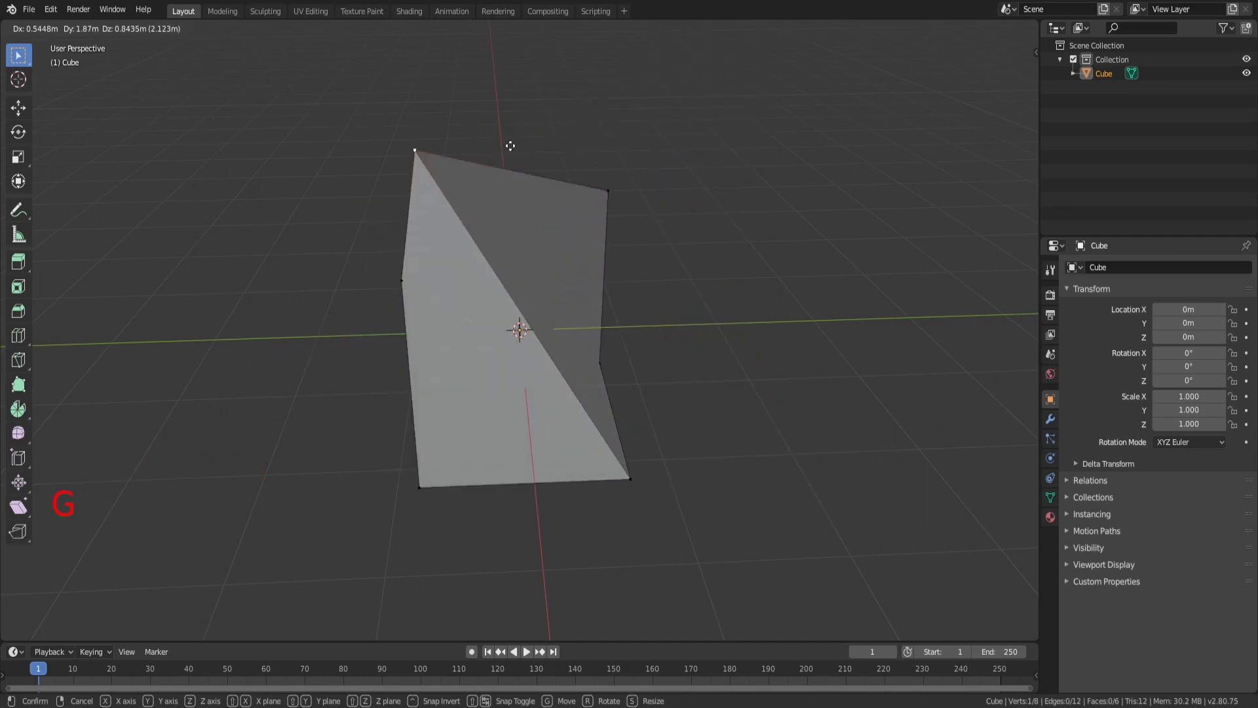
pyautogui.rightClick(709, 368)
# Move the selected corner vertex along the global X axis, placing it close to its starting position
pyautogui.moveTo(713, 337); pyautogui.dragTo(394, 275, button='middle')
pyautogui.scroll(-3, 578, 395)
pyautogui.scroll(-2, 364, 269)
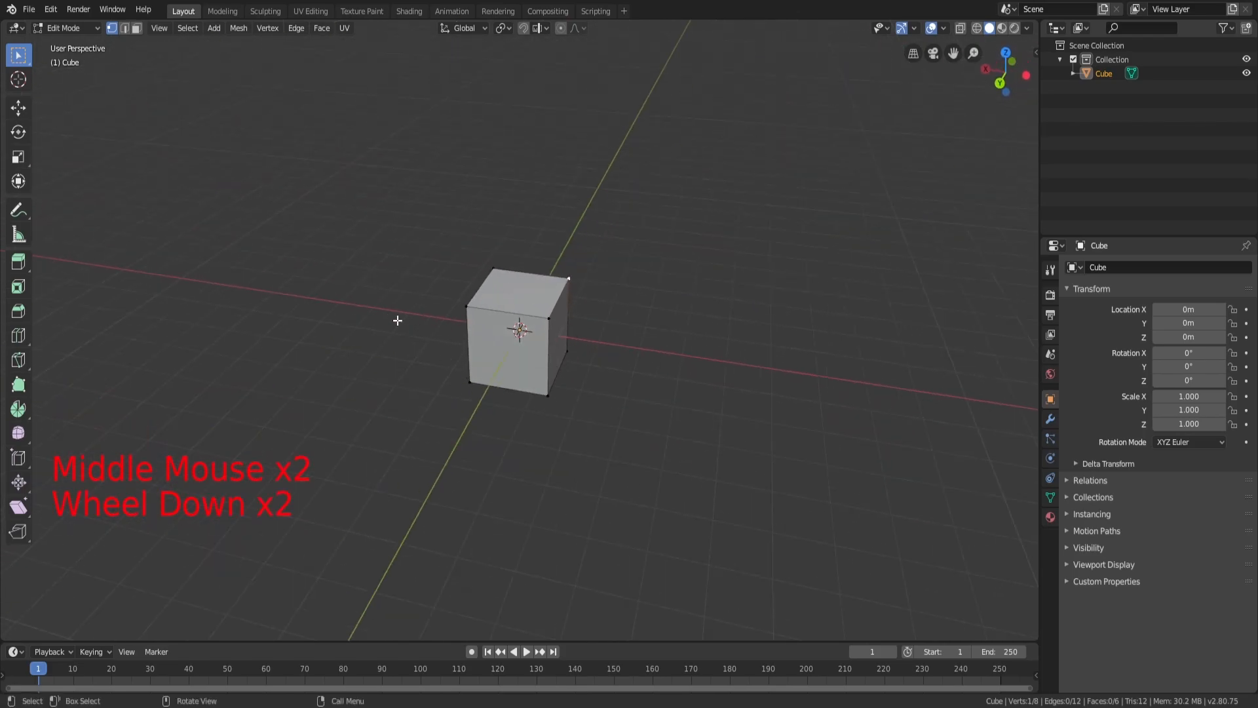
pyautogui.moveTo(664, 222); pyautogui.dragTo(556, 228, button='middle')
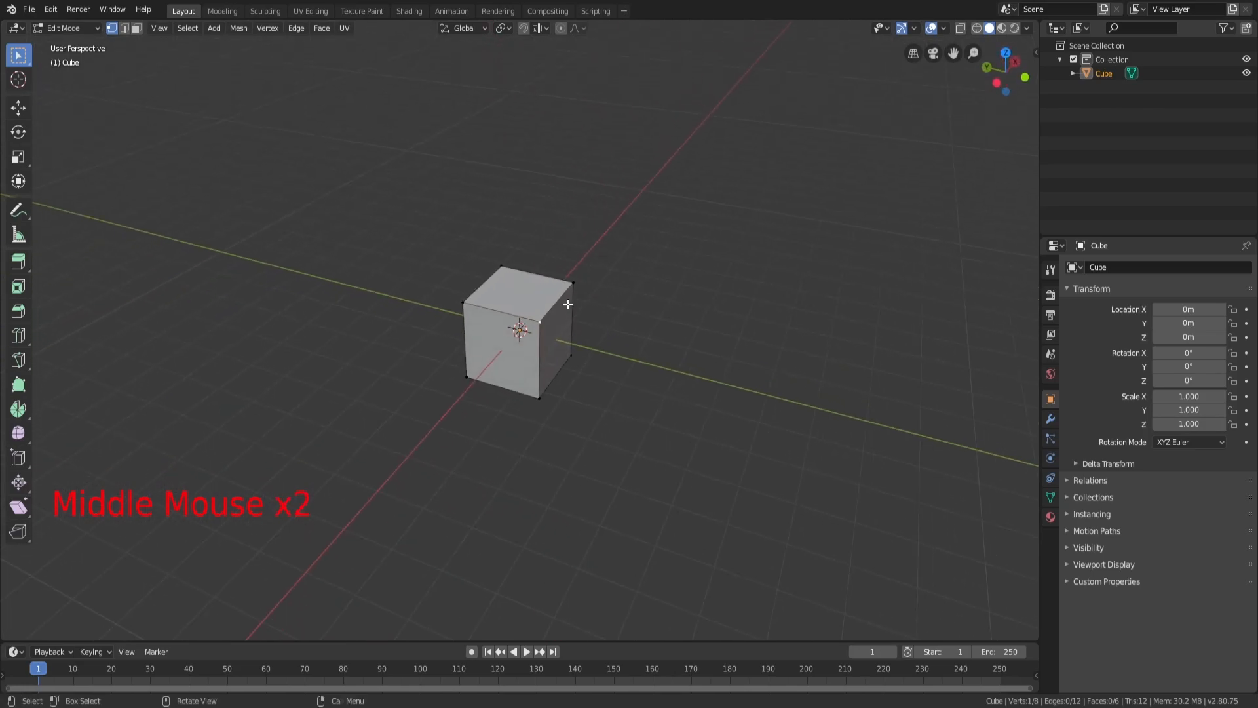
pyautogui.scroll(3, 632, 289)
pyautogui.moveTo(631, 289); pyautogui.dragTo(681, 292, button='middle')
pyautogui.scroll(2, 702, 286)
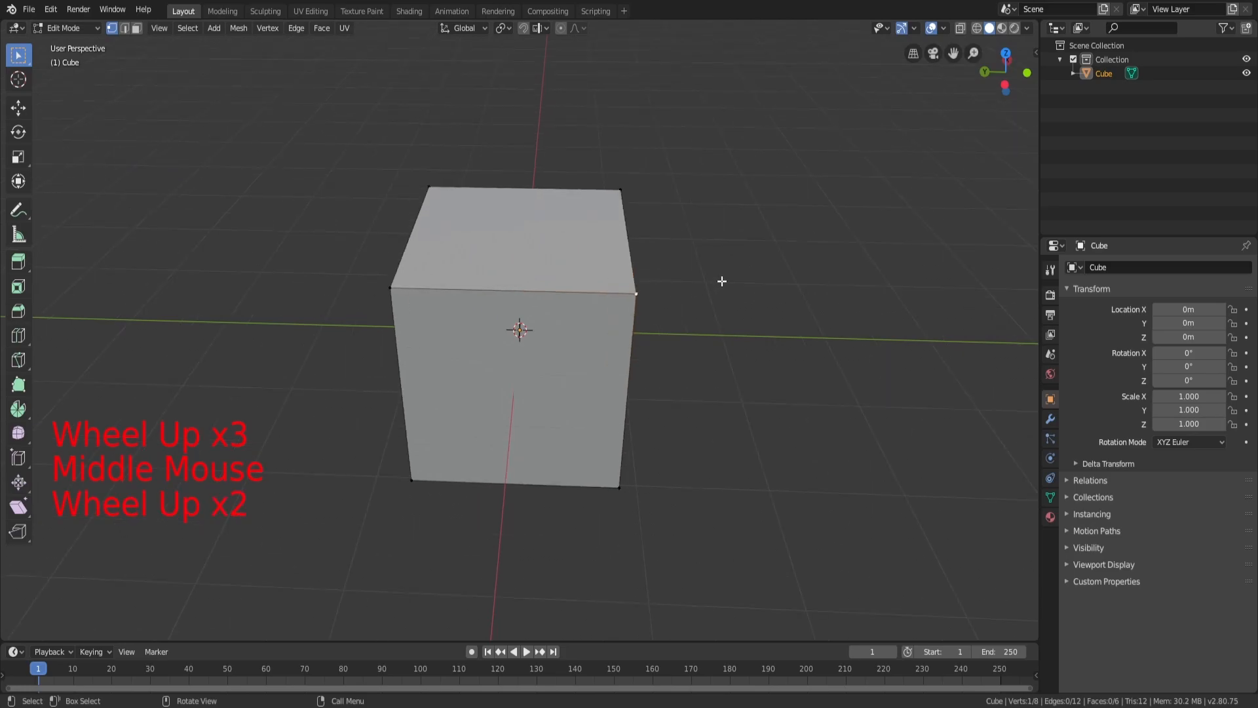
pyautogui.press('g')
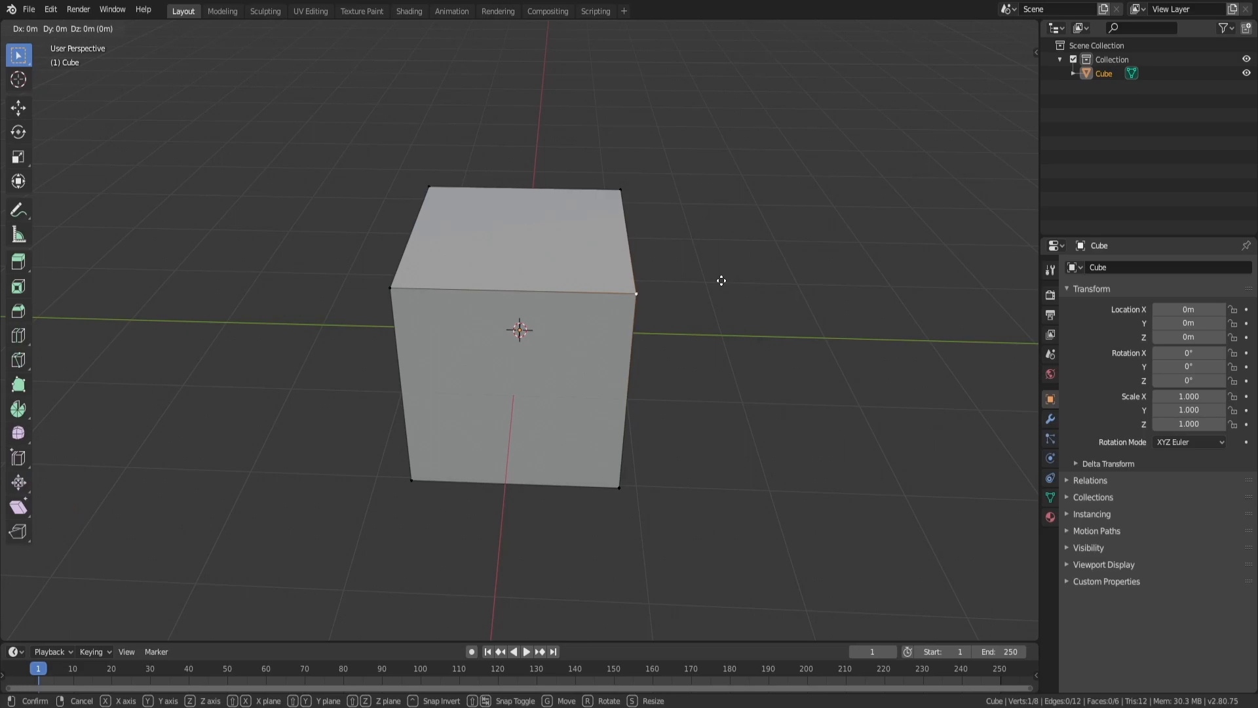
pyautogui.press('x')
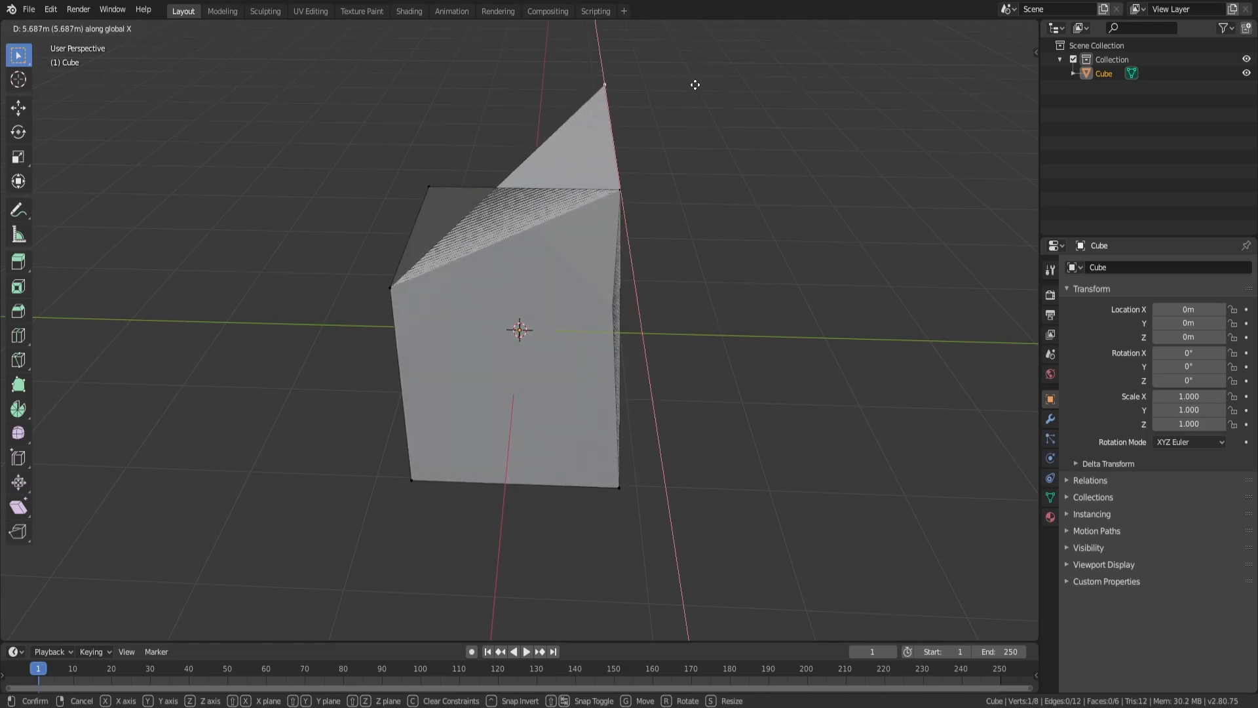
pyautogui.click(695, 274)
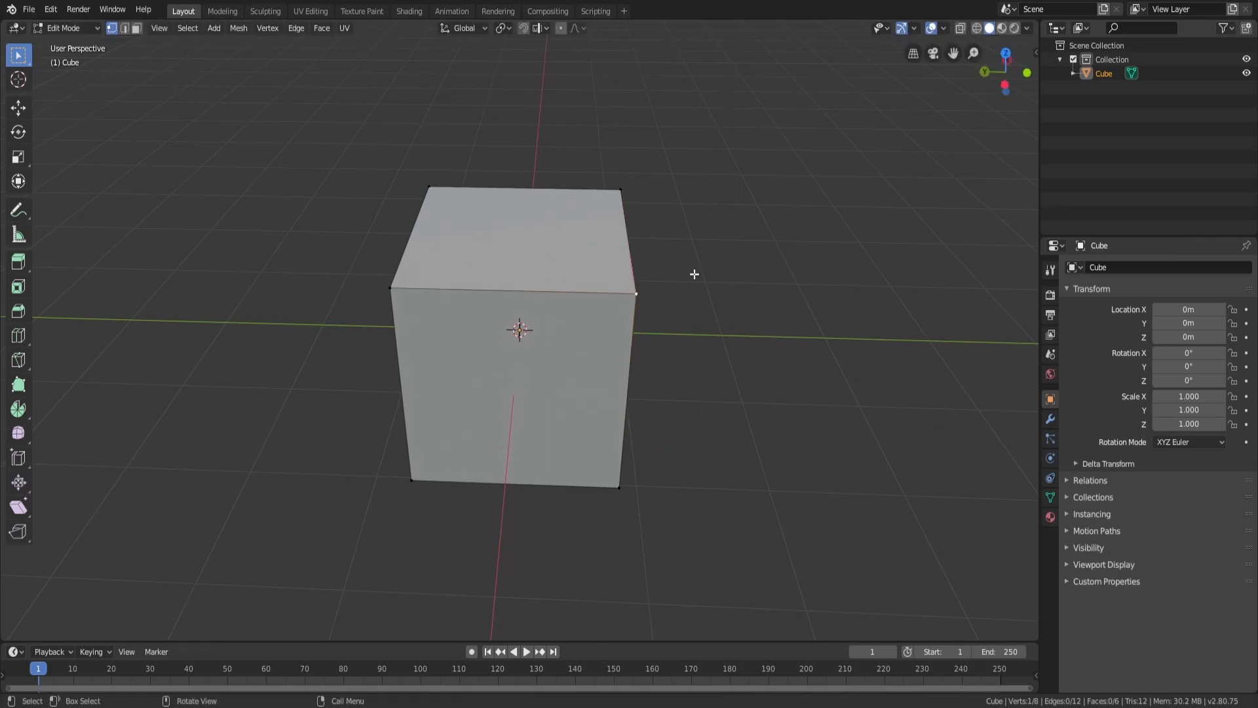
# Try moving the selected corner vertex along the global Y axis
pyautogui.press('g')
pyautogui.press('y')
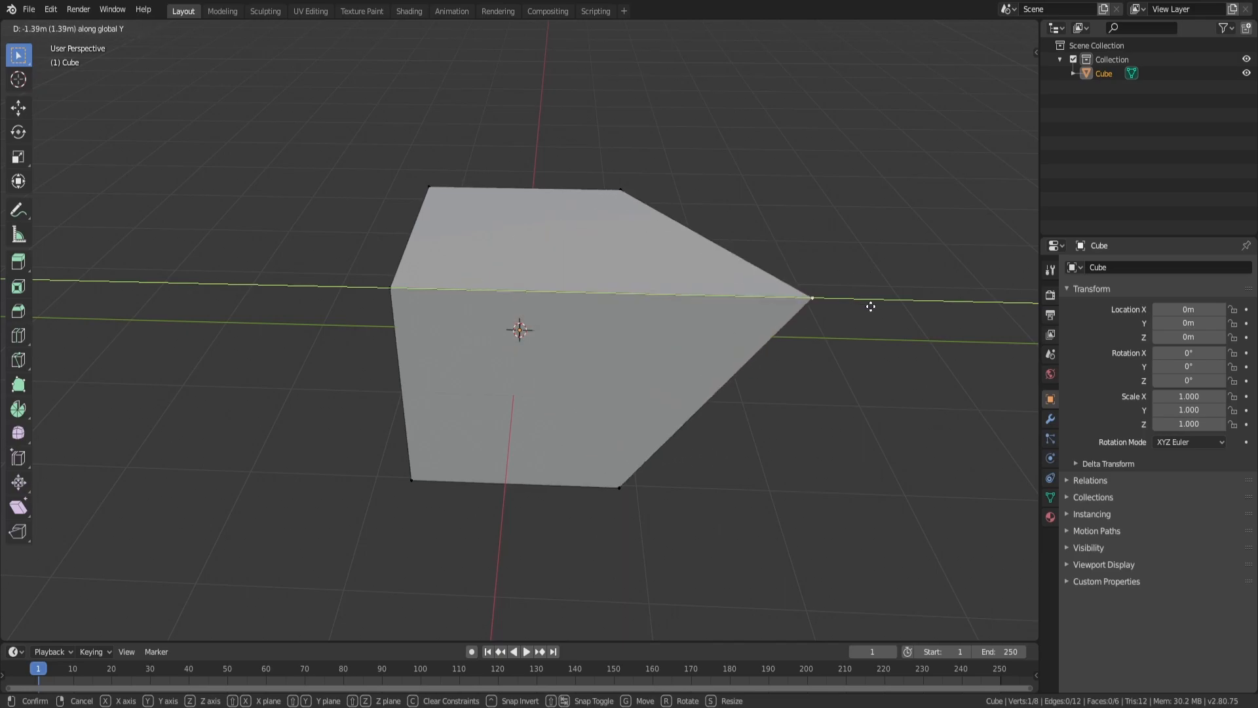
pyautogui.rightClick(727, 264)
# Try moving the selected corner vertex along the global Z axis
pyautogui.moveTo(728, 265); pyautogui.dragTo(622, 257, button='middle')
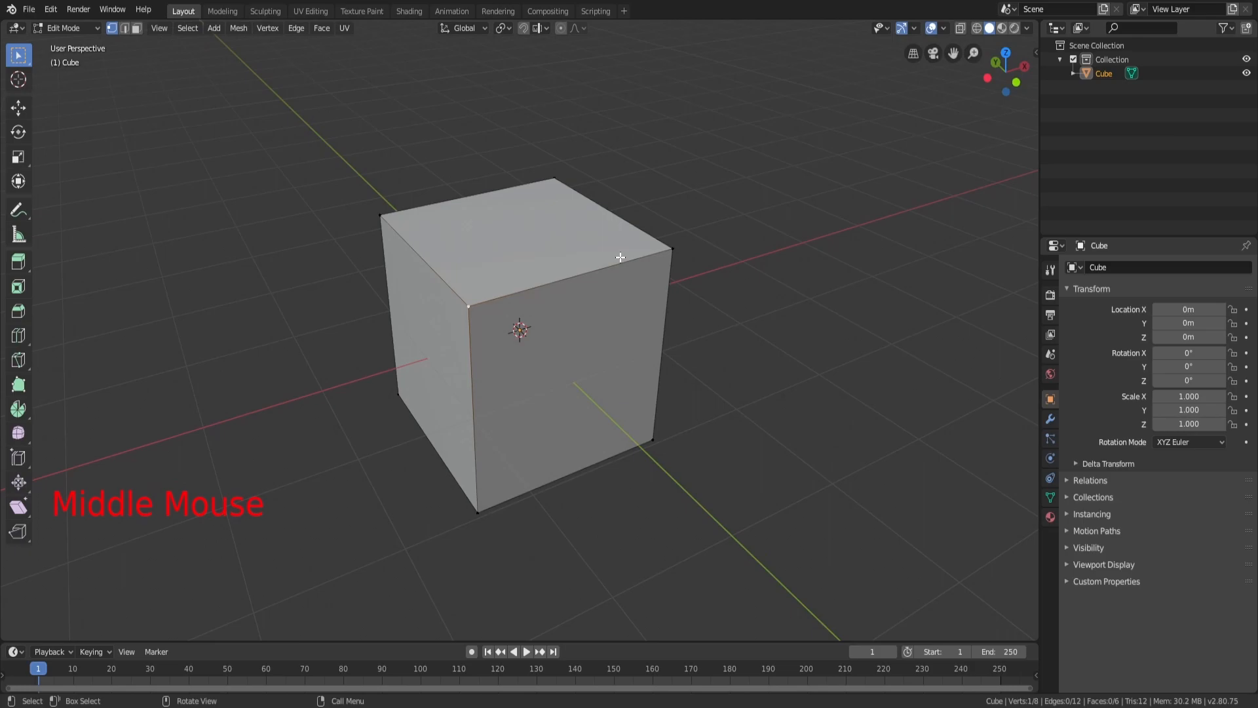
pyautogui.press('g')
pyautogui.press('z')
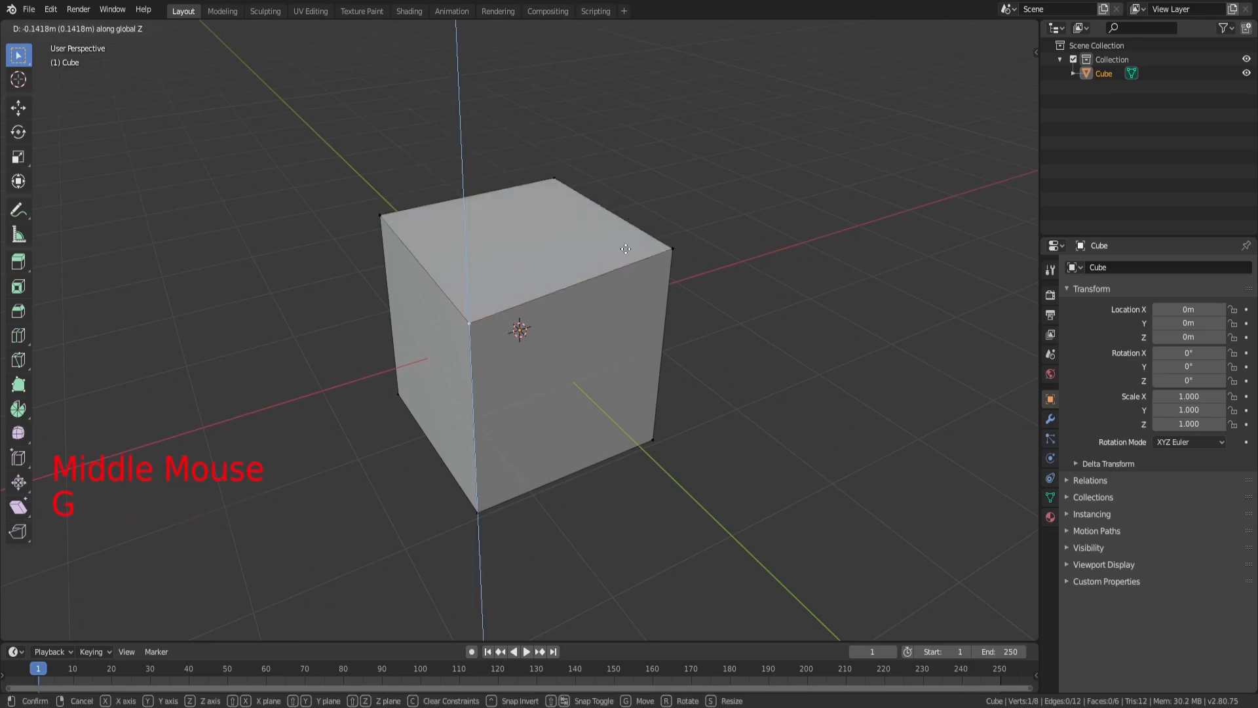
pyautogui.rightClick(648, 289)
# Try unconstrained moves of the selected corner vertex from several steeper viewing angles
pyautogui.moveTo(650, 305); pyautogui.dragTo(630, 354, button='middle')
pyautogui.scroll(-2, 745, 312)
pyautogui.scroll(2, 702, 346)
pyautogui.press('g')
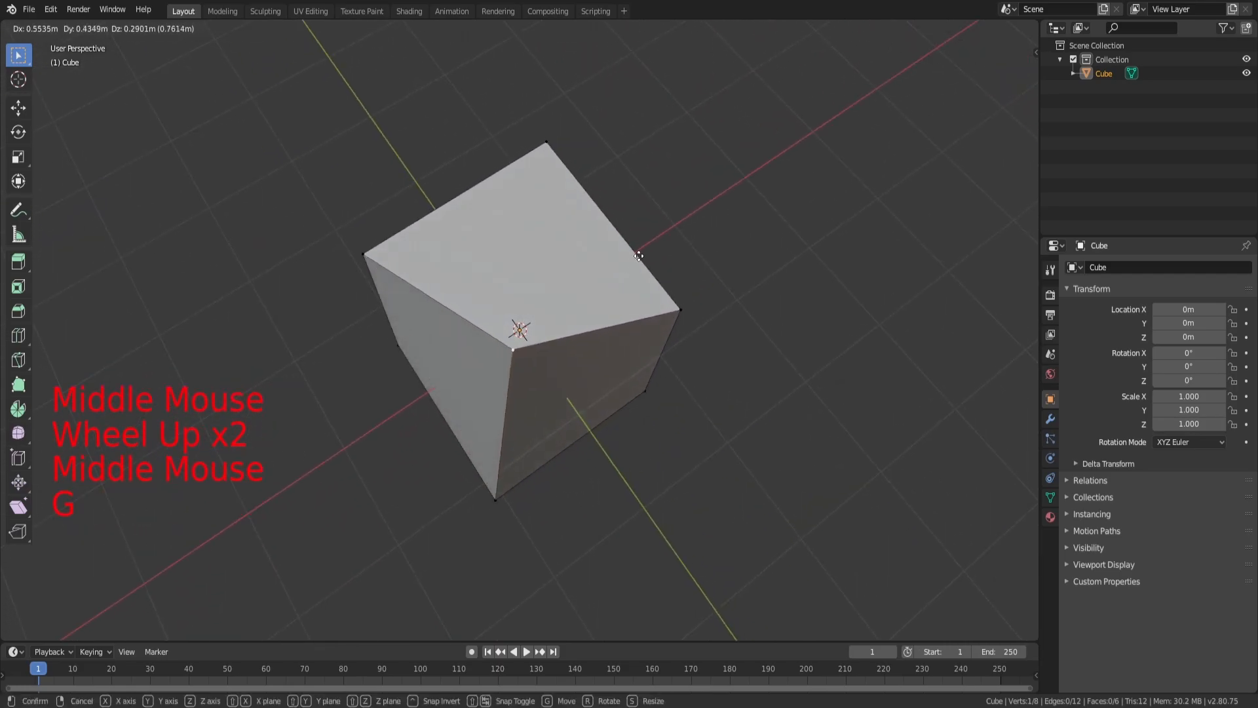
pyautogui.rightClick(714, 241)
pyautogui.moveTo(713, 242); pyautogui.dragTo(657, 151, button='middle')
pyautogui.scroll(2, 657, 151)
pyautogui.press('g')
pyautogui.rightClick(679, 266)
pyautogui.moveTo(679, 266); pyautogui.dragTo(691, 236, button='middle')
pyautogui.press('g')
pyautogui.rightClick(696, 223)
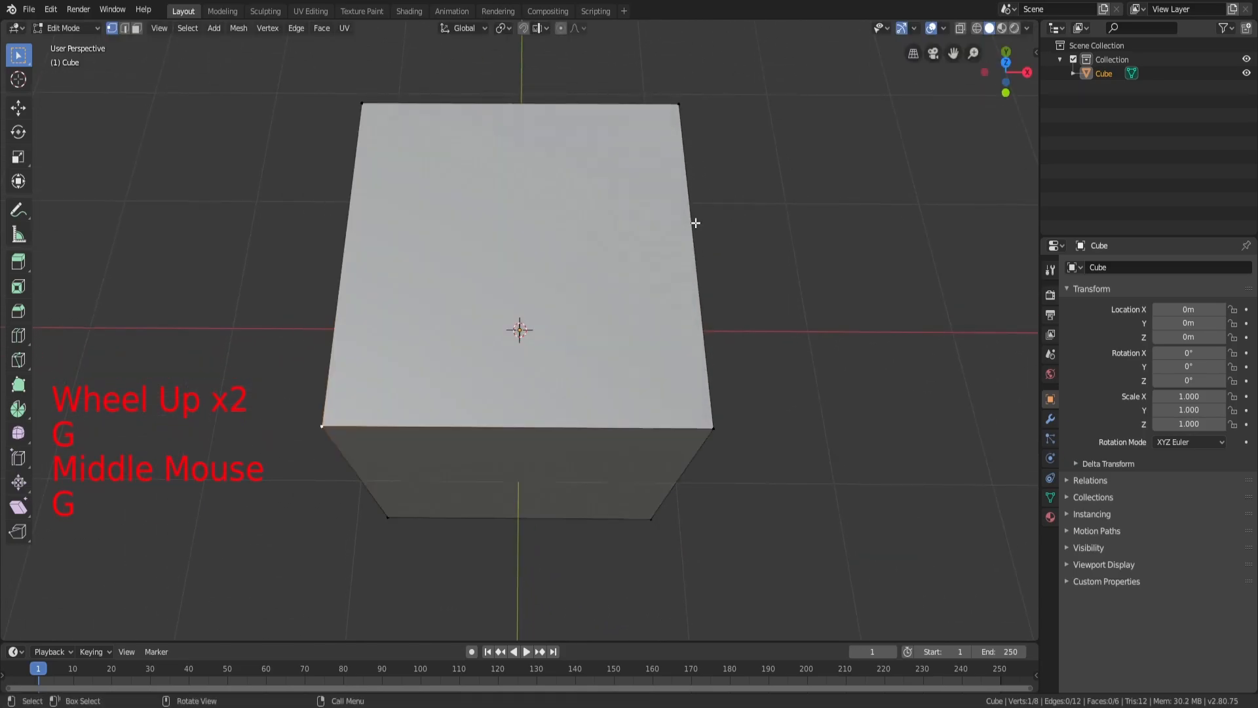
# Try an unconstrained move of the selected corner vertex from the steep view, check it from another angle, and undo it
pyautogui.scroll(-1, 532, 253)
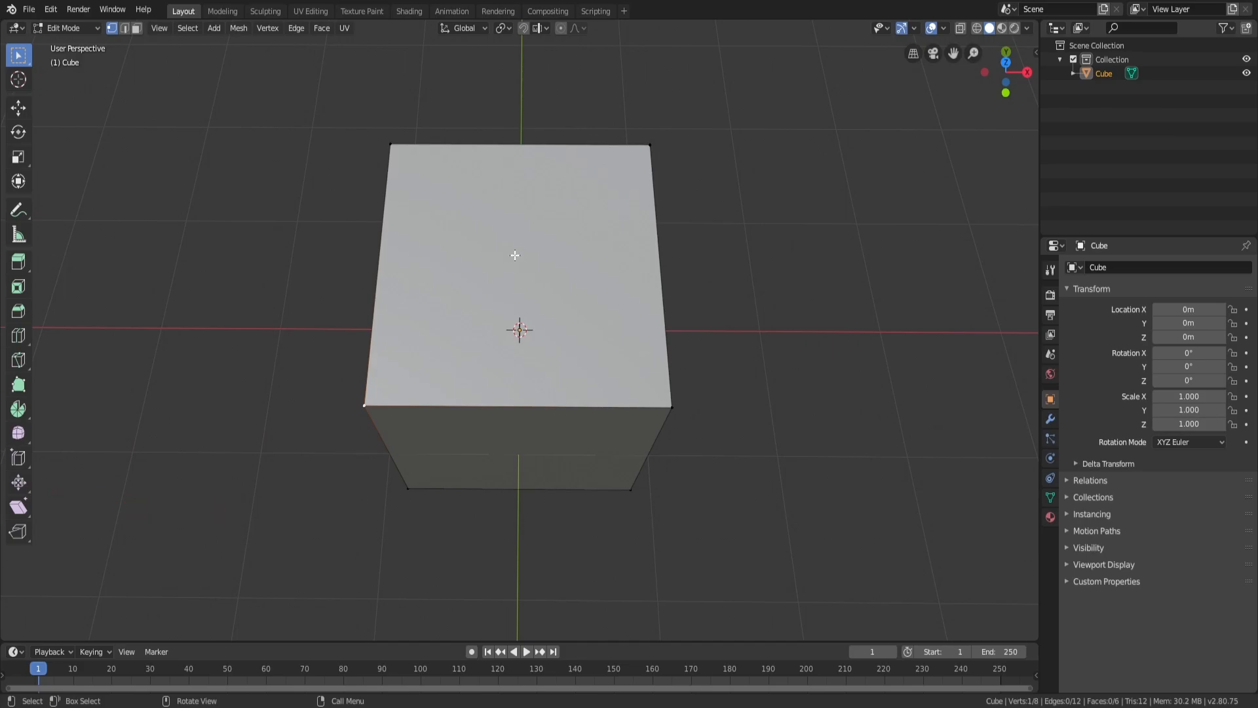
pyautogui.press('g')
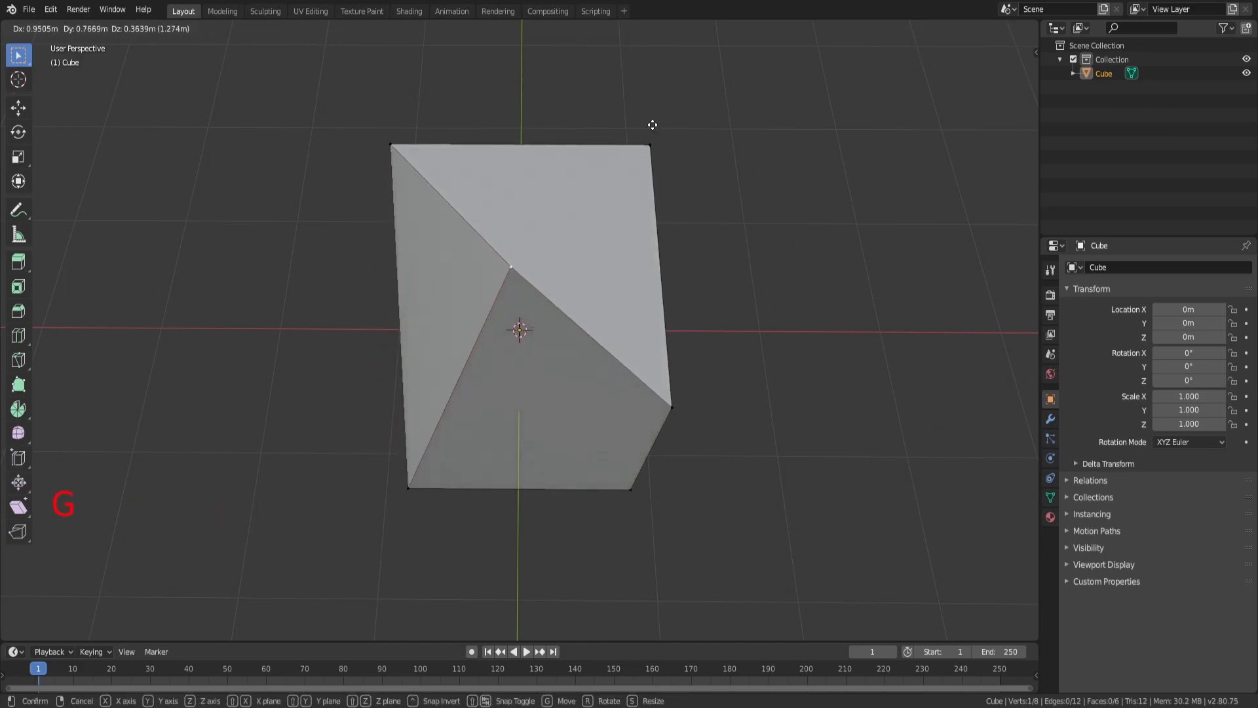
pyautogui.click(653, 121)
pyautogui.moveTo(667, 282); pyautogui.dragTo(562, 197, button='middle')
pyautogui.hotkey('ctrl', 'z')
# Move the selected corner vertex along the global X and Y axes, placing it near the centre of the cube's top face
pyautogui.press('g')
pyautogui.press('x')
pyautogui.click(688, 197)
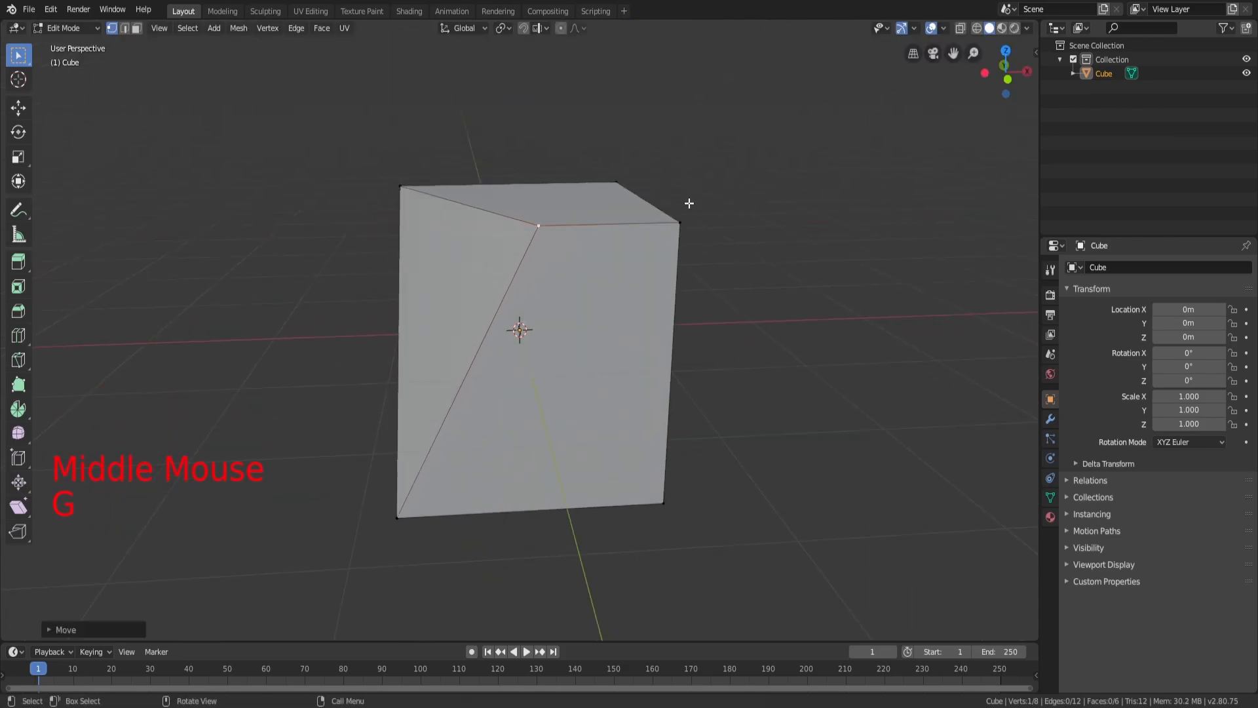
pyautogui.moveTo(688, 197); pyautogui.dragTo(750, 242, button='middle')
pyautogui.press('g')
pyautogui.press('y')
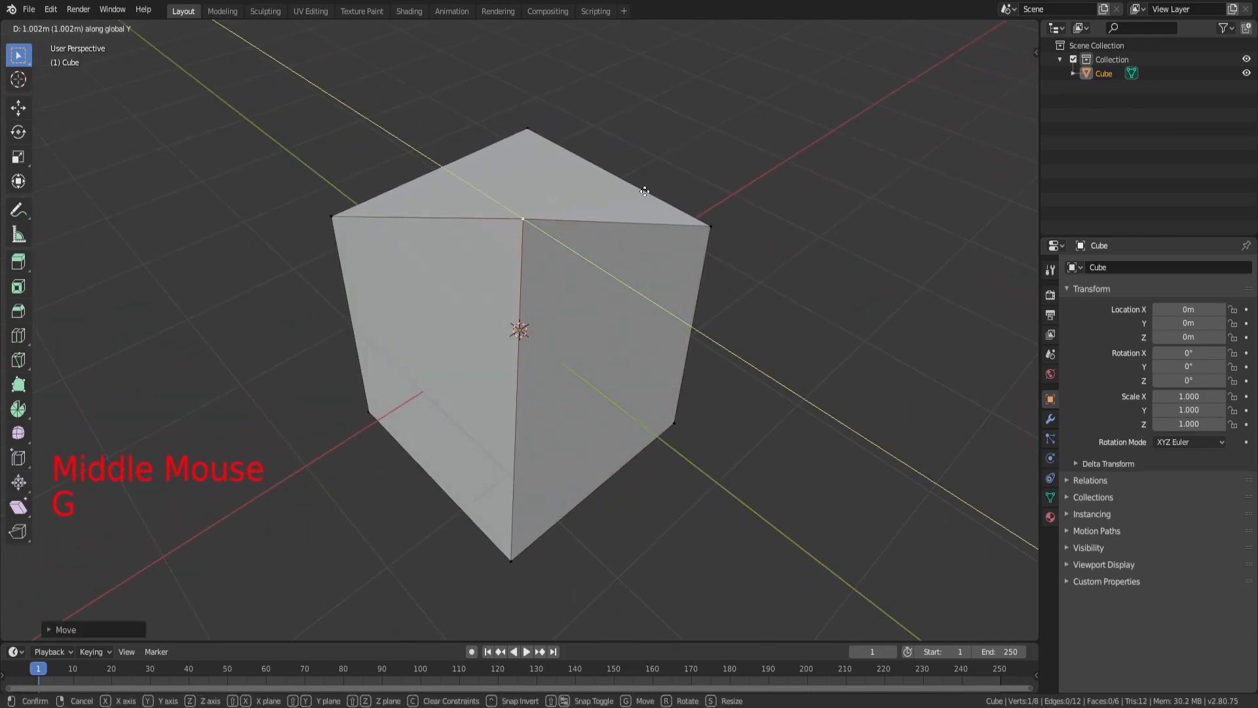
pyautogui.click(612, 258)
# Undo the X and Y moves of the corner vertex and try redoing them
pyautogui.moveTo(612, 258)
pyautogui.mouseDown(button='middle')
pyautogui.moveTo(523, 234)
pyautogui.moveTo(450, 242)
pyautogui.moveTo(418, 284)
pyautogui.moveTo(443, 283)
pyautogui.moveTo(602, 198)
pyautogui.moveTo(638, 246)
pyautogui.moveTo(706, 267)
pyautogui.moveTo(593, 296)
pyautogui.moveTo(714, 354)
pyautogui.moveTo(616, 357)
pyautogui.moveTo(725, 286)
pyautogui.moveTo(624, 233)
pyautogui.moveTo(611, 274)
pyautogui.mouseUp(button='middle')
pyautogui.scroll(-2, 573, 224)
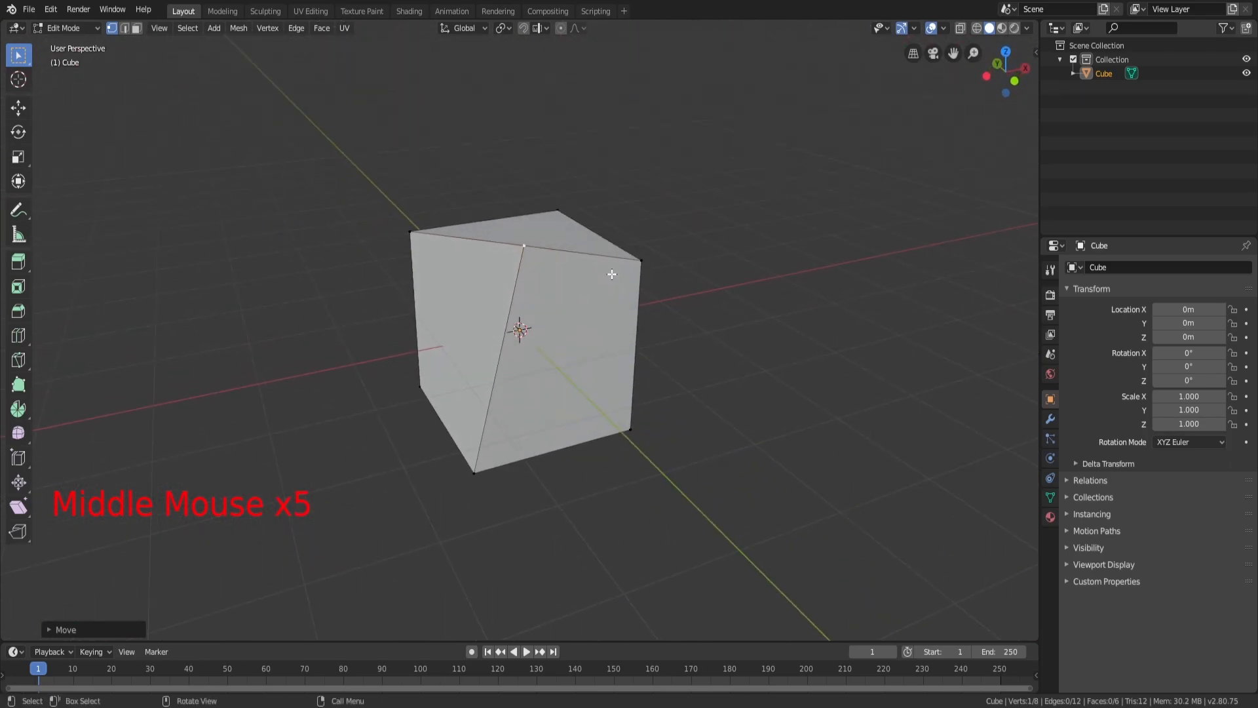
pyautogui.hotkey('ctrl', 'z')
pyautogui.hotkey('ctrl', 'z')
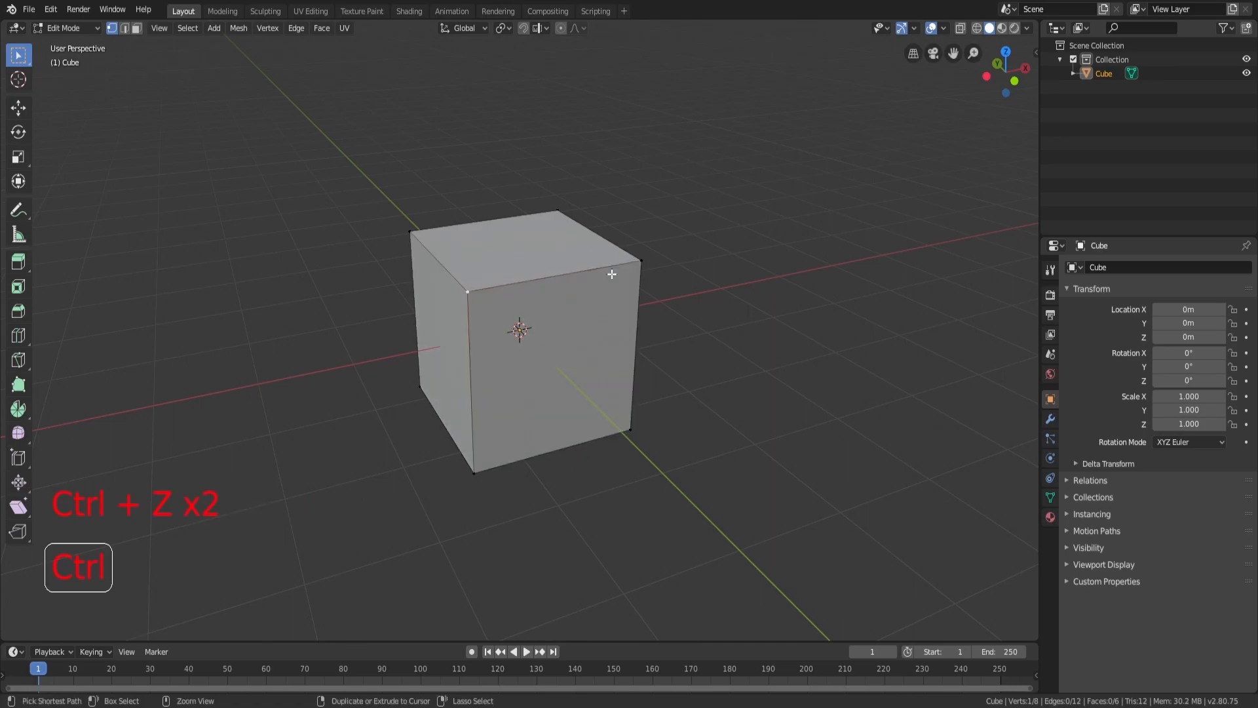
pyautogui.hotkey('ctrl', 'y')
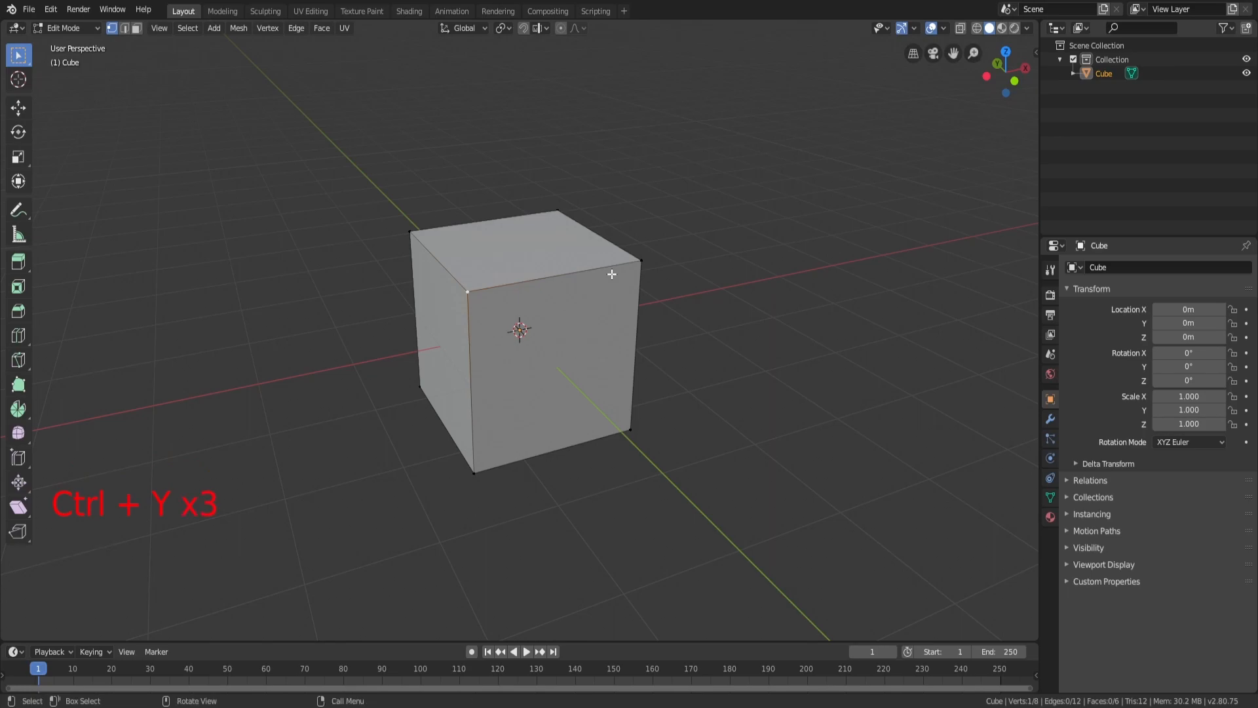
# Toggle between selecting and deselecting all of the cube's vertices, ending with nothing selected
pyautogui.scroll(4, 601, 287)
pyautogui.scroll(-1, 591, 297)
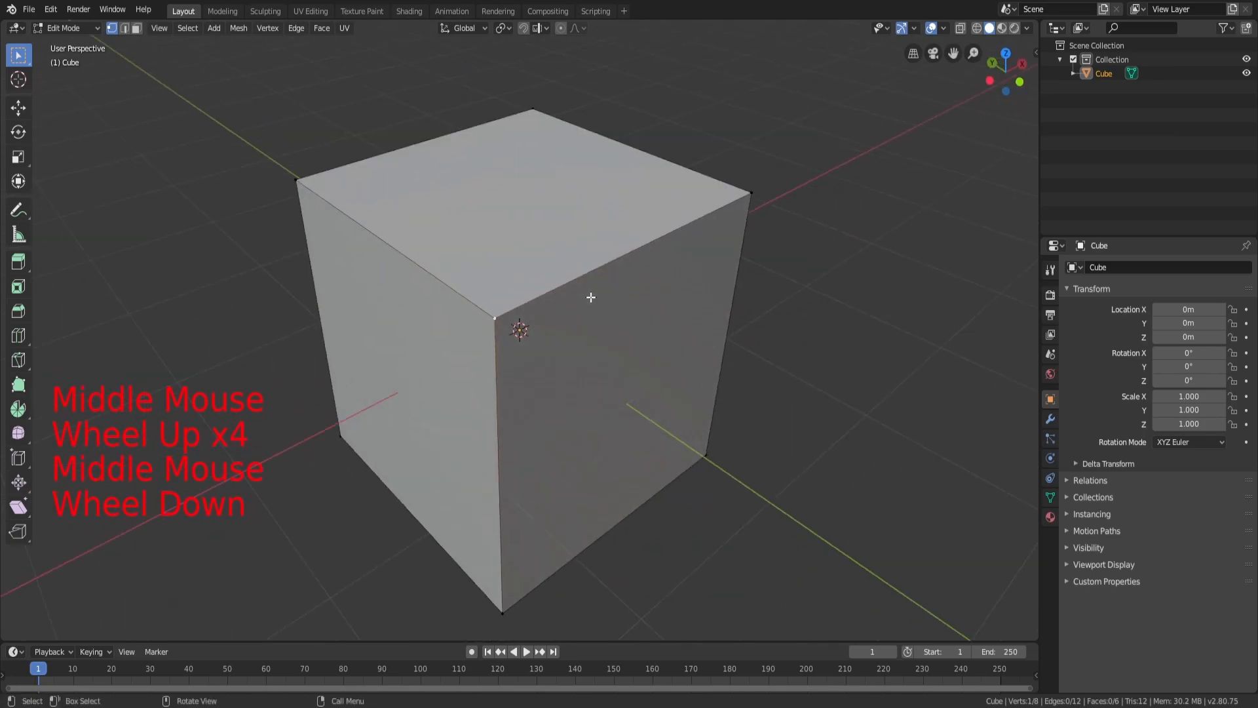
pyautogui.scroll(-3, 591, 297)
pyautogui.press('a')
pyautogui.press('a')
pyautogui.press('a')
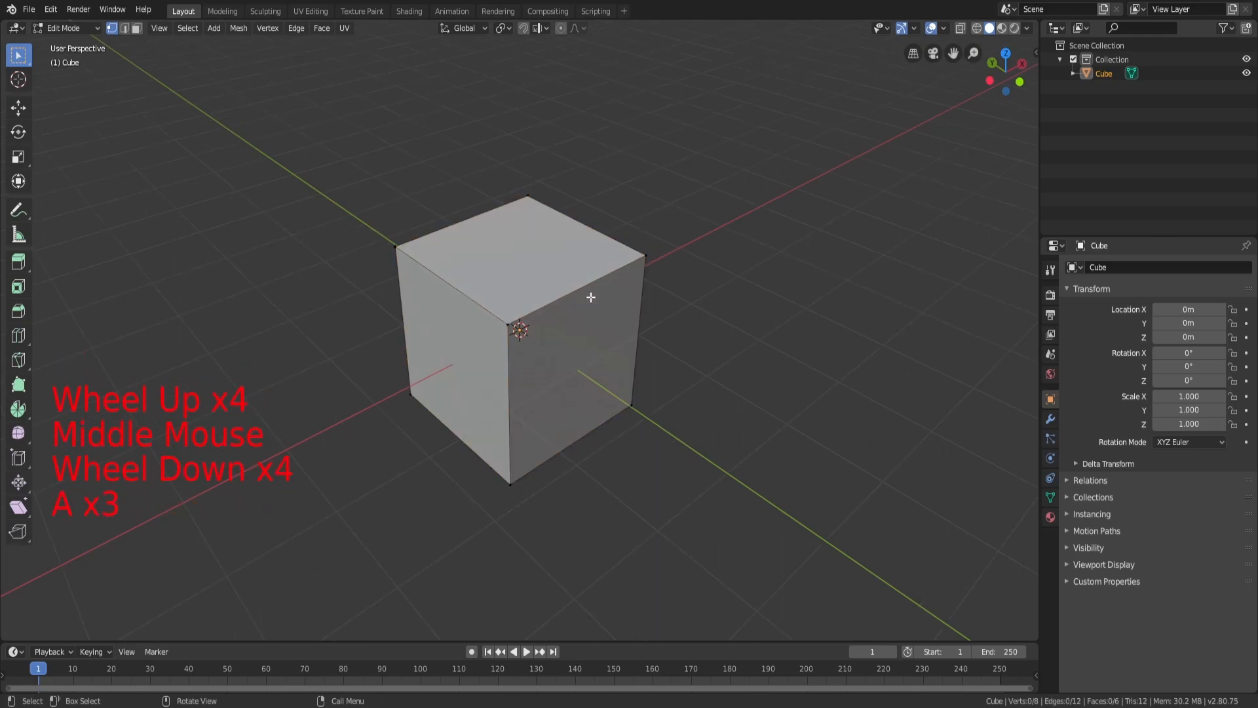
pyautogui.press('a')
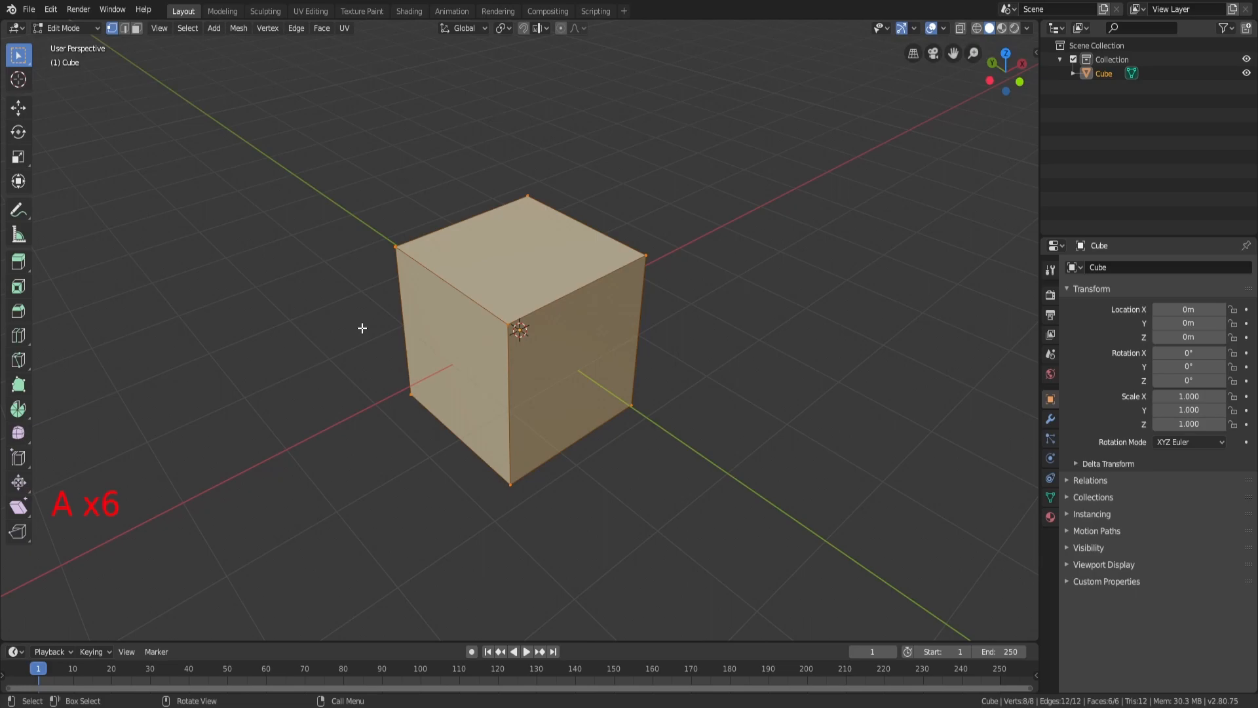
pyautogui.press('a')
pyautogui.press('a')
pyautogui.press('a')
pyautogui.press('a')
pyautogui.moveTo(604, 269); pyautogui.dragTo(531, 291, button='middle')
pyautogui.press('a')
pyautogui.press('a')
pyautogui.press('a')
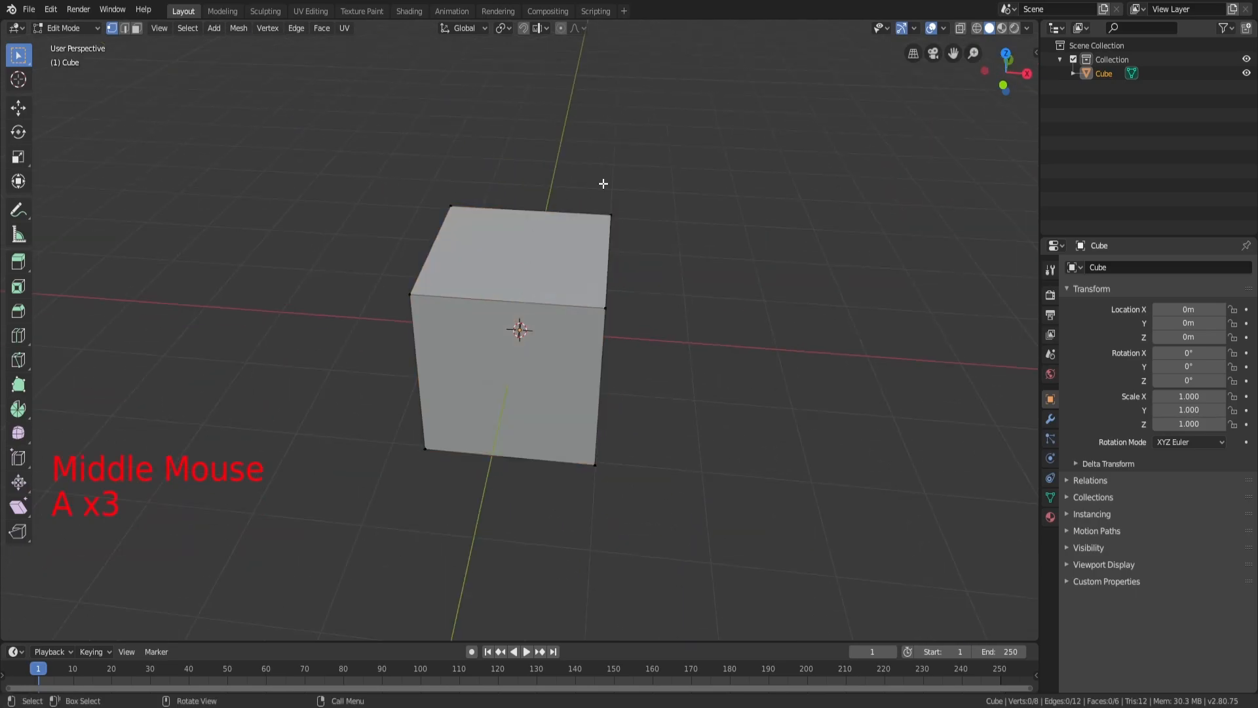
# Return to Object Mode, deselect the cube and select it again
pyautogui.scroll(-3, 694, 331)
pyautogui.moveTo(694, 334); pyautogui.dragTo(617, 345, button='middle')
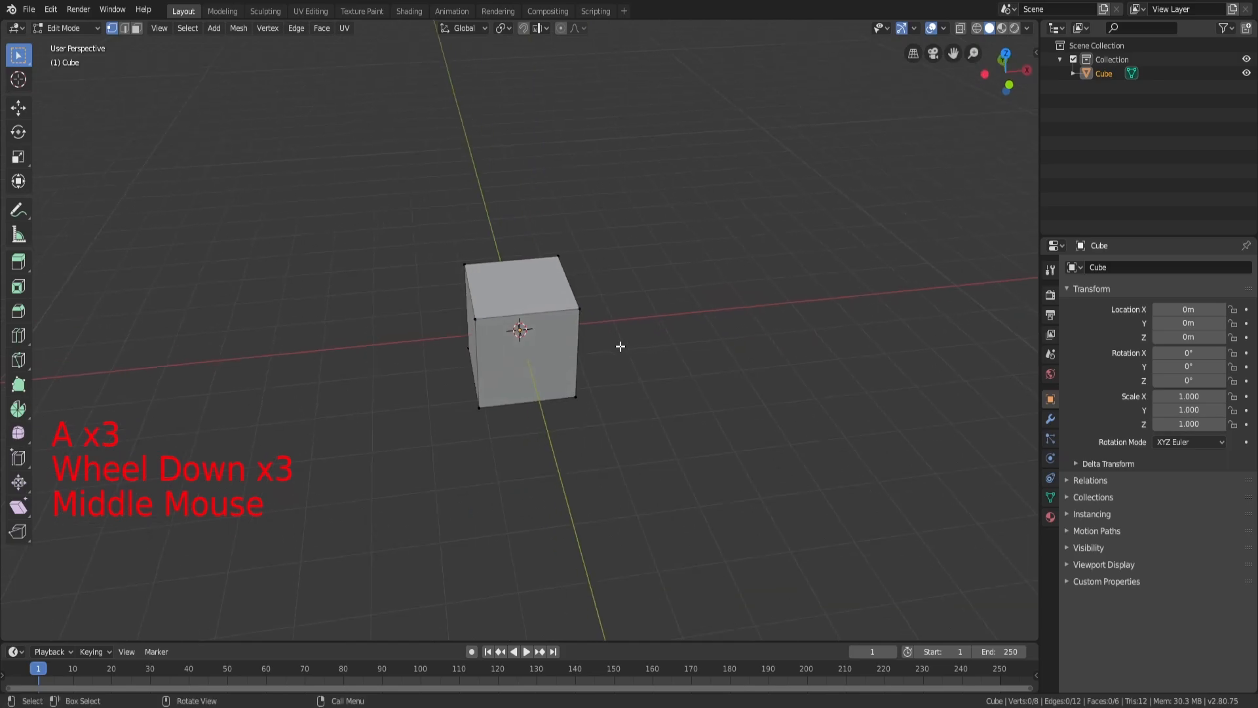
pyautogui.press('Tab')
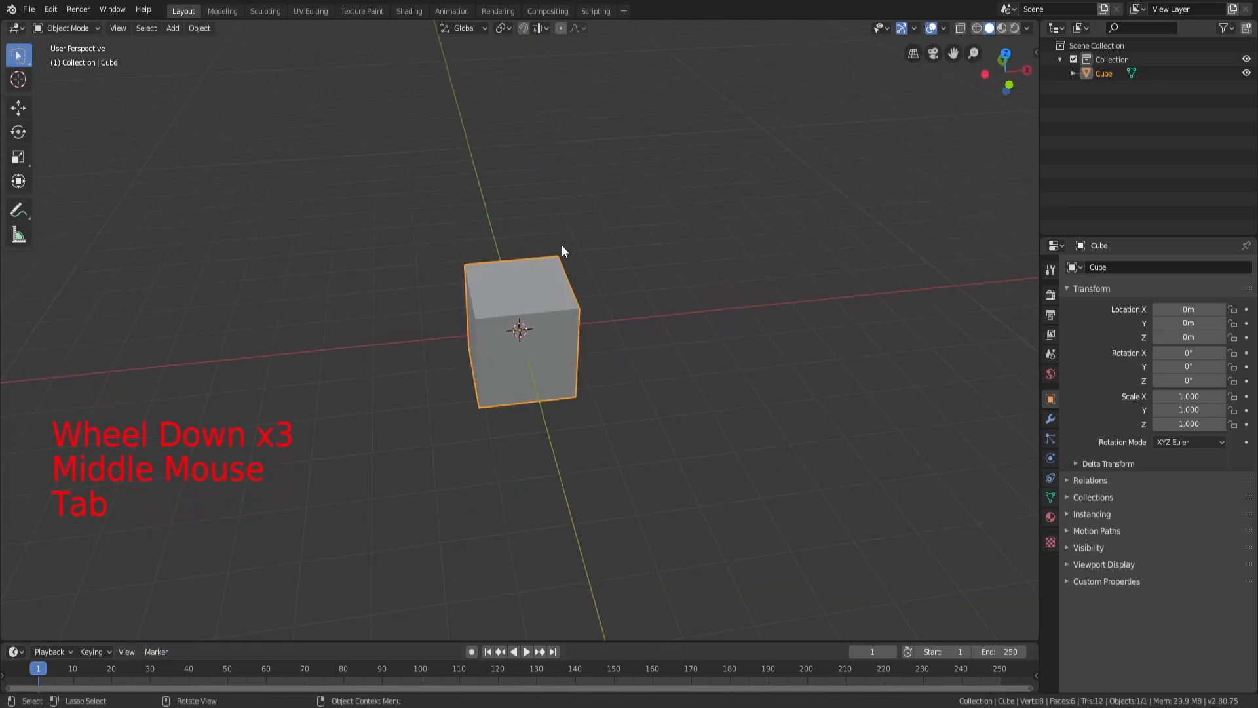
pyautogui.moveTo(477, 208); pyautogui.dragTo(731, 252, button='middle')
pyautogui.click(734, 253)
pyautogui.scroll(6, 639, 384)
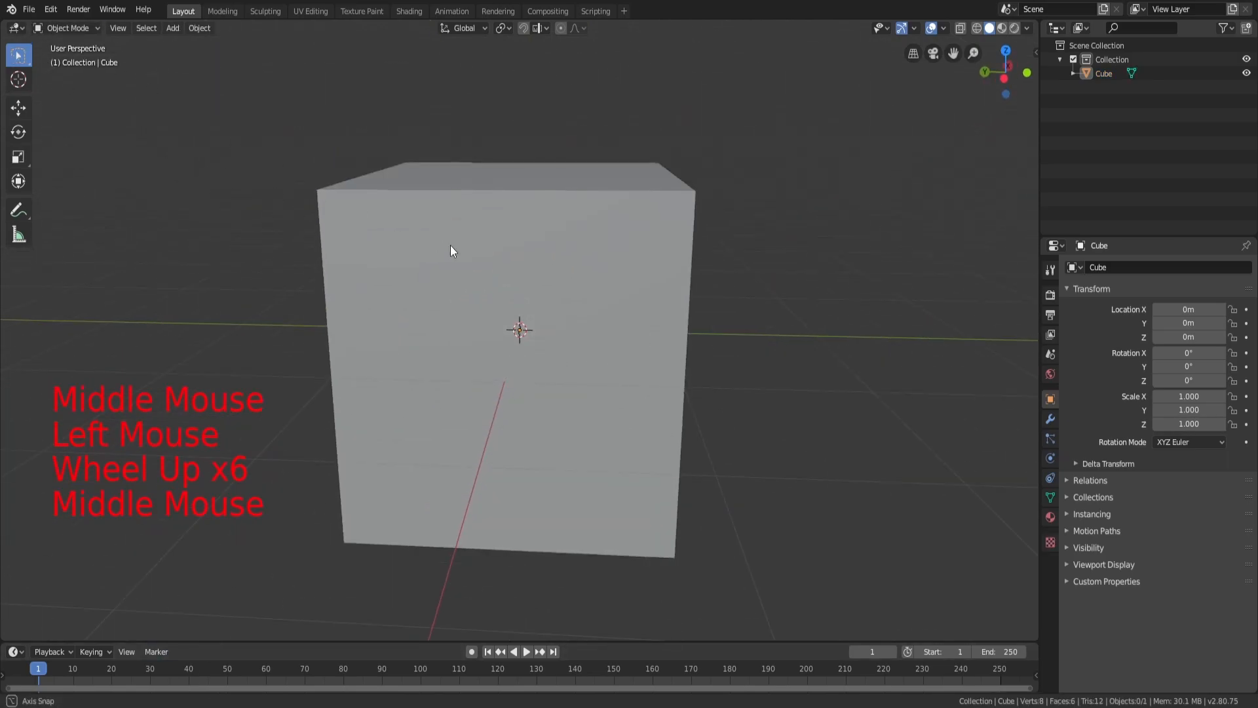
pyautogui.moveTo(435, 238); pyautogui.dragTo(247, 149, button='middle')
pyautogui.scroll(-2, 247, 149)
pyautogui.click(617, 328)
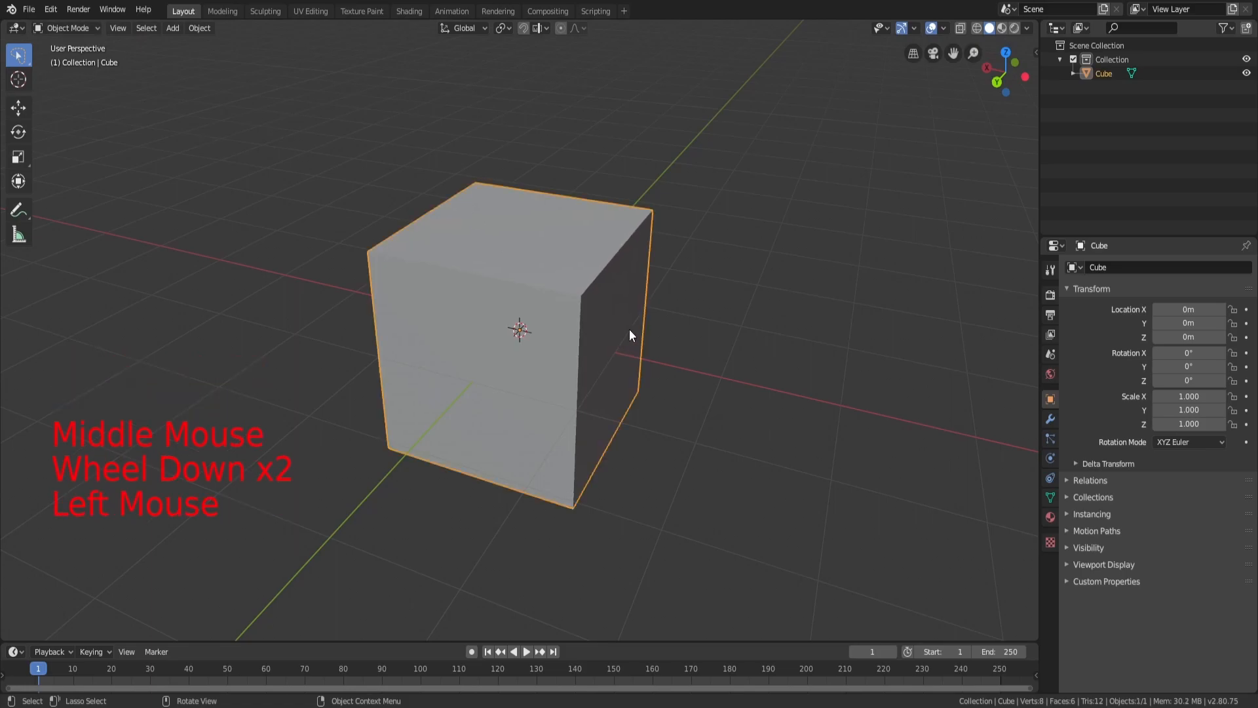
# Enter Edit Mode on the cube and select only its near top corner vertex
pyautogui.moveTo(617, 329); pyautogui.dragTo(576, 314, button='middle')
pyautogui.press('Tab')
pyautogui.press('a')
pyautogui.press('a')
pyautogui.press('a')
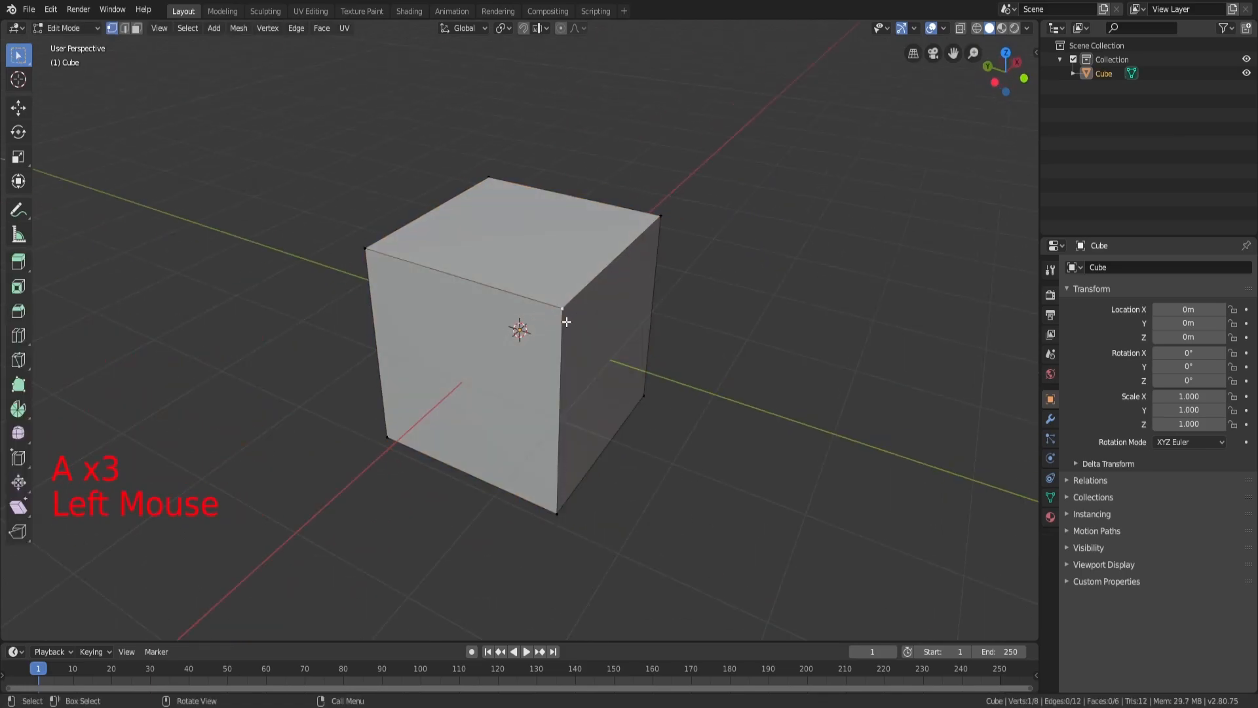
# Try moving and rotating the single selected corner vertex without axis constraints
pyautogui.press('g')
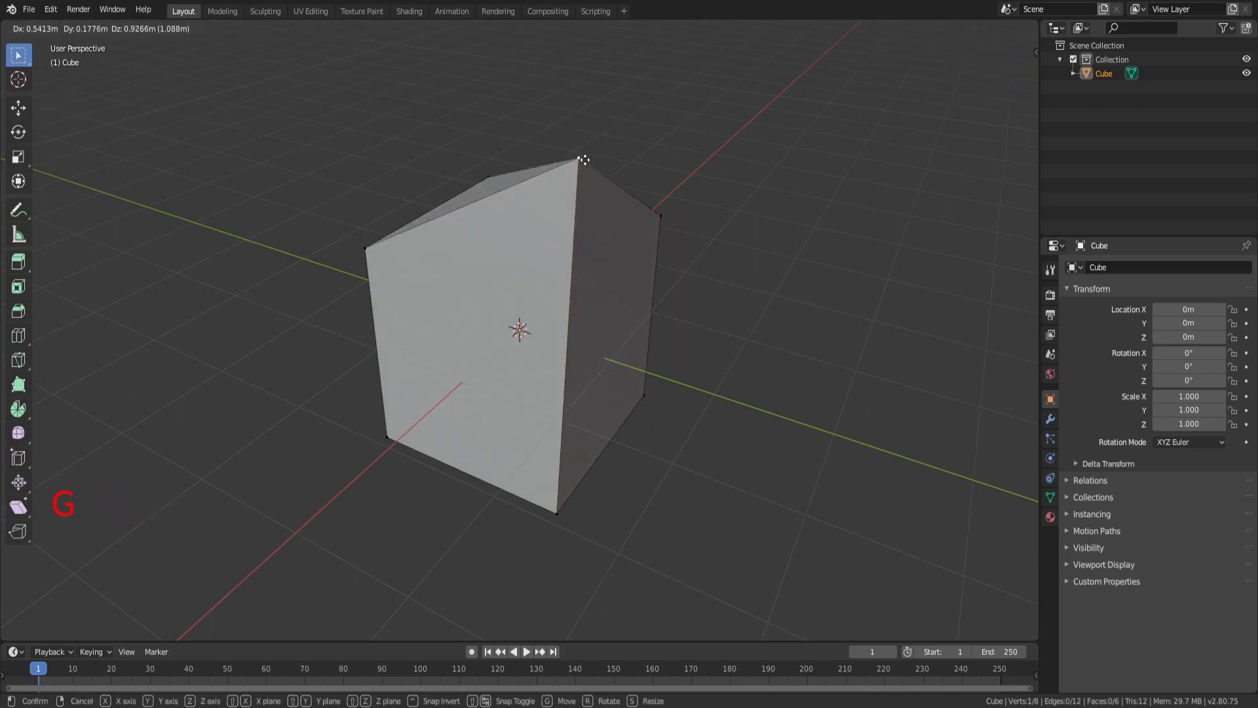
pyautogui.rightClick(652, 157)
pyautogui.press('r')
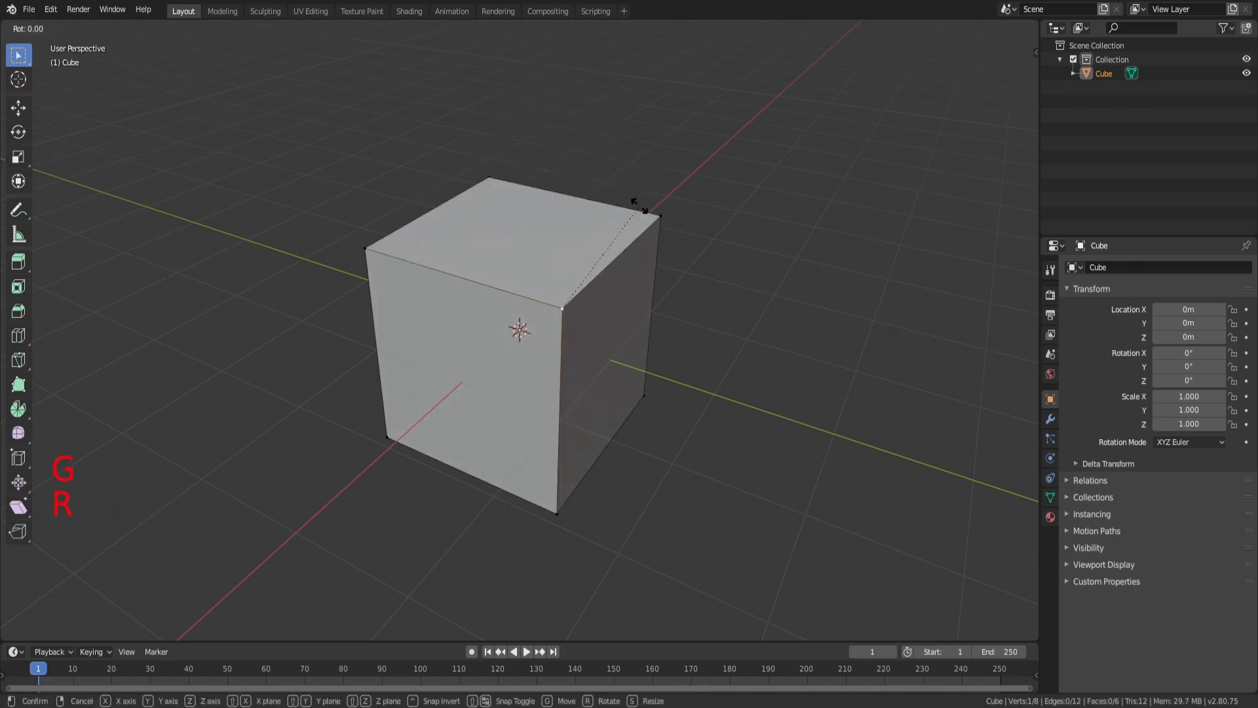
pyautogui.rightClick(638, 393)
# Add the adjacent top front corner vertex to the selection so both ends of the top front edge are selected
pyautogui.moveTo(545, 324); pyautogui.dragTo(641, 286, button='middle')
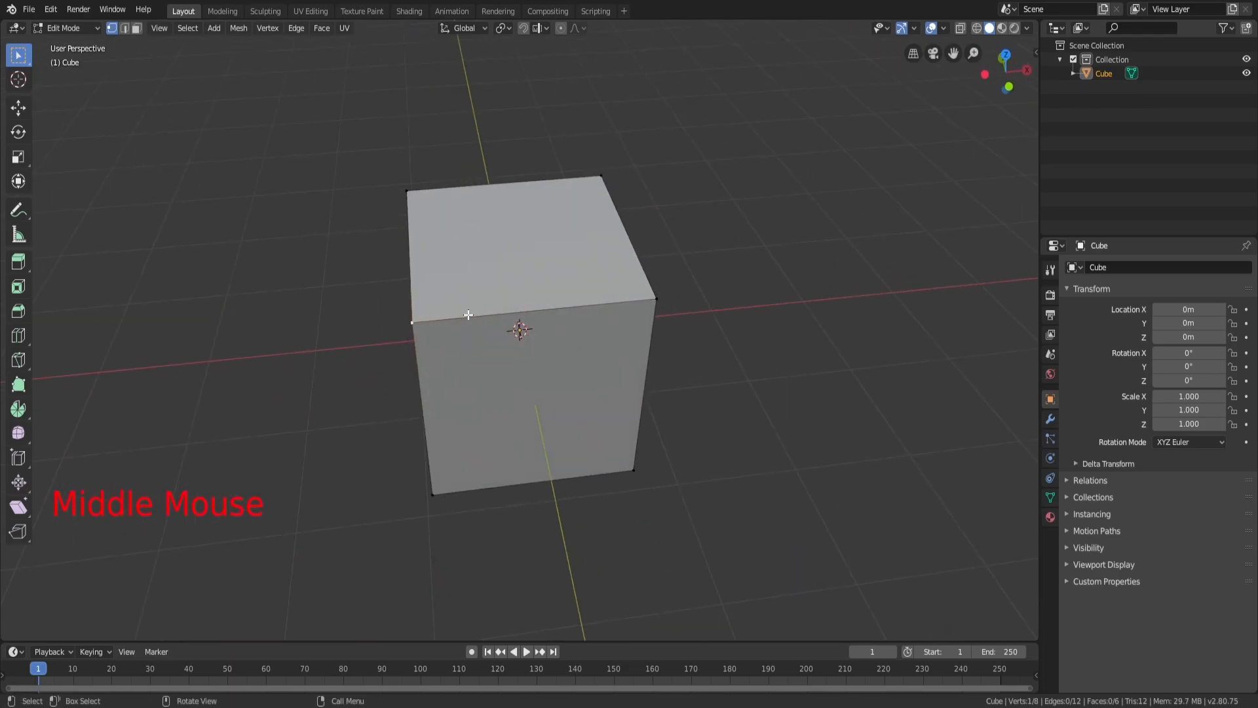
pyautogui.scroll(2, 407, 324)
pyautogui.moveTo(383, 318); pyautogui.dragTo(402, 313, button='middle')
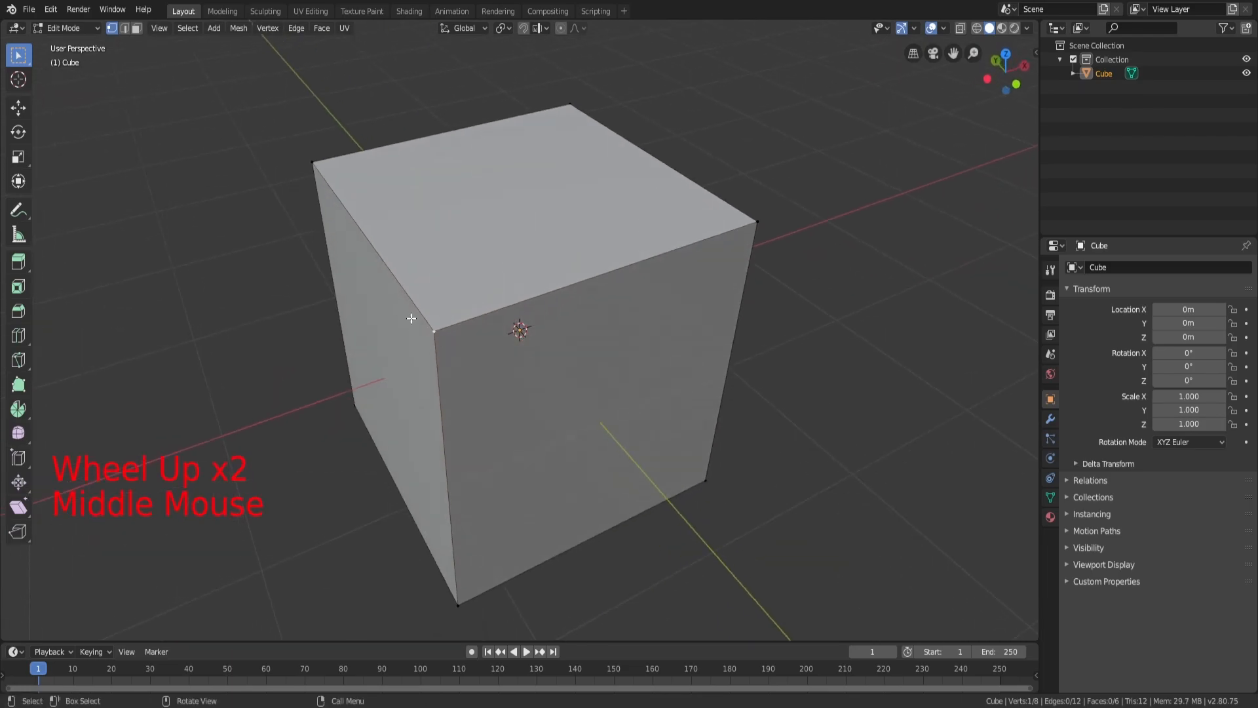
pyautogui.scroll(-2, 440, 327)
pyautogui.moveTo(496, 304); pyautogui.dragTo(647, 310, button='middle')
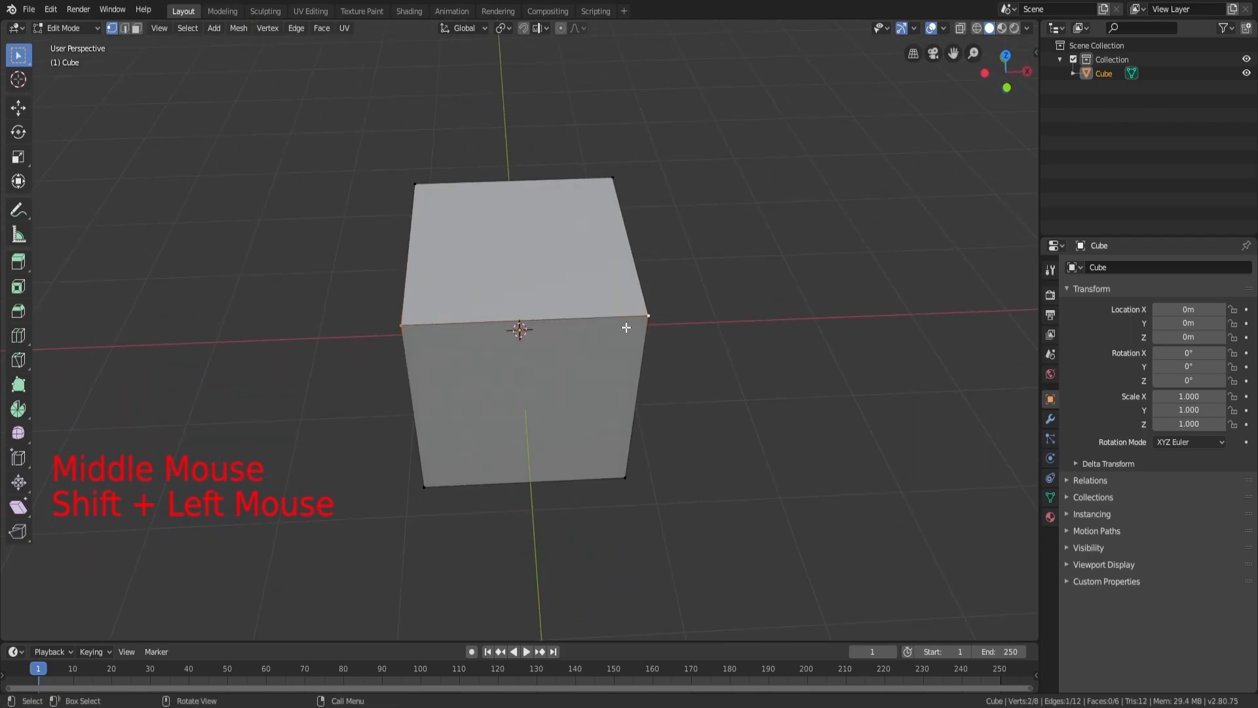
pyautogui.click(401, 324)
pyautogui.click(401, 324)
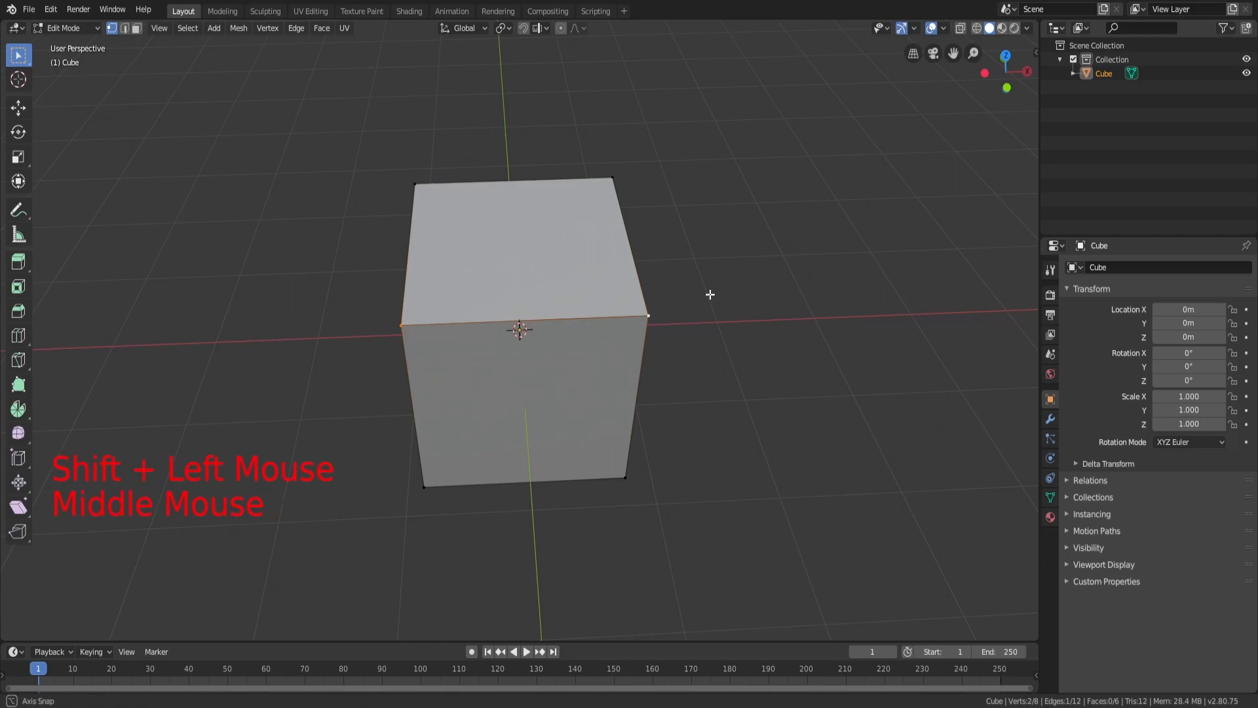
# Try rotating the selected edge freely from different viewing angles
pyautogui.moveTo(710, 292); pyautogui.dragTo(706, 273, button='middle')
pyautogui.press('r')
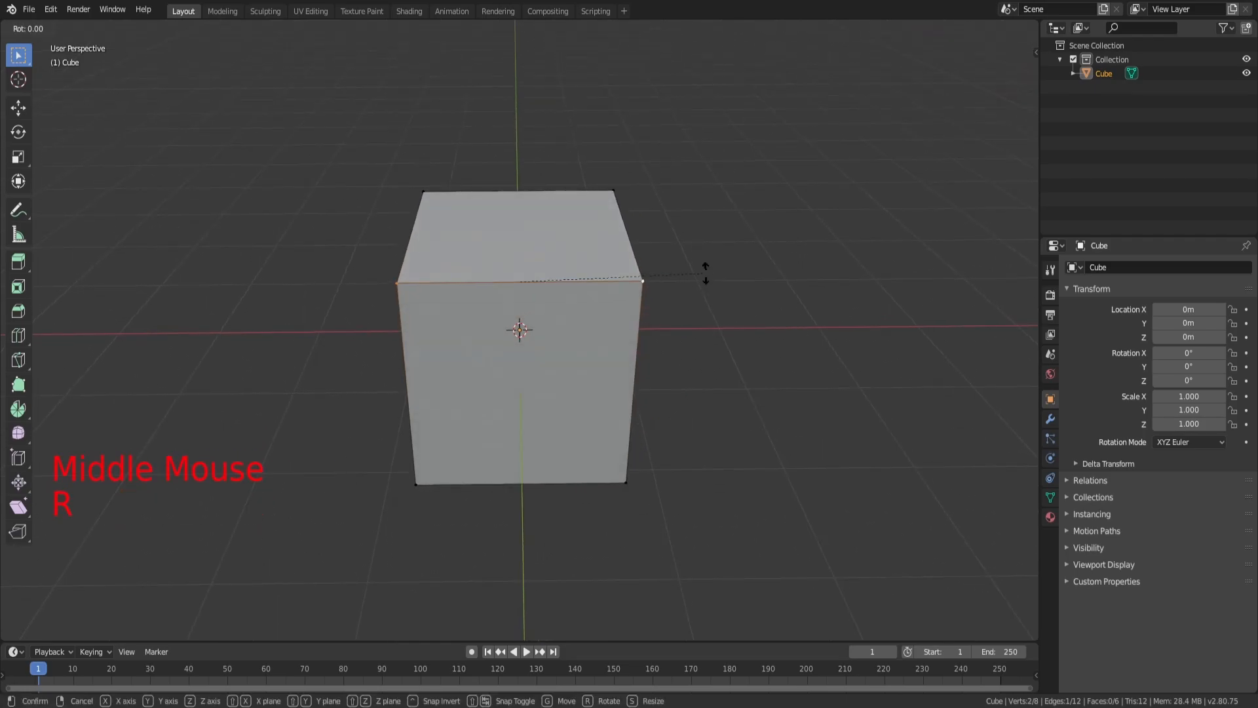
pyautogui.rightClick(602, 187)
pyautogui.moveTo(605, 187); pyautogui.dragTo(507, 211, button='middle')
pyautogui.press('r')
pyautogui.rightClick(552, 277)
pyautogui.moveTo(551, 277); pyautogui.dragTo(585, 249, button='middle')
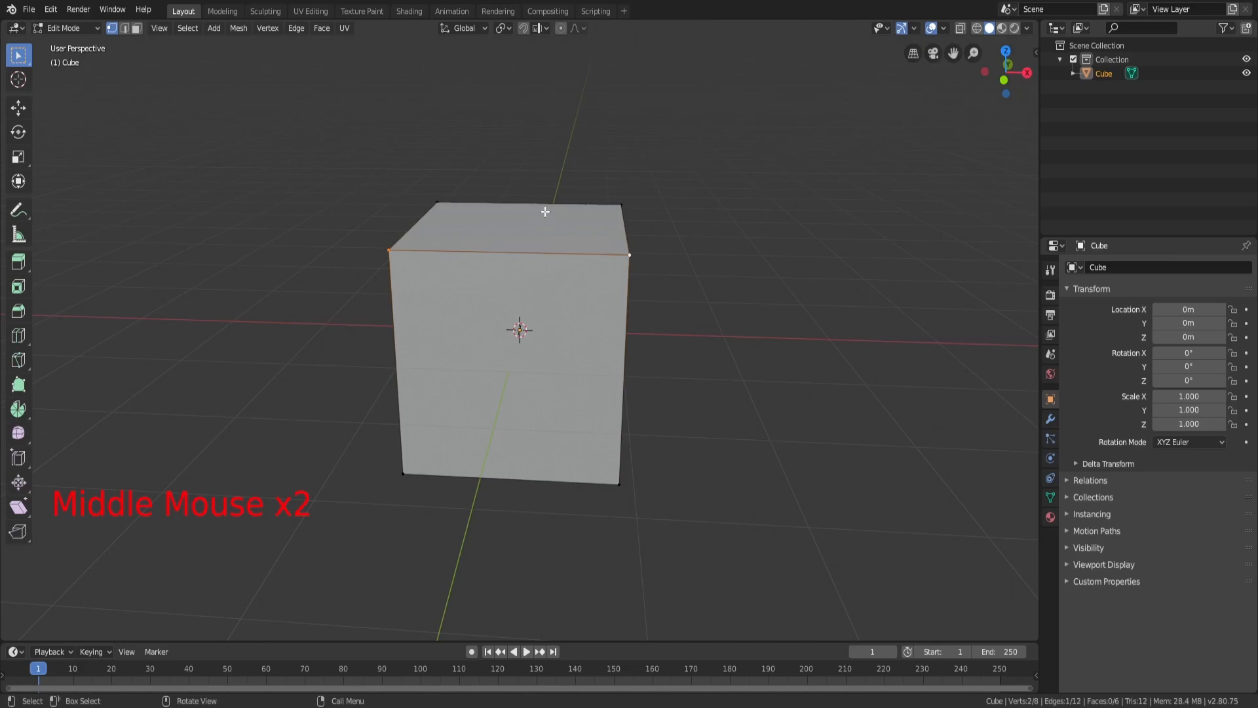
# Try rotating the selected edge about the global X axis
pyautogui.moveTo(608, 180); pyautogui.dragTo(685, 235, button='middle')
pyautogui.press('r')
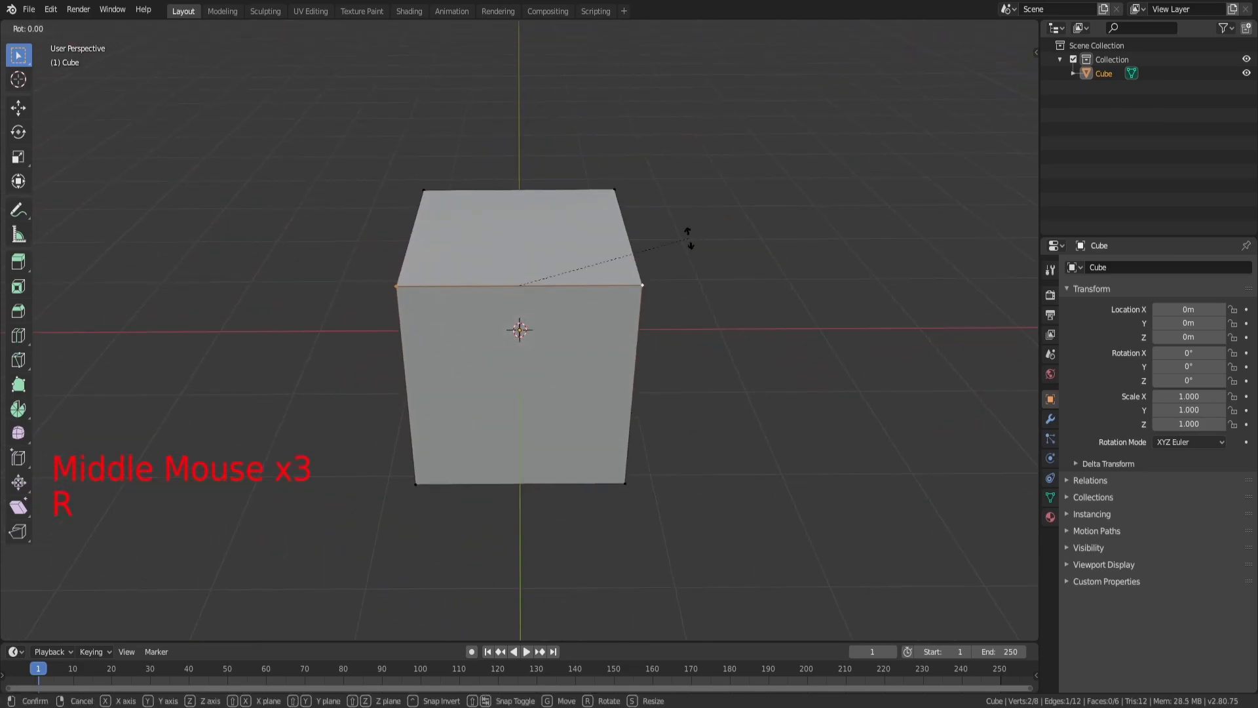
pyautogui.press('x')
pyautogui.rightClick(593, 233)
# Try rotating the selected edge about the global Z axis from a steeper view
pyautogui.moveTo(593, 233); pyautogui.dragTo(578, 382, button='middle')
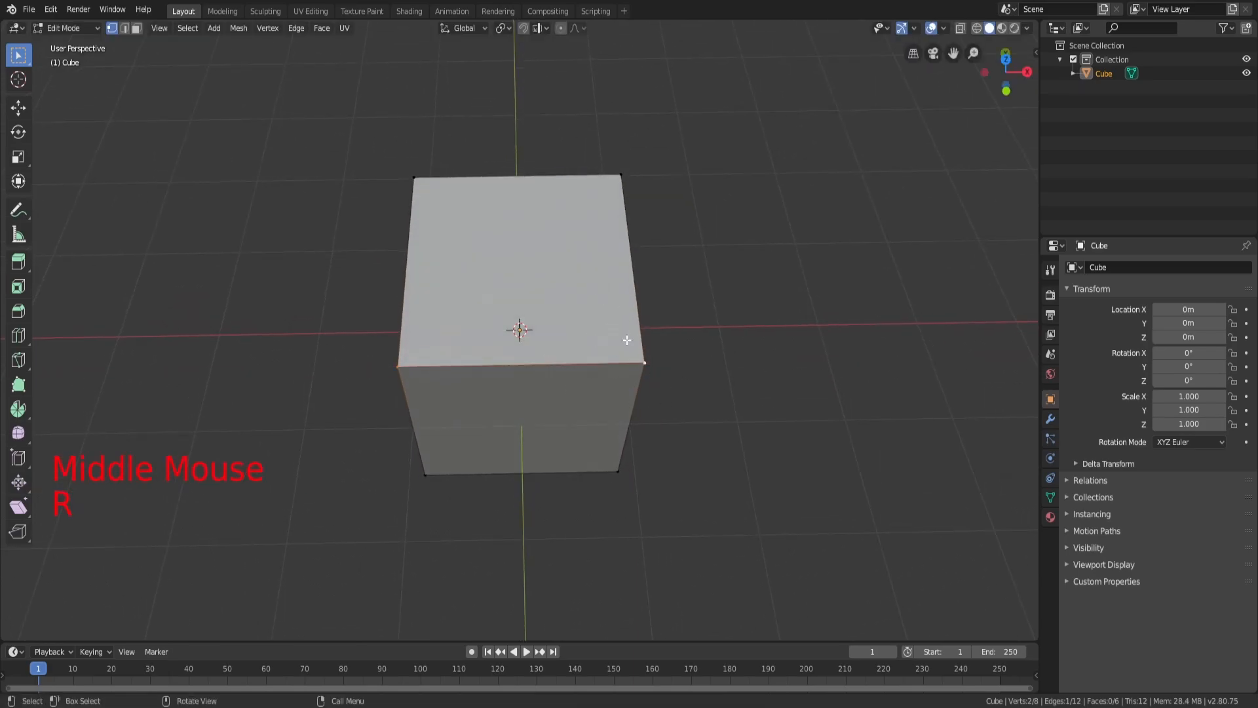
pyautogui.press('r')
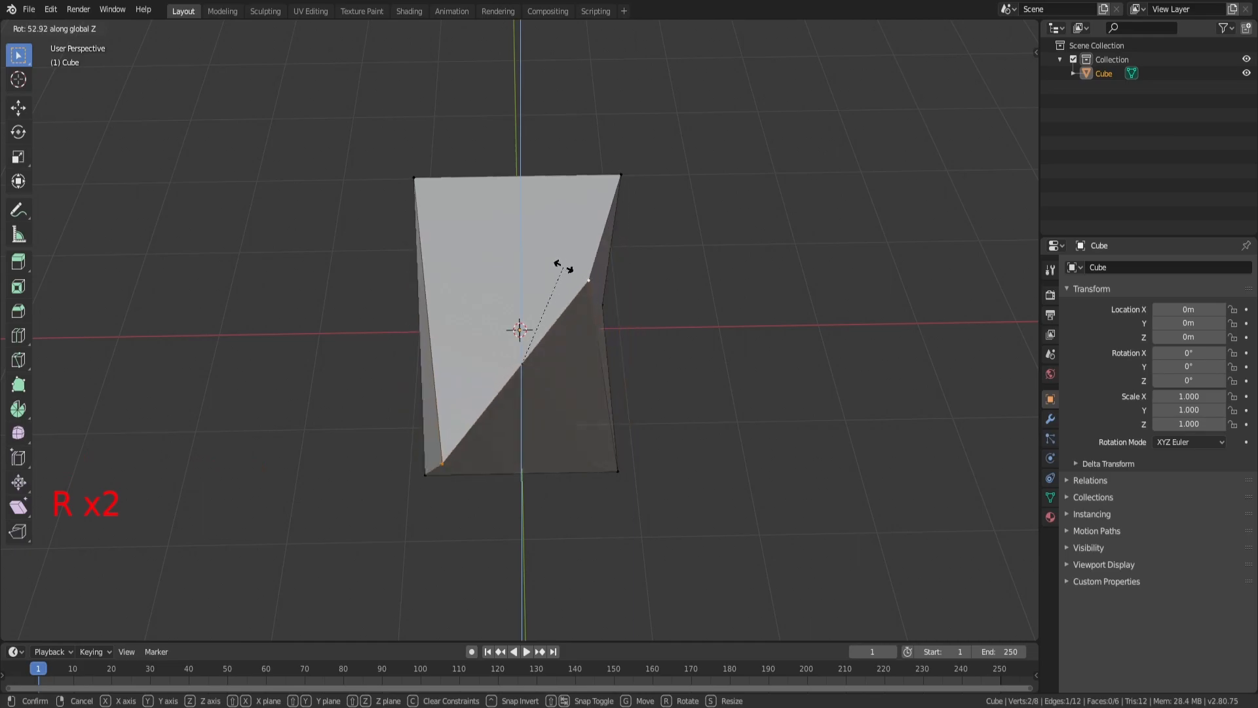
pyautogui.rightClick(547, 253)
# Try rotating the selected edge about the global Y axis
pyautogui.moveTo(531, 241); pyautogui.dragTo(701, 253, button='middle')
pyautogui.press('r')
pyautogui.press('y')
pyautogui.rightClick(482, 204)
# Reselect both end vertices of the same top edge of the cube
pyautogui.click(555, 332)
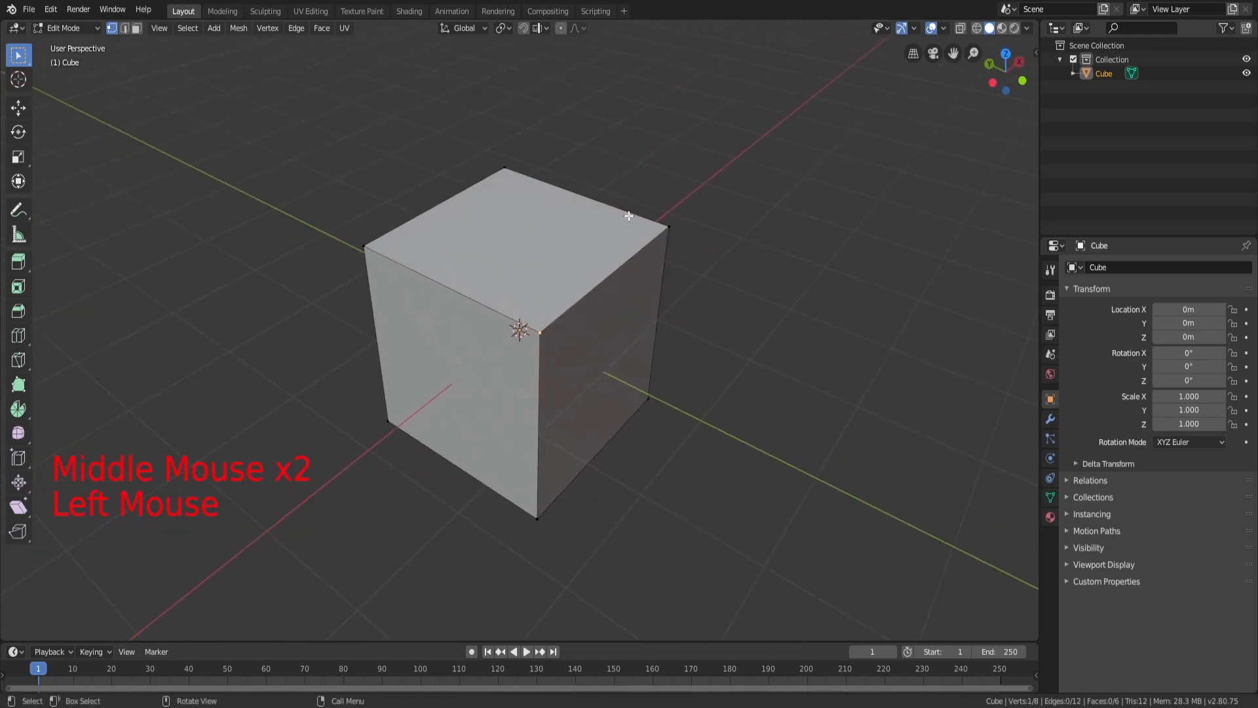
pyautogui.keyDown('shift'); pyautogui.click(673, 225); pyautogui.keyUp('shift')
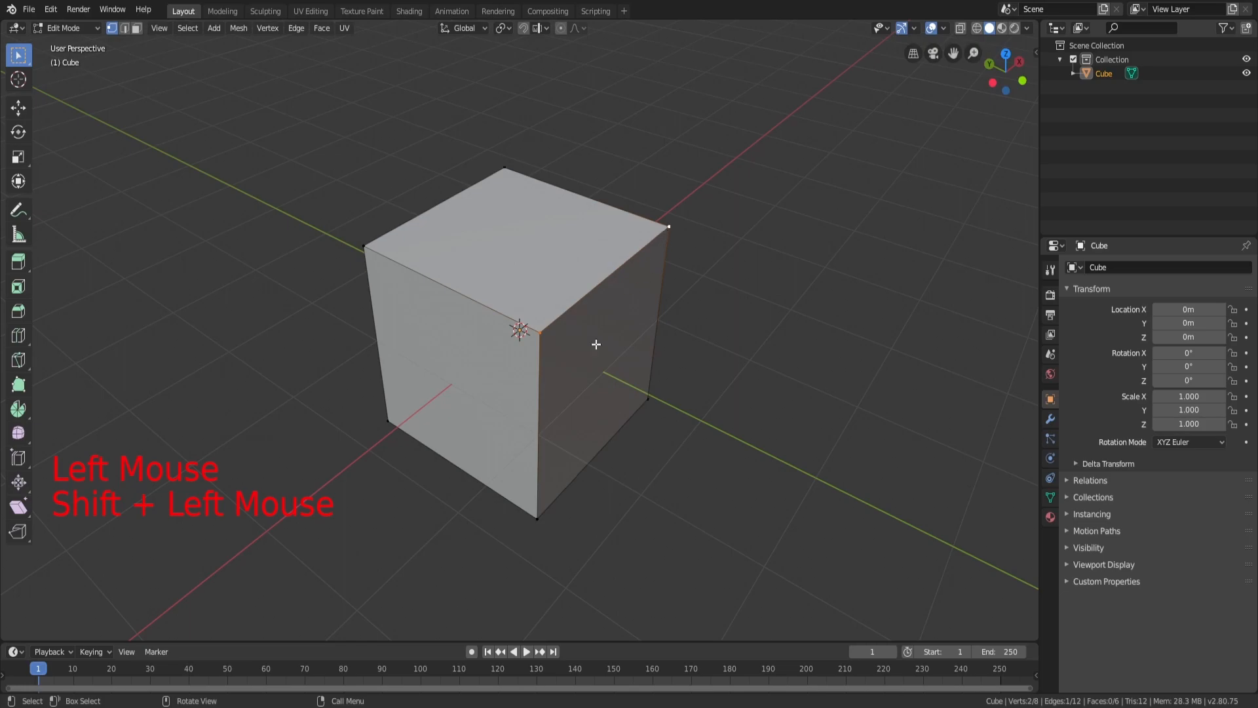
pyautogui.moveTo(676, 206); pyautogui.dragTo(562, 211, button='middle')
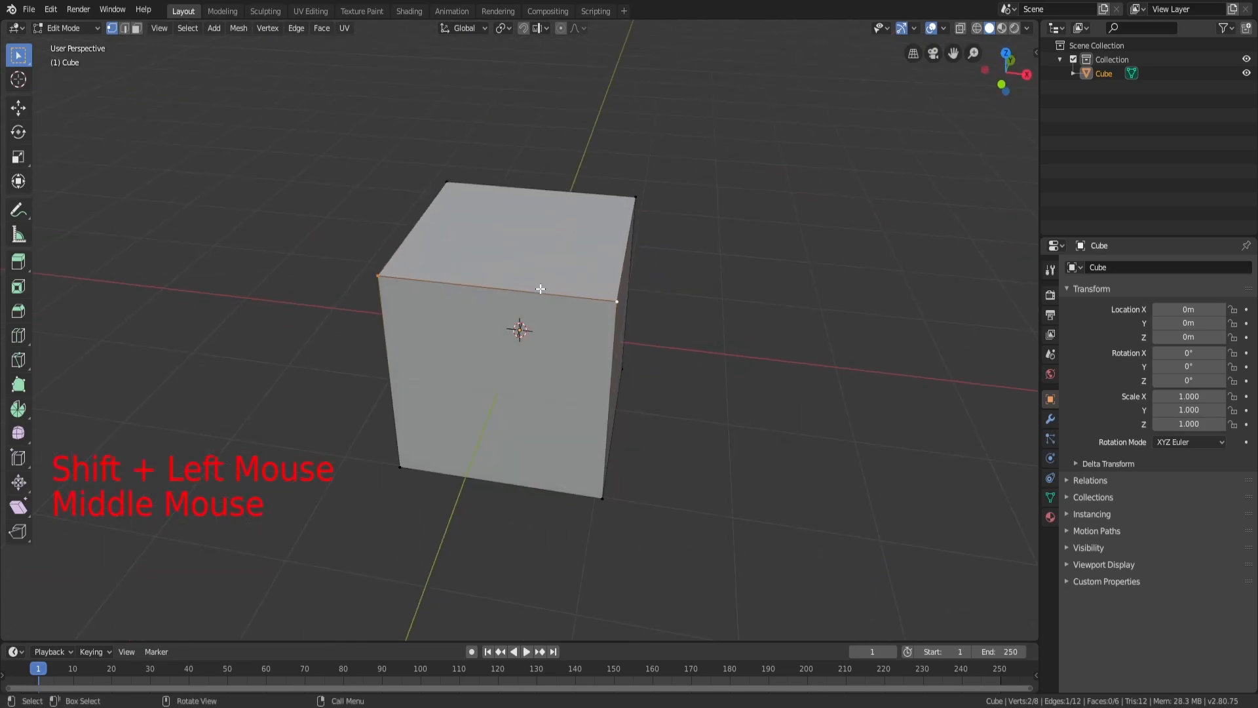
# Try scaling the selected edge uniformly from two different viewing angles
pyautogui.moveTo(556, 274); pyautogui.dragTo(581, 275, button='middle')
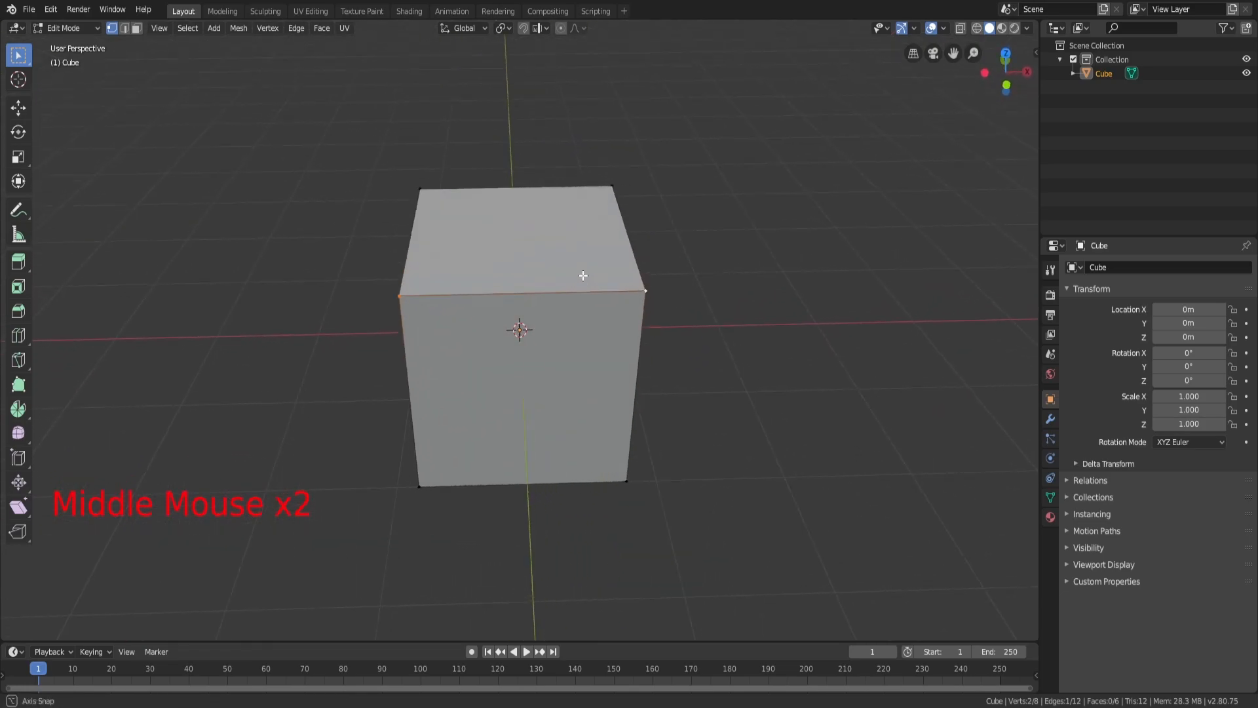
pyautogui.scroll(-2, 583, 275)
pyautogui.press('s')
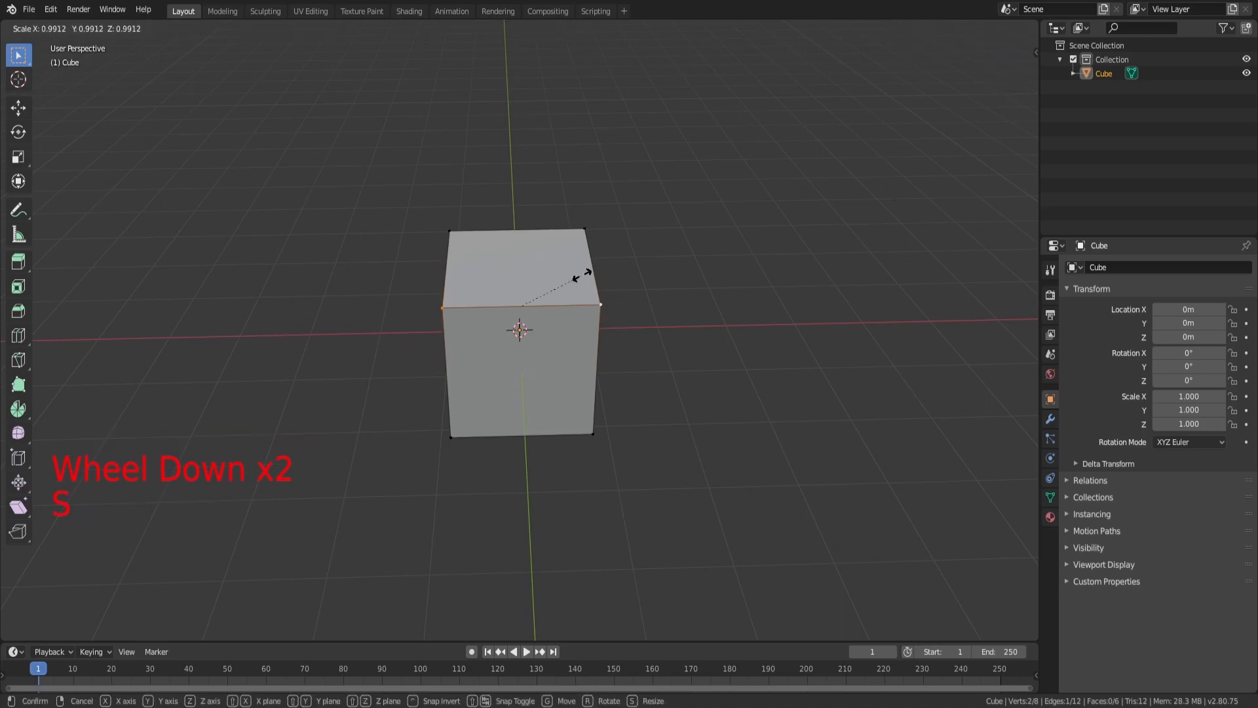
pyautogui.rightClick(707, 248)
pyautogui.moveTo(707, 247); pyautogui.dragTo(837, 216, button='middle')
pyautogui.press('s')
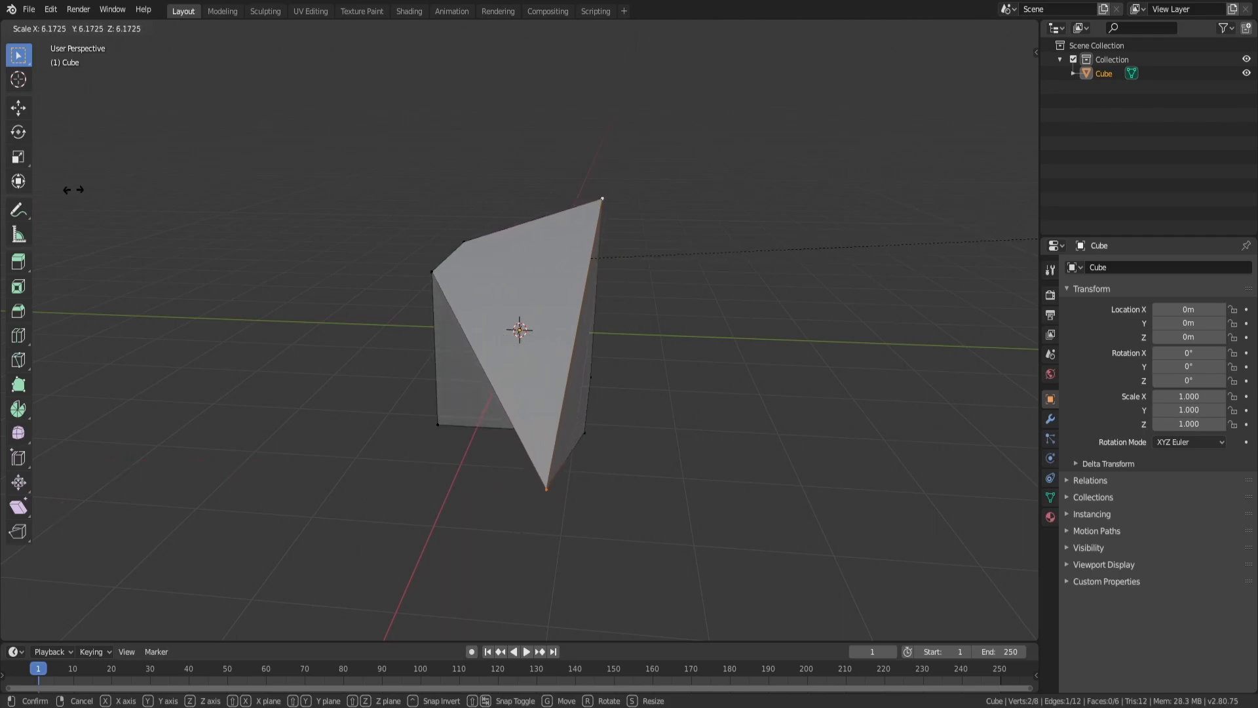
pyautogui.rightClick(712, 120)
# Try scaling the selected edge along the global X axis
pyautogui.moveTo(712, 119); pyautogui.dragTo(636, 140, button='middle')
pyautogui.press('s')
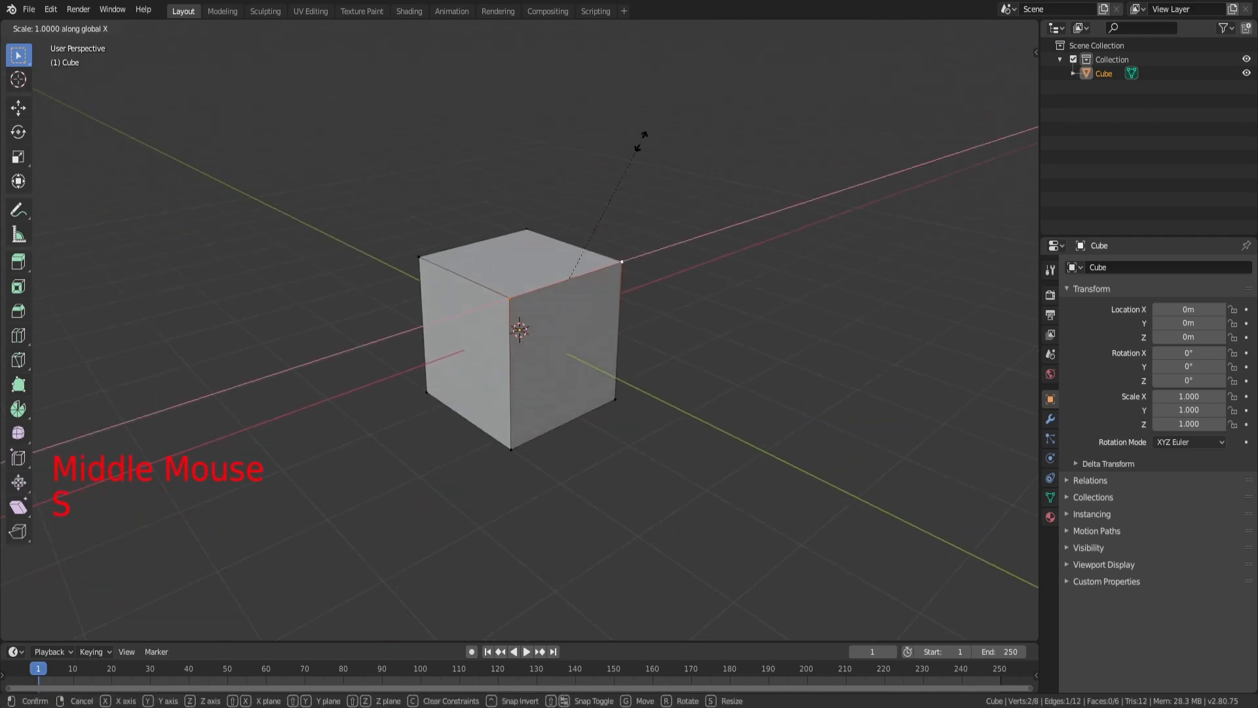
pyautogui.press('x')
pyautogui.rightClick(940, 199)
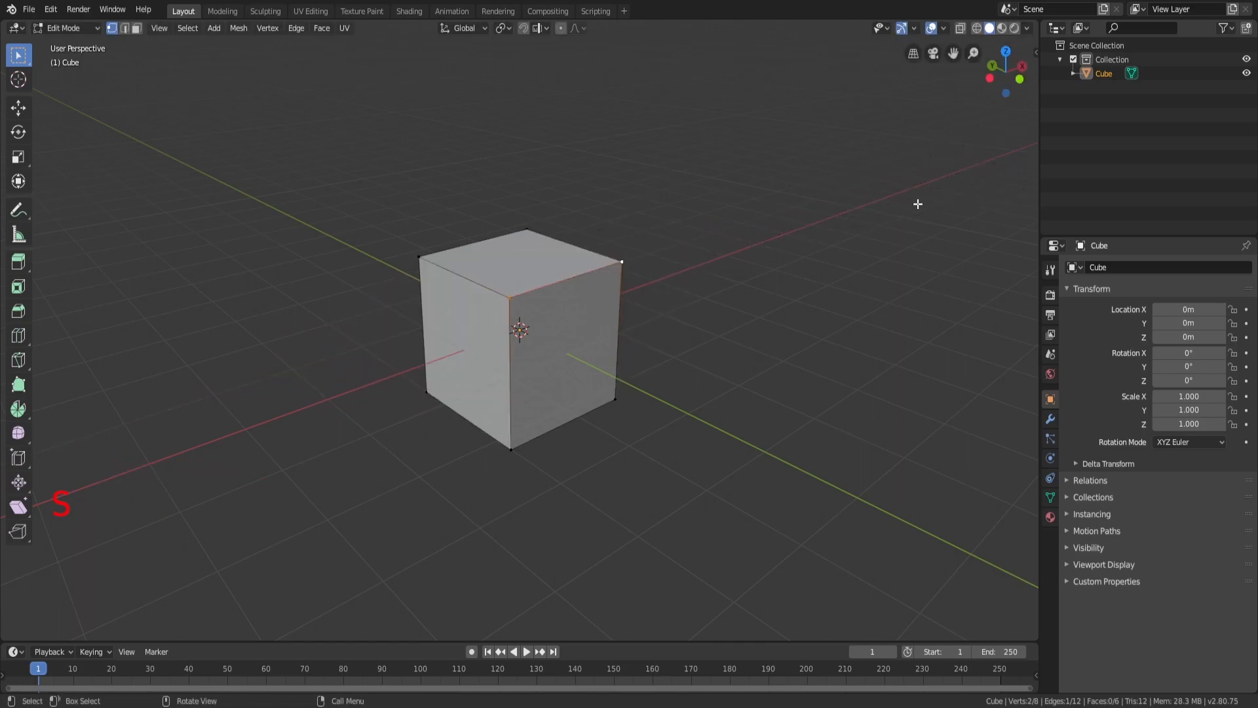
# Try scaling the selected top edge along the global Y axis and with no axis constraint
pyautogui.moveTo(941, 200); pyautogui.dragTo(733, 233, button='middle')
pyautogui.press('s')
pyautogui.press('y')
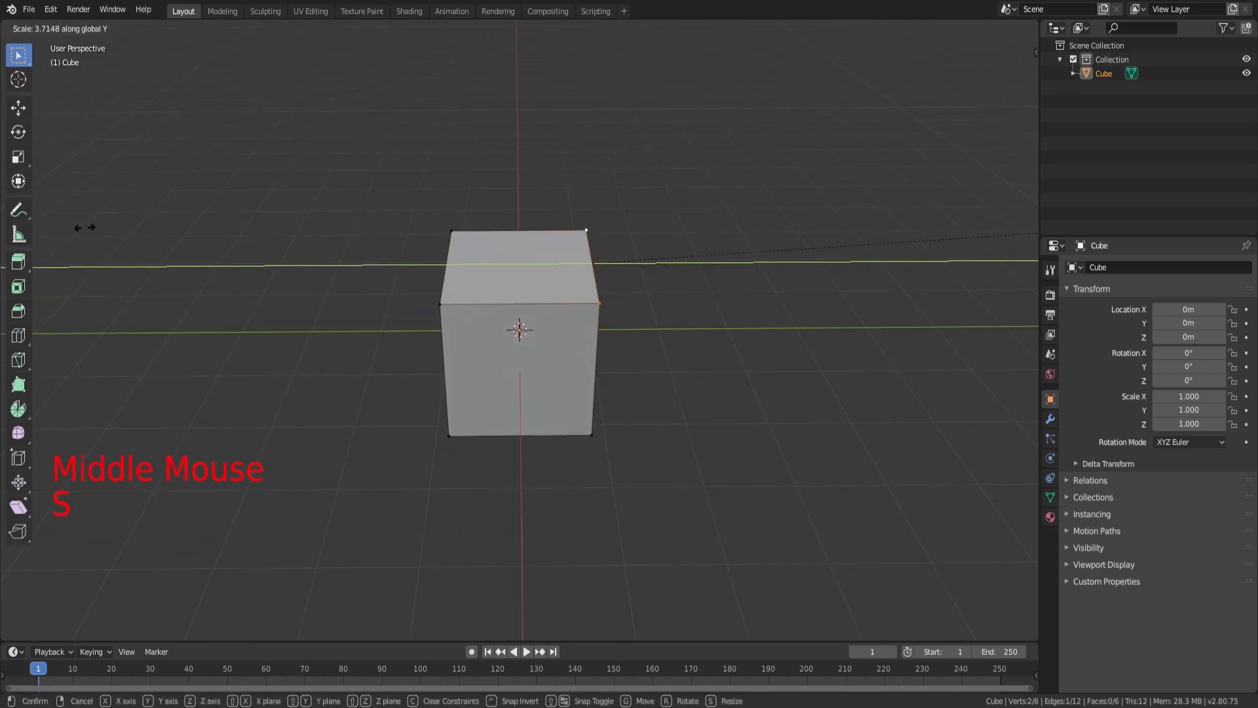
pyautogui.rightClick(599, 236)
pyautogui.scroll(3, 636, 229)
pyautogui.scroll(-1, 652, 219)
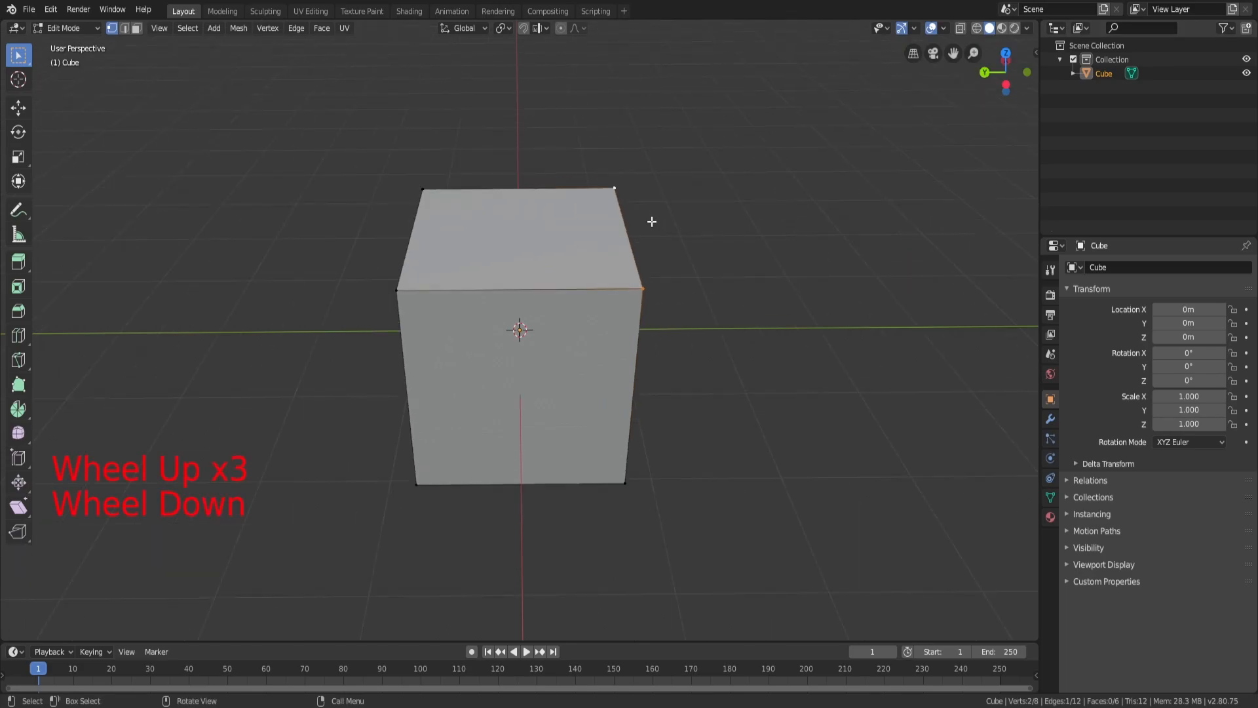
pyautogui.press('s')
pyautogui.rightClick(721, 221)
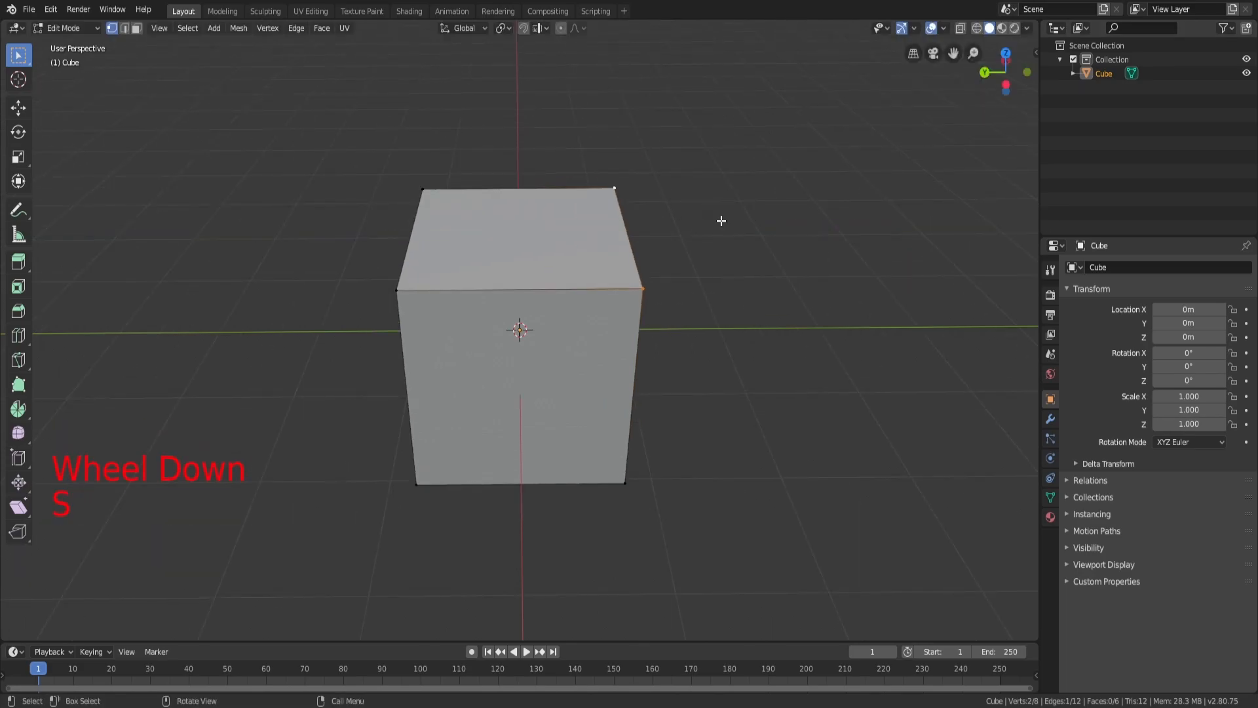
# Examine the selected edge and its two end vertices from several angles relative to the global X and Y axes
pyautogui.moveTo(722, 218); pyautogui.dragTo(699, 222, button='middle')
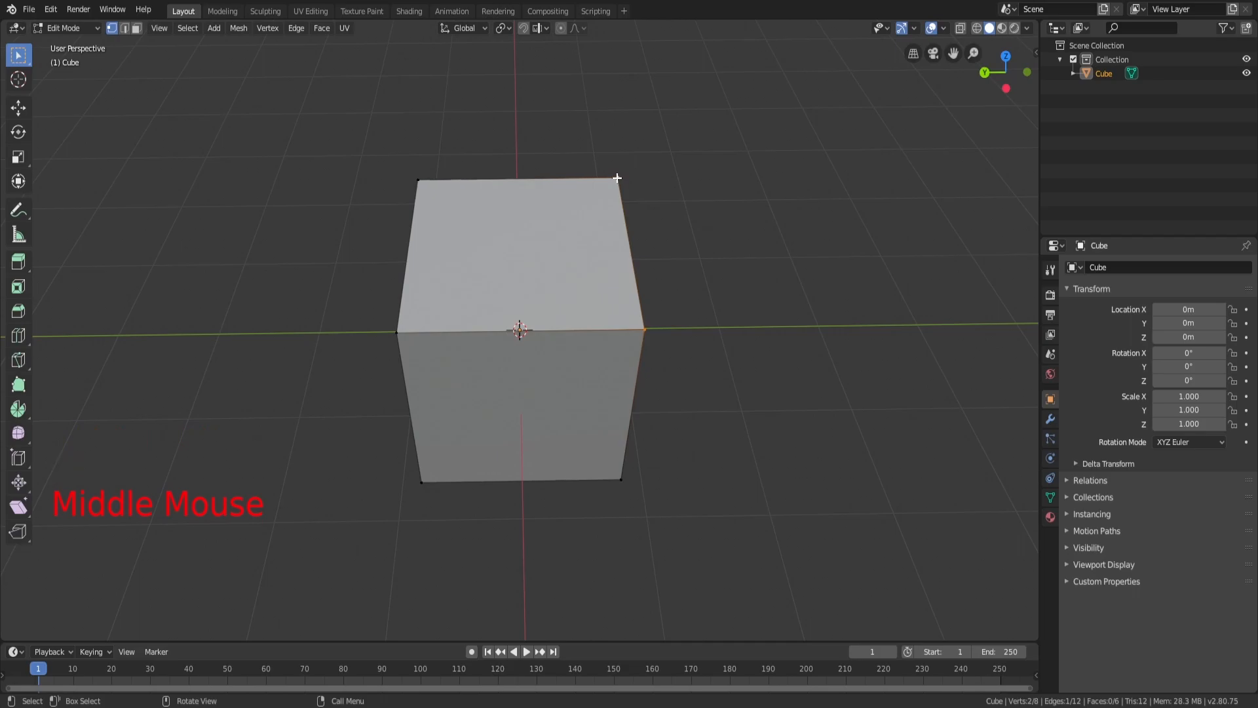
pyautogui.moveTo(483, 192); pyautogui.dragTo(641, 234, button='middle')
pyautogui.scroll(2, 522, 258)
pyautogui.scroll(-3, 632, 216)
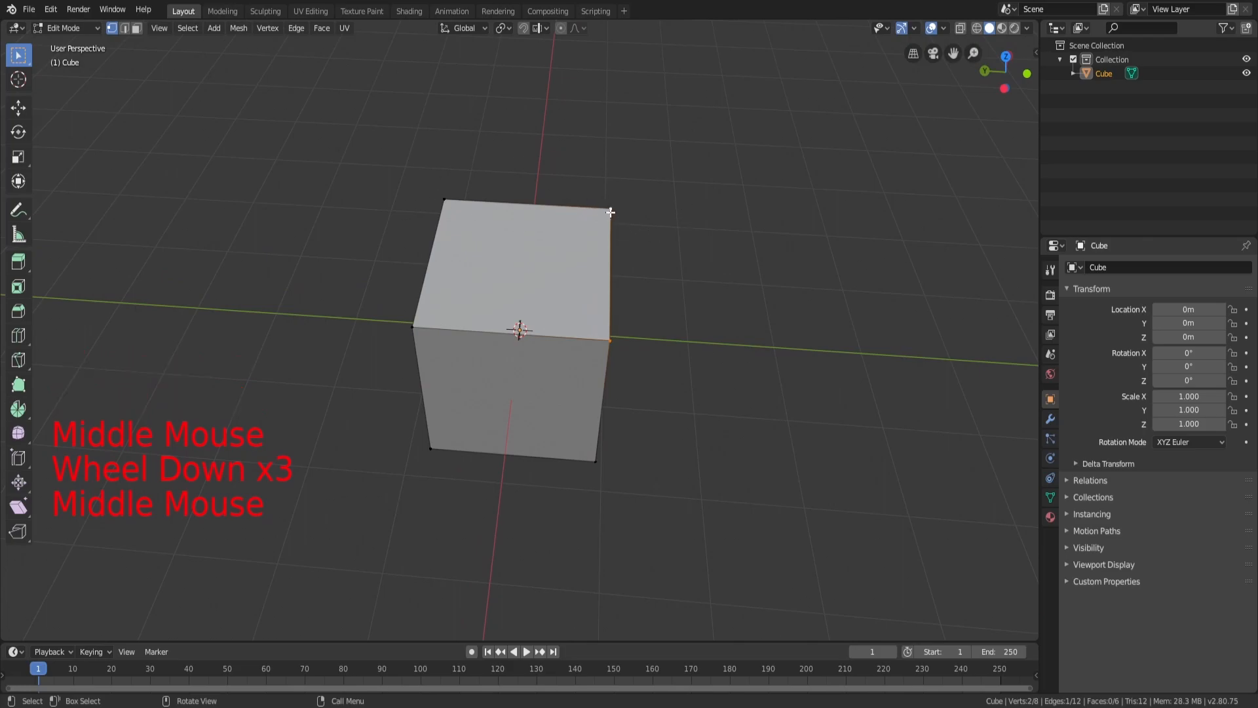
pyautogui.moveTo(435, 193); pyautogui.dragTo(596, 335, button='middle')
pyautogui.moveTo(706, 175); pyautogui.dragTo(643, 213, button='middle')
pyautogui.scroll(2, 496, 274)
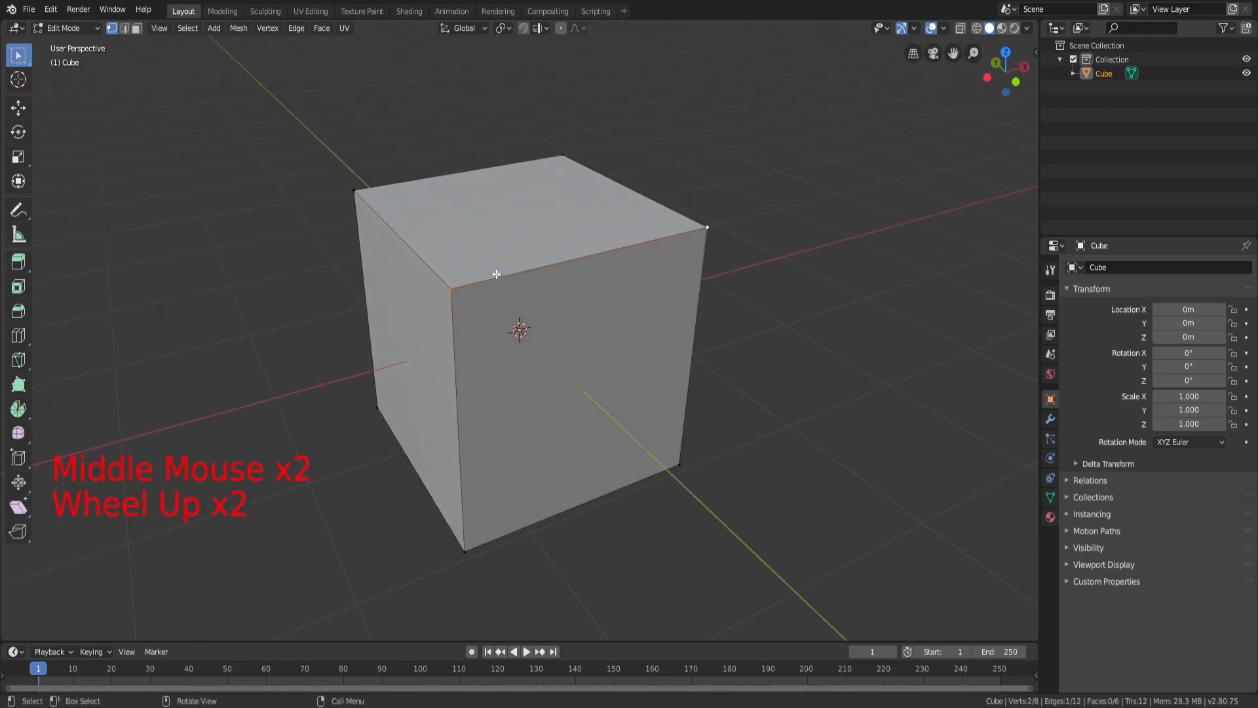
pyautogui.scroll(1, 493, 325)
pyautogui.moveTo(493, 325); pyautogui.dragTo(528, 356, button='middle')
pyautogui.scroll(-2, 548, 417)
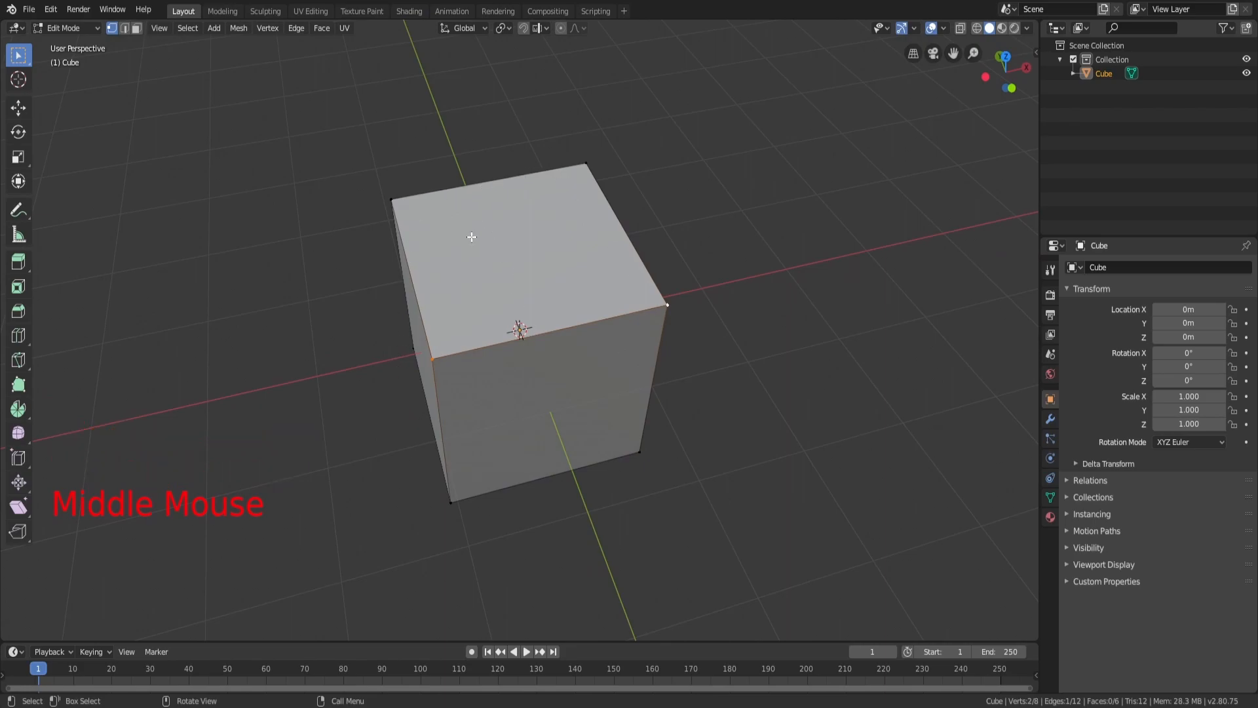
pyautogui.moveTo(464, 221); pyautogui.dragTo(722, 222, button='middle')
pyautogui.moveTo(576, 154); pyautogui.dragTo(577, 311, button='middle')
pyautogui.scroll(1, 663, 275)
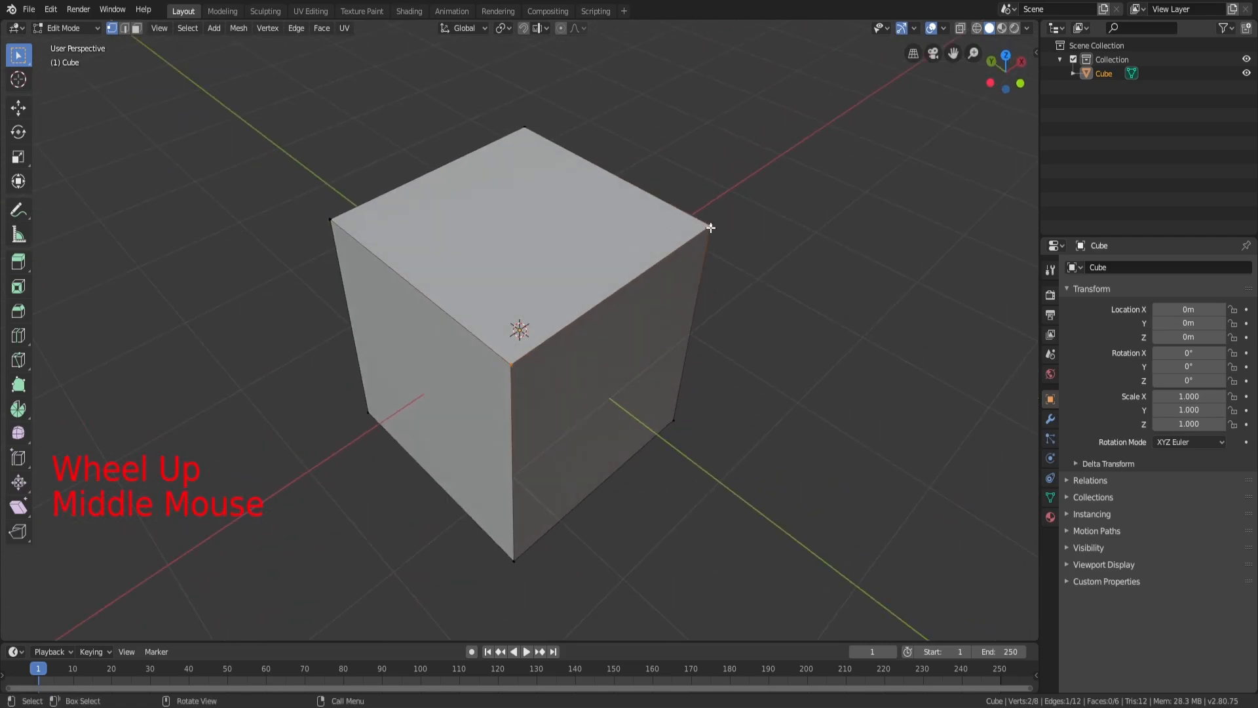
pyautogui.moveTo(557, 314); pyautogui.dragTo(502, 356, button='middle')
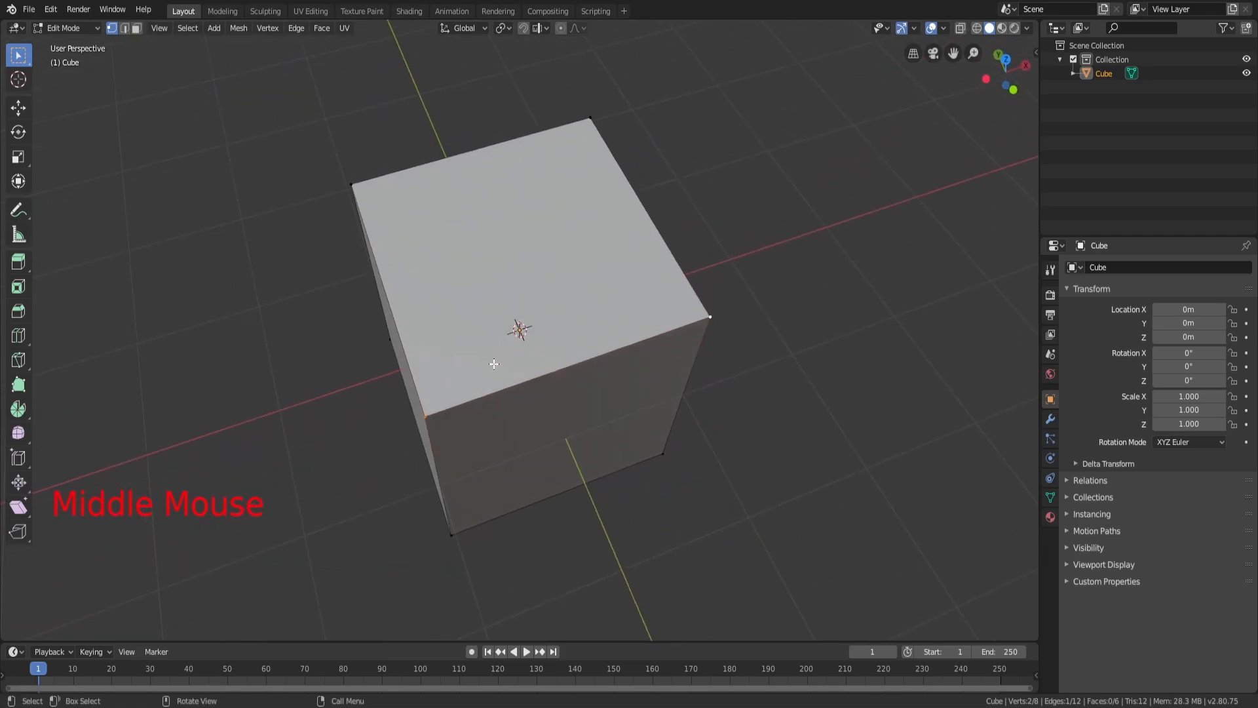
pyautogui.moveTo(775, 307); pyautogui.dragTo(733, 317, button='middle')
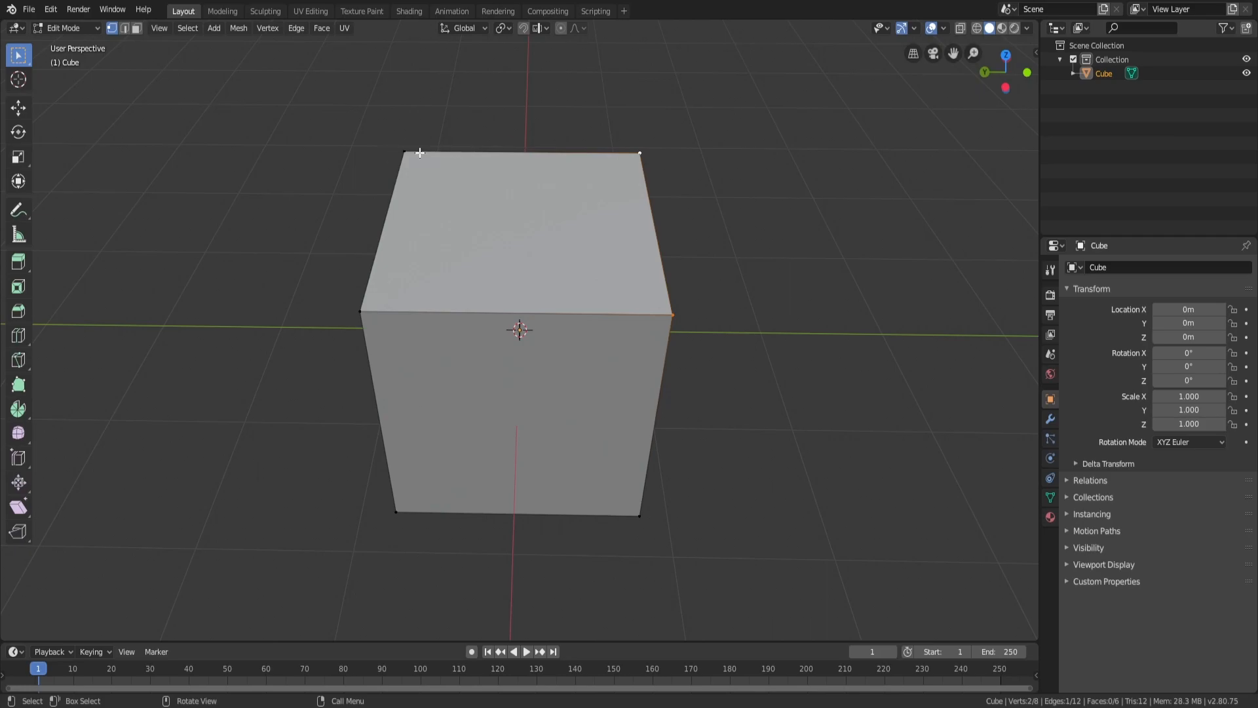
# Try scaling the two-vertex edge along the global Y axis once more
pyautogui.press('s')
pyautogui.press('y')
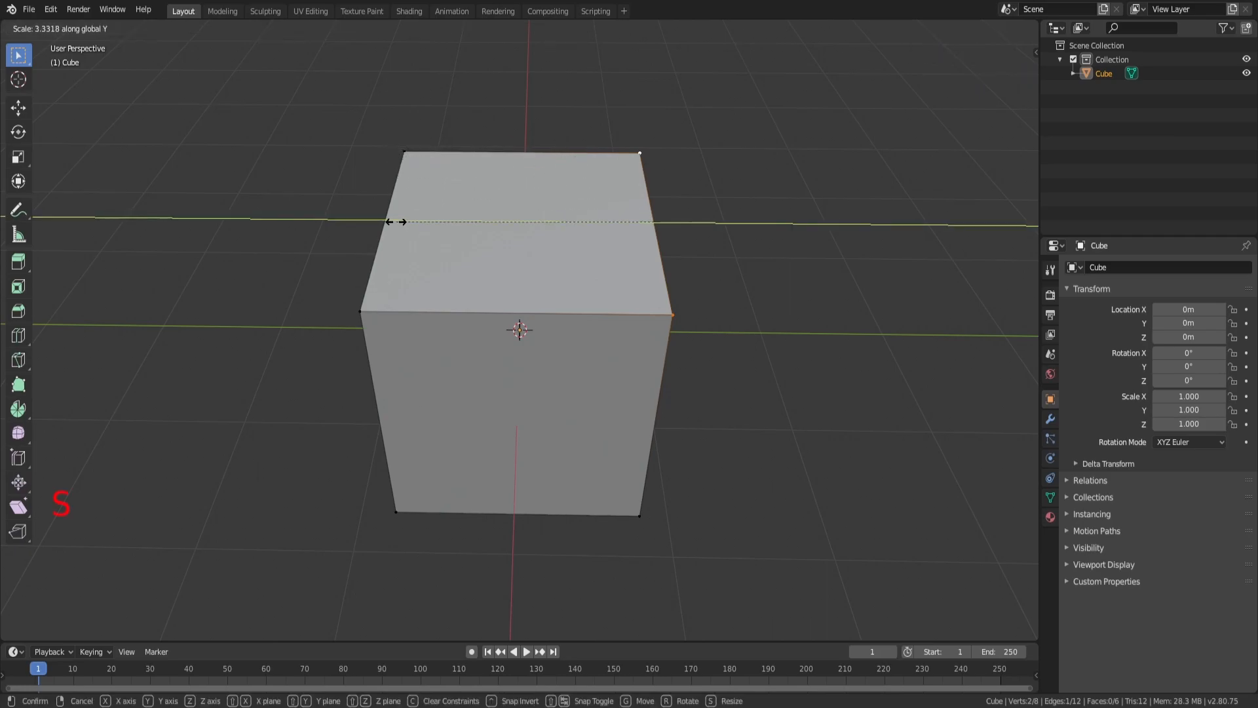
pyautogui.rightClick(399, 177)
# Add a third top vertex to the selection and try scaling all three vertices along the global Y axis
pyautogui.keyDown('shift'); pyautogui.click(404, 153); pyautogui.keyUp('shift')
pyautogui.press('s')
pyautogui.press('y')
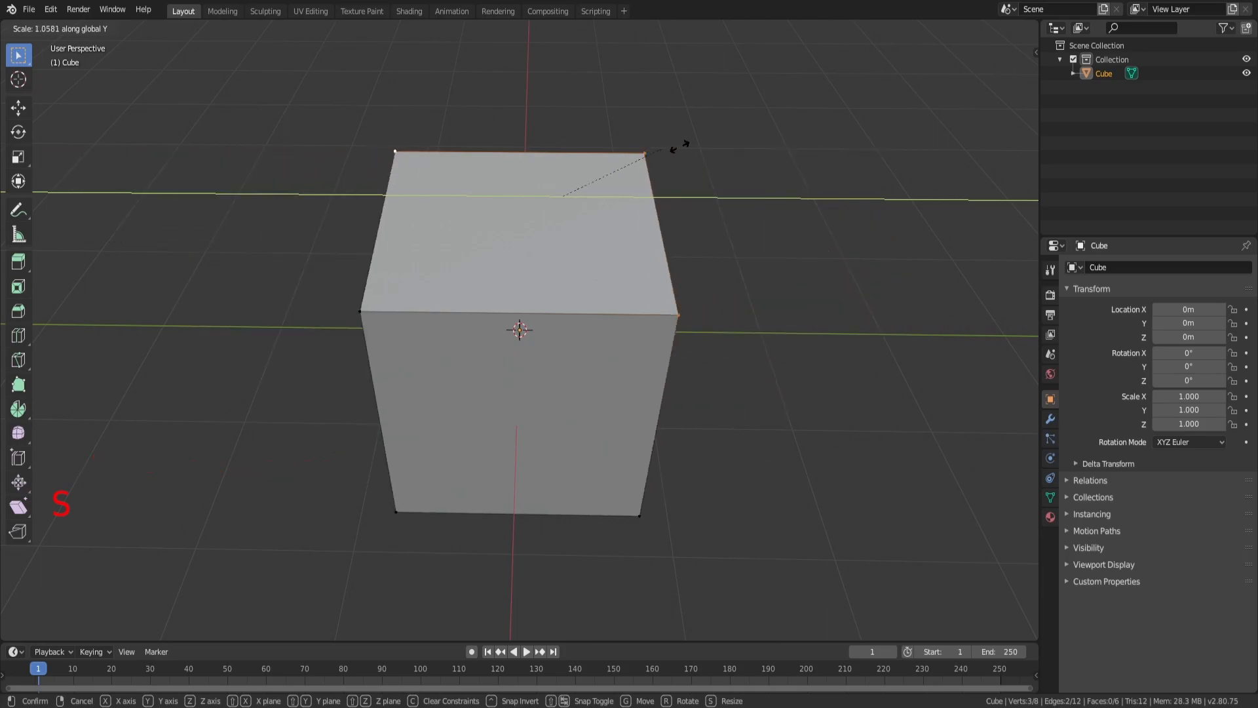
pyautogui.rightClick(61, 180)
pyautogui.scroll(-2, 62, 180)
pyautogui.press('s')
pyautogui.press('y')
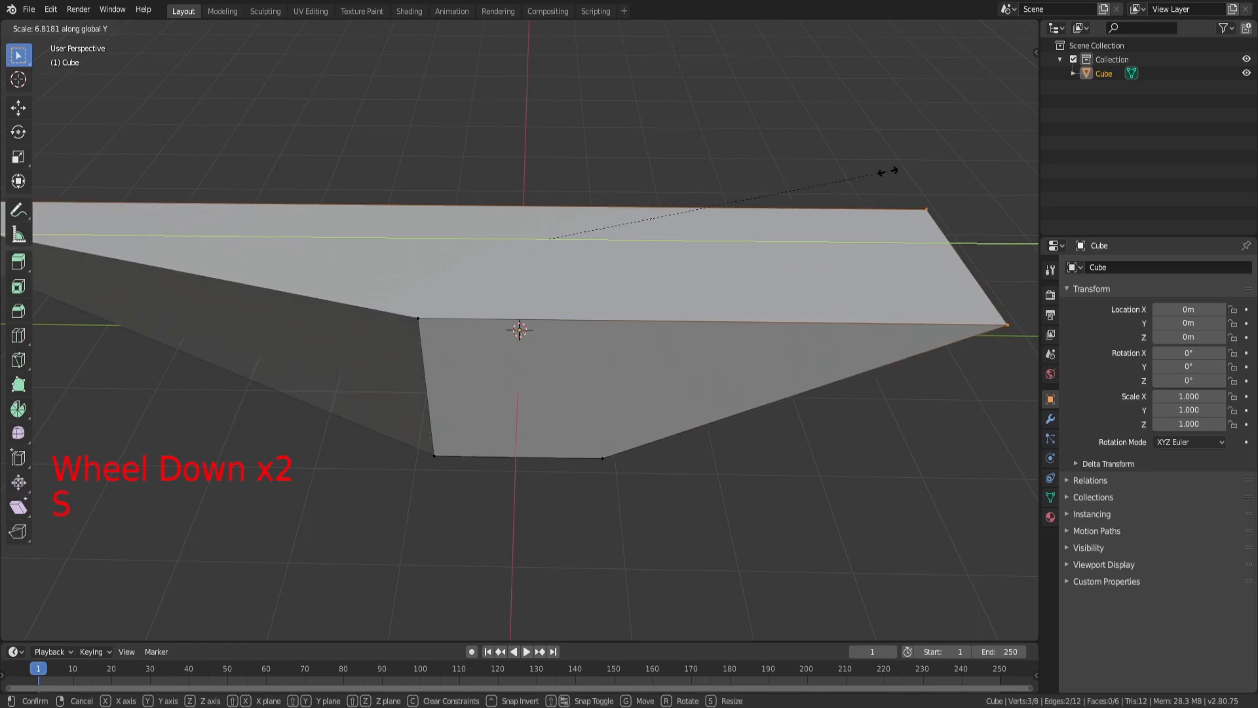
pyautogui.rightClick(787, 202)
# Remove the third vertex from the selection and try scaling the remaining edge along the global X axis and uniformly
pyautogui.moveTo(786, 202); pyautogui.dragTo(514, 196, button='middle')
pyautogui.keyDown('shift'); pyautogui.click(476, 186); pyautogui.keyUp('shift')
pyautogui.press('s')
pyautogui.press('x')
pyautogui.rightClick(674, 197)
pyautogui.press('s')
pyautogui.rightClick(760, 127)
pyautogui.moveTo(761, 127); pyautogui.dragTo(682, 391, button='middle')
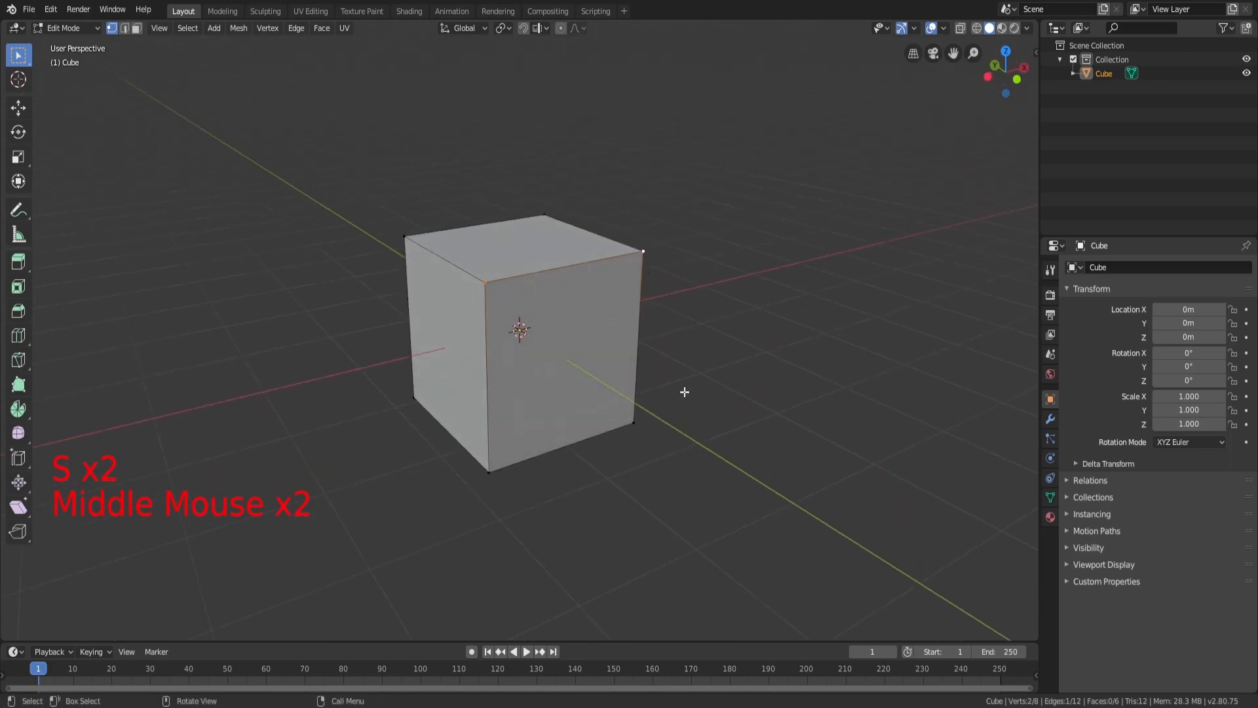
# Add the bottom vertex below one end of the edge to the selection and try scaling the three vertices uniformly
pyautogui.keyDown('shift'); pyautogui.click(638, 419); pyautogui.keyUp('shift')
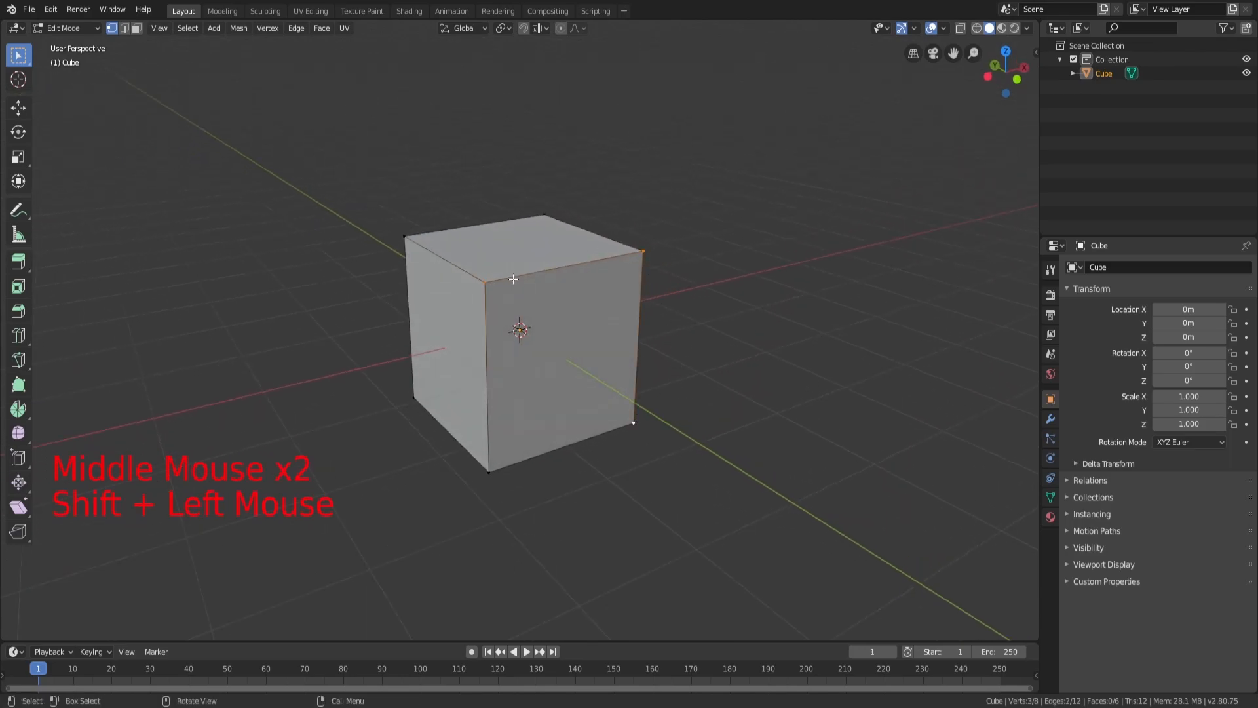
pyautogui.moveTo(559, 285); pyautogui.dragTo(627, 440, button='middle')
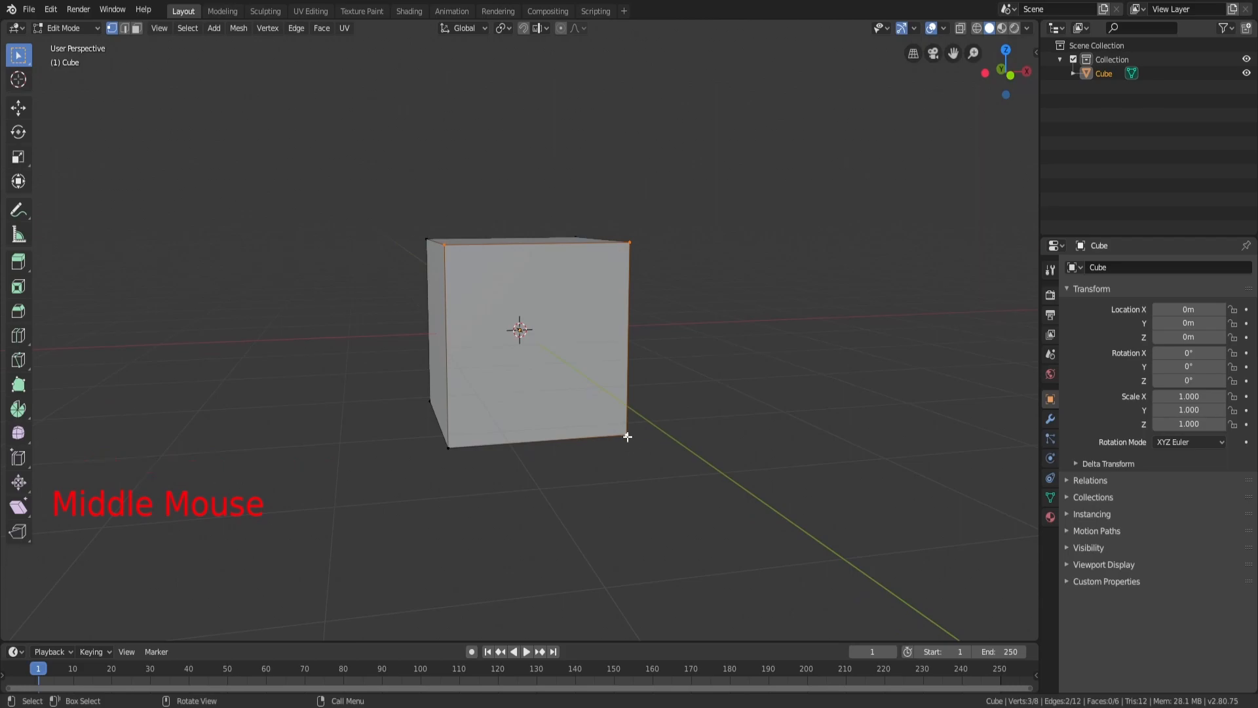
pyautogui.moveTo(620, 304); pyautogui.dragTo(505, 226, button='middle')
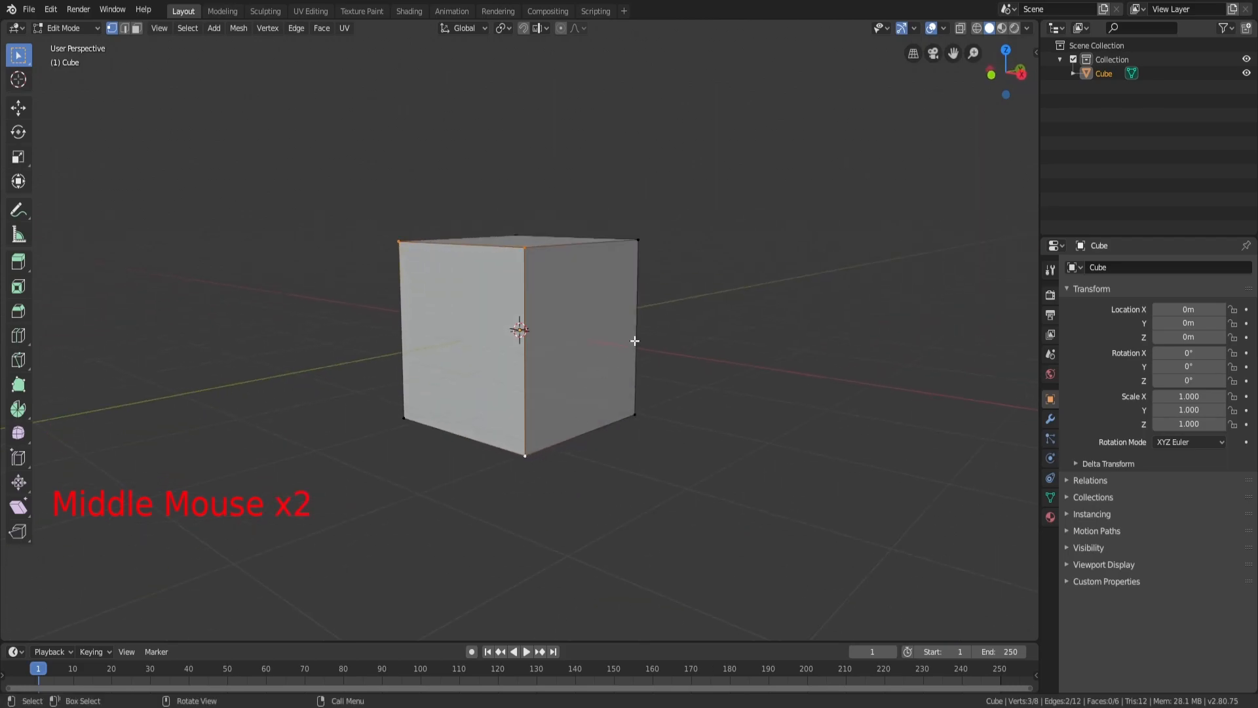
pyautogui.press('s')
pyautogui.press('Escape')
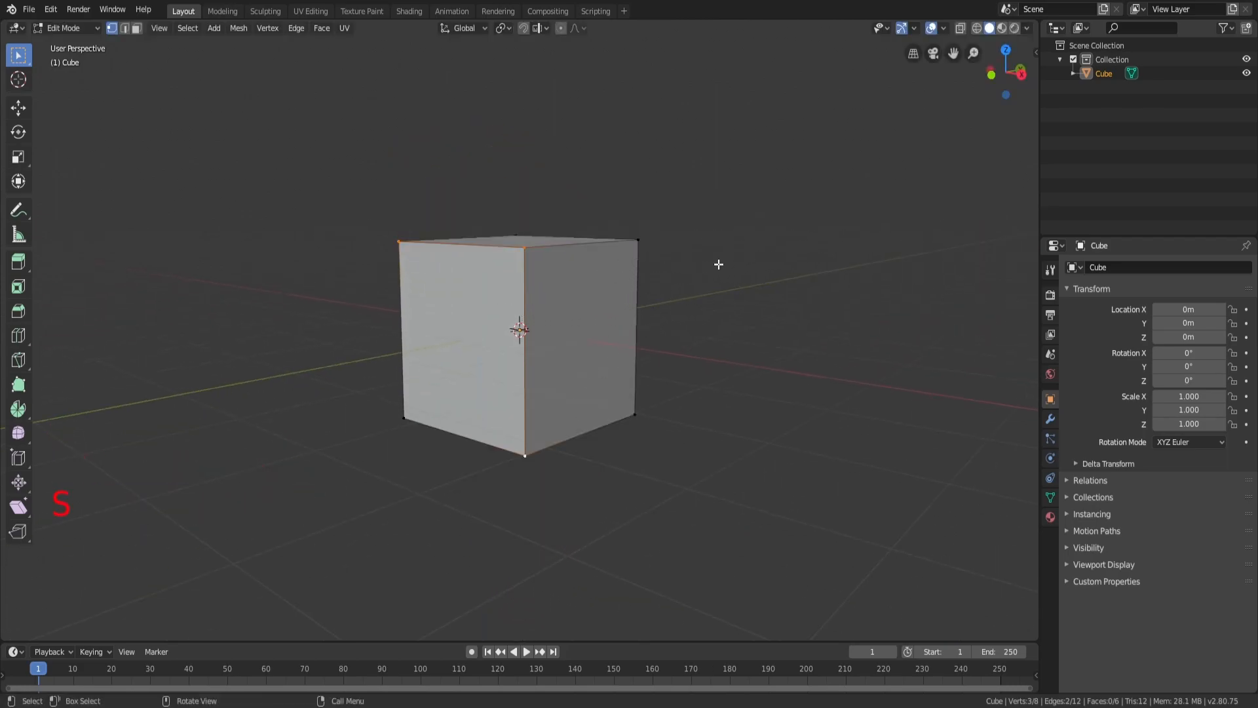
# Undo the last two selection changes and toggle the selection of the whole mesh
pyautogui.press('ctrl')
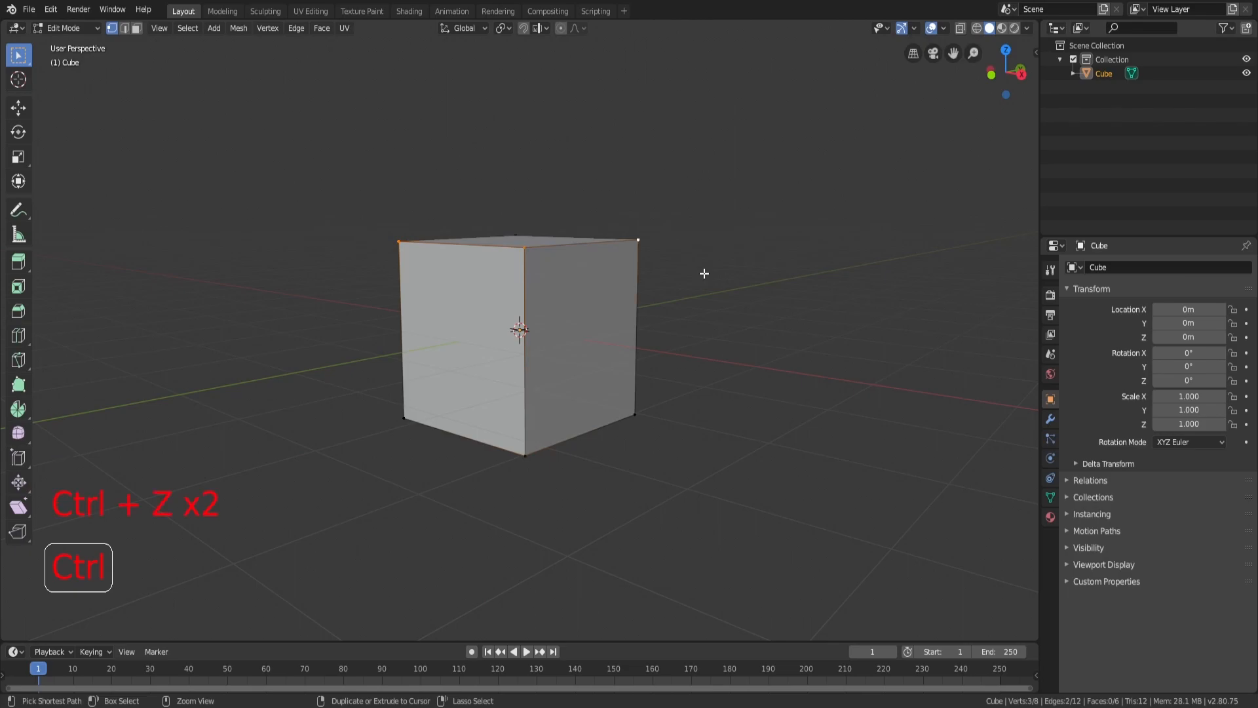
pyautogui.press('a')
pyautogui.press('a')
pyautogui.press('a')
pyautogui.moveTo(702, 273); pyautogui.dragTo(641, 304, button='middle')
# Select the cube's top face in face select mode and clear the selection after returning to vertex select mode
pyautogui.press('3')
pyautogui.click(577, 279)
pyautogui.press('1')
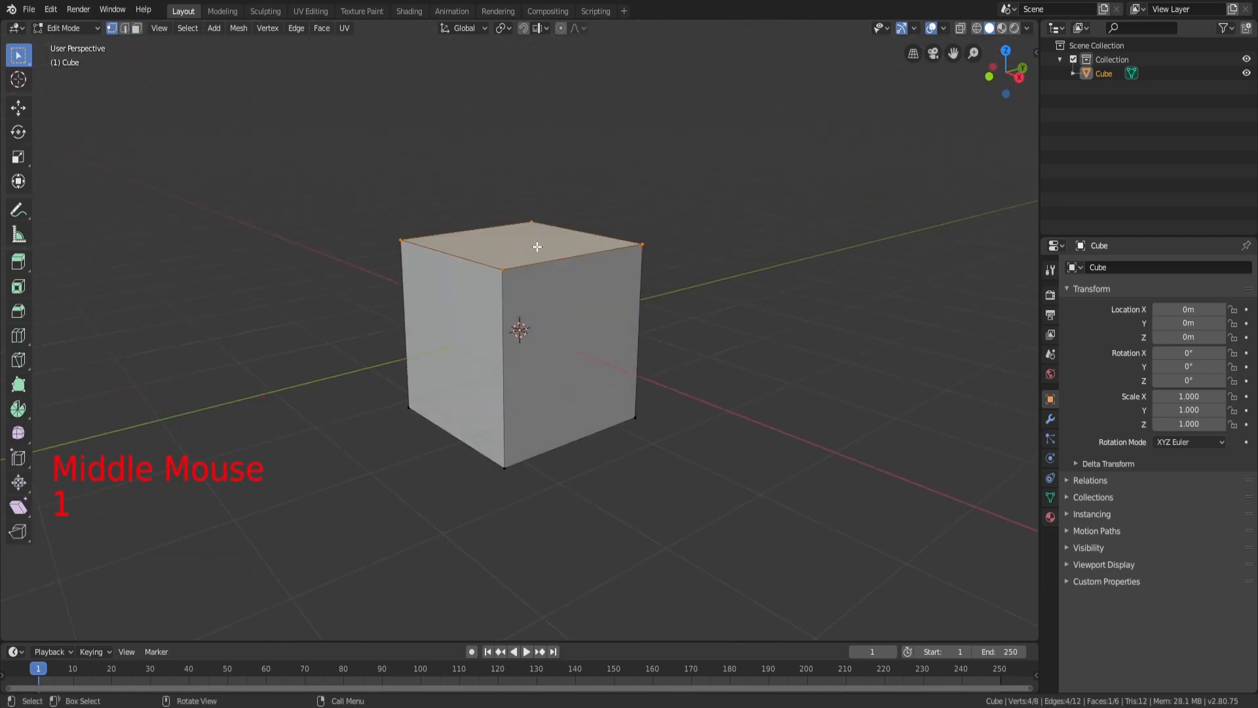
pyautogui.click(681, 267)
pyautogui.moveTo(708, 270); pyautogui.dragTo(756, 273, button='middle')
pyautogui.scroll(-1, 757, 276)
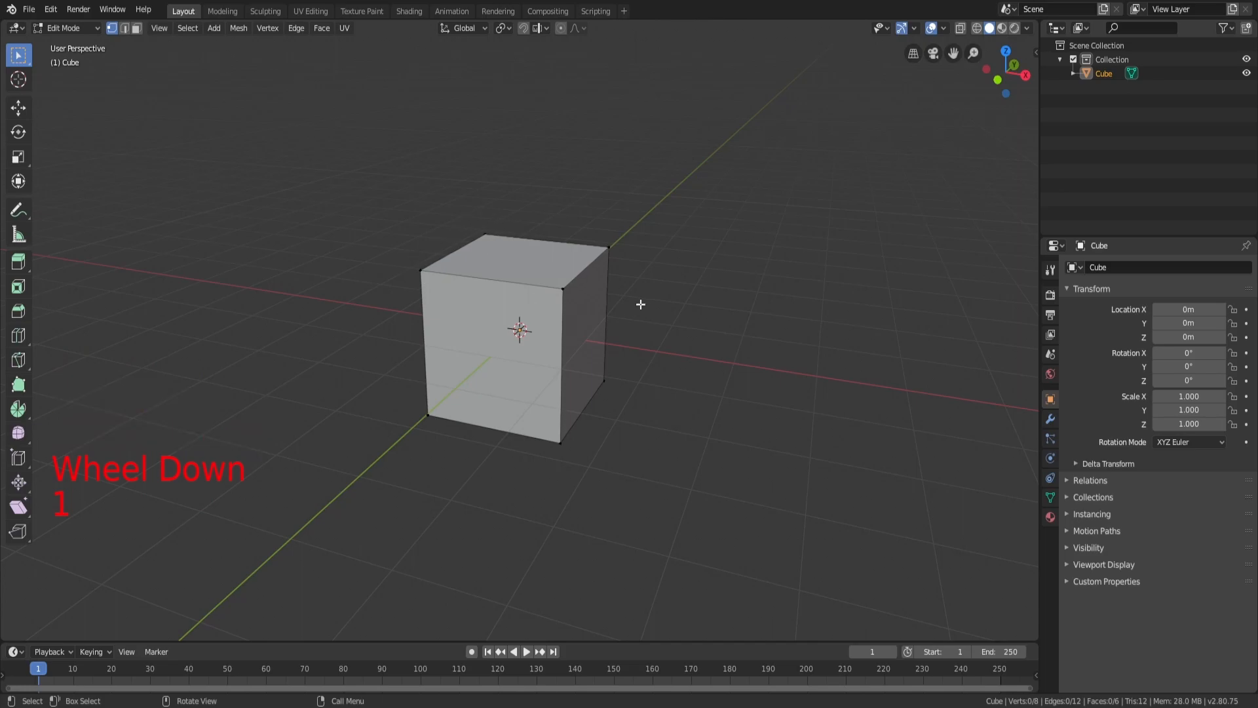
# Switch to edge select mode and select individual top edges in turn, finishing on one parallel to the X axis
pyautogui.moveTo(659, 264); pyautogui.dragTo(621, 256, button='middle')
pyautogui.press('2')
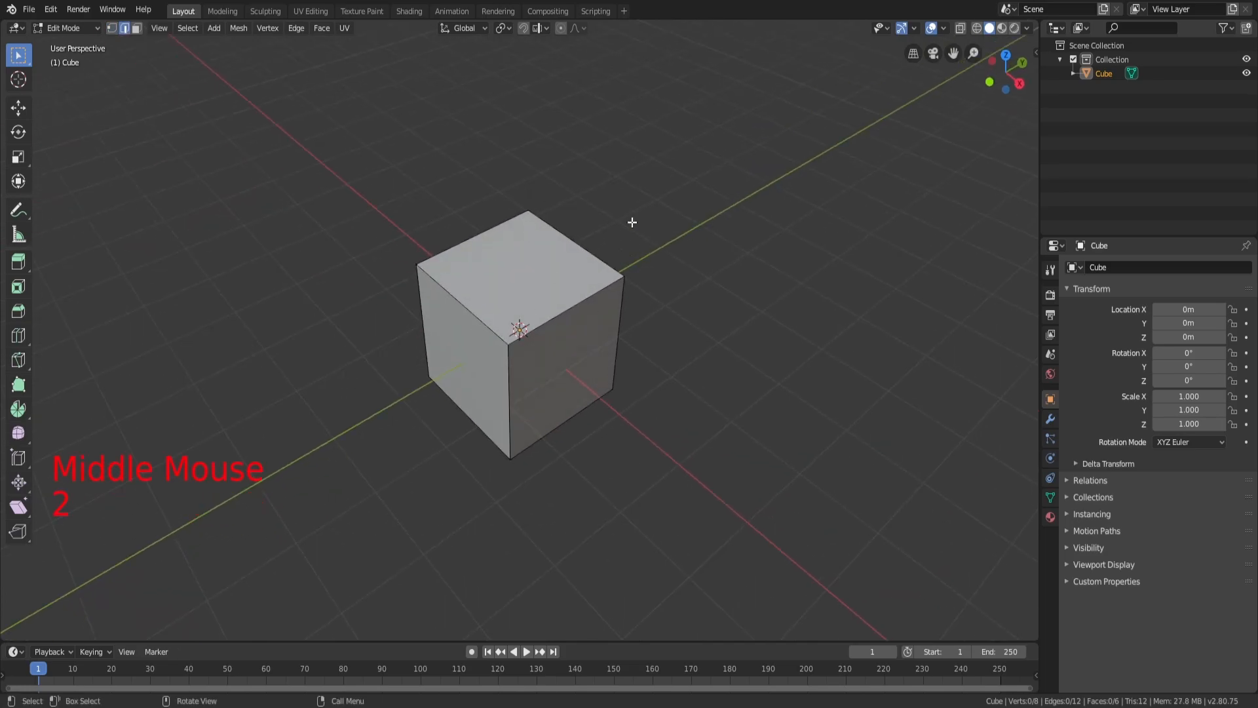
pyautogui.scroll(5, 504, 274)
pyautogui.moveTo(502, 273); pyautogui.dragTo(519, 256, button='middle')
pyautogui.moveTo(401, 233); pyautogui.dragTo(367, 243, button='middle')
pyautogui.moveTo(693, 233); pyautogui.dragTo(479, 331, button='middle')
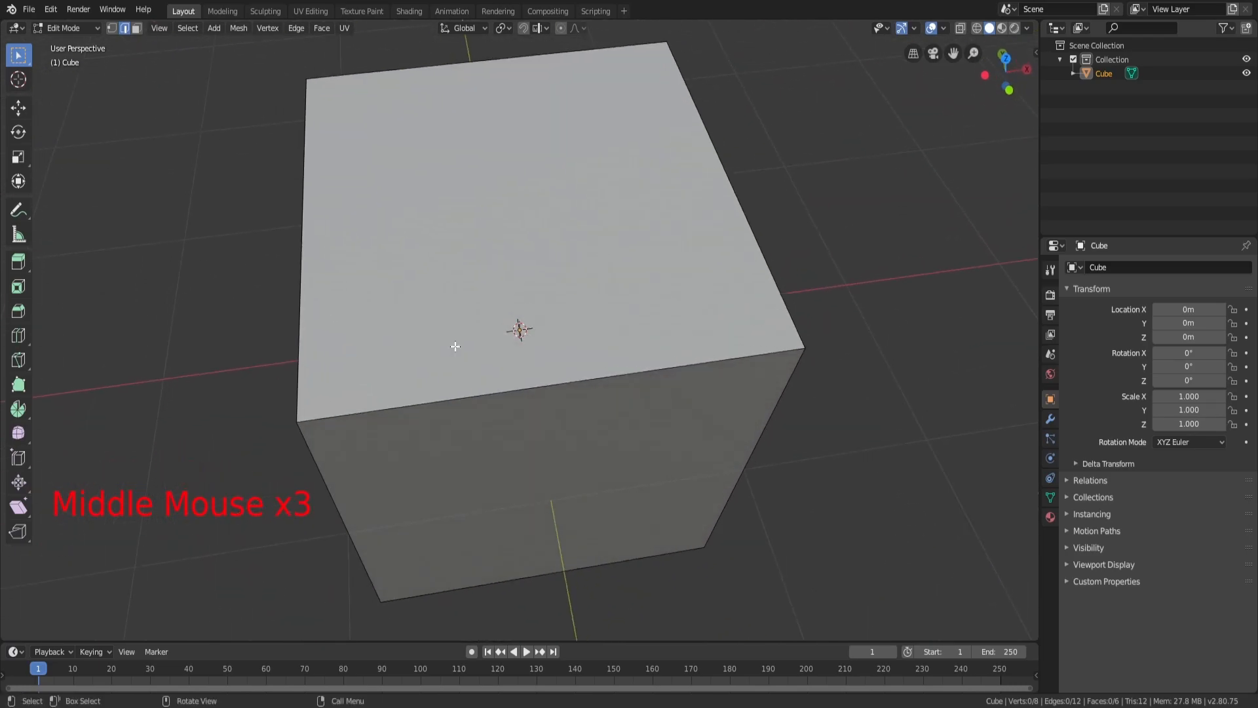
pyautogui.moveTo(694, 286); pyautogui.dragTo(282, 207, button='middle')
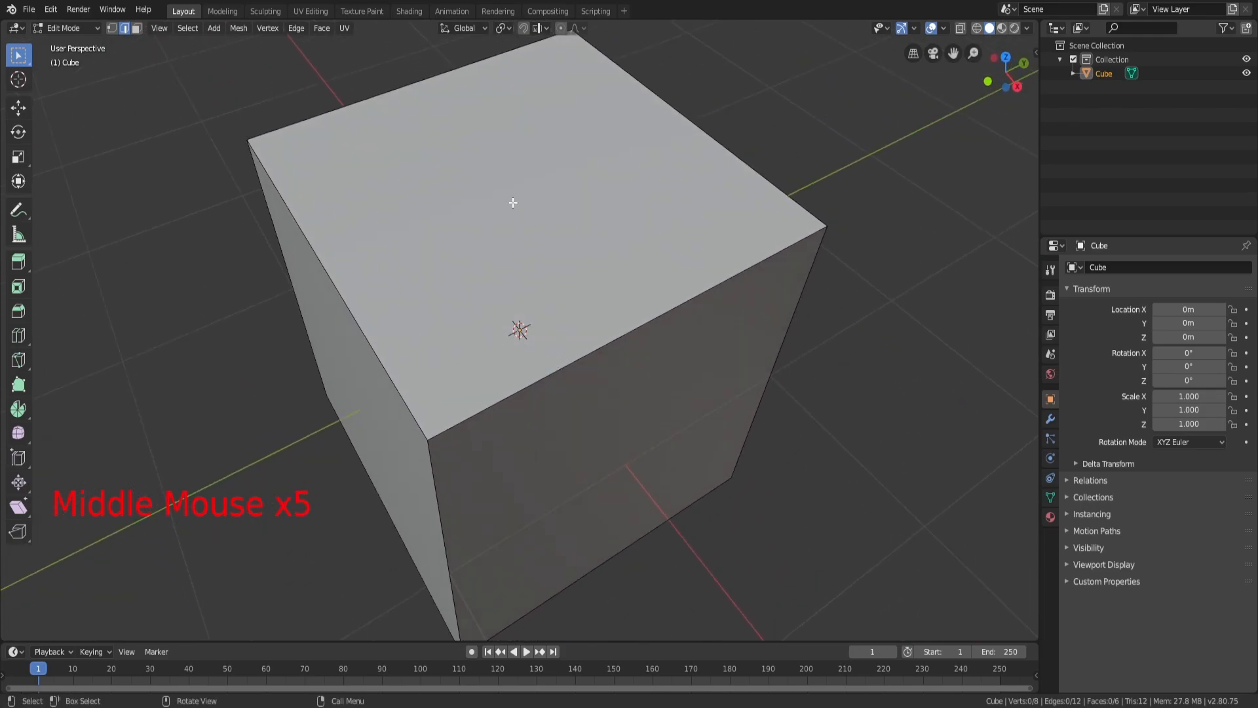
pyautogui.click(334, 285)
pyautogui.click(494, 363)
pyautogui.click(365, 340)
pyautogui.click(388, 315)
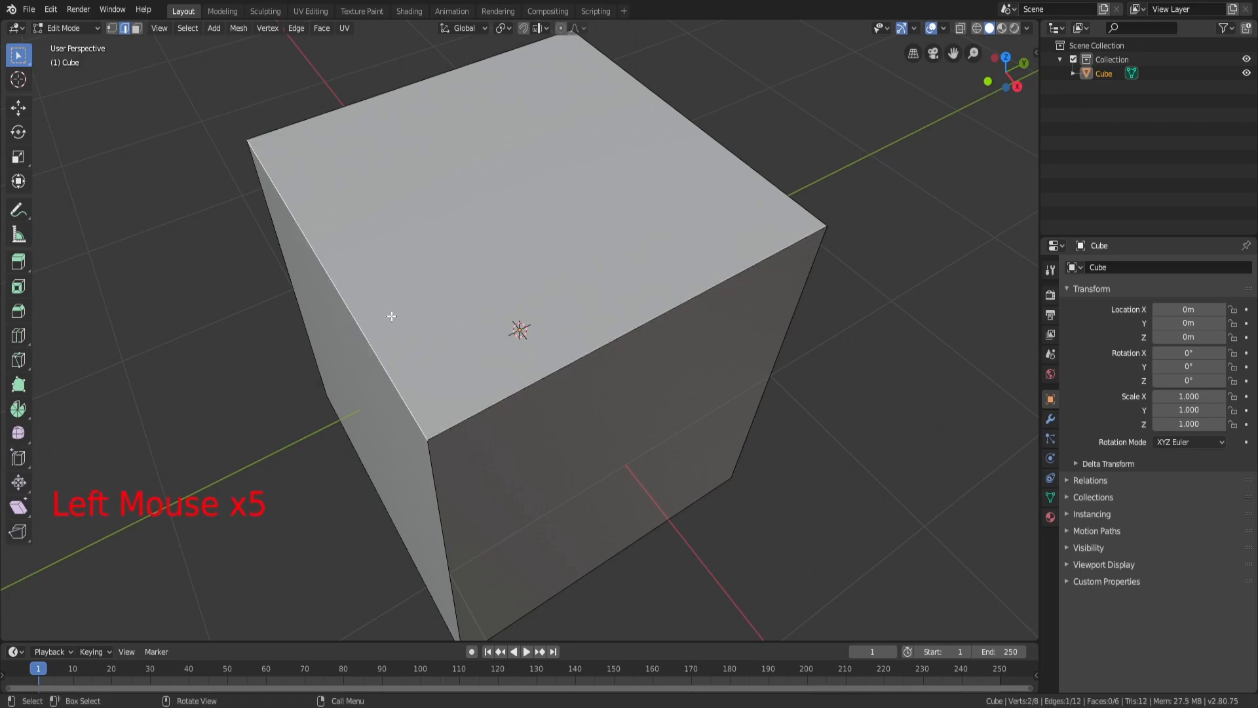
# Switch to face select mode and select different faces of the cube one at a time, finishing on the top face
pyautogui.scroll(-1, 449, 281)
pyautogui.moveTo(450, 281); pyautogui.dragTo(468, 246, button='middle')
pyautogui.press('3')
pyautogui.click(531, 196)
pyautogui.click(599, 398)
pyautogui.moveTo(598, 398); pyautogui.dragTo(566, 274, button='middle')
pyautogui.click(570, 281)
pyautogui.click(519, 328)
pyautogui.click(514, 238)
pyautogui.scroll(-2, 522, 239)
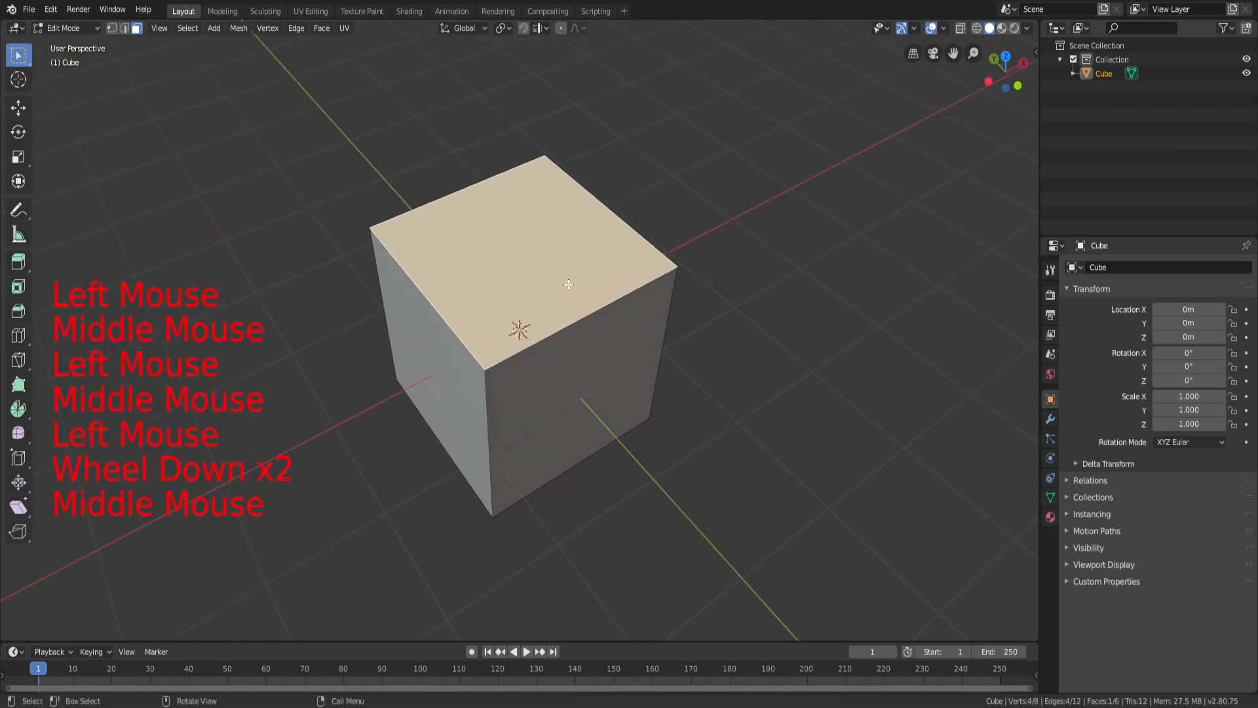
# Return to edge select mode and select a top edge of the cube parallel to the X axis
pyautogui.press('2')
pyautogui.click(576, 325)
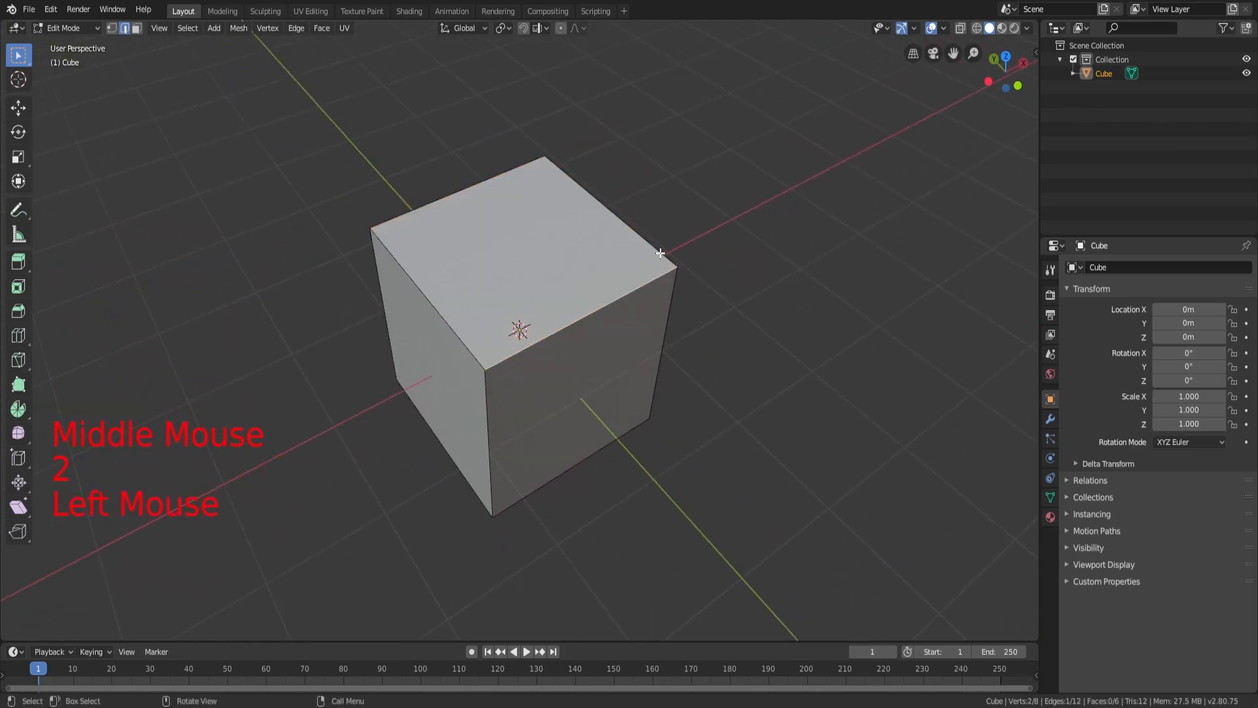
pyautogui.moveTo(576, 325); pyautogui.dragTo(564, 249, button='middle')
# Select the top face in face select mode and switch to vertex select mode with its four corners selected
pyautogui.scroll(2, 563, 230)
pyautogui.press('3')
pyautogui.click(559, 226)
pyautogui.scroll(-3, 559, 226)
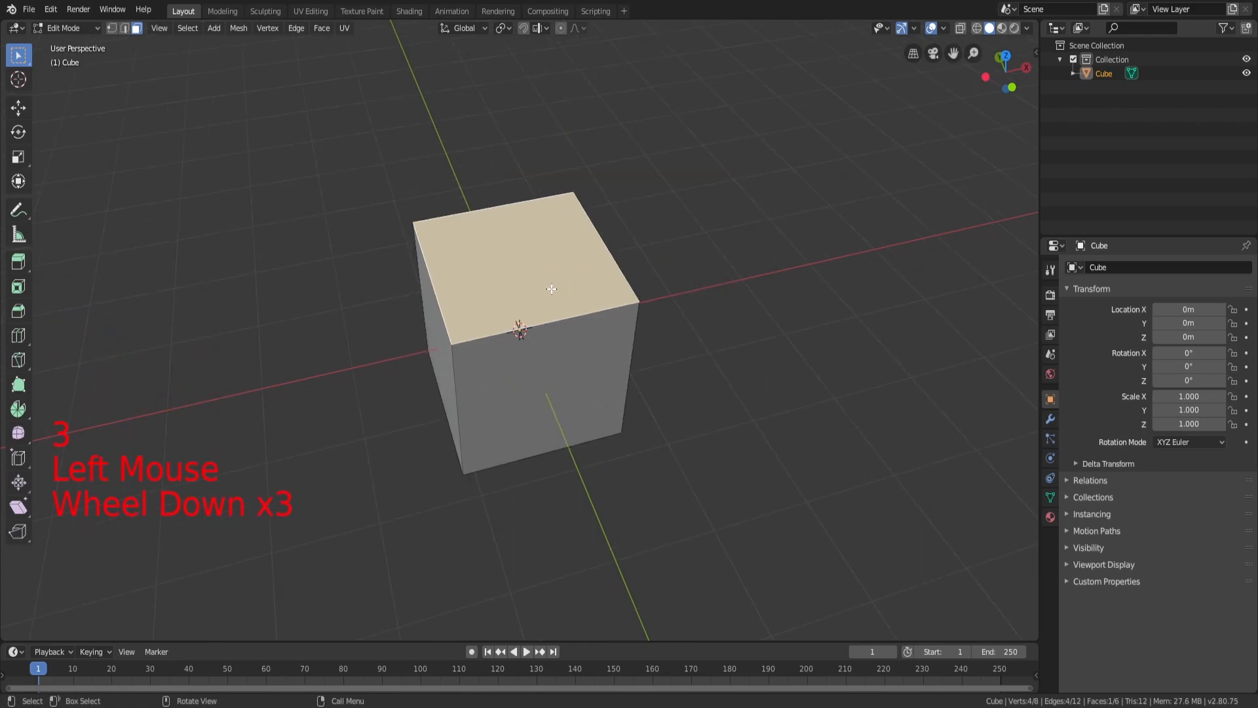
pyautogui.press('1')
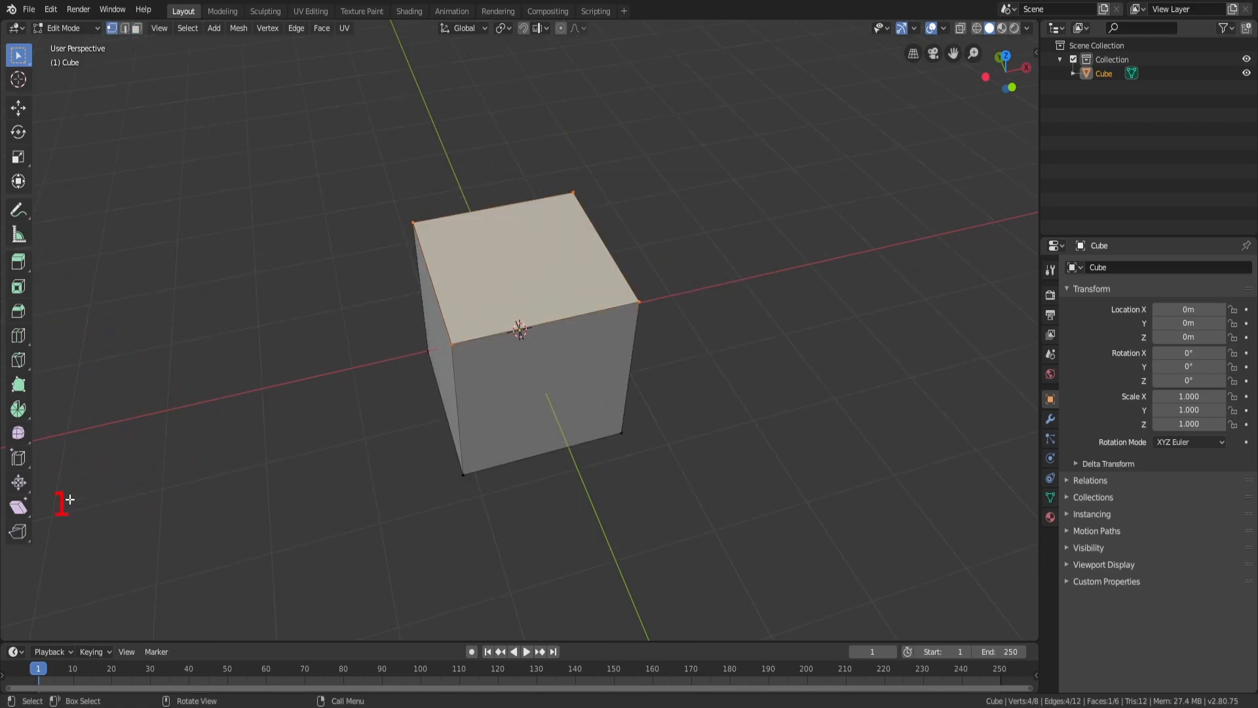
pyautogui.scroll(2, 523, 371)
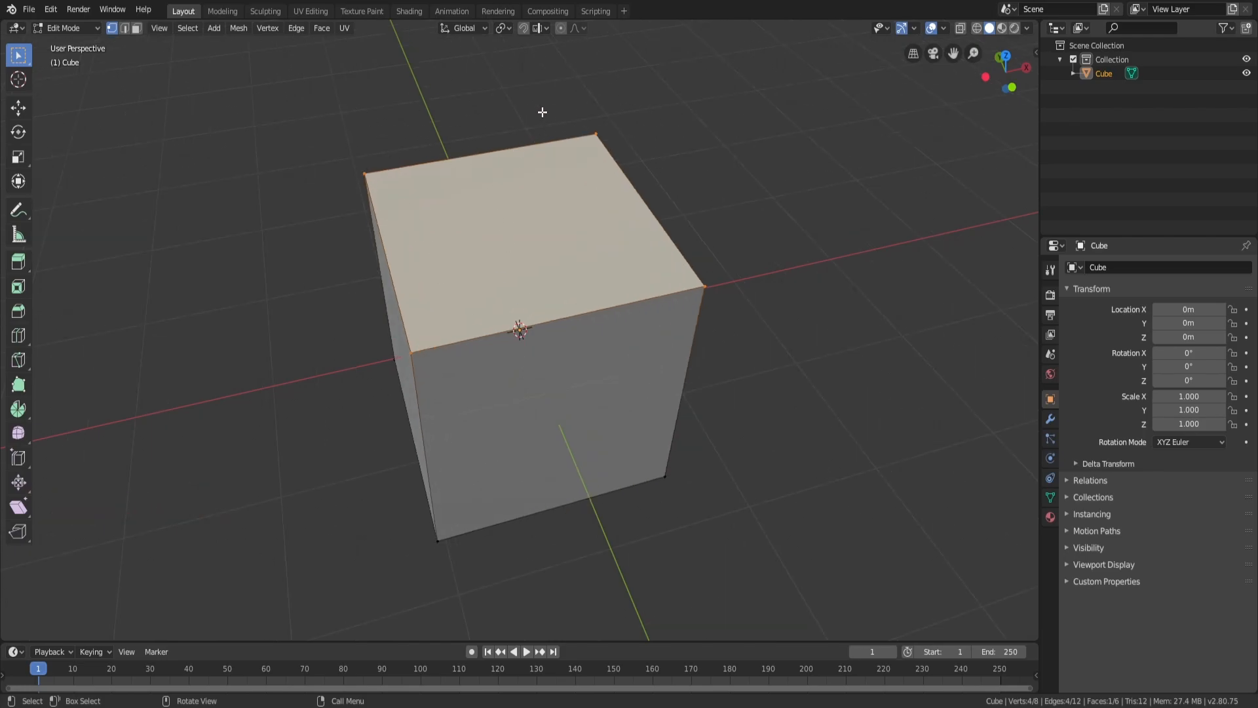
# Select the front top edge in edge select mode and switch to vertex select mode with both end vertices selected
pyautogui.press('3')
pyautogui.press('2')
pyautogui.click(535, 322)
pyautogui.scroll(2, 493, 372)
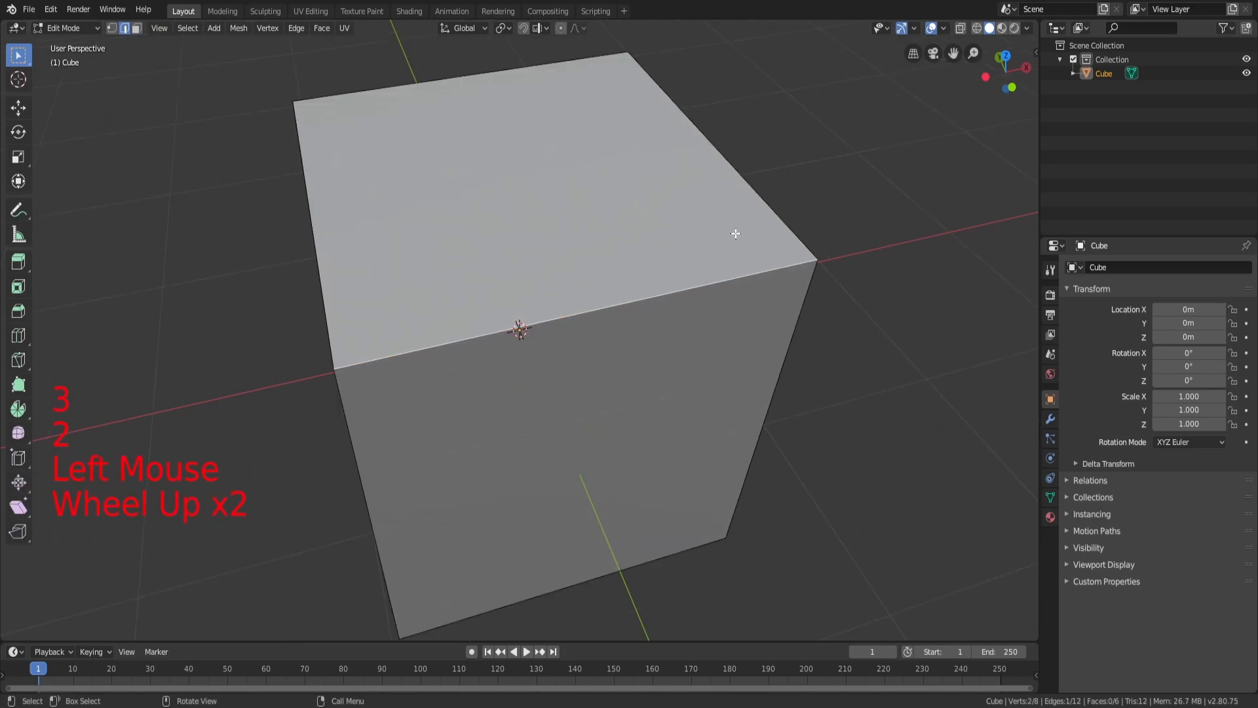
pyautogui.scroll(-2, 525, 325)
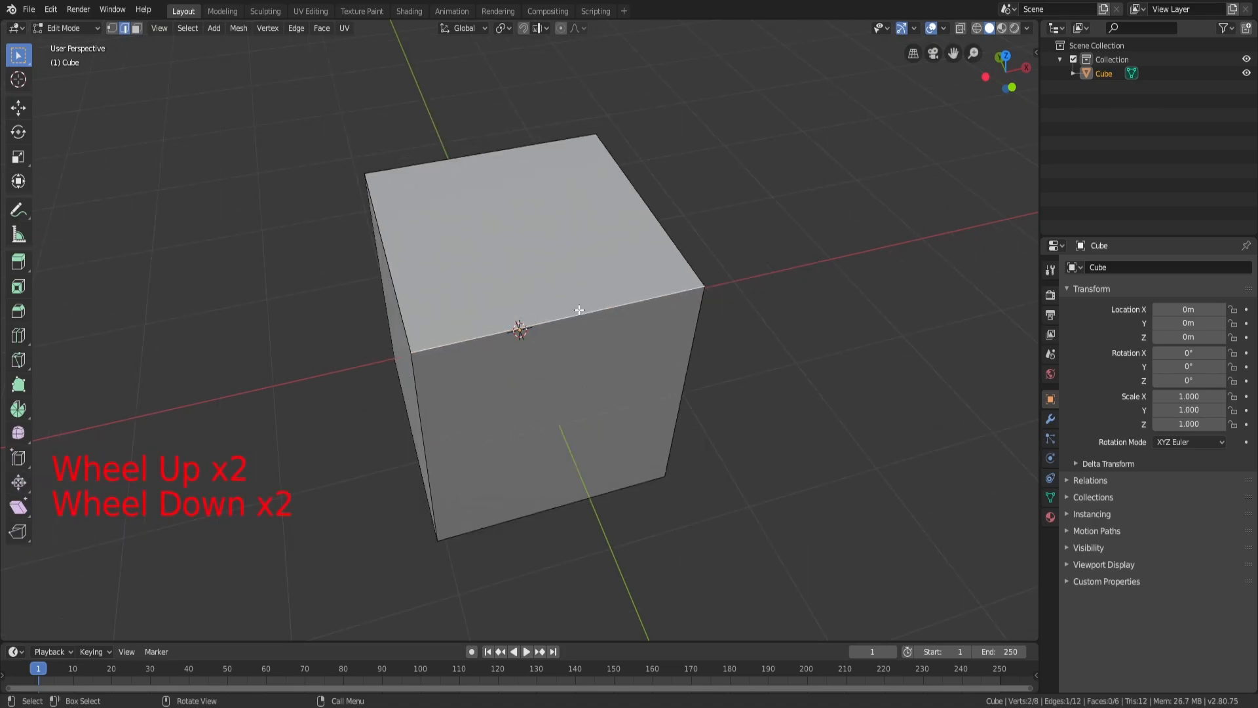
pyautogui.press('1')
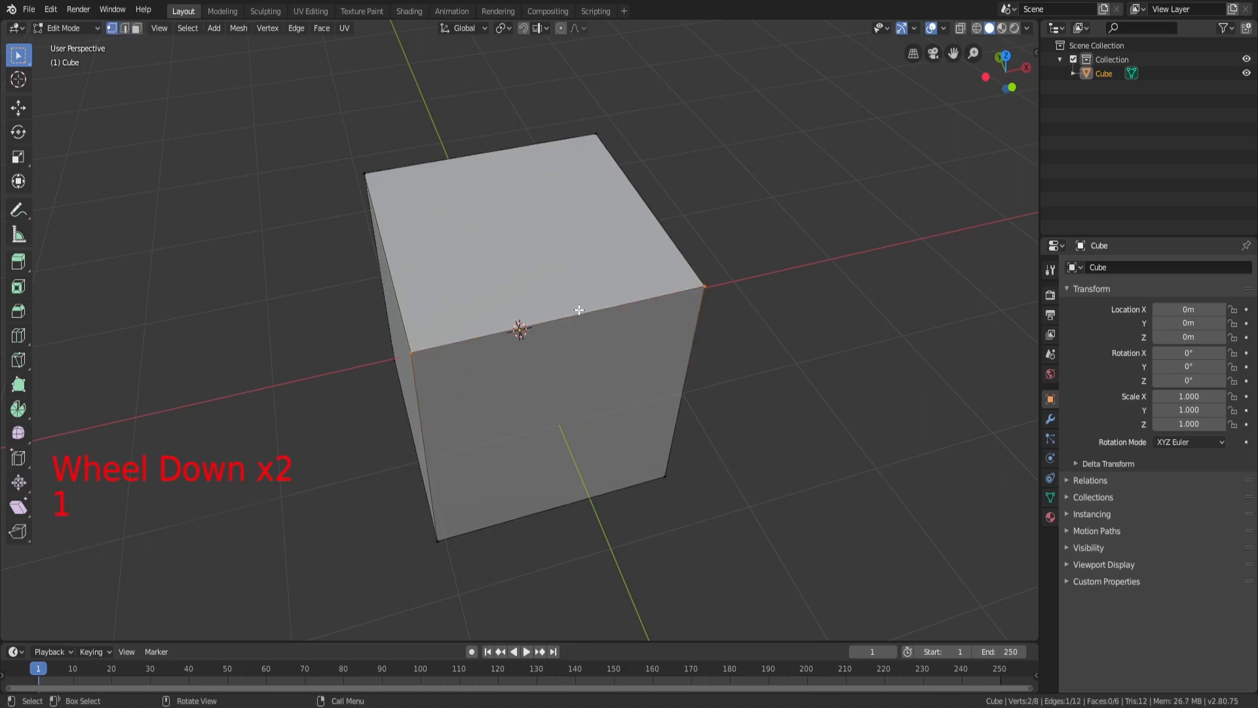
pyautogui.moveTo(562, 337); pyautogui.dragTo(635, 230, button='middle')
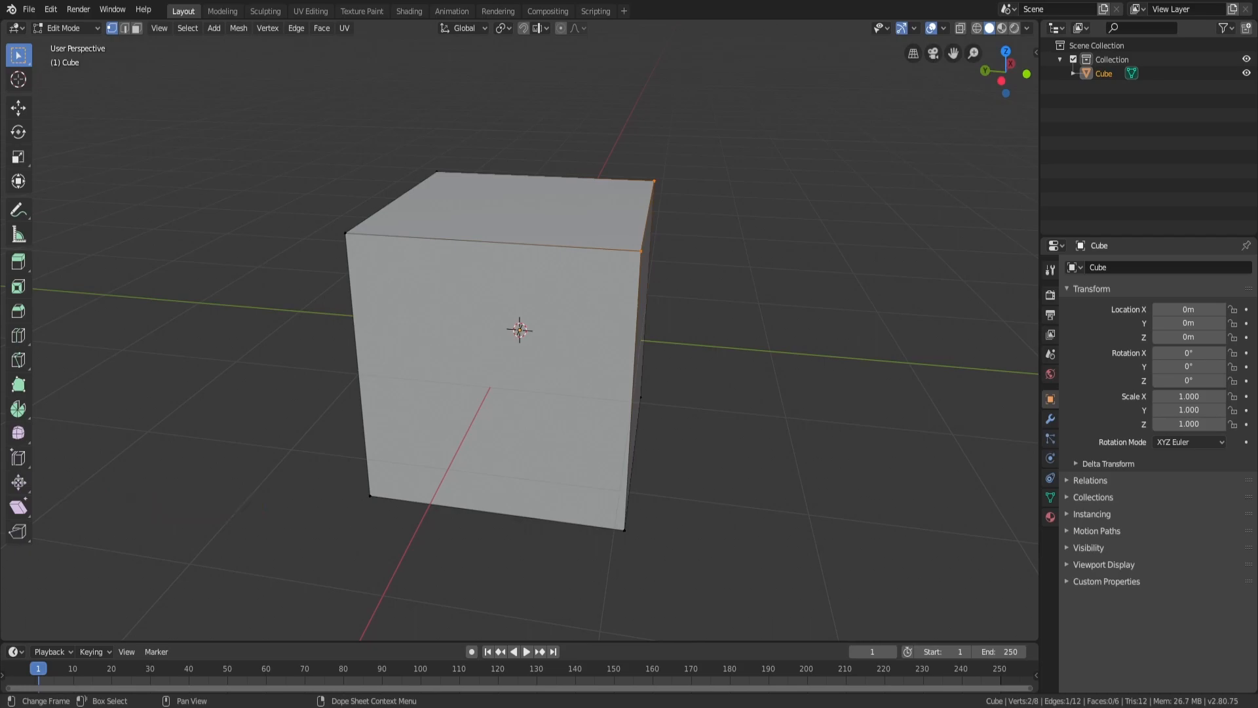
pyautogui.moveTo(710, 230); pyautogui.dragTo(551, 247, button='middle')
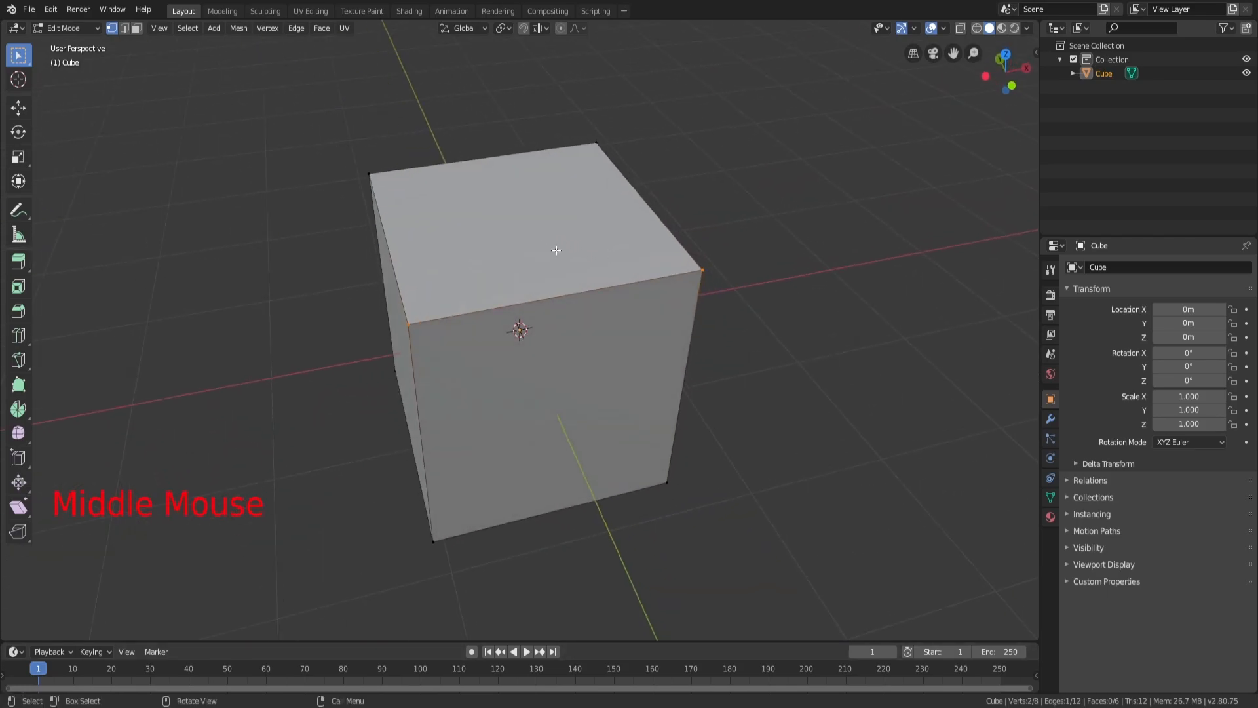
# Switch to face select mode and select the cube's top face
pyautogui.scroll(-1, 519, 281)
pyautogui.scroll(-2, 519, 281)
pyautogui.press('3')
pyautogui.click(529, 277)
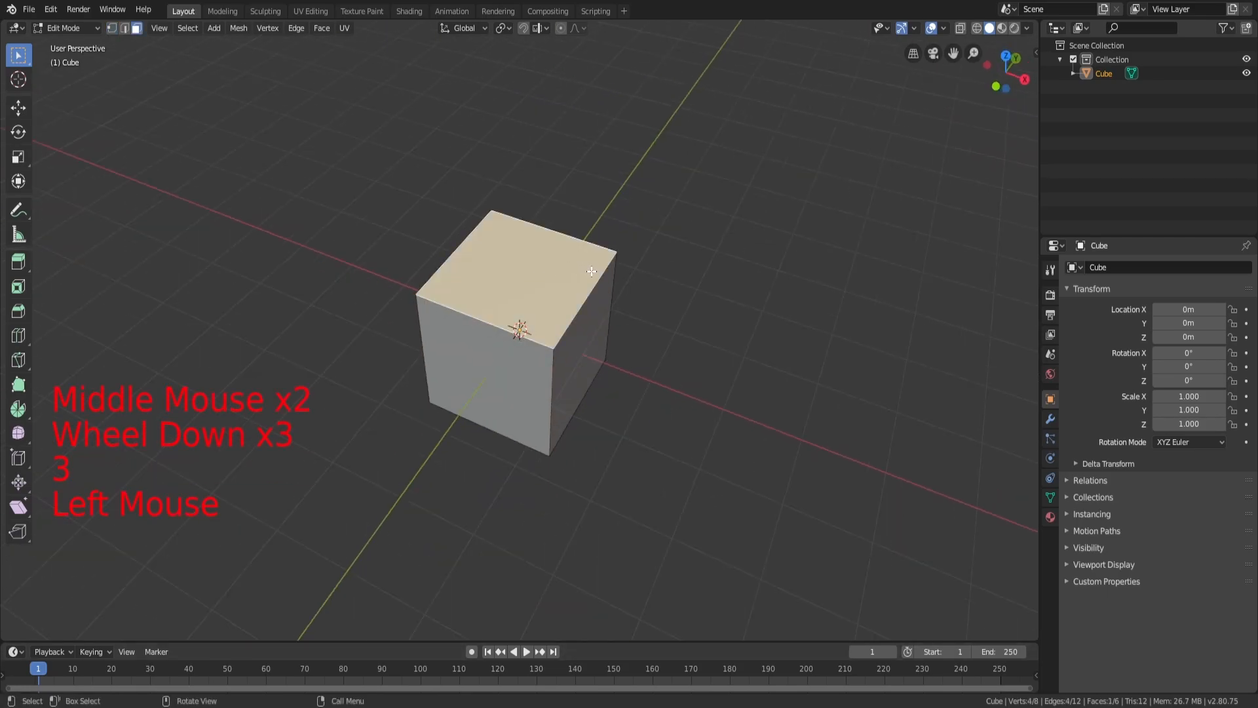
pyautogui.scroll(1, 682, 303)
pyautogui.scroll(2, 682, 304)
pyautogui.moveTo(682, 303); pyautogui.dragTo(568, 342, button='middle')
pyautogui.scroll(-2, 568, 343)
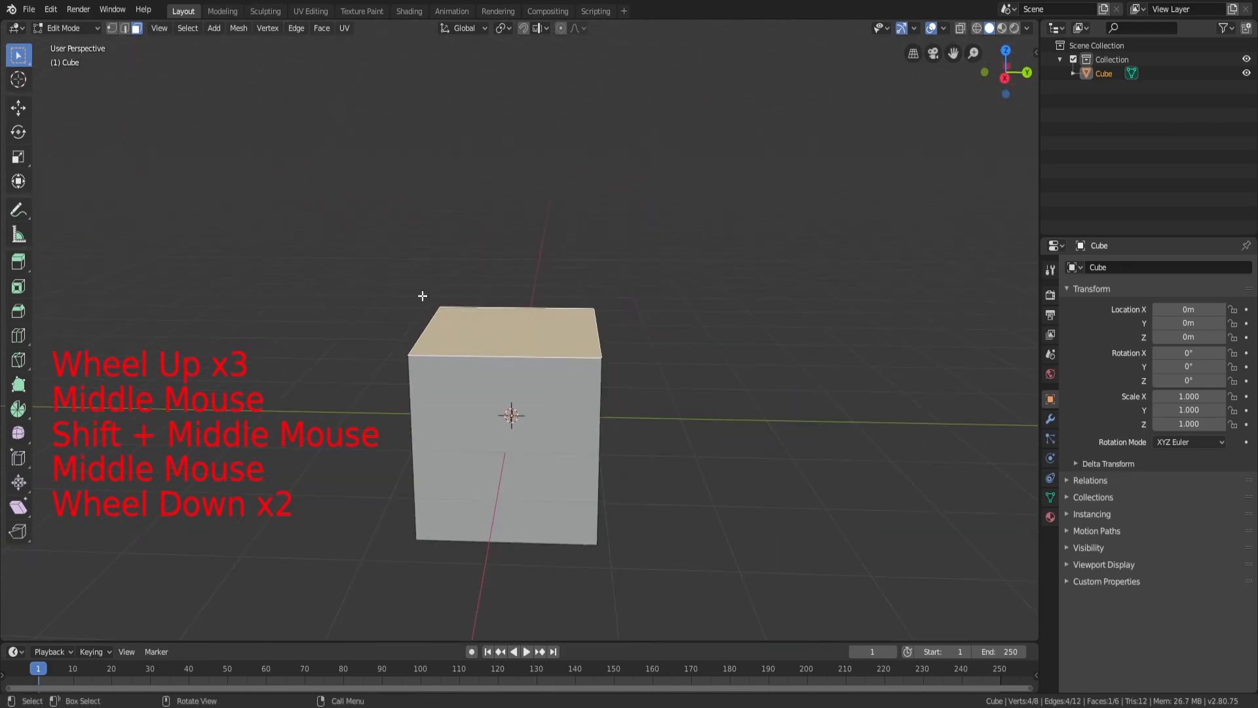
# Switch to edge select mode and select a top edge of the cube
pyautogui.press('2')
pyautogui.moveTo(509, 242); pyautogui.dragTo(426, 347, button='middle')
pyautogui.click(421, 357)
pyautogui.click(438, 346)
# Switch to vertex select mode and select a single top corner vertex of the cube
pyautogui.press('1')
pyautogui.click(422, 308)
pyautogui.moveTo(483, 283); pyautogui.dragTo(562, 300, button='middle')
pyautogui.scroll(3, 550, 295)
pyautogui.scroll(-1, 644, 314)
pyautogui.moveTo(644, 314); pyautogui.dragTo(445, 233, button='middle')
pyautogui.scroll(1, 571, 323)
pyautogui.scroll(-1, 524, 314)
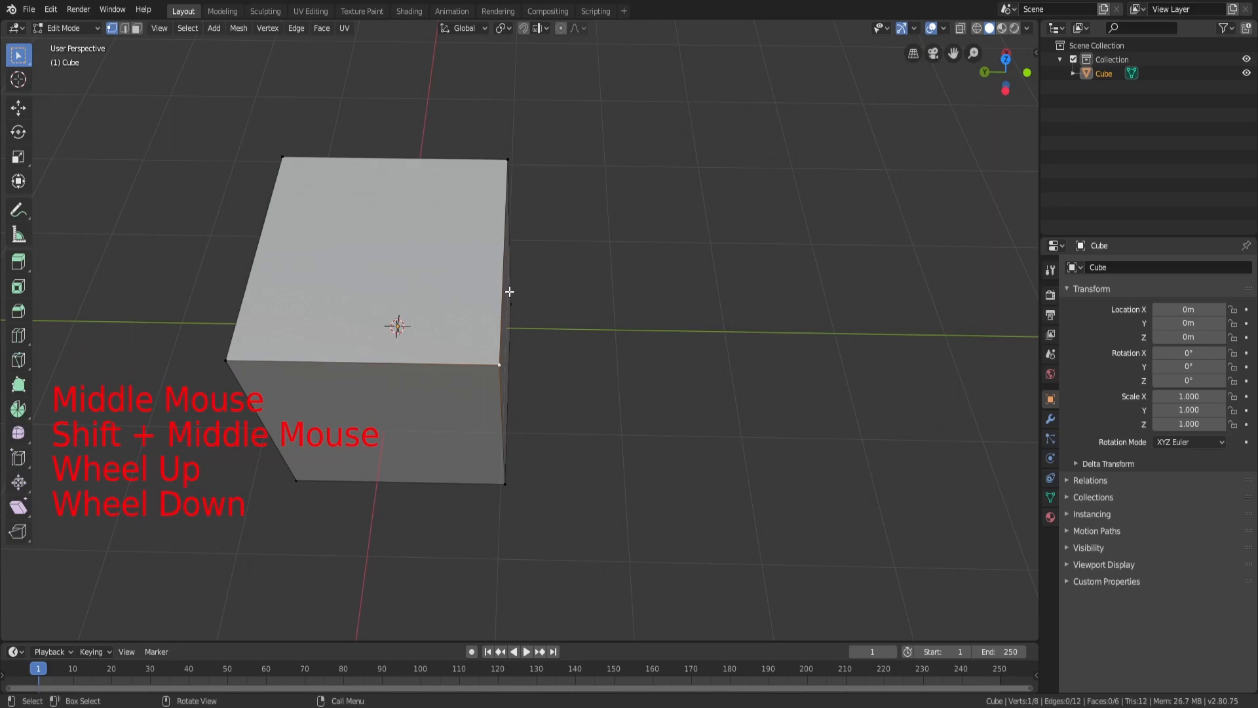
pyautogui.moveTo(563, 325); pyautogui.dragTo(604, 309, button='middle')
pyautogui.scroll(-2, 604, 311)
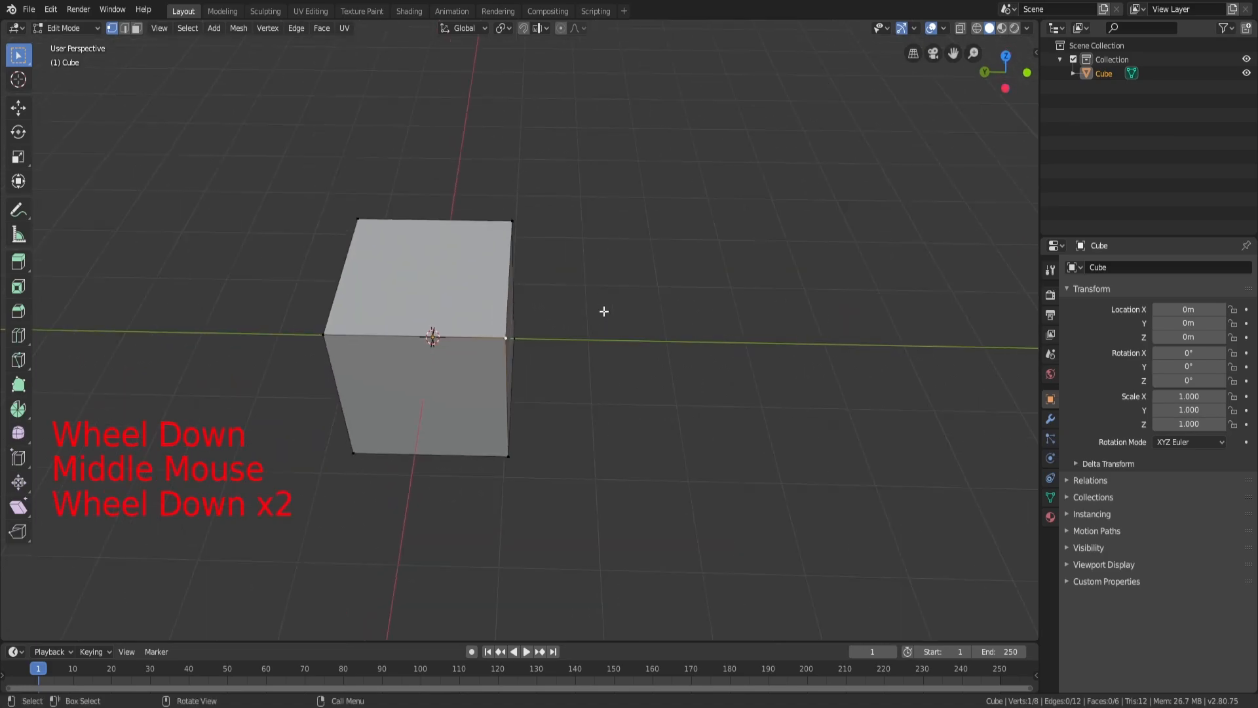
# Extrude the selected corner vertex, trying the global X, Y and Z axes in turn, and undo the extrusion
pyautogui.press('e')
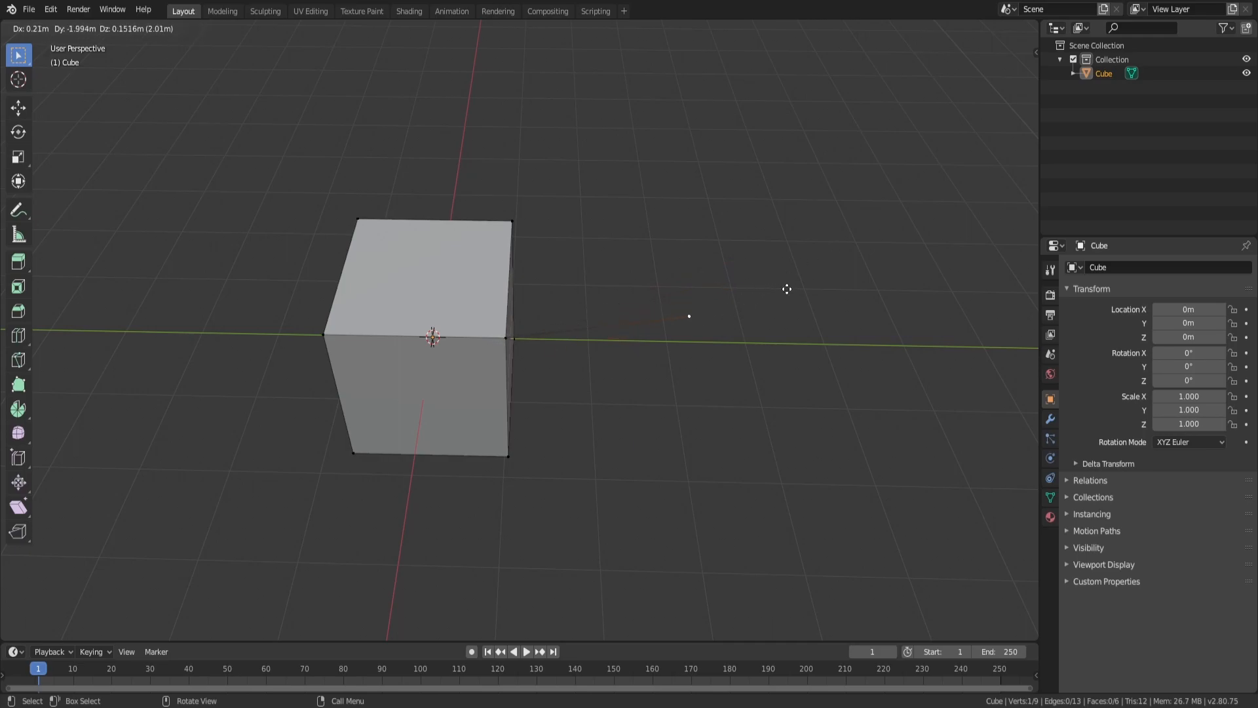
pyautogui.press('x')
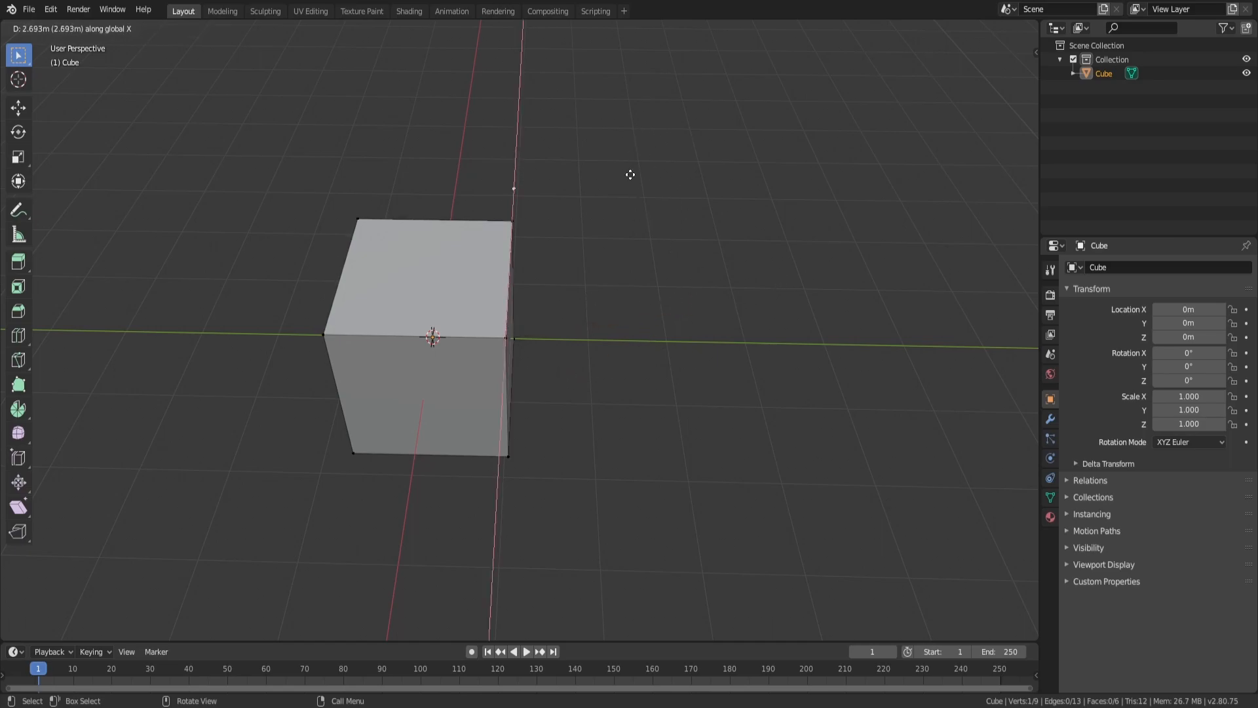
pyautogui.press('y')
pyautogui.press('z')
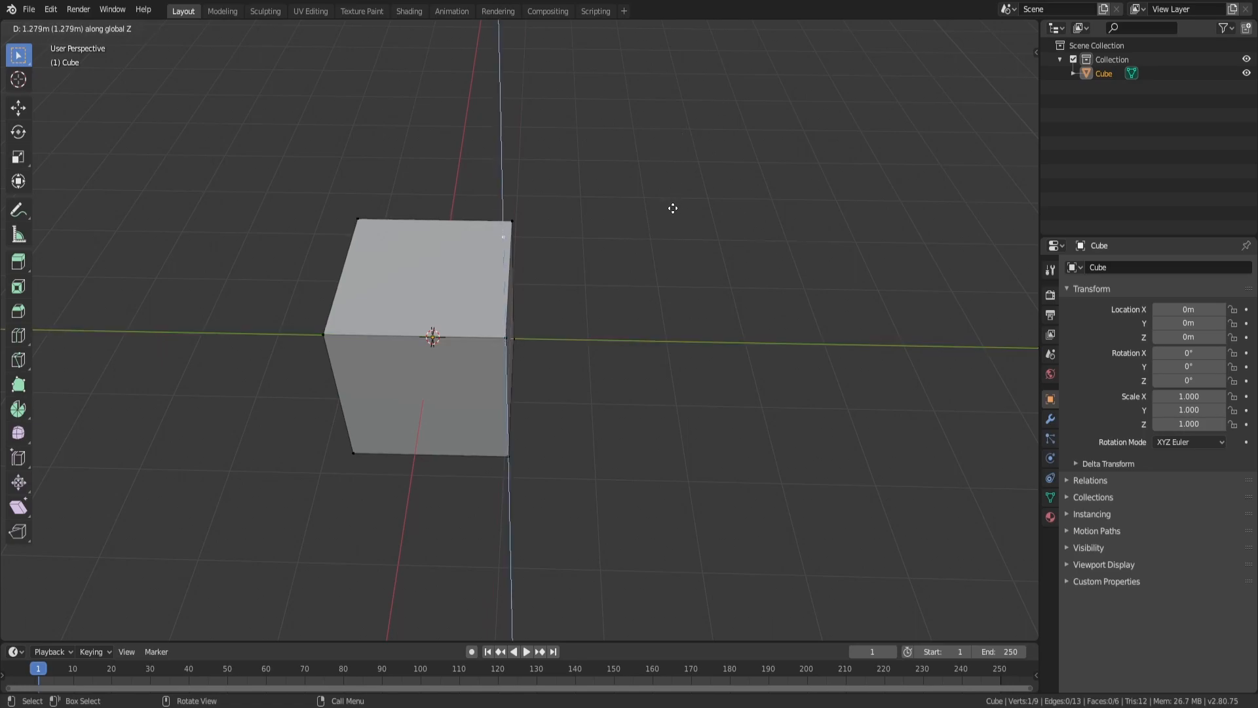
pyautogui.moveTo(672, 213); pyautogui.dragTo(593, 194, button='middle')
pyautogui.hotkey('ctrl', 'z')
pyautogui.hotkey('ctrl', 'z')
# Clear the selection, switch to edge select mode and select the top edge parallel to the X axis
pyautogui.press('a')
pyautogui.press('a')
pyautogui.press('a')
pyautogui.press('2')
pyautogui.click(544, 270)
pyautogui.moveTo(581, 233); pyautogui.dragTo(658, 235, button='middle')
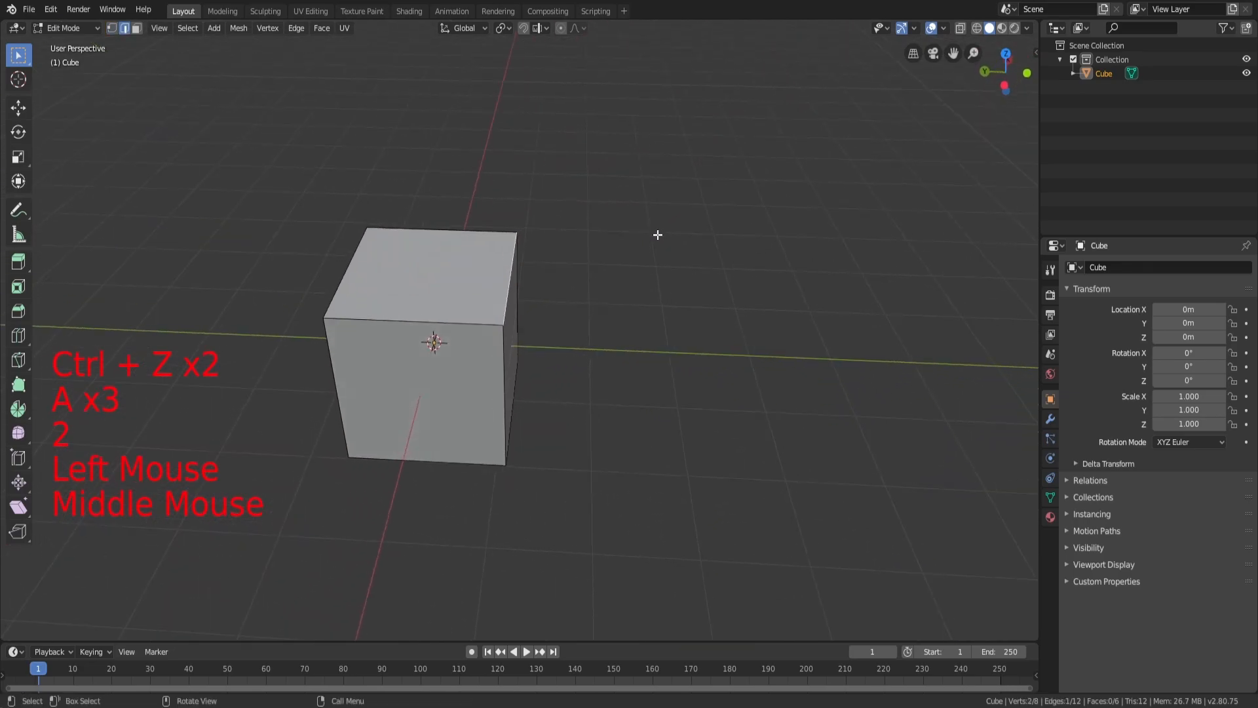
# Extrude the selected top edge, trying the global X and Y axes, and undo the extrusion
pyautogui.press('e')
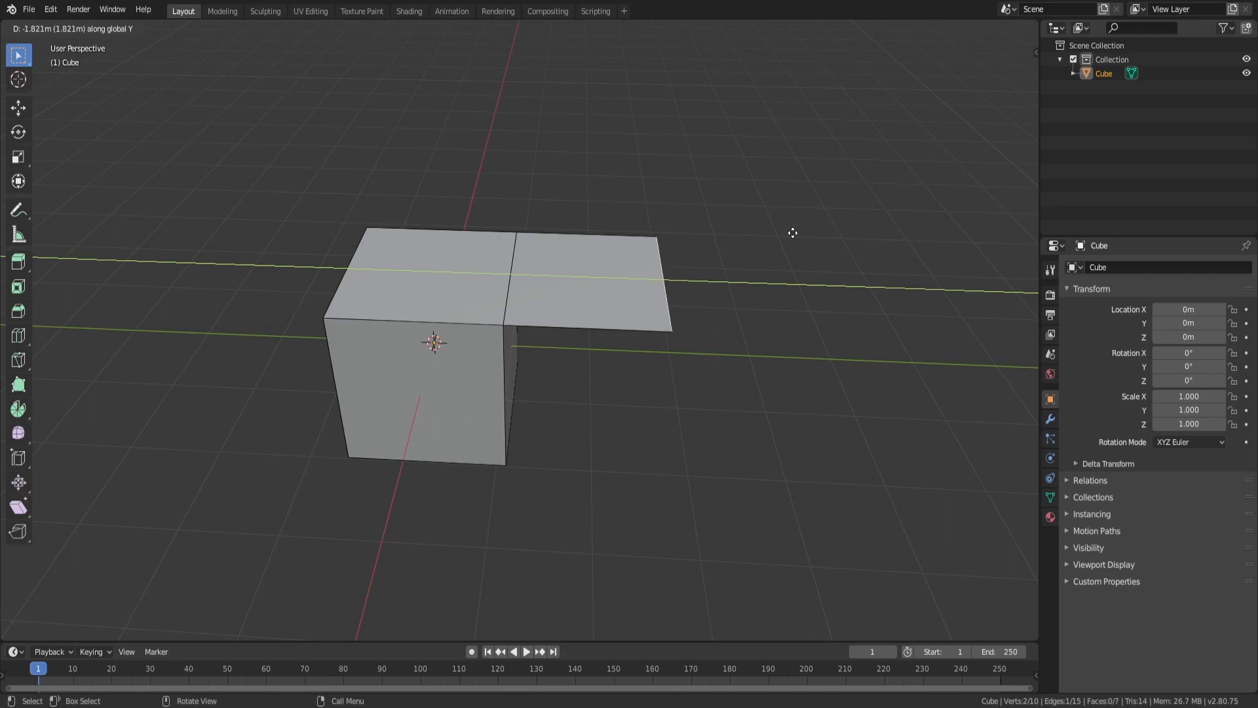
pyautogui.press('x')
pyautogui.press('y')
pyautogui.press('x')
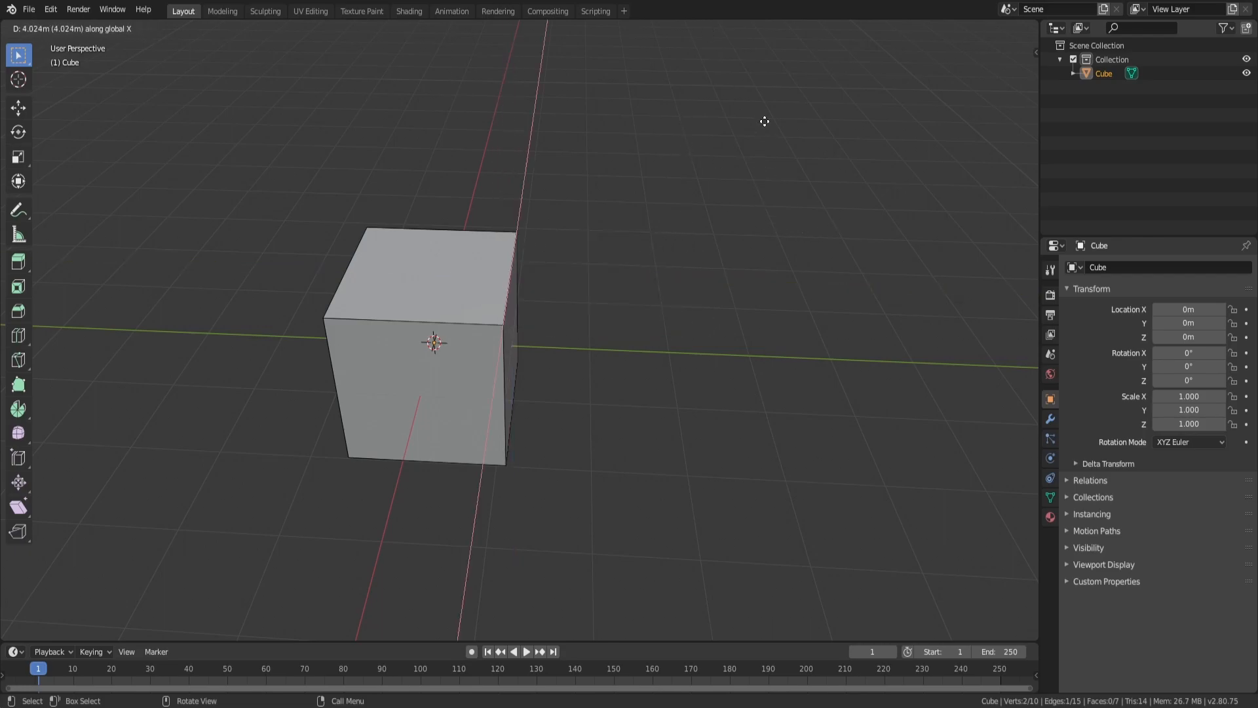
pyautogui.click(708, 230)
pyautogui.moveTo(707, 230); pyautogui.dragTo(642, 222, button='middle')
pyautogui.hotkey('ctrl', 'z')
# Select the top face in face select mode and start an extrusion along its normal, cancelling the offset
pyautogui.press('3')
pyautogui.click(521, 276)
pyautogui.moveTo(545, 270); pyautogui.dragTo(558, 236, button='middle')
pyautogui.scroll(-4, 558, 236)
pyautogui.press('e')
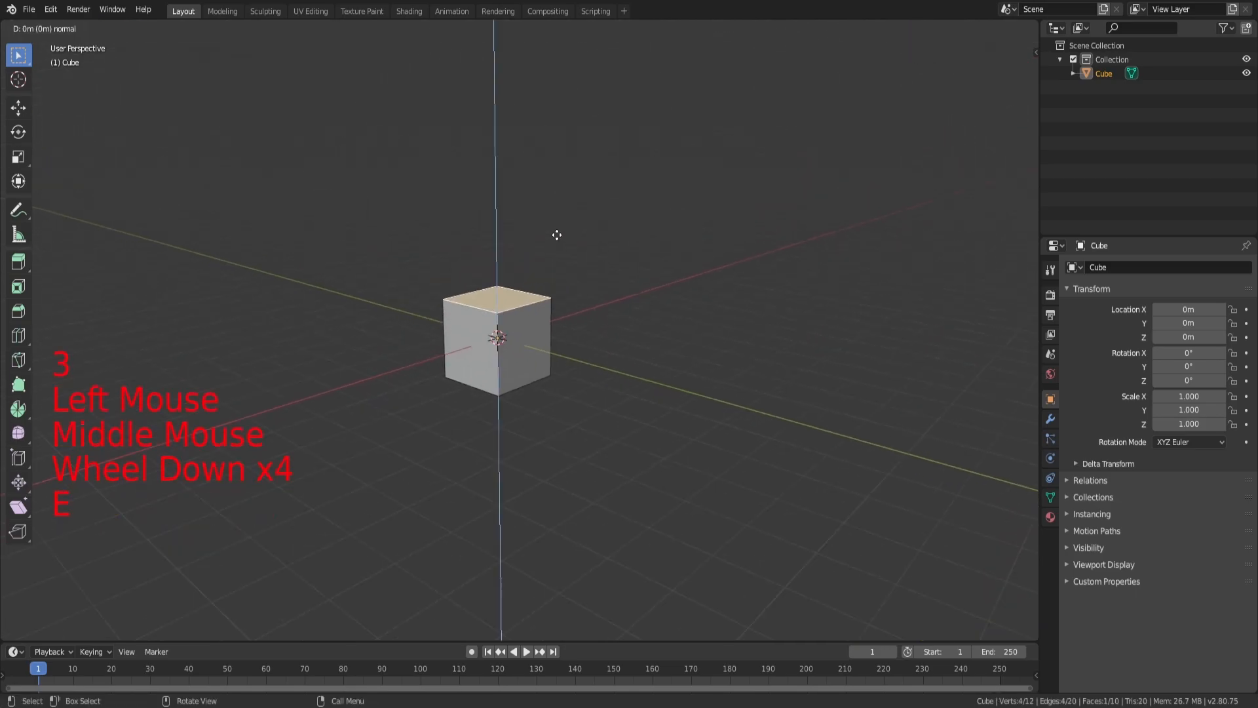
pyautogui.rightClick(557, 155)
# Raise the extruded top face above the cube and try moving it along the global X axis
pyautogui.moveTo(599, 142); pyautogui.dragTo(559, 156, button='middle')
pyautogui.press('g')
pyautogui.press('x')
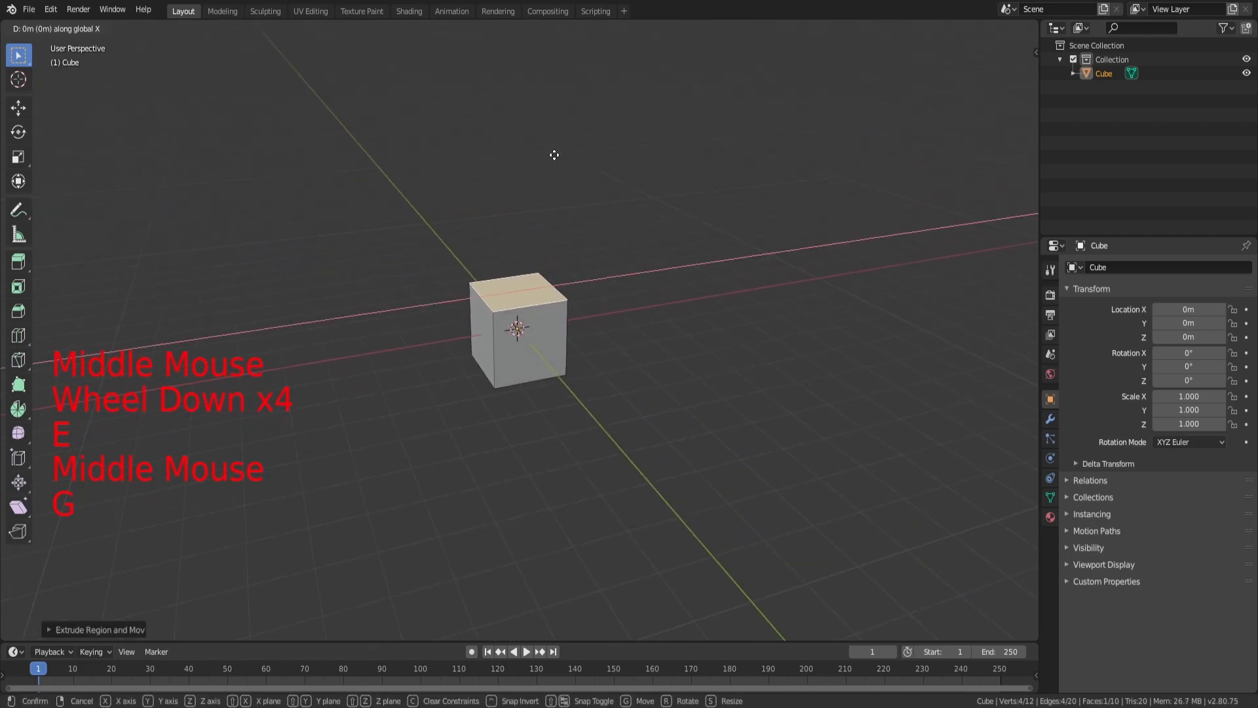
pyautogui.press('g')
pyautogui.press('g')
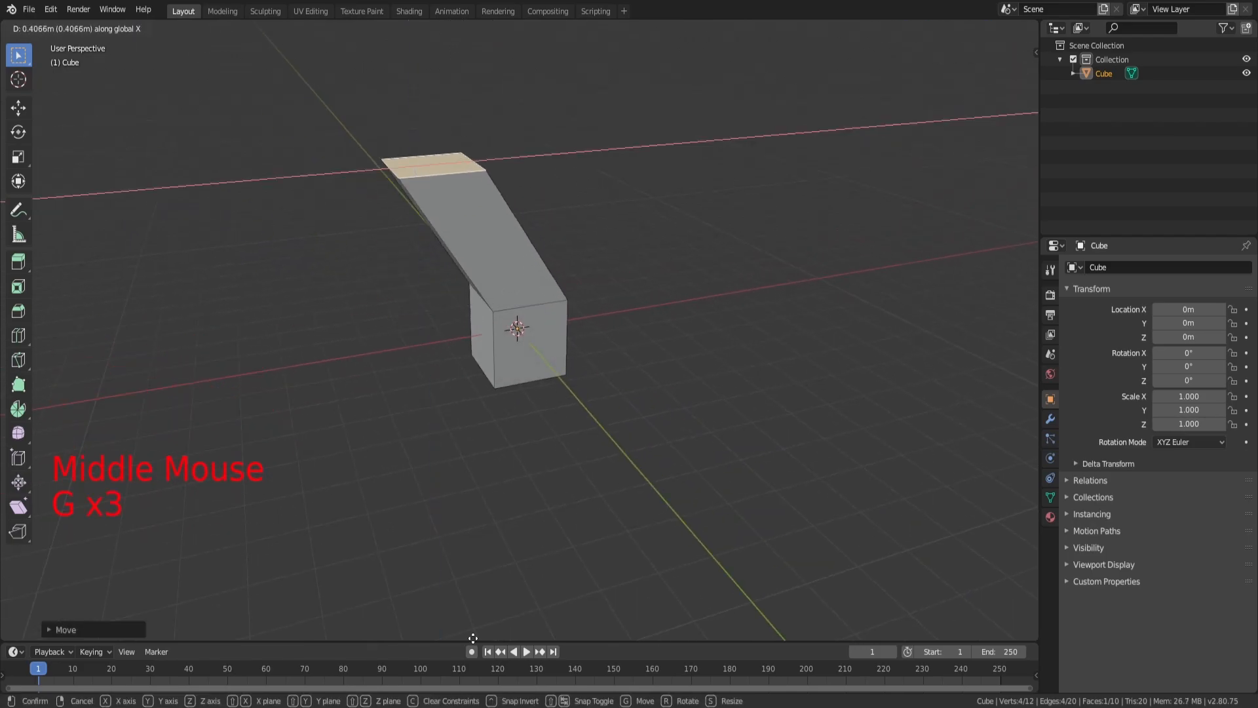
pyautogui.rightClick(550, 635)
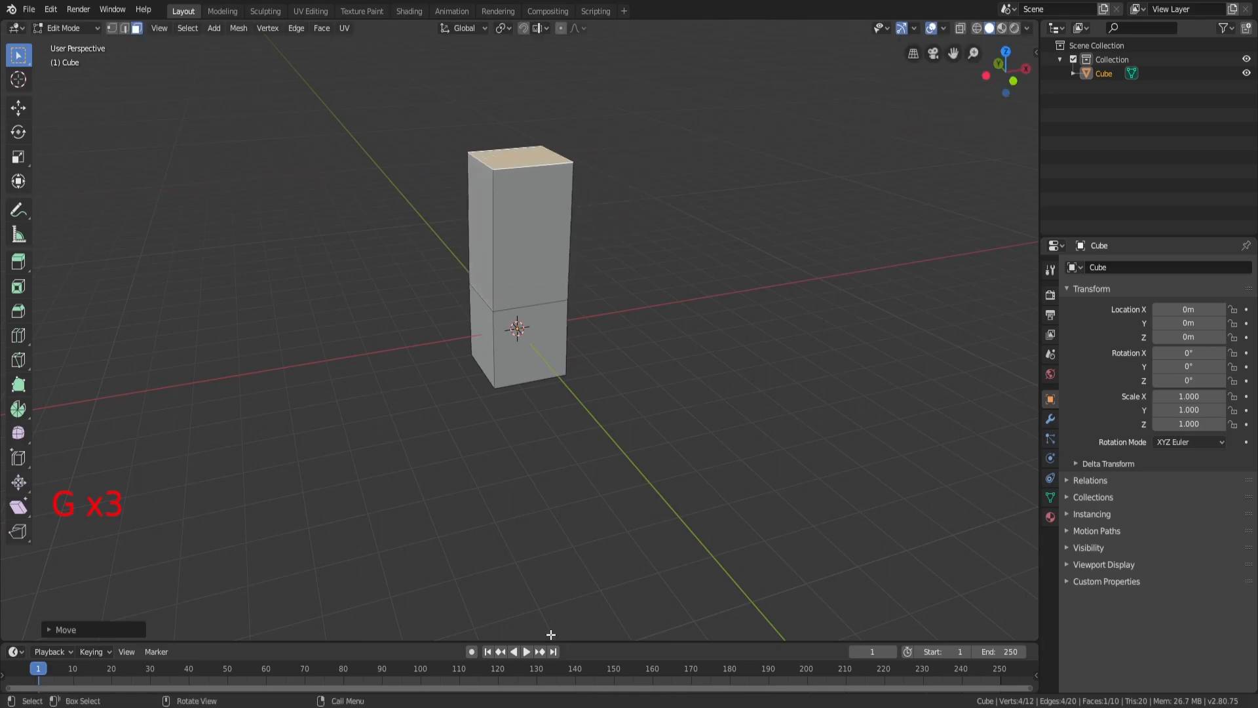
pyautogui.moveTo(490, 520); pyautogui.dragTo(628, 479, button='middle')
# Undo the moves and the extrusion of the top face to restore the plain cube
pyautogui.hotkey('ctrl', 'z')
pyautogui.hotkey('ctrl', 'z')
pyautogui.hotkey('ctrl', 'z')
pyautogui.hotkey('ctrl', 'z')
pyautogui.hotkey('ctrl', 'z')
pyautogui.hotkey('ctrl', 'z')
pyautogui.hotkey('ctrl', 'z')
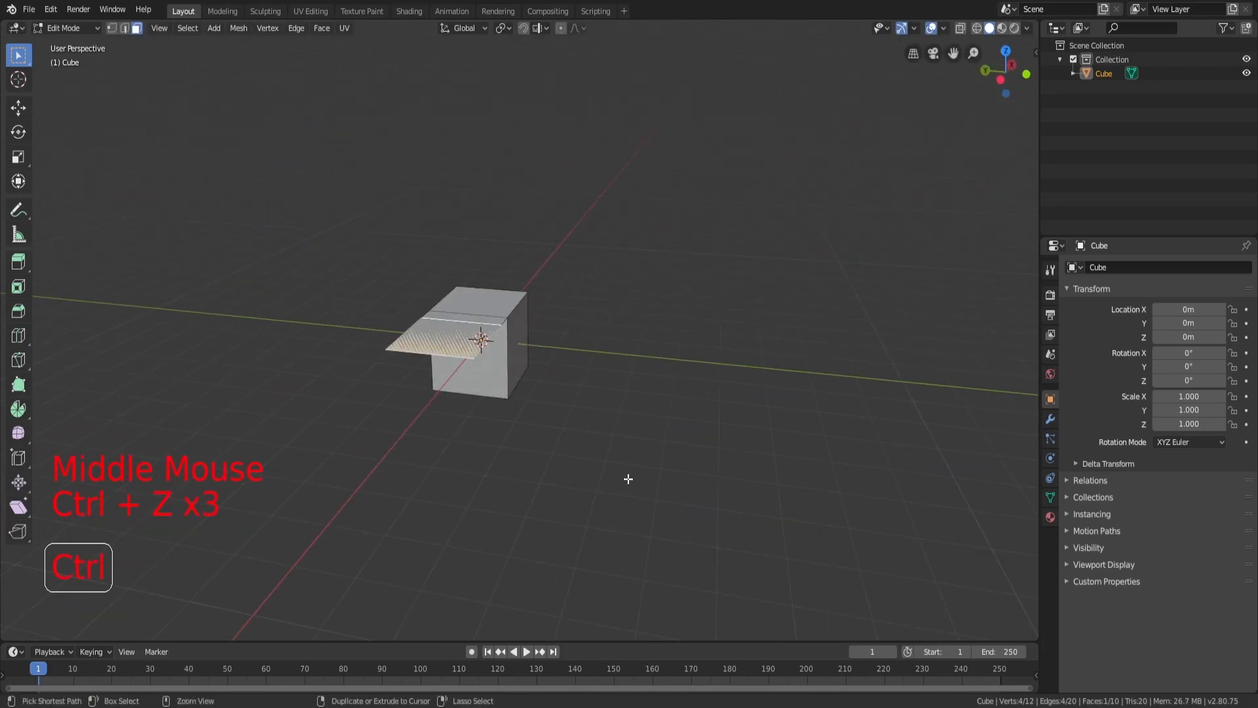
# Switch to vertex select mode and toggle repeatedly between Object Mode and Edit Mode, ending in Edit Mode
pyautogui.press('1')
pyautogui.press('Tab')
pyautogui.press('Tab')
pyautogui.press('Tab')
pyautogui.press('Tab')
pyautogui.press('Tab')
pyautogui.press('Tab')
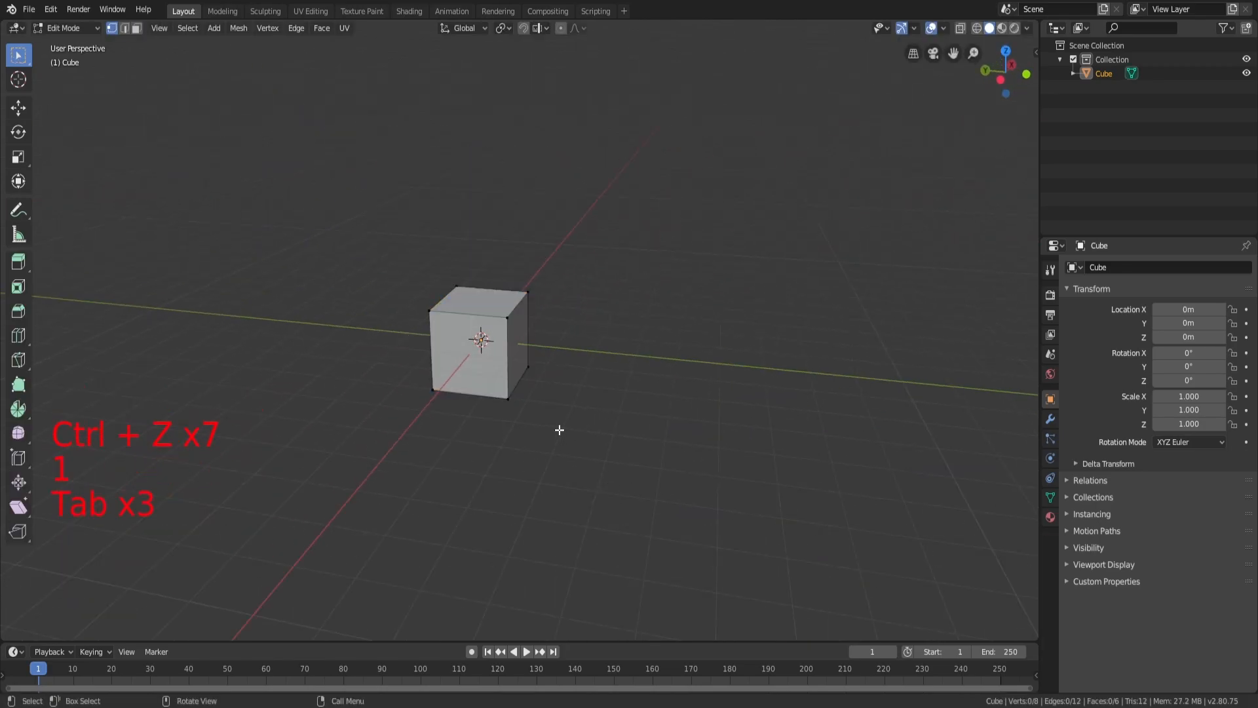
# Select one top corner vertex of the cube and extrude it upward along global Z by about 1.8 m
pyautogui.press('a')
pyautogui.press('a')
pyautogui.press('a')
pyautogui.scroll(3, 544, 341)
pyautogui.click(554, 325)
pyautogui.moveTo(554, 325); pyautogui.dragTo(592, 356, button='middle')
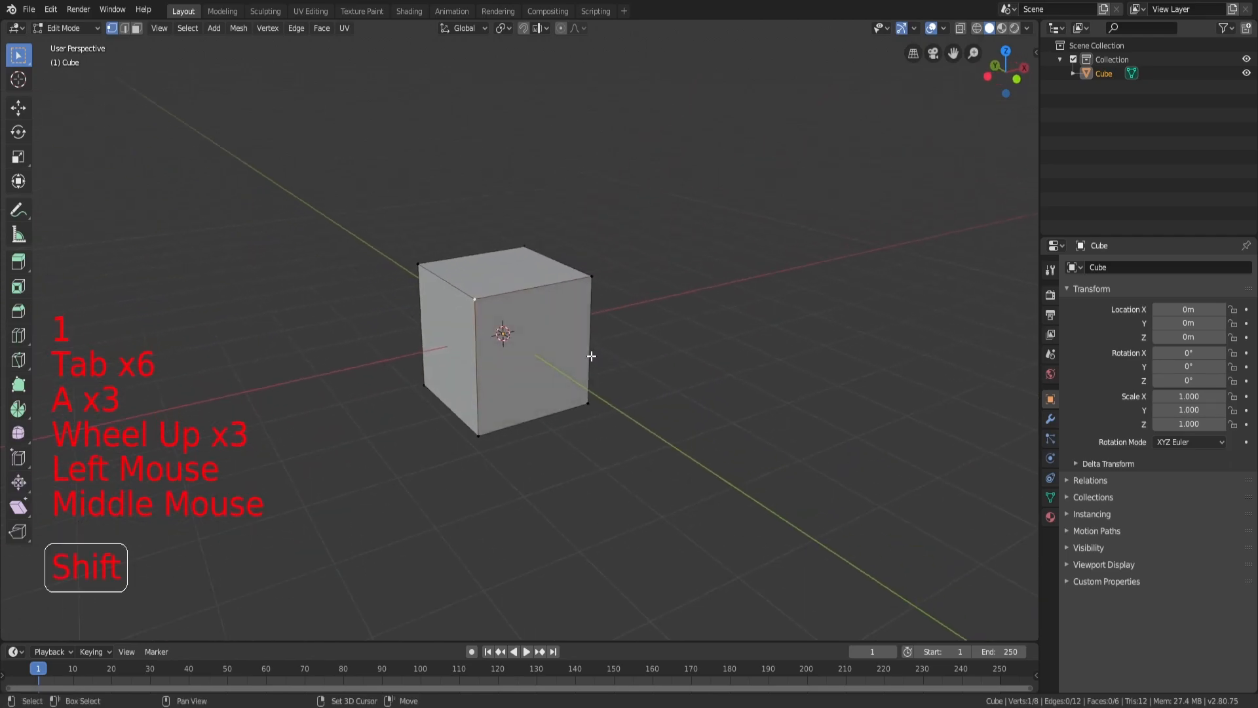
pyautogui.keyDown('shift'); pyautogui.moveTo(618, 446); pyautogui.dragTo(691, 505, button='middle'); pyautogui.keyUp('shift')
pyautogui.moveTo(664, 415); pyautogui.dragTo(626, 392, button='middle')
pyautogui.press('e')
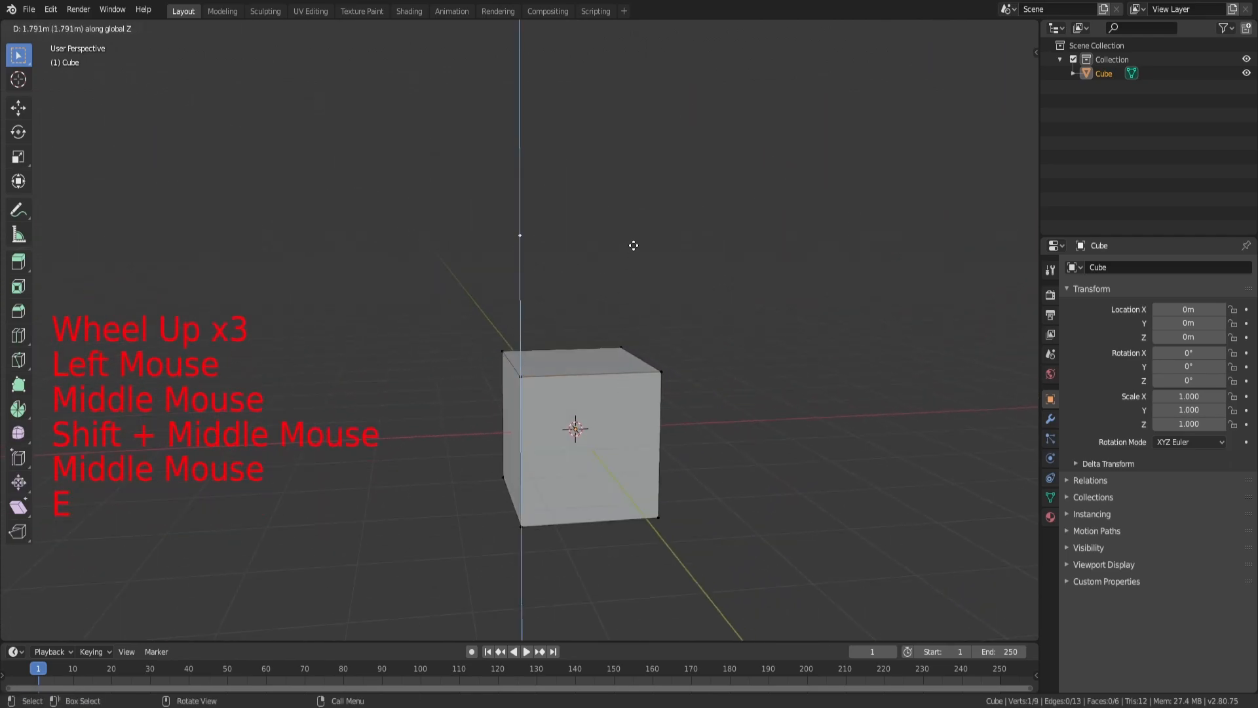
pyautogui.click(641, 229)
# Clear the selection, then select the extruded vertex, the corner below it and the adjacent top corner along X
pyautogui.moveTo(642, 225); pyautogui.dragTo(511, 190, button='middle')
pyautogui.press('a')
pyautogui.press('a')
pyautogui.press('a')
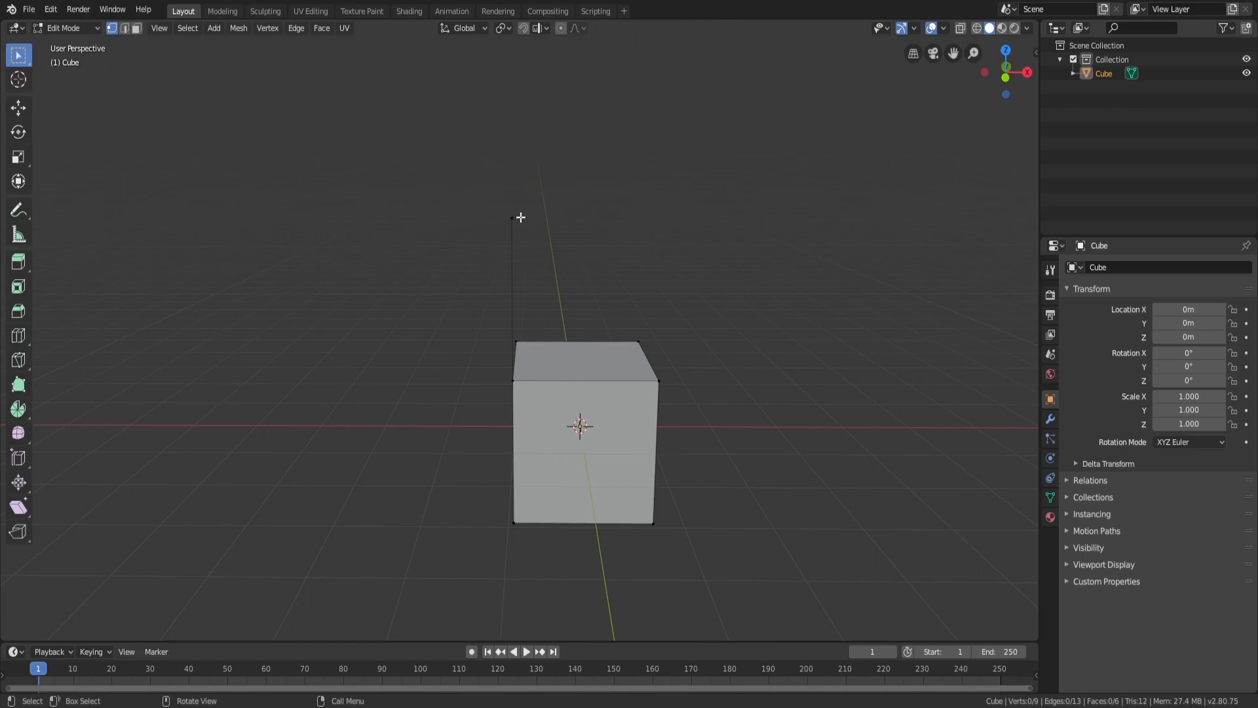
pyautogui.click(514, 218)
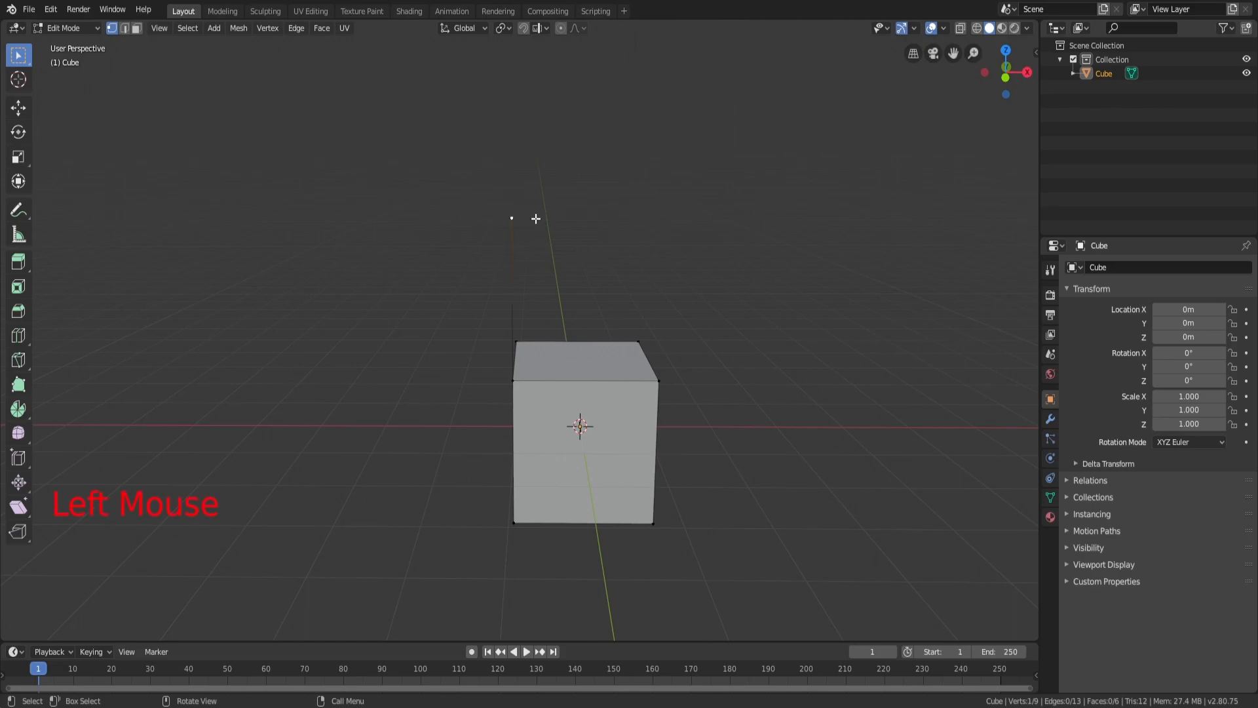
pyautogui.keyDown('shift'); pyautogui.click(517, 381); pyautogui.keyUp('shift')
pyautogui.keyDown('shift'); pyautogui.click(668, 385); pyautogui.keyUp('shift')
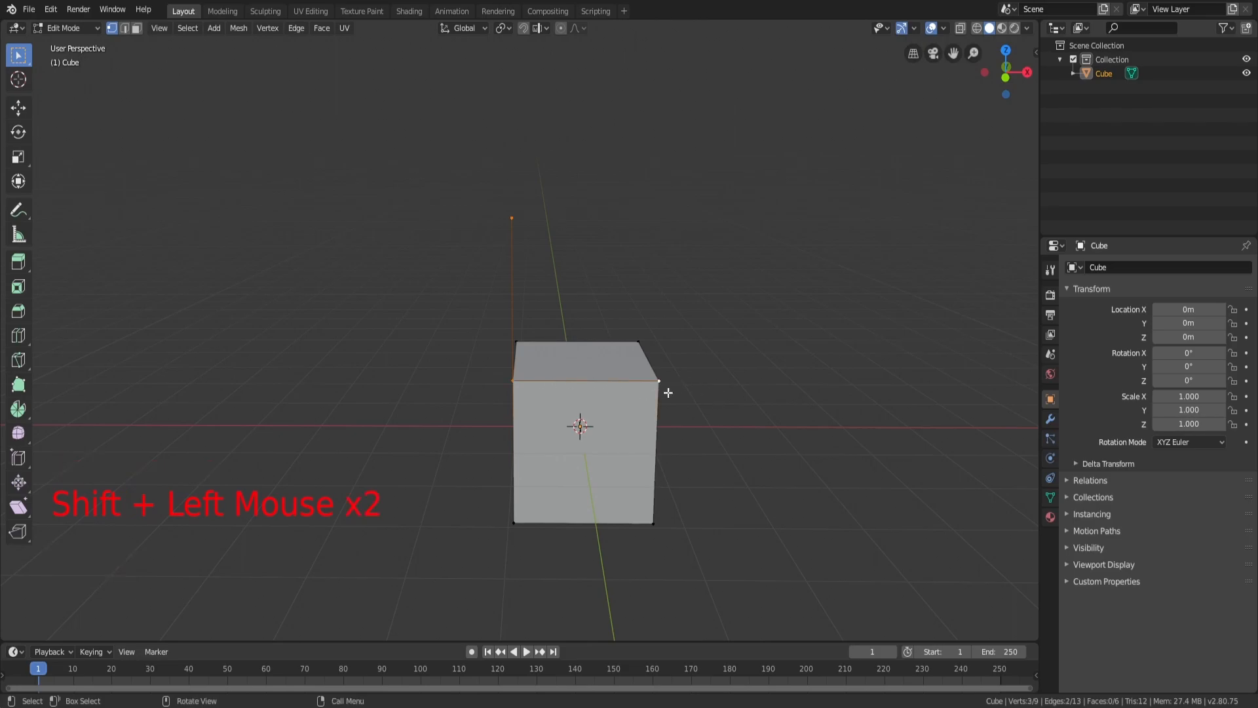
# Fill the three selected vertices with a triangular face and deselect it
pyautogui.moveTo(599, 188); pyautogui.dragTo(524, 236, button='middle')
pyautogui.scroll(3, 514, 285)
pyautogui.moveTo(515, 285); pyautogui.dragTo(522, 192, button='middle')
pyautogui.scroll(-1, 522, 193)
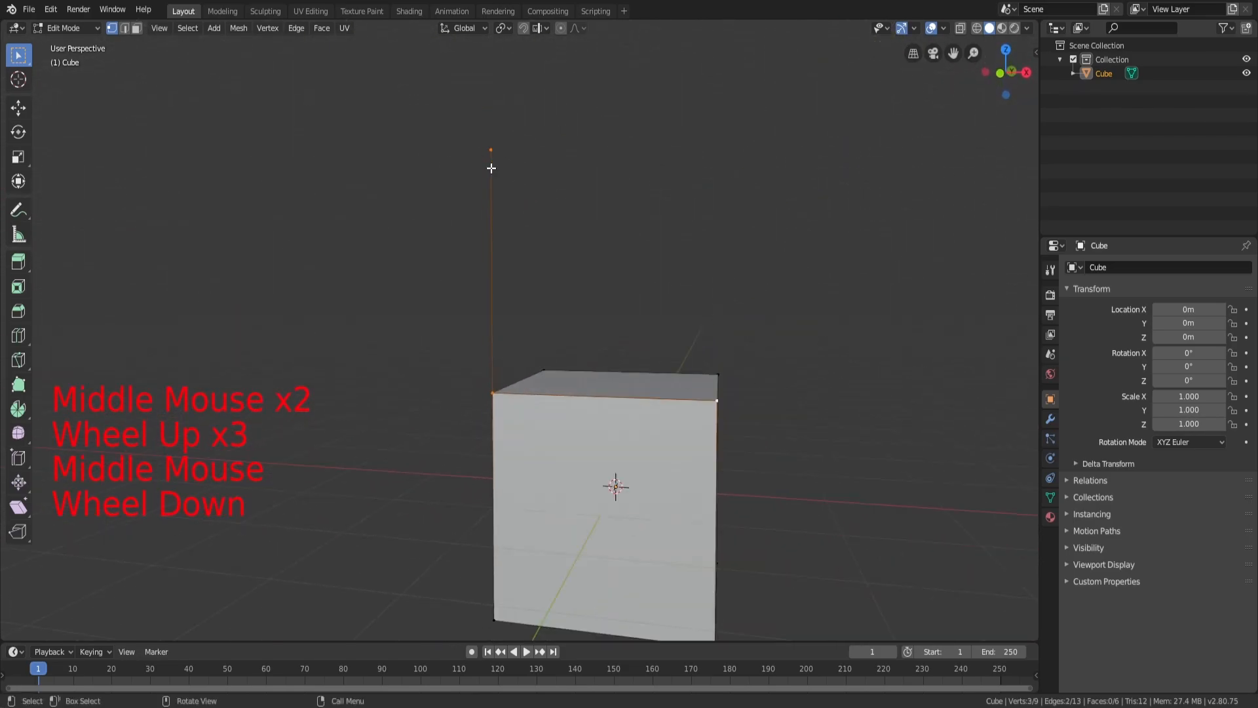
pyautogui.moveTo(782, 230); pyautogui.dragTo(956, 271, button='middle')
pyautogui.scroll(-1, 955, 271)
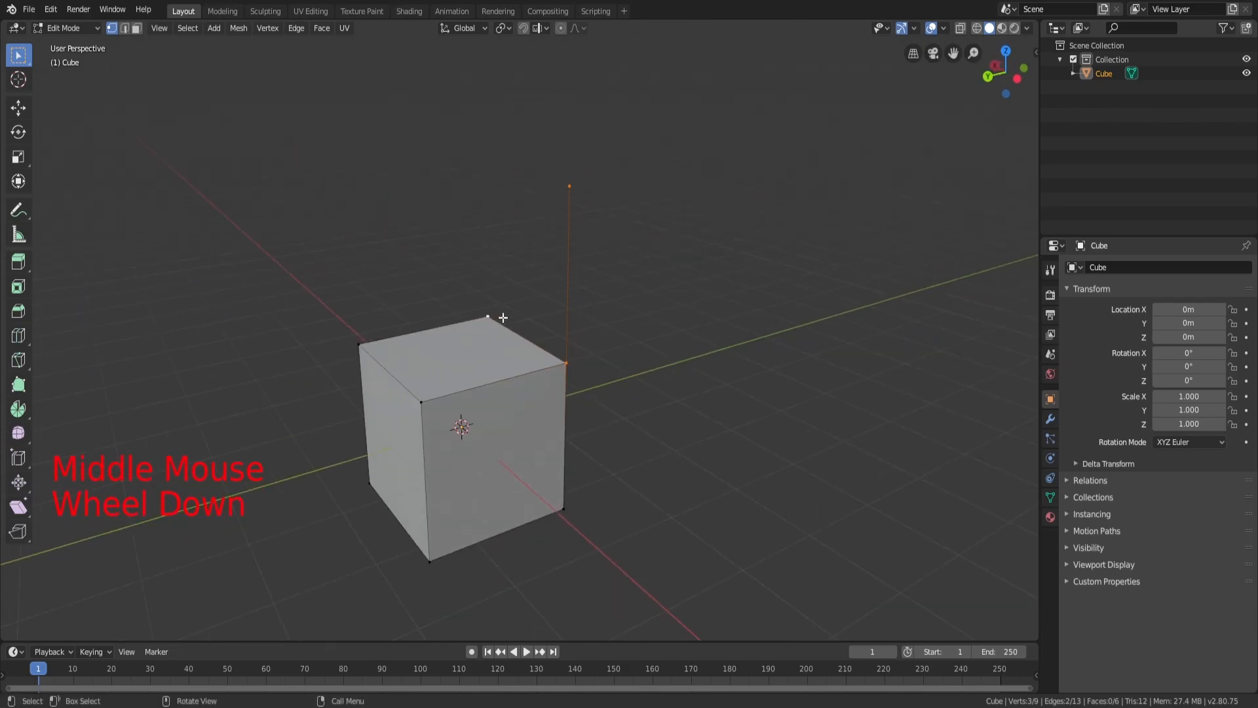
pyautogui.moveTo(686, 116); pyautogui.dragTo(450, 261, button='middle')
pyautogui.press('f')
pyautogui.click(640, 171)
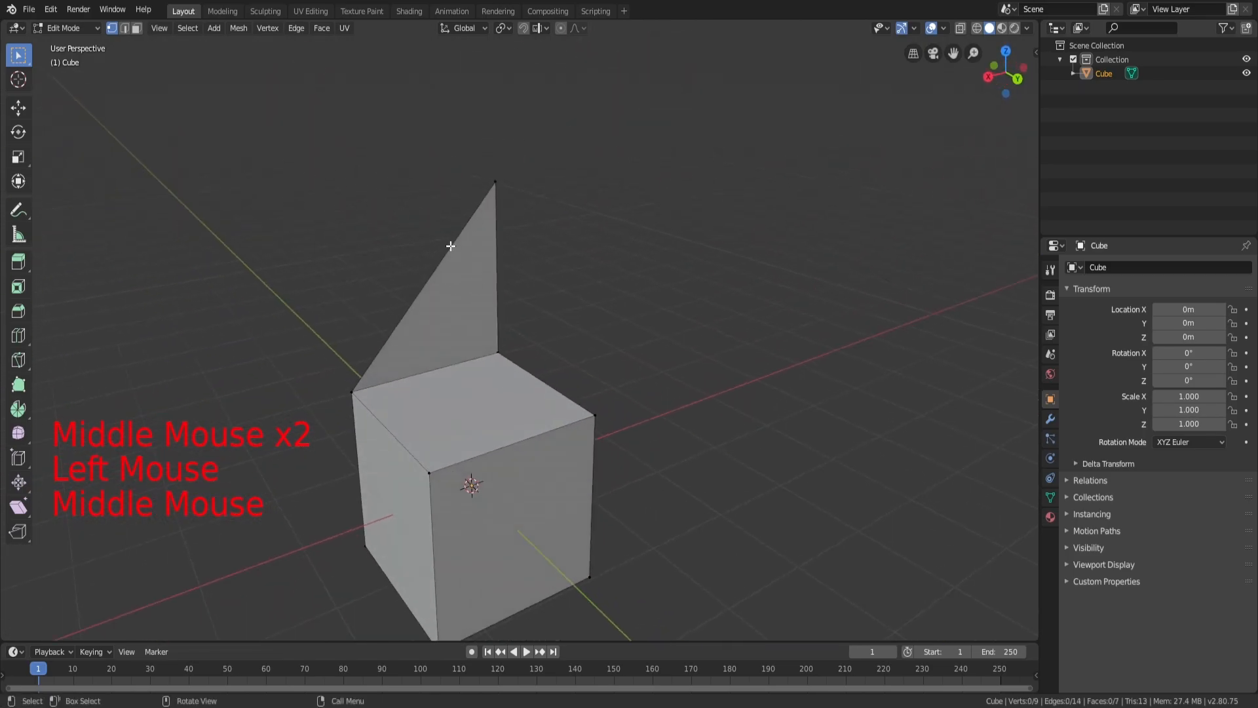
pyautogui.moveTo(522, 356); pyautogui.dragTo(667, 296, button='middle')
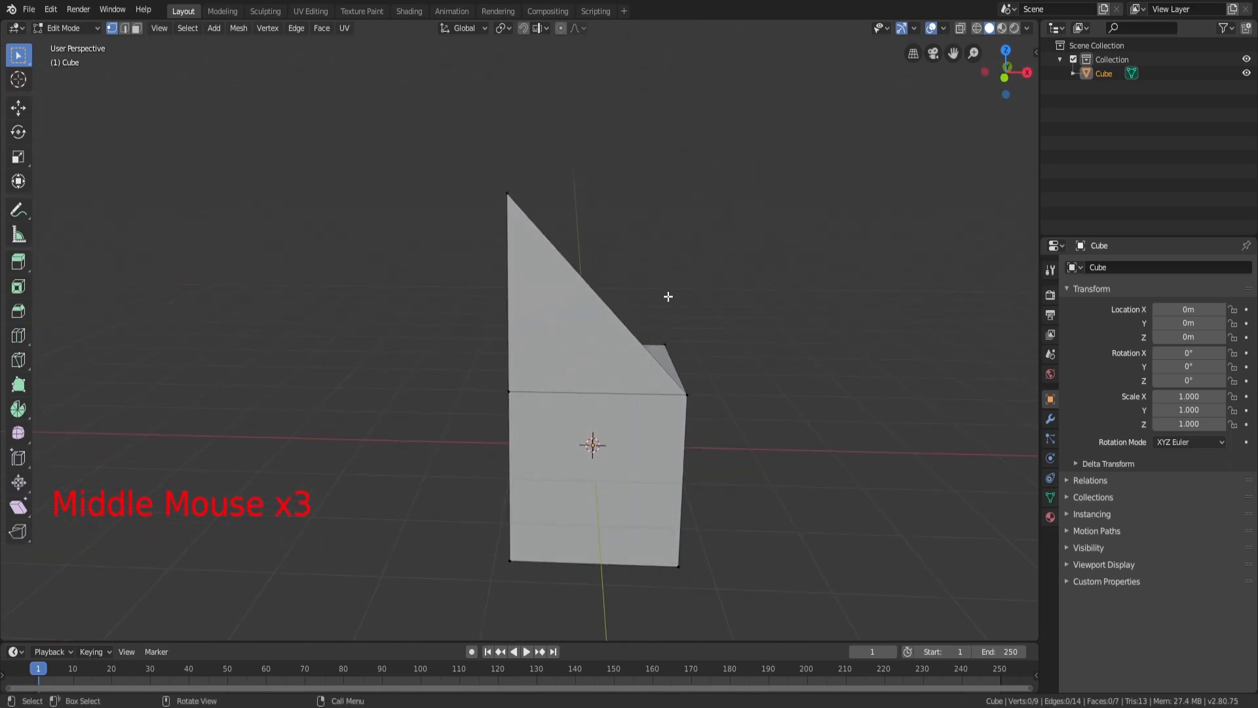
# Undo the triangular face fill and clear the vertex selection
pyautogui.hotkey('ctrl', 'z')
pyautogui.hotkey('ctrl', 'z')
pyautogui.press('a')
pyautogui.press('a')
pyautogui.press('a')
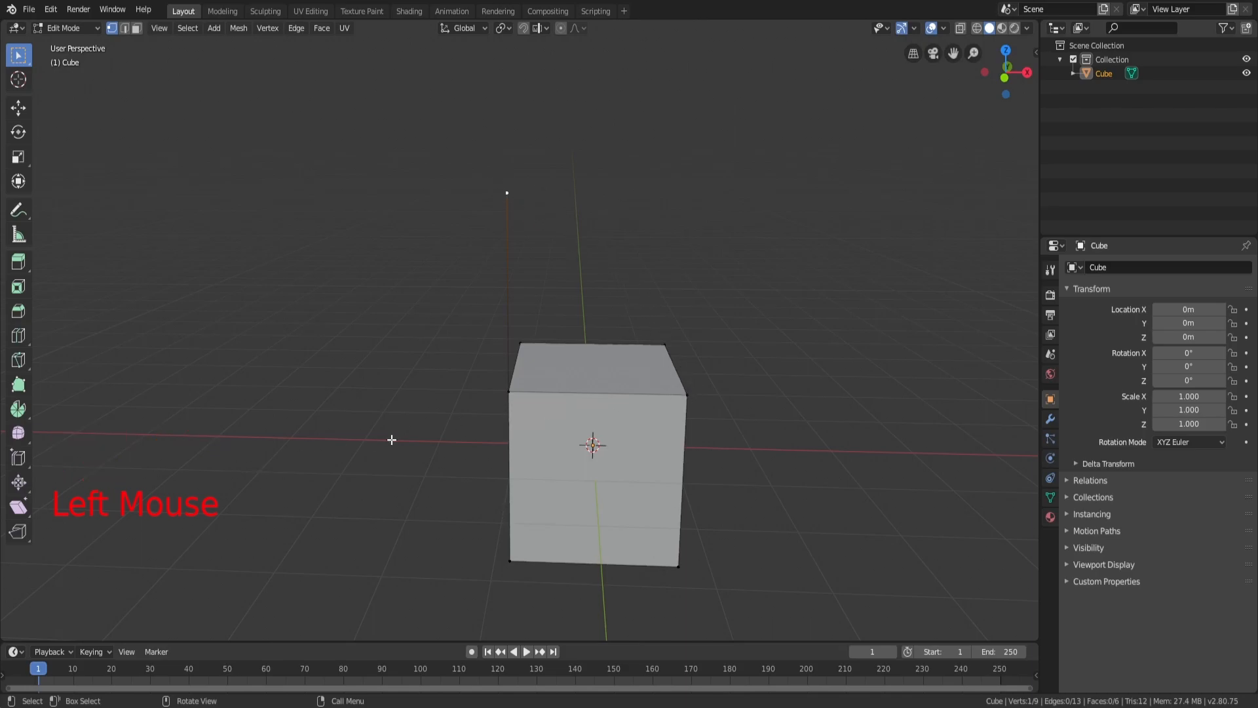
# Select the shortest vertex path from the extruded vertex to the far top corner along the X-parallel edge
pyautogui.keyDown('ctrl'); pyautogui.click(692, 394); pyautogui.keyUp('ctrl')
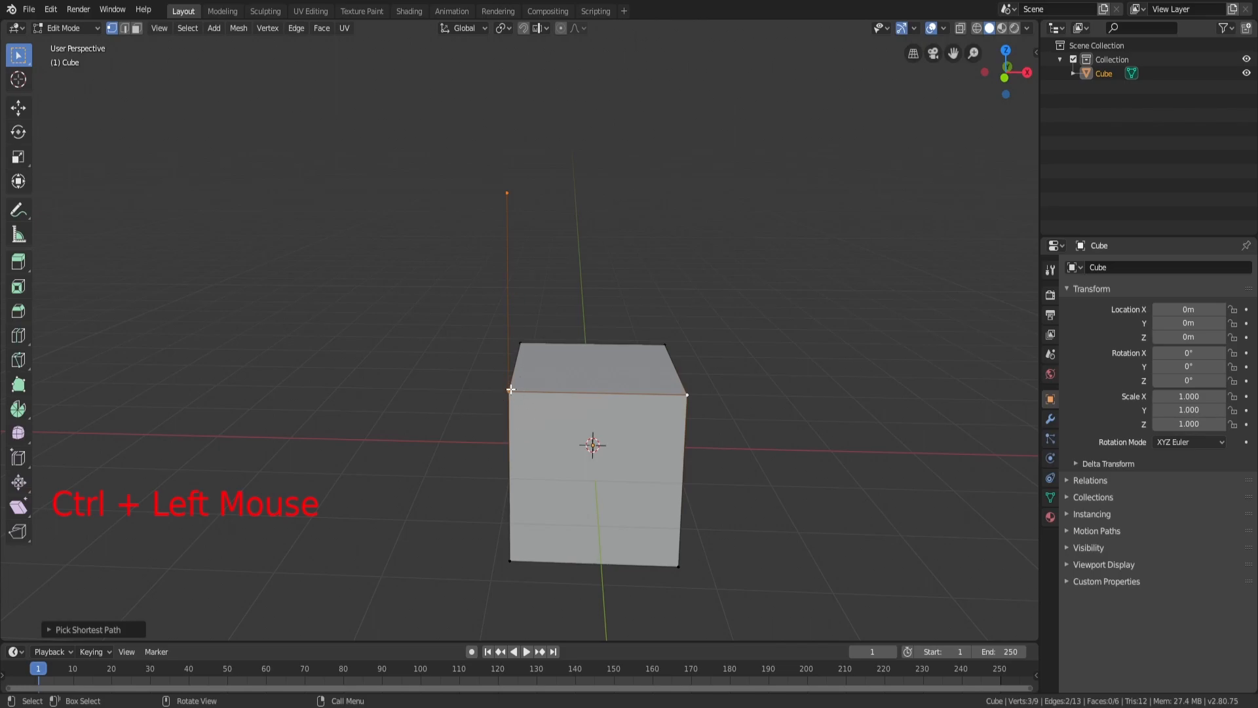
pyautogui.moveTo(683, 303); pyautogui.dragTo(643, 319, button='middle')
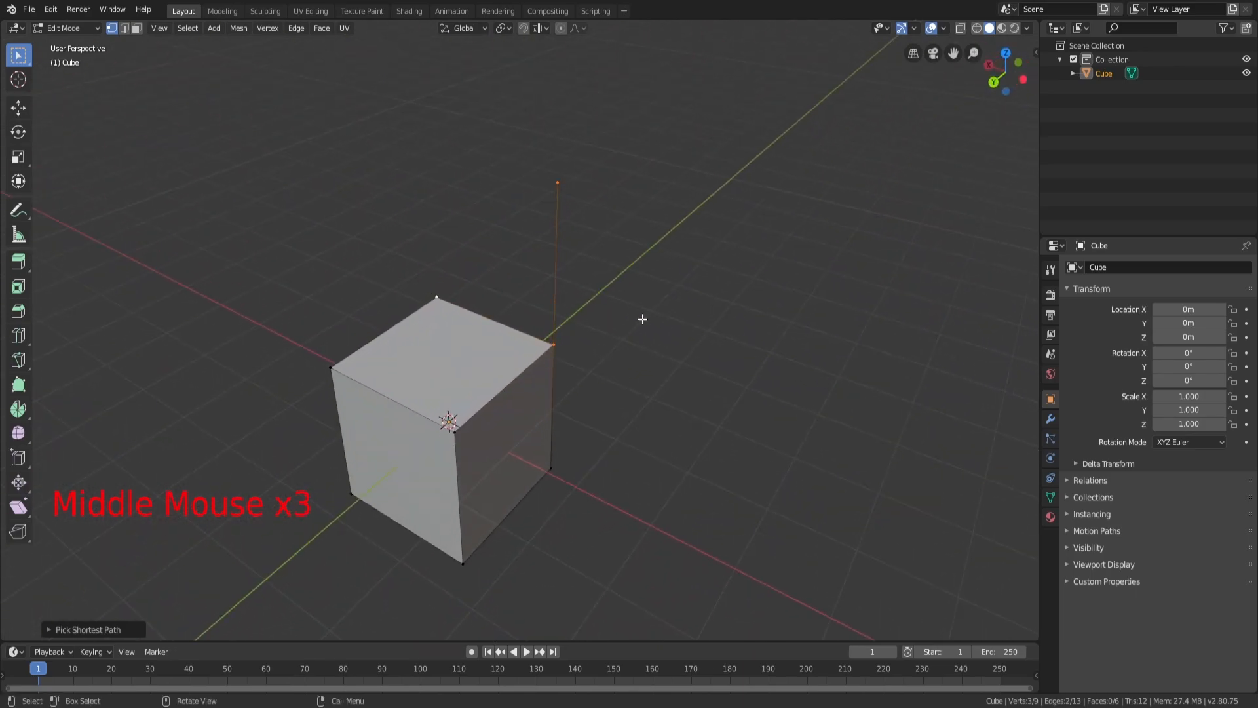
pyautogui.moveTo(576, 301); pyautogui.dragTo(693, 346, button='middle')
pyautogui.scroll(1, 672, 321)
pyautogui.moveTo(627, 252); pyautogui.dragTo(590, 304, button='middle')
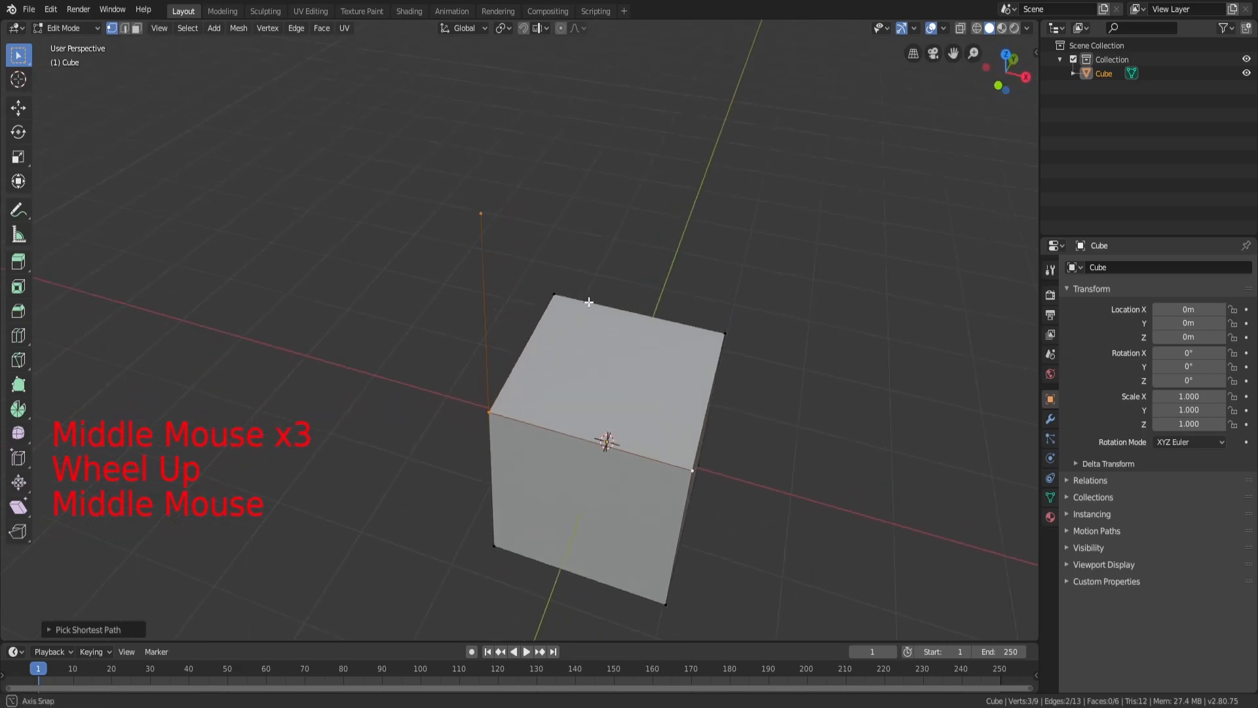
pyautogui.scroll(-1, 566, 294)
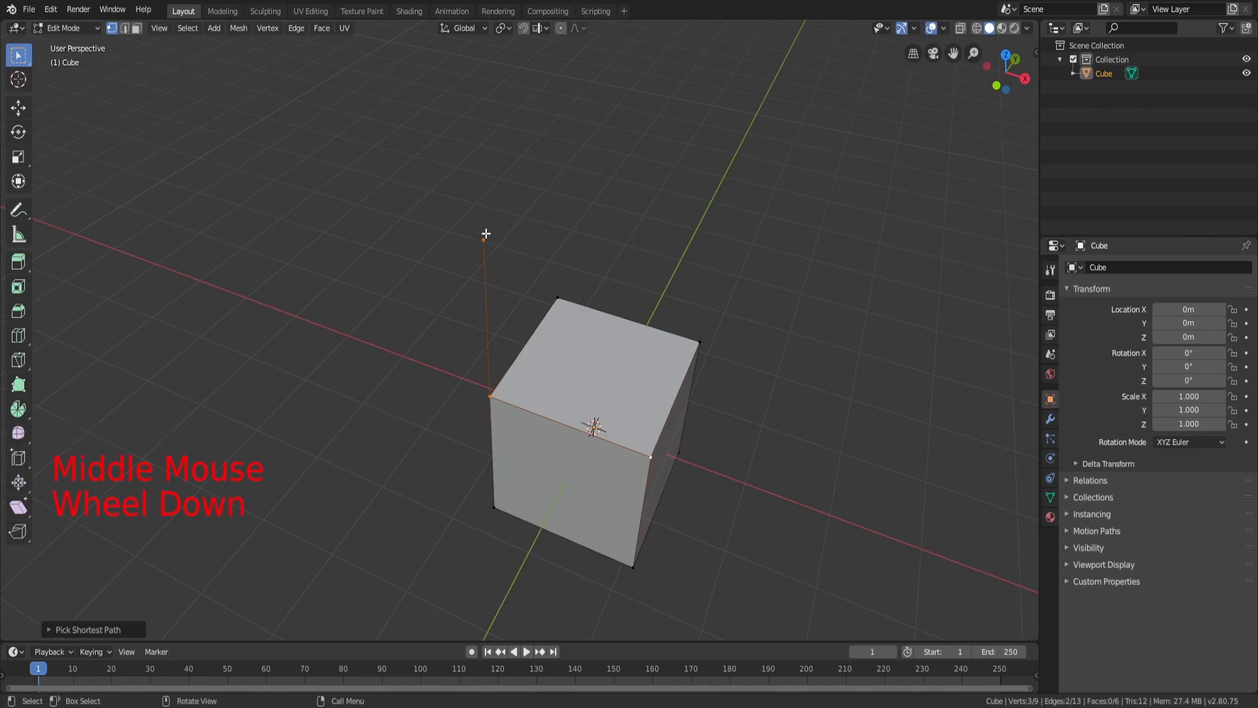
# Undo the path selection and delete the extruded vertex above the cube
pyautogui.hotkey('ctrl', 'z')
pyautogui.hotkey('ctrl', 'z')
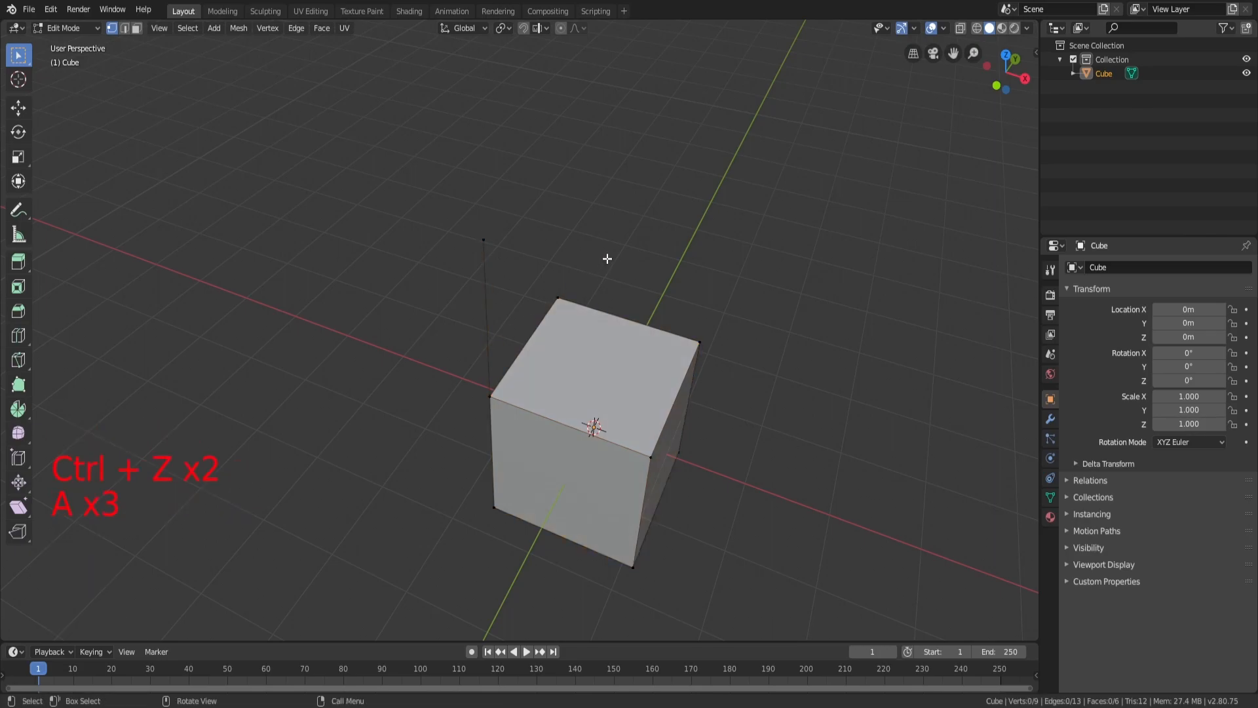
pyautogui.click(492, 245)
pyautogui.press('x')
pyautogui.click(497, 247)
# Toggle out of Edit Mode to Object Mode and deselect the cube
pyautogui.press('Tab')
pyautogui.scroll(-4, 554, 249)
pyautogui.press('Tab')
pyautogui.press('Tab')
pyautogui.scroll(-1, 553, 256)
pyautogui.press('Tab')
pyautogui.press('a')
pyautogui.press('a')
pyautogui.press('a')
pyautogui.doubleClick(580, 388)
pyautogui.moveTo(587, 364); pyautogui.dragTo(628, 253, button='middle')
pyautogui.click(631, 253)
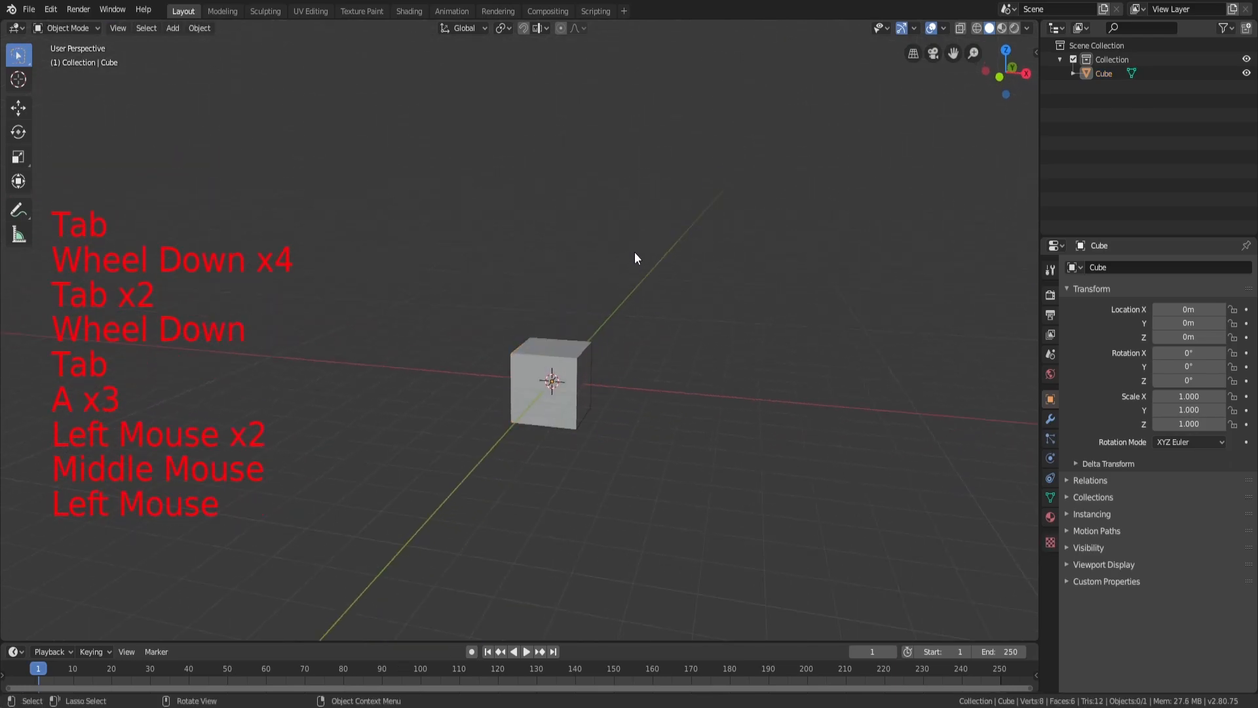
# Select the cube, enter Edit Mode and clear the vertex selection
pyautogui.scroll(3, 623, 345)
pyautogui.click(631, 363)
pyautogui.moveTo(631, 363); pyautogui.dragTo(698, 360, button='middle')
pyautogui.press('Tab')
pyautogui.press('a')
pyautogui.press('a')
pyautogui.press('a')
pyautogui.moveTo(621, 343); pyautogui.dragTo(703, 358, button='middle')
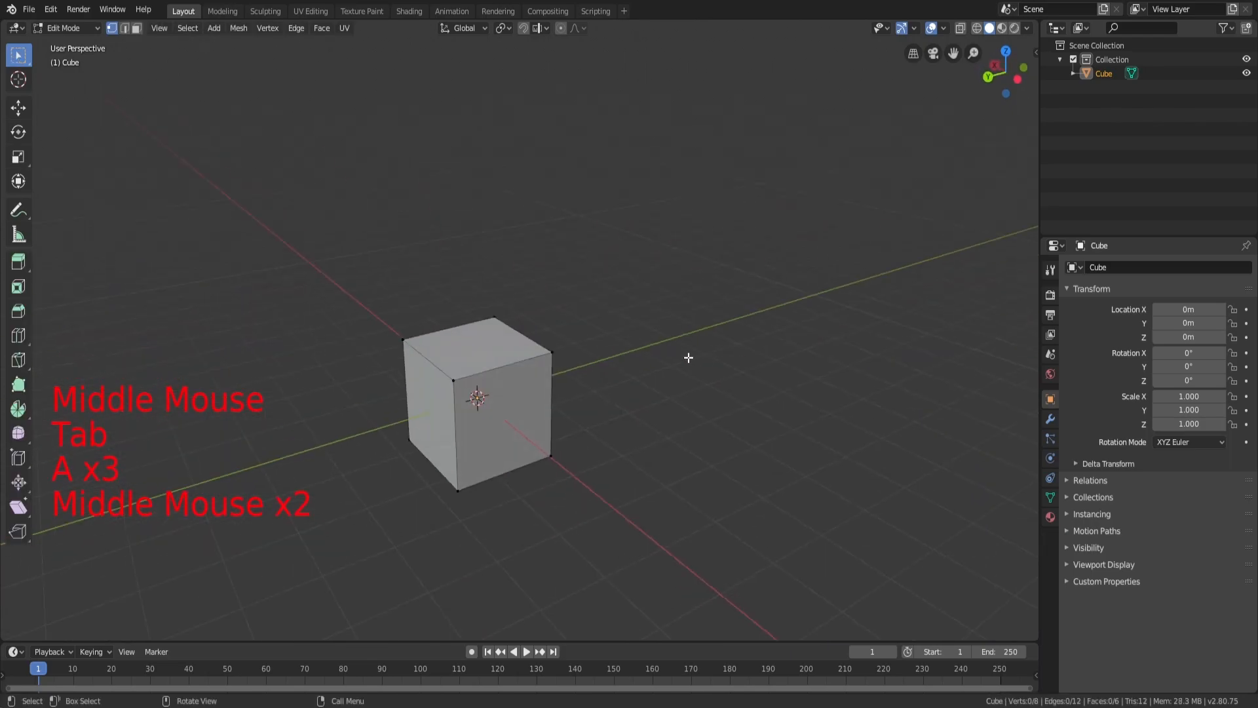
pyautogui.scroll(4, 616, 387)
pyautogui.keyDown('shift'); pyautogui.moveTo(616, 387); pyautogui.dragTo(553, 258, button='middle'); pyautogui.keyUp('shift')
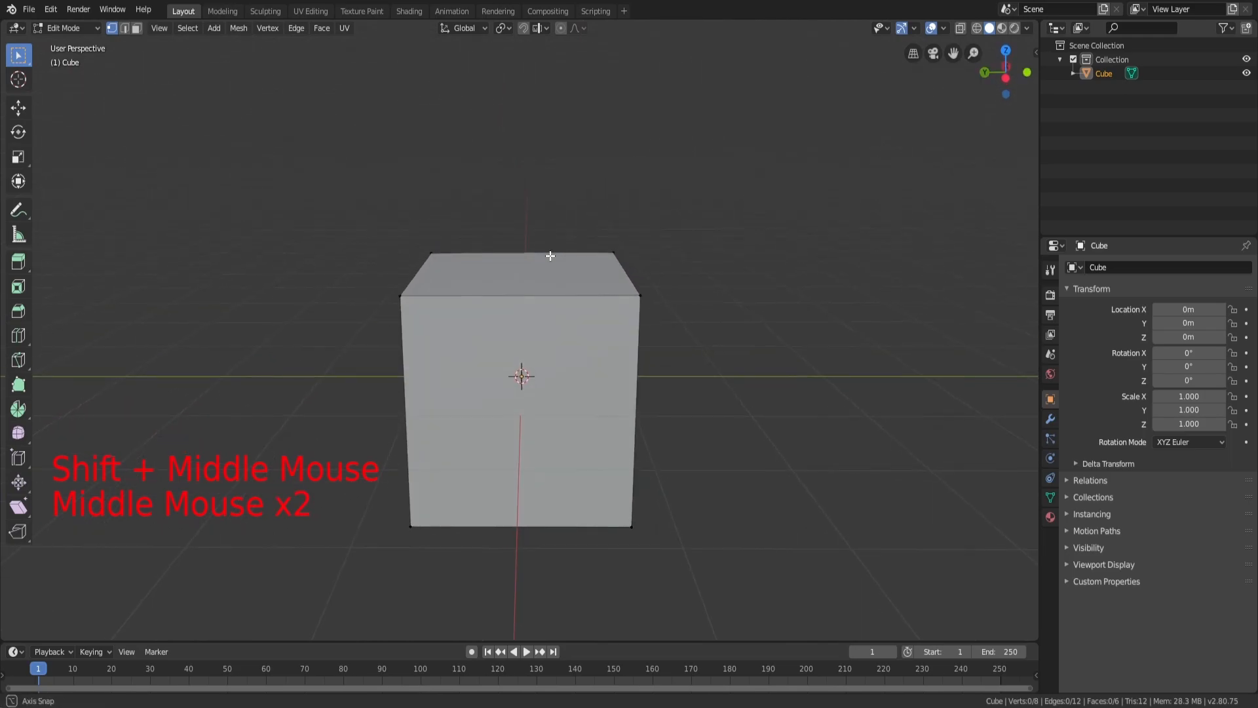
pyautogui.scroll(-2, 554, 258)
pyautogui.moveTo(516, 306); pyautogui.dragTo(591, 331, button='middle')
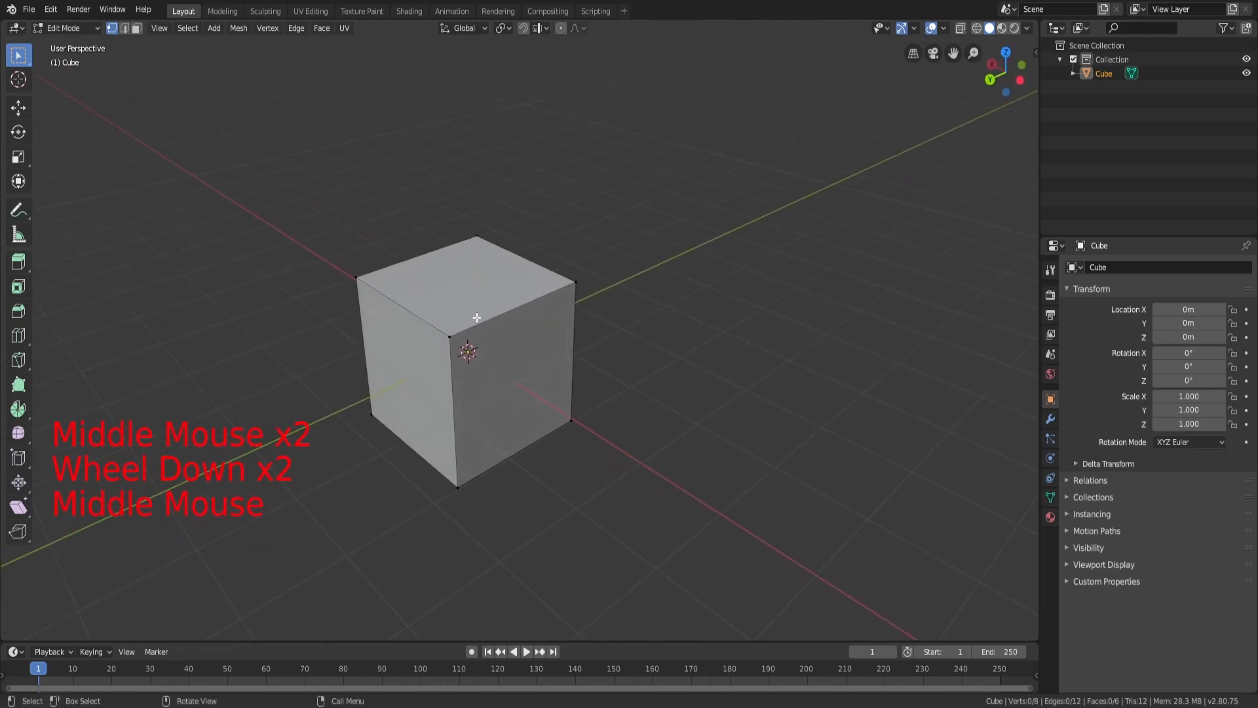
# Insert one loop cut across the cube's top face, running parallel to the X axis
pyautogui.scroll(4, 483, 304)
pyautogui.scroll(-2, 496, 230)
pyautogui.moveTo(522, 292); pyautogui.dragTo(551, 300, button='middle')
pyautogui.press('ctrl')
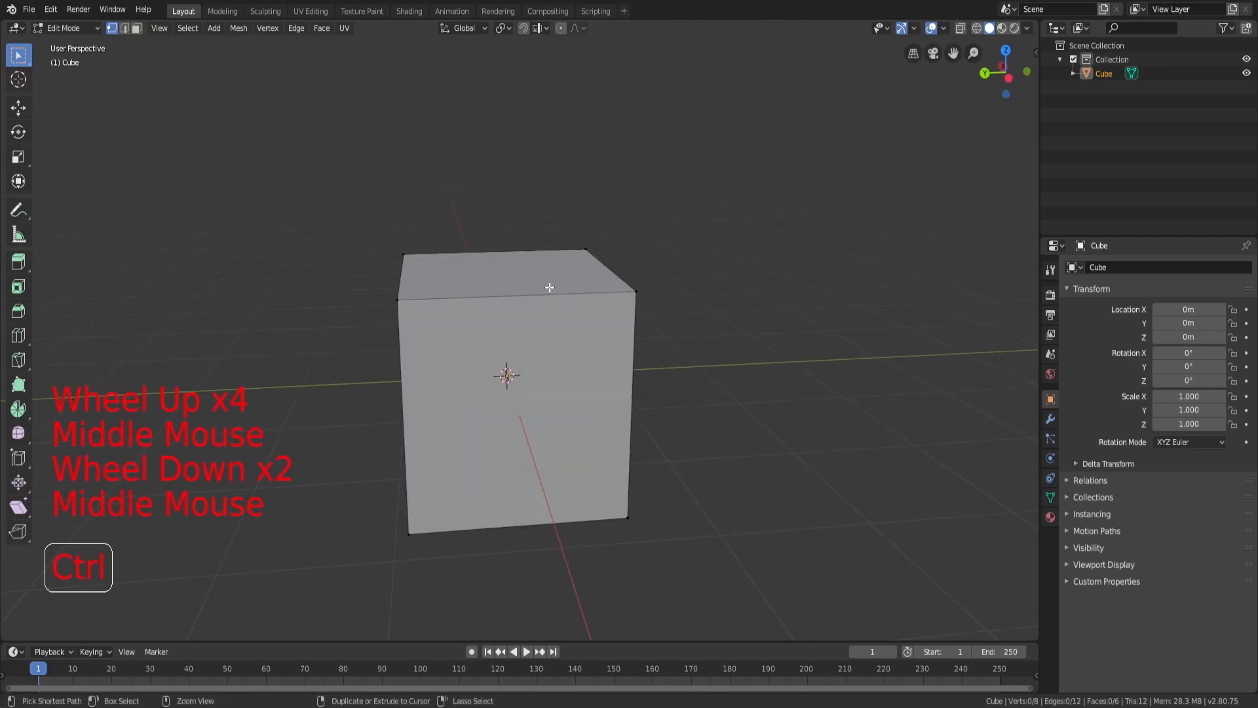
pyautogui.hotkey('ctrl', 'r')
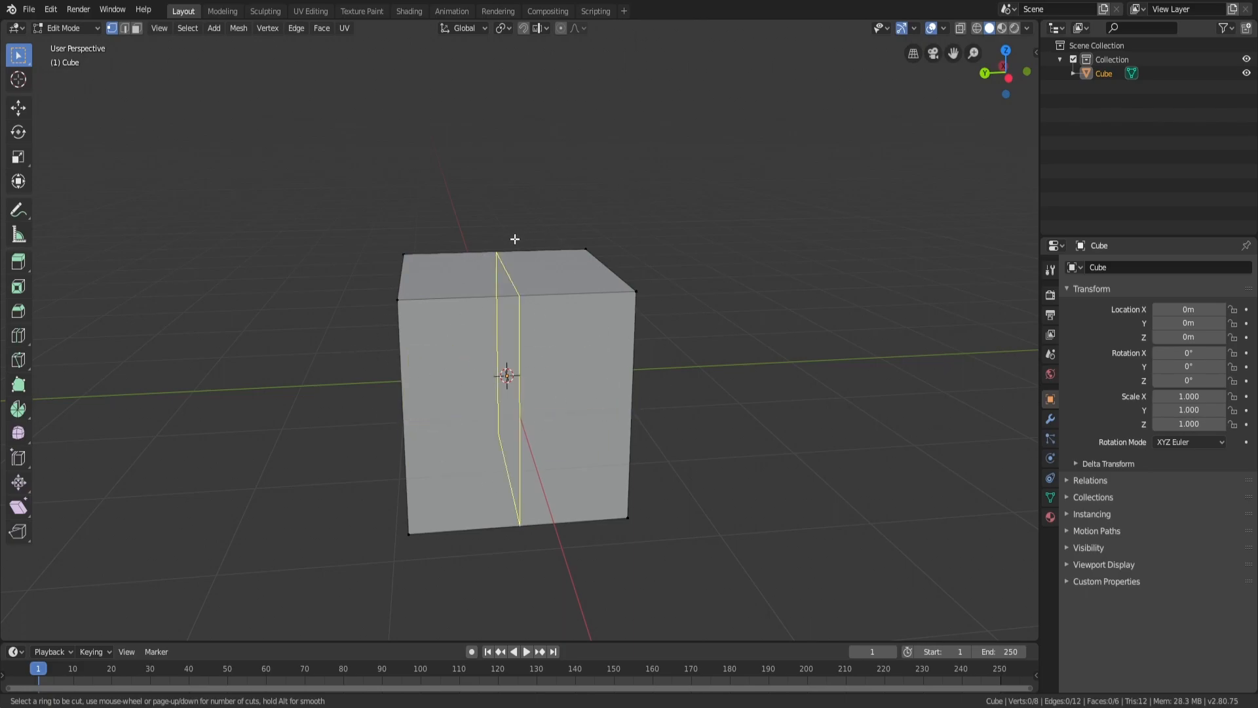
pyautogui.moveTo(505, 334); pyautogui.dragTo(573, 304, button='middle')
pyautogui.scroll(-2, 573, 304)
pyautogui.hotkey('ctrl', 'r')
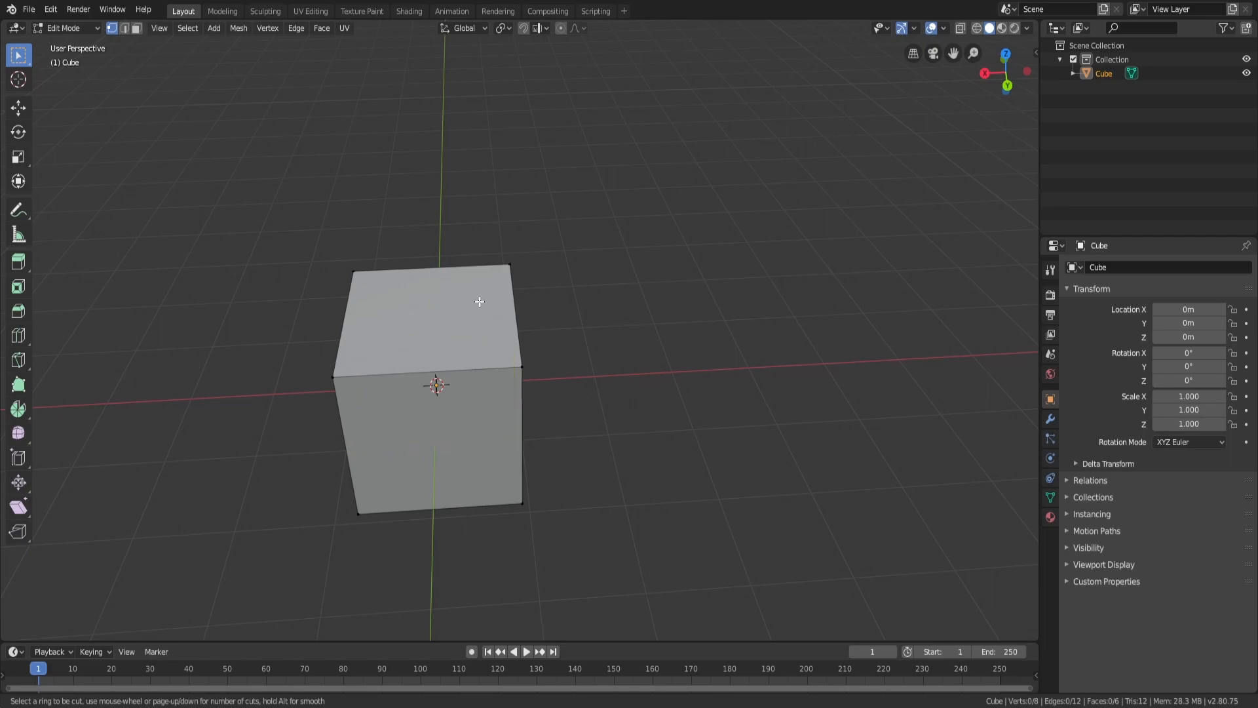
pyautogui.click(511, 326)
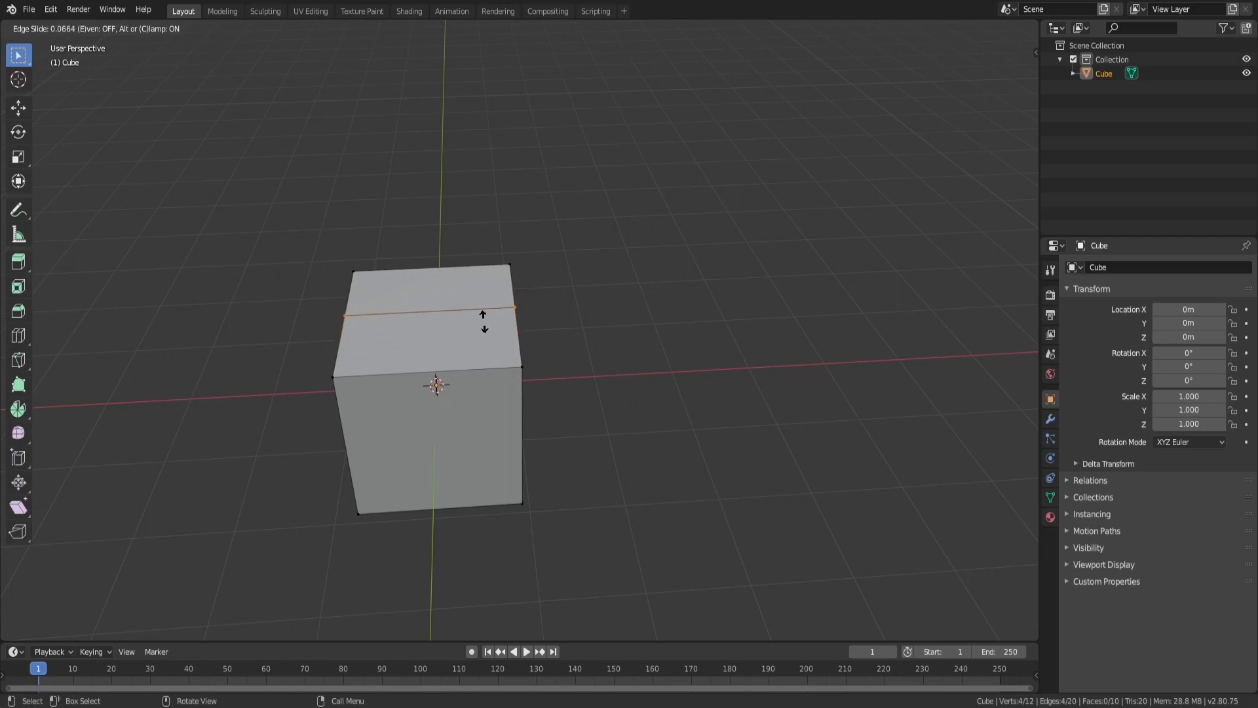
# Undo the single loop cut and clear the selection
pyautogui.moveTo(481, 331); pyautogui.dragTo(466, 284, button='middle')
pyautogui.hotkey('ctrl', 'z')
pyautogui.press('a')
pyautogui.press('a')
pyautogui.press('a')
# Add 57 evenly spaced, centred loop cuts along the cube's Y axis and clear the selection
pyautogui.hotkey('ctrl', 'r')
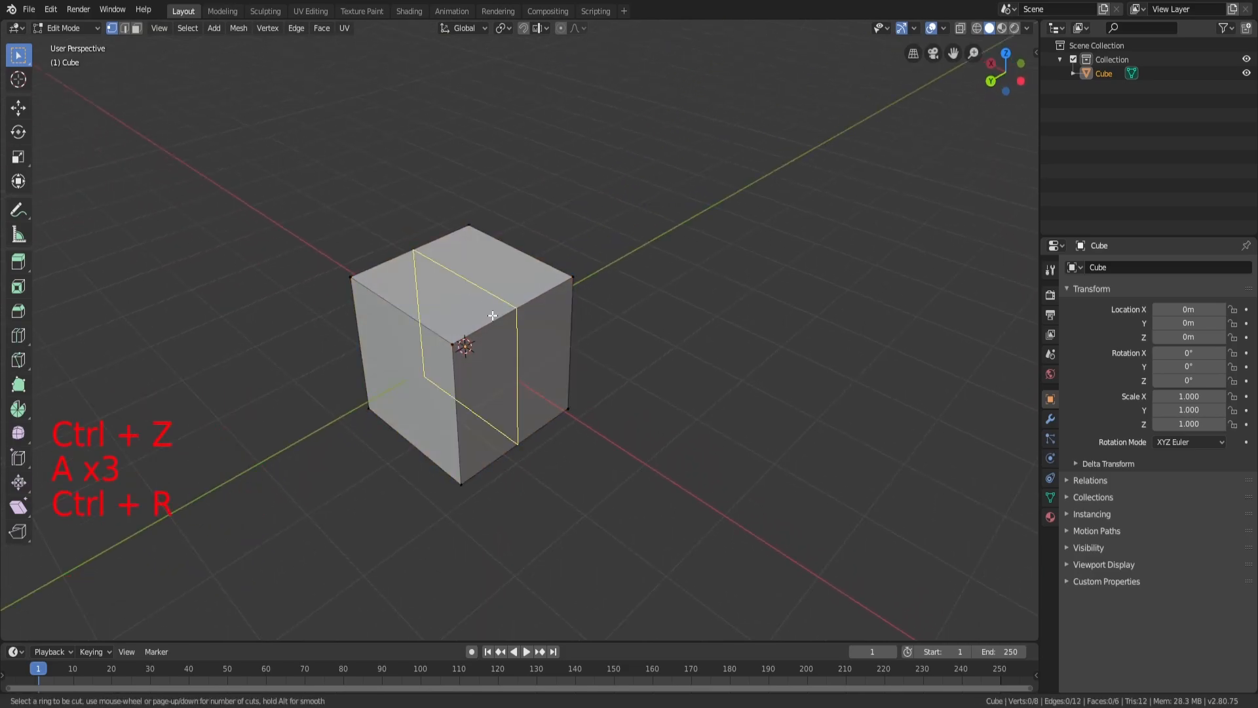
pyautogui.scroll(20, 517, 302)
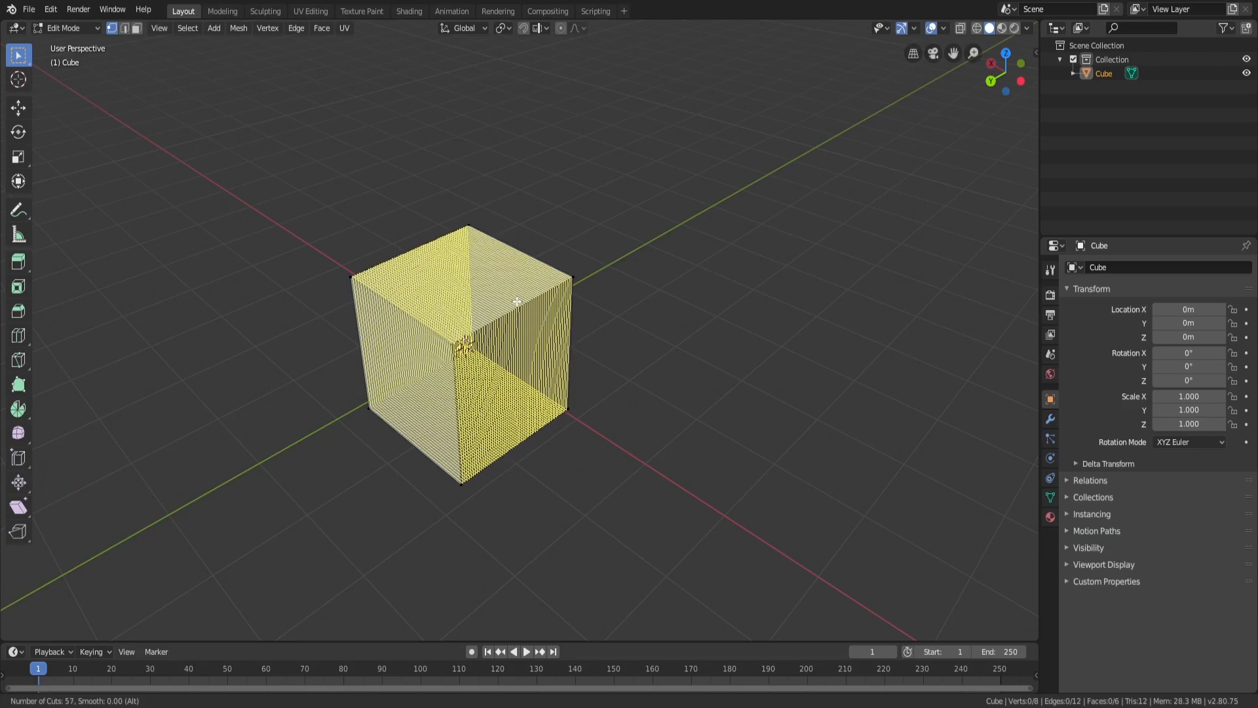
pyautogui.click(518, 302)
pyautogui.rightClick(517, 301)
pyautogui.press('a')
pyautogui.press('a')
pyautogui.press('a')
pyautogui.scroll(10, 458, 282)
pyautogui.moveTo(458, 281); pyautogui.dragTo(379, 284, button='middle')
pyautogui.scroll(-7, 380, 283)
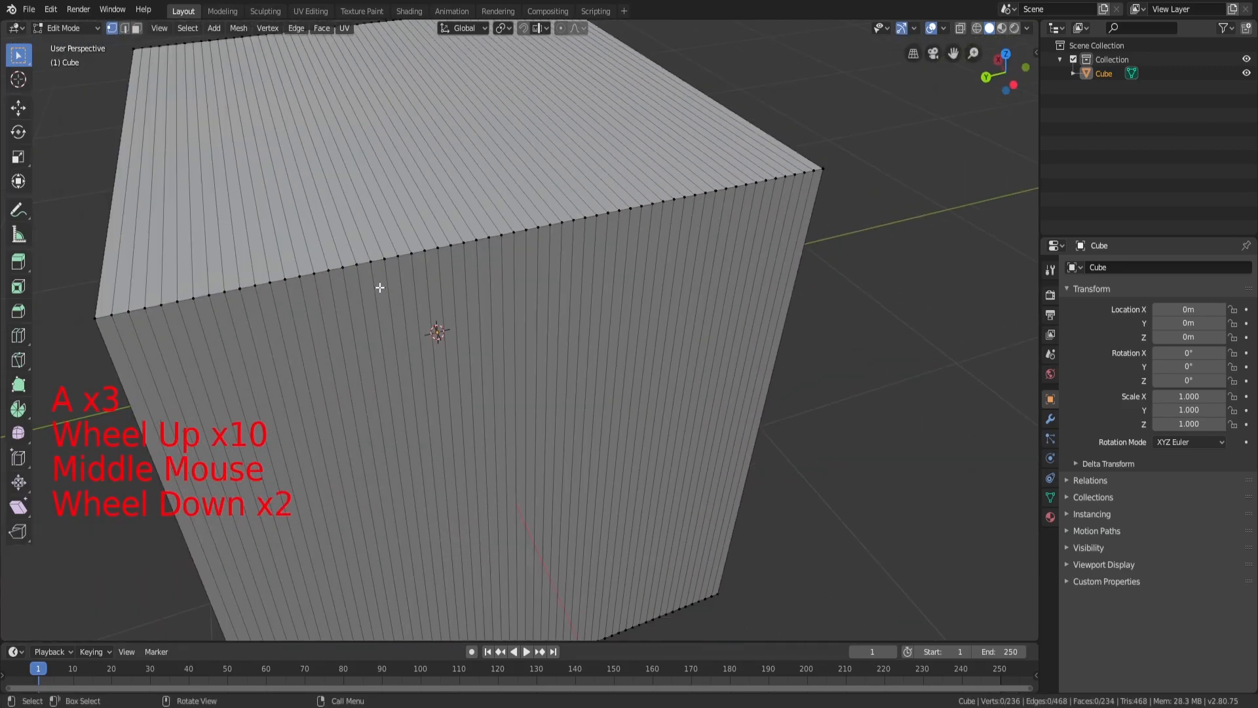
# Add a second dense set of loop cuts spaced along the X axis, crossing the first set, and clear the selection
pyautogui.press('a')
pyautogui.moveTo(455, 280); pyautogui.dragTo(422, 315, button='middle')
pyautogui.press('a')
pyautogui.press('a')
pyautogui.hotkey('ctrl', 'r')
pyautogui.scroll(5, 399, 349)
pyautogui.scroll(20, 399, 349)
pyautogui.click(397, 349)
pyautogui.click(399, 357)
pyautogui.press('a')
pyautogui.press('a')
pyautogui.press('a')
# Select one edge loop running over the dense cube and try moving and scaling it
pyautogui.keyDown('alt'); pyautogui.keyDown('shift'); pyautogui.click(416, 426); pyautogui.keyUp('shift'); pyautogui.keyUp('alt')
pyautogui.scroll(-3, 417, 426)
pyautogui.moveTo(417, 426); pyautogui.dragTo(596, 337, button='middle')
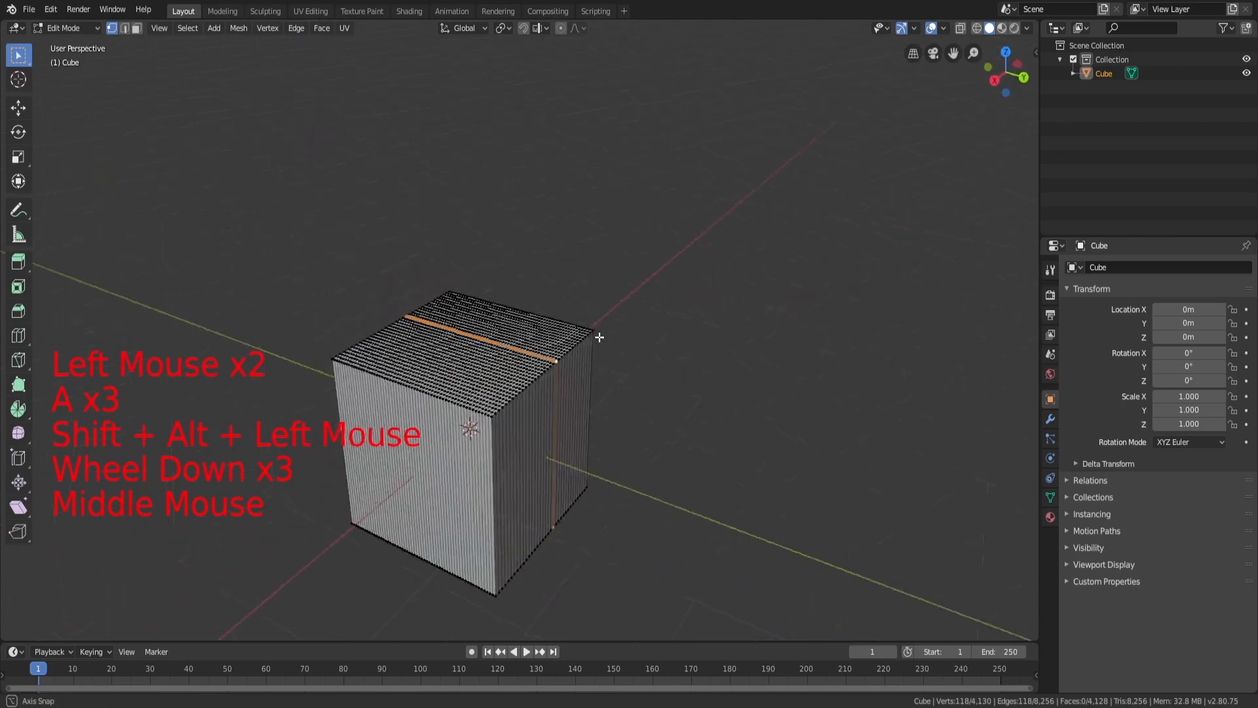
pyautogui.press('g')
pyautogui.rightClick(598, 293)
pyautogui.press('s')
pyautogui.rightClick(845, 310)
# Deselect the edge loop and toggle the whole dense mesh between selected and deselected
pyautogui.moveTo(856, 309); pyautogui.dragTo(534, 421, button='middle')
pyautogui.scroll(-1, 734, 314)
pyautogui.scroll(-1, 734, 314)
pyautogui.press('a')
pyautogui.press('a')
pyautogui.press('a')
pyautogui.scroll(4, 534, 421)
pyautogui.press('a')
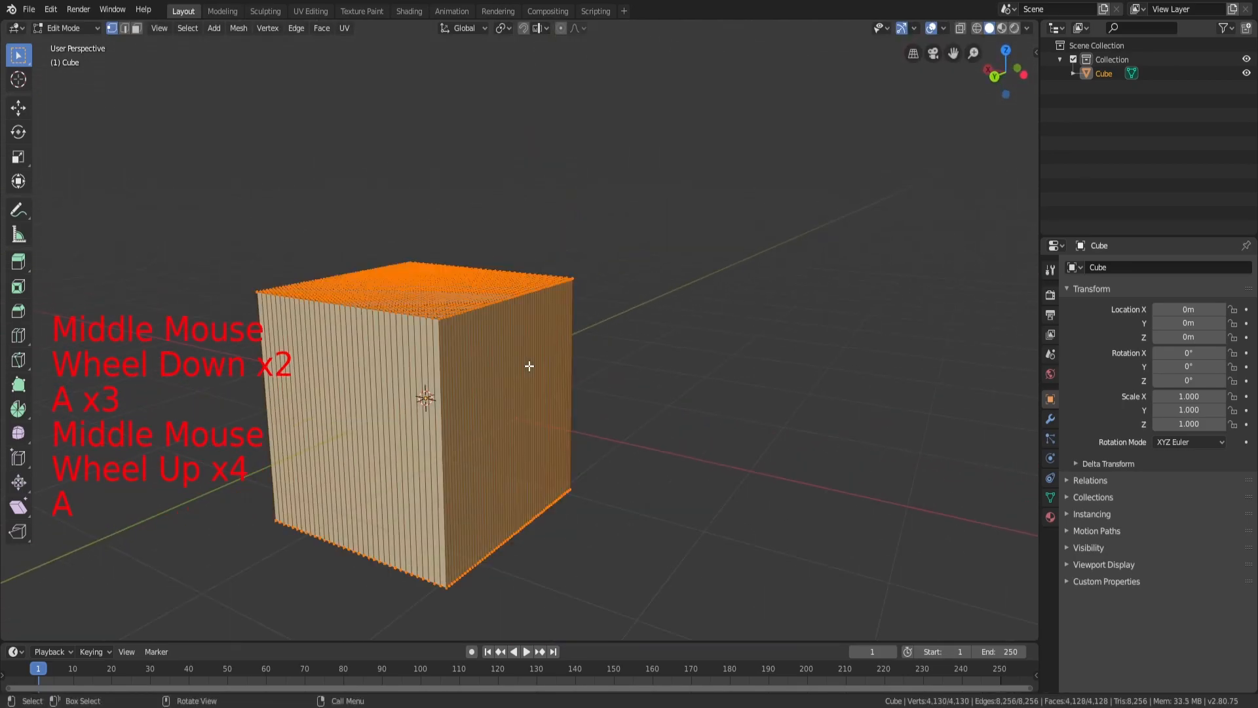
pyautogui.press('a')
pyautogui.press('a')
pyautogui.moveTo(528, 365); pyautogui.dragTo(572, 378, button='middle')
# Undo both dense sets of loop cuts back to the plain cube and clear the selection
pyautogui.hotkey('ctrl', 'z')
pyautogui.hotkey('ctrl', 'z')
pyautogui.hotkey('ctrl', 'z')
pyautogui.hotkey('ctrl', 'z')
pyautogui.hotkey('ctrl', 'z')
pyautogui.hotkey('ctrl', 'z')
pyautogui.hotkey('ctrl', 'z')
pyautogui.hotkey('ctrl', 'z')
pyautogui.hotkey('ctrl', 'z')
pyautogui.hotkey('ctrl', 'z')
pyautogui.hotkey('ctrl', 'z')
pyautogui.hotkey('ctrl', 'z')
pyautogui.hotkey('ctrl', 'z')
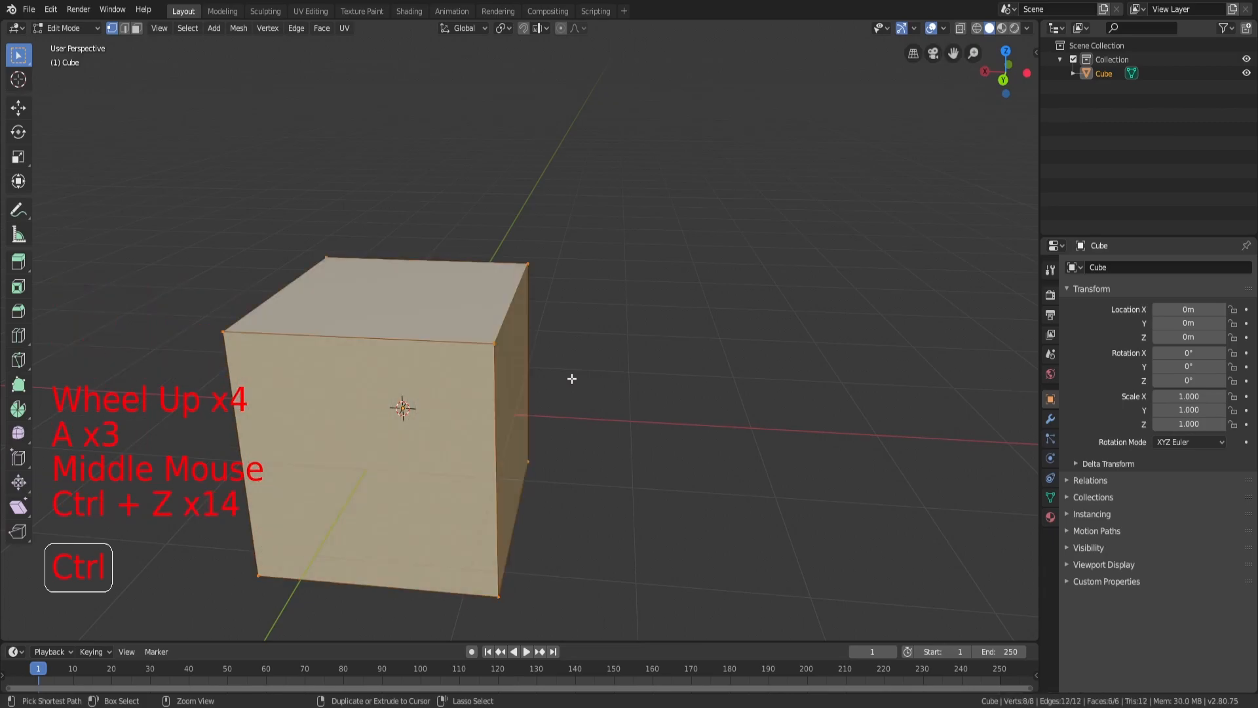
pyautogui.press('a')
pyautogui.press('a')
pyautogui.press('a')
pyautogui.moveTo(575, 387); pyautogui.dragTo(496, 359, button='middle')
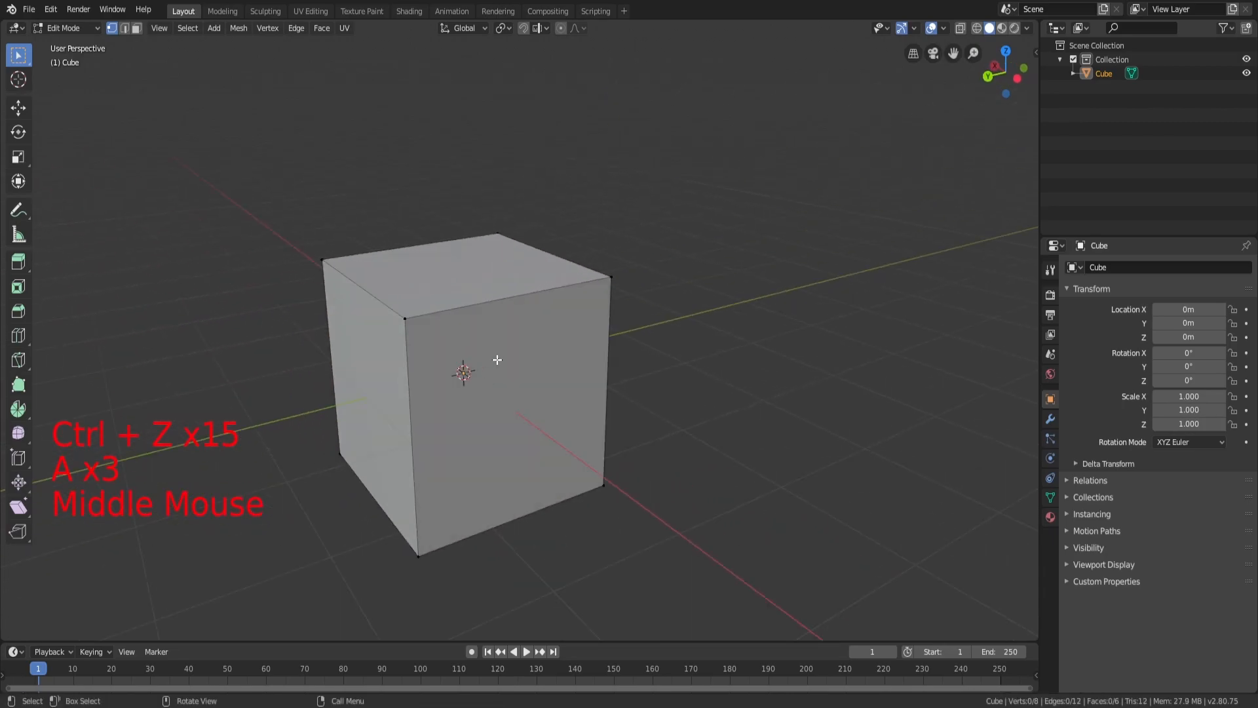
# Add two evenly spaced, centred loop cuts along the cube's Y axis
pyautogui.moveTo(571, 294); pyautogui.dragTo(525, 301, button='middle')
pyautogui.hotkey('ctrl', 'r')
pyautogui.scroll(1, 529, 310)
pyautogui.click(525, 309)
pyautogui.rightClick(652, 272)
# Scale the two new loops outward along Y until they sit just inside the cube's side edges, and clear the selection
pyautogui.press('s')
pyautogui.press('x')
pyautogui.press('y')
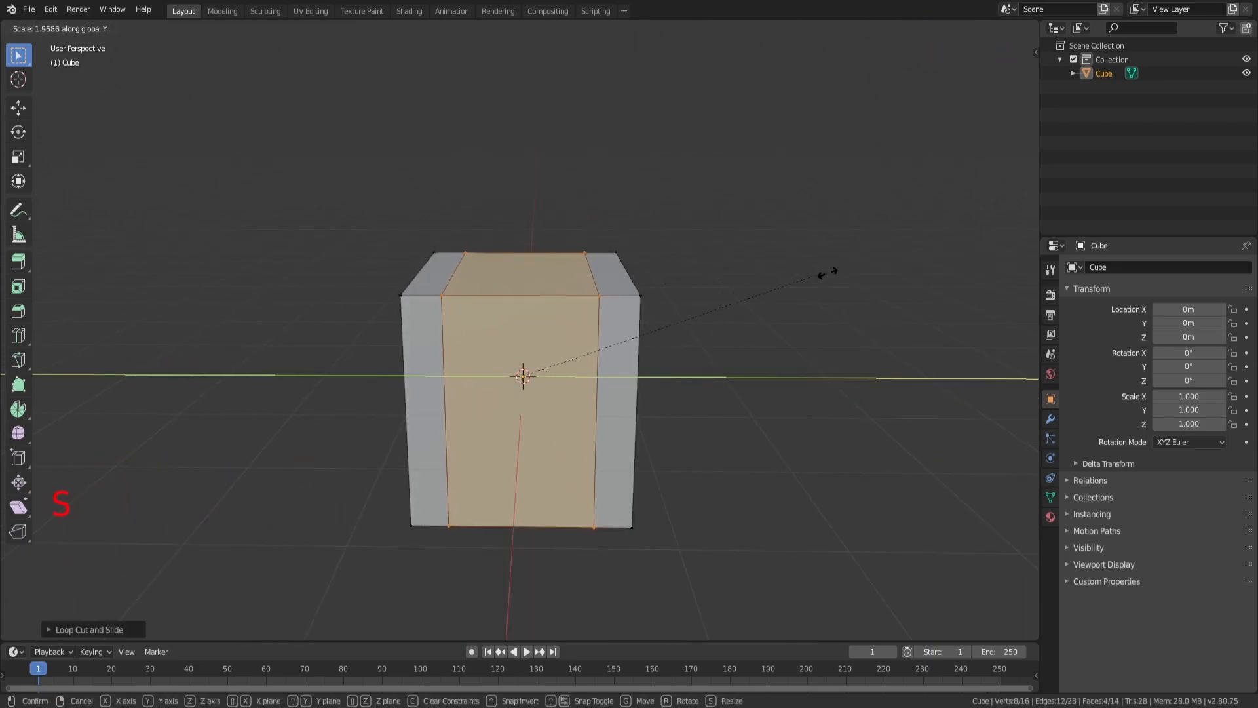
pyautogui.rightClick(964, 293)
pyautogui.press('a')
pyautogui.press('a')
pyautogui.press('a')
# Add two evenly spaced, centred loop cuts along the cube's X axis
pyautogui.moveTo(519, 289); pyautogui.dragTo(674, 301, button='middle')
pyautogui.hotkey('ctrl', 'r')
pyautogui.scroll(1, 401, 365)
pyautogui.click(402, 360)
pyautogui.rightClick(402, 360)
# Scale the two new loops outward along X until they sit close to the cube's edges, and clear the selection
pyautogui.press('s')
pyautogui.press('x')
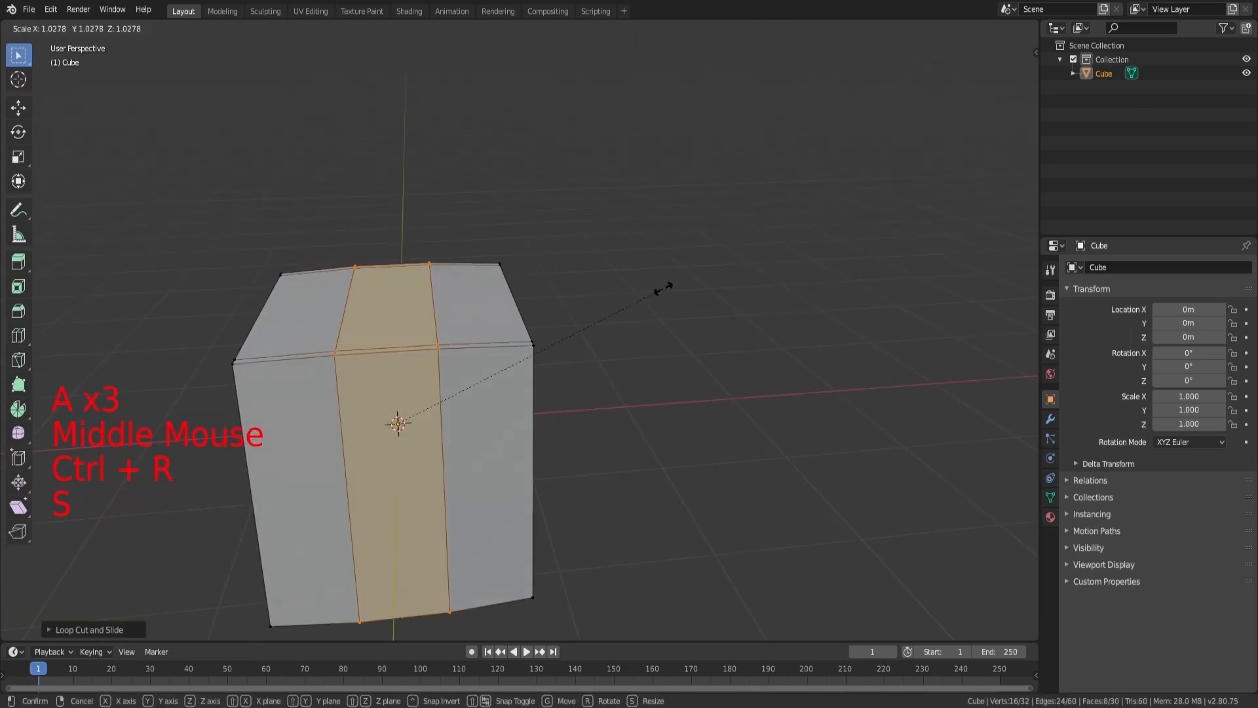
pyautogui.rightClick(186, 288)
pyautogui.moveTo(185, 286); pyautogui.dragTo(149, 343, button='middle')
pyautogui.press('a')
pyautogui.press('a')
pyautogui.press('a')
# Try loop-selecting a single edge loop near the cube's top corner and clear the selection
pyautogui.keyDown('alt'); pyautogui.keyDown('shift'); pyautogui.click(500, 389); pyautogui.keyUp('shift'); pyautogui.keyUp('alt')
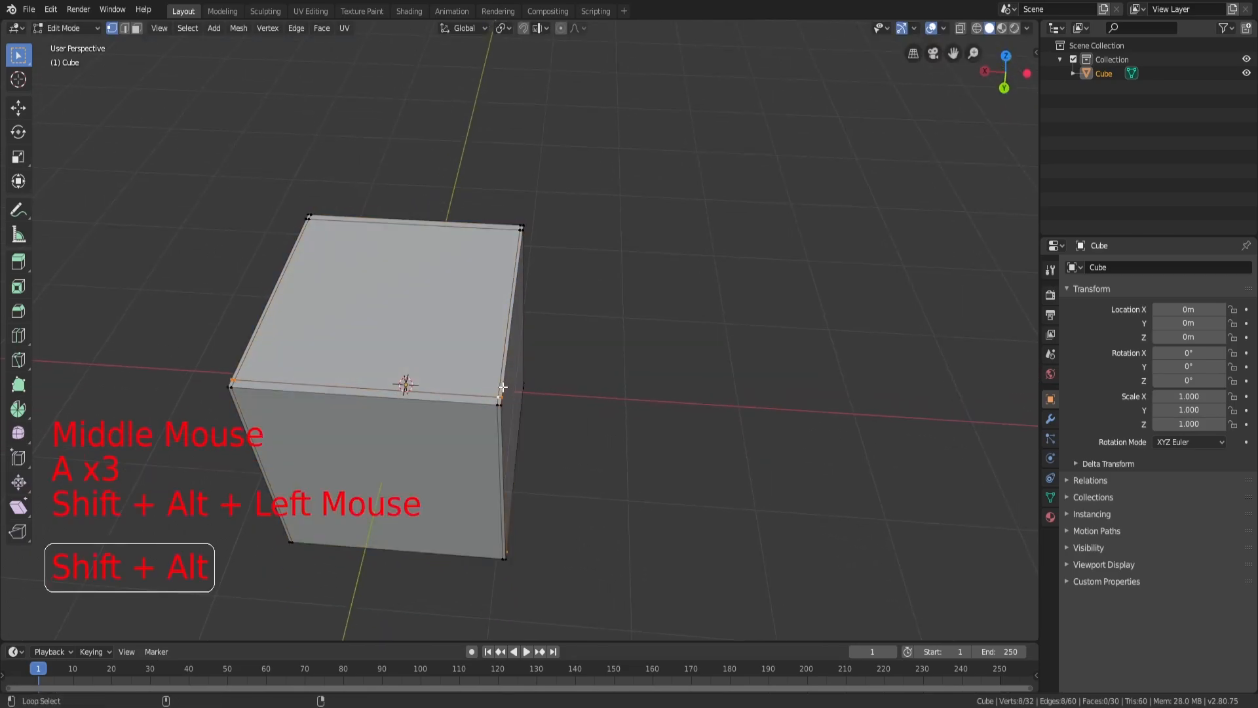
pyautogui.press('a')
pyautogui.press('a')
pyautogui.press('a')
pyautogui.keyDown('alt'); pyautogui.keyDown('shift'); pyautogui.click(495, 383); pyautogui.keyUp('shift'); pyautogui.keyUp('alt')
pyautogui.moveTo(495, 382); pyautogui.dragTo(391, 363, button='middle')
pyautogui.press('a')
pyautogui.press('a')
pyautogui.press('a')
# Select the two opposite edge loops running along X, scale them slightly outward, and clear the selection
pyautogui.keyDown('alt'); pyautogui.keyDown('shift'); pyautogui.click(391, 362); pyautogui.keyUp('shift'); pyautogui.keyUp('alt')
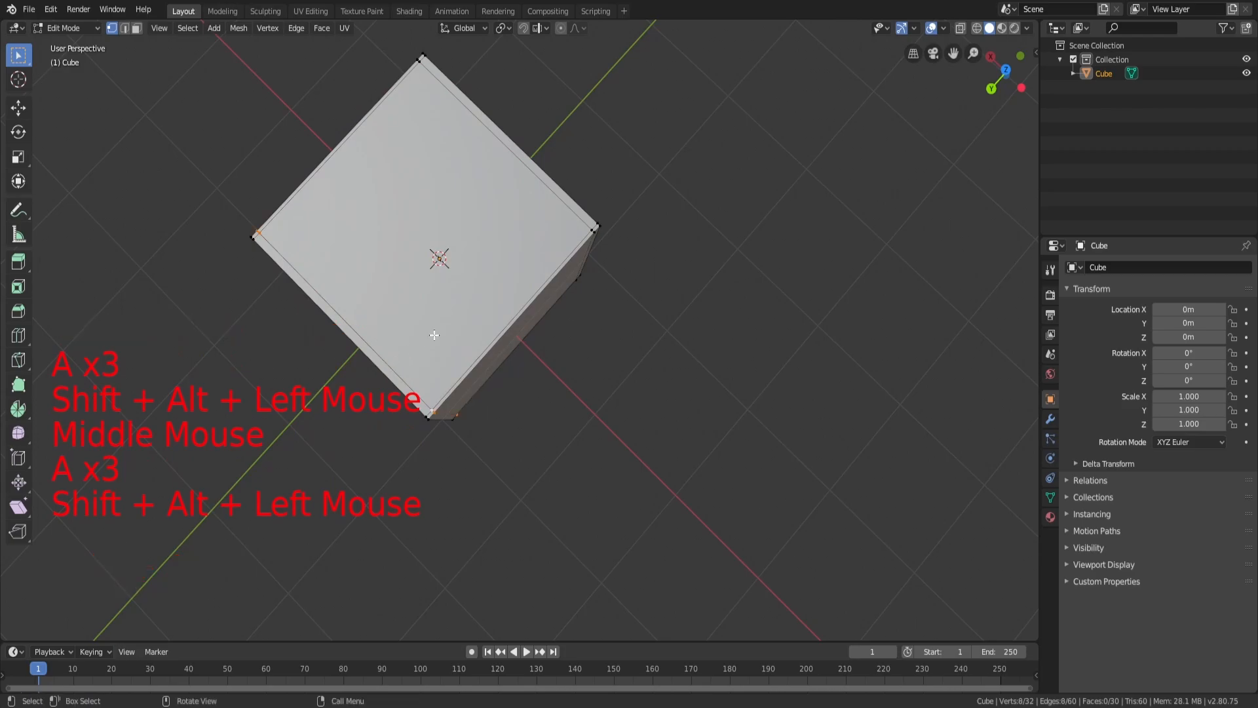
pyautogui.keyDown('alt'); pyautogui.keyDown('shift'); pyautogui.click(575, 200); pyautogui.keyUp('shift'); pyautogui.keyUp('alt')
pyautogui.press('s')
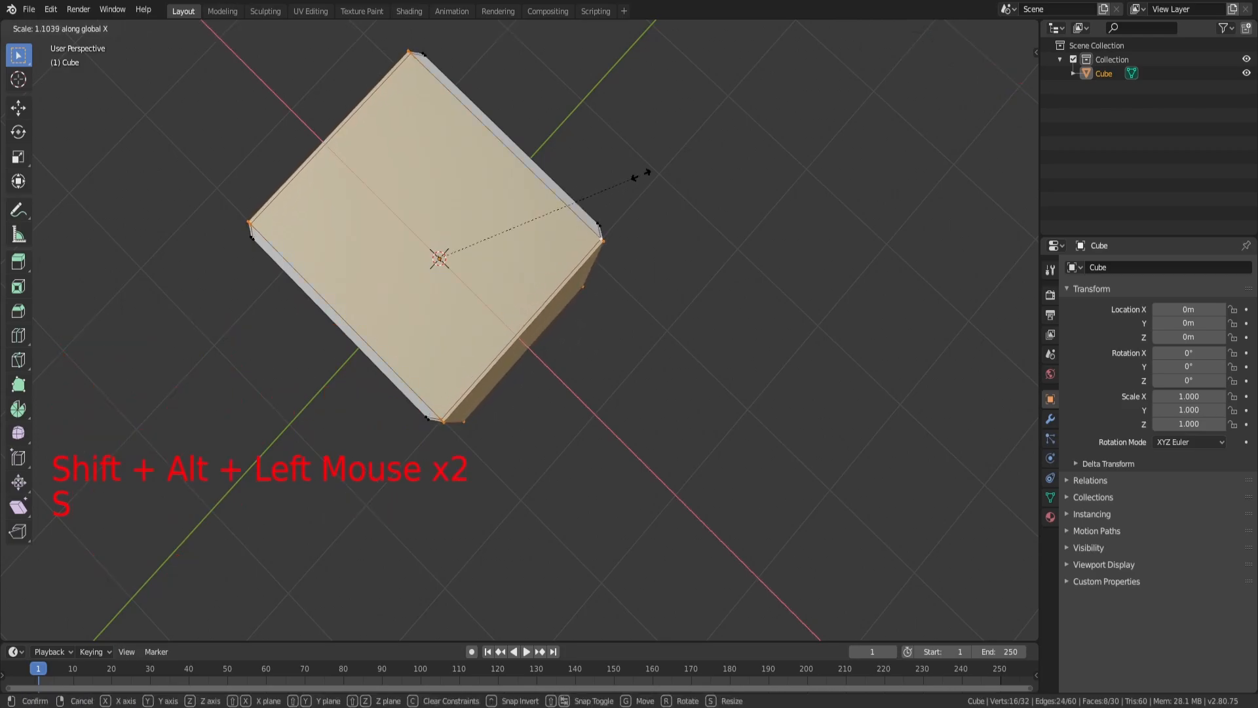
pyautogui.click(632, 191)
pyautogui.press('a')
pyautogui.press('a')
pyautogui.press('a')
# Switch to face select mode and select one large side face of the cube
pyautogui.moveTo(632, 191); pyautogui.dragTo(499, 308, button='middle')
pyautogui.press('a')
pyautogui.press('a')
pyautogui.press('a')
pyautogui.press('3')
pyautogui.click(455, 385)
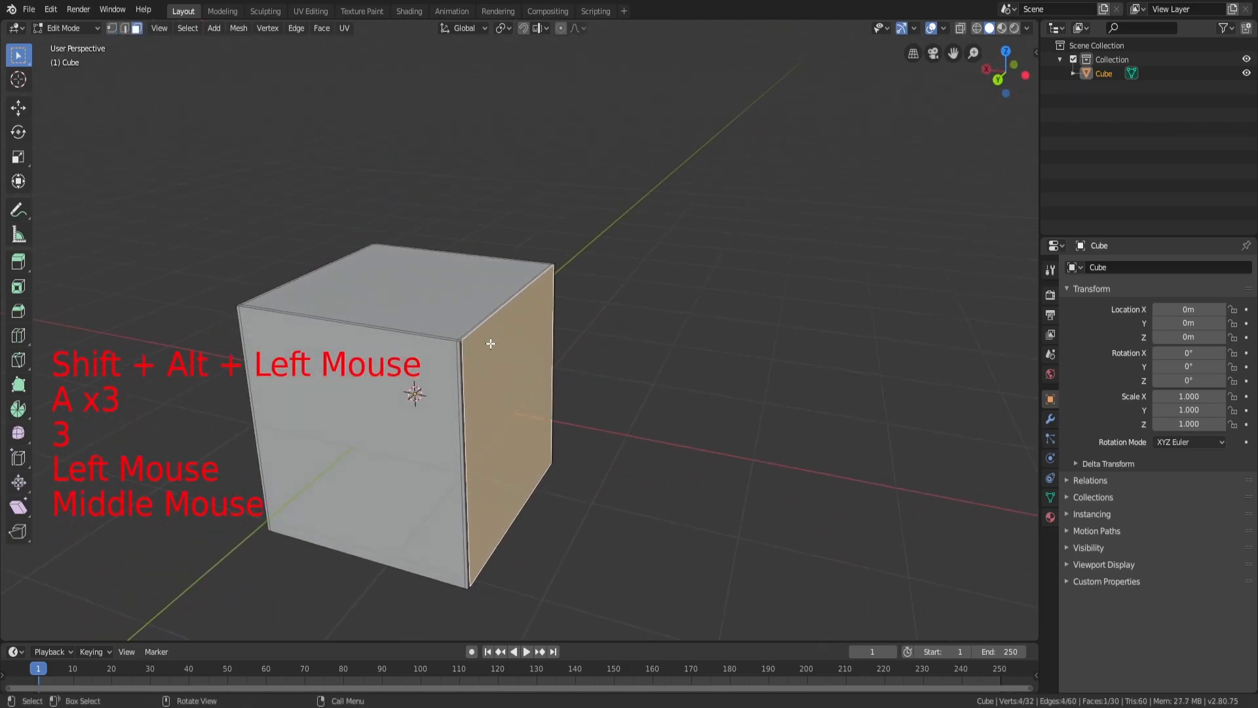
# Return to vertex select mode, clear the selection and loop-select the edges around the cube's side face
pyautogui.press('1')
pyautogui.press('a')
pyautogui.press('a')
pyautogui.press('a')
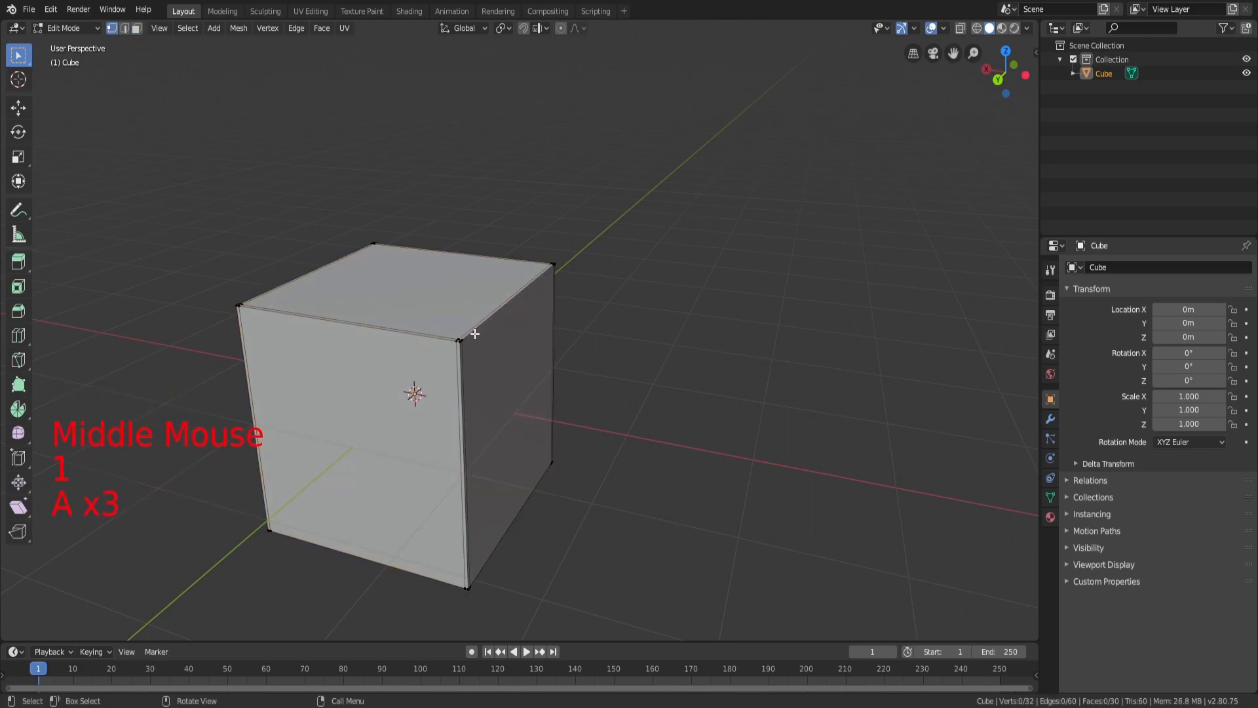
pyautogui.keyDown('alt'); pyautogui.keyDown('shift'); pyautogui.click(475, 333); pyautogui.keyUp('shift'); pyautogui.keyUp('alt')
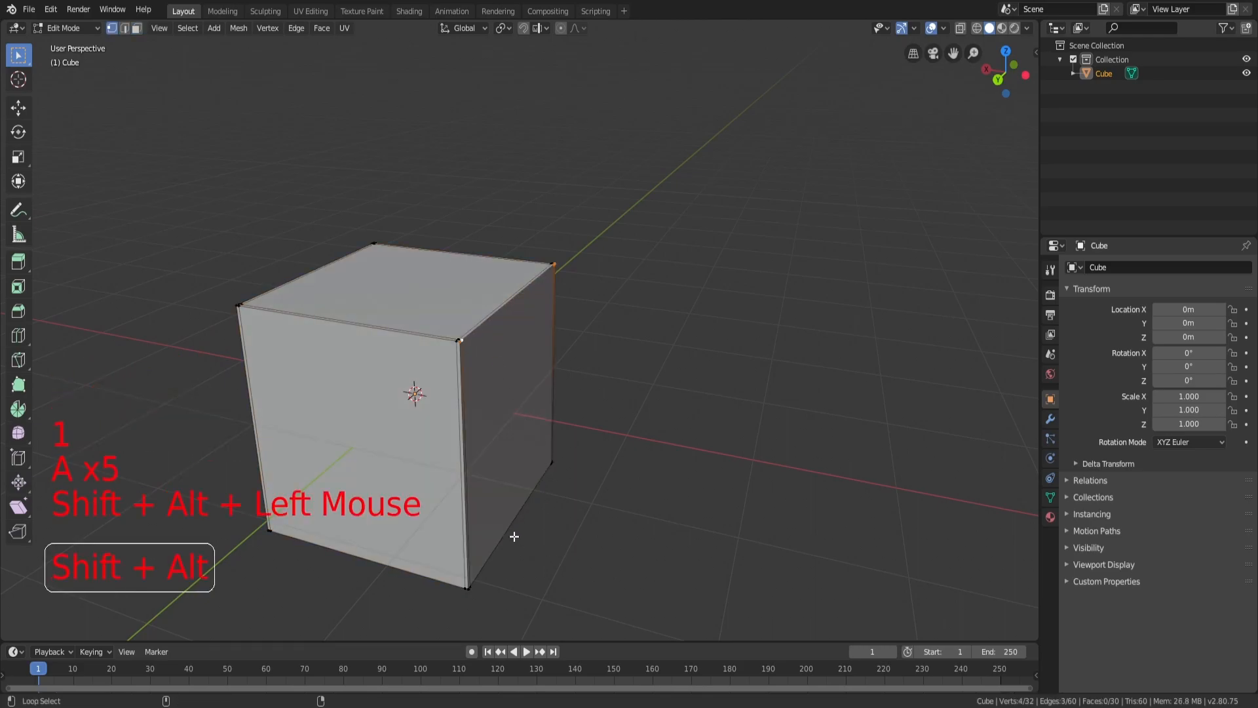
pyautogui.keyDown('alt'); pyautogui.keyDown('shift'); pyautogui.click(490, 540); pyautogui.keyUp('shift'); pyautogui.keyUp('alt')
pyautogui.moveTo(337, 365); pyautogui.dragTo(515, 424, button='middle')
pyautogui.keyDown('alt'); pyautogui.keyDown('shift'); pyautogui.click(494, 461); pyautogui.keyUp('shift'); pyautogui.keyUp('alt')
pyautogui.scroll(-2, 494, 460)
pyautogui.keyDown('alt'); pyautogui.keyDown('shift'); pyautogui.click(525, 525); pyautogui.keyUp('shift'); pyautogui.keyUp('alt')
pyautogui.moveTo(525, 525); pyautogui.dragTo(492, 518, button='middle')
pyautogui.keyDown('alt'); pyautogui.keyDown('shift'); pyautogui.click(492, 518); pyautogui.keyUp('shift'); pyautogui.keyUp('alt')
# Scale the selected edge loops near the cube's side edges
pyautogui.moveTo(600, 352); pyautogui.dragTo(807, 385, button='middle')
pyautogui.press('s')
pyautogui.press('Escape')
pyautogui.press('s')
pyautogui.click(701, 301)
pyautogui.press('a')
# Leave Edit Mode, inspect the cube in Object Mode and deselect it
pyautogui.press('Tab')
pyautogui.press('a')
pyautogui.press('a')
pyautogui.press('a')
pyautogui.scroll(4, 450, 343)
pyautogui.click(451, 344)
pyautogui.moveTo(451, 343); pyautogui.dragTo(483, 376, button='middle')
pyautogui.scroll(-3, 652, 333)
pyautogui.press('a')
pyautogui.press('a')
pyautogui.press('a')
pyautogui.scroll(2, 514, 332)
pyautogui.moveTo(514, 332); pyautogui.dragTo(674, 285, button='middle')
pyautogui.scroll(2, 687, 306)
pyautogui.scroll(1, 687, 305)
pyautogui.scroll(-8, 642, 314)
pyautogui.press('a')
pyautogui.press('a')
pyautogui.press('a')
# Select the cube, go back into Edit Mode and clear the vertex selection
pyautogui.click(616, 308)
pyautogui.scroll(3, 663, 276)
pyautogui.press('Tab')
pyautogui.press('a')
pyautogui.press('a')
pyautogui.press('a')
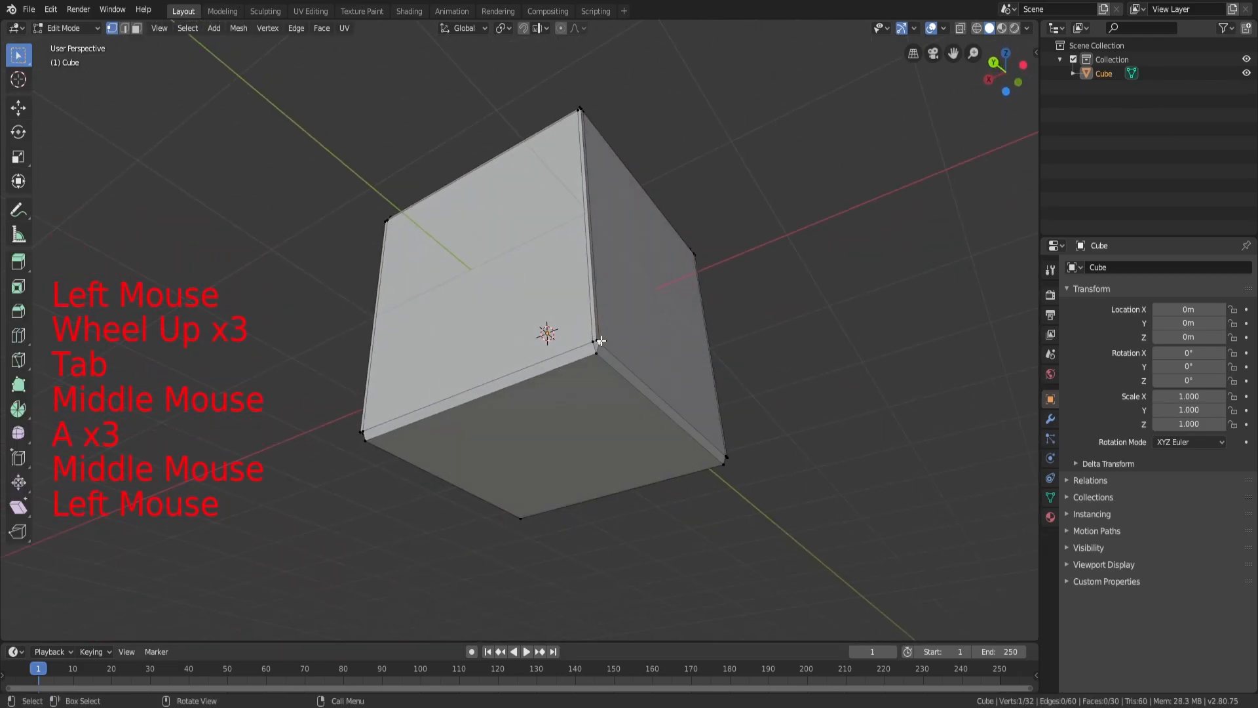
# Clear the vertex selection and pick the end vertices of one of the cube's vertical corner edges
pyautogui.moveTo(582, 114); pyautogui.dragTo(596, 222, button='middle')
pyautogui.press('a')
pyautogui.press('a')
pyautogui.press('a')
pyautogui.click(590, 441)
pyautogui.keyDown('shift'); pyautogui.moveTo(590, 441); pyautogui.dragTo(541, 411, button='middle'); pyautogui.keyUp('shift')
pyautogui.keyDown('shift'); pyautogui.scroll(2, 542, 411); pyautogui.keyUp('shift')
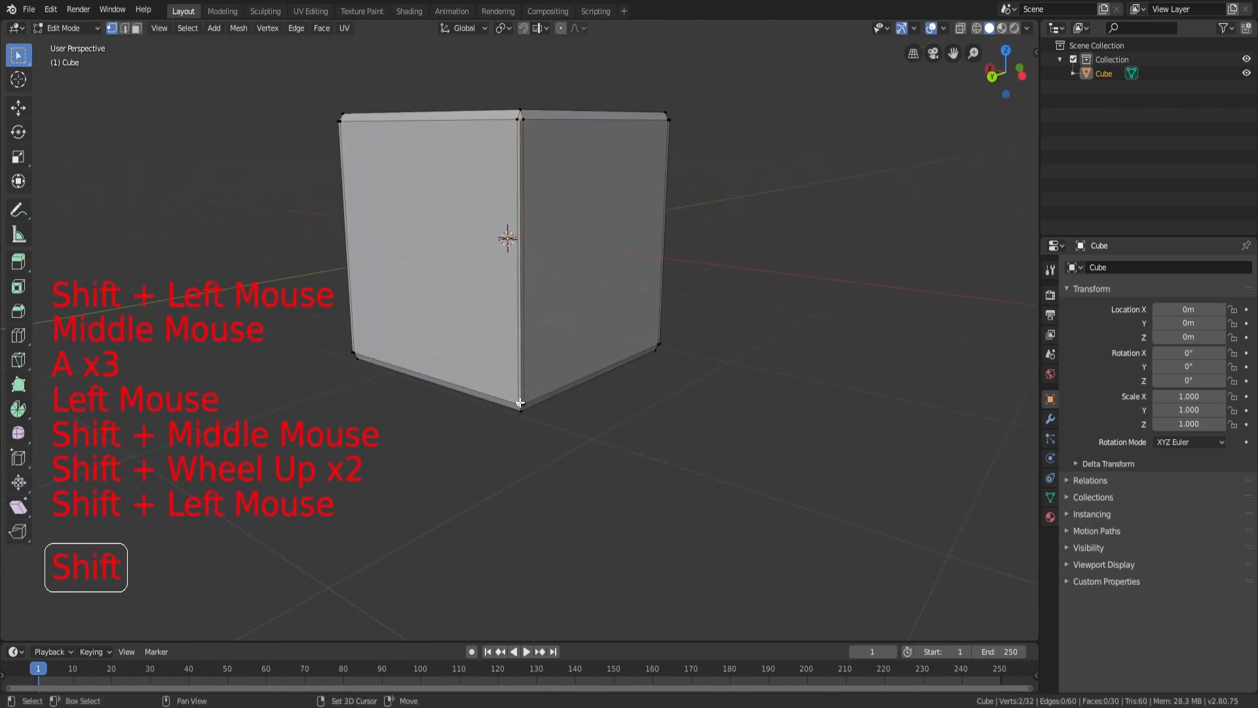
pyautogui.scroll(4, 527, 405)
pyautogui.click(533, 590)
pyautogui.click(533, 588)
# Complete the corner edge selection with its second end vertex and try scaling the edge
pyautogui.moveTo(533, 588); pyautogui.dragTo(517, 283, button='middle')
pyautogui.keyDown('shift'); pyautogui.click(390, 260); pyautogui.keyUp('shift')
pyautogui.moveTo(391, 261); pyautogui.dragTo(533, 275, button='middle')
pyautogui.scroll(-2, 533, 275)
pyautogui.press('s')
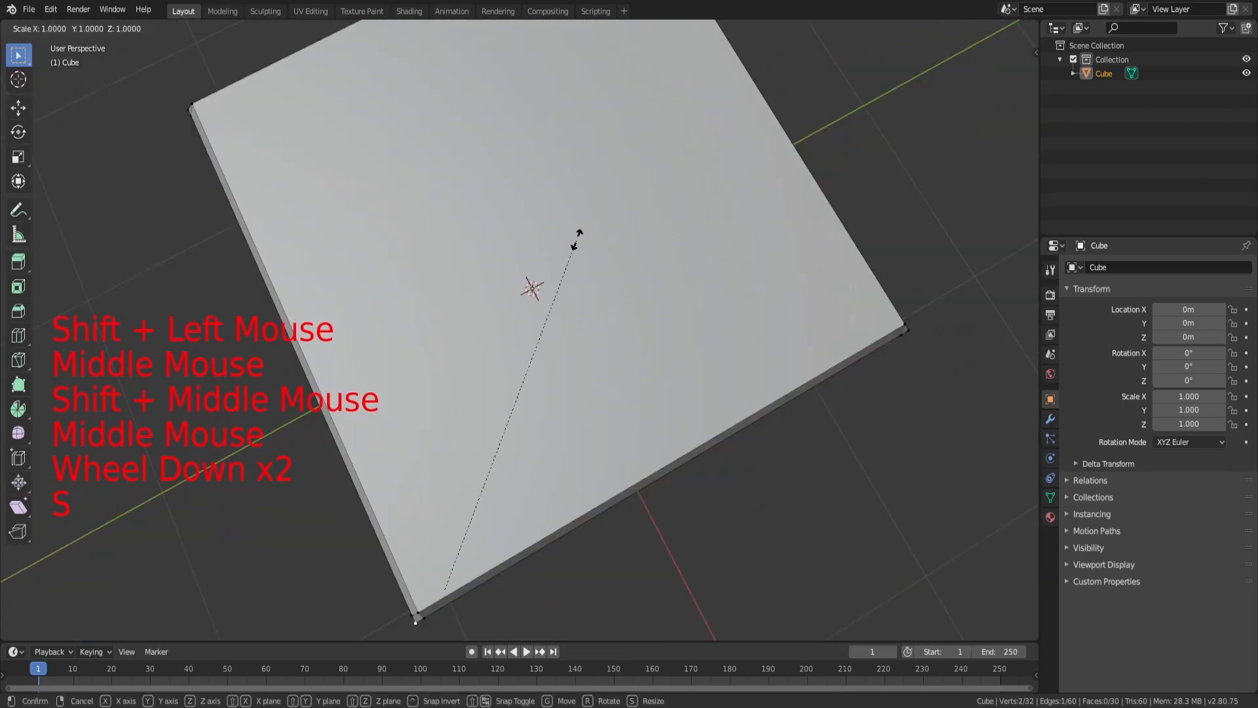
pyautogui.click(612, 272)
# Add the end vertices of matching vertical edges at the cube's other three corners to the selection
pyautogui.moveTo(612, 272); pyautogui.dragTo(567, 209, button='middle')
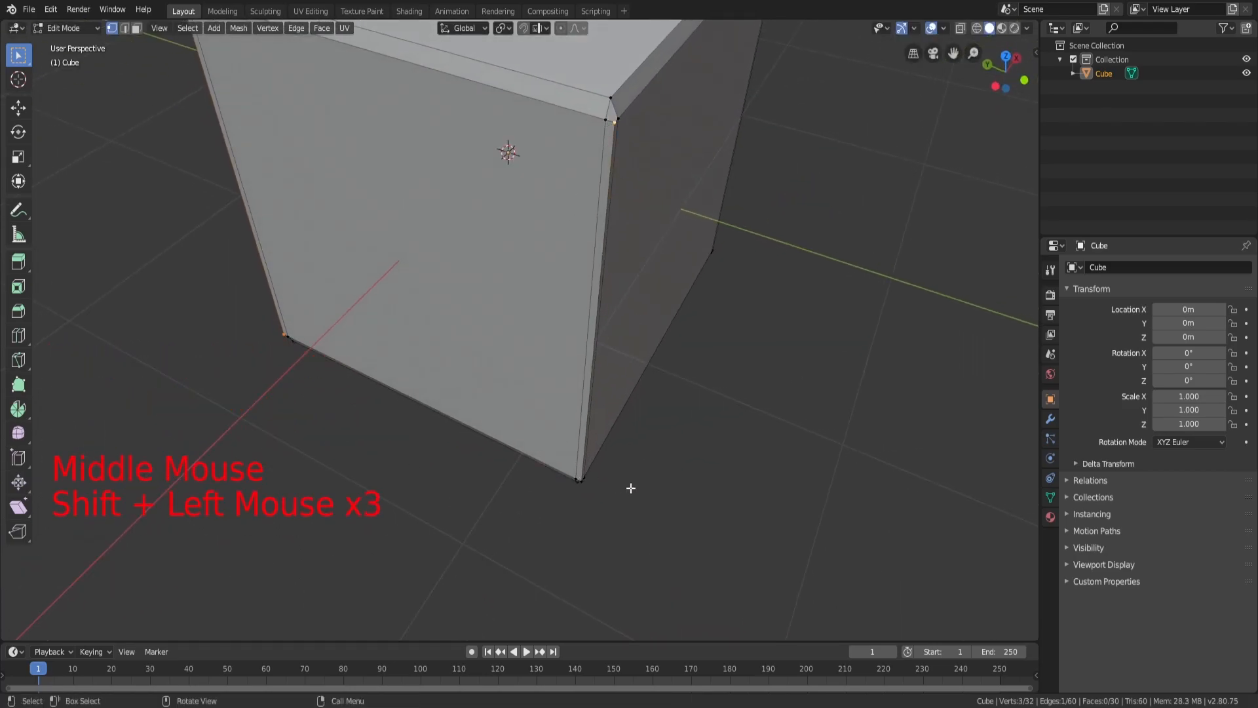
pyautogui.moveTo(629, 487); pyautogui.dragTo(556, 425, button='middle')
pyautogui.moveTo(680, 263); pyautogui.dragTo(634, 308, button='middle')
pyautogui.scroll(2, 602, 461)
pyautogui.scroll(-1, 633, 308)
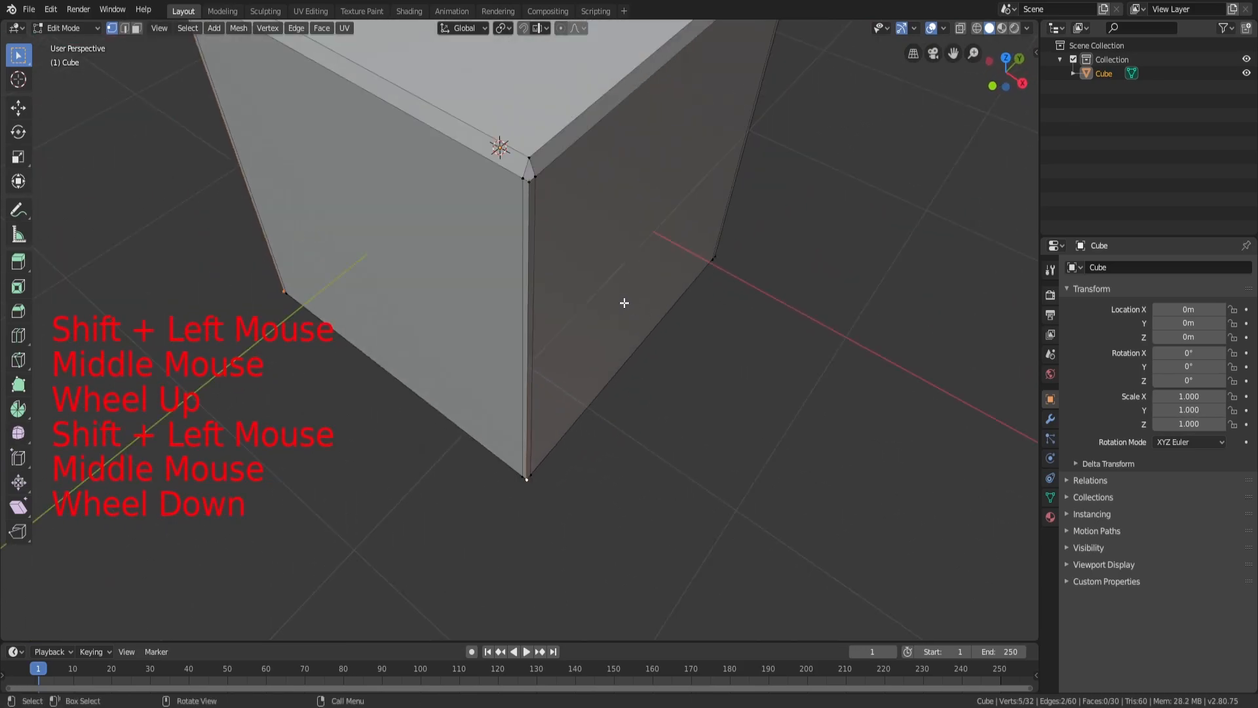
pyautogui.moveTo(695, 177); pyautogui.dragTo(564, 248, button='middle')
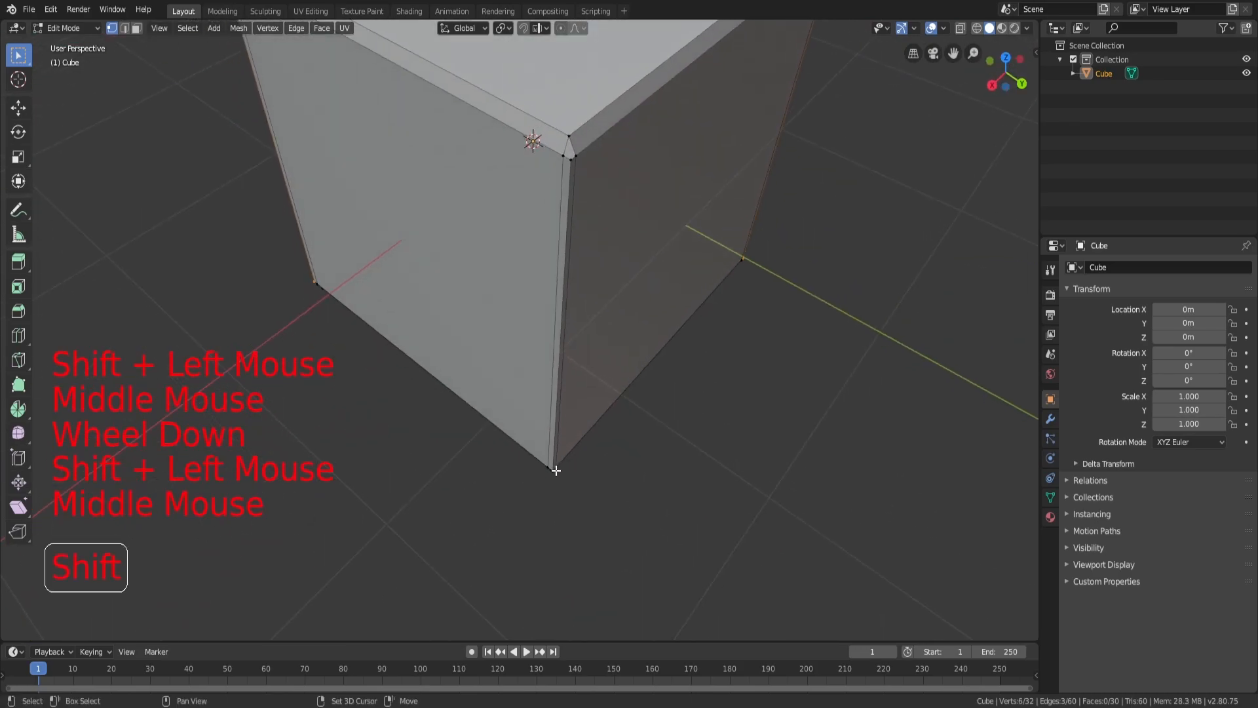
pyautogui.scroll(1, 557, 469)
pyautogui.moveTo(557, 469); pyautogui.dragTo(559, 426, button='middle')
pyautogui.scroll(1, 550, 401)
pyautogui.moveTo(544, 376); pyautogui.dragTo(596, 262, button='middle')
pyautogui.scroll(-2, 564, 373)
pyautogui.moveTo(564, 373); pyautogui.dragTo(601, 272, button='middle')
pyautogui.keyDown('shift'); pyautogui.click(529, 318); pyautogui.keyUp('shift')
pyautogui.scroll(-1, 686, 267)
# Scale the four selected corner edges slightly, including along the global X and Y axes
pyautogui.moveTo(686, 266); pyautogui.dragTo(777, 175, button='middle')
pyautogui.press('s')
pyautogui.press('Escape')
pyautogui.press('s')
pyautogui.click(720, 193)
pyautogui.press('s')
pyautogui.press('x')
pyautogui.press('s')
pyautogui.press('y')
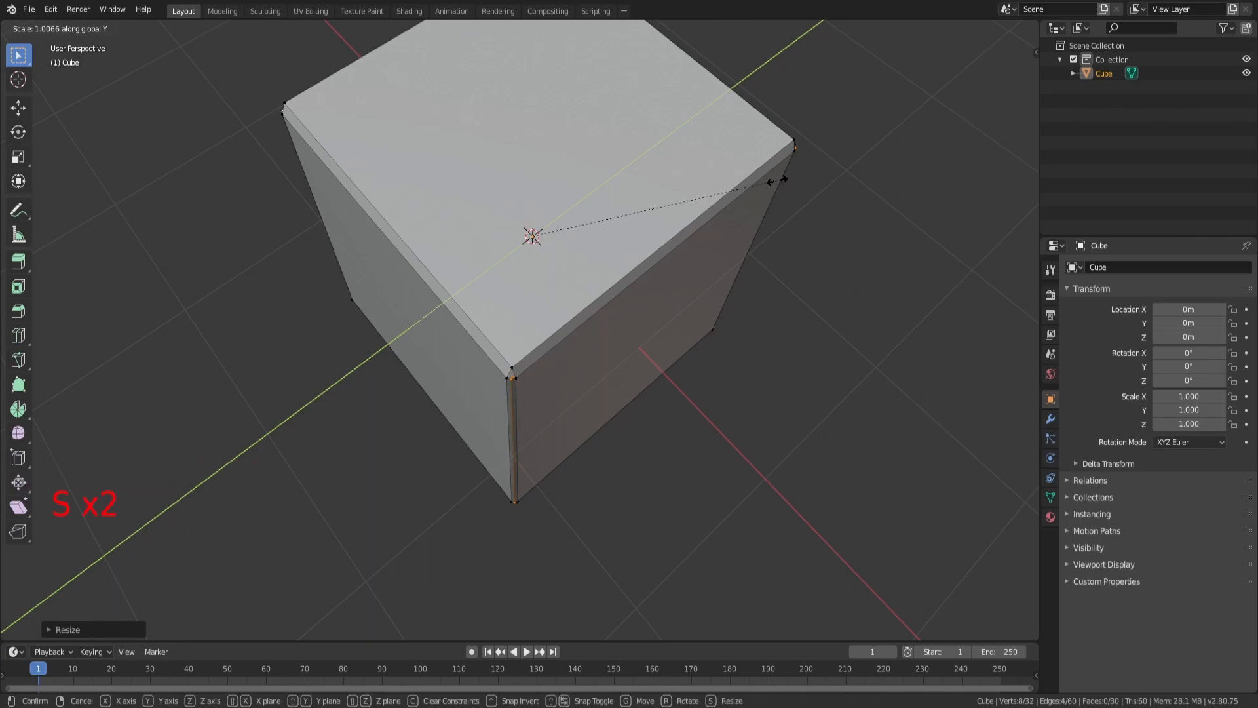
pyautogui.click(777, 180)
# Clear the vertex selection, leave Edit Mode and deselect the cube
pyautogui.press('a')
pyautogui.press('a')
pyautogui.press('a')
pyautogui.press('Tab')
pyautogui.moveTo(777, 179); pyautogui.dragTo(635, 147, button='middle')
pyautogui.scroll(-4, 705, 230)
pyautogui.press('a')
pyautogui.press('a')
pyautogui.press('a')
pyautogui.scroll(-2, 634, 147)
# Select the cube again and re-enter Edit Mode with nothing selected
pyautogui.click(554, 236)
pyautogui.moveTo(603, 196); pyautogui.dragTo(672, 218, button='middle')
pyautogui.click(673, 218)
pyautogui.scroll(1, 585, 260)
pyautogui.press('Tab')
pyautogui.scroll(2, 585, 260)
pyautogui.moveTo(585, 259); pyautogui.dragTo(571, 314, button='middle')
pyautogui.press('a')
pyautogui.press('a')
pyautogui.press('a')
# Select the cube's top face in face select mode and try moving it along the global Z axis
pyautogui.press('3')
pyautogui.click(540, 211)
pyautogui.moveTo(539, 211); pyautogui.dragTo(692, 154, button='middle')
pyautogui.press('g')
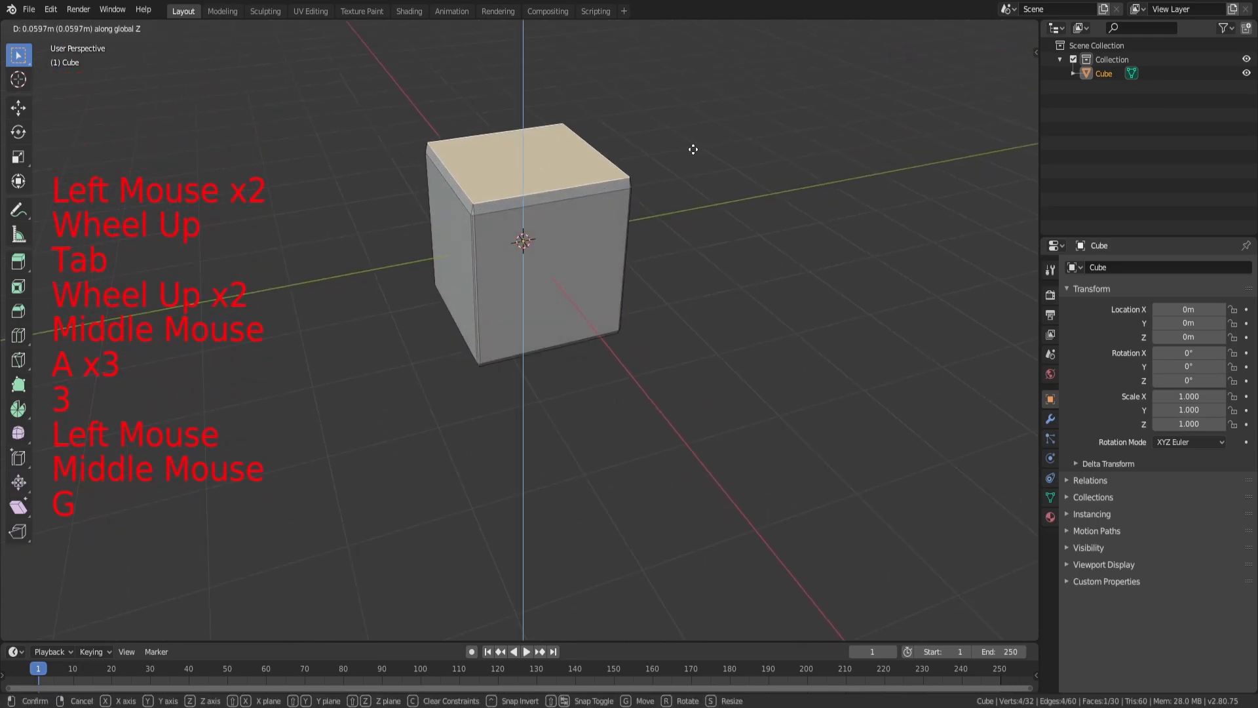
pyautogui.press('Escape')
# Return to Object Mode and deselect the cube
pyautogui.press('a')
pyautogui.press('Tab')
pyautogui.scroll(-2, 681, 190)
pyautogui.press('a')
pyautogui.press('a')
pyautogui.press('a')
pyautogui.press('a')
pyautogui.press('a')
pyautogui.scroll(-1, 677, 198)
# Examine the cube's narrow bevelled edges from several angles and distances
pyautogui.moveTo(677, 198); pyautogui.dragTo(462, 289, button='middle')
pyautogui.scroll(-3, 699, 203)
pyautogui.press('a')
pyautogui.press('a')
pyautogui.press('a')
pyautogui.scroll(7, 674, 242)
pyautogui.moveTo(509, 192); pyautogui.dragTo(523, 216, button='middle')
pyautogui.scroll(-4, 454, 236)
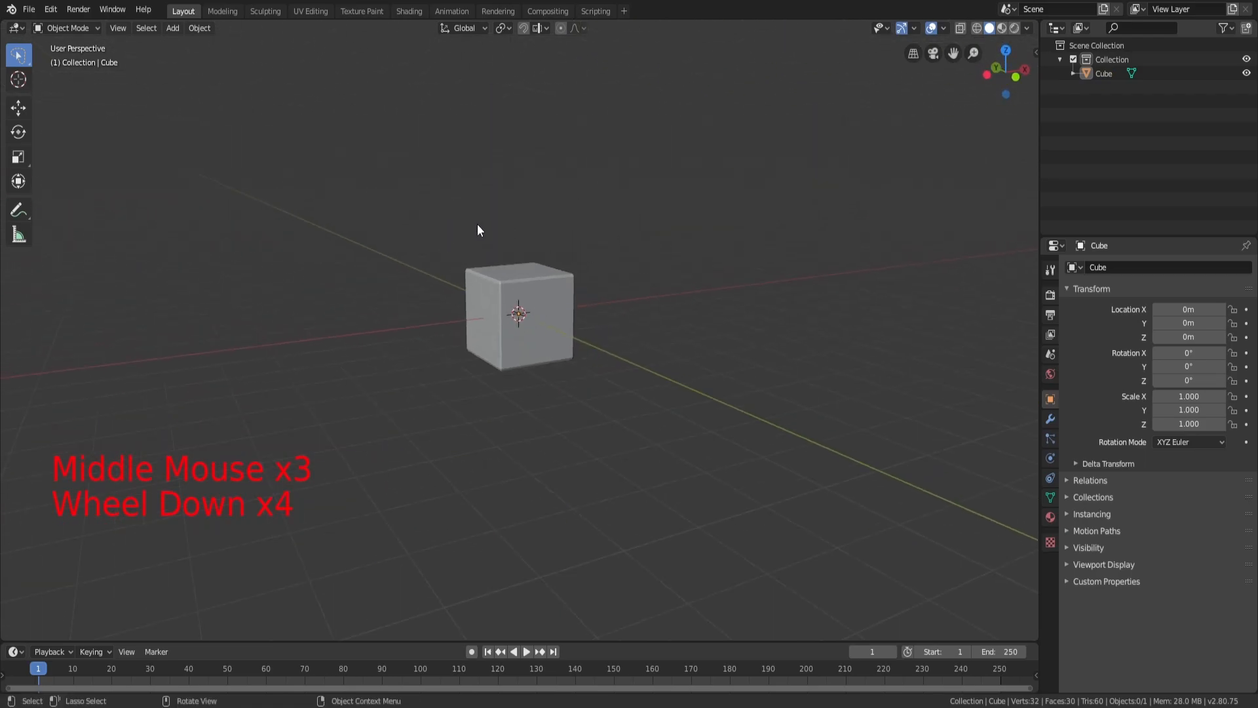
pyautogui.scroll(3, 521, 275)
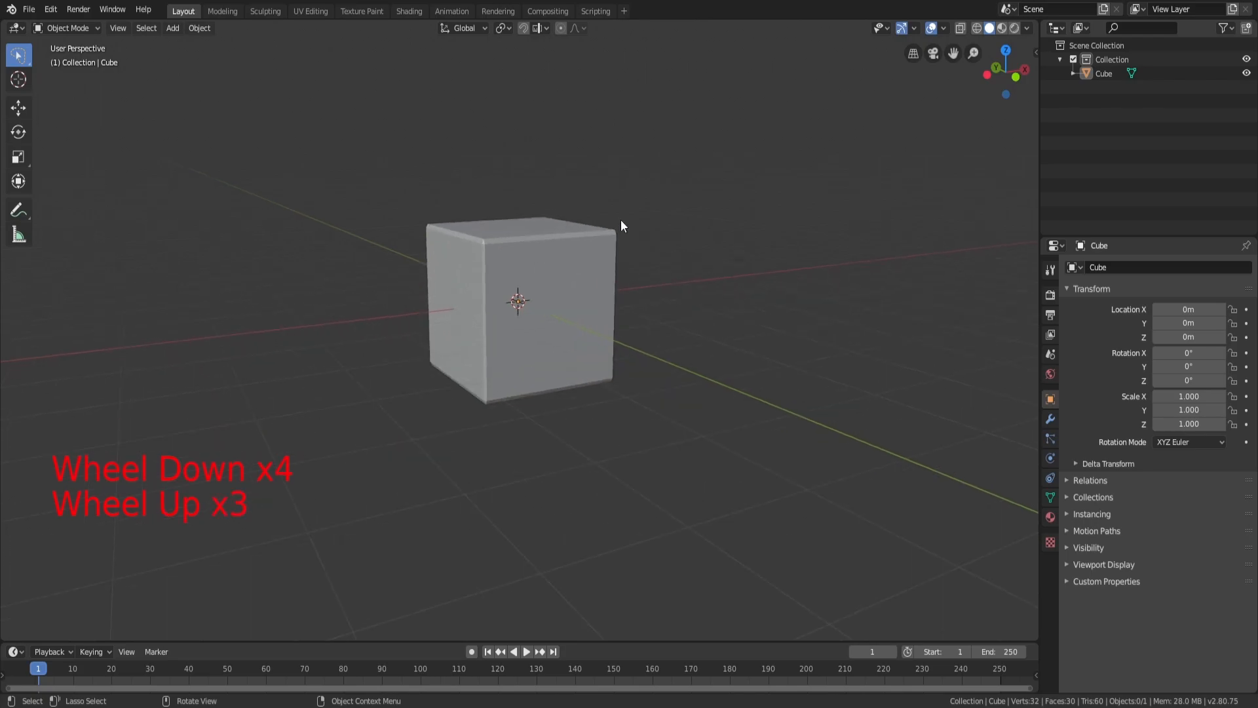
# Deselect everything, add a UV sphere and move it along the Y axis to about -3.52 m
pyautogui.click(611, 330)
pyautogui.moveTo(623, 240); pyautogui.dragTo(688, 314, button='middle')
pyautogui.press('a')
pyautogui.press('a')
pyautogui.press('a')
pyautogui.moveTo(688, 314)
pyautogui.mouseDown(button='middle')
pyautogui.moveTo(623, 316)
pyautogui.moveTo(688, 291)
pyautogui.mouseUp(button='middle')
pyautogui.hotkey('shift', 'a')
pyautogui.moveTo(685, 287)
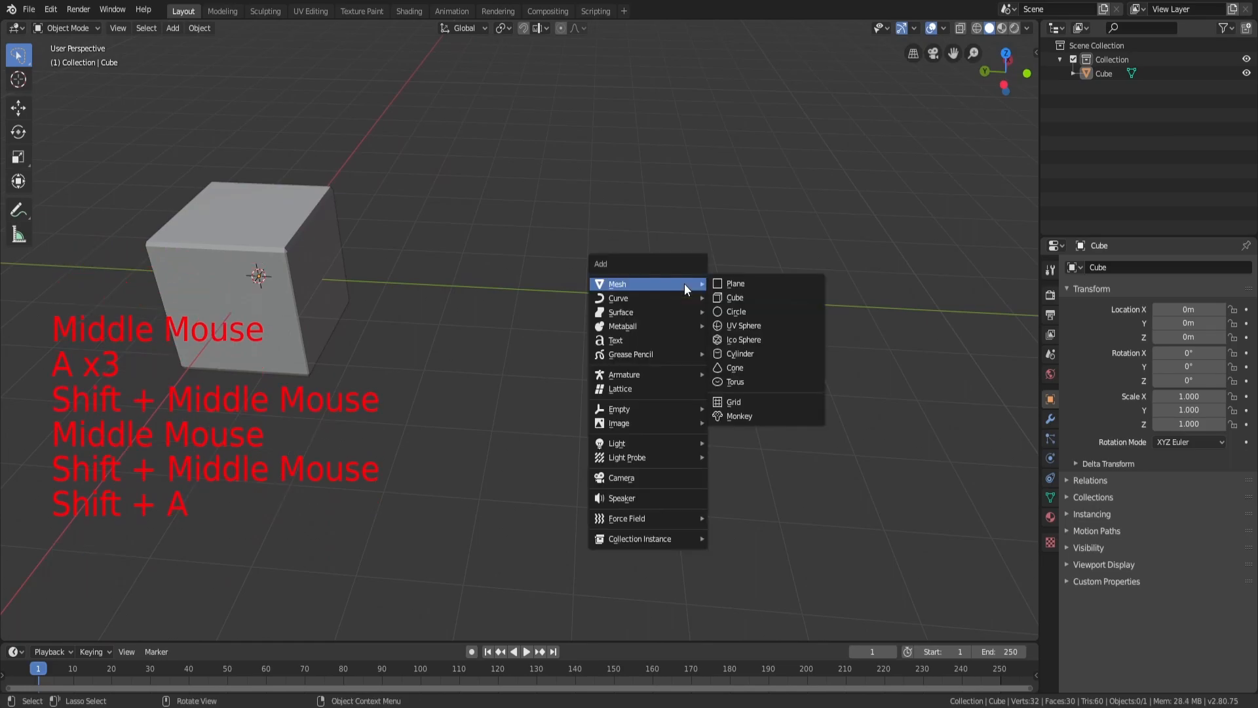
pyautogui.click(737, 325)
pyautogui.scroll(-2, 736, 324)
pyautogui.press('g')
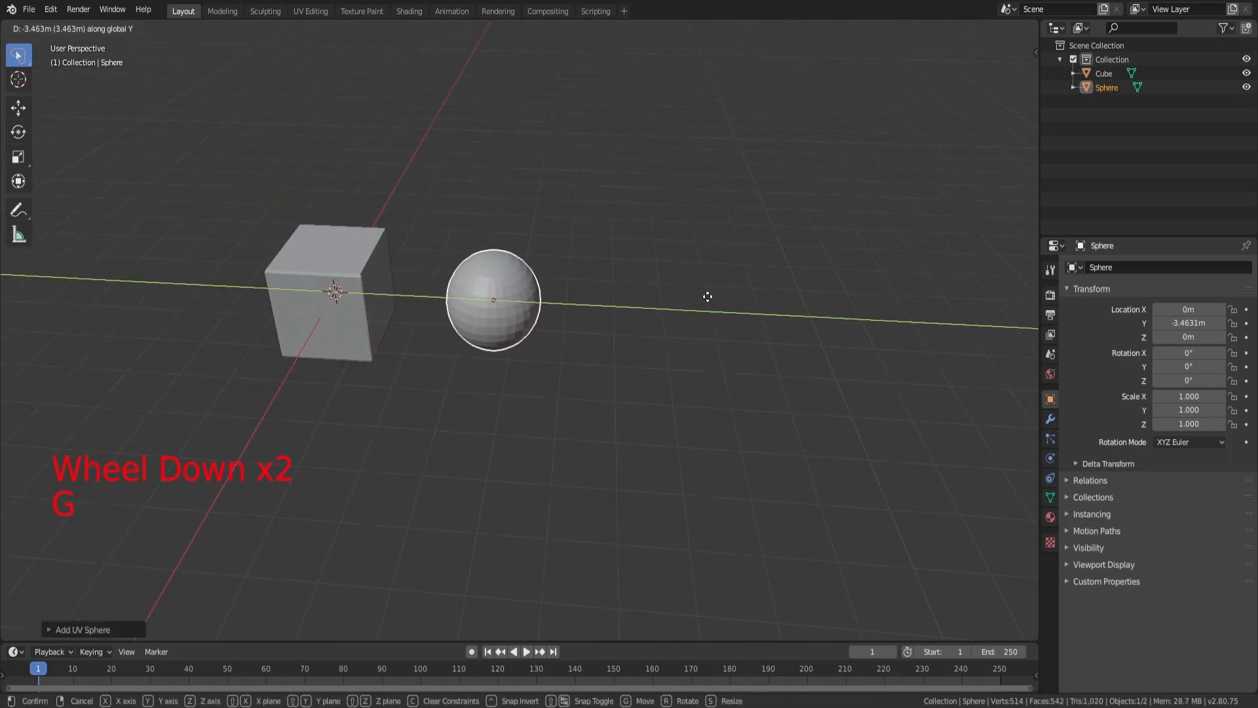
pyautogui.middleClick(706, 300)
pyautogui.scroll(3, 585, 271)
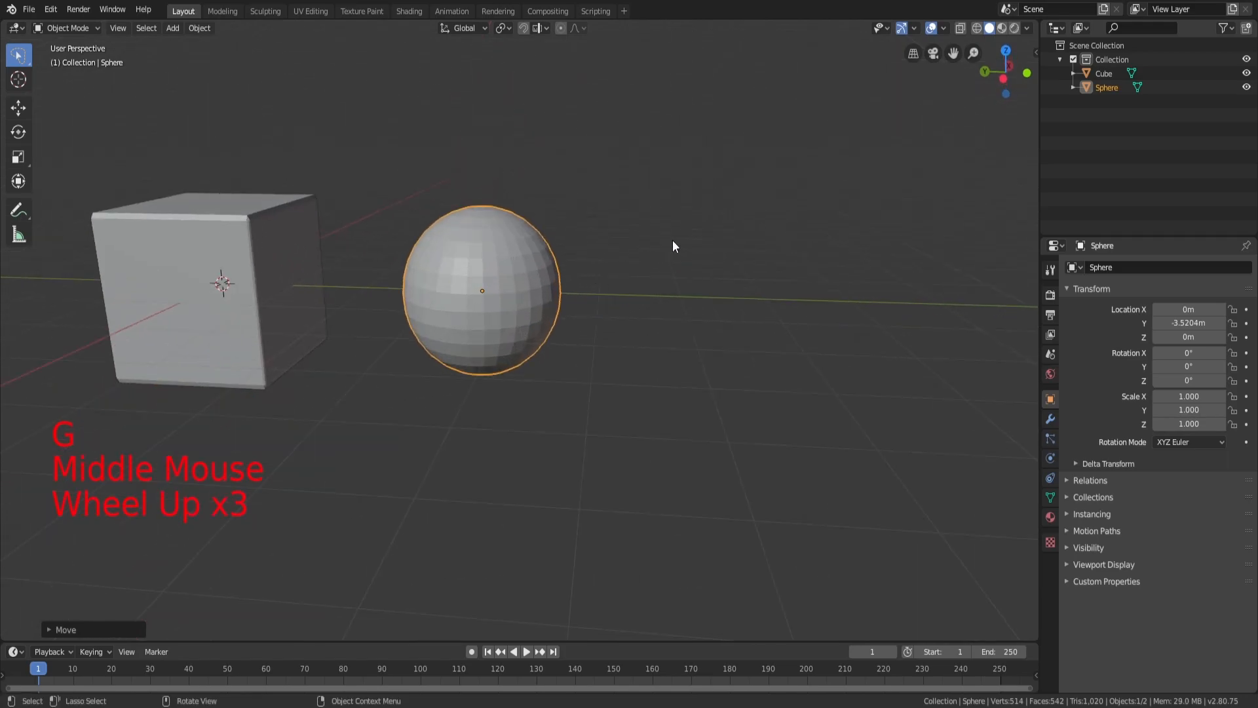
# Scale the sphere into a flattened ellipsoid of about 0.588 on X, 1.424 on Y and 0.66 on Z
pyautogui.press('s')
pyautogui.press('z')
pyautogui.click(610, 241)
pyautogui.moveTo(639, 239); pyautogui.dragTo(686, 227, button='middle')
pyautogui.press('s')
pyautogui.press('x')
pyautogui.press('y')
pyautogui.click(794, 228)
pyautogui.moveTo(556, 256); pyautogui.dragTo(692, 317, button='middle')
pyautogui.press('s')
pyautogui.press('x')
pyautogui.click(601, 314)
# Deselect the flattened sphere and examine its shape beside the cube
pyautogui.press('a')
pyautogui.press('a')
pyautogui.press('a')
pyautogui.moveTo(611, 313); pyautogui.dragTo(508, 274, button='middle')
pyautogui.click(509, 274)
pyautogui.scroll(-3, 648, 262)
pyautogui.click(687, 258)
pyautogui.moveTo(687, 258); pyautogui.dragTo(494, 341, button='middle')
pyautogui.scroll(1, 551, 289)
pyautogui.click(519, 310)
pyautogui.rightClick(519, 311)
pyautogui.click(297, 207)
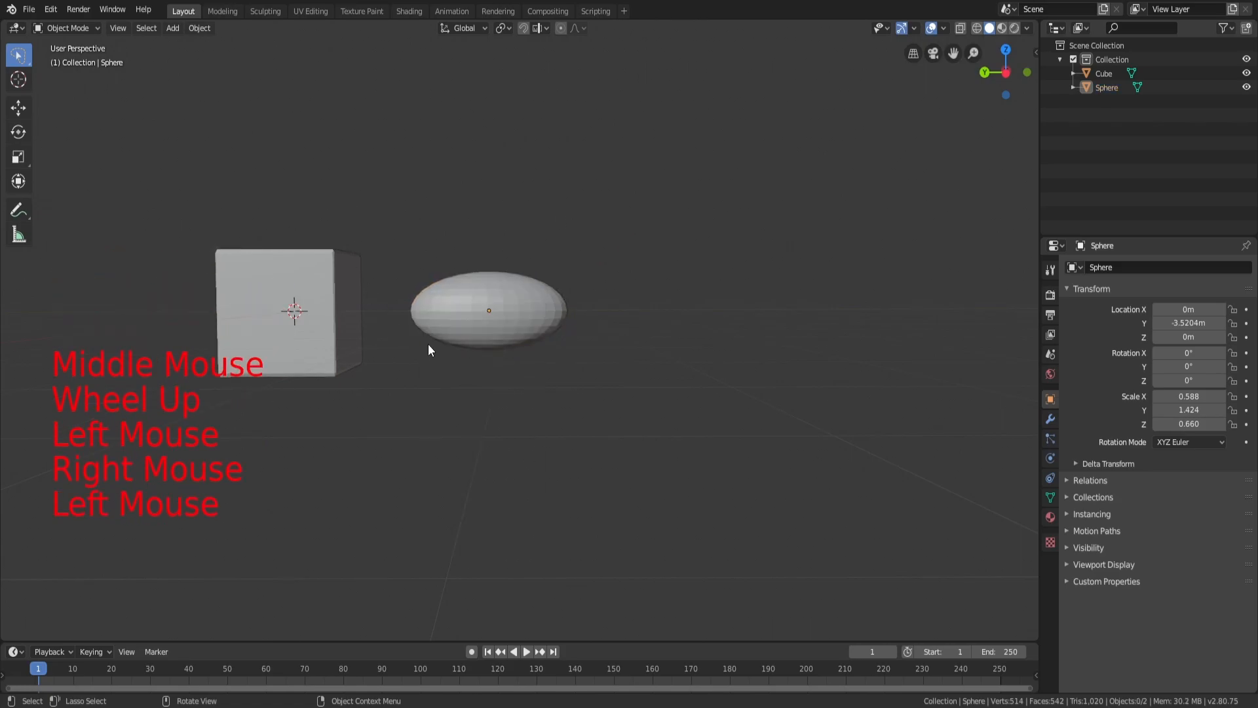
# Duplicate the flattened sphere and place the copy about 0.72 m higher along the Z axis
pyautogui.keyDown('shift'); pyautogui.moveTo(424, 332); pyautogui.dragTo(553, 324, button='middle'); pyautogui.keyUp('shift')
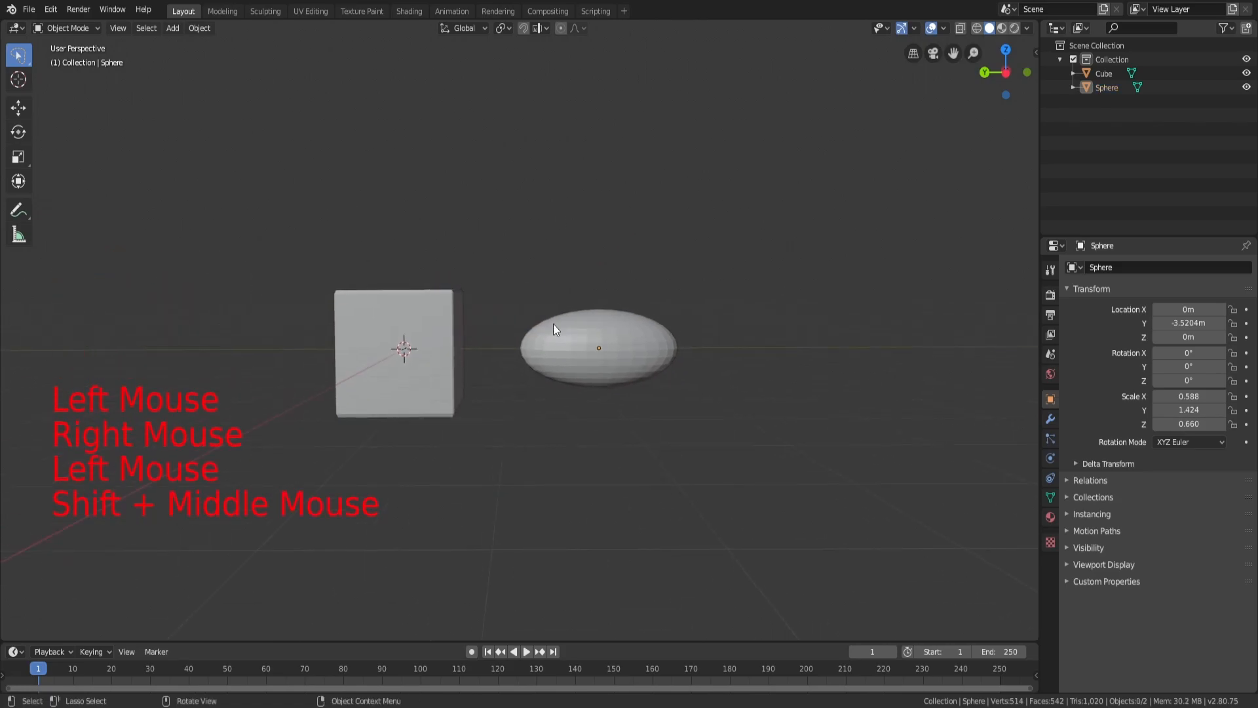
pyautogui.click(602, 333)
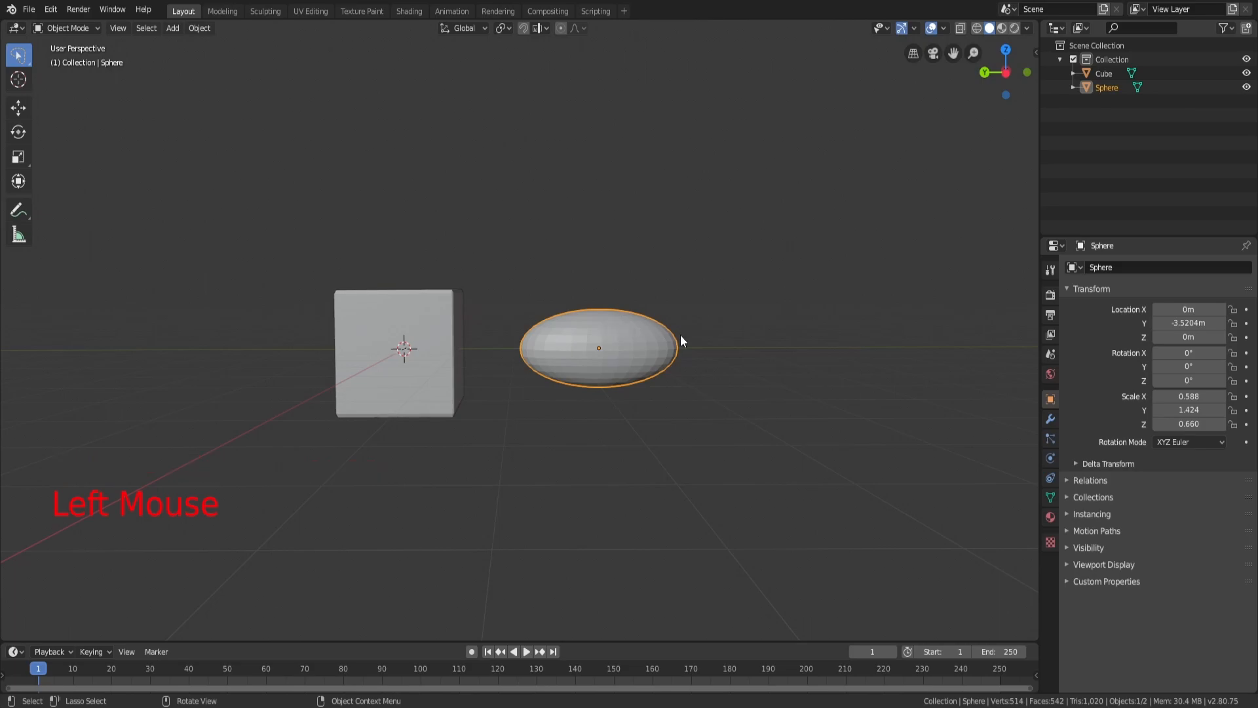
pyautogui.hotkey('shift', 'd')
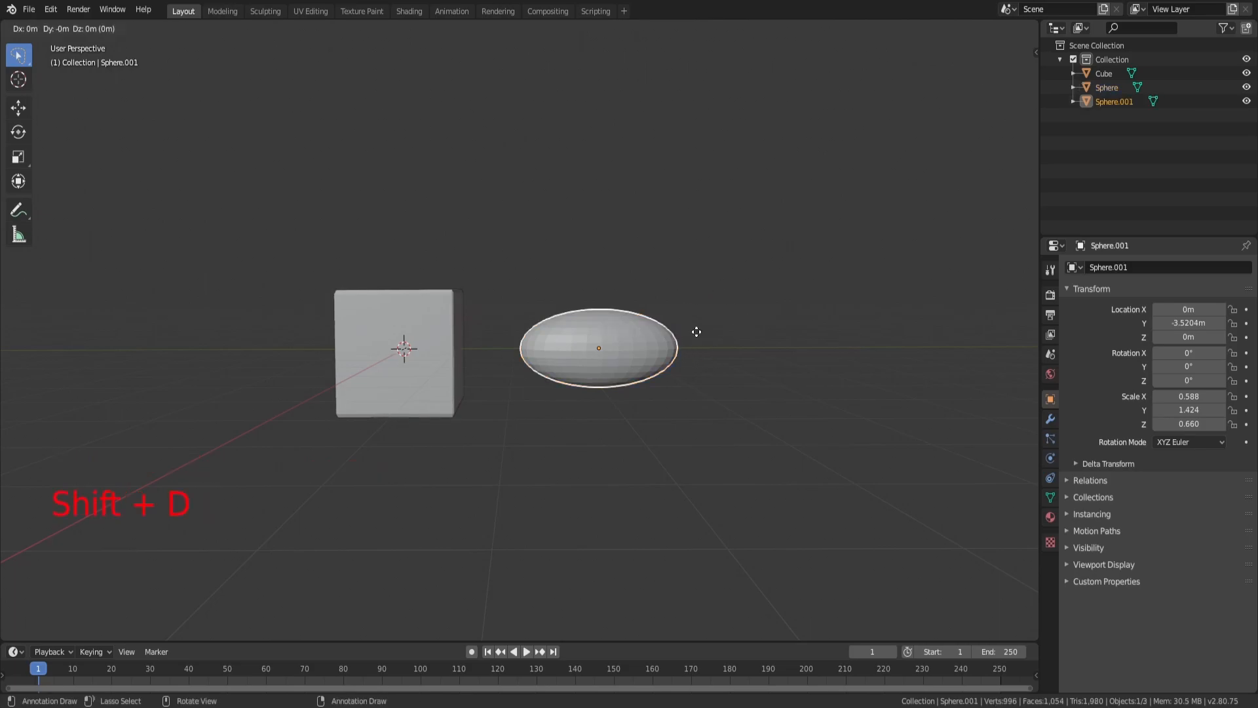
pyautogui.press('z')
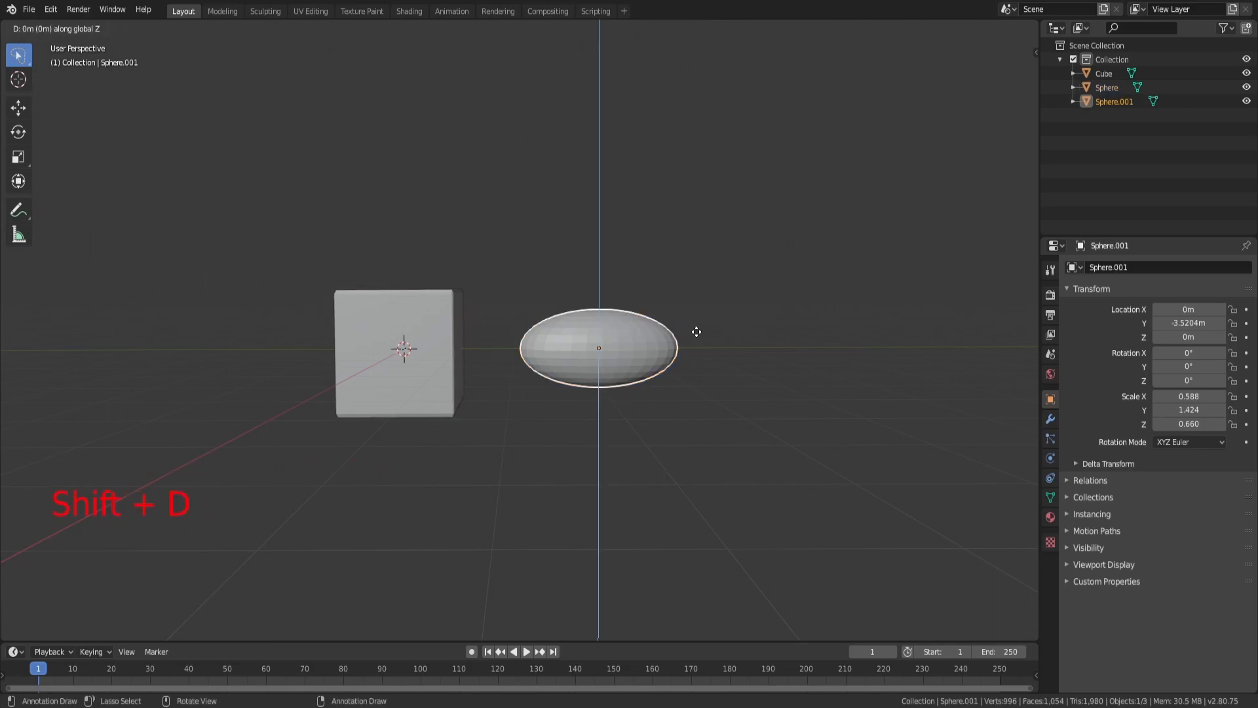
pyautogui.click(713, 281)
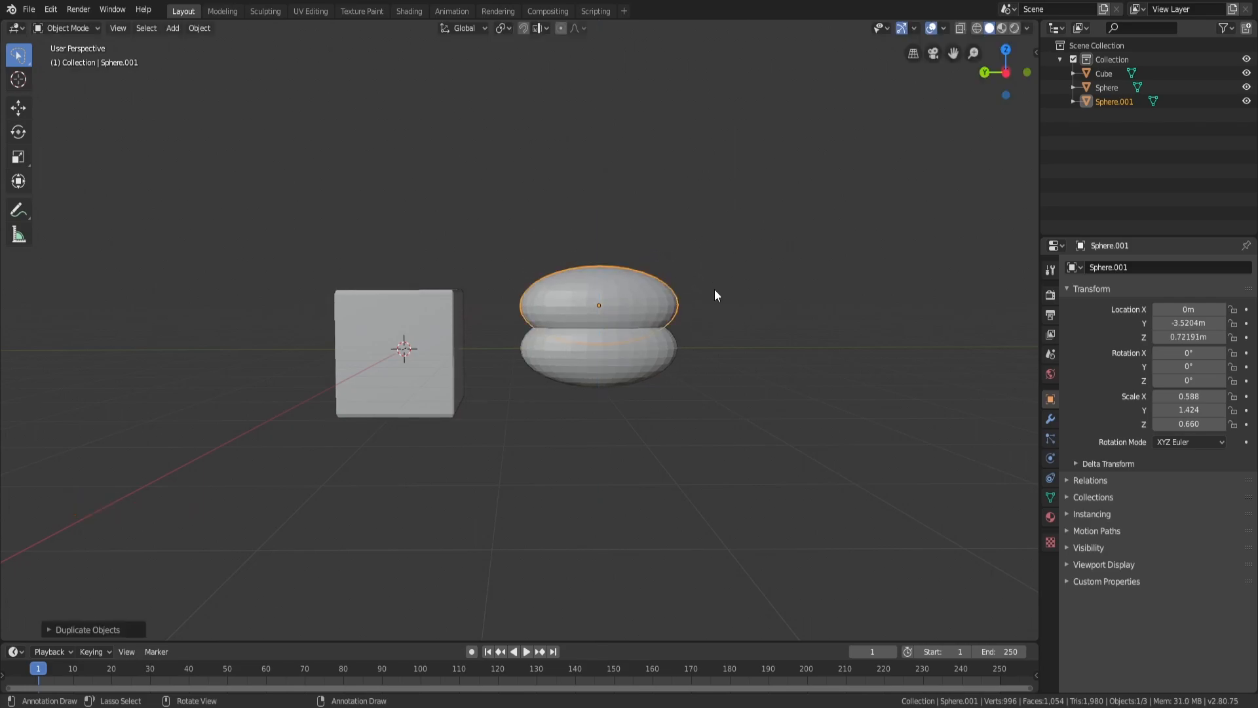
# Narrow the upper sphere copy along the Y axis to a scale of about 1.038
pyautogui.scroll(2, 795, 250)
pyautogui.press('s')
pyautogui.rightClick(747, 258)
pyautogui.moveTo(748, 260); pyautogui.dragTo(827, 340, button='middle')
pyautogui.press('s')
pyautogui.press('y')
pyautogui.click(748, 349)
# Lower the sphere copy along the Z axis to about 0.6 m and deselect it
pyautogui.moveTo(748, 348); pyautogui.dragTo(649, 234, button='middle')
pyautogui.press('g')
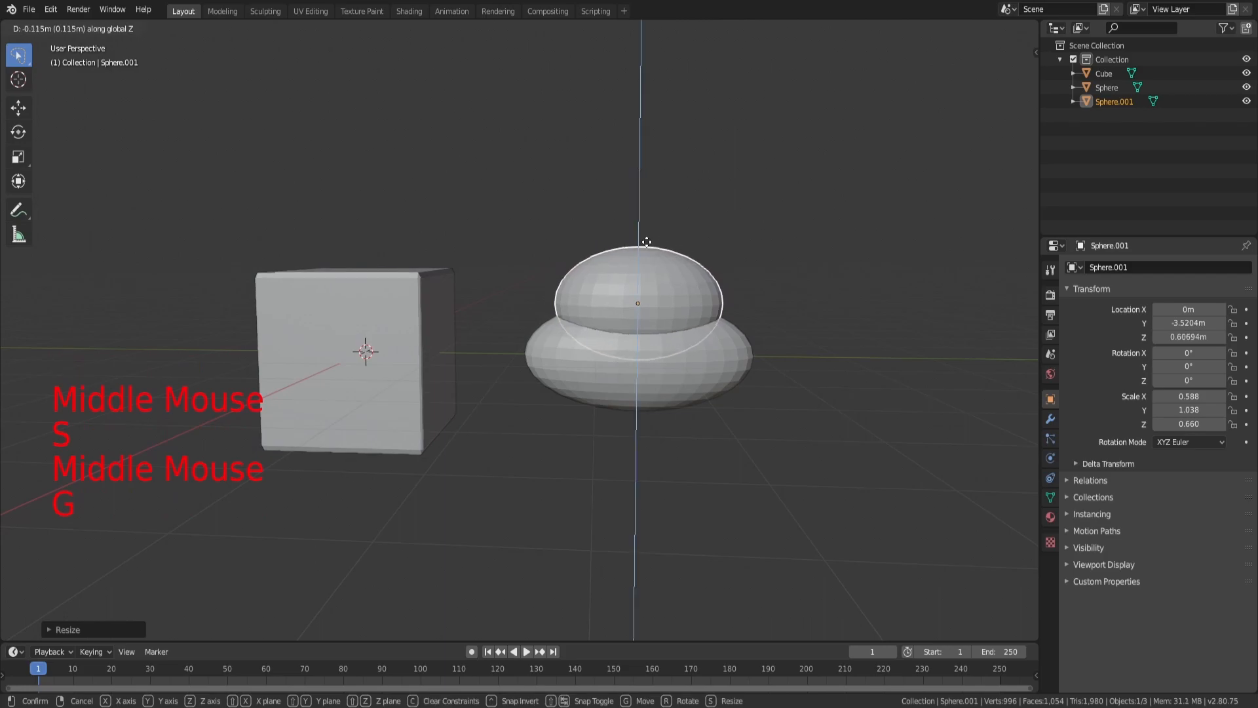
pyautogui.click(651, 246)
pyautogui.press('a')
pyautogui.press('a')
pyautogui.press('a')
pyautogui.press('Tab')
pyautogui.press('Tab')
pyautogui.press('Tab')
pyautogui.press('a')
pyautogui.press('a')
pyautogui.scroll(-3, 715, 336)
# Delete the upper sphere copy and the original flattened sphere
pyautogui.click(713, 315)
pyautogui.moveTo(713, 316); pyautogui.dragTo(612, 342, button='middle')
pyautogui.scroll(2, 612, 342)
pyautogui.click(599, 343)
pyautogui.press('x')
pyautogui.click(594, 387)
pyautogui.press('x')
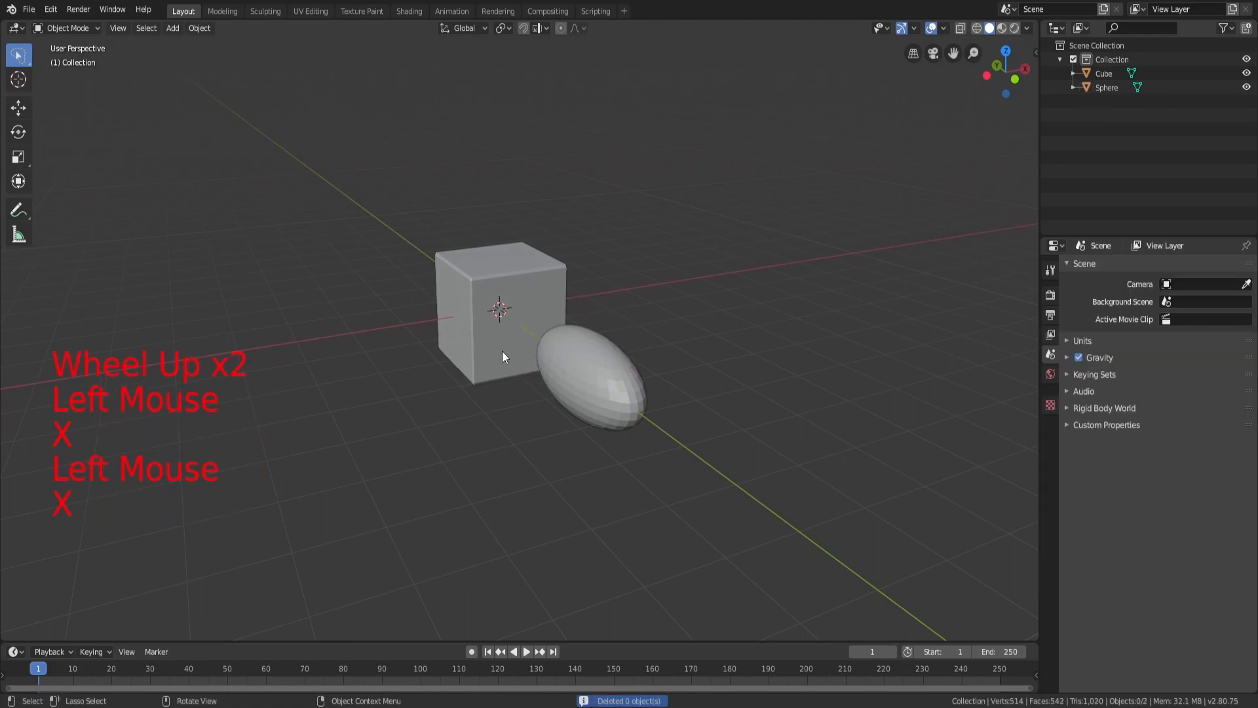
pyautogui.doubleClick(578, 363)
pyautogui.press('x')
# Examine the cube's bevelled top edge up close with nothing selected
pyautogui.moveTo(577, 363); pyautogui.dragTo(658, 336, button='middle')
pyautogui.press('a')
pyautogui.press('a')
pyautogui.press('a')
pyautogui.keyDown('shift'); pyautogui.scroll(1, 550, 351); pyautogui.keyUp('shift')
pyautogui.moveTo(551, 352)
pyautogui.keyDown('shift'); pyautogui.mouseDown(button='middle')
pyautogui.moveTo(812, 356)
pyautogui.moveTo(787, 386)
pyautogui.moveTo(528, 357)
pyautogui.mouseUp(button='middle'); pyautogui.keyUp('shift')
pyautogui.scroll(5, 812, 357)
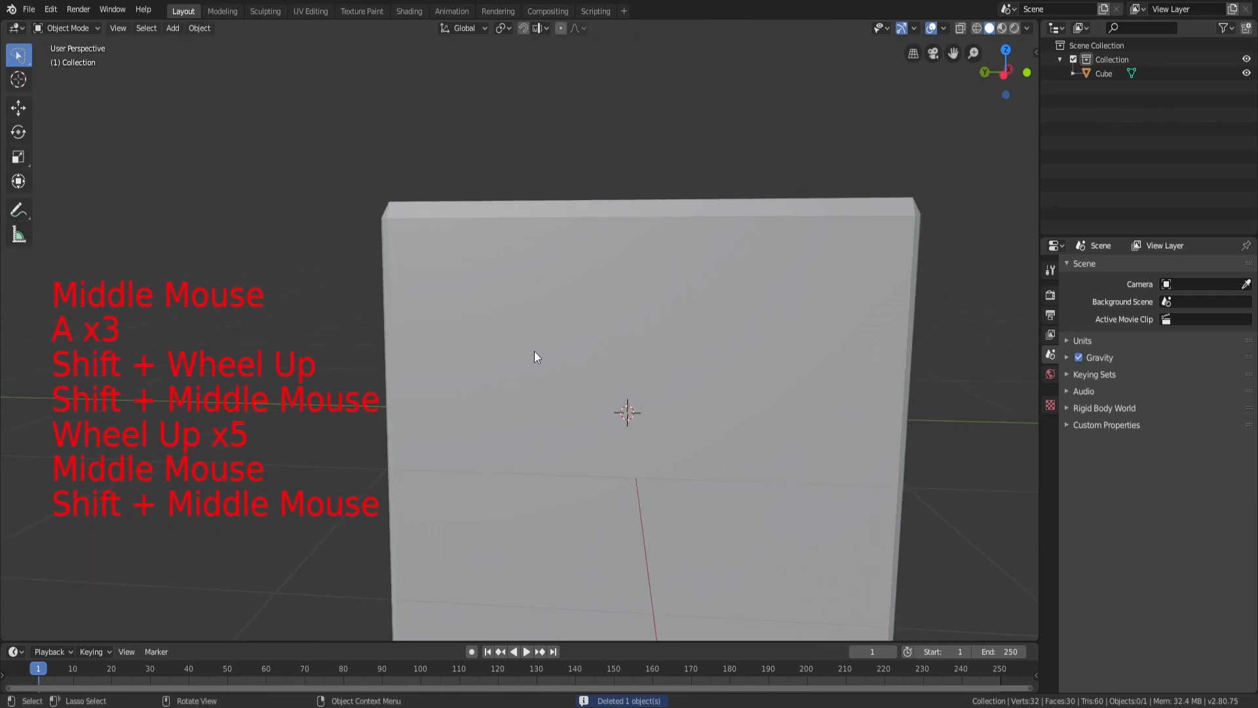
# Examine the bevelled cube from below and above, and select it
pyautogui.scroll(-2, 672, 358)
pyautogui.press('a')
pyautogui.press('a')
pyautogui.press('a')
pyautogui.moveTo(672, 358)
pyautogui.mouseDown(button='middle')
pyautogui.moveTo(744, 338)
pyautogui.moveTo(674, 337)
pyautogui.mouseUp(button='middle')
pyautogui.scroll(-1, 673, 335)
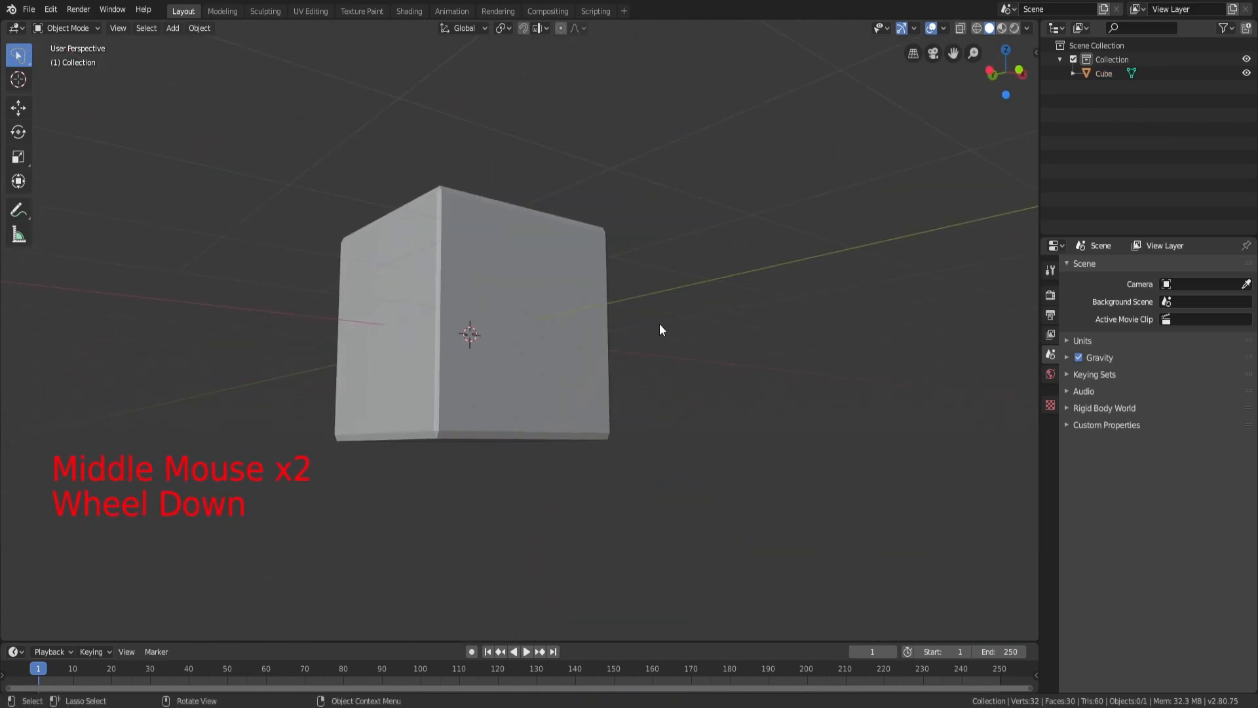
pyautogui.moveTo(595, 295); pyautogui.dragTo(623, 376, button='middle')
pyautogui.click(623, 334)
pyautogui.press('a')
pyautogui.press('a')
pyautogui.press('a')
pyautogui.click(558, 364)
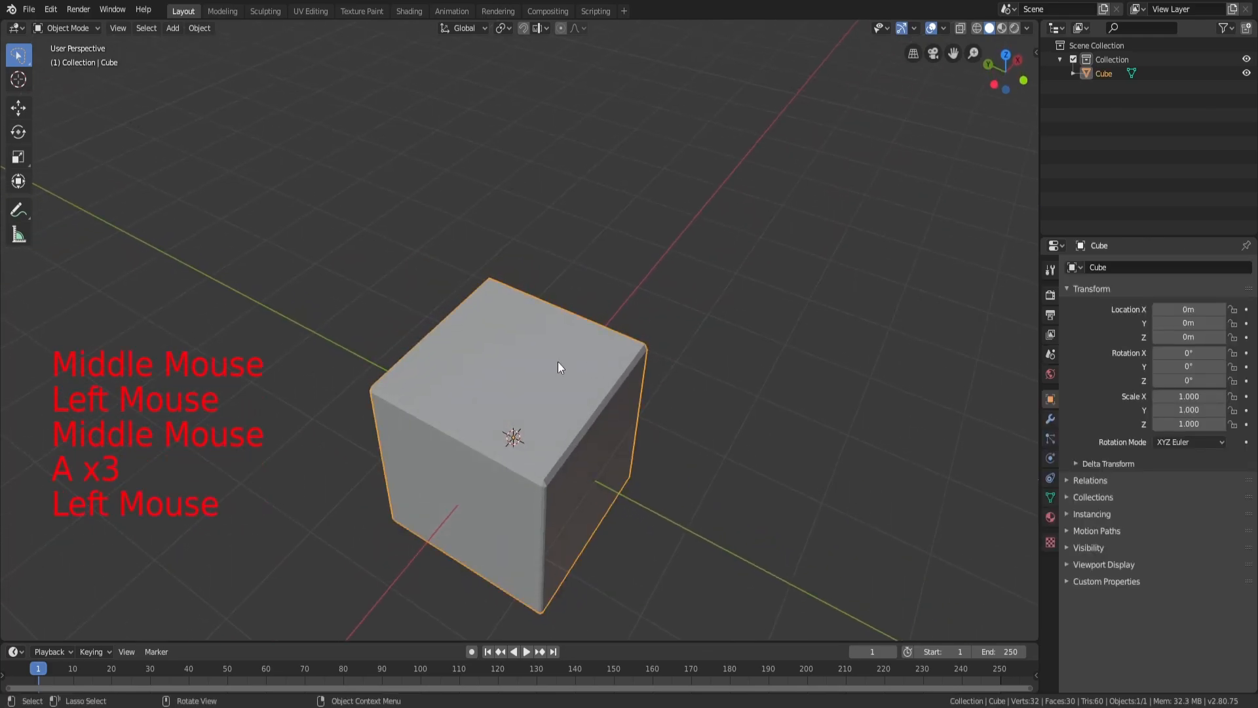
# Examine the selected cube's bevelled edges from the front and from a corner
pyautogui.scroll(2, 558, 347)
pyautogui.click(608, 288)
pyautogui.click(657, 235)
pyautogui.click(658, 235)
pyautogui.scroll(-3, 658, 235)
pyautogui.moveTo(658, 235); pyautogui.dragTo(515, 269, button='middle')
pyautogui.scroll(3, 500, 303)
pyautogui.scroll(-2, 574, 282)
pyautogui.click(568, 345)
pyautogui.moveTo(568, 341); pyautogui.dragTo(568, 348, button='middle')
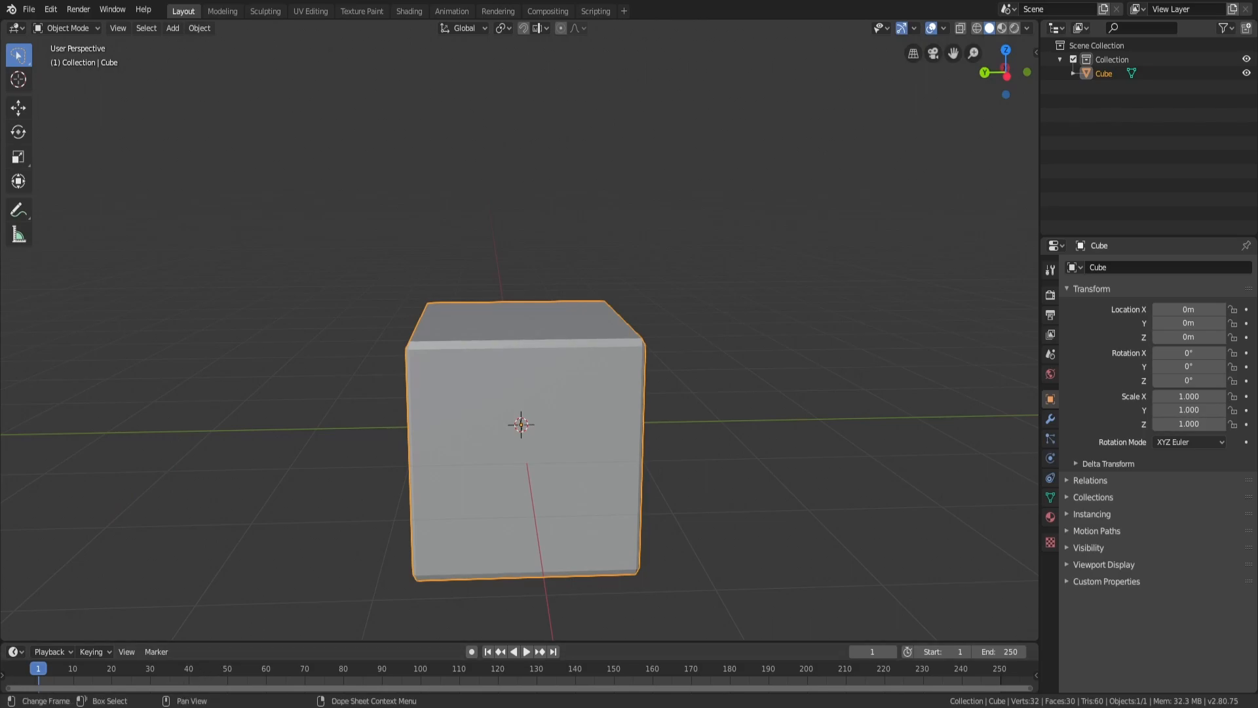
pyautogui.middleClick(684, 254)
pyautogui.scroll(-6, 649, 223)
pyautogui.press('a')
pyautogui.press('a')
pyautogui.press('a')
pyautogui.scroll(4, 623, 303)
pyautogui.click(582, 368)
pyautogui.scroll(3, 581, 367)
pyautogui.moveTo(581, 368); pyautogui.dragTo(618, 313, button='middle')
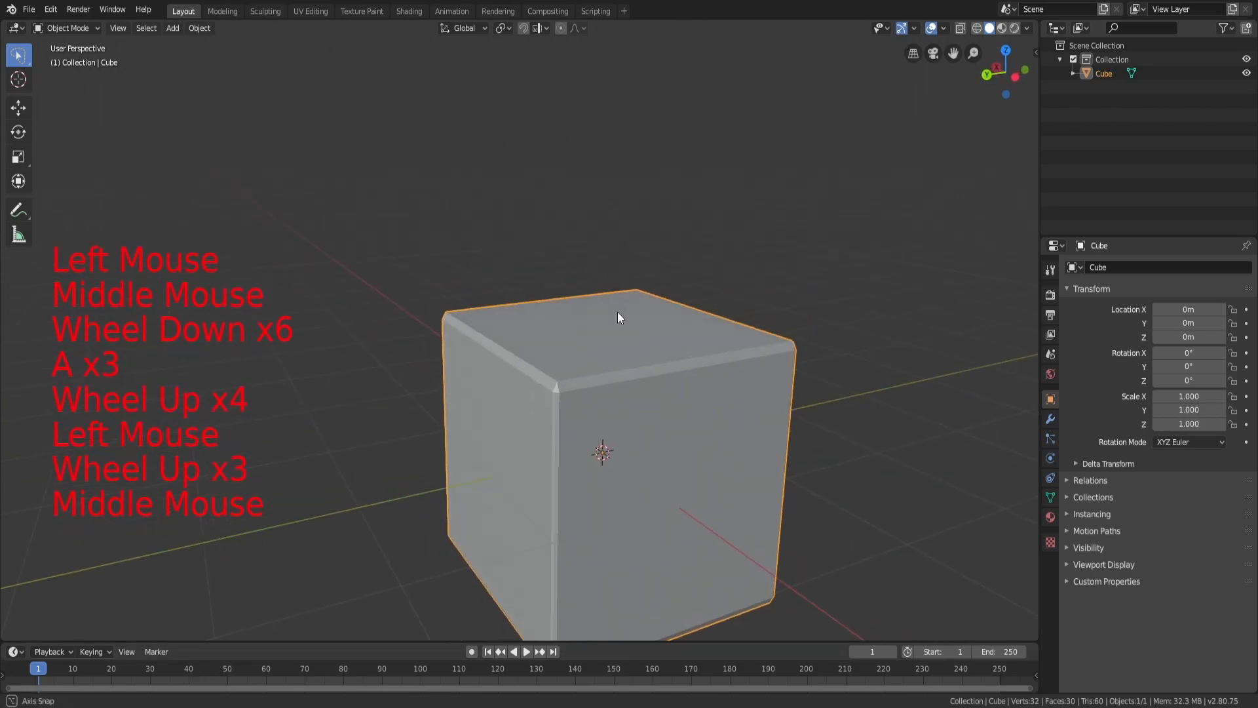
# Add a new mesh cube and scale it uniformly down to about 0.372
pyautogui.click(675, 266)
pyautogui.hotkey('shift', 'a')
pyautogui.moveTo(675, 266)
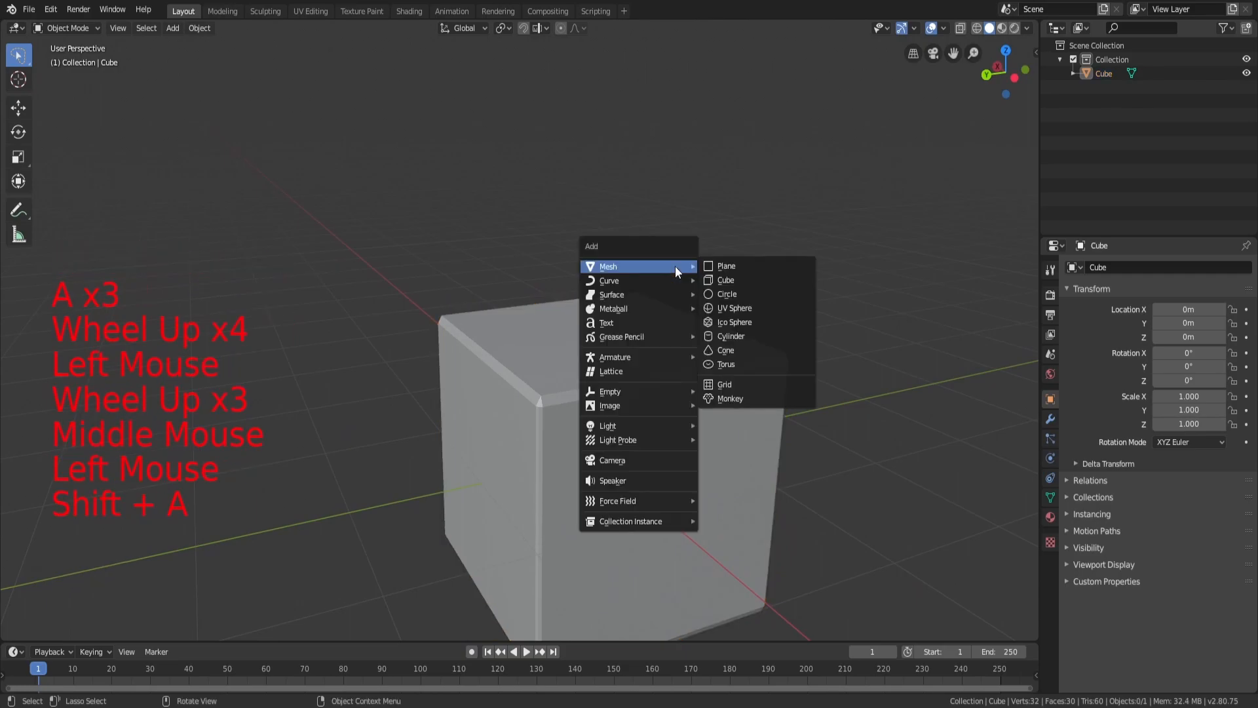
pyautogui.click(714, 281)
pyautogui.scroll(-2, 657, 321)
pyautogui.press('s')
pyautogui.click(599, 356)
# Raise the small cube along the Z axis to about 1.088 m, onto the large cube's top
pyautogui.press('g')
pyautogui.press('z')
pyautogui.click(605, 259)
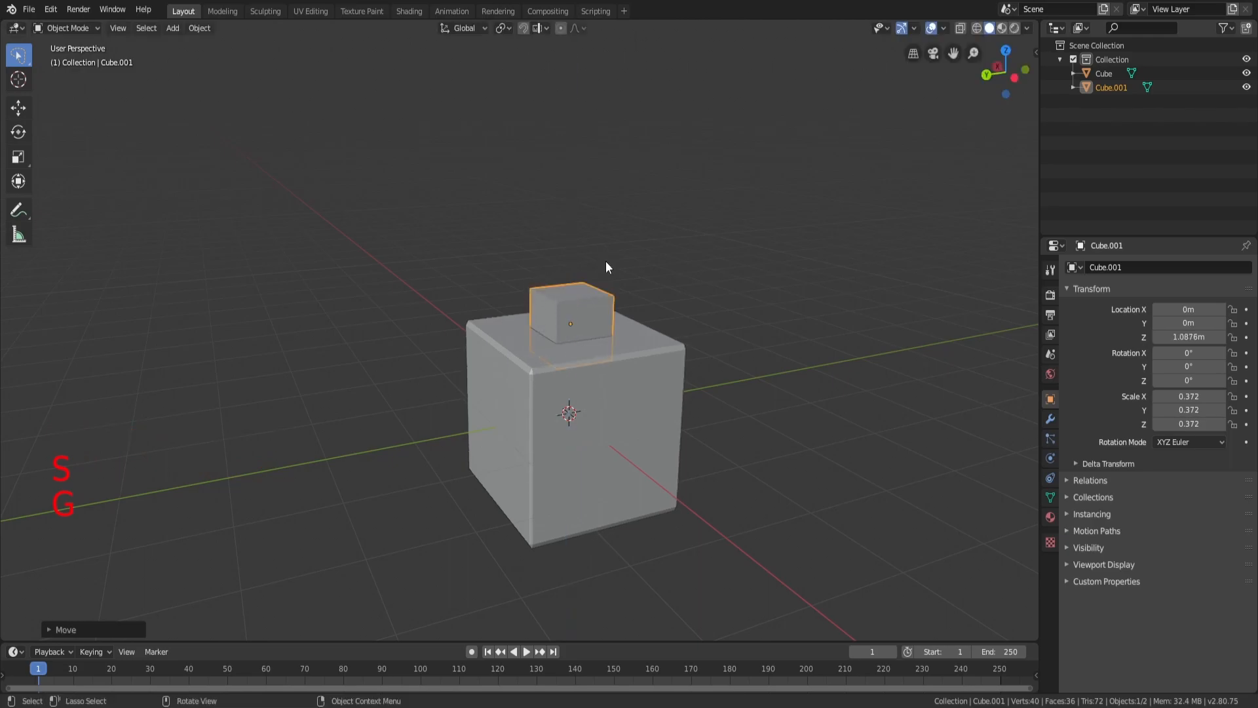
# Flatten the small cube along the X axis to a scale of about 0.086
pyautogui.scroll(3, 785, 265)
pyautogui.moveTo(785, 265); pyautogui.dragTo(757, 278, button='middle')
pyautogui.press('s')
pyautogui.press('x')
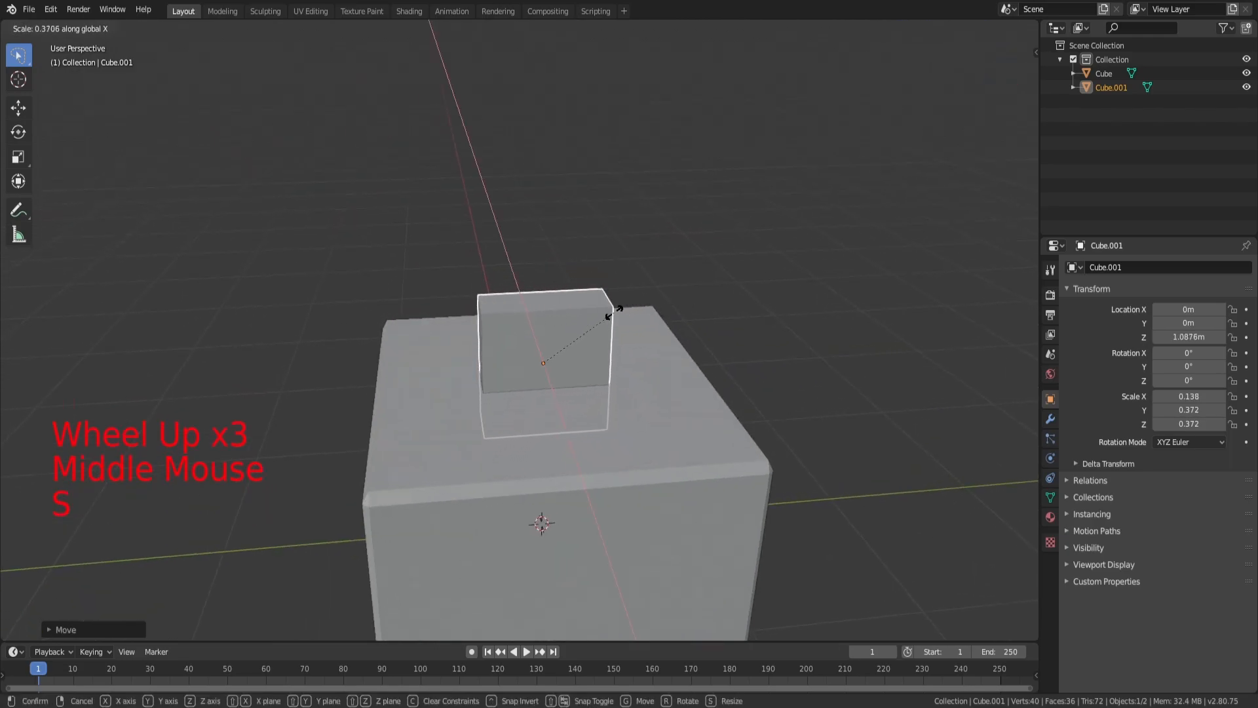
pyautogui.click(580, 322)
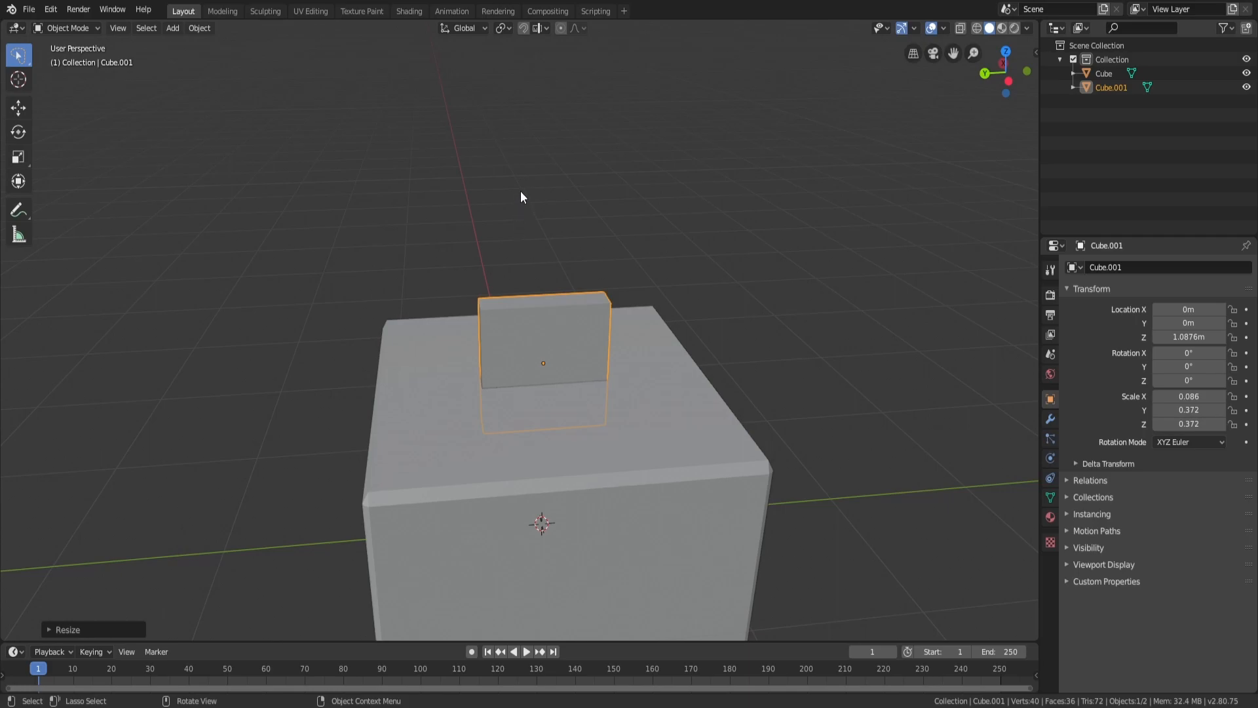
# Thin the upright plate further along the X axis to a scale of about 0.038
pyautogui.moveTo(522, 196); pyautogui.dragTo(567, 332, button='middle')
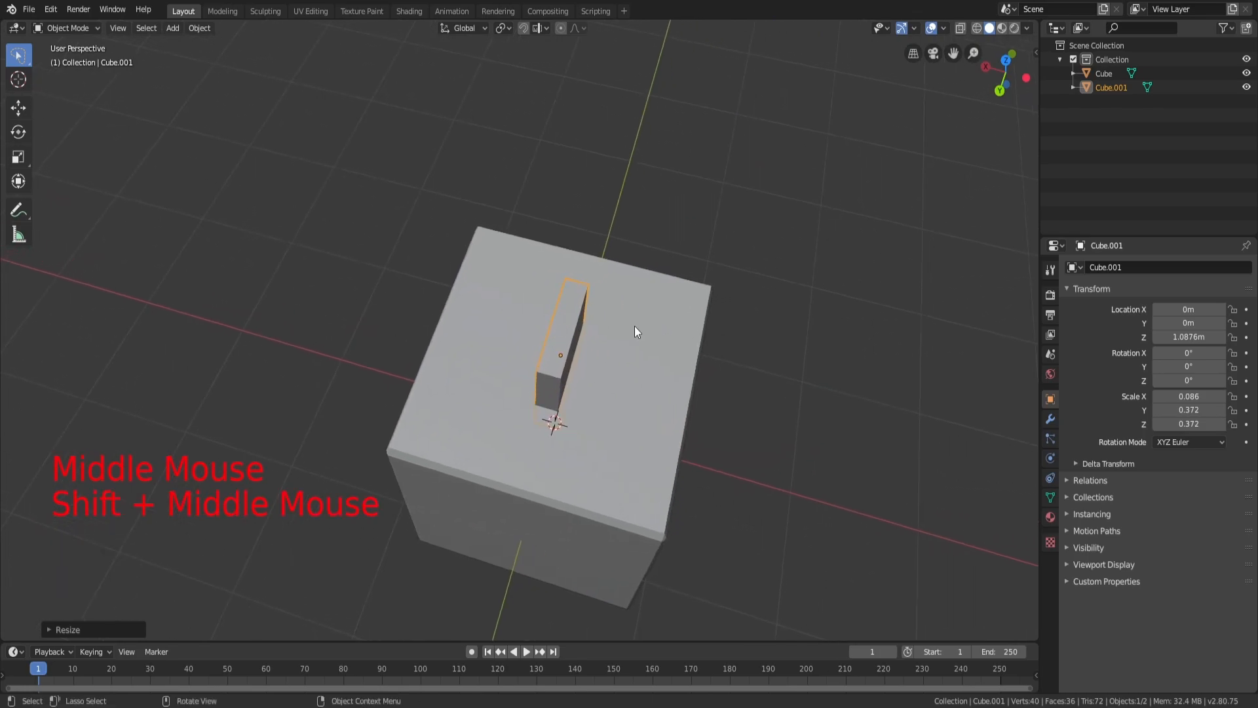
pyautogui.scroll(4, 632, 328)
pyautogui.press('s')
pyautogui.press('Escape')
pyautogui.press('s')
pyautogui.press('x')
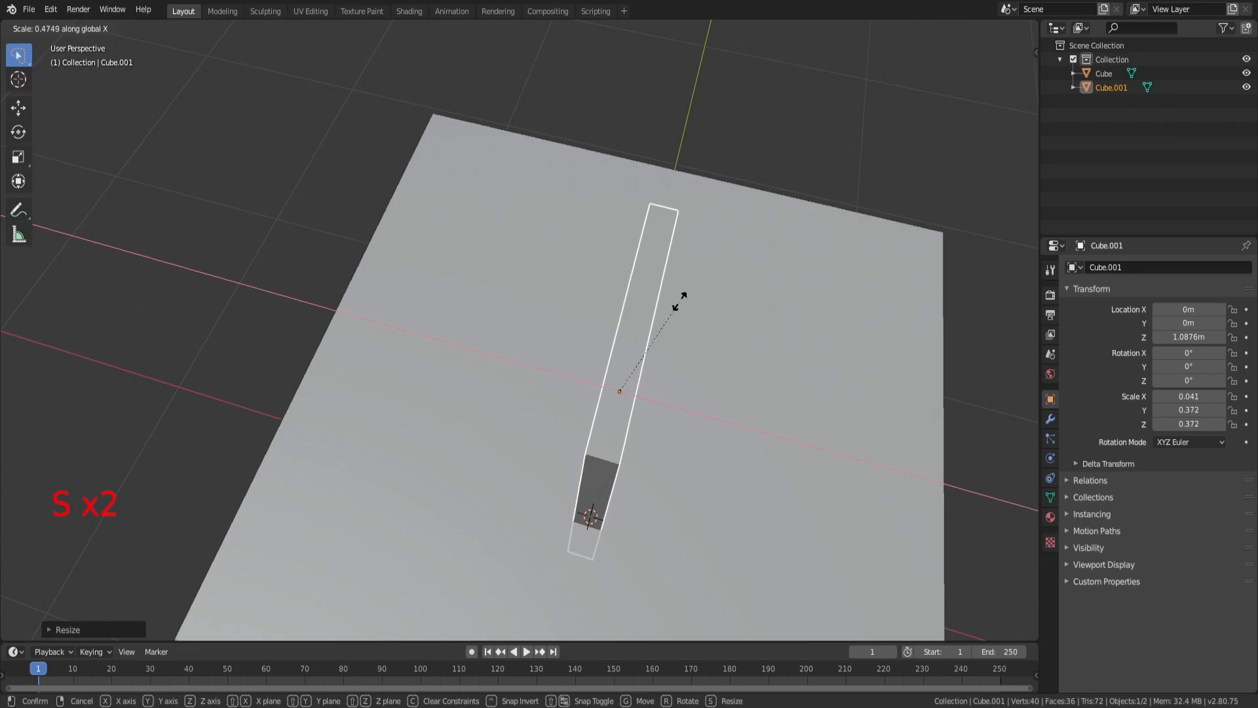
pyautogui.click(683, 305)
# Narrow the plate along the Y axis in two passes to make a thin post
pyautogui.moveTo(683, 305); pyautogui.dragTo(673, 280, button='middle')
pyautogui.press('s')
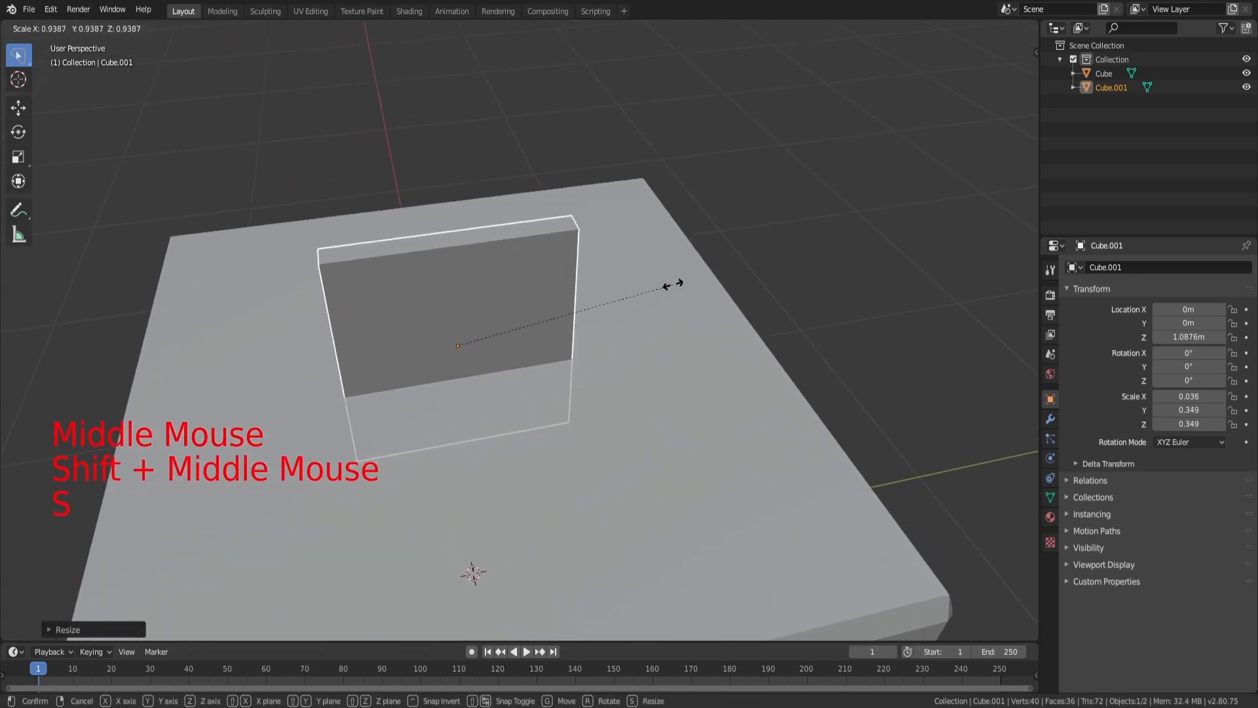
pyautogui.press('y')
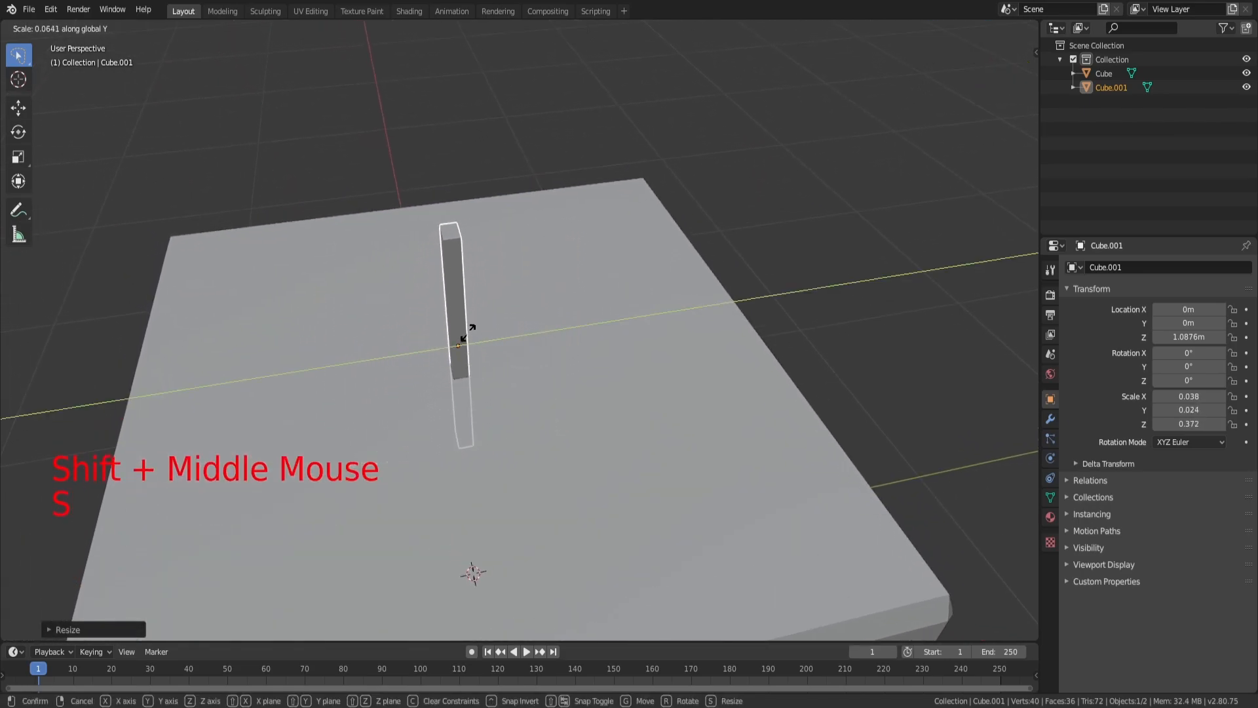
pyautogui.click(486, 323)
pyautogui.scroll(1, 487, 323)
pyautogui.moveTo(487, 323); pyautogui.dragTo(534, 308, button='middle')
pyautogui.scroll(-1, 534, 308)
pyautogui.press('s')
pyautogui.press('y')
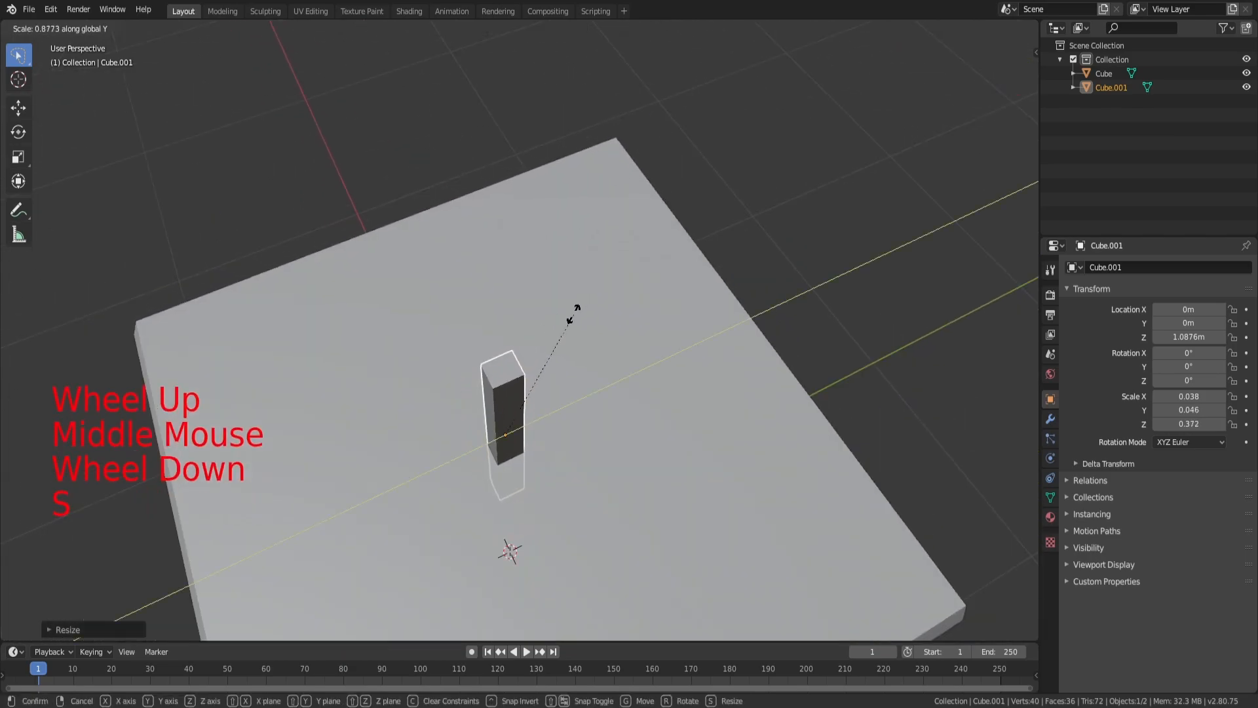
pyautogui.click(590, 321)
# Thicken the post to a scale of about 0.061 along X and 0.059 along Y
pyautogui.moveTo(617, 316); pyautogui.dragTo(606, 273, button='middle')
pyautogui.scroll(-1, 678, 300)
pyautogui.moveTo(679, 300); pyautogui.dragTo(718, 302, button='middle')
pyautogui.scroll(-2, 646, 288)
pyautogui.scroll(3, 727, 302)
pyautogui.press('s')
pyautogui.press('x')
pyautogui.click(870, 308)
pyautogui.press('s')
pyautogui.press('y')
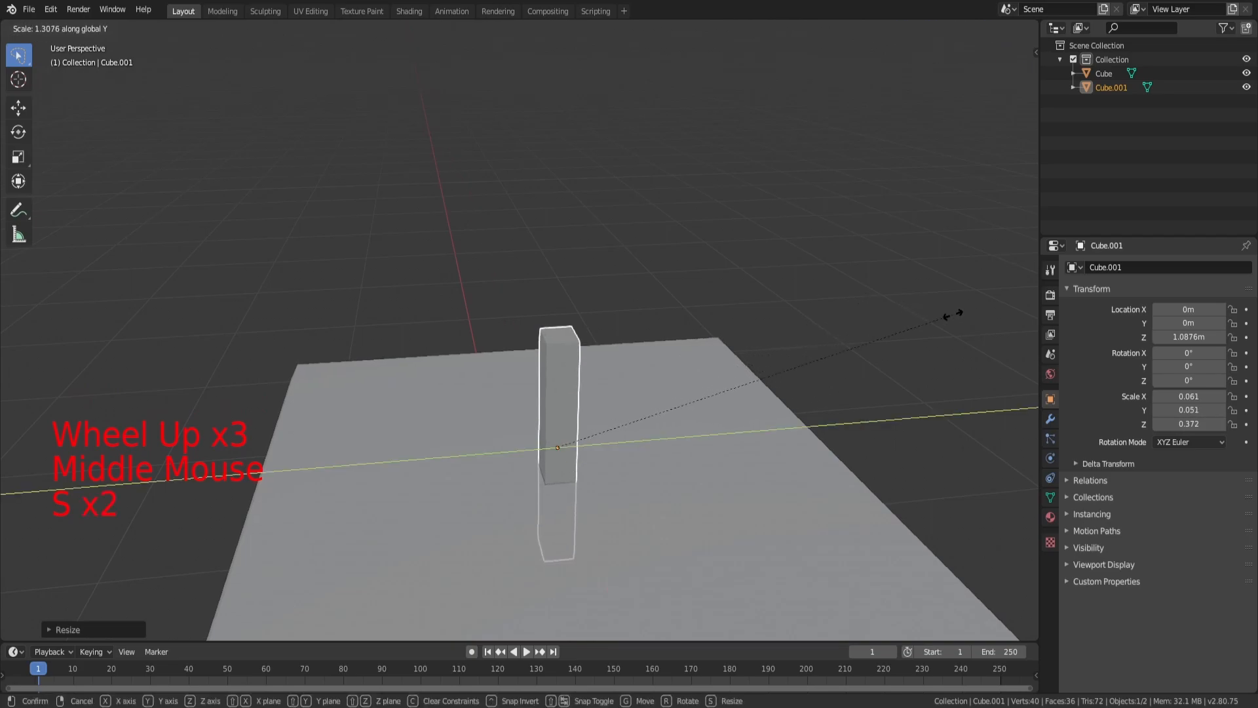
pyautogui.click(942, 312)
# Raise the post along the Z axis and shorten it to a Z scale of about 0.231
pyautogui.moveTo(819, 353); pyautogui.dragTo(712, 333, button='middle')
pyautogui.scroll(-3, 704, 317)
pyautogui.press('g')
pyautogui.press('z')
pyautogui.click(718, 281)
pyautogui.press('s')
pyautogui.press('z')
pyautogui.click(647, 297)
# Reposition the post along the Z axis to a height of about 1.184 m on the large cube
pyautogui.press('g')
pyautogui.press('z')
pyautogui.click(567, 329)
pyautogui.moveTo(564, 328); pyautogui.dragTo(563, 320, button='middle')
pyautogui.press('g')
pyautogui.click(562, 306)
pyautogui.press('g')
pyautogui.click(567, 317)
pyautogui.press('Tab')
pyautogui.press('a')
pyautogui.press('a')
pyautogui.press('a')
pyautogui.press('z')
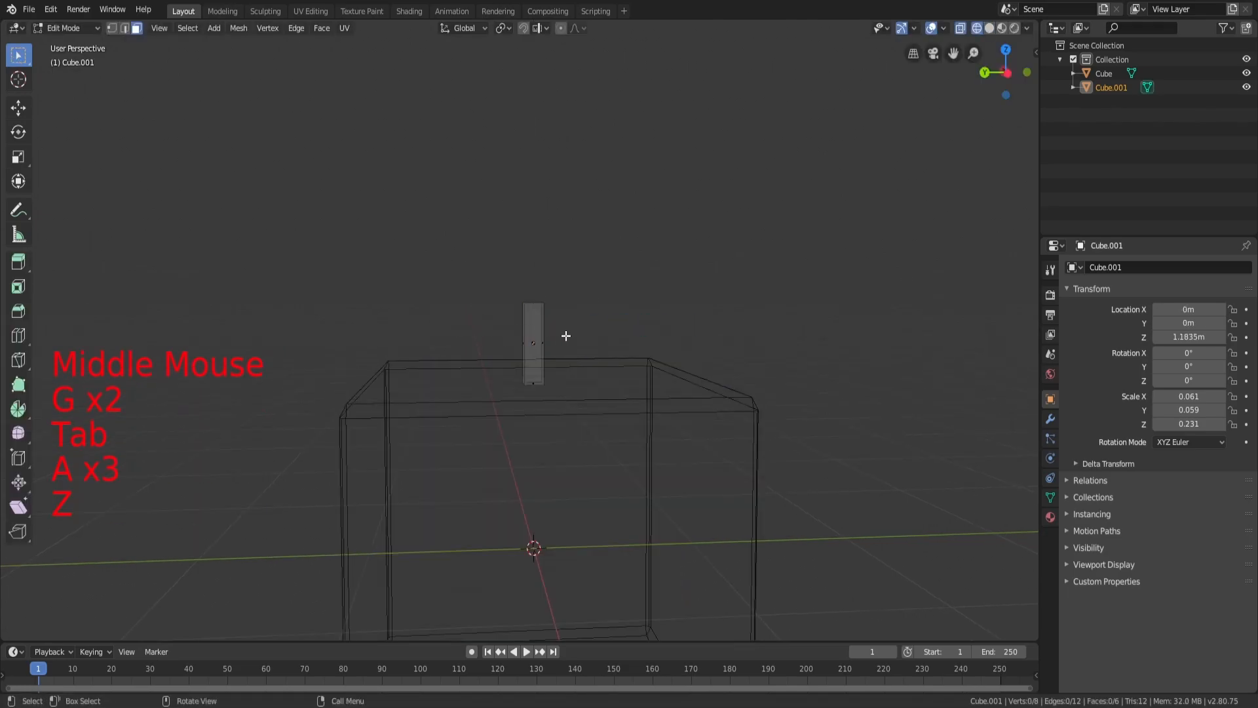
pyautogui.click(580, 333)
pyautogui.moveTo(580, 333); pyautogui.dragTo(678, 350, button='middle')
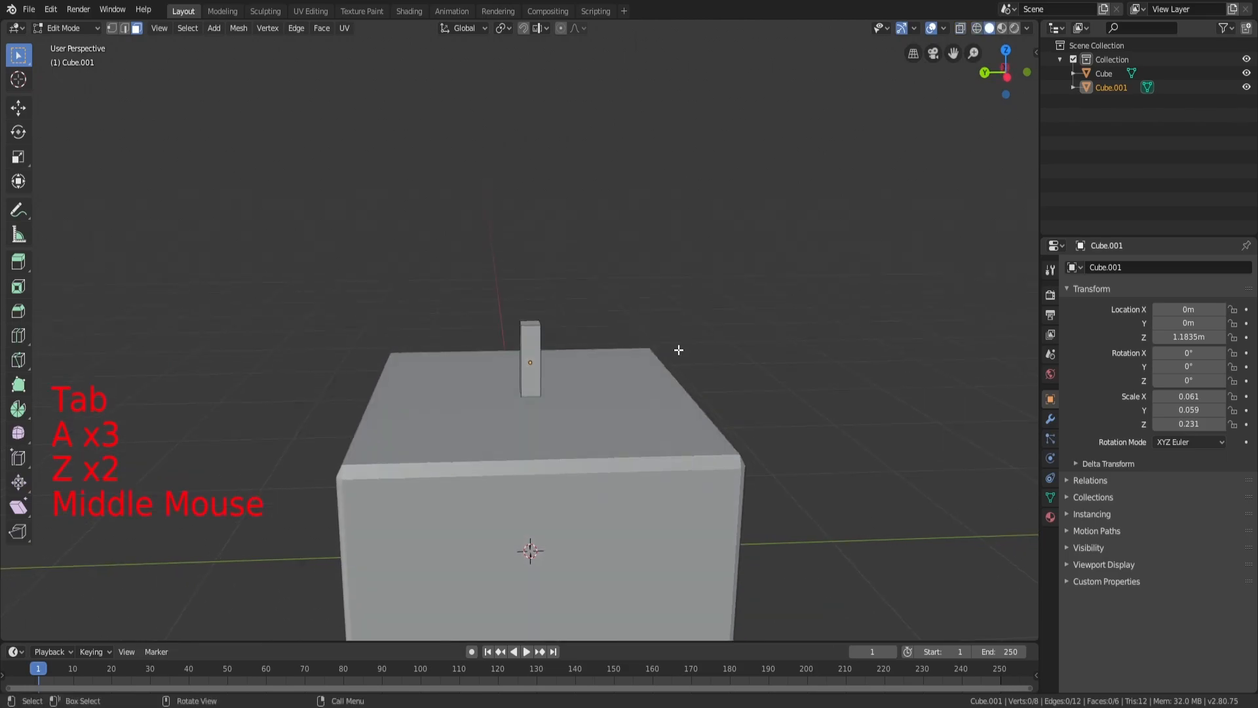
pyautogui.scroll(-1, 678, 350)
pyautogui.scroll(-2, 640, 359)
pyautogui.press('a')
pyautogui.press('a')
pyautogui.press('a')
pyautogui.press('Tab')
# Examine from several angles, including from inside the cube, how the post's lower end meets the large cube's top
pyautogui.scroll(3, 620, 362)
pyautogui.moveTo(621, 367); pyautogui.dragTo(522, 399, button='middle')
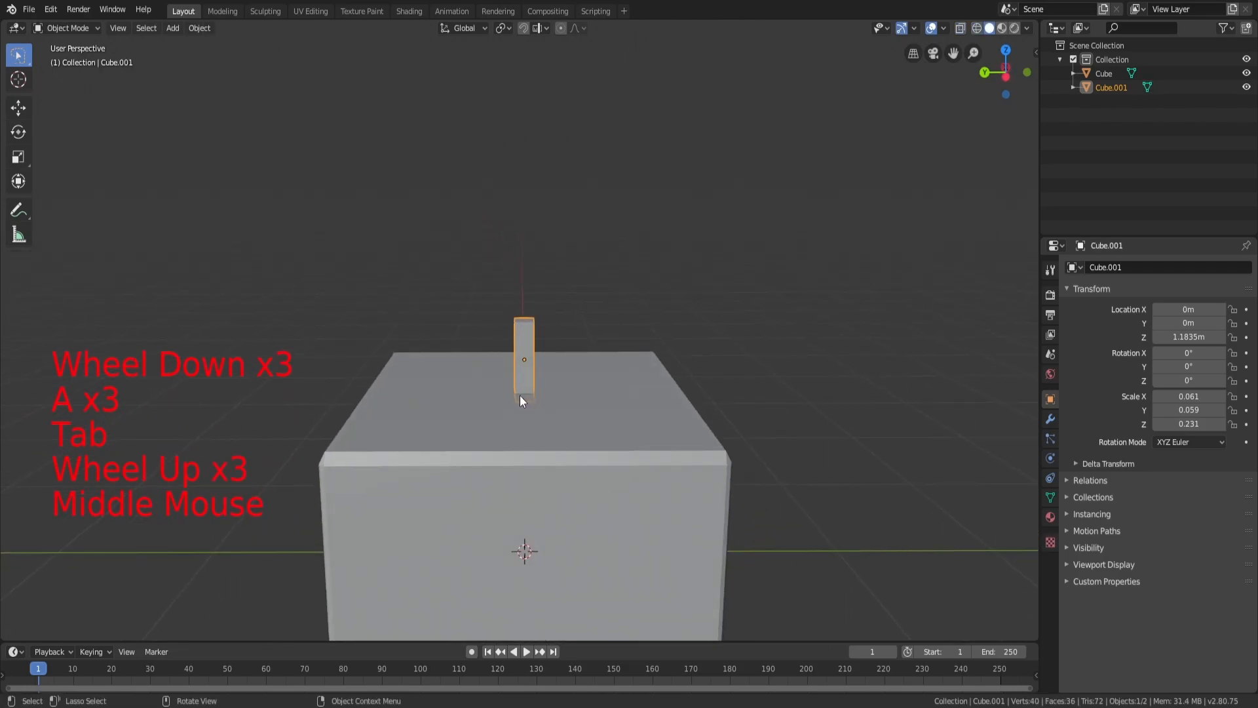
pyautogui.scroll(1, 522, 401)
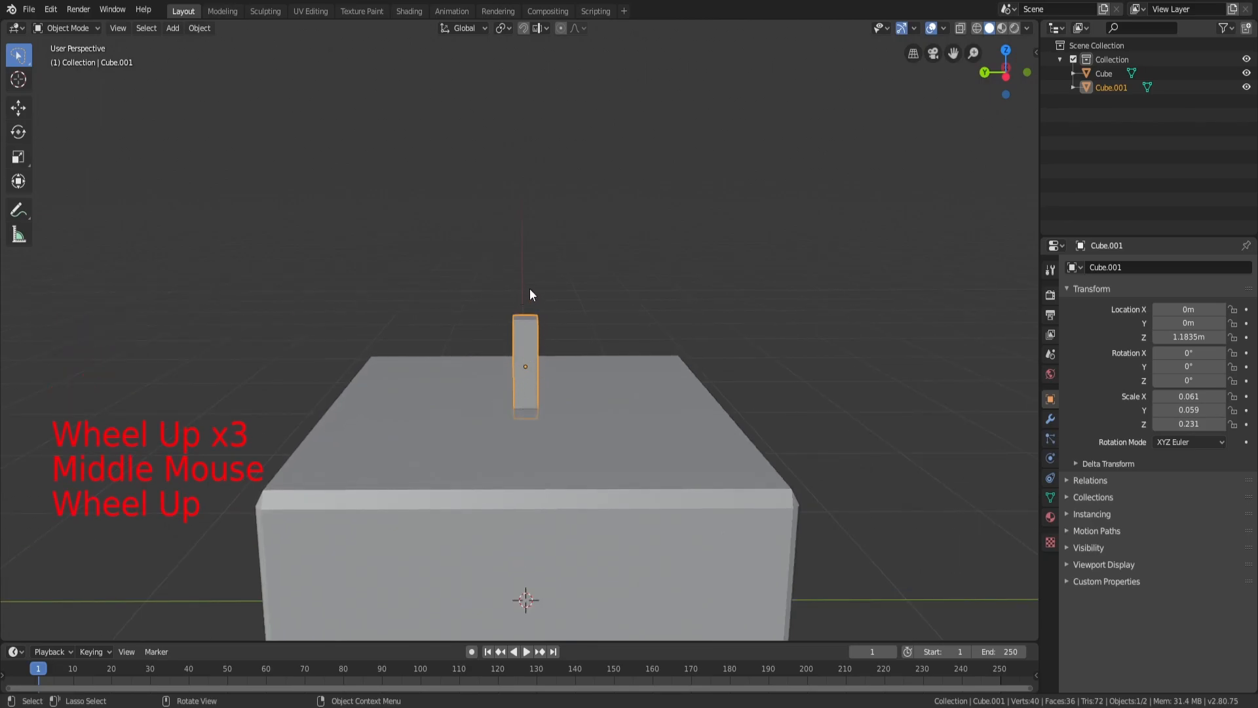
pyautogui.moveTo(529, 314); pyautogui.dragTo(569, 317, button='middle')
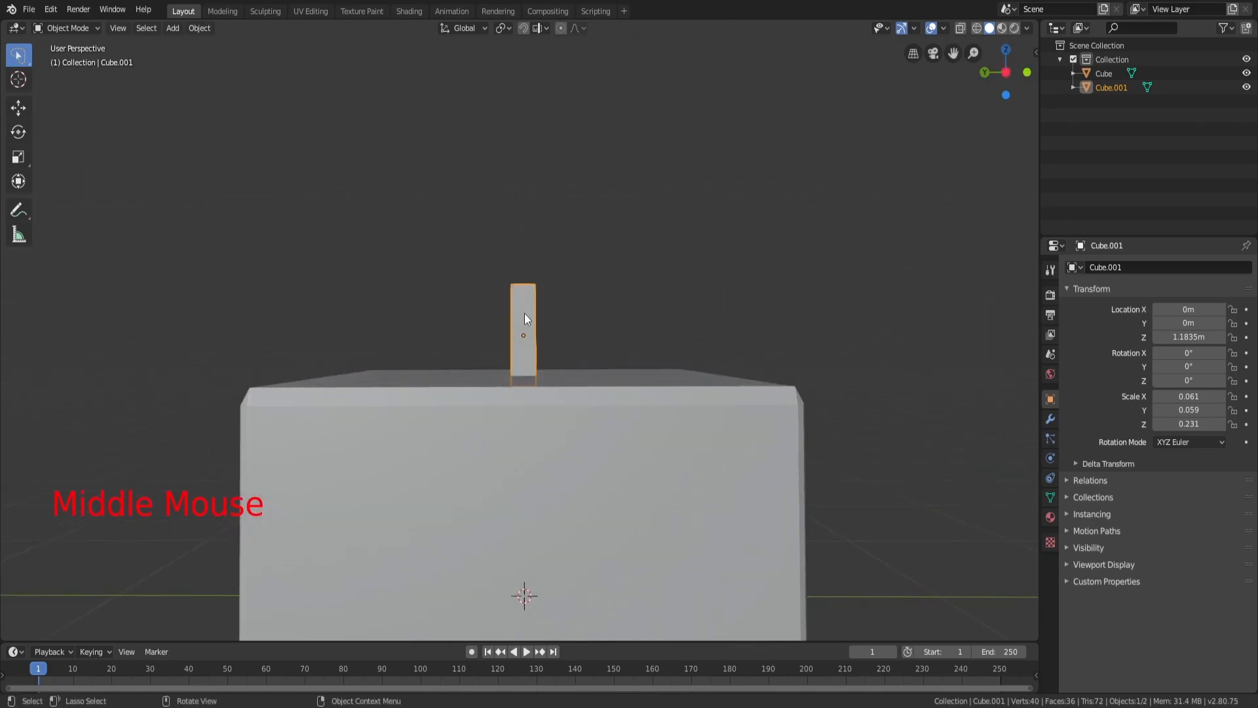
pyautogui.moveTo(540, 366); pyautogui.dragTo(541, 270, button='middle')
pyautogui.moveTo(588, 416); pyautogui.dragTo(500, 399, button='middle')
pyautogui.scroll(-3, 493, 400)
pyautogui.scroll(5, 576, 384)
pyautogui.moveTo(576, 384); pyautogui.dragTo(570, 386, button='middle')
pyautogui.scroll(3, 573, 401)
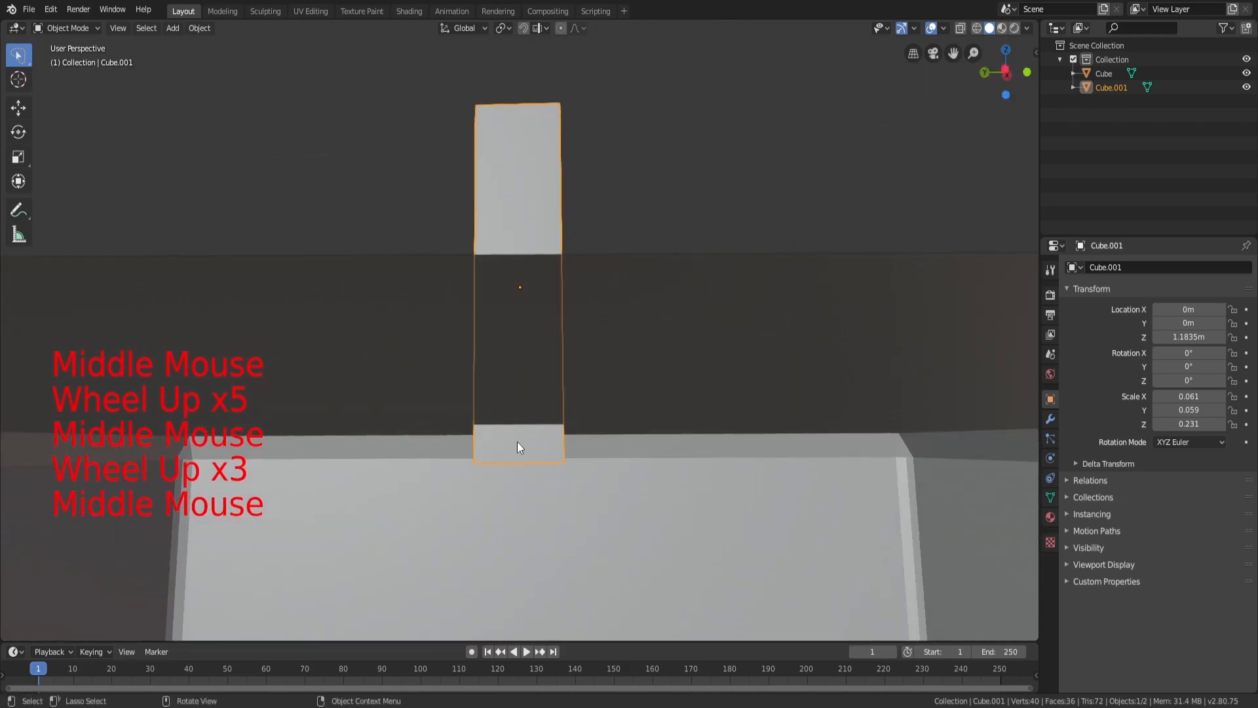
pyautogui.moveTo(544, 442); pyautogui.dragTo(550, 421, button='middle')
pyautogui.scroll(-2, 573, 356)
pyautogui.moveTo(573, 356); pyautogui.dragTo(589, 404, button='middle')
pyautogui.scroll(2, 587, 399)
pyautogui.scroll(-7, 589, 404)
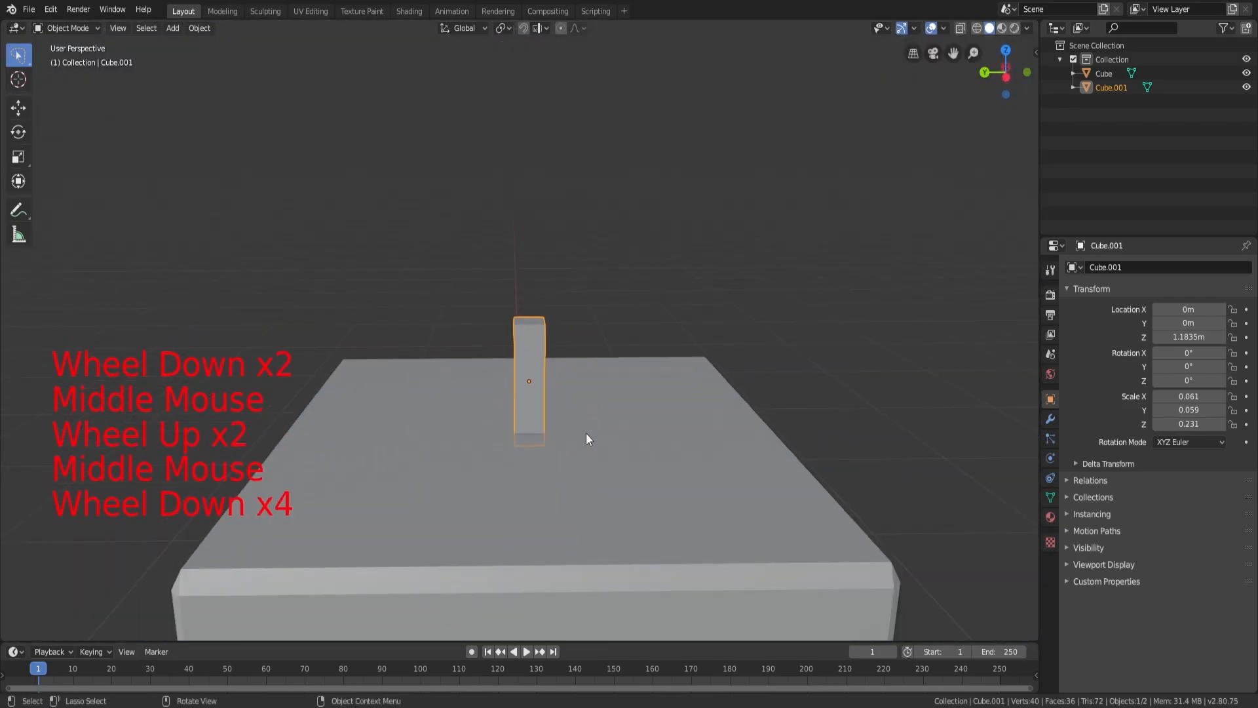
# Switch the viewport to wireframe shading and select the post on top of the cube
pyautogui.press('z')
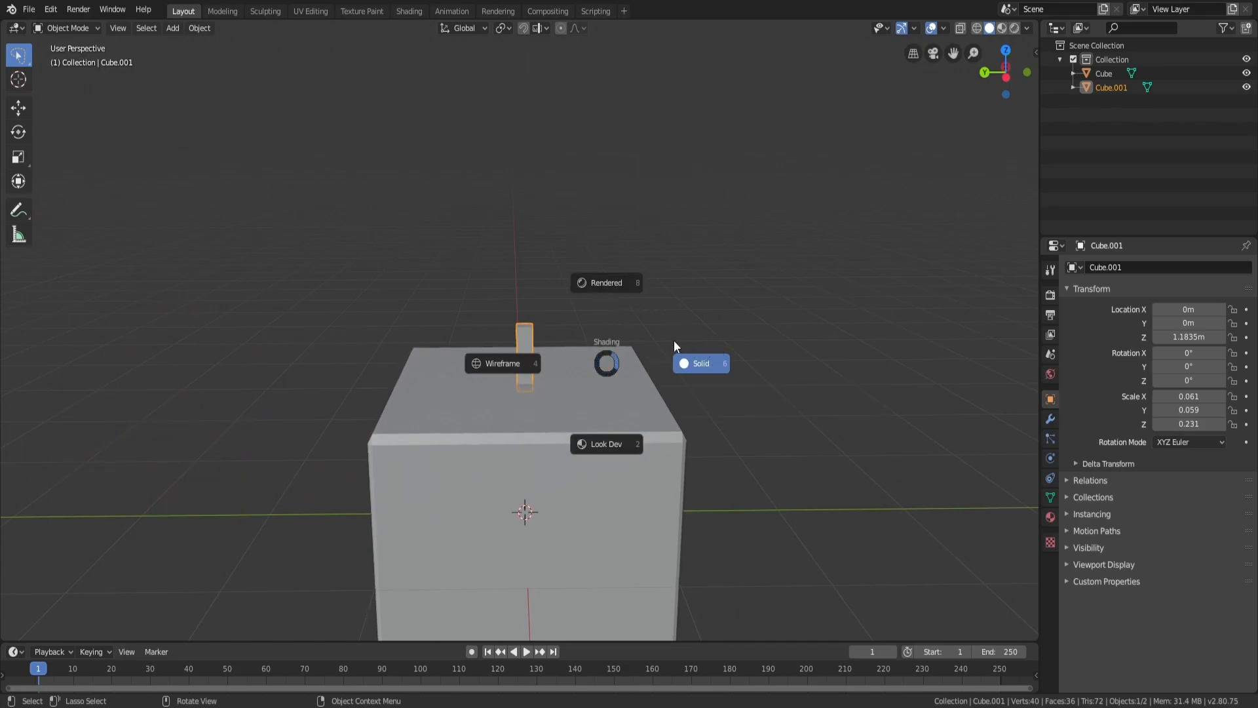
pyautogui.click(528, 359)
pyautogui.scroll(5, 528, 359)
pyautogui.press('a')
pyautogui.scroll(-1, 557, 420)
pyautogui.press('a')
pyautogui.press('a')
pyautogui.scroll(-1, 579, 437)
pyautogui.moveTo(579, 438); pyautogui.dragTo(578, 399, button='middle')
pyautogui.scroll(-3, 470, 365)
pyautogui.scroll(3, 551, 382)
pyautogui.click(550, 382)
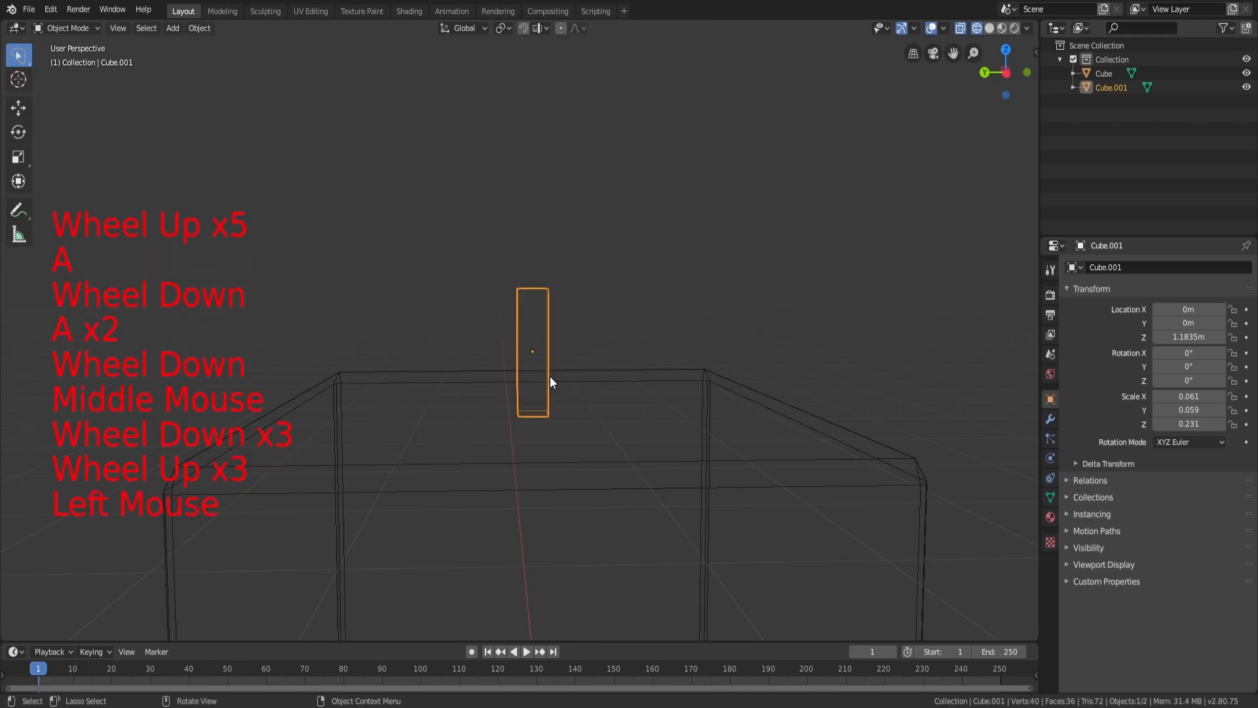
# Enter Edit Mode on the post in vertex selection with nothing selected
pyautogui.press('Tab')
pyautogui.press('a')
pyautogui.press('a')
pyautogui.press('a')
pyautogui.scroll(2, 567, 410)
pyautogui.press('a')
pyautogui.press('a')
pyautogui.press('a')
# Circle-select the four bottom vertices of the post
pyautogui.press('c')
pyautogui.moveTo(525, 465); pyautogui.dragTo(559, 467)
pyautogui.press('Escape')
pyautogui.press('c')
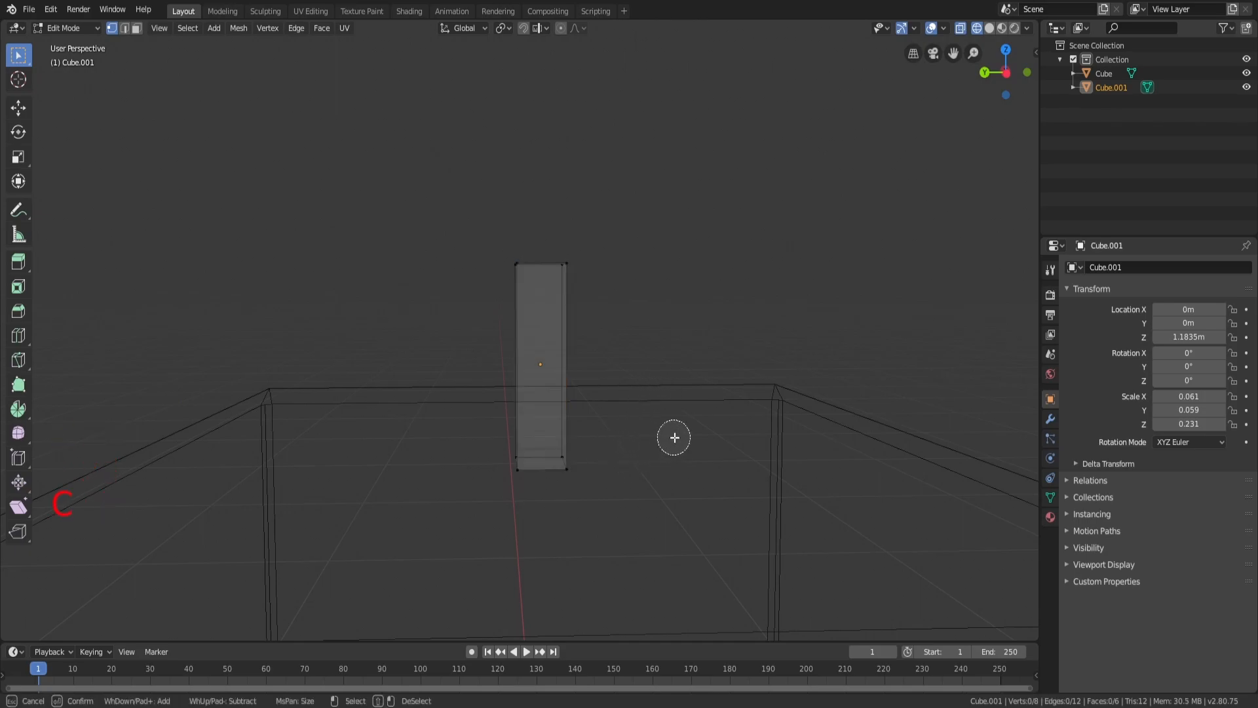
pyautogui.moveTo(528, 469); pyautogui.dragTo(589, 452)
pyautogui.press('Escape')
# Scale up the post's bottom face so the post tapers toward its top
pyautogui.scroll(-2, 635, 407)
pyautogui.moveTo(635, 407); pyautogui.dragTo(625, 434, button='middle')
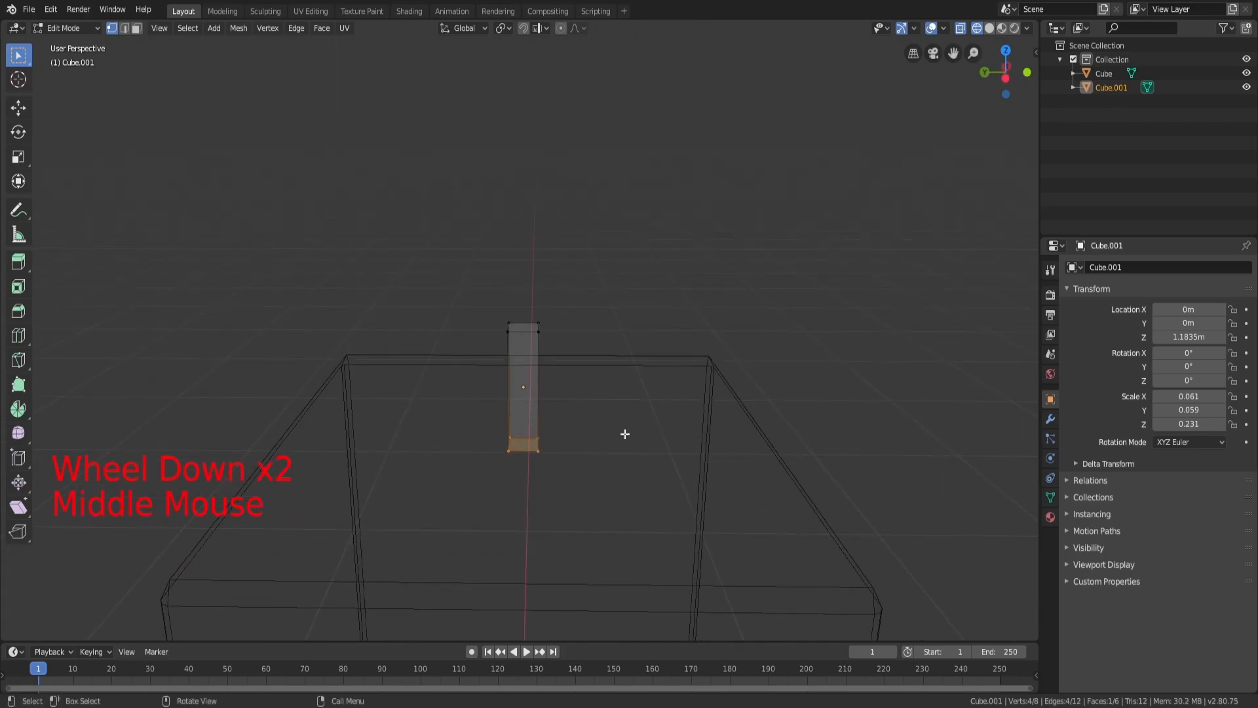
pyautogui.press('s')
pyautogui.click(776, 430)
# Restore solid shading and return to Object Mode with everything deselected to view the tapered post
pyautogui.press('z')
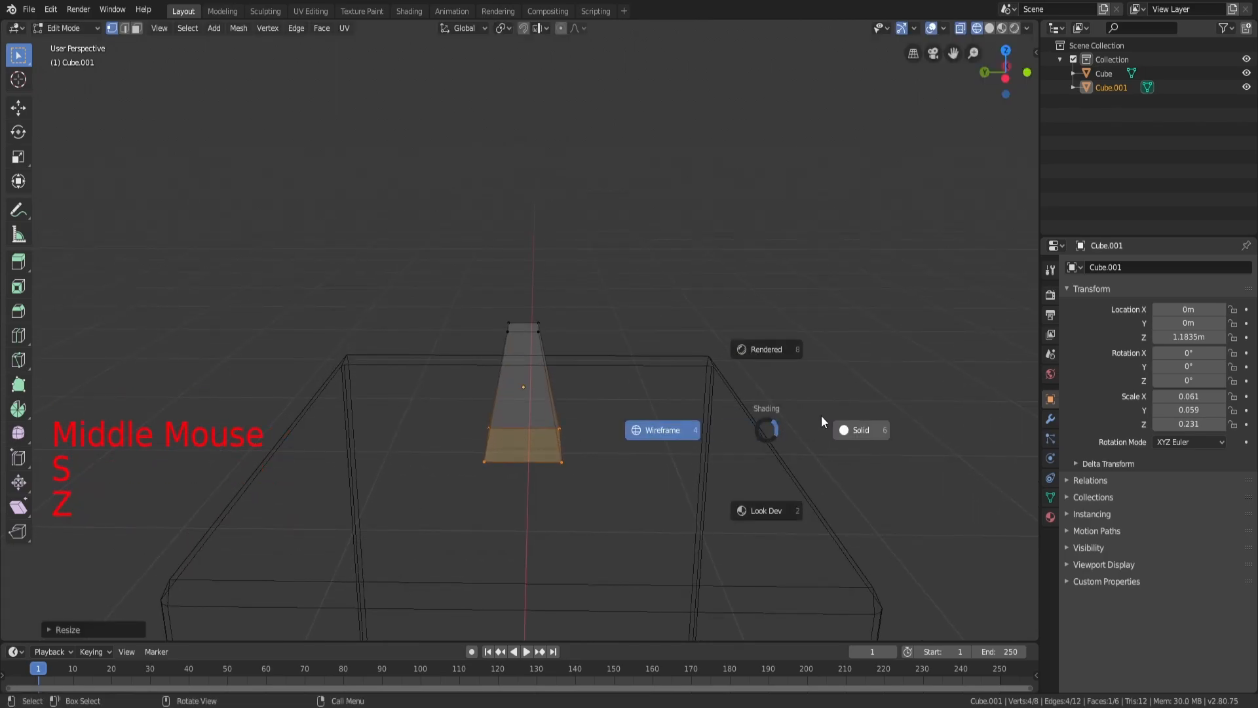
pyautogui.click(824, 421)
pyautogui.press('a')
pyautogui.moveTo(655, 419)
pyautogui.mouseDown(button='middle')
pyautogui.moveTo(640, 403)
pyautogui.moveTo(646, 424)
pyautogui.moveTo(646, 407)
pyautogui.moveTo(569, 478)
pyautogui.mouseUp(button='middle')
pyautogui.press('a')
pyautogui.press('a')
pyautogui.press('Tab')
pyautogui.press('a')
pyautogui.press('a')
pyautogui.press('a')
pyautogui.scroll(2, 564, 419)
pyautogui.moveTo(565, 419); pyautogui.dragTo(488, 424, button='middle')
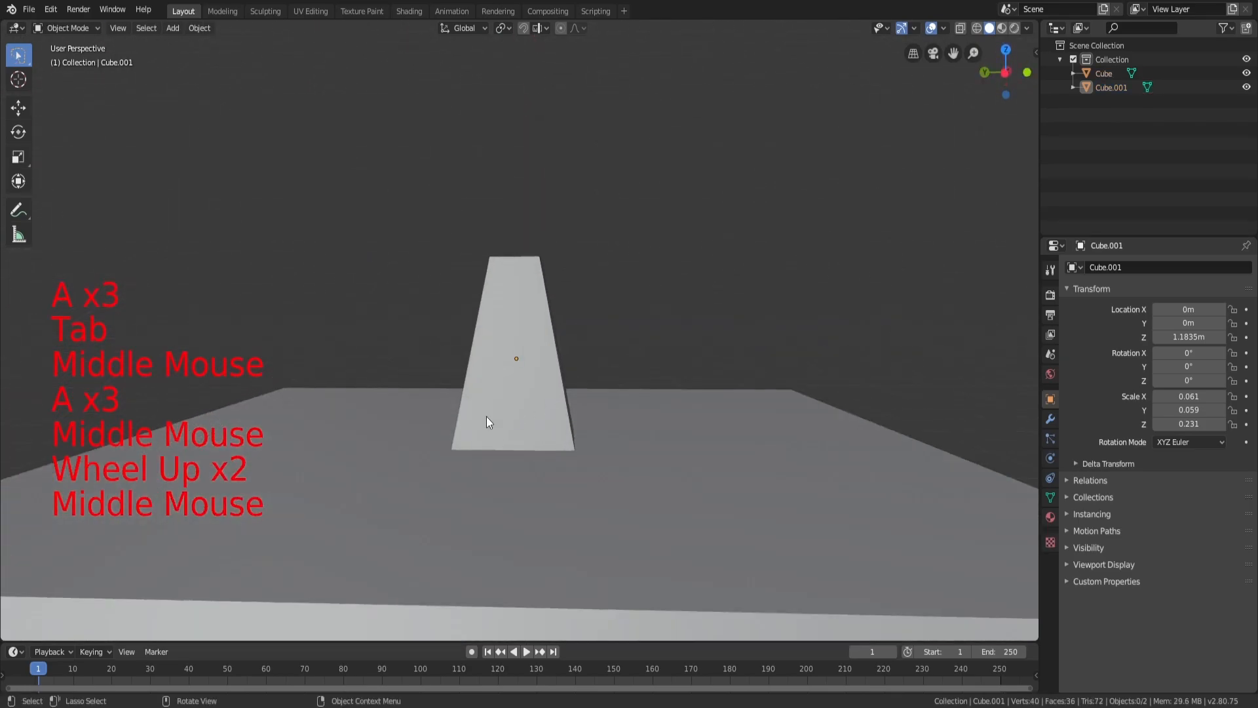
# Enter Edit Mode on the post with nothing selected and add a horizontal loop cut slid down near its base
pyautogui.scroll(-2, 535, 359)
pyautogui.moveTo(536, 368)
pyautogui.mouseDown(button='middle')
pyautogui.moveTo(421, 402)
pyautogui.moveTo(517, 364)
pyautogui.mouseUp(button='middle')
pyautogui.press('Tab')
pyautogui.press('a')
pyautogui.press('a')
pyautogui.press('a')
pyautogui.hotkey('ctrl', 'r')
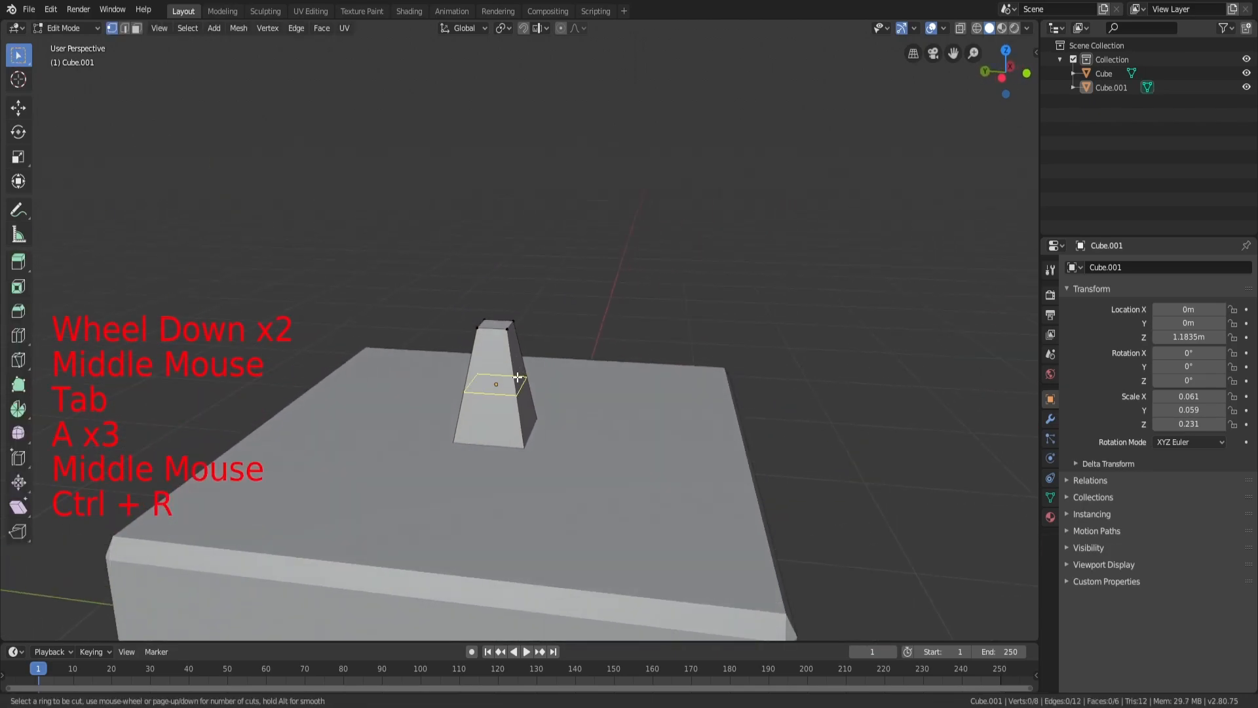
pyautogui.click(515, 374)
pyautogui.click(604, 362)
# Scale the new edge loop inward so the post's lower end forms a flared foot
pyautogui.scroll(2, 604, 362)
pyautogui.moveTo(603, 363); pyautogui.dragTo(747, 323, button='middle')
pyautogui.press('s')
pyautogui.click(663, 340)
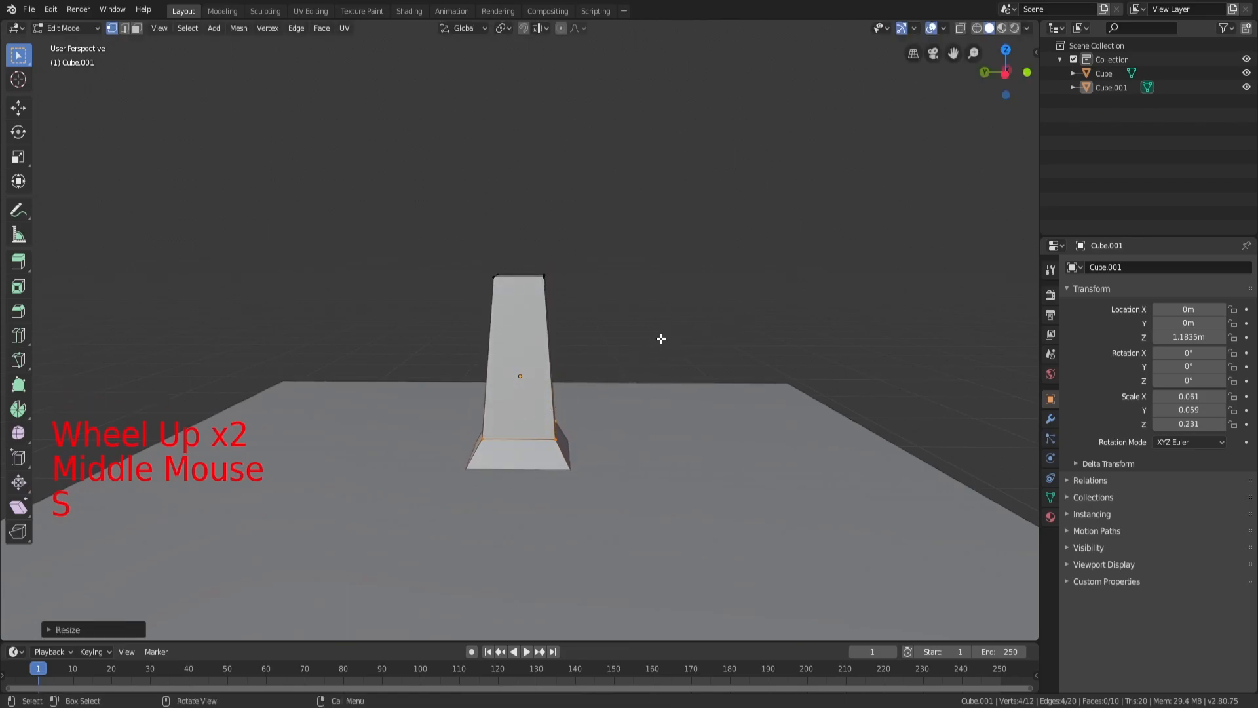
# Deselect everything and return to Object Mode to view the post's flared foot
pyautogui.press('a')
pyautogui.press('a')
pyautogui.press('a')
pyautogui.press('Tab')
pyautogui.moveTo(603, 337); pyautogui.dragTo(454, 408, button='middle')
pyautogui.click(376, 448)
pyautogui.moveTo(377, 449); pyautogui.dragTo(504, 473, button='middle')
# In Edit Mode, add one horizontal loop cut around the post's flared foot, scale that loop to shape the flare, and deselect everything
pyautogui.press('Tab')
pyautogui.press('a')
pyautogui.press('a')
pyautogui.press('a')
pyautogui.hotkey('ctrl', 'r')
pyautogui.click(504, 474)
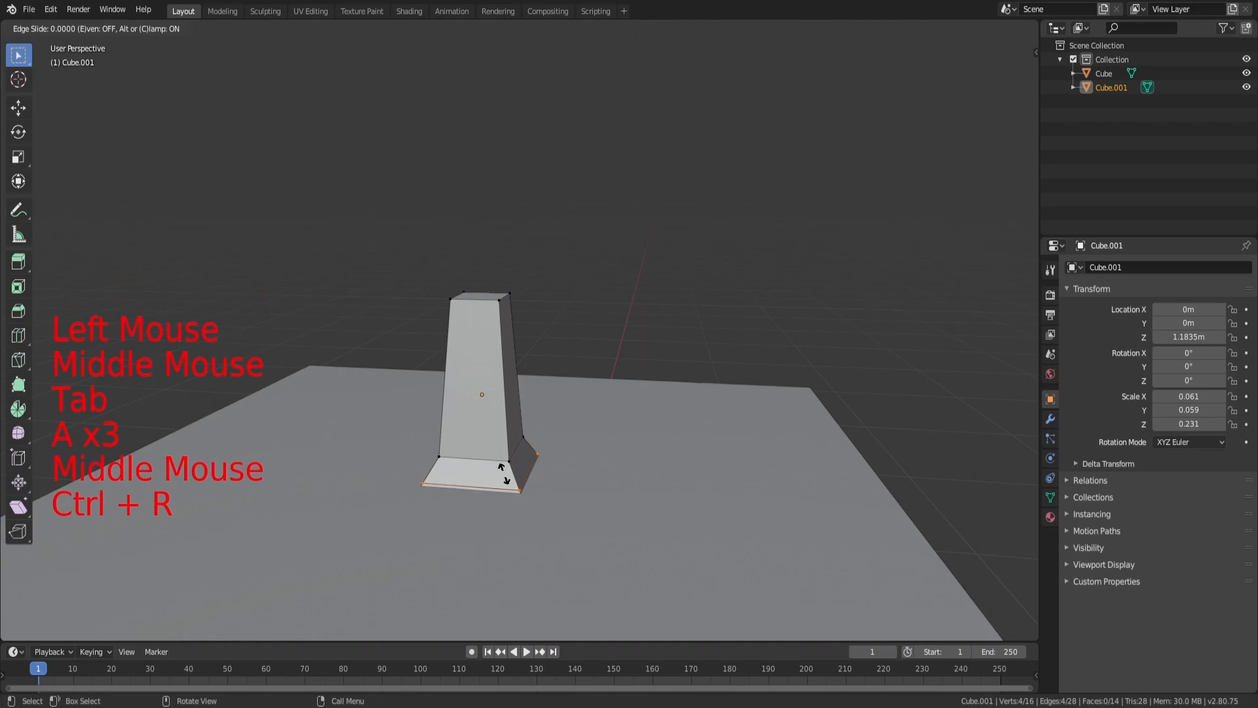
pyautogui.click(504, 467)
pyautogui.press('s')
pyautogui.click(629, 407)
pyautogui.press('a')
pyautogui.press('a')
pyautogui.press('a')
pyautogui.moveTo(595, 412); pyautogui.dragTo(562, 362, button='middle')
pyautogui.press('a')
pyautogui.press('a')
pyautogui.press('a')
pyautogui.press('c')
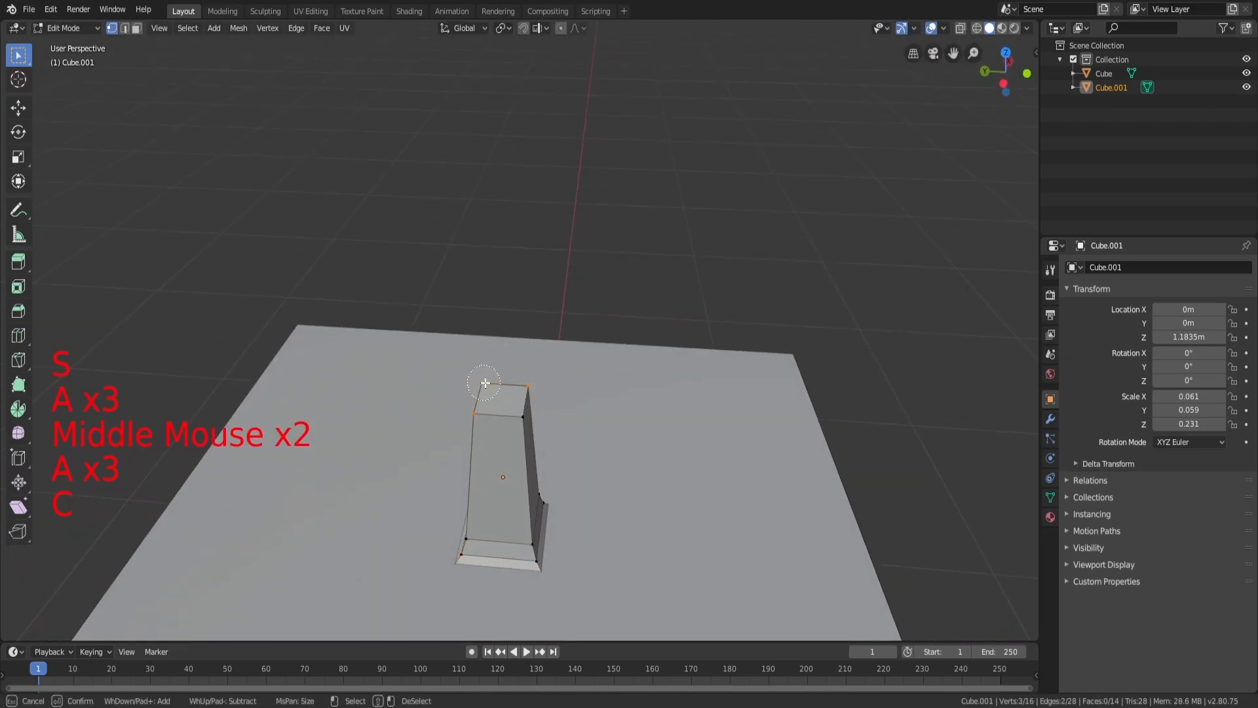
pyautogui.press('a')
pyautogui.press('a')
pyautogui.press('a')
# Add two lengthwise loop cuts to the post, scale them along the X axis, and deselect everything
pyautogui.moveTo(483, 383); pyautogui.dragTo(649, 382, button='middle')
pyautogui.hotkey('ctrl', 'r')
pyautogui.scroll(1, 524, 375)
pyautogui.click(524, 375)
pyautogui.rightClick(527, 373)
pyautogui.press('s')
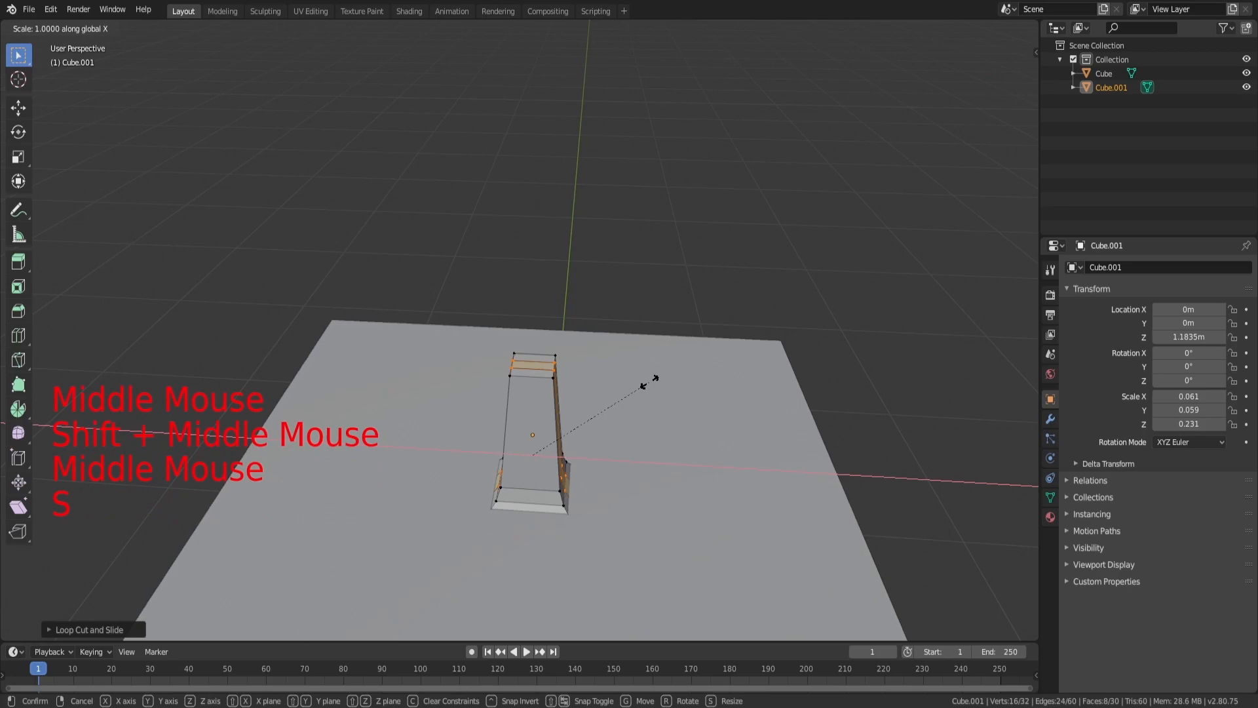
pyautogui.click(659, 384)
pyautogui.press('a')
pyautogui.press('a')
pyautogui.press('a')
pyautogui.moveTo(648, 385); pyautogui.dragTo(441, 365, button='middle')
pyautogui.hotkey('ctrl', 'r')
pyautogui.click(443, 367)
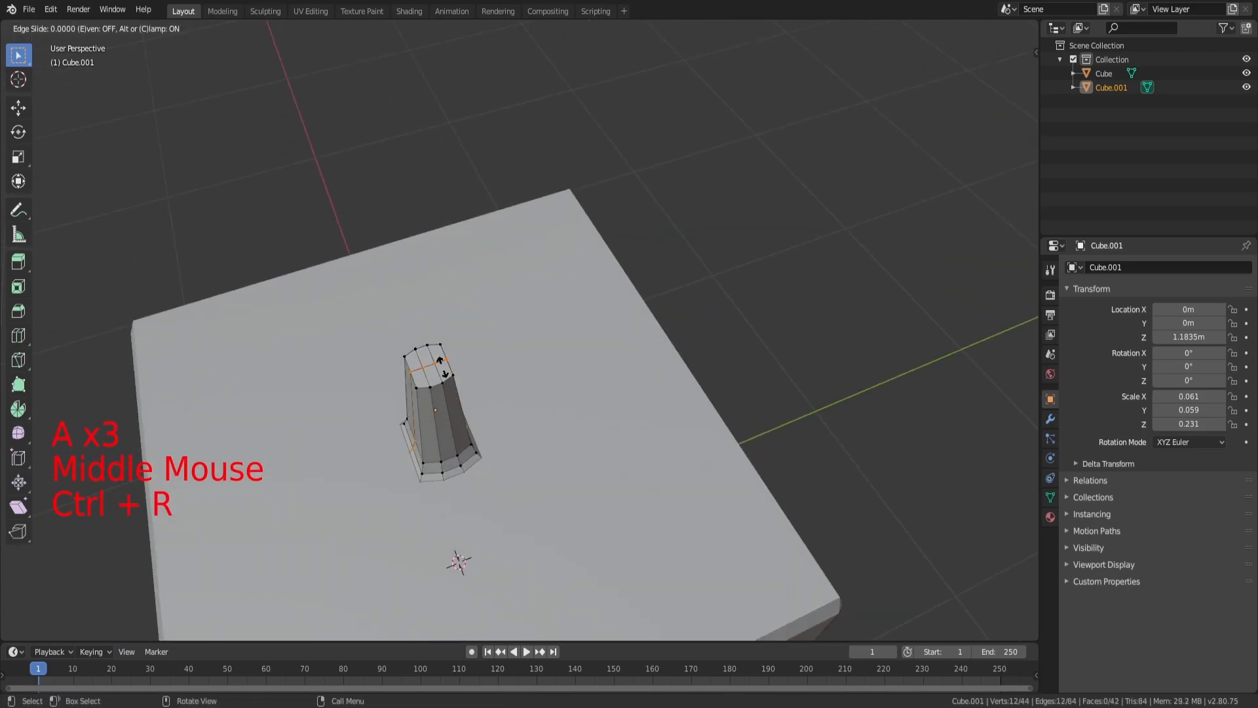
pyautogui.click(443, 363)
pyautogui.hotkey('ctrl', 'z')
# Add two lengthwise loop cuts across the post's other direction, scale them along the Y axis, and return to Object Mode deselected
pyautogui.hotkey('ctrl', 'r')
pyautogui.click(457, 367)
pyautogui.click(457, 367)
pyautogui.press('s')
pyautogui.press('y')
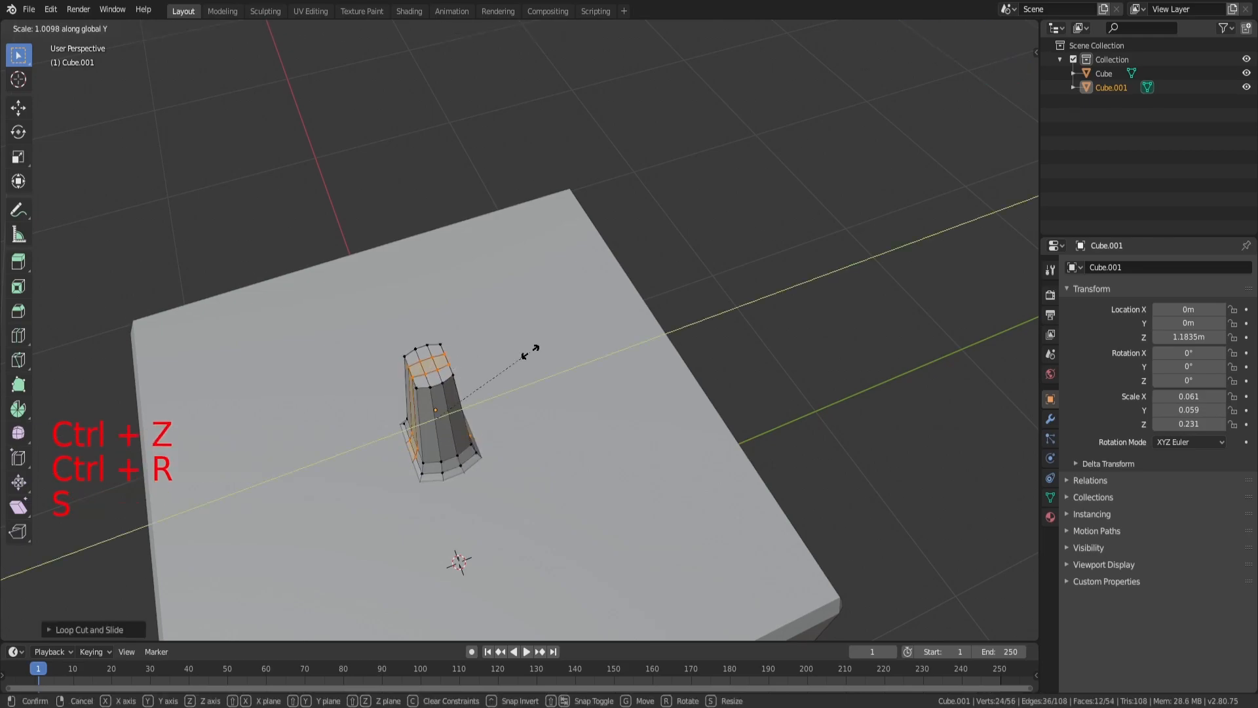
pyautogui.click(557, 349)
pyautogui.press('a')
pyautogui.press('a')
pyautogui.press('a')
pyautogui.press('Tab')
# Examine the faceted, rounded post on the cube from several angles and distances
pyautogui.moveTo(561, 350); pyautogui.dragTo(675, 361, button='middle')
pyautogui.scroll(-3, 524, 354)
pyautogui.press('a')
pyautogui.press('a')
pyautogui.press('a')
pyautogui.scroll(-3, 532, 301)
pyautogui.press('a')
pyautogui.press('a')
pyautogui.press('a')
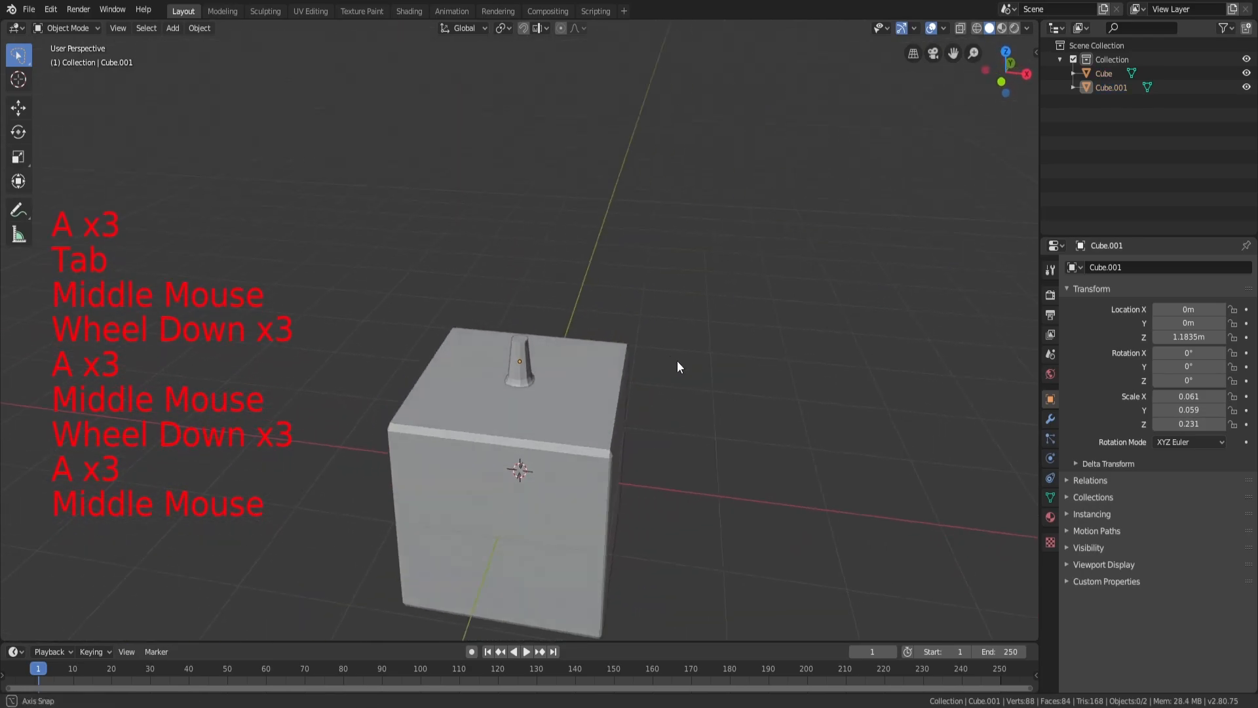
pyautogui.scroll(4, 680, 405)
pyautogui.moveTo(573, 405); pyautogui.dragTo(666, 342, button='middle')
pyautogui.scroll(-2, 666, 342)
pyautogui.press('a')
pyautogui.press('a')
pyautogui.press('a')
pyautogui.moveTo(655, 391); pyautogui.dragTo(550, 259, button='middle')
pyautogui.scroll(5, 712, 416)
pyautogui.scroll(3, 578, 368)
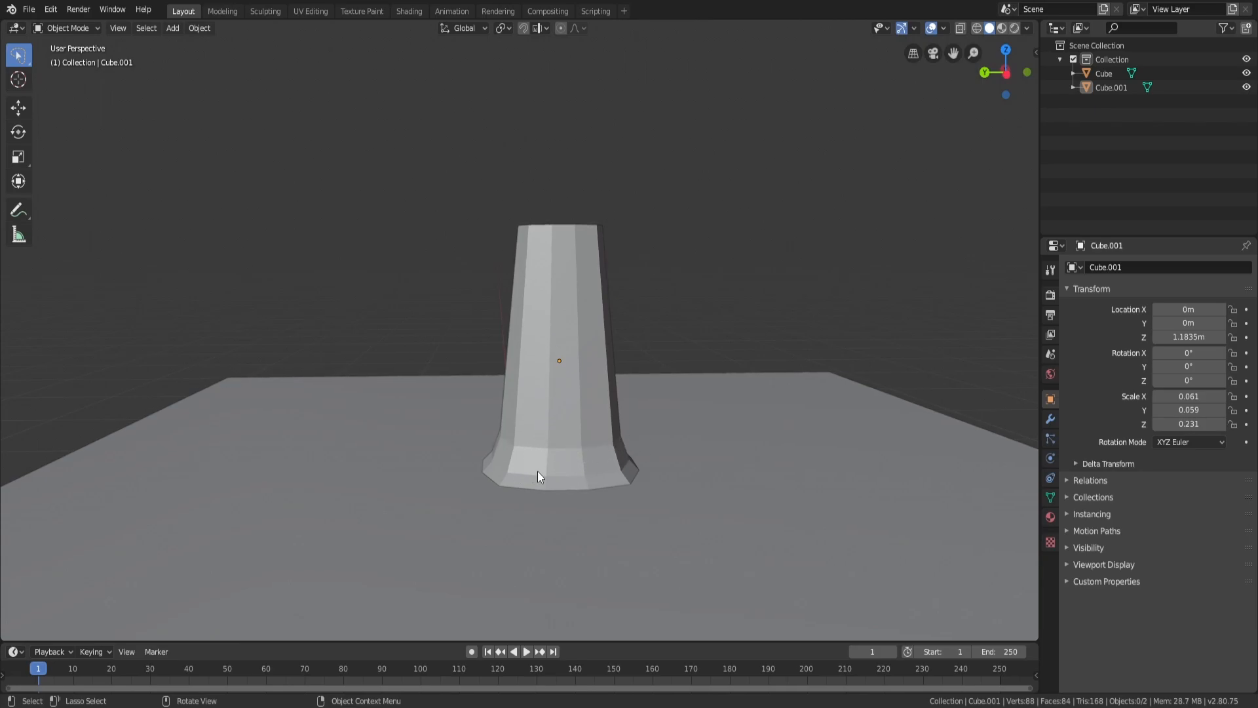
pyautogui.scroll(-3, 583, 341)
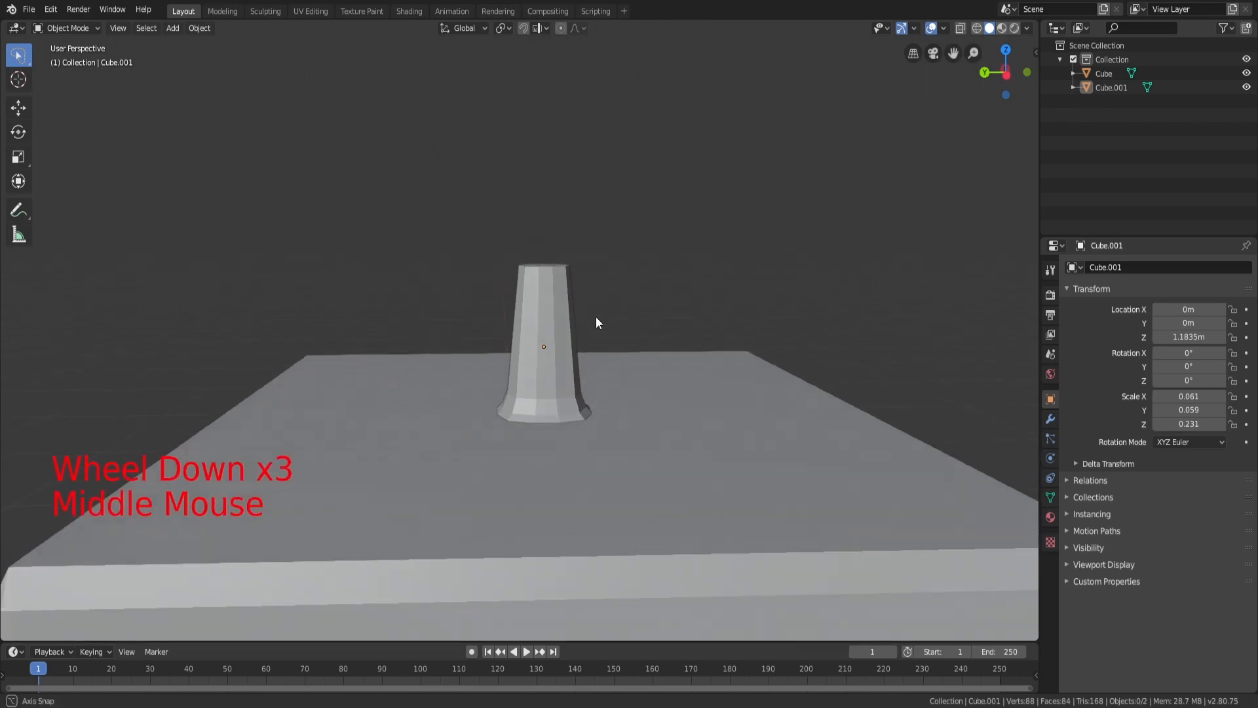
pyautogui.moveTo(596, 317); pyautogui.dragTo(608, 318, button='middle')
# Apply Shade Smooth to the post and deselect it
pyautogui.click(663, 248)
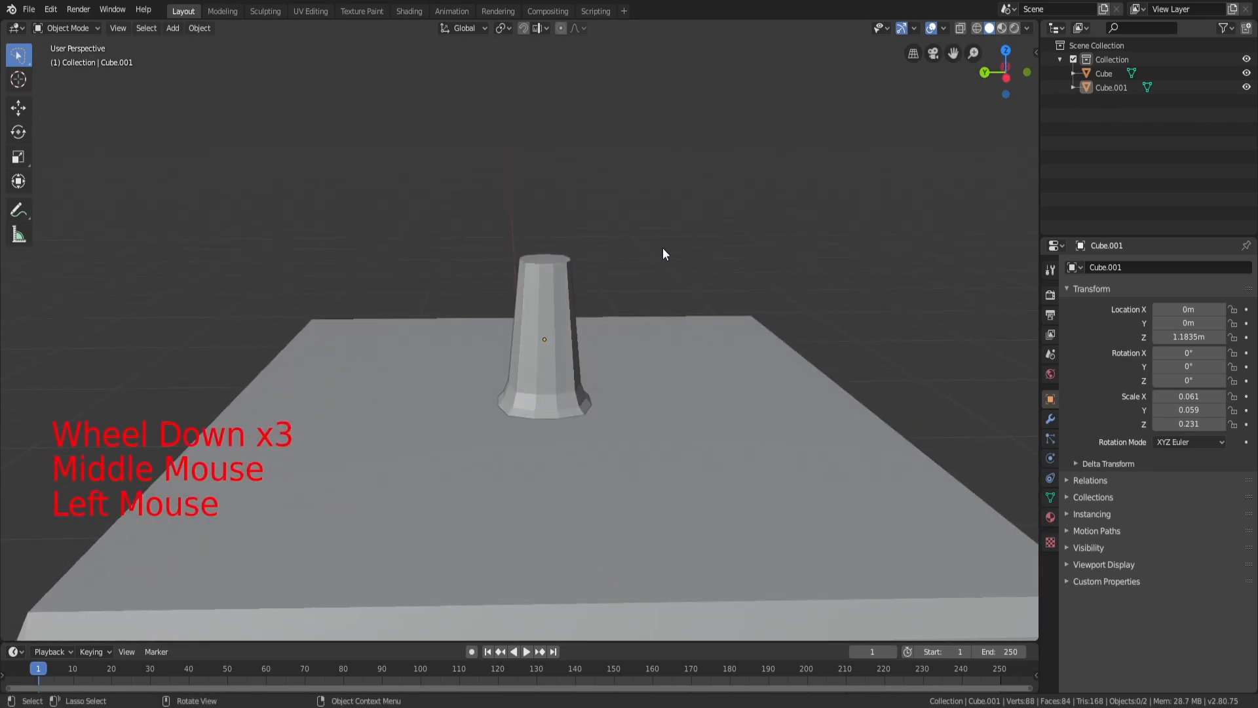
pyautogui.rightClick(552, 318)
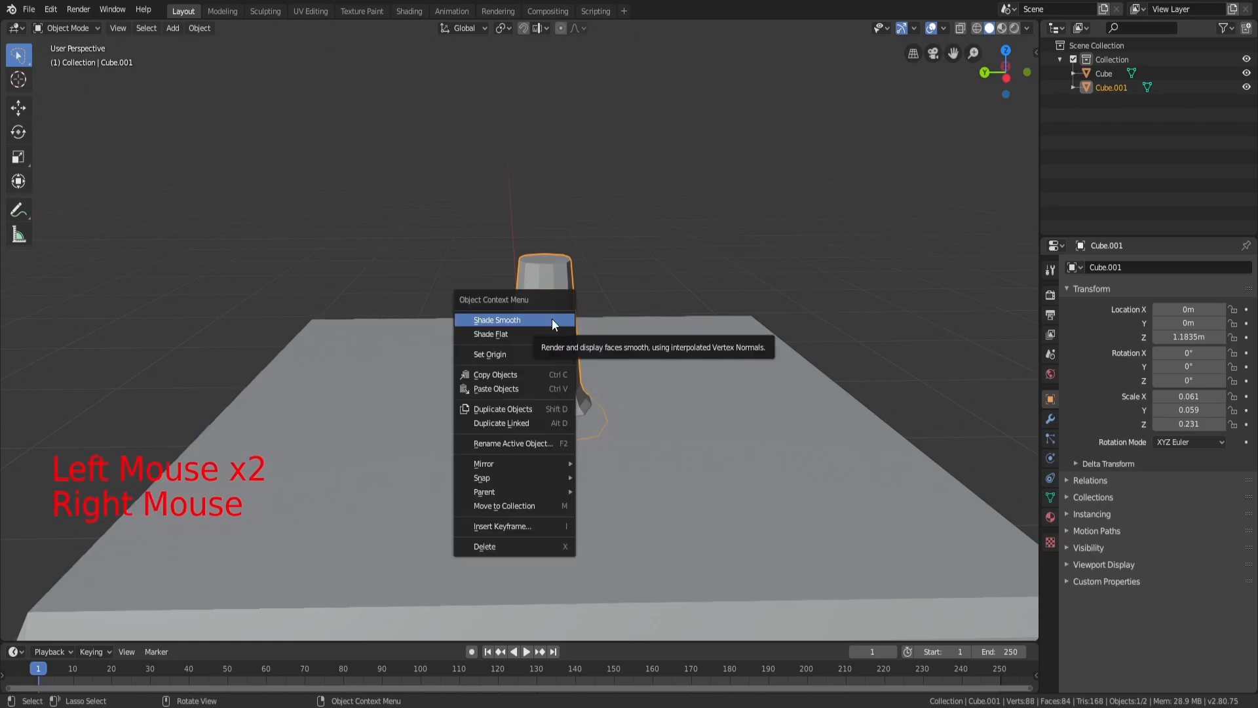
pyautogui.click(518, 321)
pyautogui.click(683, 260)
pyautogui.scroll(-2, 613, 227)
pyautogui.moveTo(683, 259); pyautogui.dragTo(635, 367, button='middle')
pyautogui.scroll(2, 603, 340)
pyautogui.scroll(-3, 636, 367)
pyautogui.scroll(-1, 635, 367)
# Apply Shade Smooth to the large bevelled cube and deselect it
pyautogui.click(584, 435)
pyautogui.rightClick(584, 436)
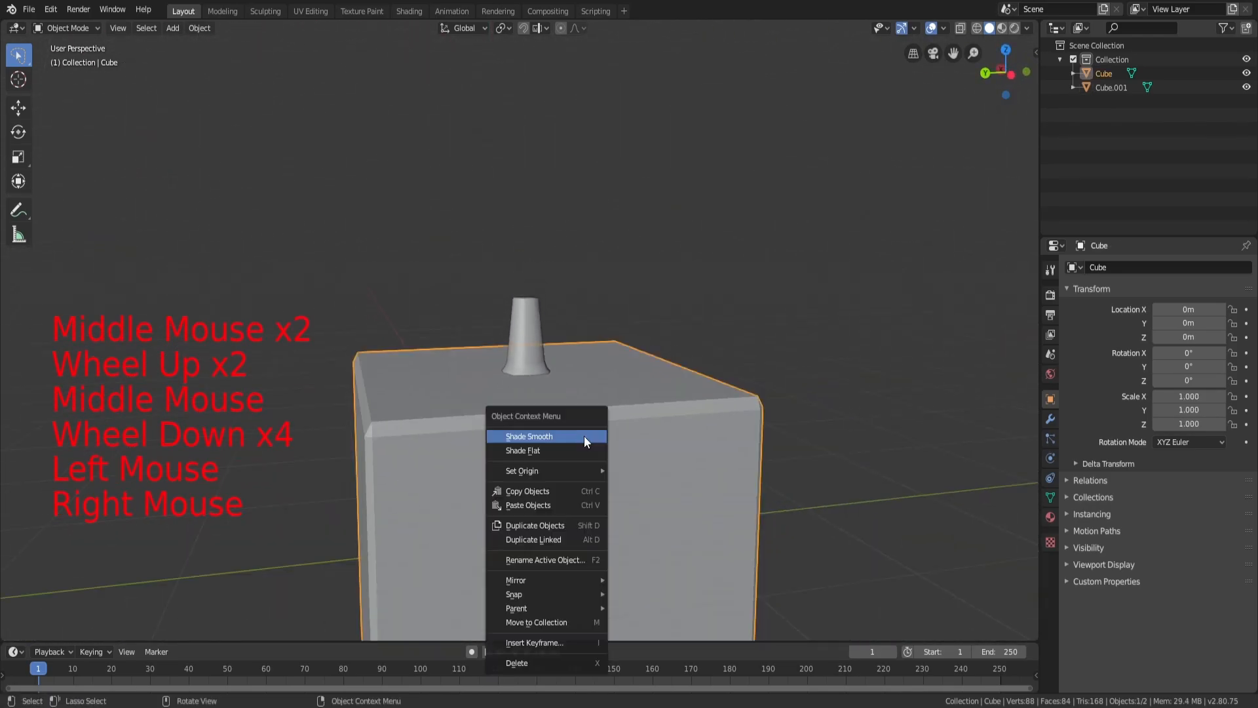
pyautogui.click(584, 436)
pyautogui.scroll(-3, 693, 304)
pyautogui.click(693, 304)
# Examine the smooth shading on the cube and post from several angles
pyautogui.moveTo(694, 304); pyautogui.dragTo(659, 411, button='middle')
pyautogui.scroll(4, 616, 344)
pyautogui.scroll(-1, 550, 354)
pyautogui.scroll(-3, 649, 367)
pyautogui.click(674, 304)
pyautogui.scroll(4, 654, 309)
pyautogui.scroll(-4, 606, 278)
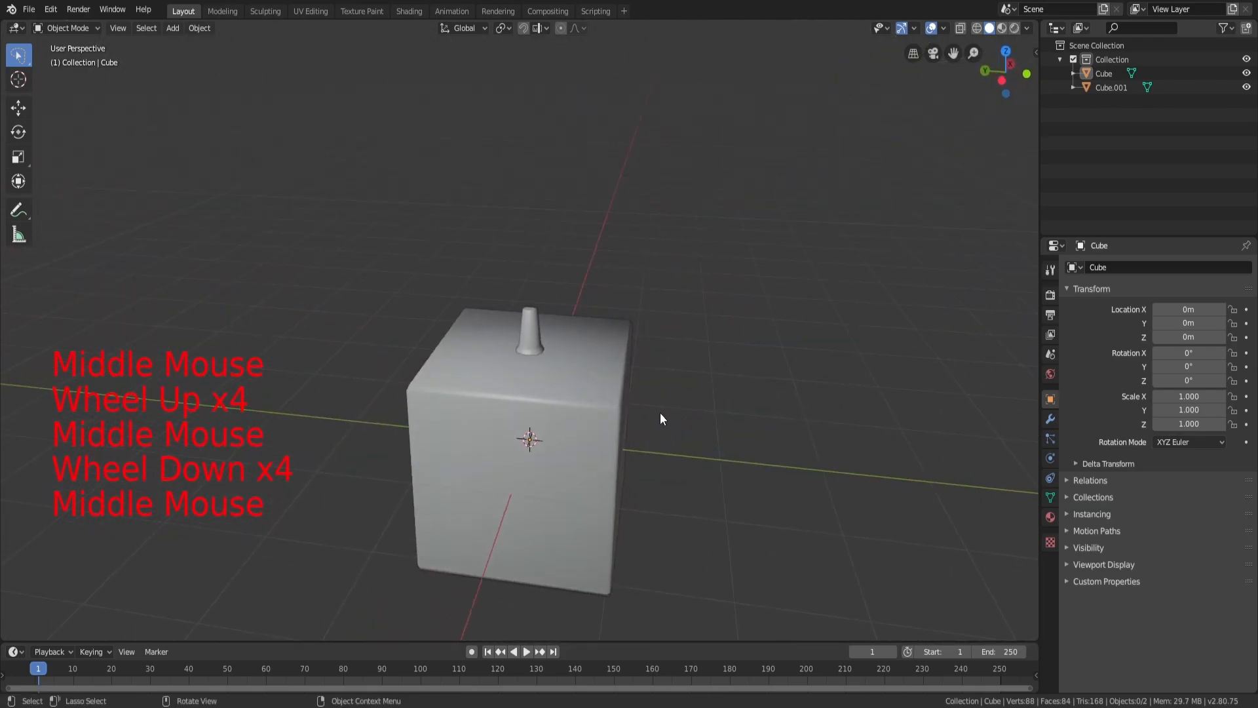
# Select the large cube and add an Edge Split modifier to it
pyautogui.click(617, 413)
pyautogui.click(1050, 419)
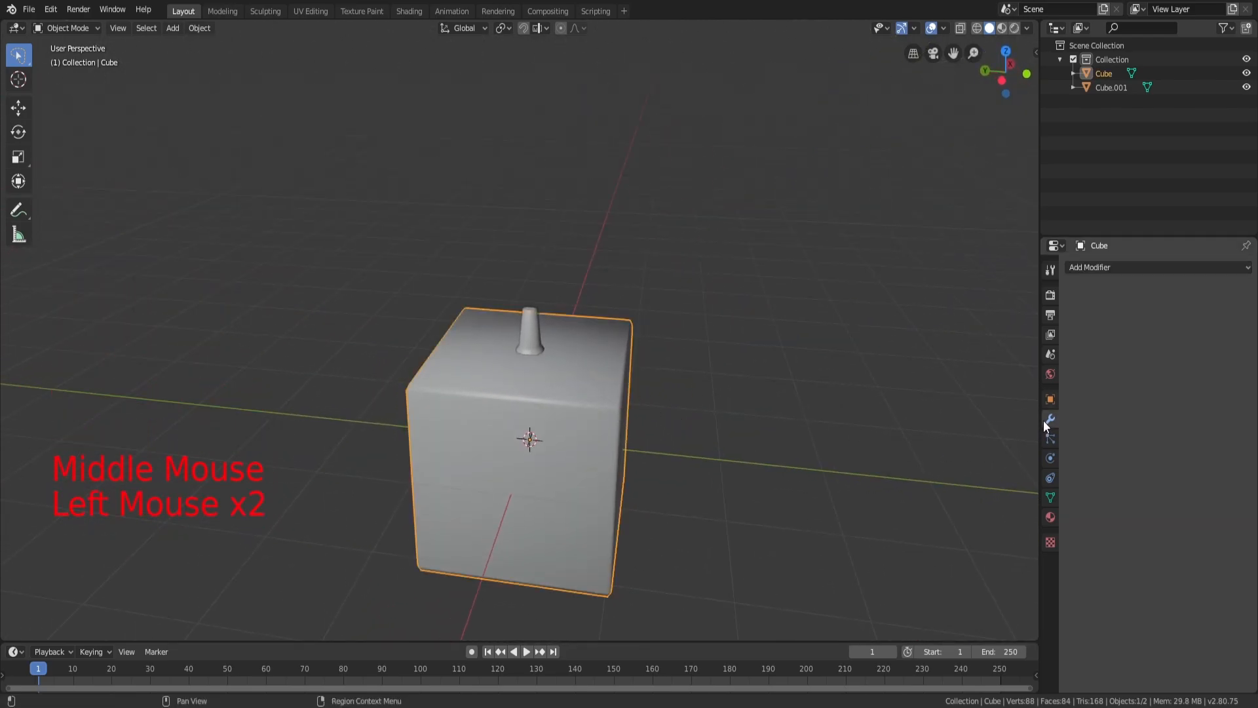
pyautogui.moveTo(623, 387); pyautogui.dragTo(776, 285, button='middle')
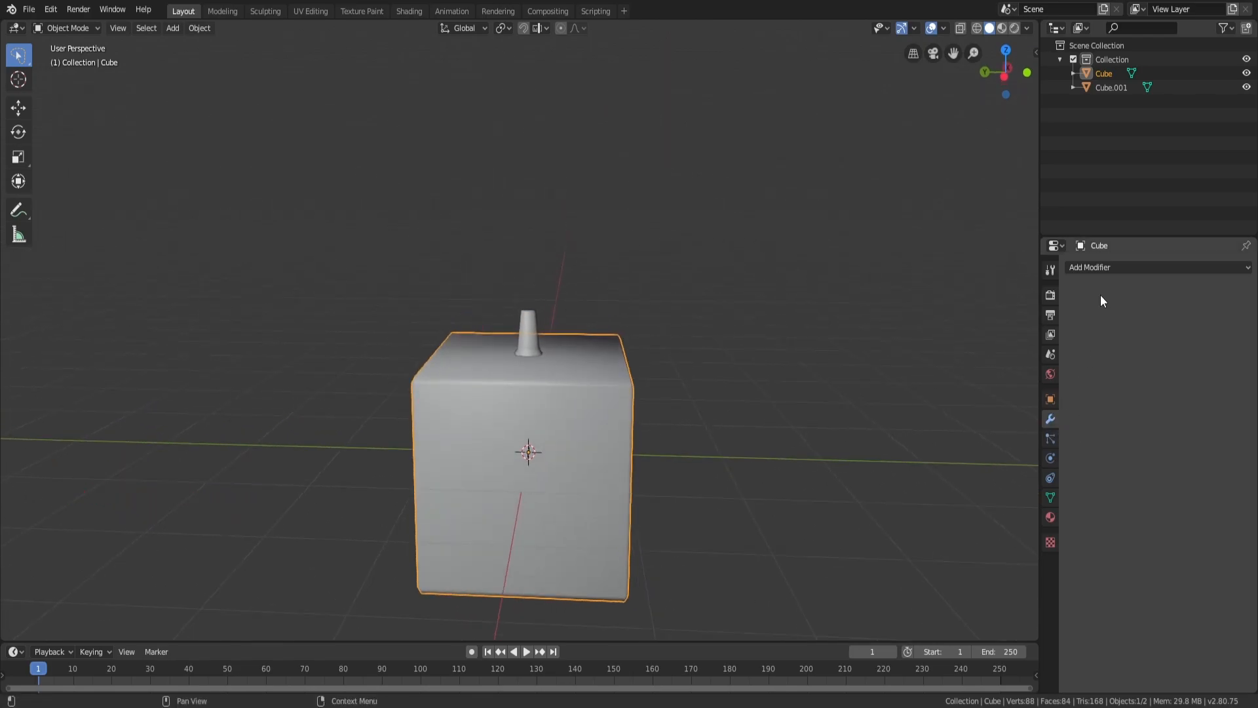
pyautogui.click(1104, 269)
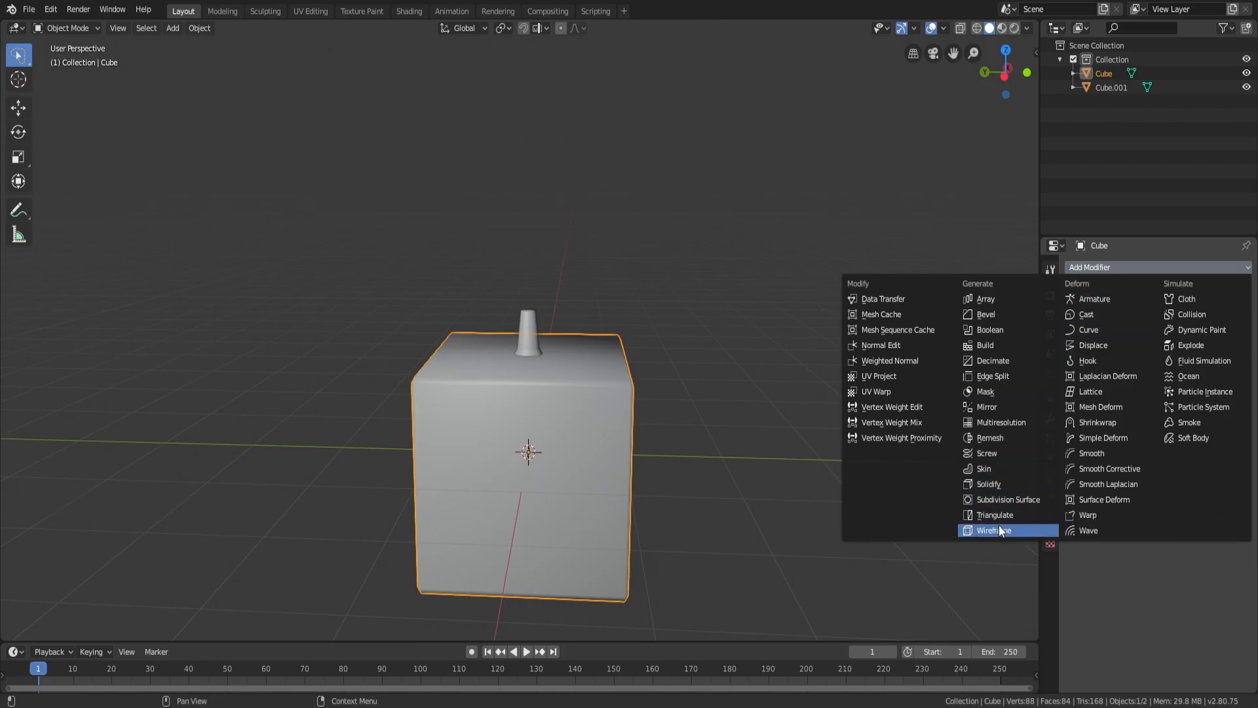
pyautogui.click(991, 376)
# Apply the Edge Split modifier on the large cube and deselect the cube
pyautogui.scroll(3, 852, 390)
pyautogui.moveTo(734, 397); pyautogui.dragTo(660, 363, button='middle')
pyautogui.scroll(2, 688, 377)
pyautogui.scroll(-5, 660, 363)
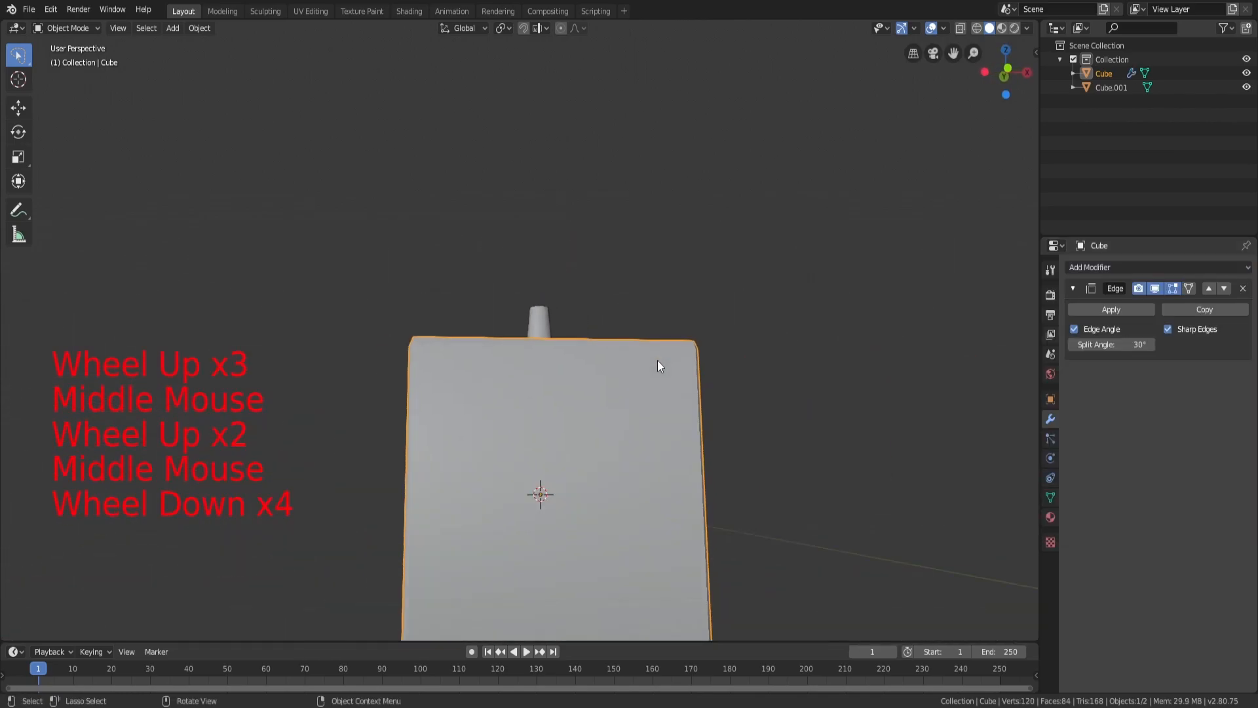
pyautogui.click(1096, 313)
pyautogui.click(690, 339)
# Examine the cube's edges and the smooth-shaded post from several angles and distances
pyautogui.moveTo(689, 339); pyautogui.dragTo(796, 393, button='middle')
pyautogui.scroll(3, 645, 434)
pyautogui.moveTo(645, 439); pyautogui.dragTo(686, 435, button='middle')
pyautogui.scroll(-3, 654, 278)
pyautogui.scroll(3, 686, 438)
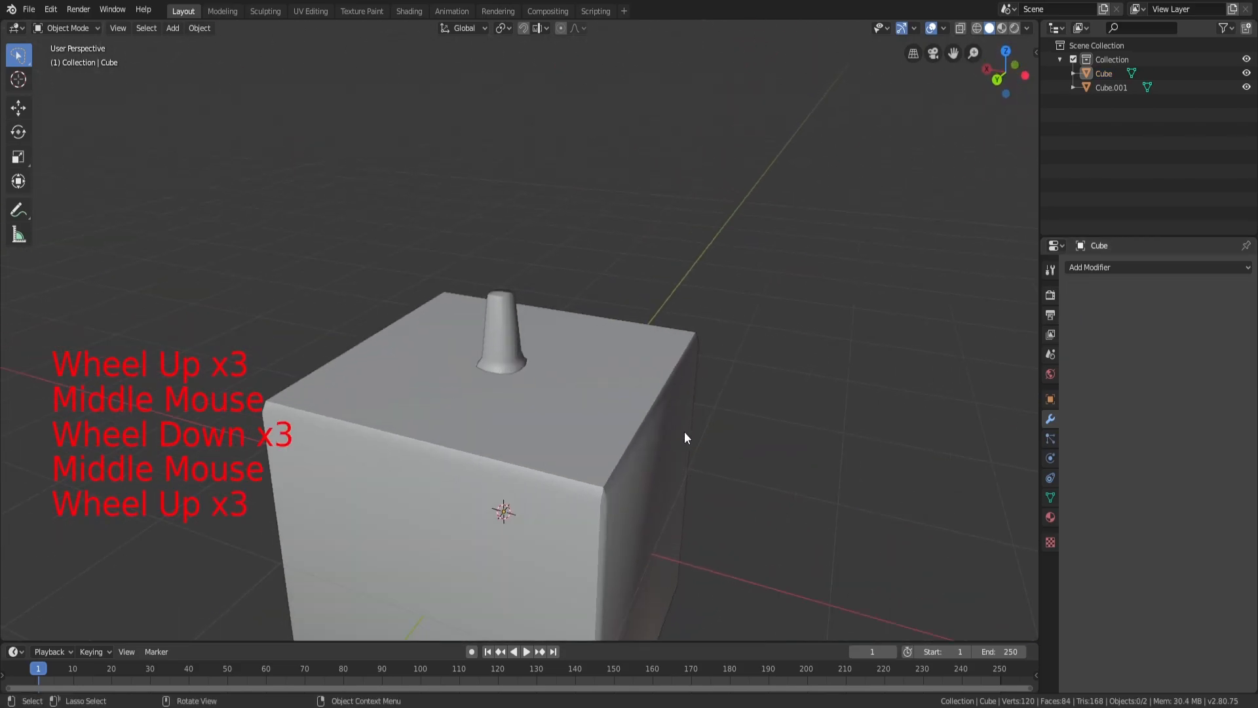
pyautogui.moveTo(608, 418); pyautogui.dragTo(566, 379, button='middle')
pyautogui.scroll(1, 569, 376)
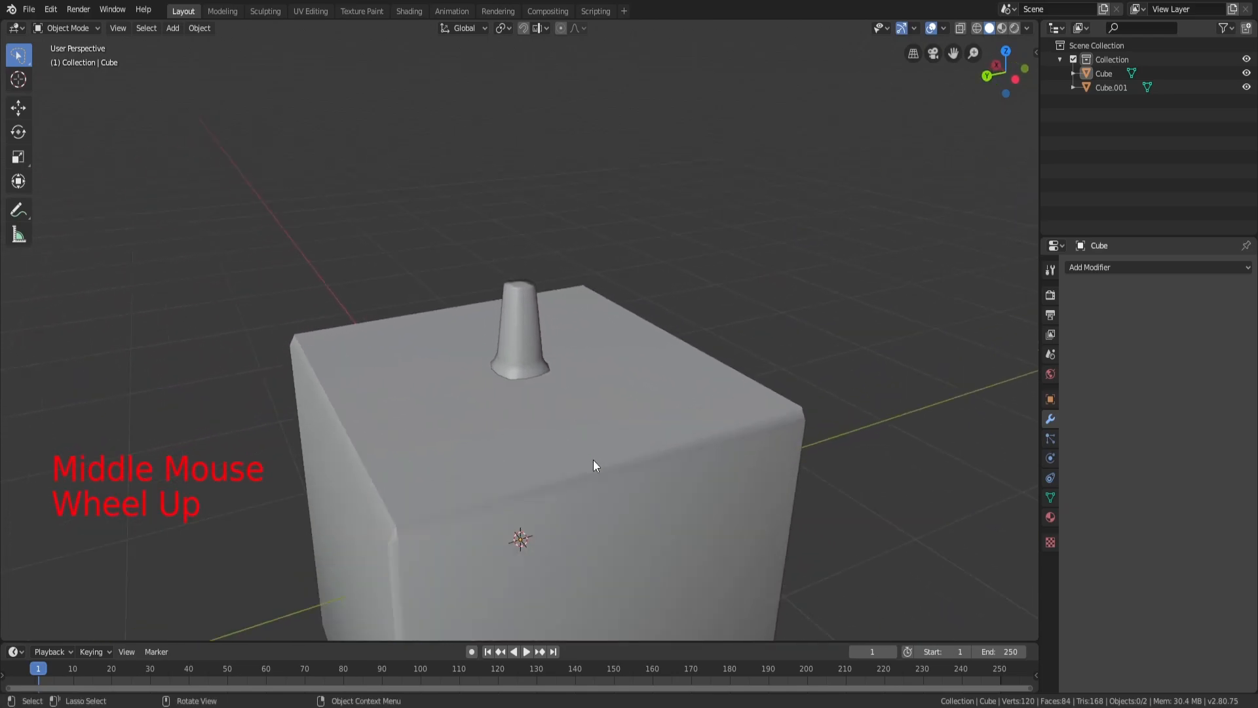
pyautogui.scroll(2, 593, 462)
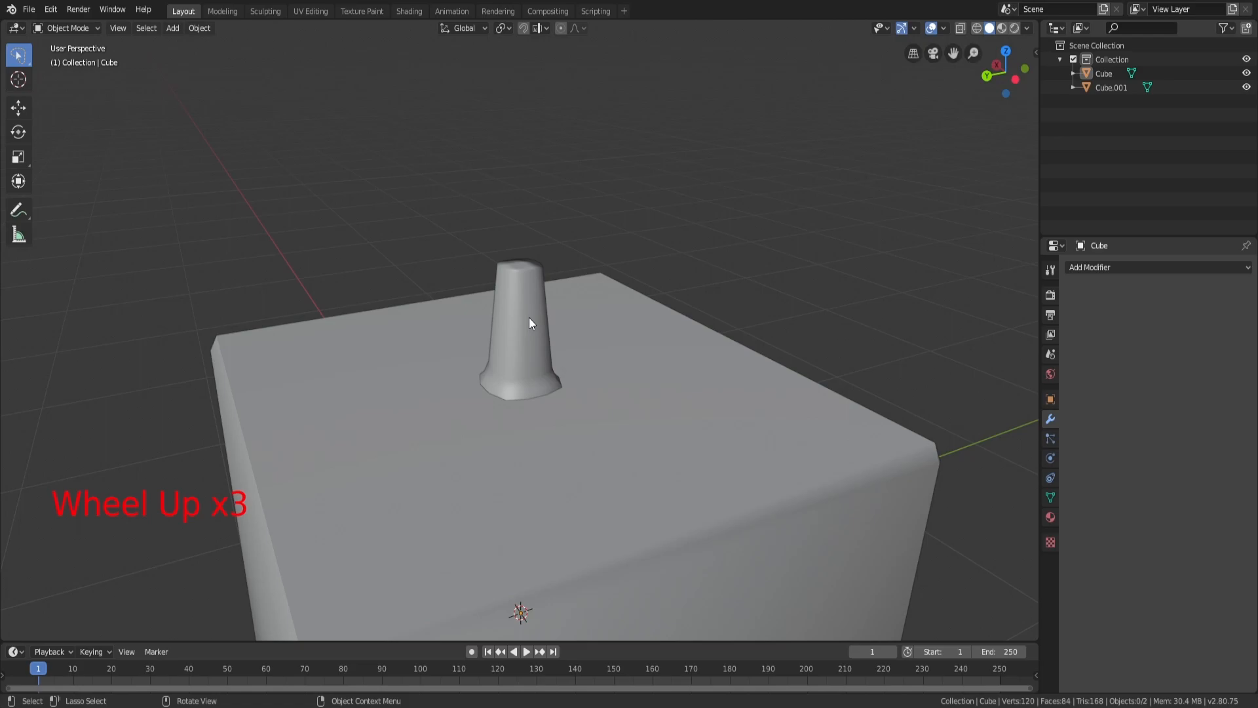
pyautogui.scroll(-2, 529, 324)
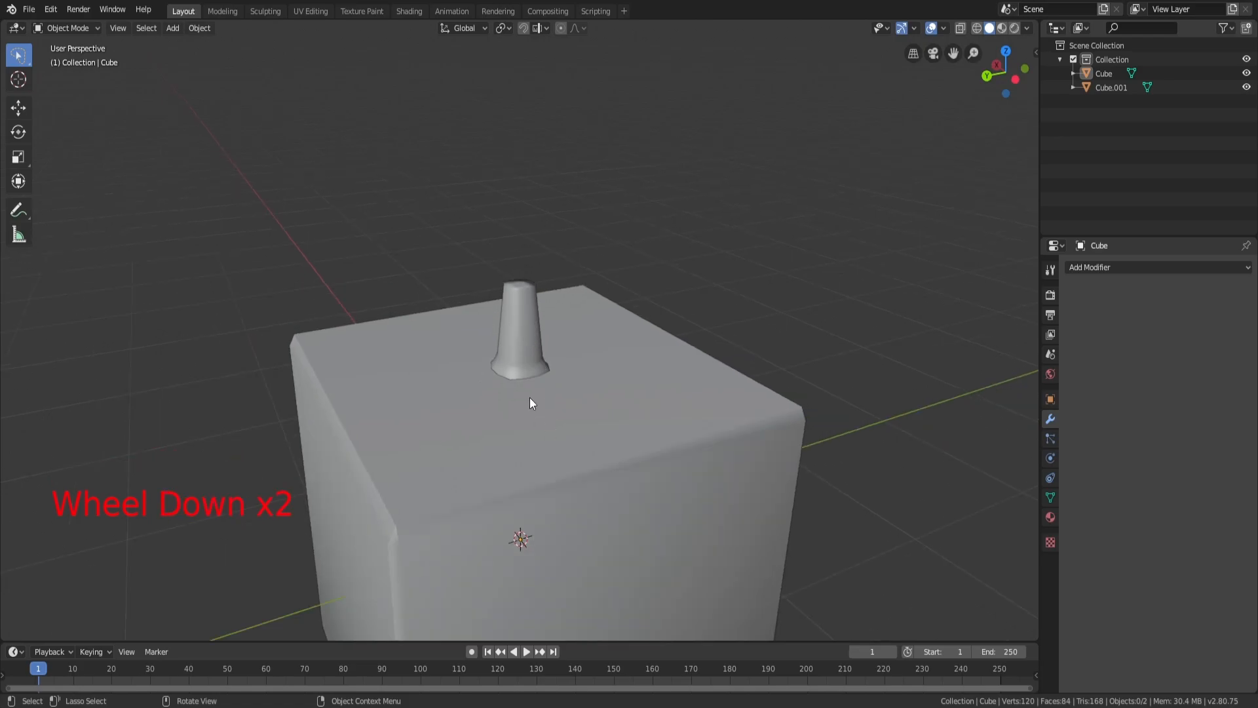
# Select the post and apply Shade Flat to view its facets up close
pyautogui.click(528, 340)
pyautogui.rightClick(528, 339)
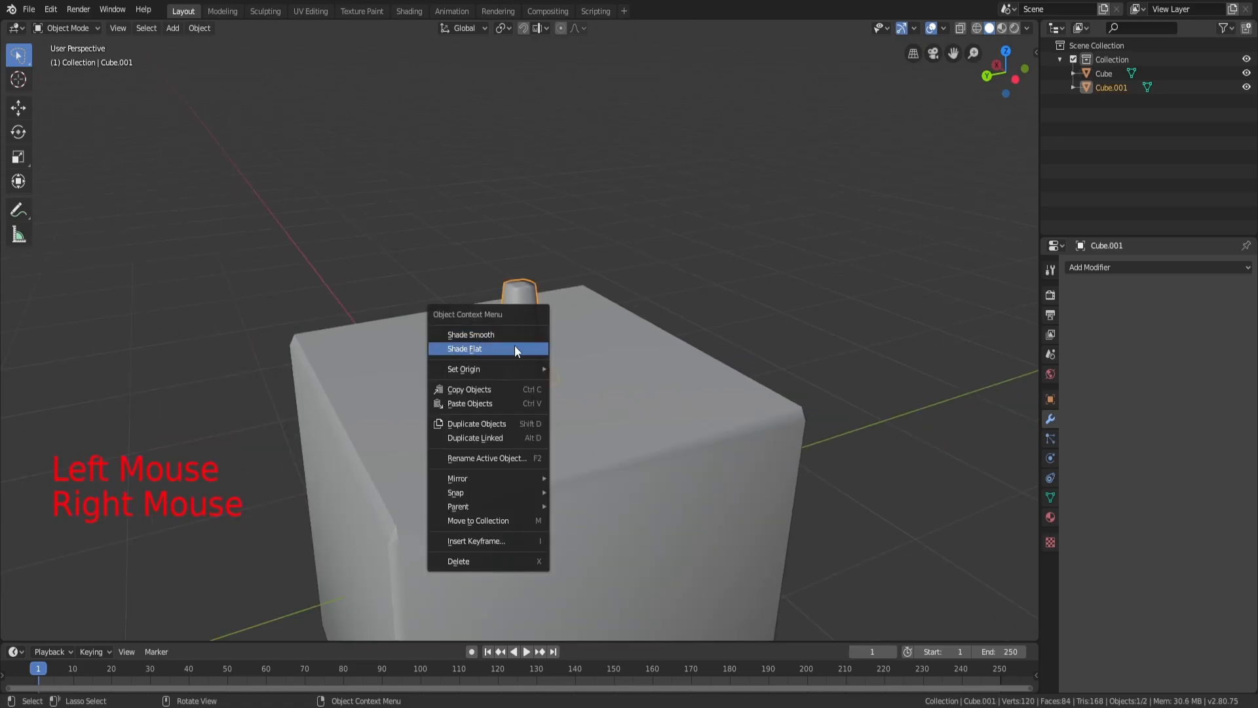
pyautogui.scroll(5, 511, 349)
pyautogui.rightClick(535, 349)
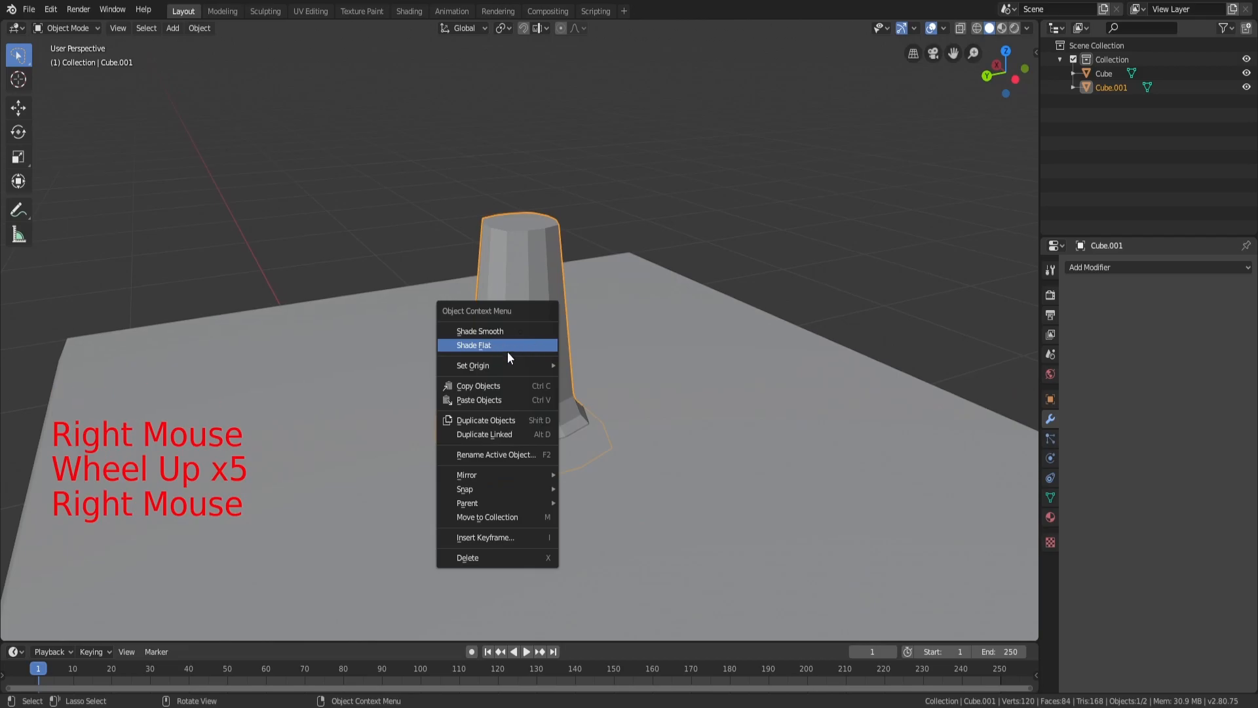
pyautogui.moveTo(491, 348); pyautogui.dragTo(548, 225, button='middle')
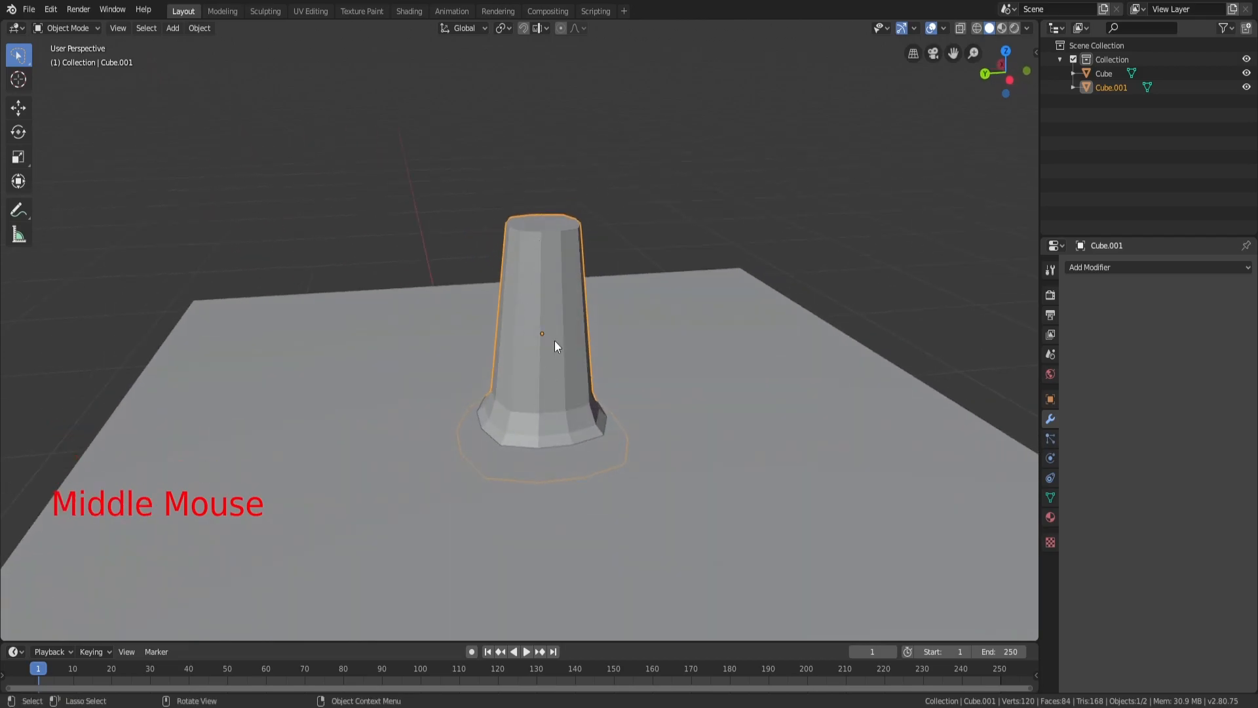
# Apply Shade Smooth to the selected post again
pyautogui.scroll(-2, 547, 354)
pyautogui.rightClick(542, 340)
pyautogui.scroll(-2, 545, 345)
pyautogui.scroll(-2, 547, 353)
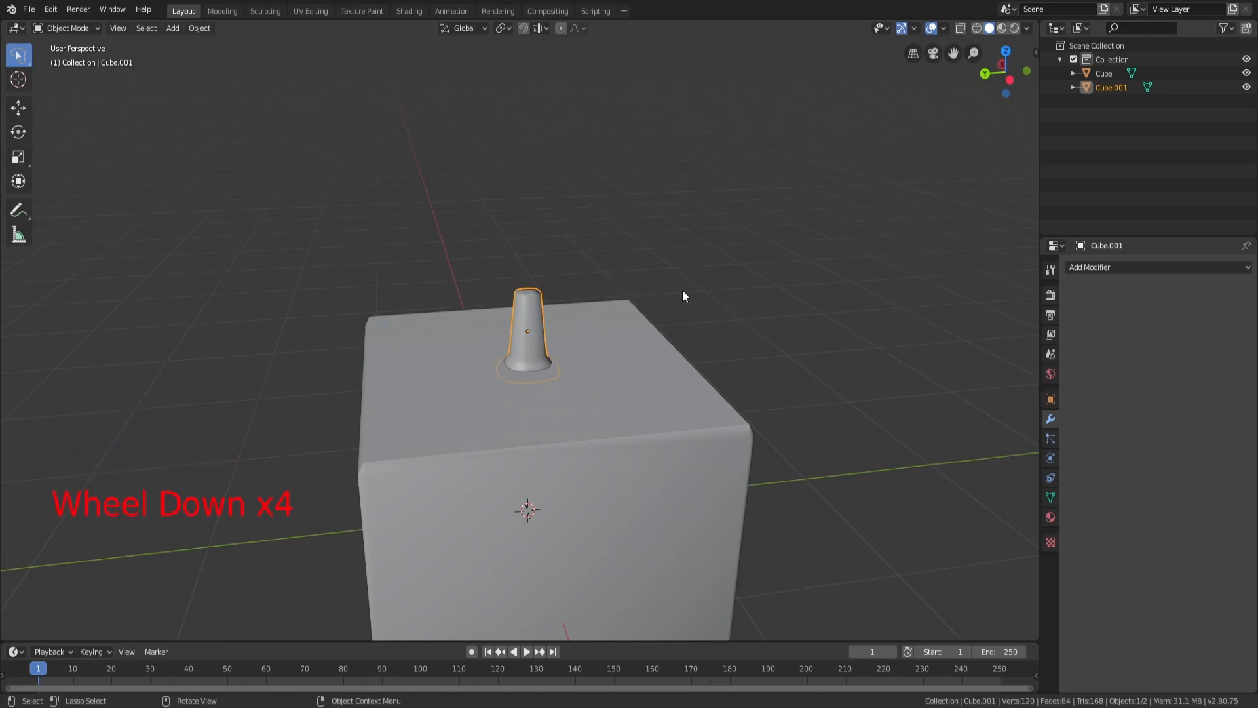
# Add an Edge Split modifier to the post and deselect it to view the shading from several angles
pyautogui.click(1107, 270)
pyautogui.click(998, 373)
pyautogui.scroll(4, 719, 419)
pyautogui.click(854, 279)
pyautogui.moveTo(853, 279); pyautogui.dragTo(674, 281, button='middle')
pyautogui.scroll(-2, 816, 284)
pyautogui.scroll(-4, 816, 285)
pyautogui.moveTo(816, 284); pyautogui.dragTo(732, 371, button='middle')
pyautogui.scroll(-6, 674, 359)
pyautogui.scroll(1, 674, 359)
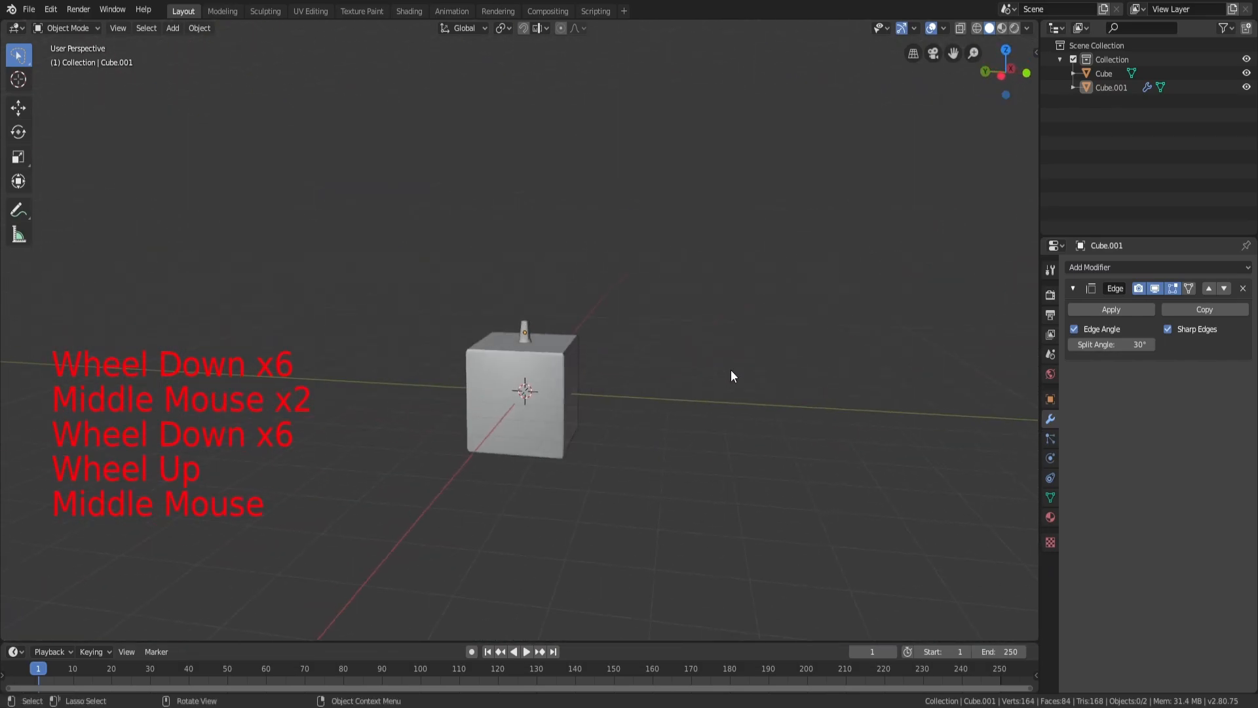
# Inspect the post up close and remove its Edge Split modifier
pyautogui.scroll(5, 649, 364)
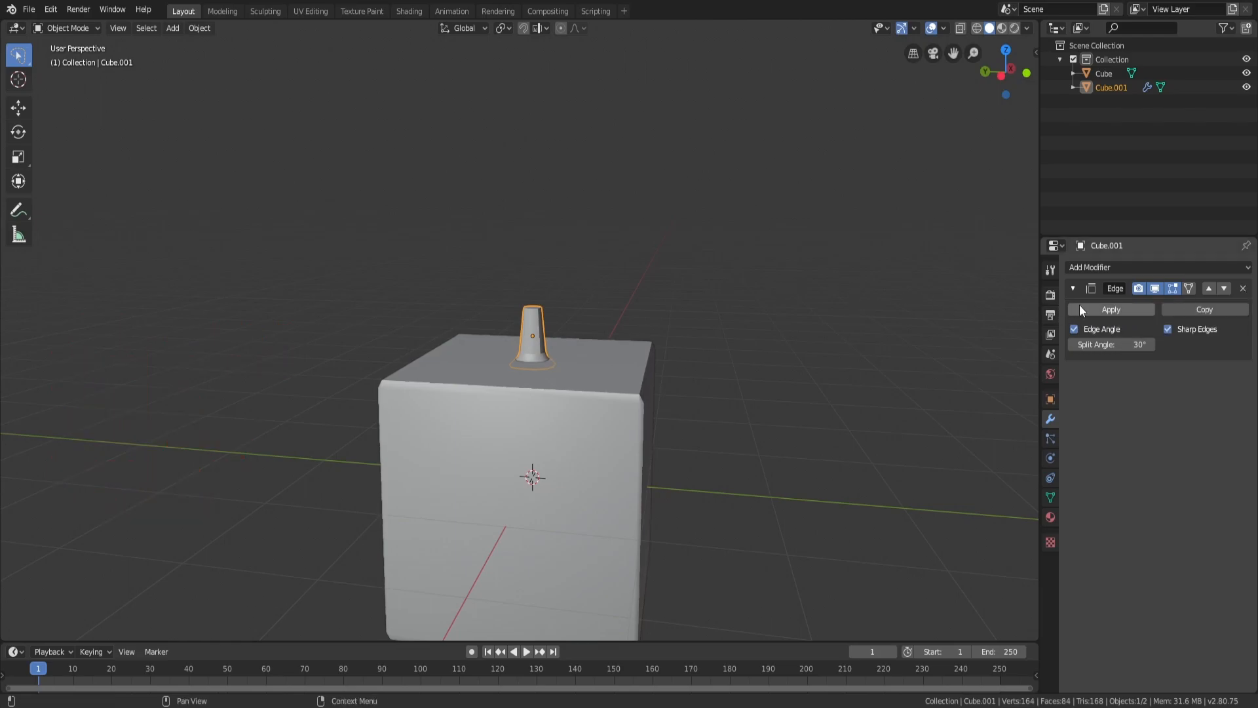
pyautogui.scroll(5, 624, 277)
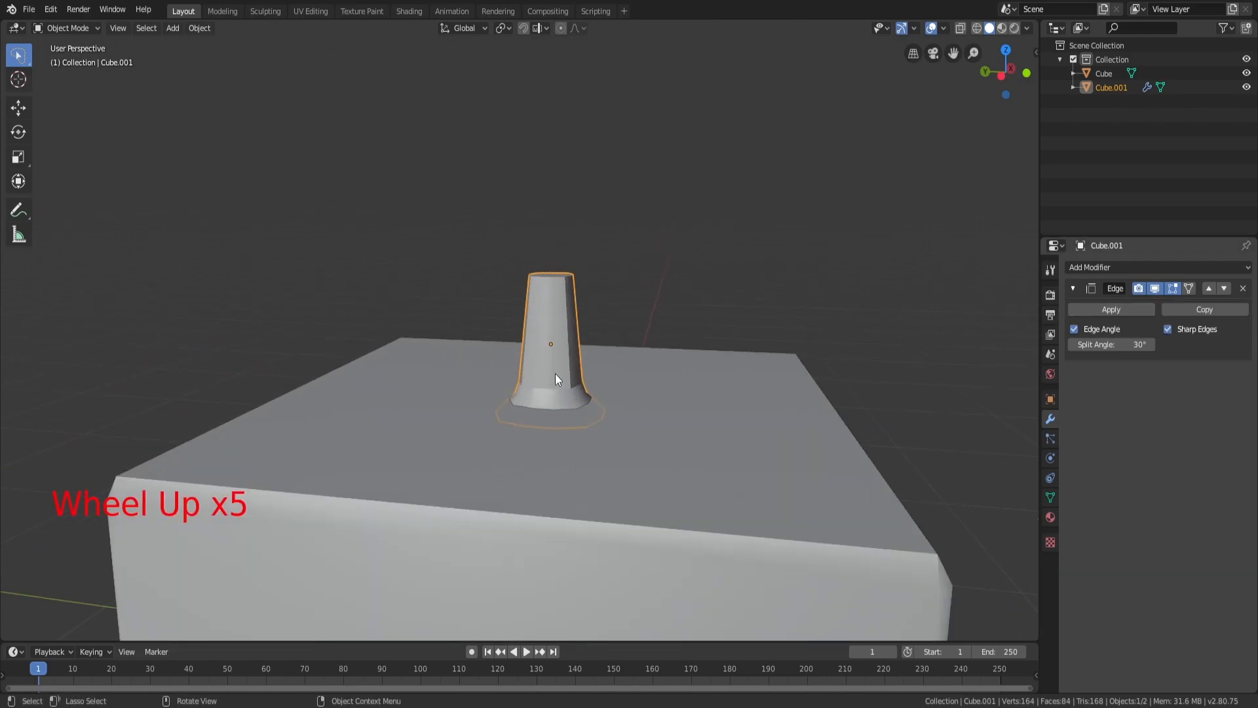
pyautogui.click(1244, 289)
pyautogui.click(708, 241)
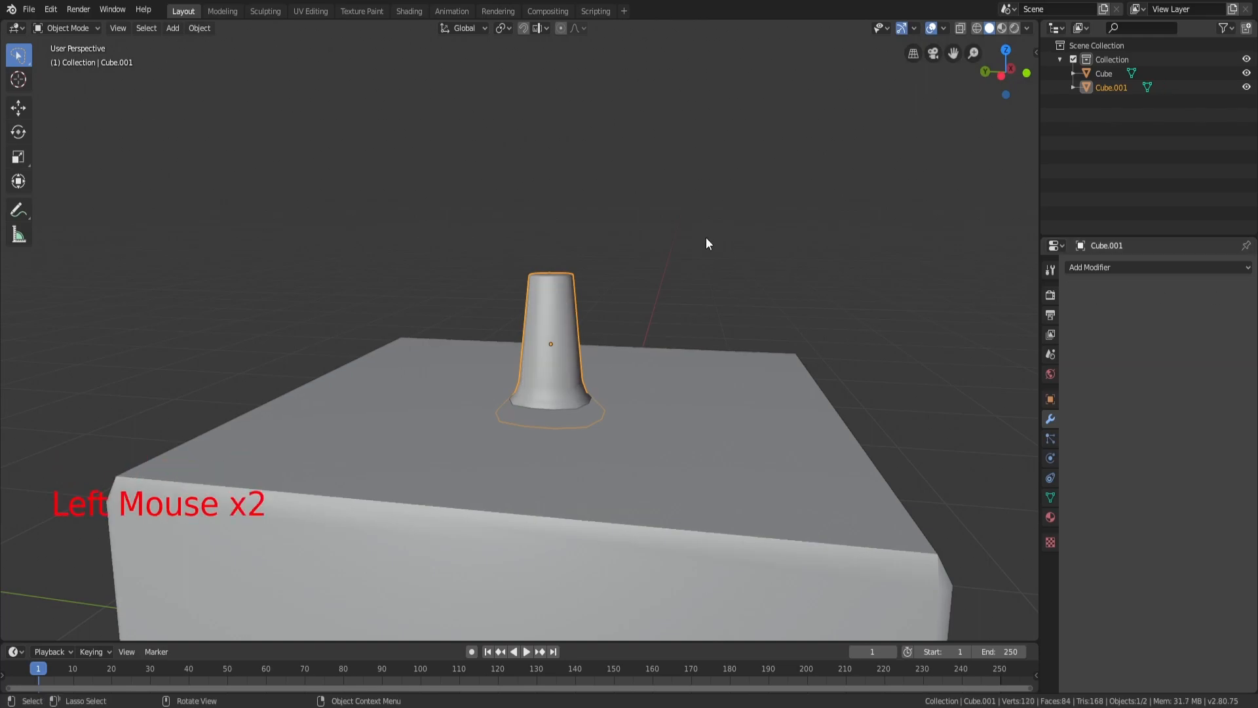
# Set the selected post's shading to Shade Flat
pyautogui.click(525, 328)
pyautogui.rightClick(541, 343)
pyautogui.click(561, 288)
pyautogui.rightClick(553, 308)
pyautogui.click(593, 303)
pyautogui.scroll(-2, 603, 305)
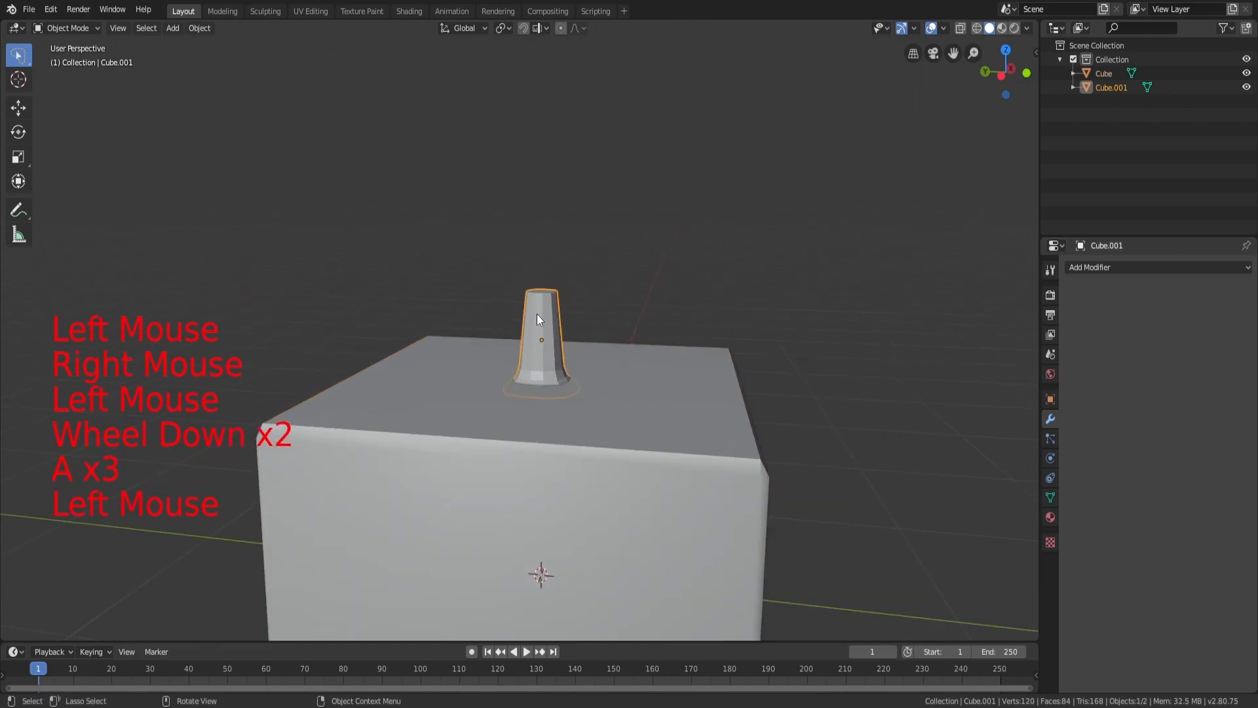
# Enter Edit Mode on the post and select all vertices of its top face with Circle Select
pyautogui.press('Tab')
pyautogui.scroll(4, 537, 315)
pyautogui.press('a')
pyautogui.press('a')
pyautogui.press('a')
pyautogui.moveTo(537, 311)
pyautogui.mouseDown(button='middle')
pyautogui.moveTo(539, 282)
pyautogui.moveTo(595, 255)
pyautogui.moveTo(436, 329)
pyautogui.mouseUp(button='middle')
pyautogui.click(501, 281)
pyautogui.scroll(1, 471, 311)
pyautogui.press('c')
pyautogui.click(407, 354)
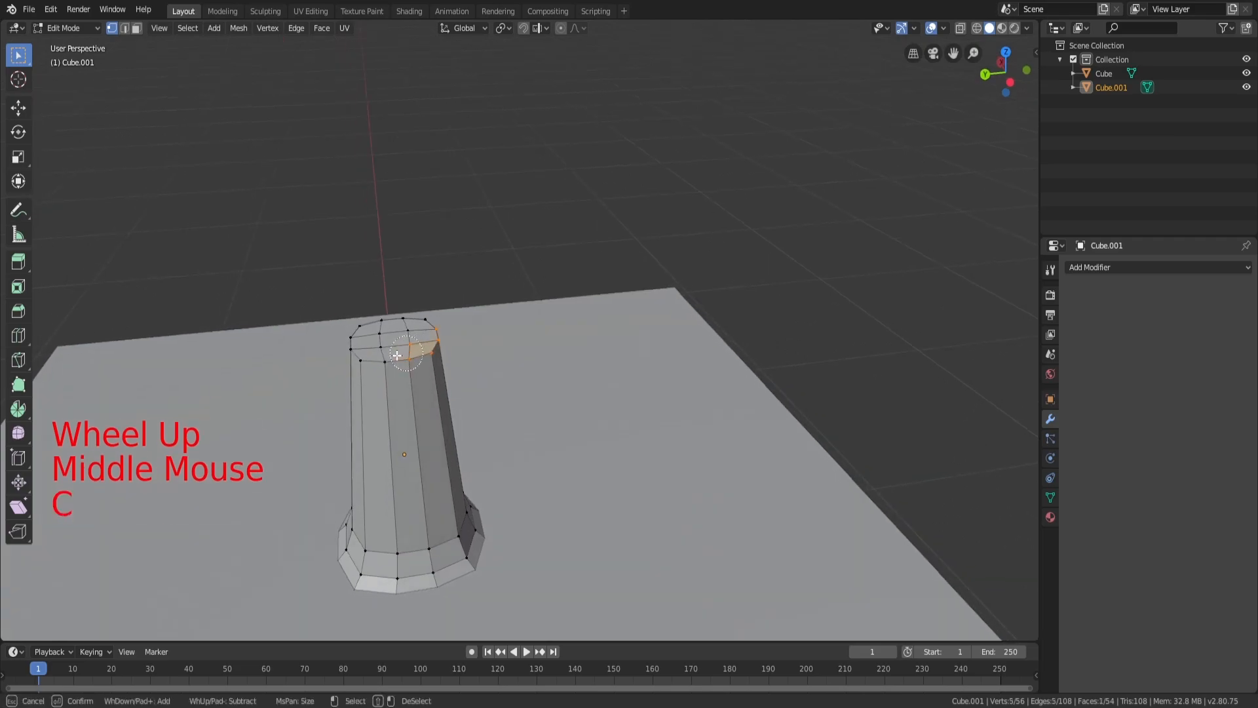
pyautogui.moveTo(418, 311); pyautogui.dragTo(334, 343)
pyautogui.rightClick(334, 343)
# Move the post's top face sideways along Y so the post leans, and adjust its height along Z
pyautogui.scroll(-2, 655, 300)
pyautogui.moveTo(655, 301); pyautogui.dragTo(645, 263, button='middle')
pyautogui.press('g')
pyautogui.press('x')
pyautogui.press('y')
pyautogui.click(613, 273)
pyautogui.press('g')
pyautogui.press('z')
pyautogui.click(610, 297)
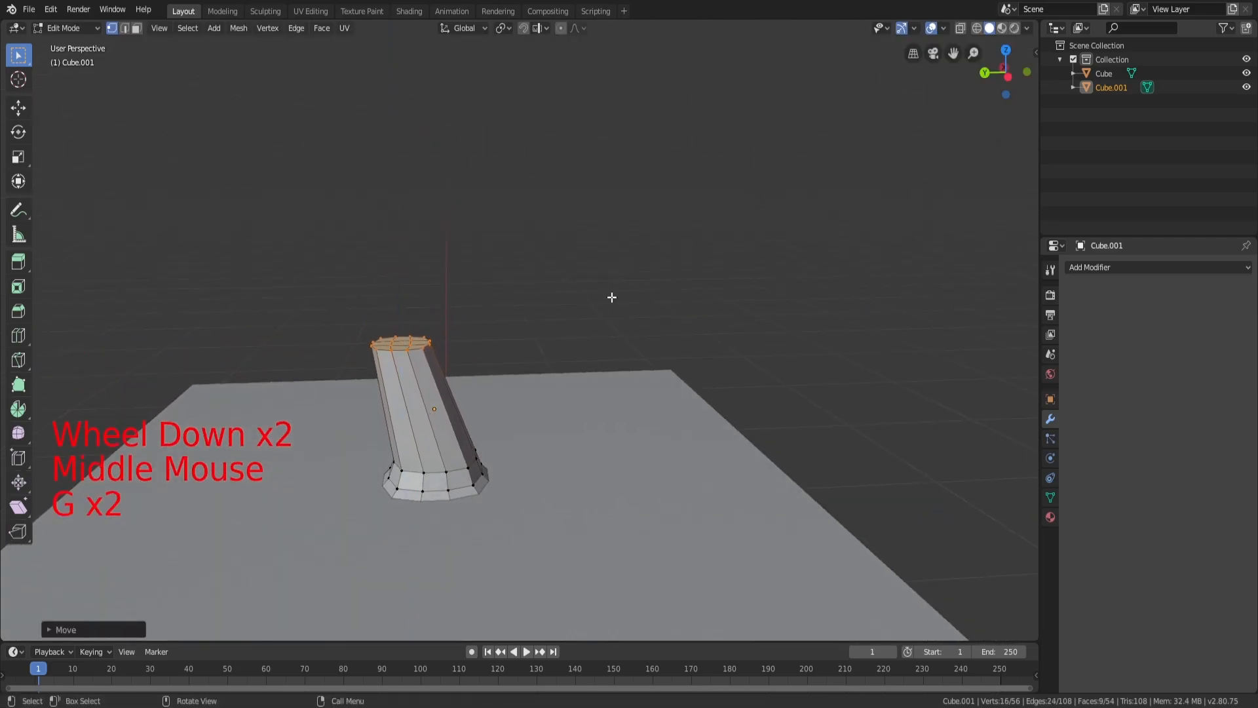
# Extrude the top face upward as the first bend section, tilt it about X and adjust its position along Y and Z
pyautogui.press('e')
pyautogui.click(602, 251)
pyautogui.press('g')
pyautogui.press('y')
pyautogui.click(591, 244)
pyautogui.press('r')
pyautogui.press('x')
pyautogui.click(619, 295)
pyautogui.press('g')
pyautogui.press('y')
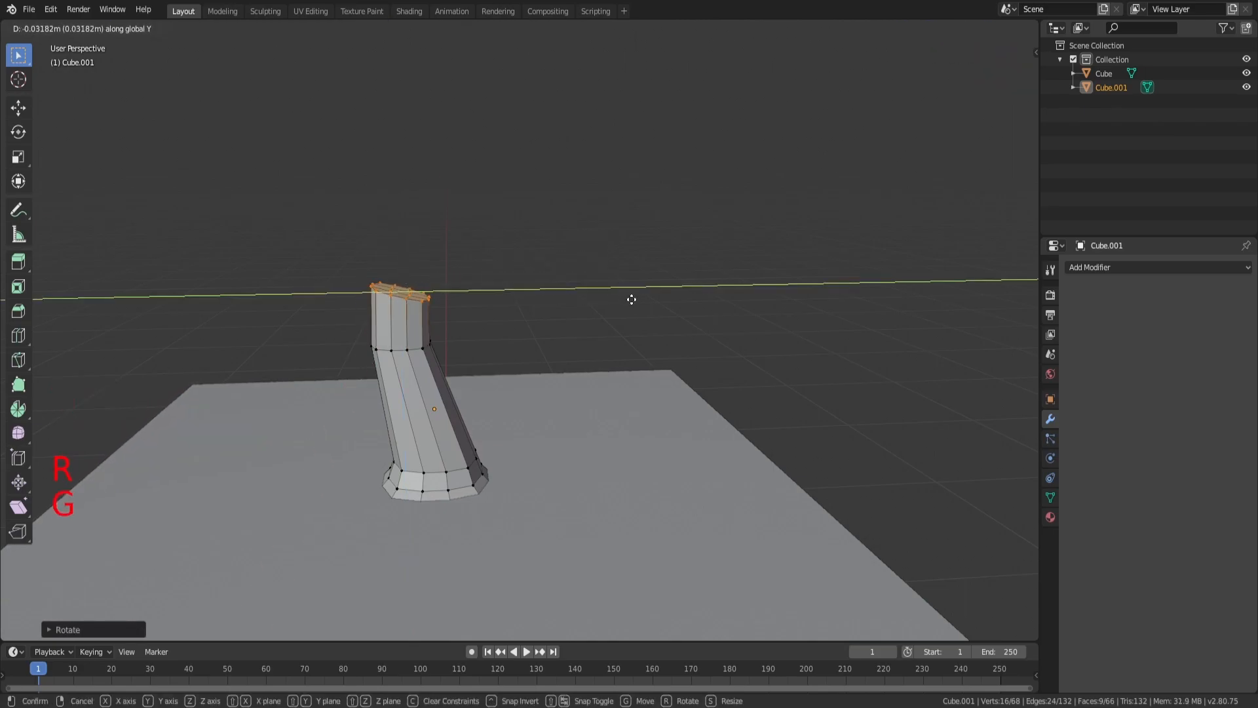
pyautogui.click(624, 298)
pyautogui.press('g')
pyautogui.press('z')
pyautogui.click(623, 305)
# Extrude a second section upward, tilt its end face further about X and reposition it along Y and Z
pyautogui.press('e')
pyautogui.click(629, 271)
pyautogui.press('g')
pyautogui.press('y')
pyautogui.click(636, 274)
pyautogui.press('r')
pyautogui.press('x')
pyautogui.click(574, 352)
pyautogui.press('g')
pyautogui.press('z')
pyautogui.click(569, 360)
# Extrude a third section, swing its end face about X toward the inside of the bend and shift it along Y
pyautogui.press('e')
pyautogui.click(578, 336)
pyautogui.press('g')
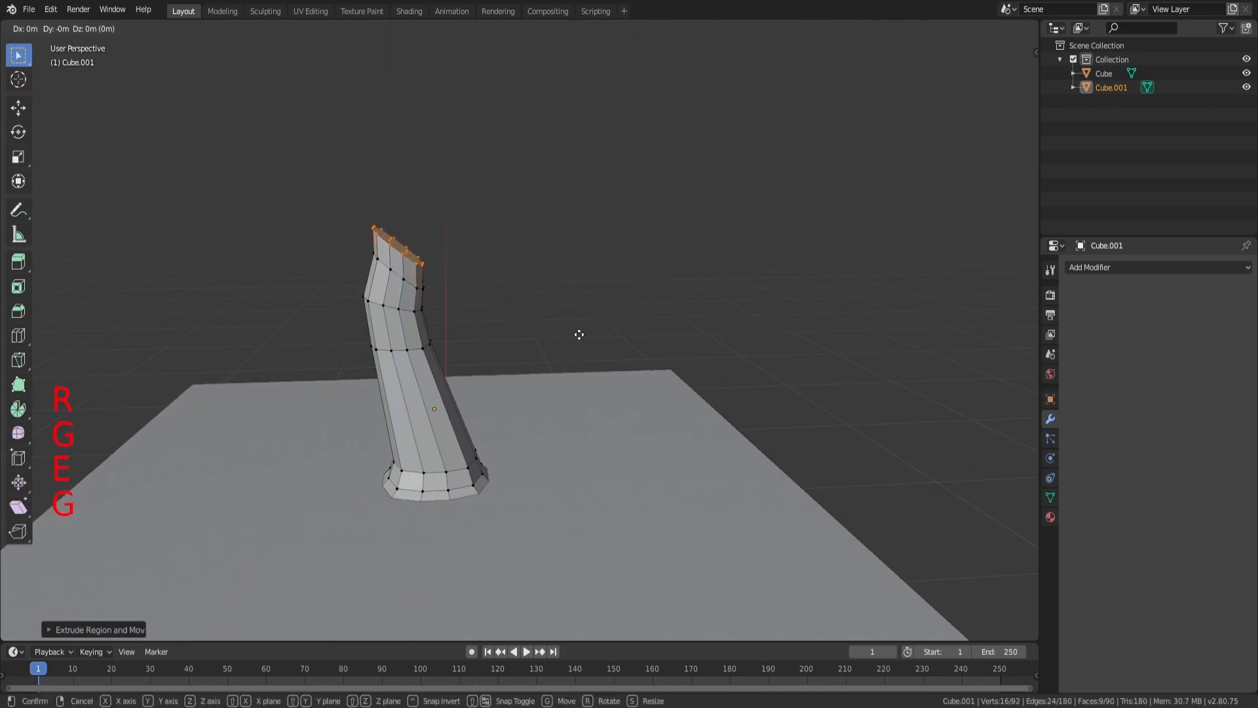
pyautogui.click(617, 342)
pyautogui.press('r')
pyautogui.press('x')
pyautogui.click(510, 390)
pyautogui.press('g')
pyautogui.press('x')
pyautogui.press('y')
pyautogui.click(487, 389)
# Extrude a fourth section toward the crest of the hook, rotate its end face near vertical and move it along Z and Y
pyautogui.press('e')
pyautogui.press('x')
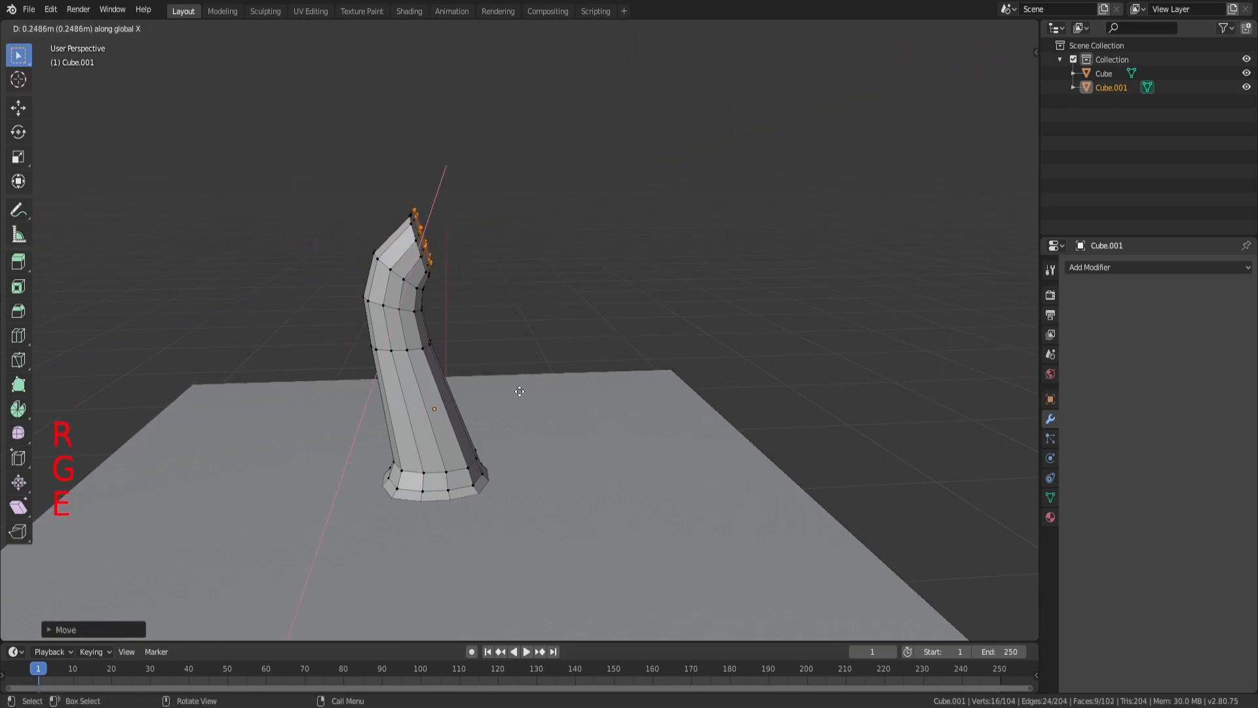
pyautogui.click(524, 392)
pyautogui.press('r')
pyautogui.click(496, 399)
pyautogui.press('g')
pyautogui.press('z')
pyautogui.click(493, 384)
pyautogui.press('g')
pyautogui.press('y')
pyautogui.click(476, 386)
# Extrude a short section across the crest of the hook, adjust its end face along Y and Z and tilt it slightly downward
pyautogui.press('e')
pyautogui.moveTo(548, 289); pyautogui.dragTo(576, 294, button='middle')
pyautogui.click(579, 292)
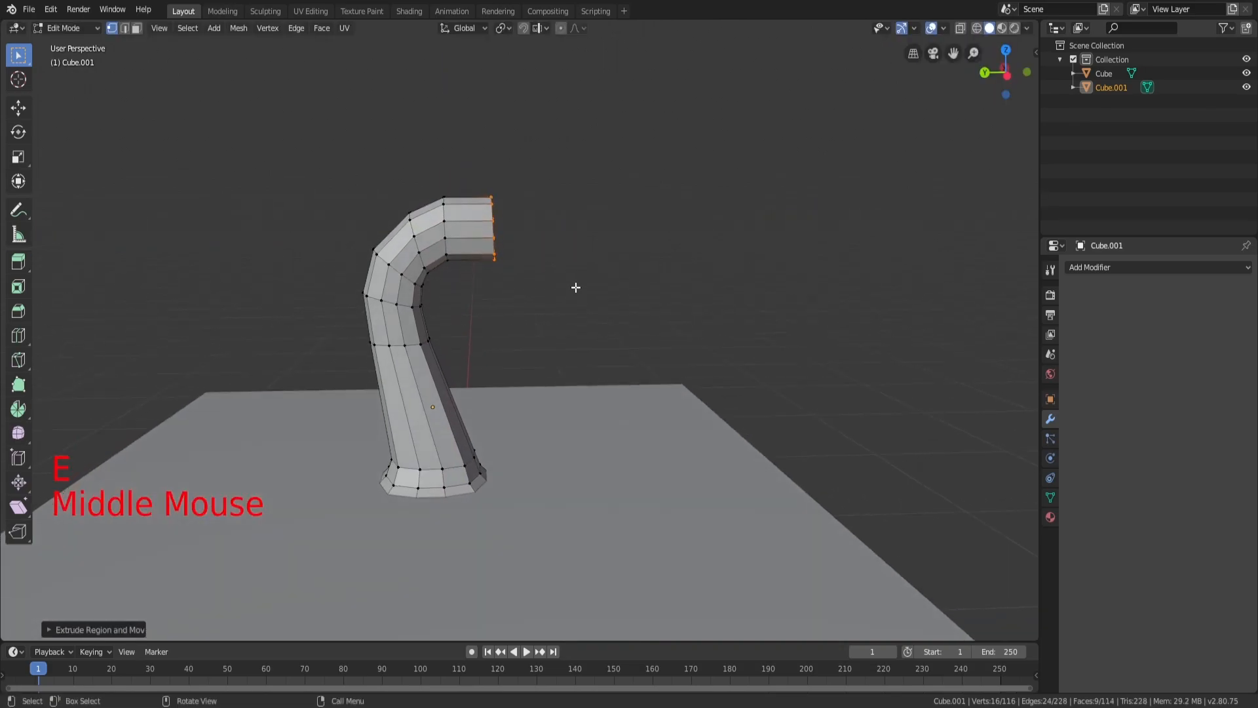
pyautogui.press('g')
pyautogui.press('x')
pyautogui.press('y')
pyautogui.click(557, 287)
pyautogui.press('g')
pyautogui.press('z')
pyautogui.click(559, 292)
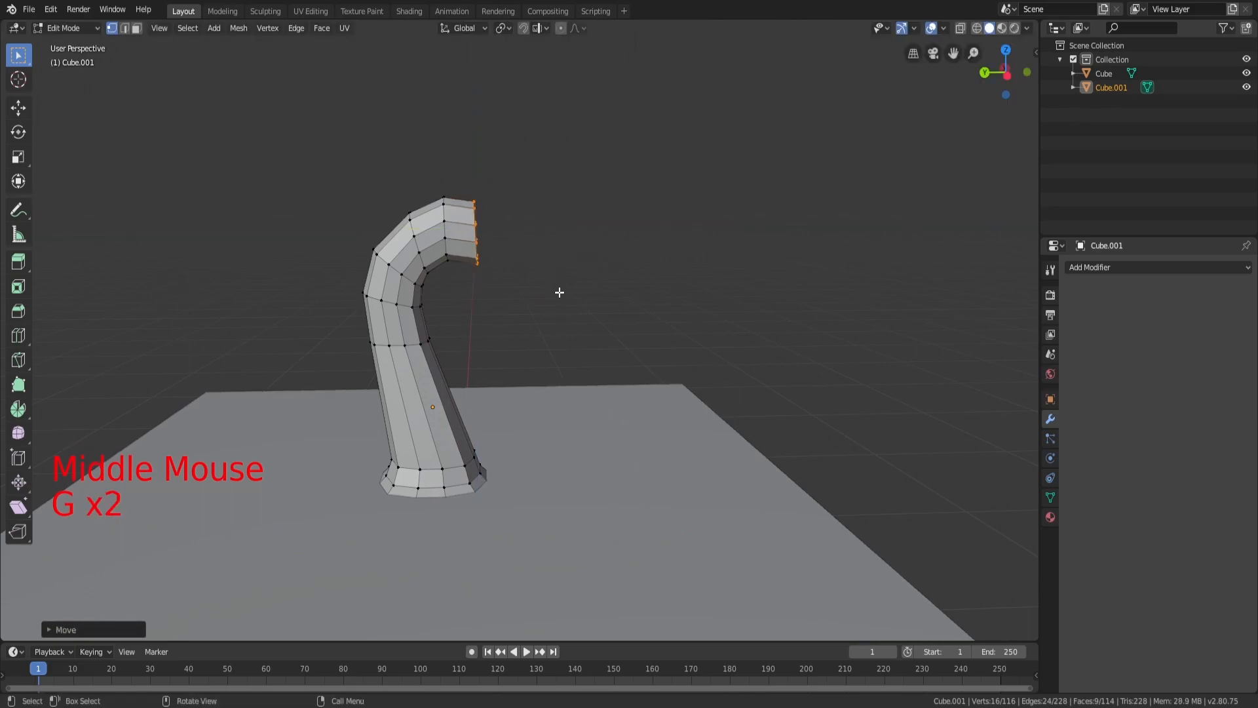
pyautogui.press('r')
pyautogui.click(535, 302)
# Extrude the end face along Y past the crest, lower it along Z and rotate it about X to follow the curve
pyautogui.press('e')
pyautogui.press('x')
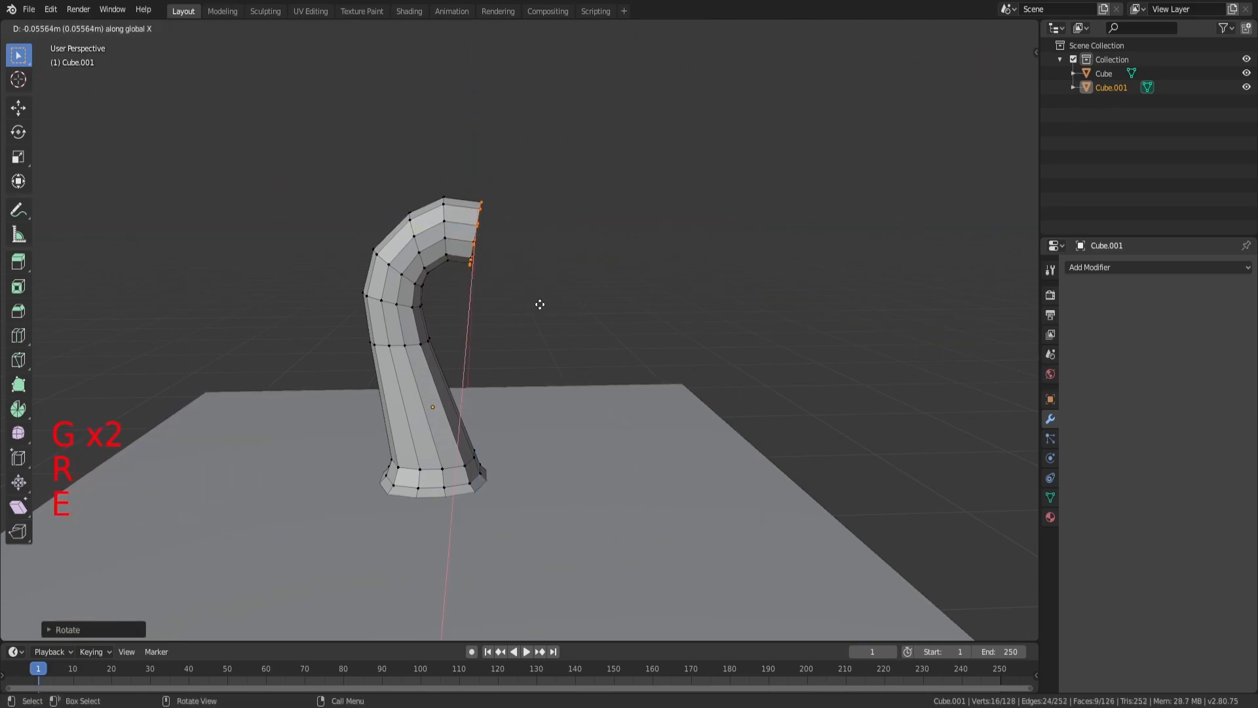
pyautogui.press('y')
pyautogui.click(560, 308)
pyautogui.press('g')
pyautogui.press('z')
pyautogui.click(556, 330)
pyautogui.press('r')
pyautogui.press('x')
pyautogui.click(531, 316)
# Extrude another section along Y on the hook's descending side, lower its end face along Z and turn it about X
pyautogui.moveTo(542, 304); pyautogui.dragTo(604, 242, button='middle')
pyautogui.press('e')
pyautogui.press('y')
pyautogui.click(629, 255)
pyautogui.press('g')
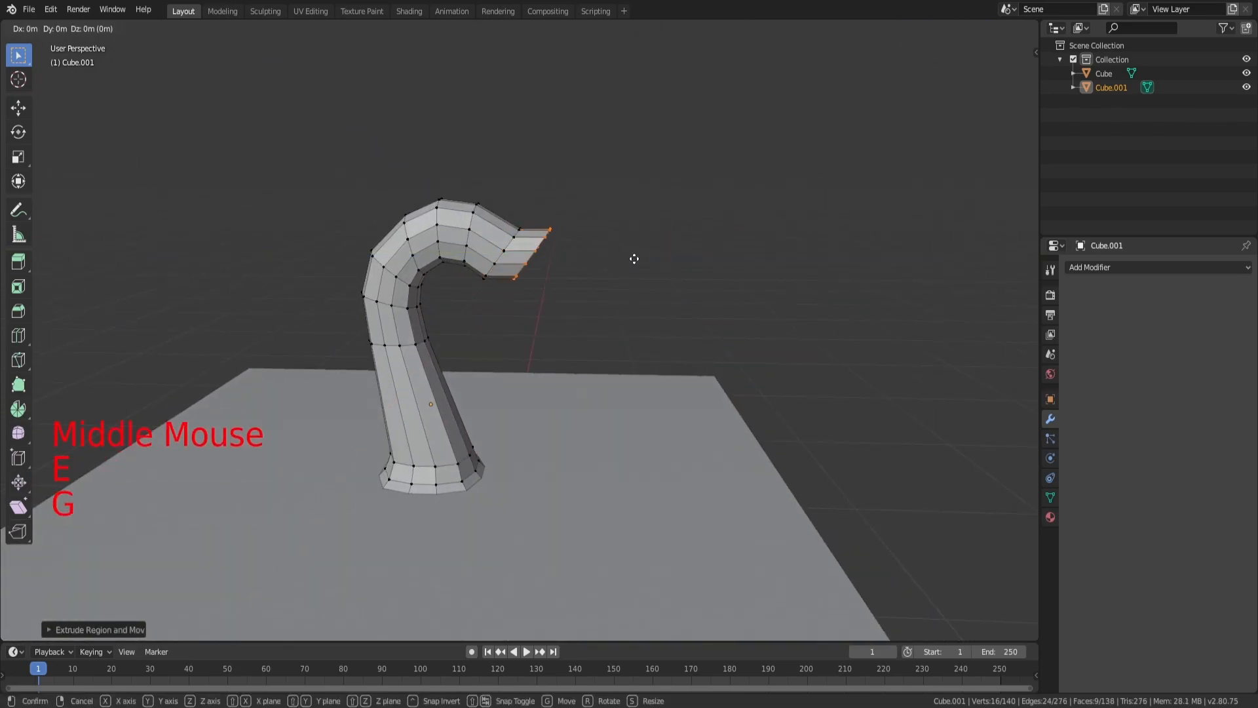
pyautogui.press('z')
pyautogui.click(622, 284)
pyautogui.press('r')
pyautogui.press('x')
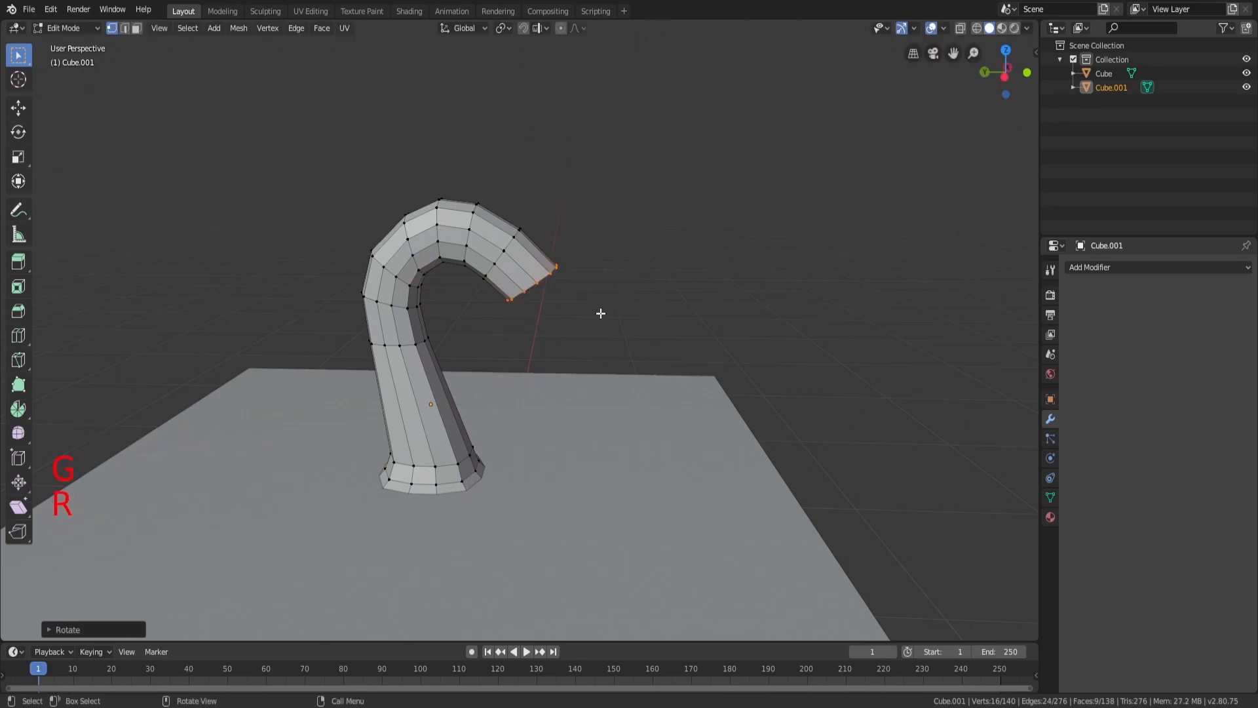
pyautogui.click(599, 313)
# Nudge the descending end face along Y and freely to smooth the hook's curve
pyautogui.moveTo(601, 311); pyautogui.dragTo(606, 278, button='middle')
pyautogui.press('g')
pyautogui.press('y')
pyautogui.click(597, 283)
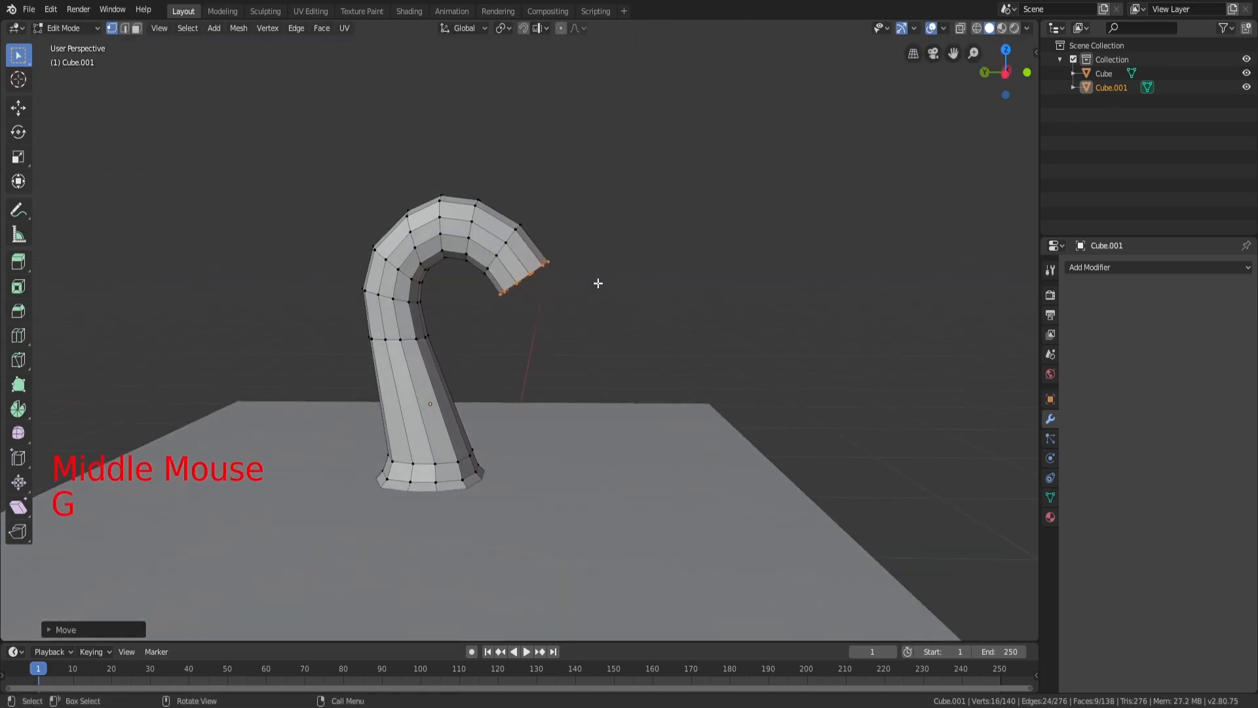
pyautogui.press('g')
pyautogui.click(603, 284)
# Extrude the end face downward, rotate it about X until nearly level and reposition it along Z and Y
pyautogui.press('e')
pyautogui.click(606, 313)
pyautogui.press('g')
pyautogui.press('r')
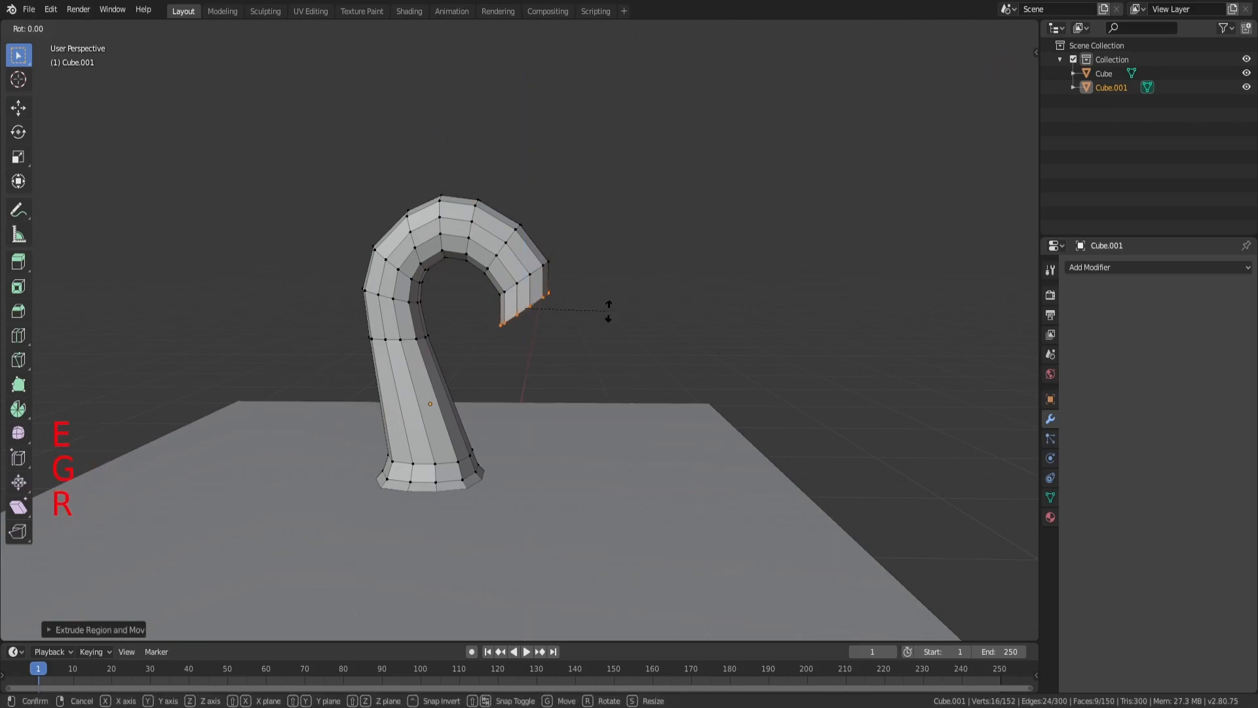
pyautogui.press('x')
pyautogui.click(564, 346)
pyautogui.press('g')
pyautogui.press('z')
pyautogui.click(655, 317)
pyautogui.press('g')
pyautogui.press('x')
pyautogui.press('y')
pyautogui.click(662, 320)
# Extrude a section downward along Z, shift its end face inward along Y and rotate it about X toward the post
pyautogui.press('e')
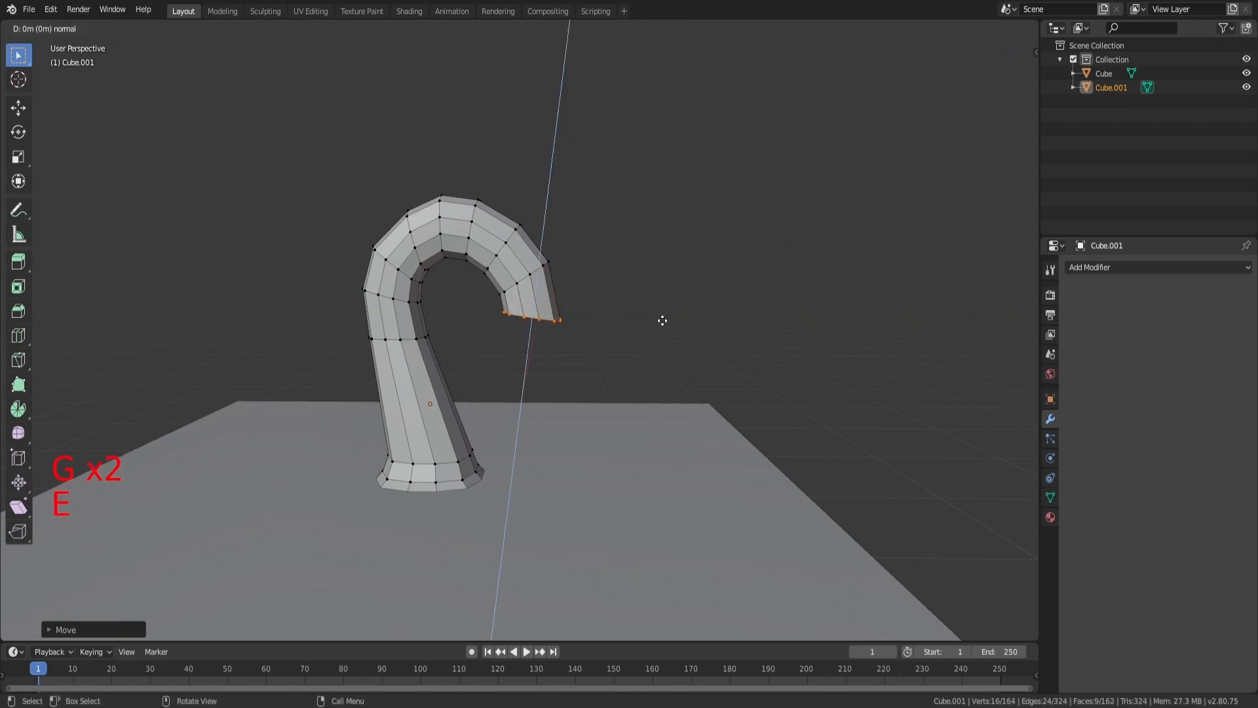
pyautogui.press('z')
pyautogui.click(653, 354)
pyautogui.press('g')
pyautogui.press('x')
pyautogui.press('y')
pyautogui.click(645, 355)
pyautogui.press('r')
pyautogui.press('x')
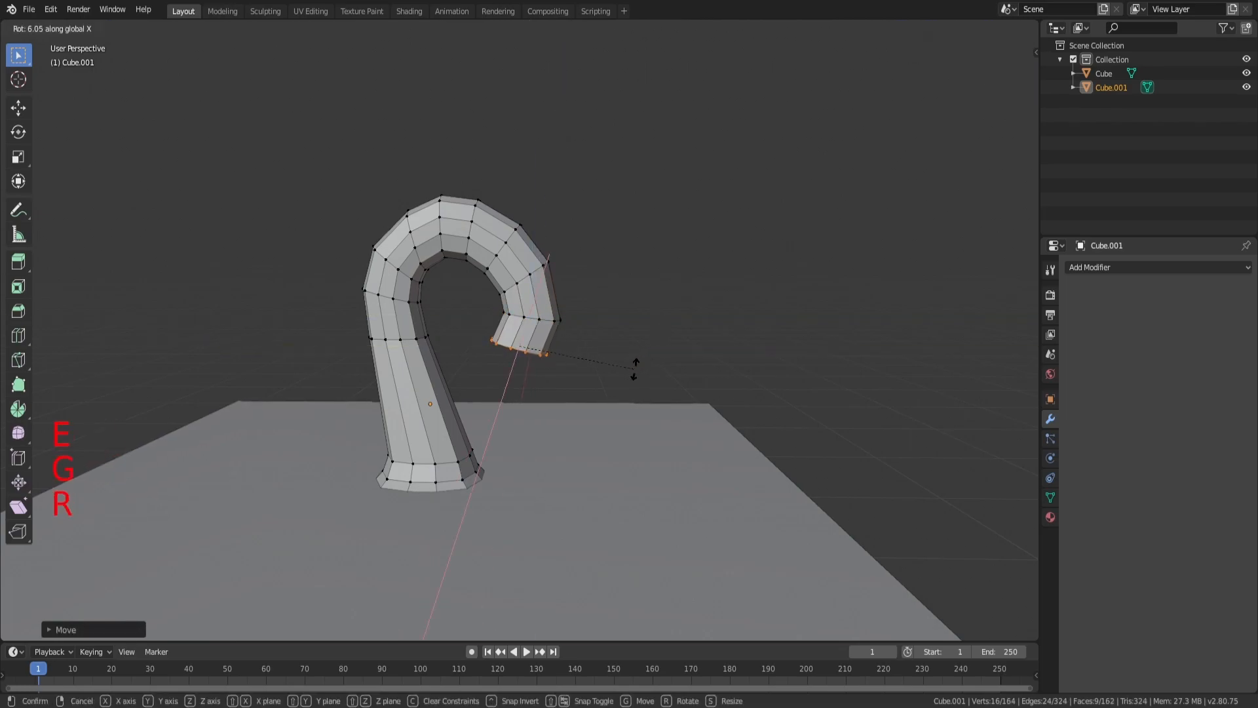
pyautogui.click(593, 389)
# Extrude a section that curls back toward the post, moving its end face along Y and rotating it about X
pyautogui.moveTo(589, 391); pyautogui.dragTo(616, 348, button='middle')
pyautogui.press('e')
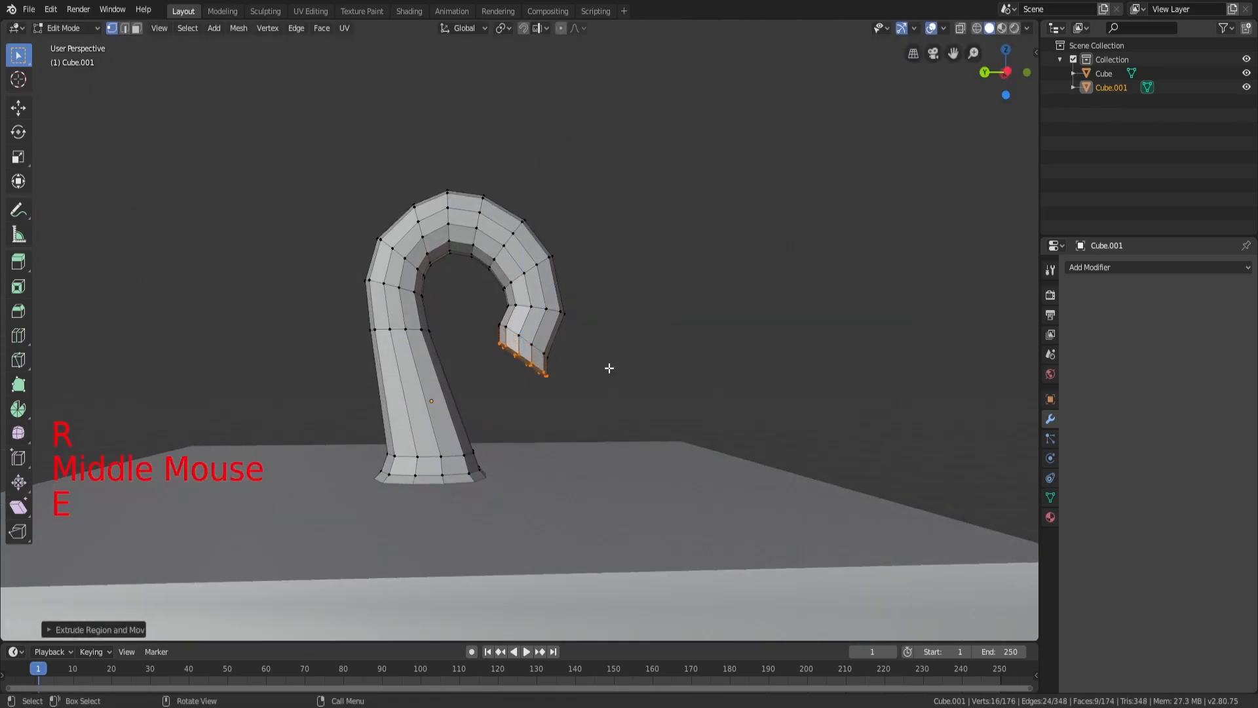
pyautogui.press('g')
pyautogui.press('x')
pyautogui.press('y')
pyautogui.click(575, 374)
pyautogui.press('r')
pyautogui.press('x')
pyautogui.click(528, 396)
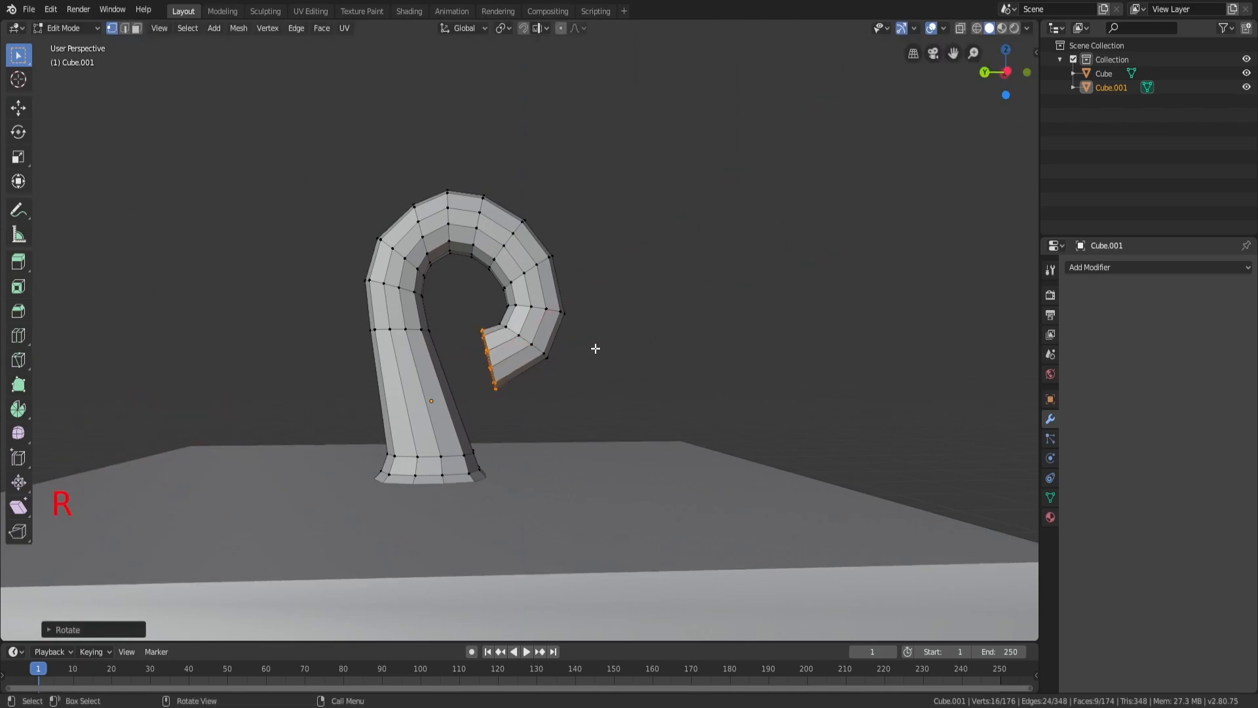
# Scale down the curled end face, then extrude a narrow tip section along Y toward the post and lower it along Z
pyautogui.moveTo(640, 324); pyautogui.dragTo(694, 328, button='middle')
pyautogui.press('s')
pyautogui.click(613, 334)
pyautogui.moveTo(614, 334); pyautogui.dragTo(564, 325, button='middle')
pyautogui.press('e')
pyautogui.press('y')
pyautogui.click(547, 328)
pyautogui.press('g')
pyautogui.press('z')
pyautogui.click(539, 336)
# Rotate the end face at the hook's tip, adjust its height along Z and scale it down nearly to a point
pyautogui.press('r')
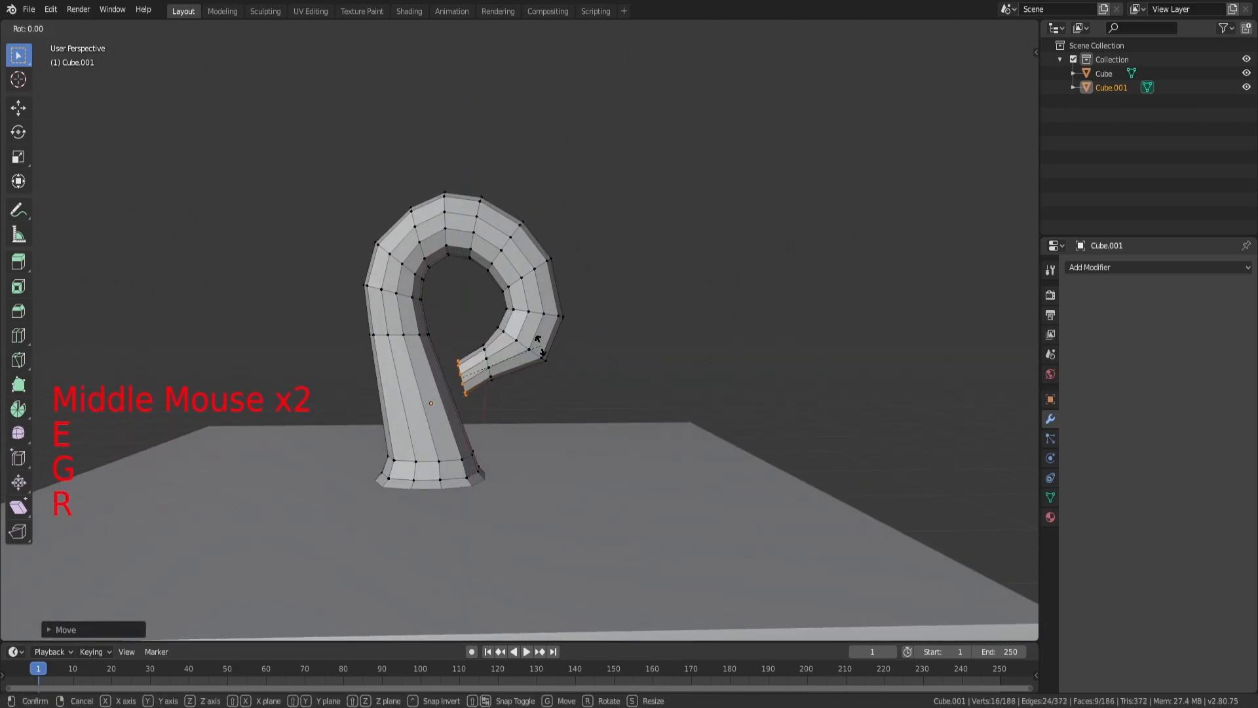
pyautogui.click(570, 326)
pyautogui.press('r')
pyautogui.click(562, 354)
pyautogui.press('g')
pyautogui.press('z')
pyautogui.click(566, 345)
pyautogui.press('s')
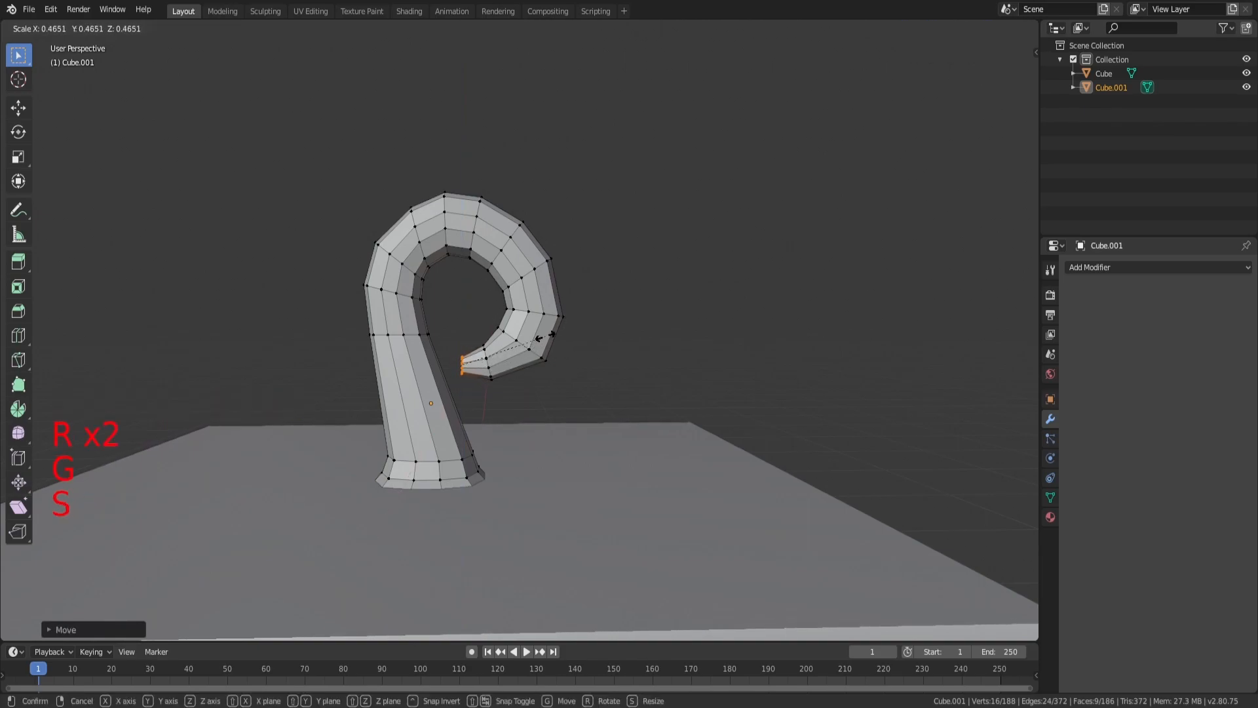
pyautogui.click(468, 355)
# Select the edge loop nearest the hook's pointed tip and scale it down
pyautogui.scroll(2, 498, 359)
pyautogui.press('a')
pyautogui.press('a')
pyautogui.press('a')
pyautogui.keyDown('alt'); pyautogui.keyDown('shift'); pyautogui.click(543, 361); pyautogui.keyUp('shift'); pyautogui.keyUp('alt')
pyautogui.press('a')
pyautogui.press('a')
pyautogui.press('a')
pyautogui.keyDown('alt'); pyautogui.keyDown('shift'); pyautogui.click(543, 362); pyautogui.keyUp('shift'); pyautogui.keyUp('alt')
pyautogui.press('s')
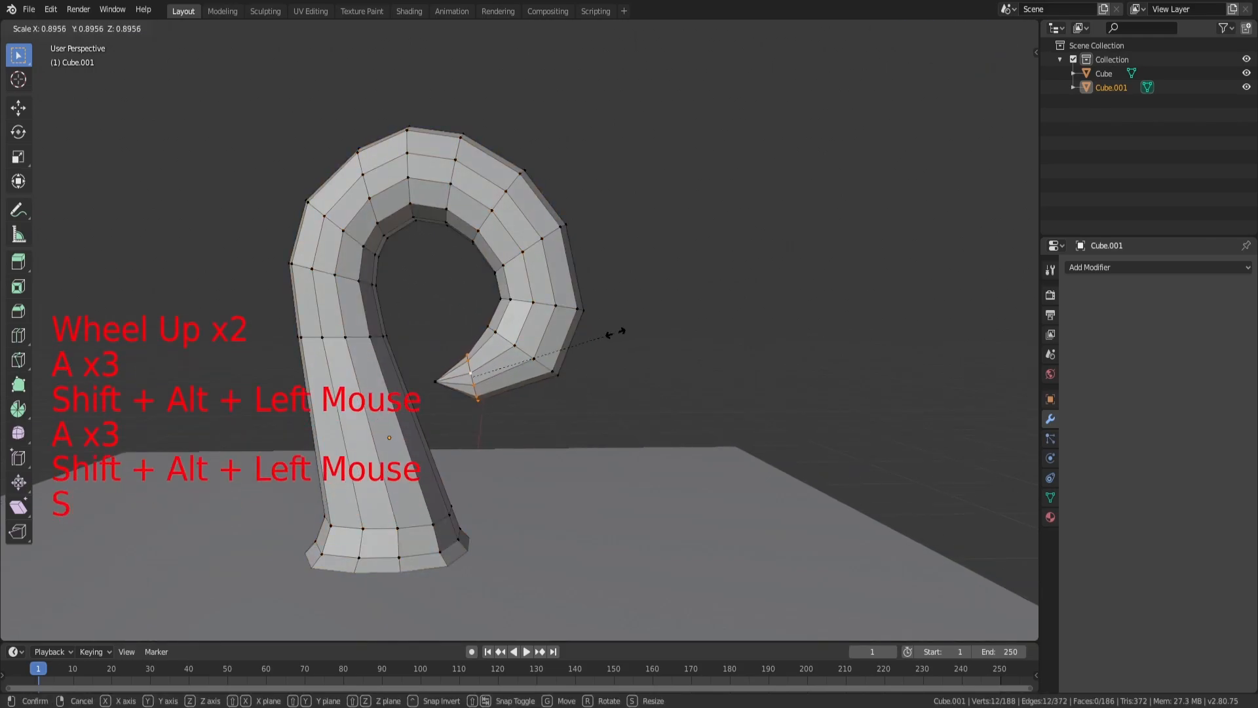
pyautogui.click(550, 359)
# Scale down the next two edge loops back from the tip, the second to about 0.8, to smooth the hook's taper
pyautogui.press('a')
pyautogui.press('a')
pyautogui.press('a')
pyautogui.keyDown('alt'); pyautogui.keyDown('shift'); pyautogui.click(551, 359); pyautogui.keyUp('shift'); pyautogui.keyUp('alt')
pyautogui.press('s')
pyautogui.click(612, 323)
pyautogui.press('a')
pyautogui.press('a')
pyautogui.press('a')
pyautogui.keyDown('alt'); pyautogui.keyDown('shift'); pyautogui.click(566, 309); pyautogui.keyUp('shift'); pyautogui.keyUp('alt')
pyautogui.press('s')
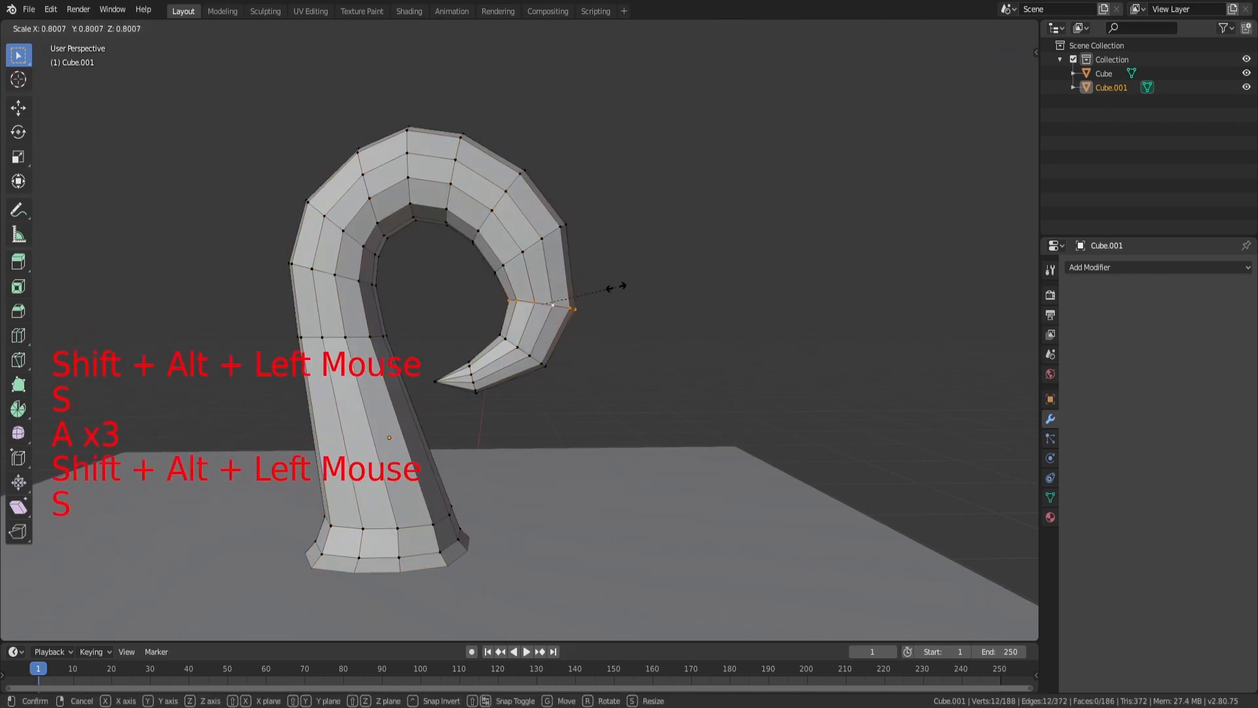
pyautogui.click(623, 287)
# Return to Object Mode and apply smooth shading to the hook
pyautogui.press('a')
pyautogui.press('a')
pyautogui.press('a')
pyautogui.scroll(-3, 613, 289)
pyautogui.press('Tab')
pyautogui.press('a')
pyautogui.scroll(-6, 612, 288)
pyautogui.press('a')
pyautogui.press('a')
pyautogui.moveTo(603, 296); pyautogui.dragTo(785, 341, button='middle')
pyautogui.scroll(6, 792, 316)
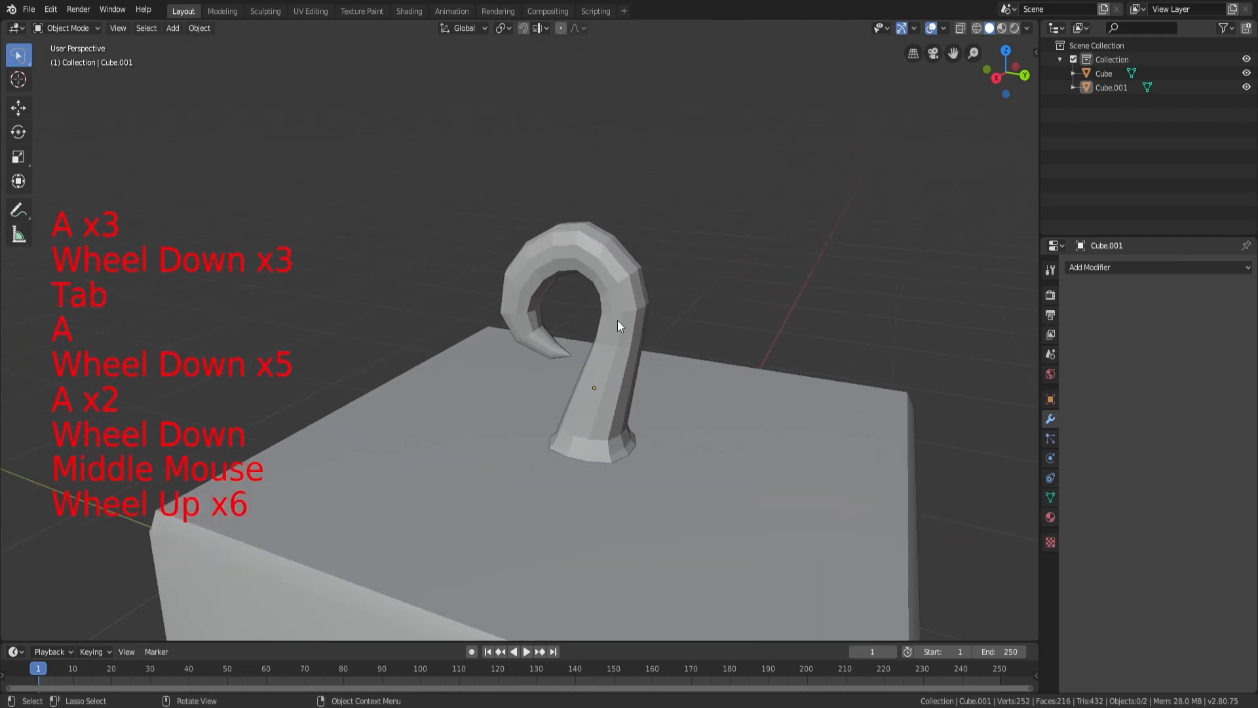
pyautogui.click(618, 320)
pyautogui.rightClick(618, 320)
pyautogui.moveTo(611, 302); pyautogui.dragTo(714, 240, button='middle')
pyautogui.scroll(-5, 714, 240)
pyautogui.press('a')
pyautogui.press('a')
pyautogui.press('a')
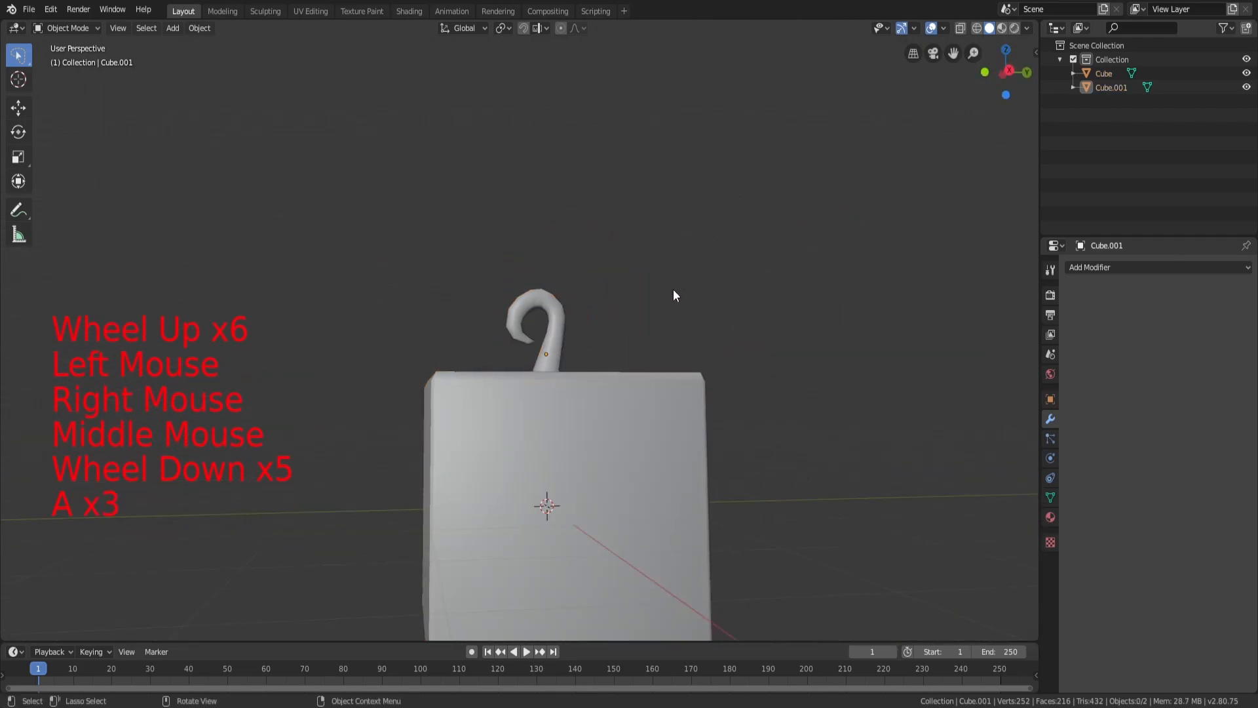
# Add an Edge Split modifier with a 30° split angle to the hook, apply it and clear the selection
pyautogui.moveTo(677, 286); pyautogui.dragTo(561, 322, button='middle')
pyautogui.scroll(-7, 560, 323)
pyautogui.click(1072, 269)
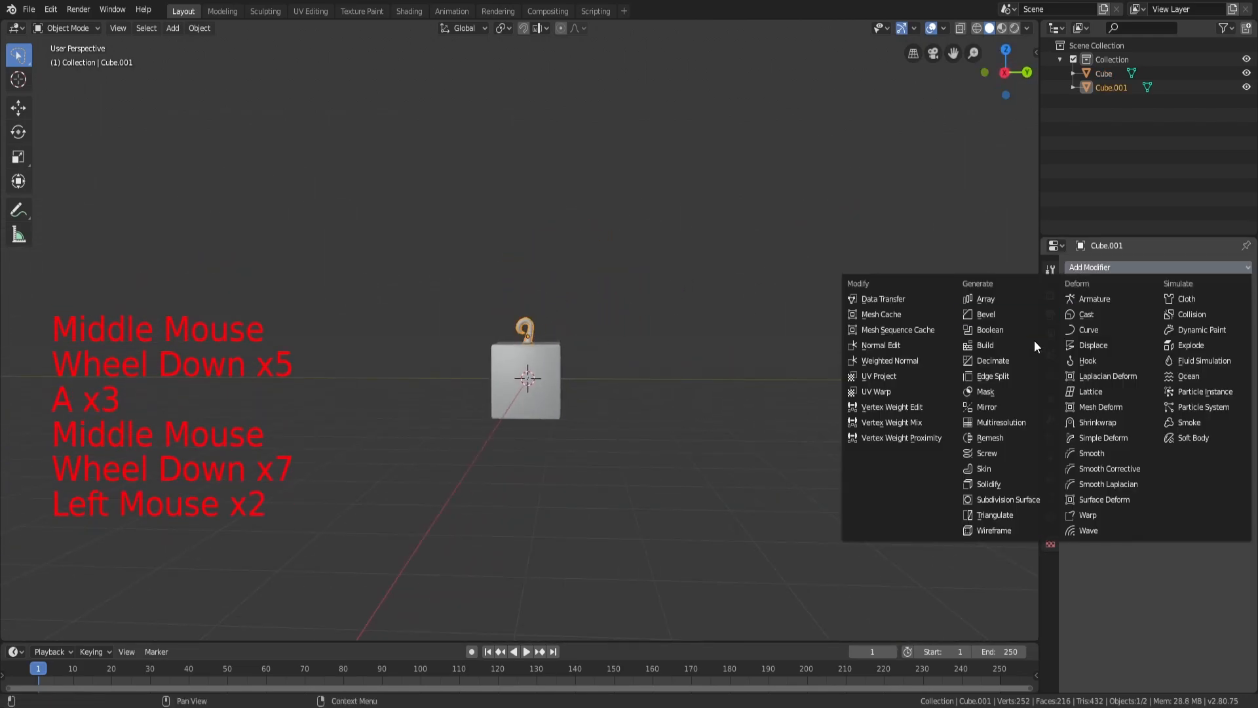
pyautogui.click(970, 370)
pyautogui.scroll(6, 751, 292)
pyautogui.moveTo(751, 299); pyautogui.dragTo(826, 286, button='middle')
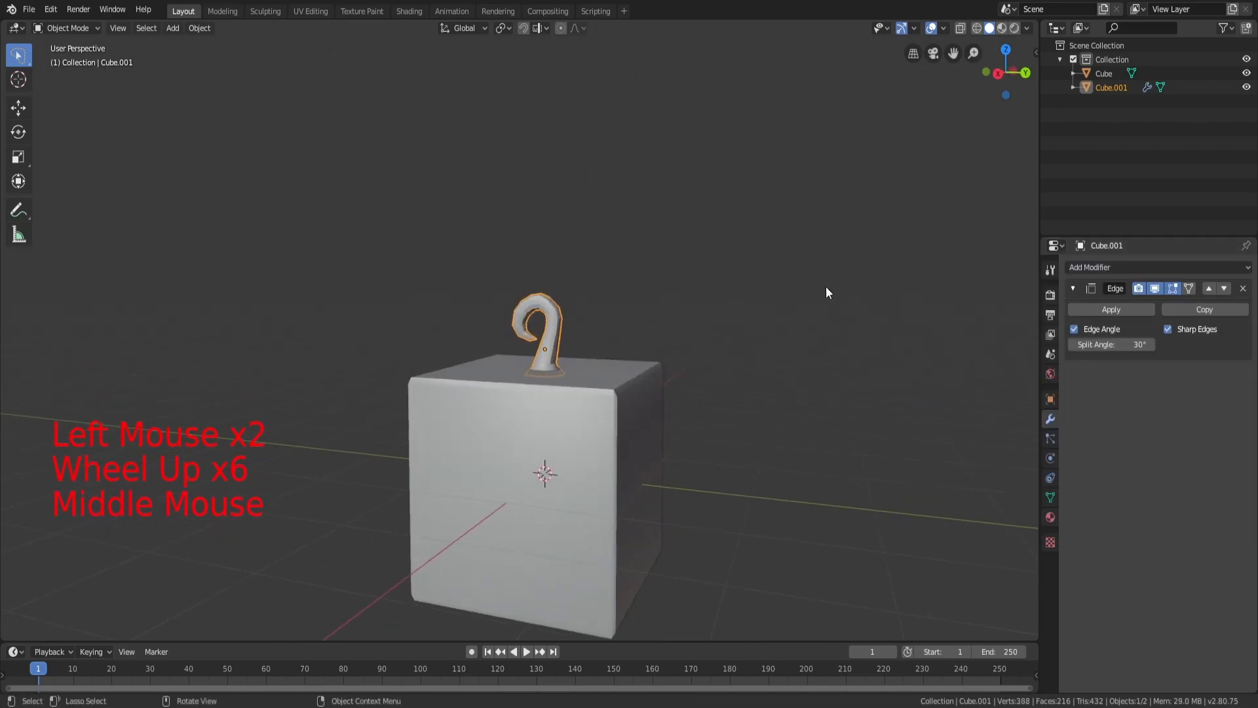
pyautogui.doubleClick(1109, 309)
pyautogui.press('a')
pyautogui.scroll(-5, 799, 308)
pyautogui.press('a')
pyautogui.press('a')
# Examine the shaded hook and cube from several sides and distances, and check the scene's triangle count
pyautogui.moveTo(779, 325); pyautogui.dragTo(786, 283, button='middle')
pyautogui.scroll(5, 589, 340)
pyautogui.scroll(-3, 517, 277)
pyautogui.scroll(7, 524, 352)
pyautogui.scroll(4, 647, 316)
pyautogui.scroll(-7, 786, 283)
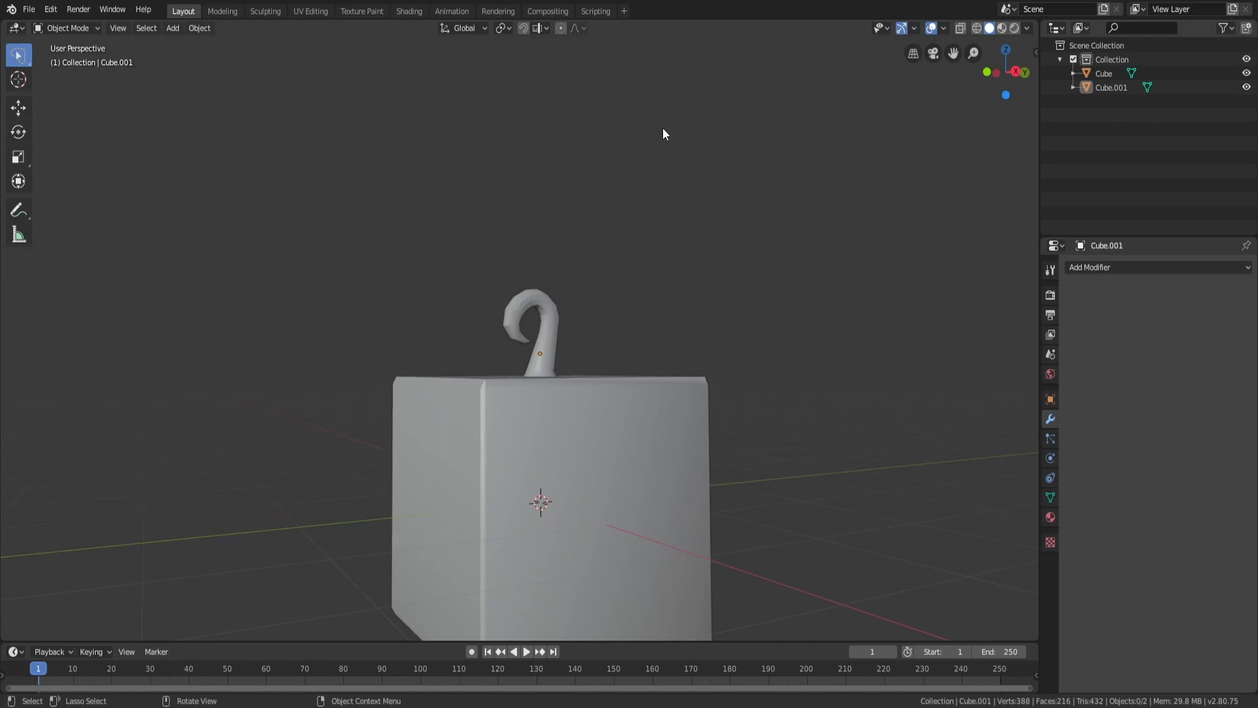
pyautogui.scroll(-5, 573, 177)
pyautogui.moveTo(573, 177); pyautogui.dragTo(522, 230, button='middle')
pyautogui.scroll(7, 530, 255)
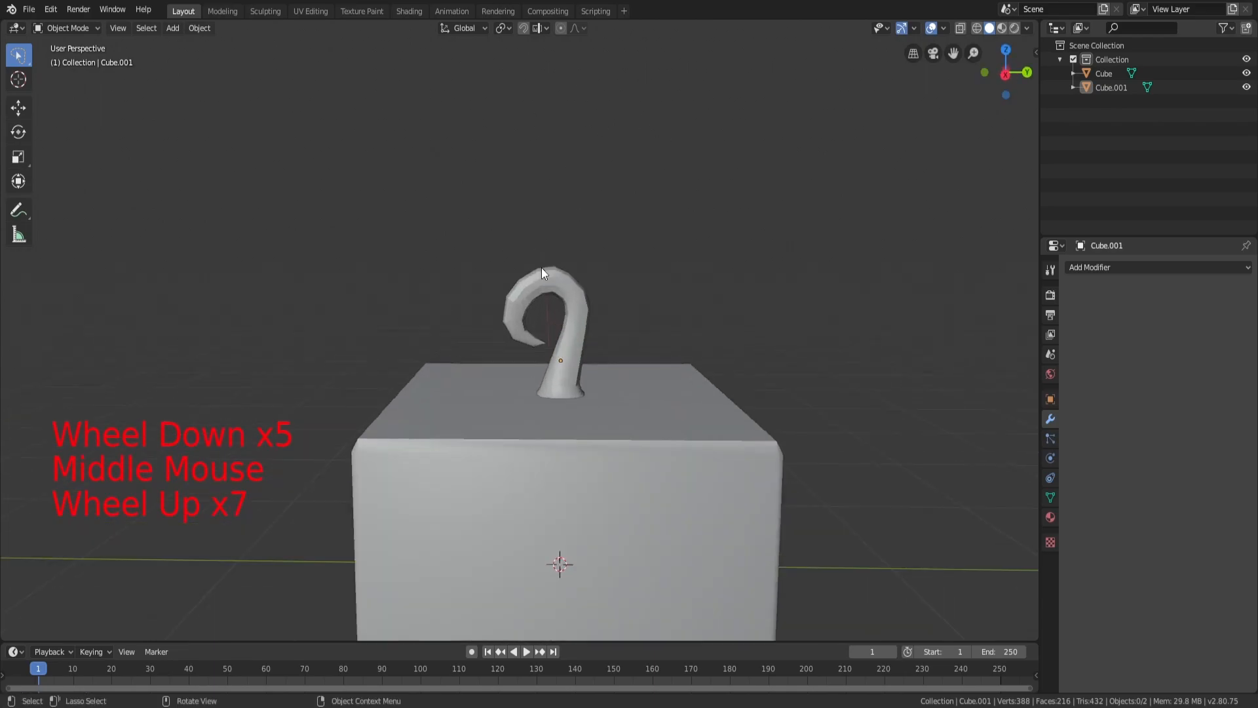
pyautogui.scroll(-2, 535, 265)
pyautogui.scroll(-4, 505, 242)
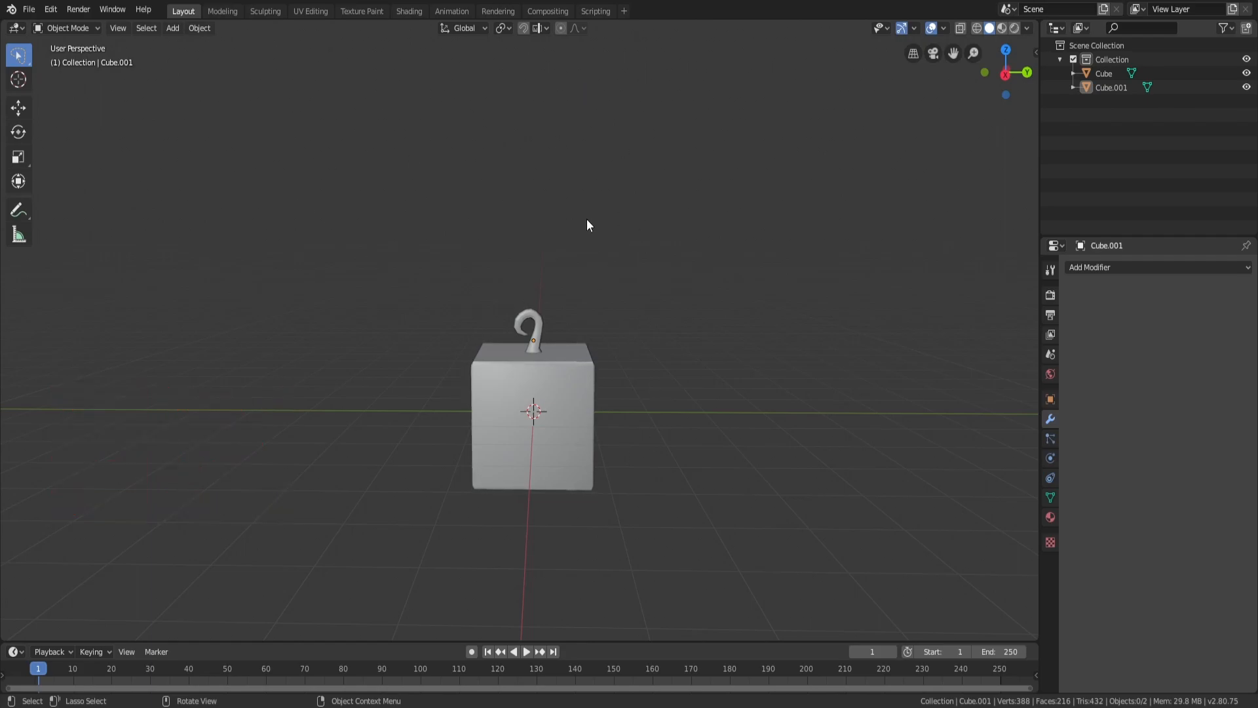
pyautogui.scroll(4, 612, 320)
pyautogui.moveTo(629, 321); pyautogui.dragTo(632, 289, button='middle')
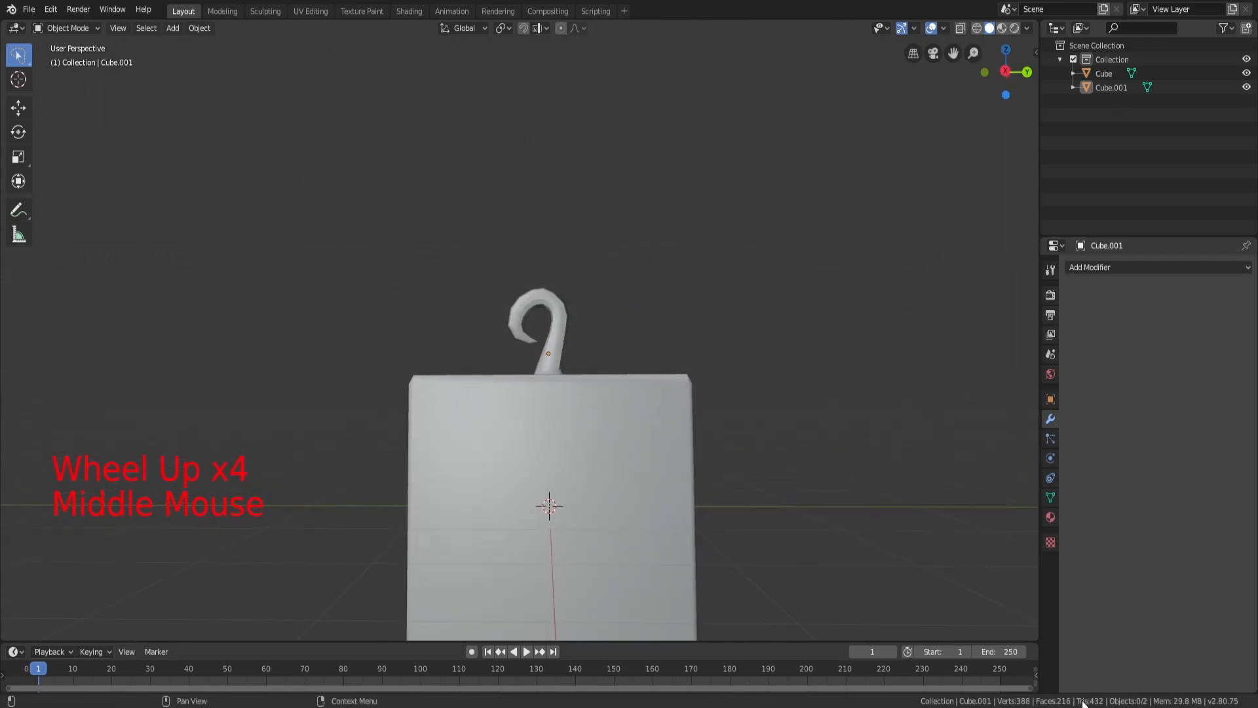
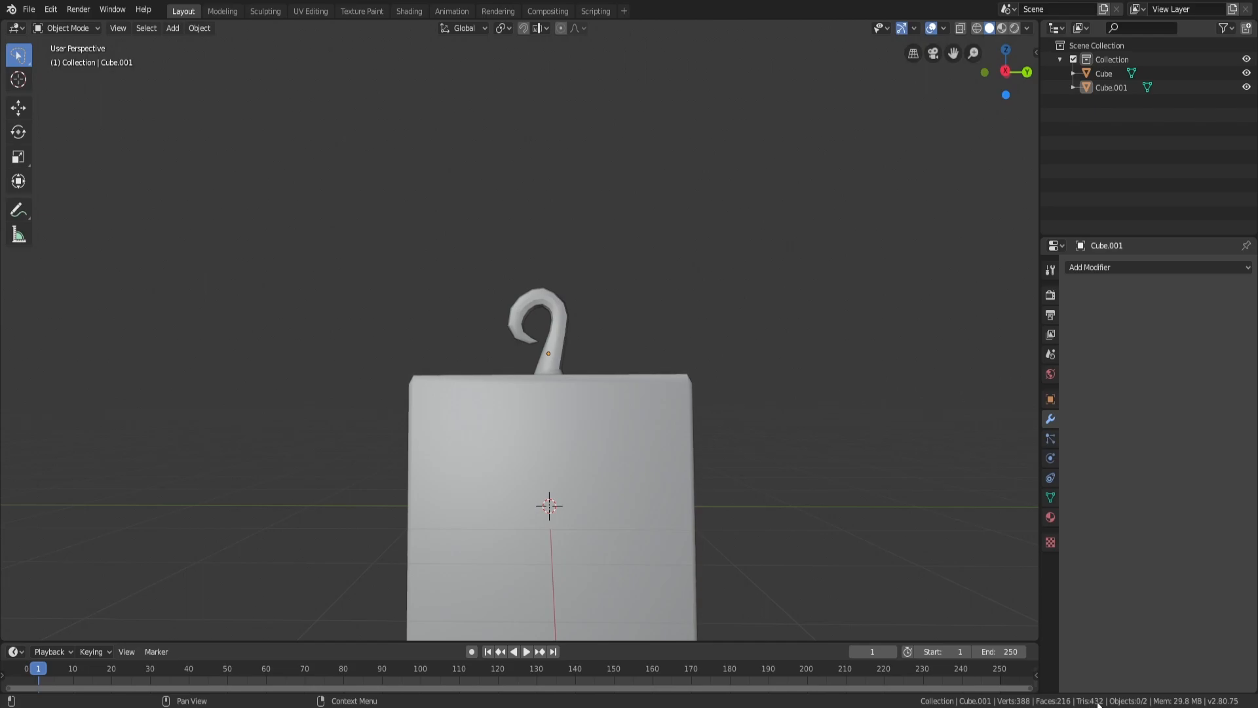
pyautogui.moveTo(682, 253); pyautogui.dragTo(771, 348, button='middle')
pyautogui.moveTo(607, 233); pyautogui.dragTo(800, 239, button='middle')
pyautogui.moveTo(638, 287); pyautogui.dragTo(648, 211, button='middle')
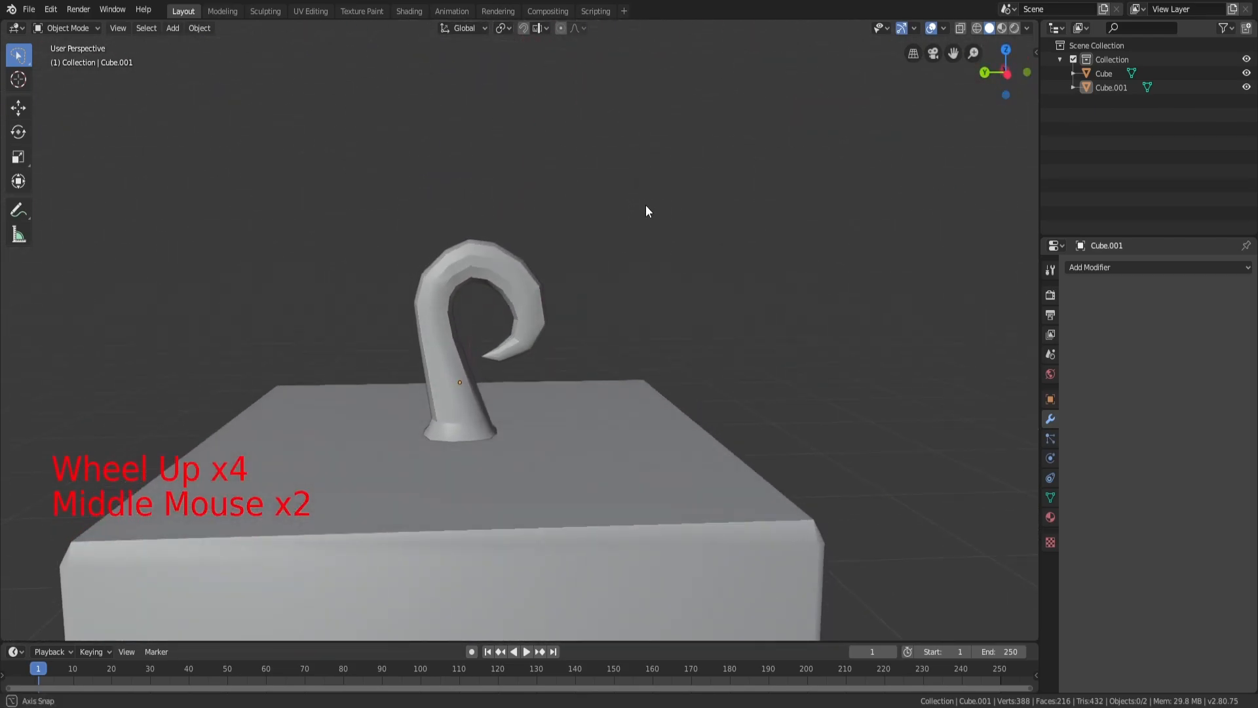
pyautogui.scroll(3, 655, 212)
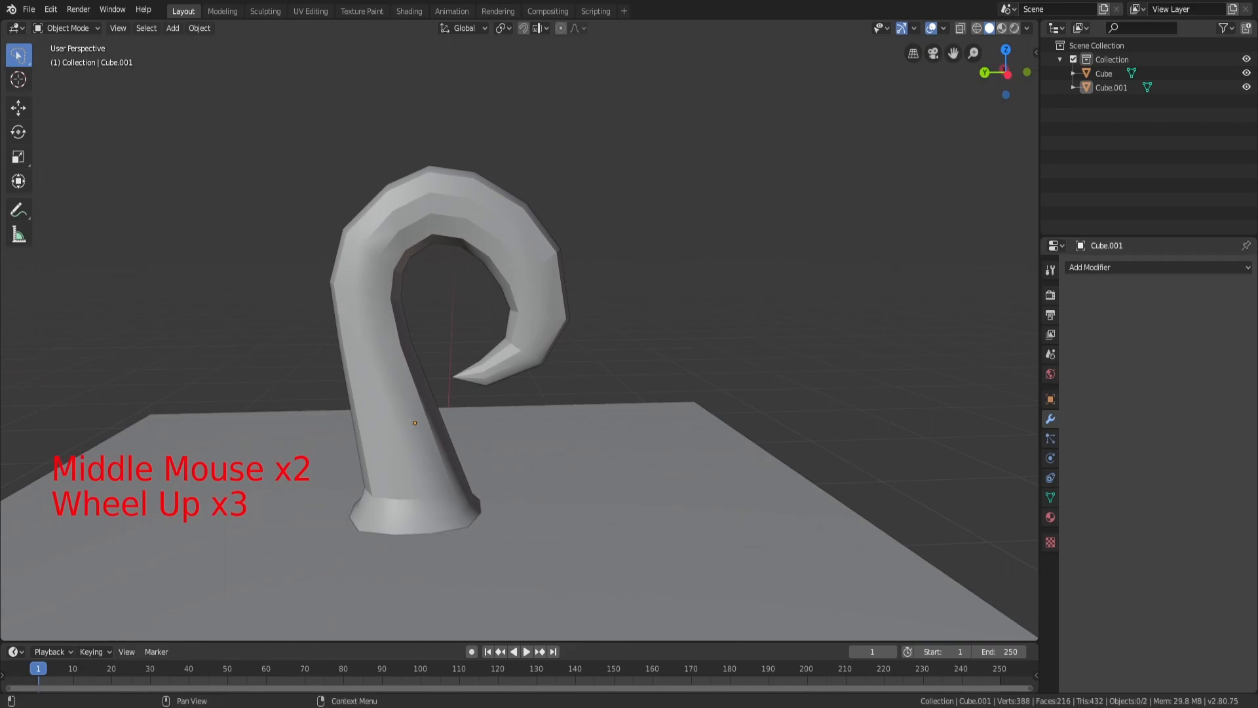
pyautogui.scroll(-5, 604, 261)
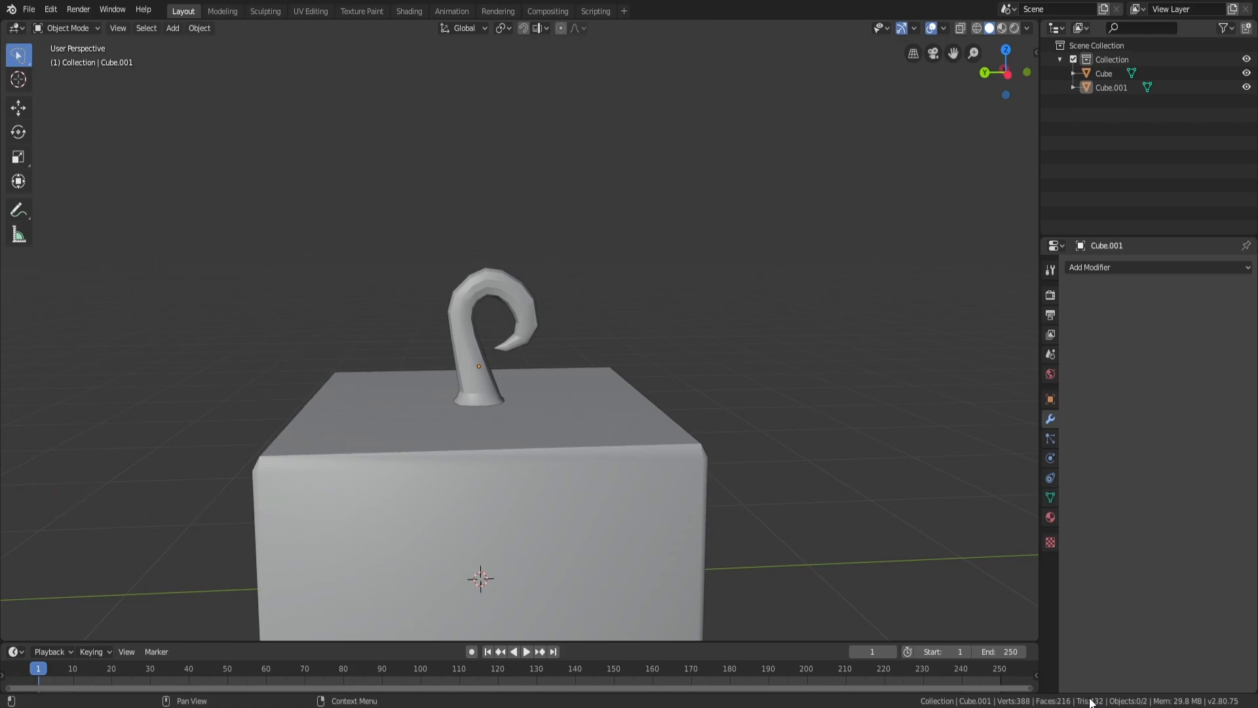
# Select the bevelled cube and add a Decimate modifier to it
pyautogui.scroll(-4, 741, 501)
pyautogui.click(590, 422)
pyautogui.click(716, 337)
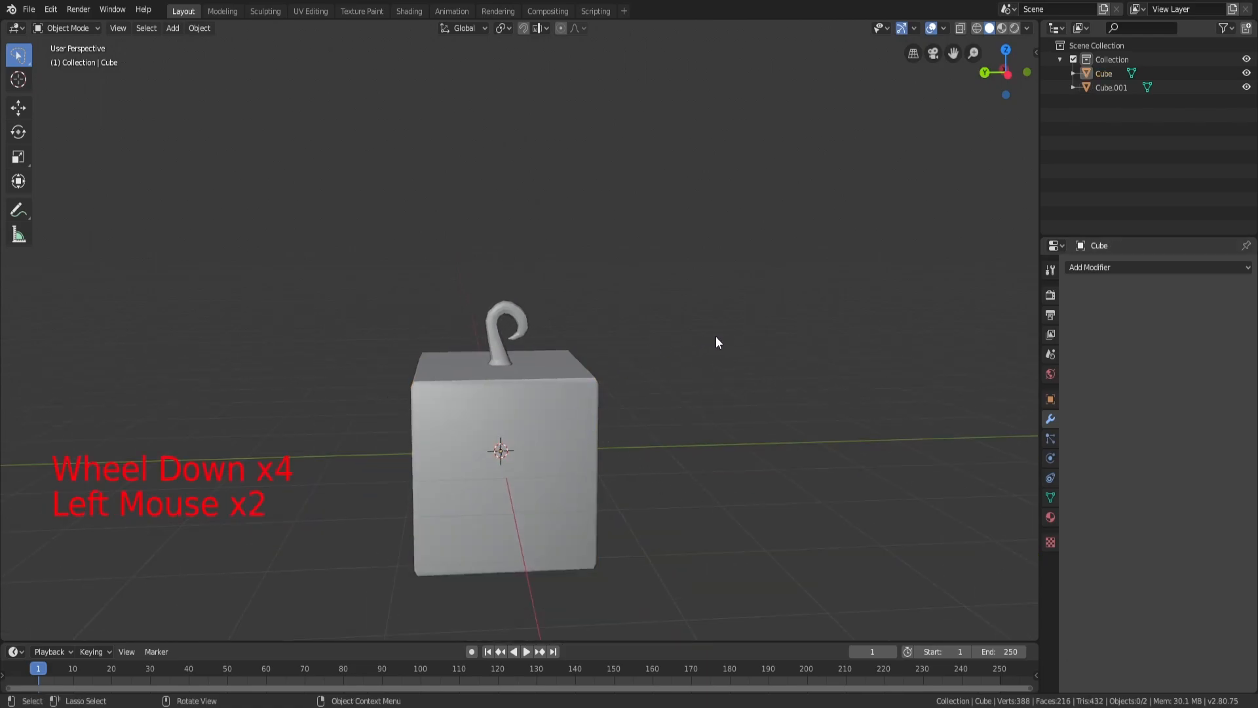
pyautogui.click(575, 466)
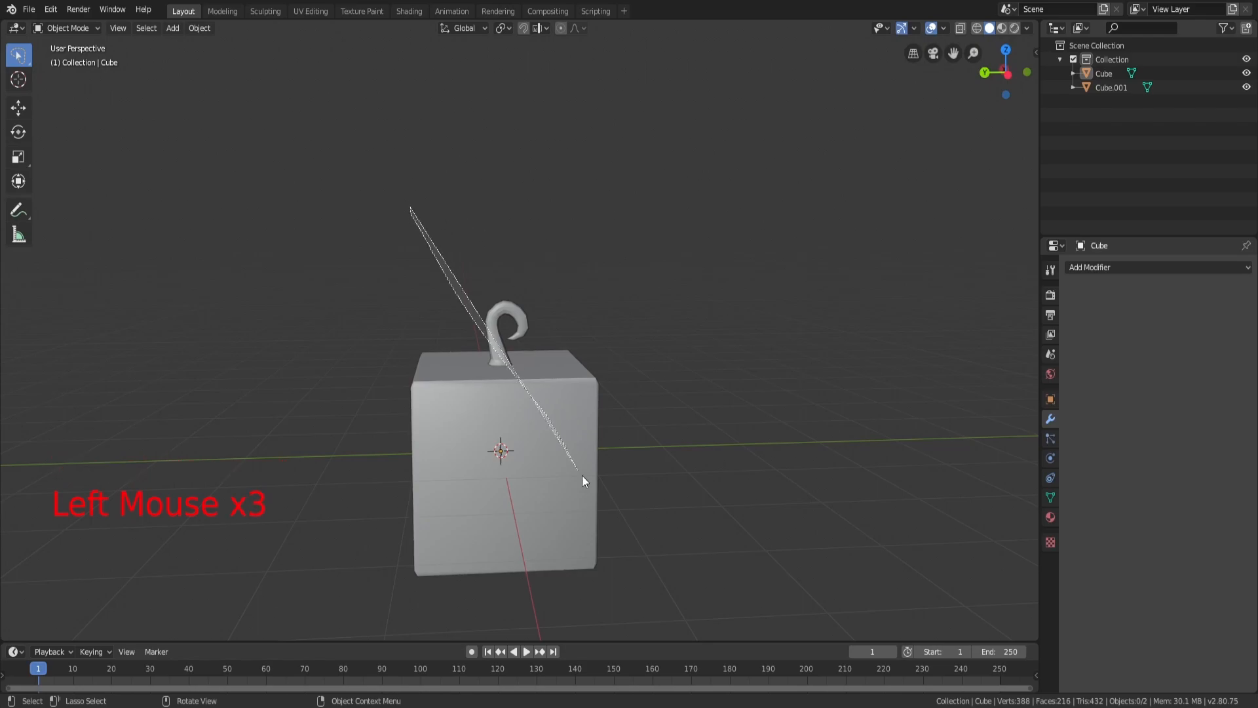
pyautogui.click(669, 373)
pyautogui.click(551, 406)
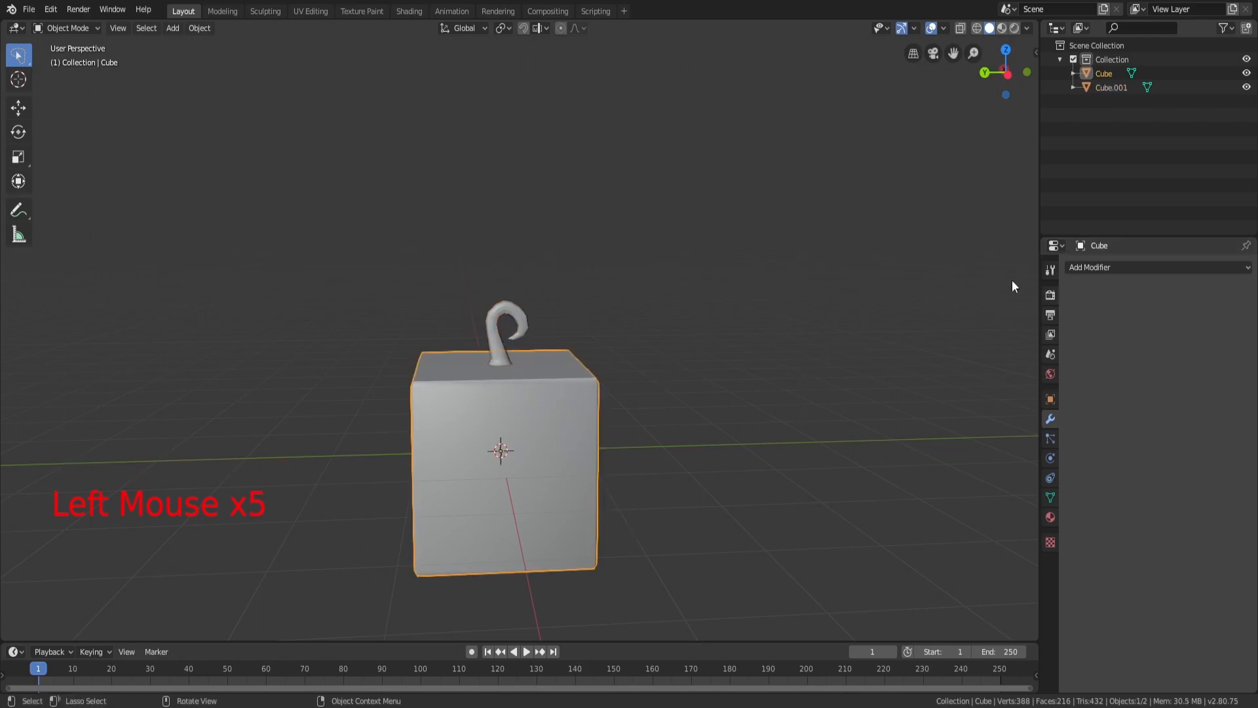
pyautogui.click(1157, 263)
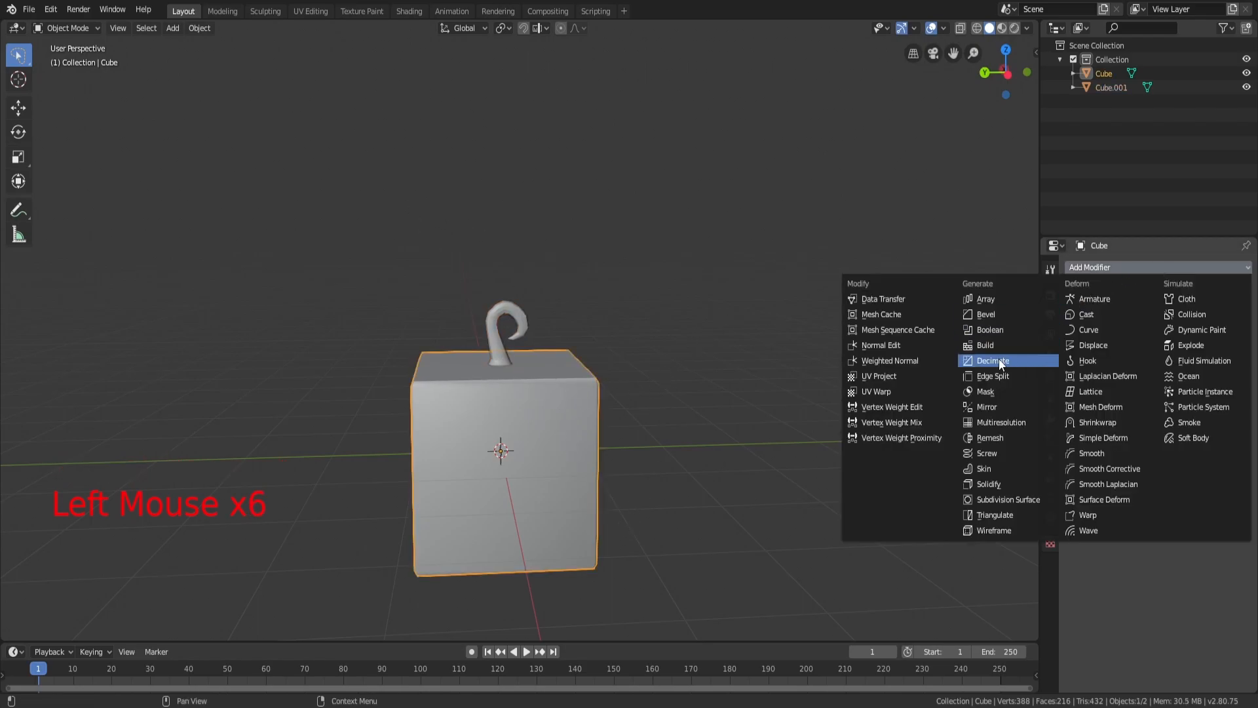
pyautogui.click(978, 367)
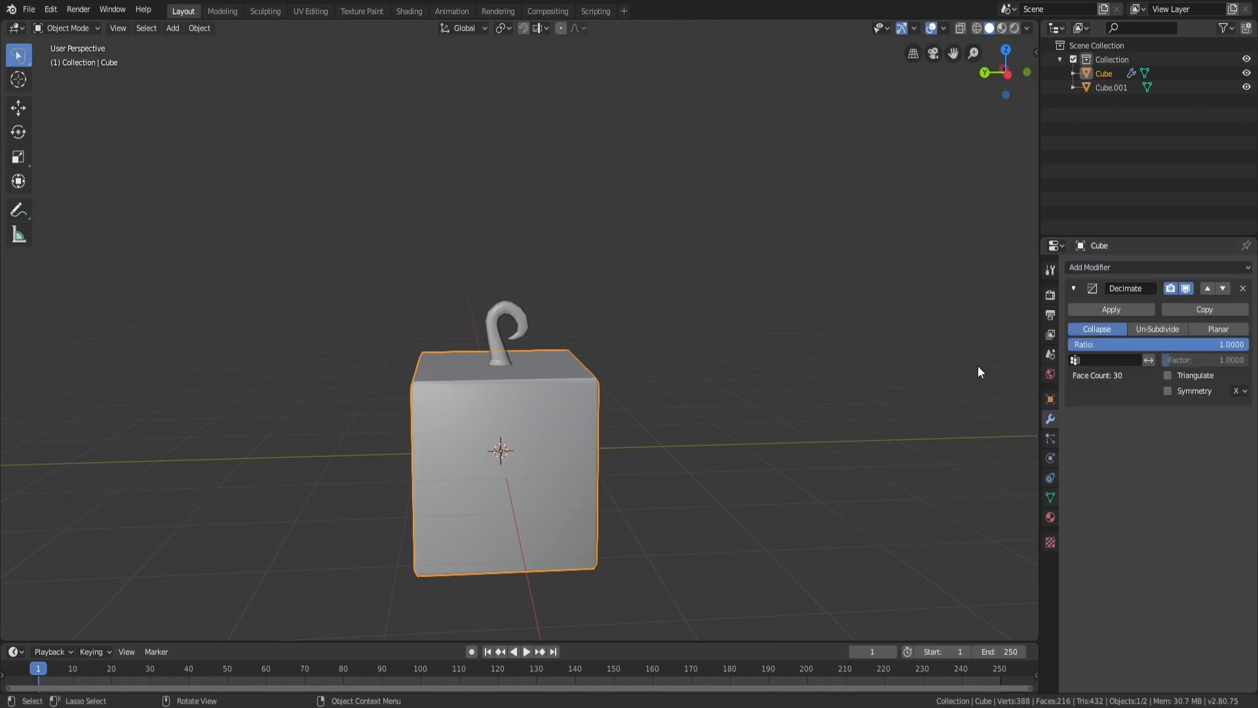
# Try Decimate collapse ratios of about 0.37, 0 and 0.19 on the cube, and remove the modifier
pyautogui.moveTo(1220, 350); pyautogui.dragTo(1170, 609)
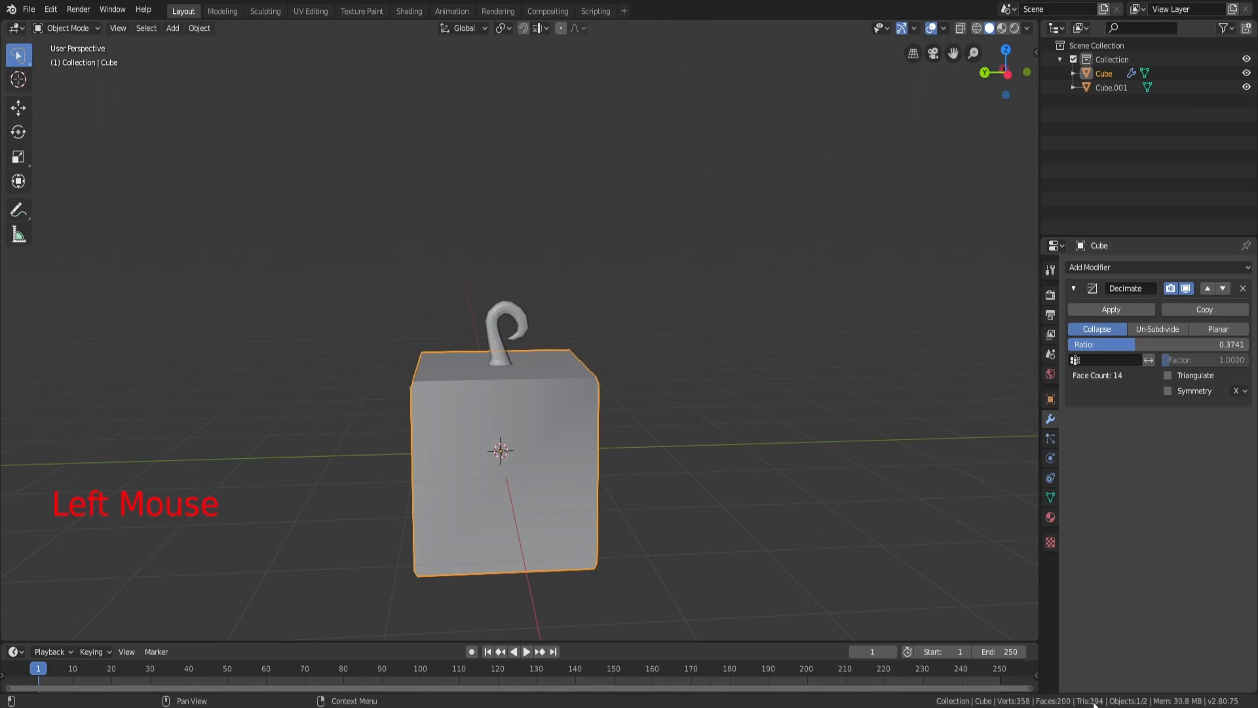
pyautogui.moveTo(1180, 346); pyautogui.dragTo(1075, 346)
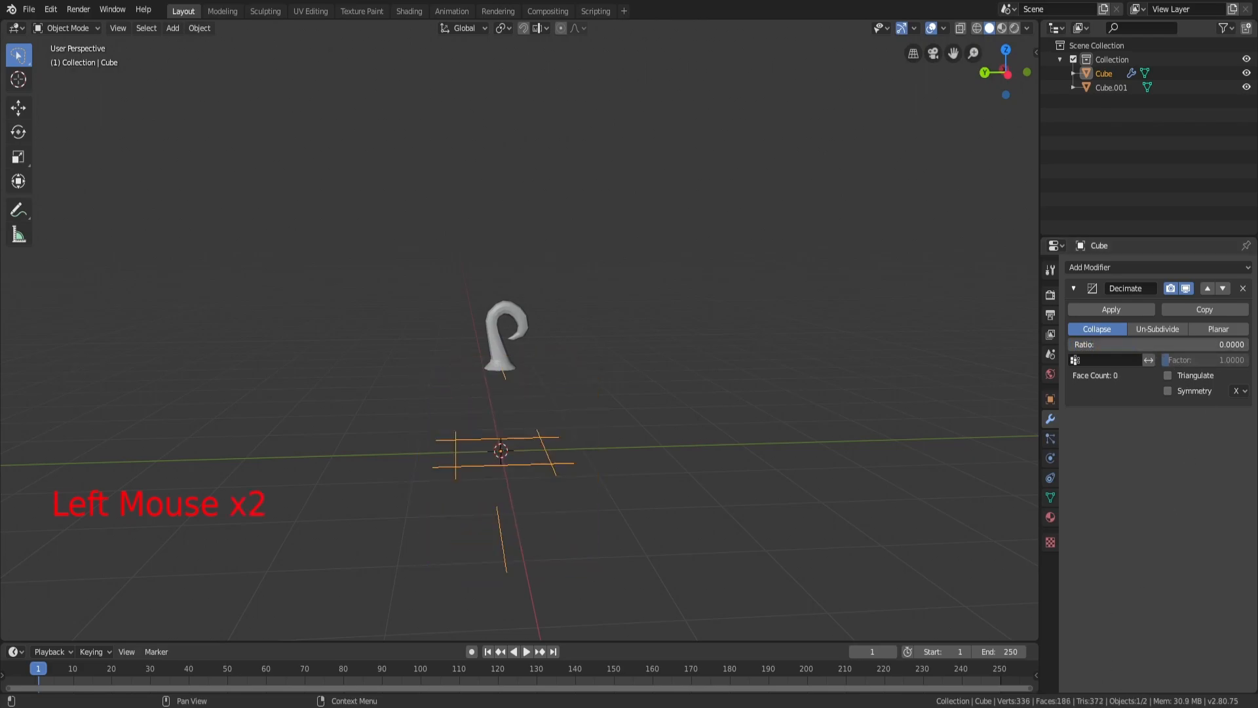
pyautogui.moveTo(1083, 349); pyautogui.dragTo(1102, 349)
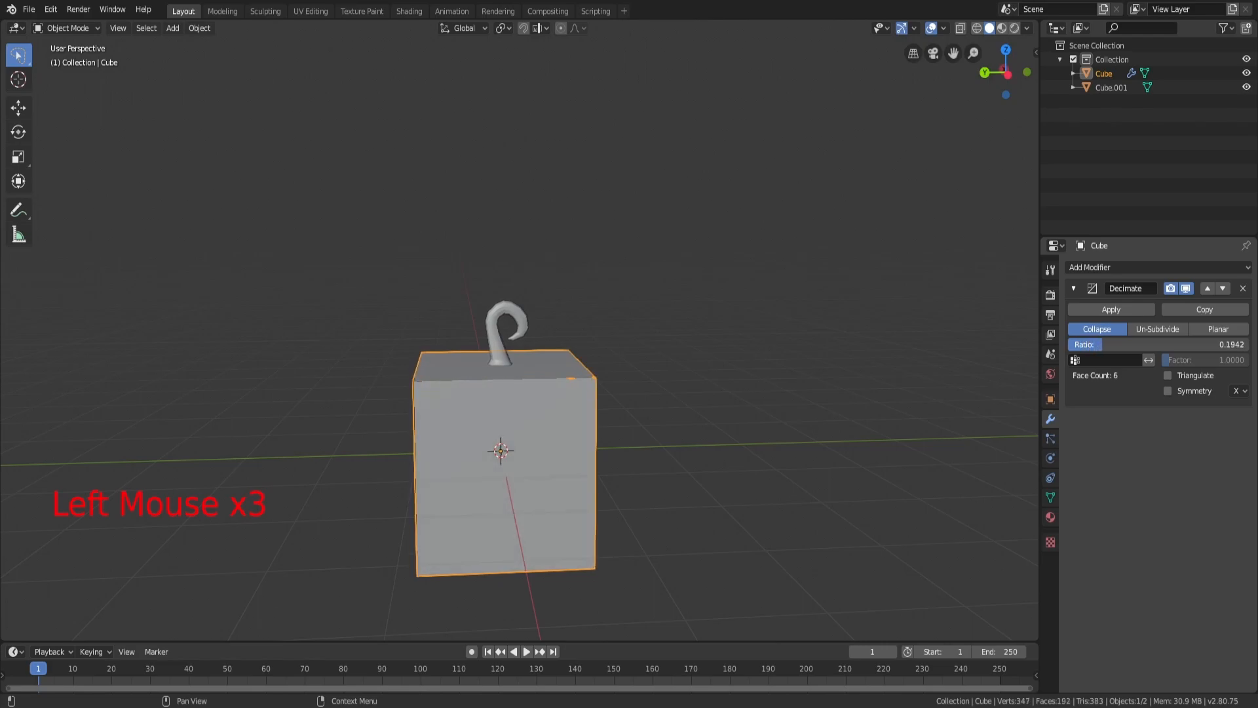
pyautogui.click(1243, 289)
pyautogui.click(887, 293)
pyautogui.moveTo(887, 292); pyautogui.dragTo(631, 323, button='middle')
pyautogui.click(631, 322)
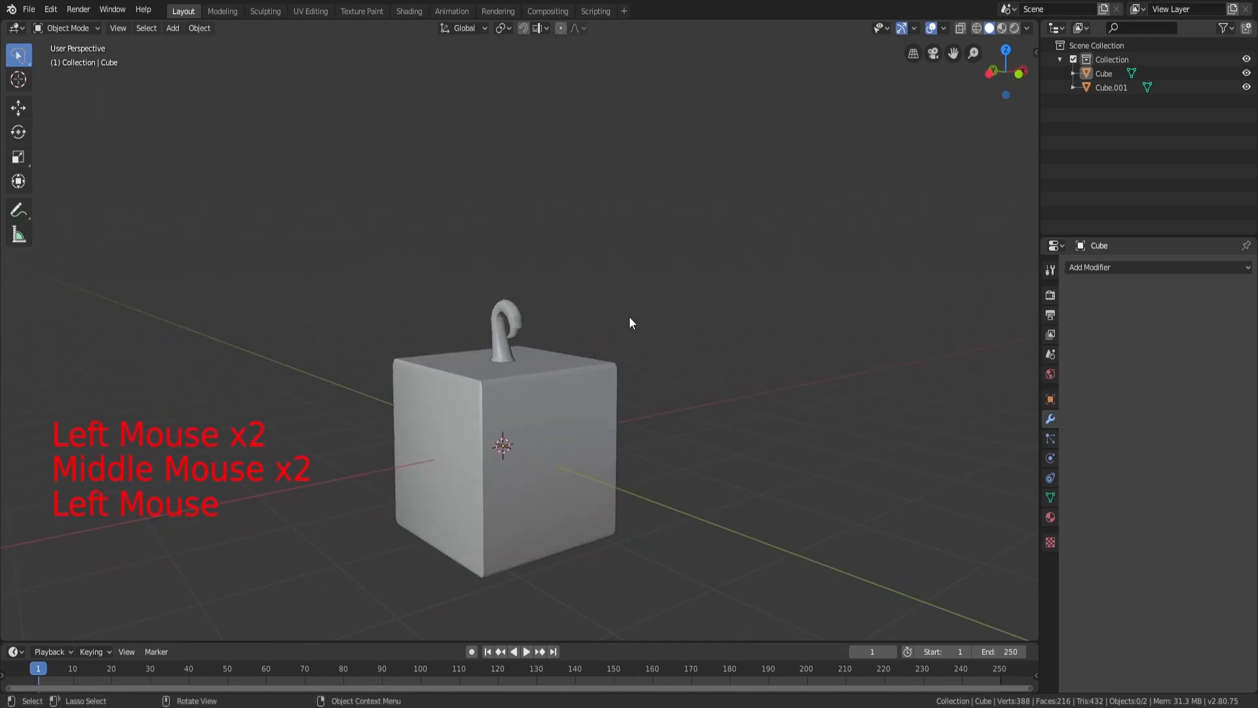
pyautogui.scroll(-2, 631, 323)
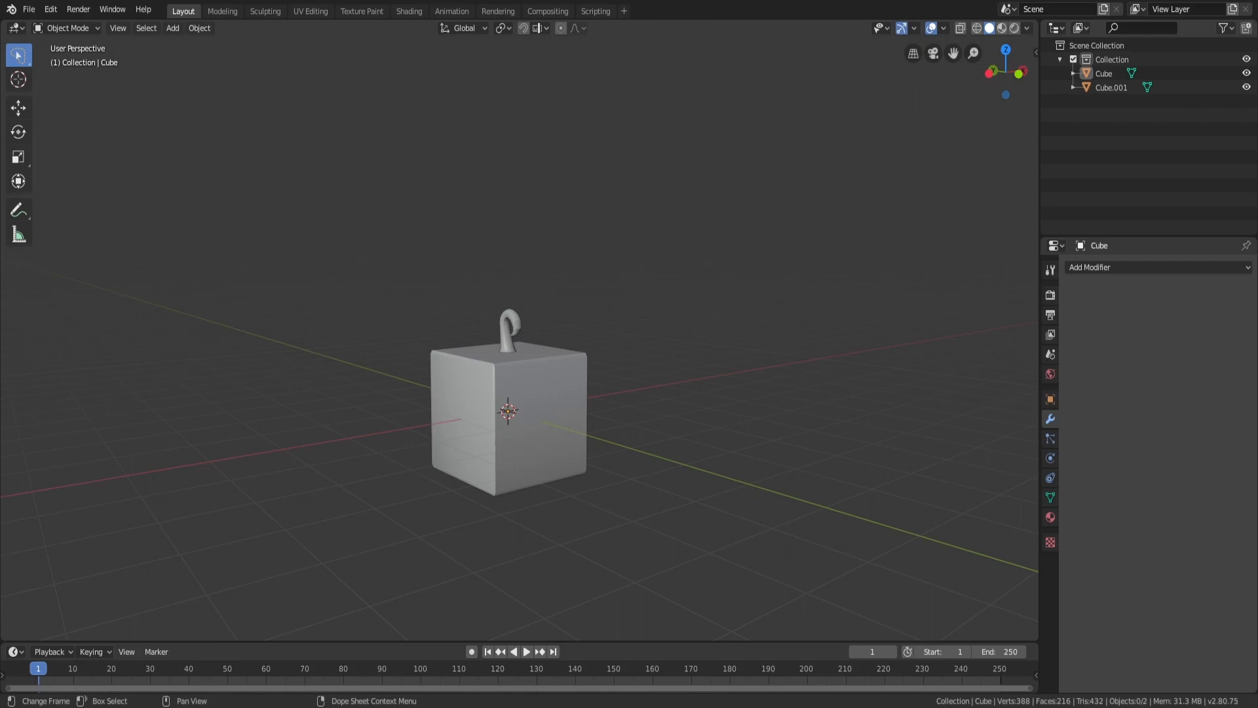
pyautogui.click(591, 234)
pyautogui.scroll(2, 623, 289)
pyautogui.moveTo(629, 308); pyautogui.dragTo(674, 296, button='middle')
pyautogui.scroll(3, 681, 349)
pyautogui.scroll(-2, 674, 296)
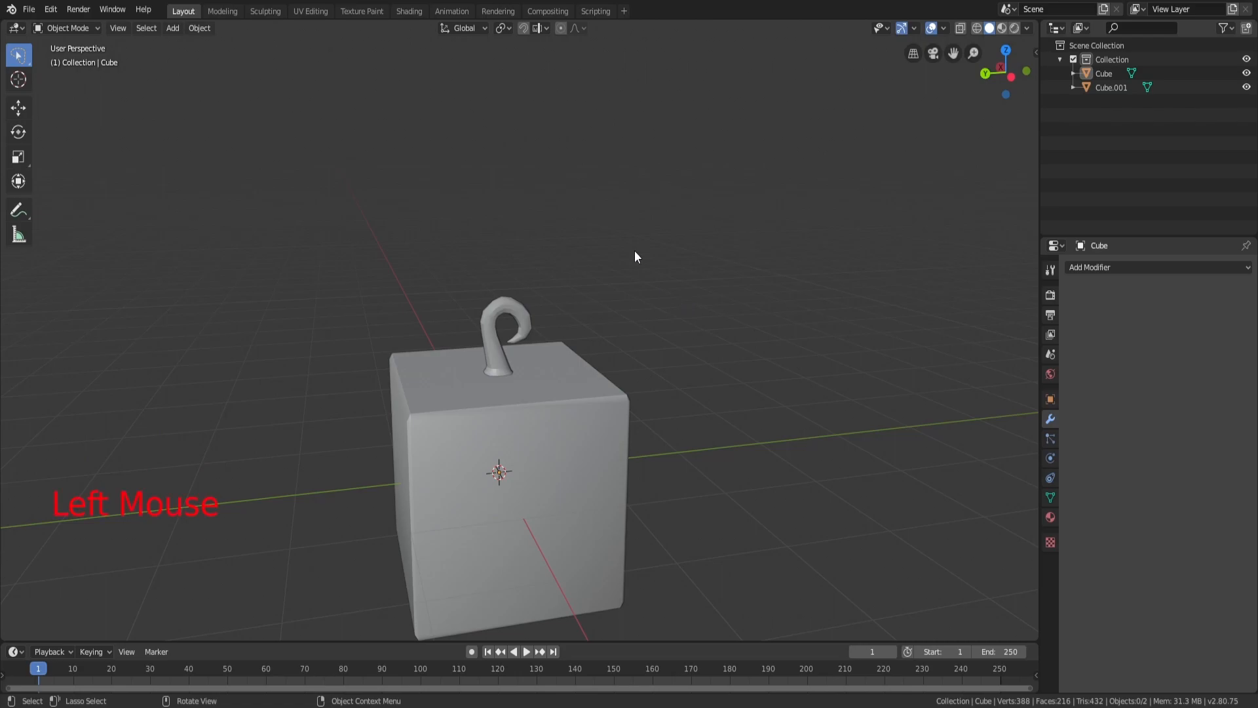
pyautogui.scroll(3, 636, 259)
pyautogui.moveTo(640, 266)
pyautogui.mouseDown(button='middle')
pyautogui.moveTo(635, 421)
pyautogui.moveTo(608, 287)
pyautogui.moveTo(627, 242)
pyautogui.moveTo(666, 304)
pyautogui.moveTo(761, 315)
pyautogui.moveTo(671, 308)
pyautogui.moveTo(637, 261)
pyautogui.moveTo(658, 275)
pyautogui.mouseUp(button='middle')
pyautogui.scroll(-2, 602, 277)
pyautogui.scroll(-2, 603, 274)
pyautogui.scroll(4, 633, 270)
pyautogui.scroll(1, 633, 270)
pyautogui.scroll(-3, 638, 261)
pyautogui.scroll(-2, 634, 279)
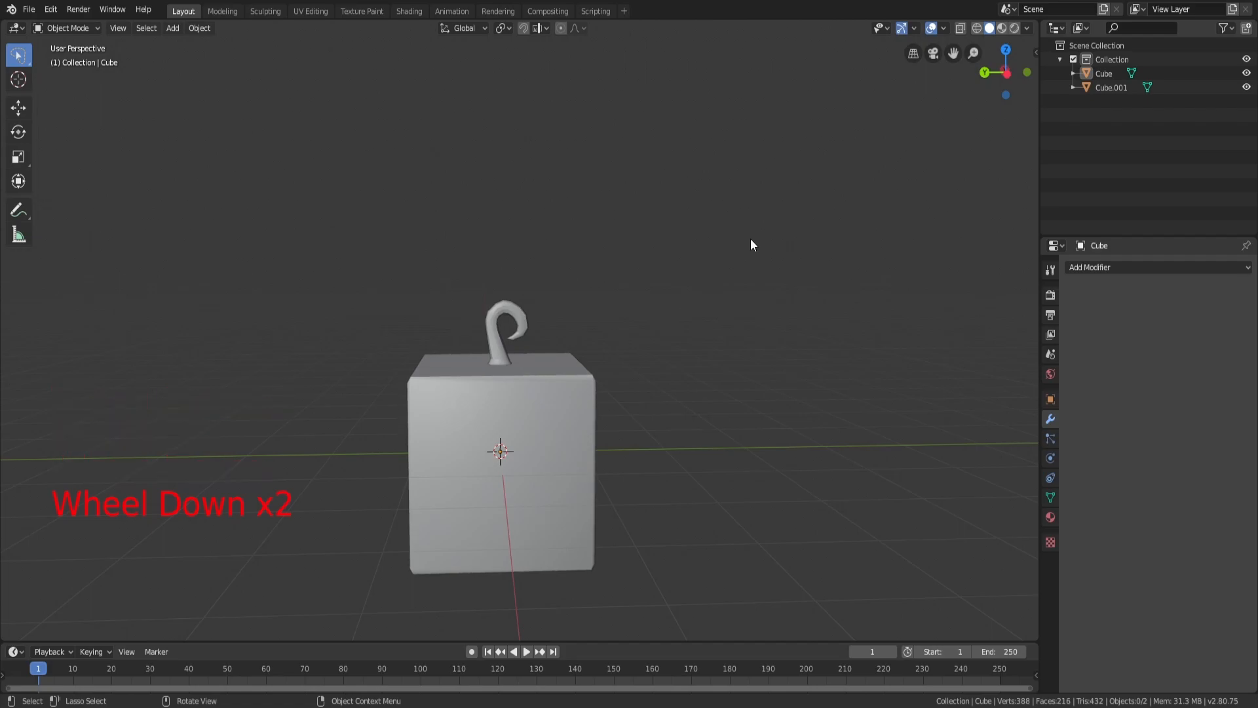
pyautogui.click(29, 9)
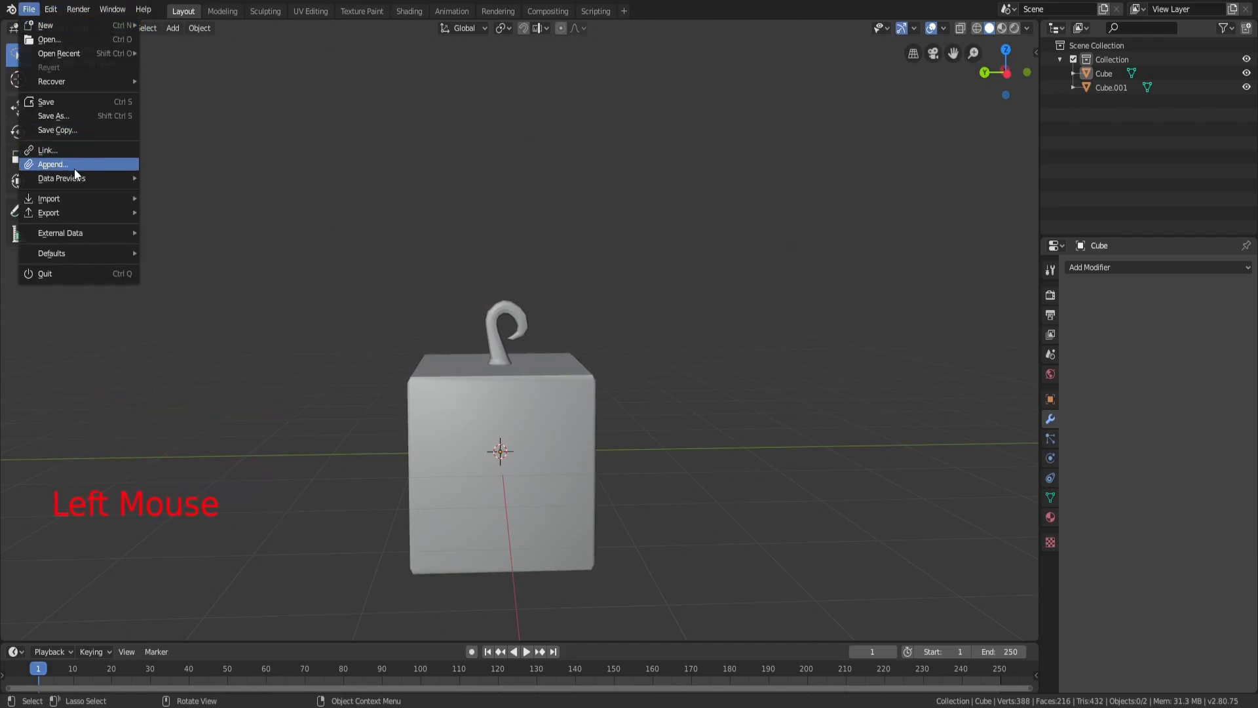
pyautogui.moveTo(82, 212)
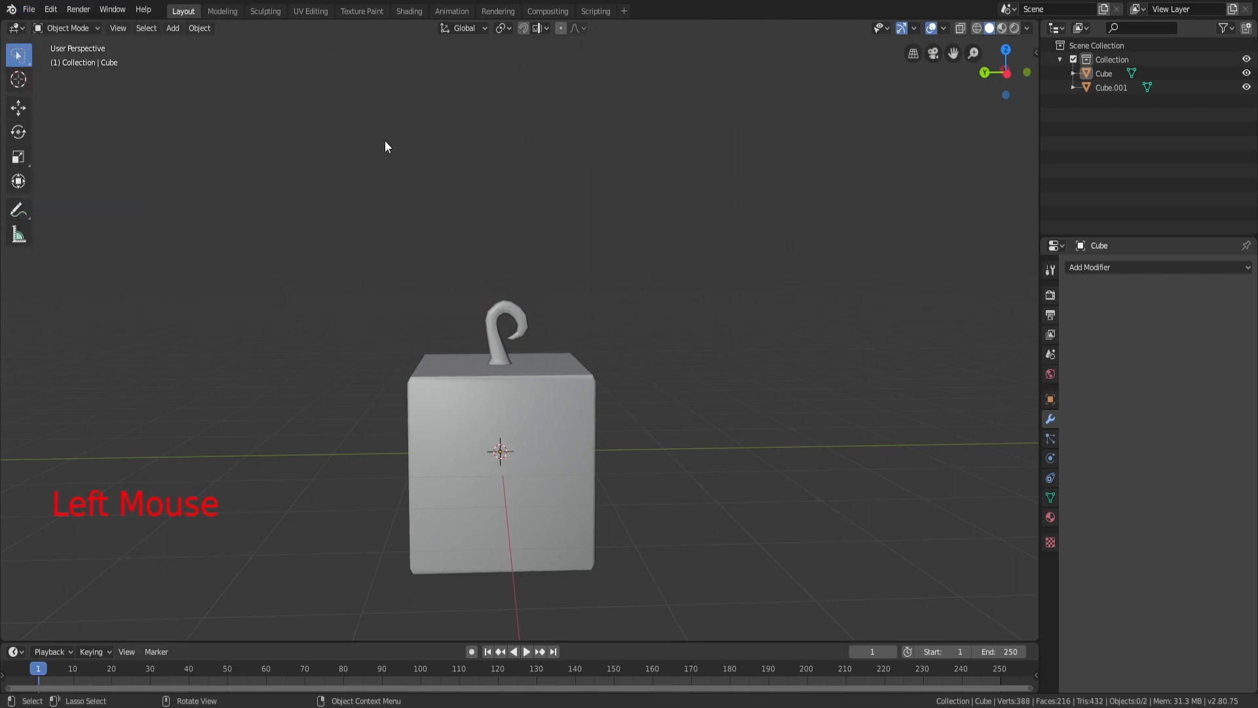
pyautogui.scroll(-1, 415, 257)
pyautogui.moveTo(555, 245); pyautogui.dragTo(539, 236, button='middle')
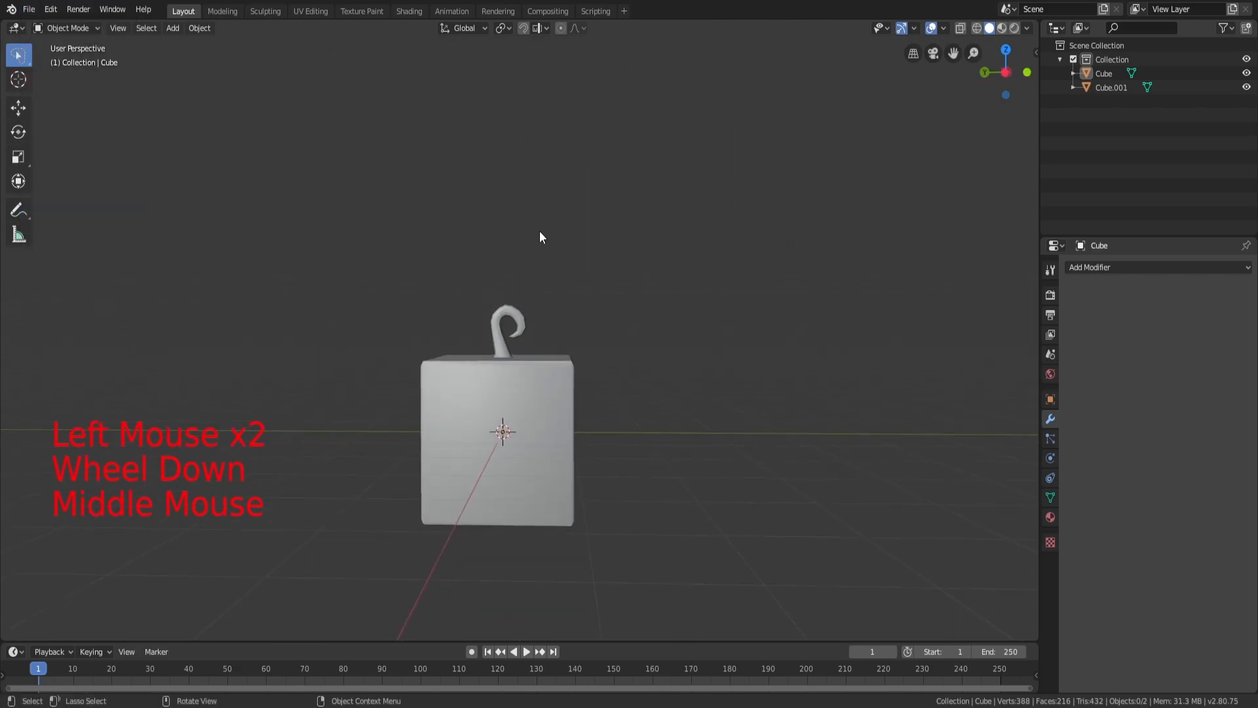
pyautogui.scroll(4, 519, 308)
pyautogui.scroll(-4, 648, 312)
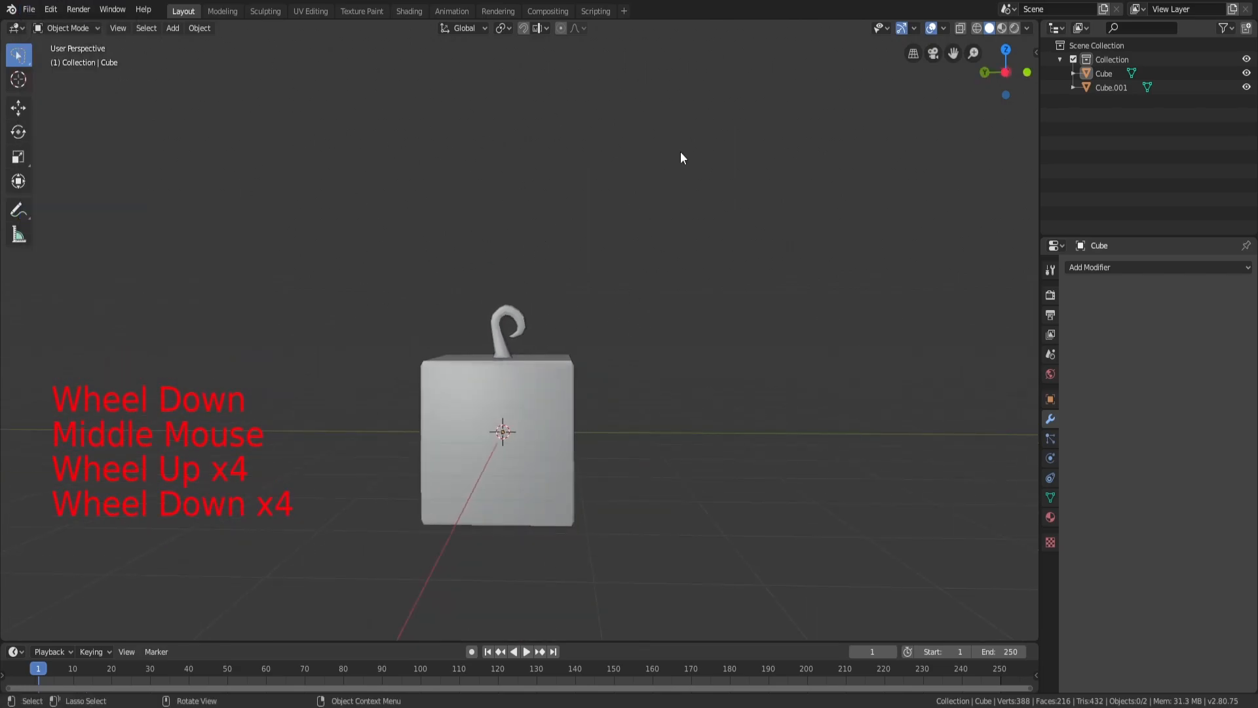
# Select the cube and the hook together and clear the selection
pyautogui.scroll(1, 534, 337)
pyautogui.click(520, 321)
pyautogui.keyDown('ctrl'); pyautogui.click(550, 411); pyautogui.keyUp('ctrl')
pyautogui.click(550, 401)
pyautogui.keyDown('shift'); pyautogui.click(498, 321); pyautogui.keyUp('shift')
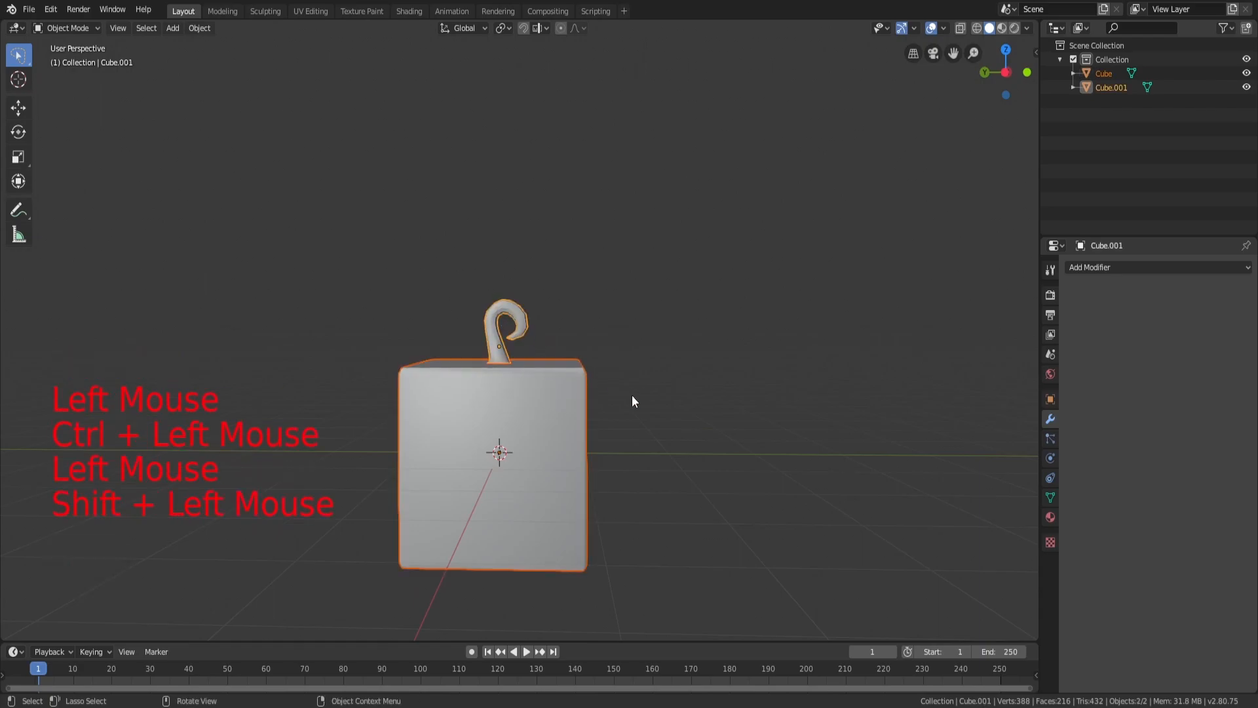
pyautogui.click(667, 408)
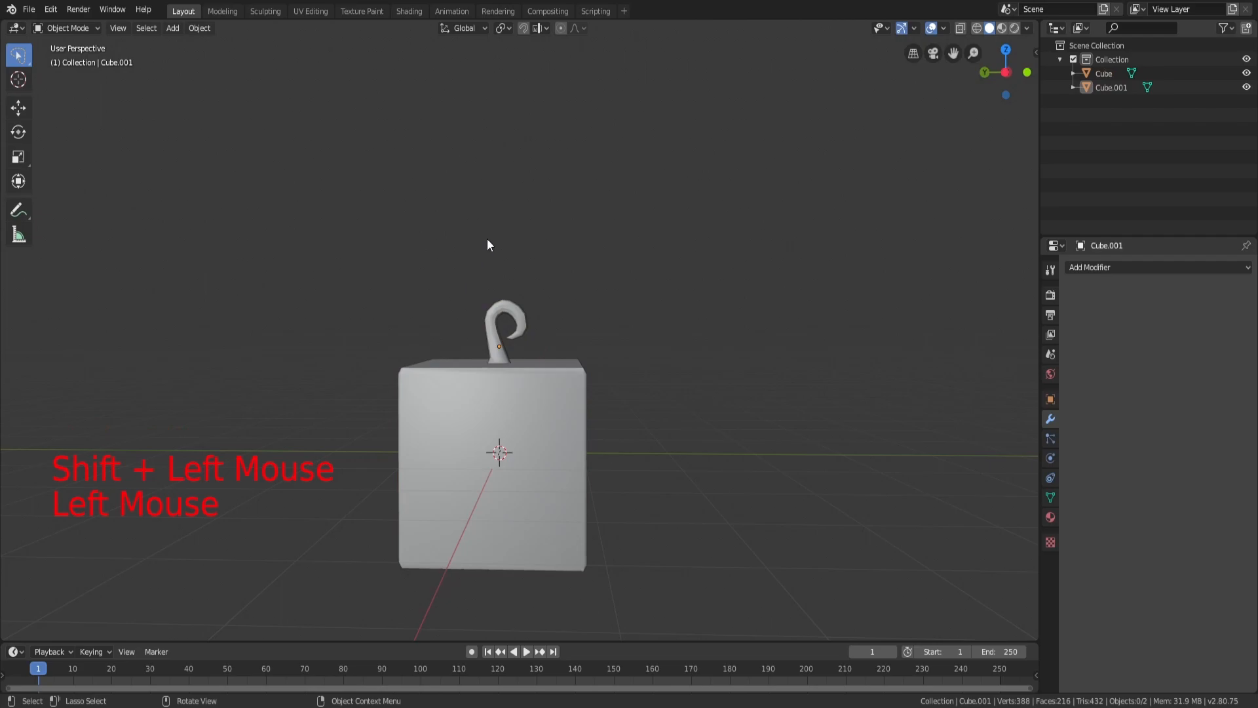
# Select only the hook on top of the cube
pyautogui.scroll(6, 600, 334)
pyautogui.moveTo(592, 345); pyautogui.dragTo(629, 334, button='middle')
pyautogui.click(638, 331)
pyautogui.click(534, 304)
pyautogui.scroll(-5, 643, 400)
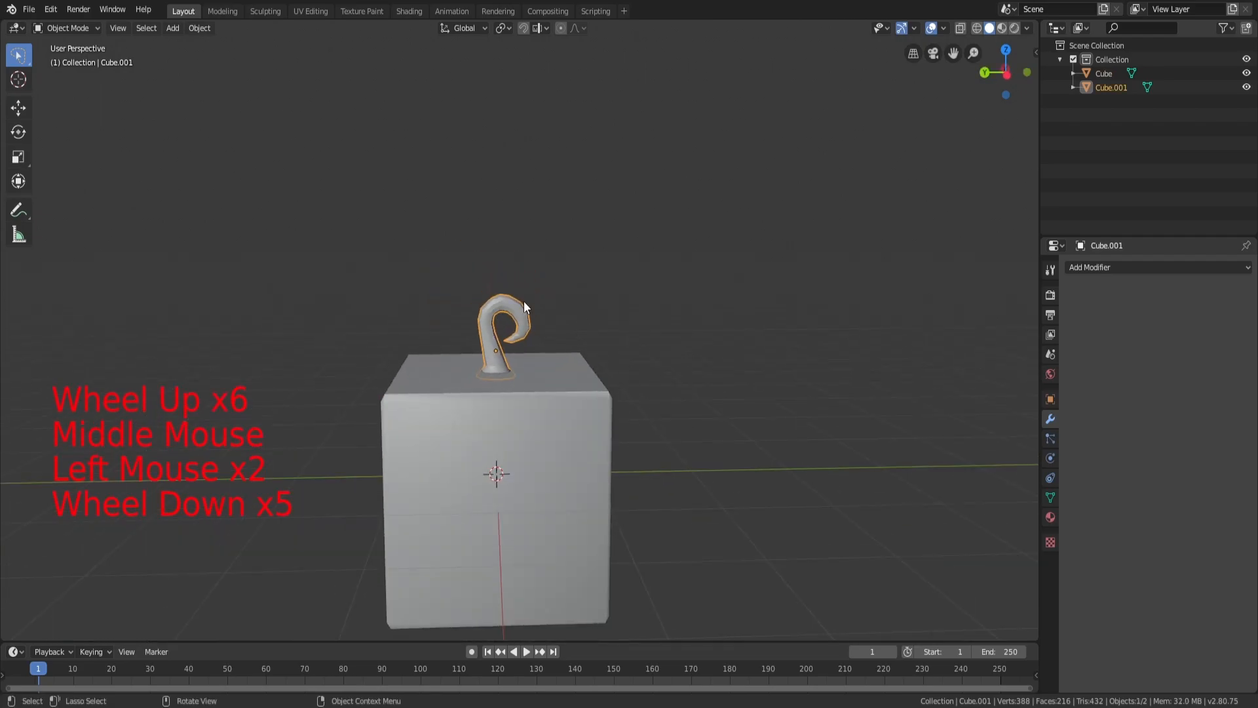
# Inspect the bevelled cube and hook from several sides, selecting the objects in turn and clearing the selection
pyautogui.moveTo(540, 335); pyautogui.dragTo(688, 360, button='middle')
pyautogui.doubleClick(508, 435)
pyautogui.moveTo(508, 435); pyautogui.dragTo(794, 417, button='middle')
pyautogui.click(706, 366)
pyautogui.moveTo(651, 362); pyautogui.dragTo(821, 450, button='middle')
pyautogui.scroll(5, 705, 363)
pyautogui.scroll(-2, 565, 292)
pyautogui.moveTo(705, 362); pyautogui.dragTo(573, 277, button='middle')
pyautogui.click(524, 328)
pyautogui.scroll(-2, 488, 272)
pyautogui.click(585, 353)
pyautogui.click(577, 426)
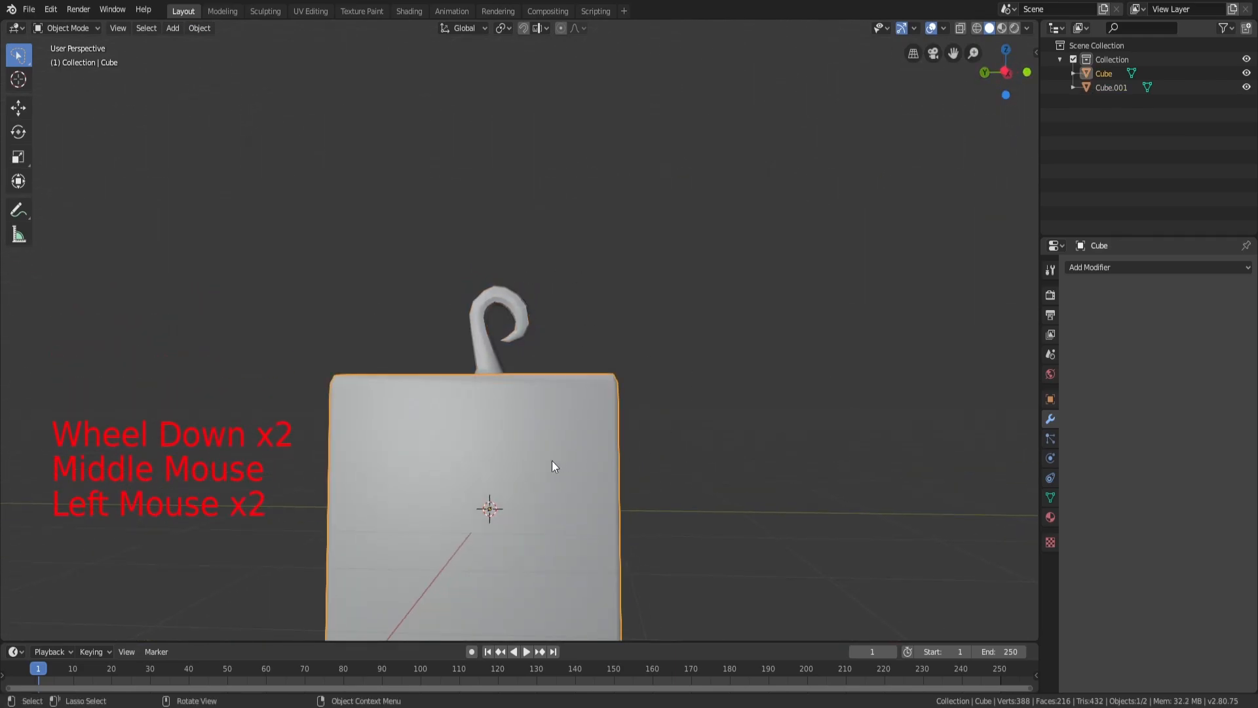
pyautogui.scroll(-3, 623, 422)
pyautogui.moveTo(627, 397); pyautogui.dragTo(837, 444, button='middle')
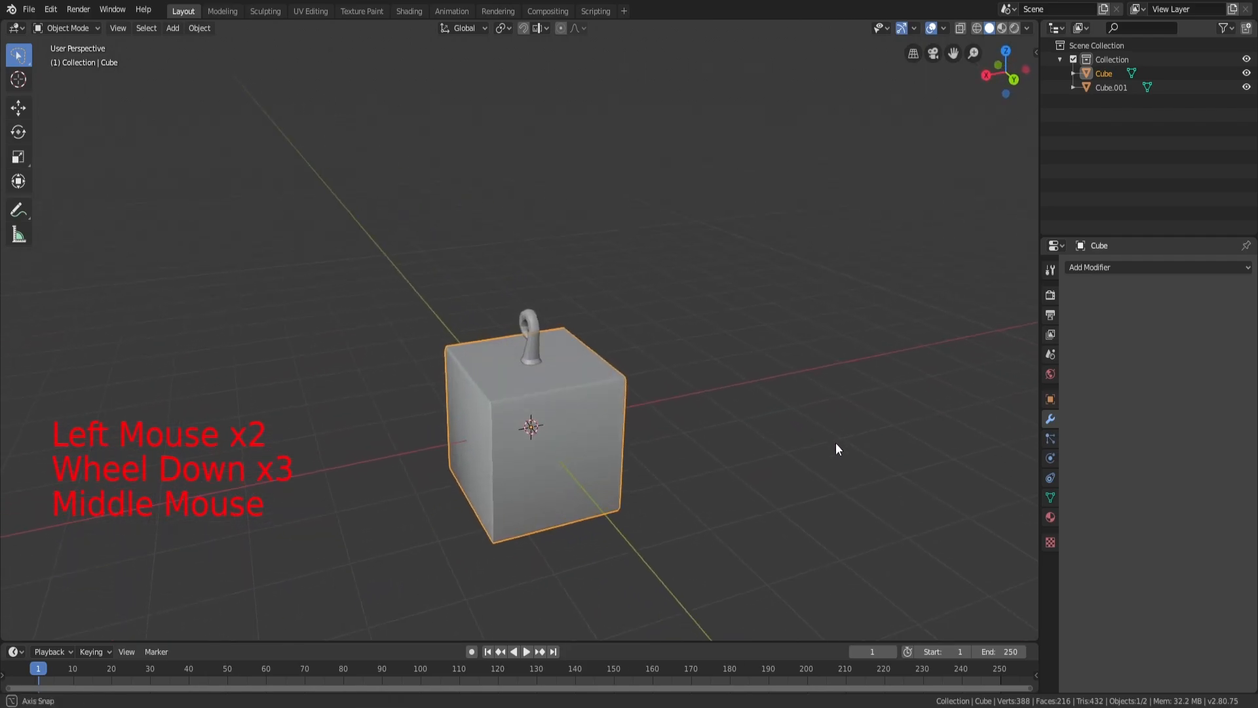
pyautogui.click(771, 357)
pyautogui.scroll(2, 720, 355)
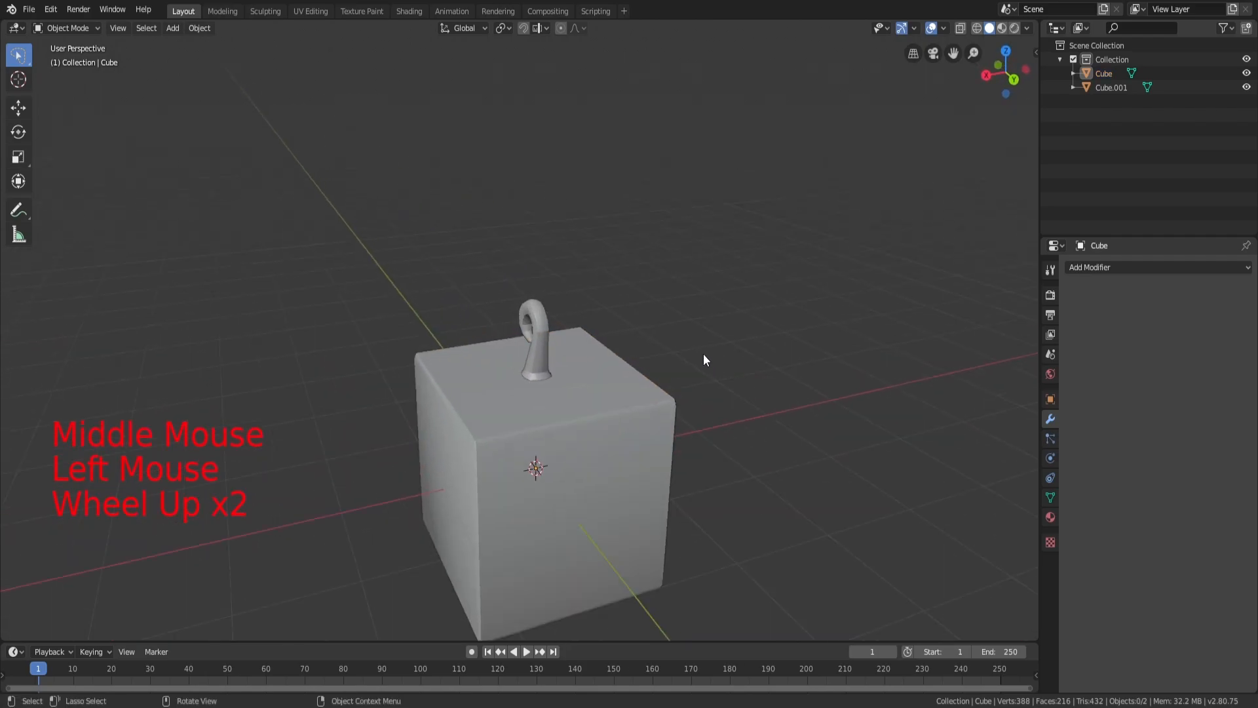
pyautogui.moveTo(702, 354); pyautogui.dragTo(491, 255, button='middle')
# Briefly view the file import and export commands, and return to viewing the cube and hook
pyautogui.click(29, 9)
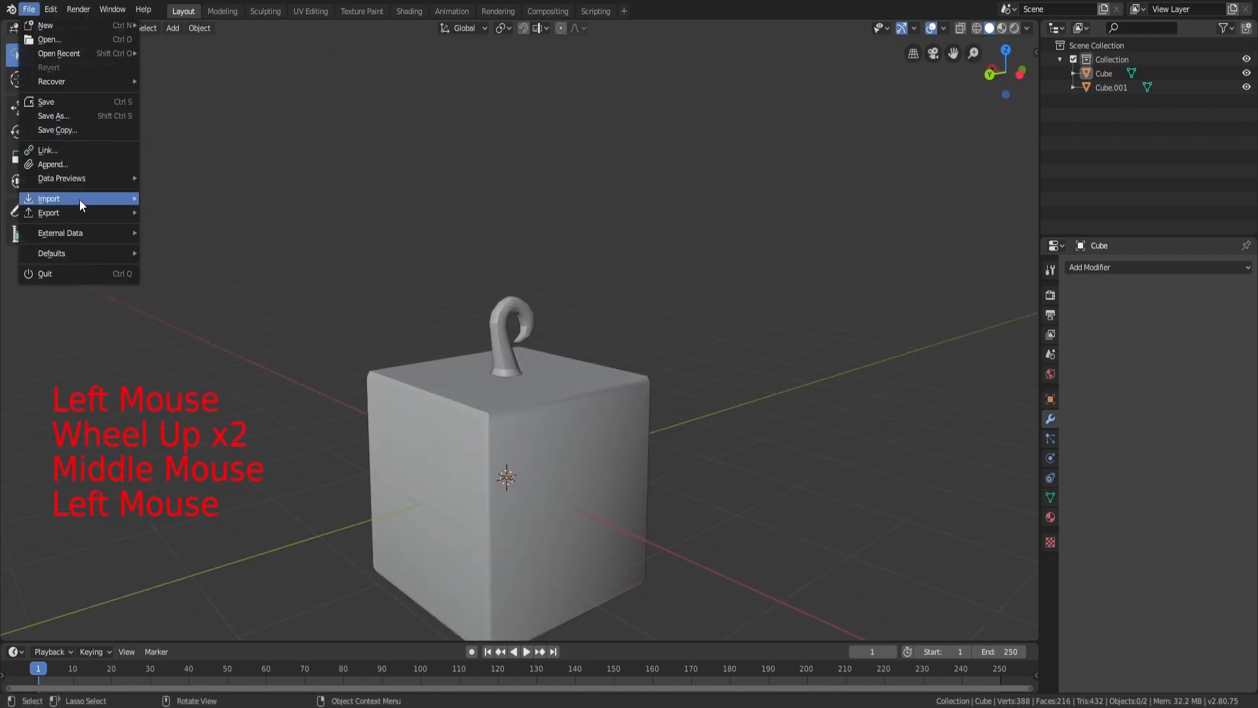
pyautogui.moveTo(82, 213)
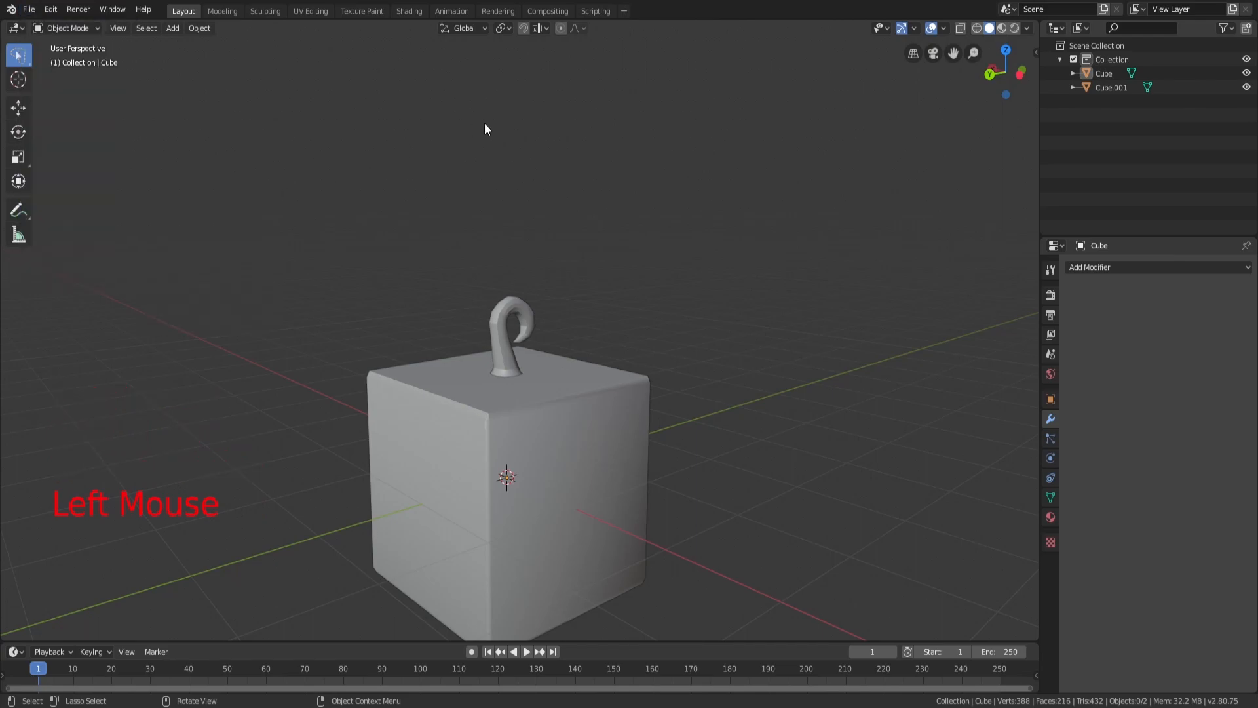
pyautogui.moveTo(469, 127); pyautogui.dragTo(544, 166, button='middle')
pyautogui.scroll(-2, 558, 335)
pyautogui.scroll(-1, 557, 335)
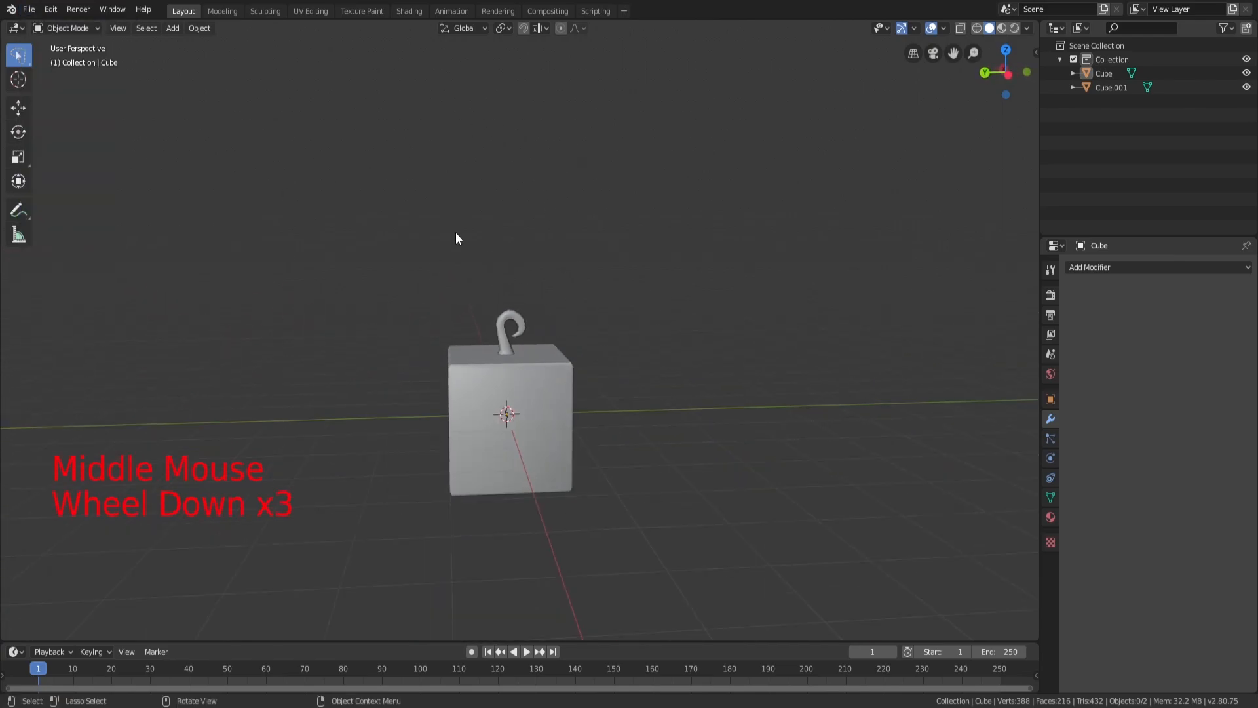
pyautogui.scroll(3, 747, 378)
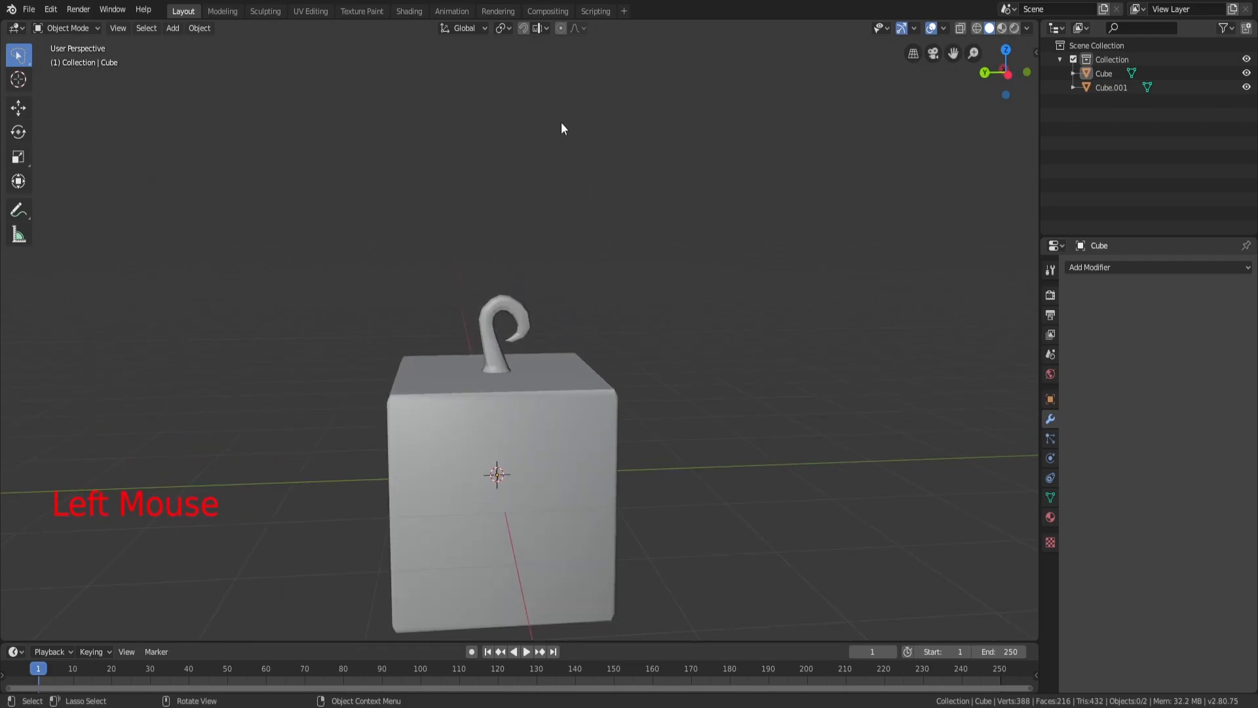
# Select the hook on top of the cube and delete it from the scene
pyautogui.click(635, 424)
pyautogui.click(565, 413)
pyautogui.click(506, 325)
pyautogui.scroll(-5, 553, 340)
pyautogui.click(610, 342)
pyautogui.click(553, 380)
pyautogui.click(523, 329)
pyautogui.click(536, 386)
pyautogui.click(518, 324)
pyautogui.press('x')
pyautogui.click(598, 325)
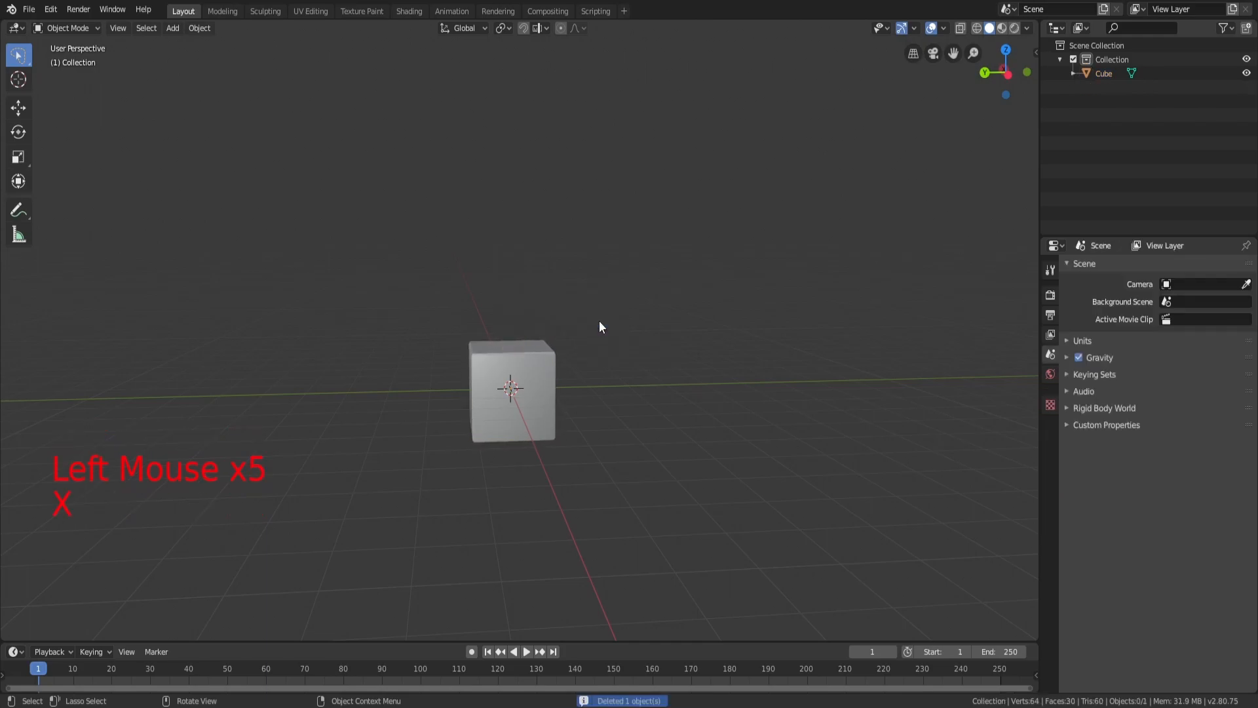
# Look up the Wavefront (.obj) option among the export formats
pyautogui.scroll(3, 599, 320)
pyautogui.click(28, 10)
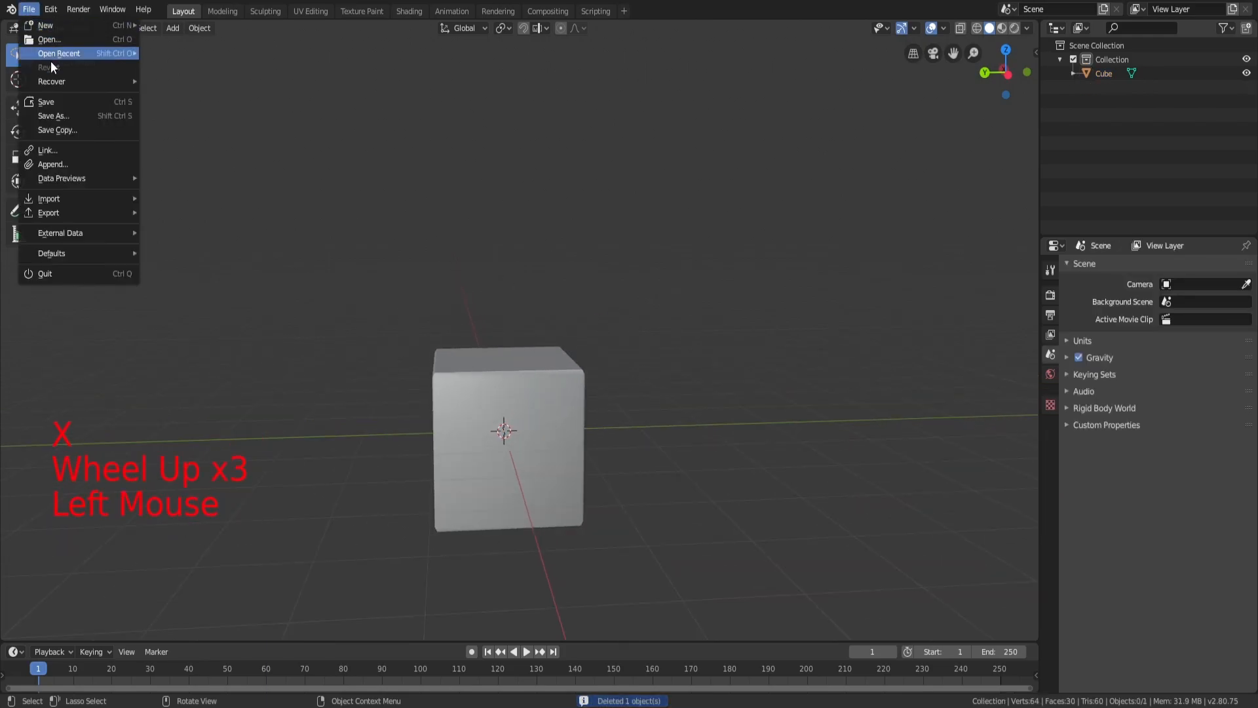
pyautogui.moveTo(73, 215)
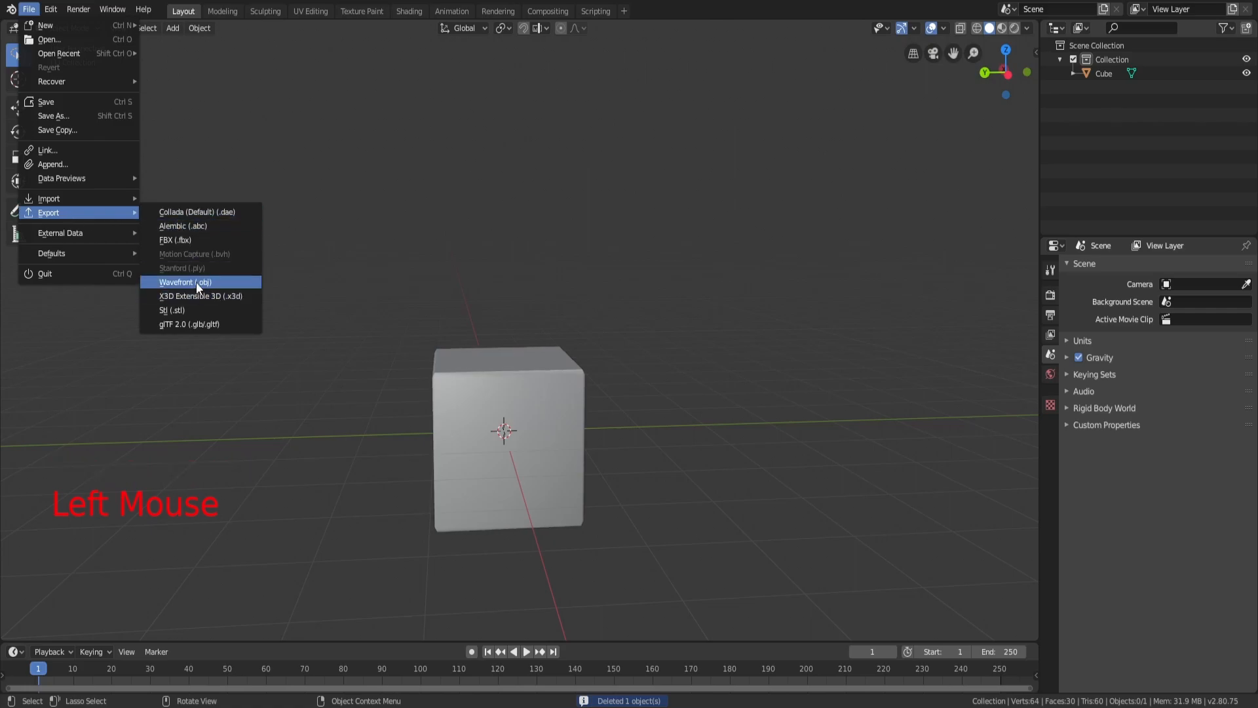
pyautogui.moveTo(521, 262); pyautogui.dragTo(509, 257, button='middle')
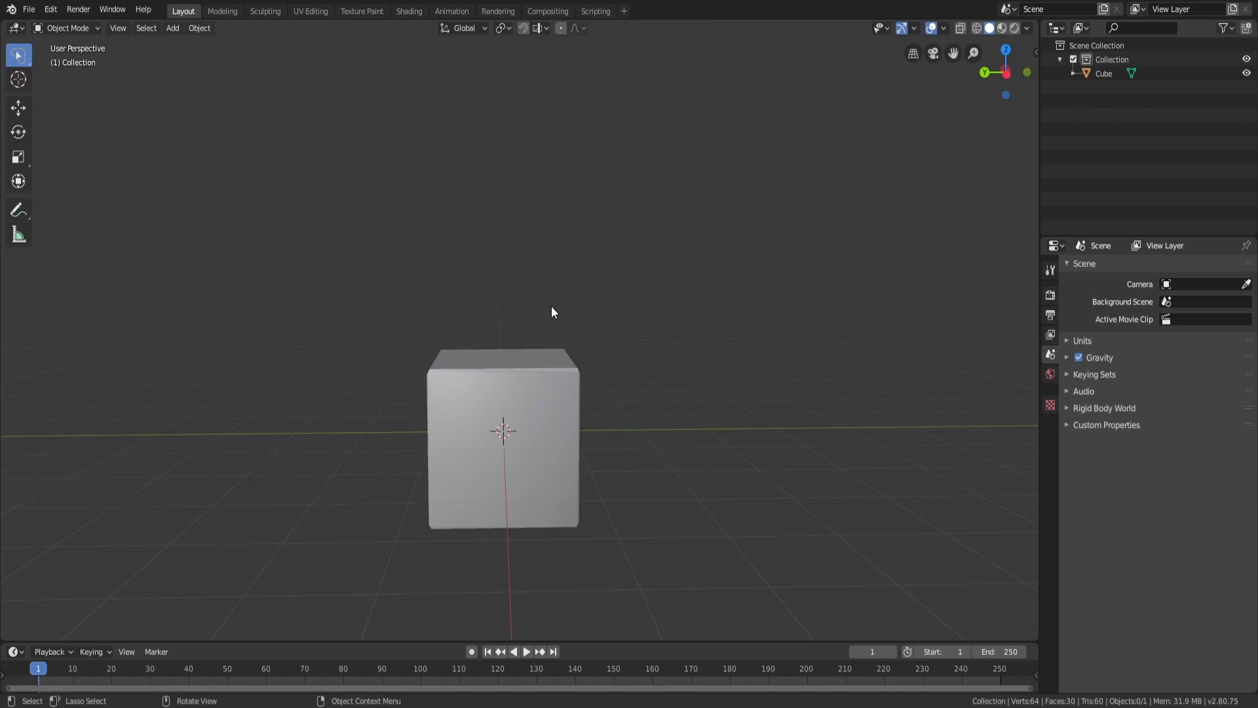
# Undo the hook's deletion, and delete the cube instead
pyautogui.hotkey('ctrl', 'z')
pyautogui.click(555, 322)
pyautogui.click(553, 424)
pyautogui.press('x')
pyautogui.click(553, 421)
pyautogui.click(520, 354)
pyautogui.moveTo(540, 360); pyautogui.dragTo(498, 262, button='middle')
# Look at the export command with only the hook in the scene, and undo the cube's deletion
pyautogui.click(29, 10)
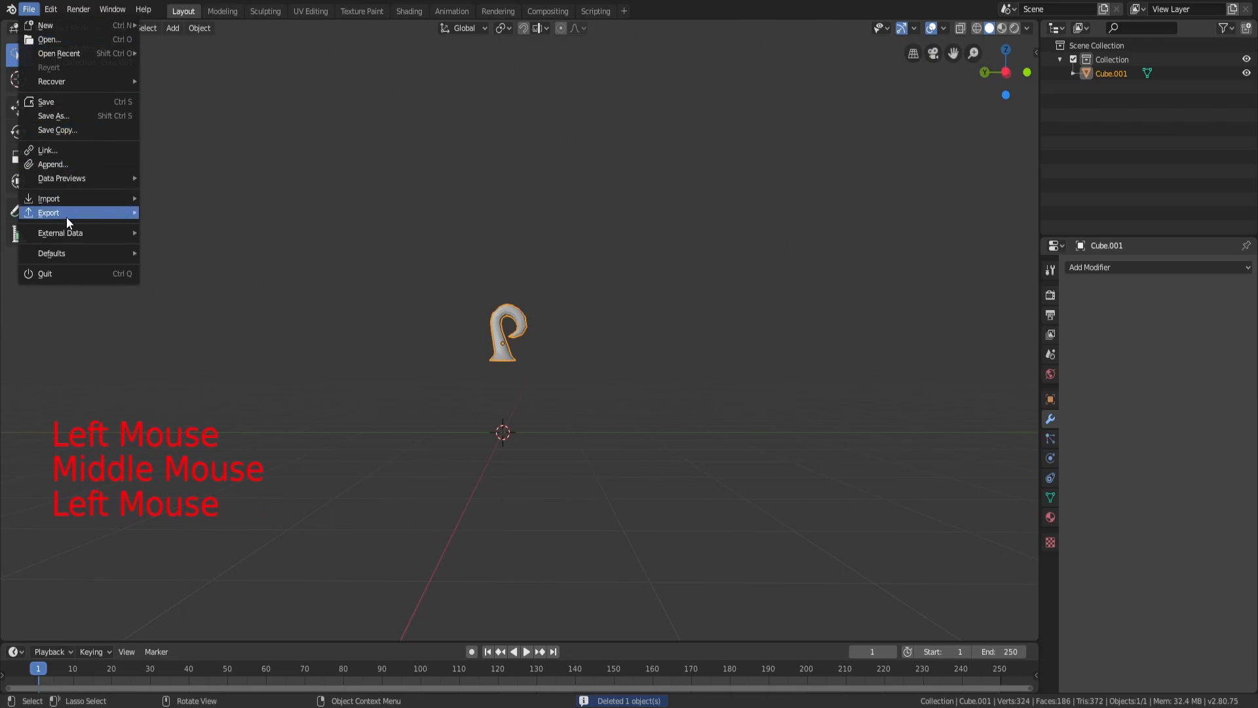
pyautogui.click(486, 202)
pyautogui.moveTo(486, 202); pyautogui.dragTo(498, 224, button='middle')
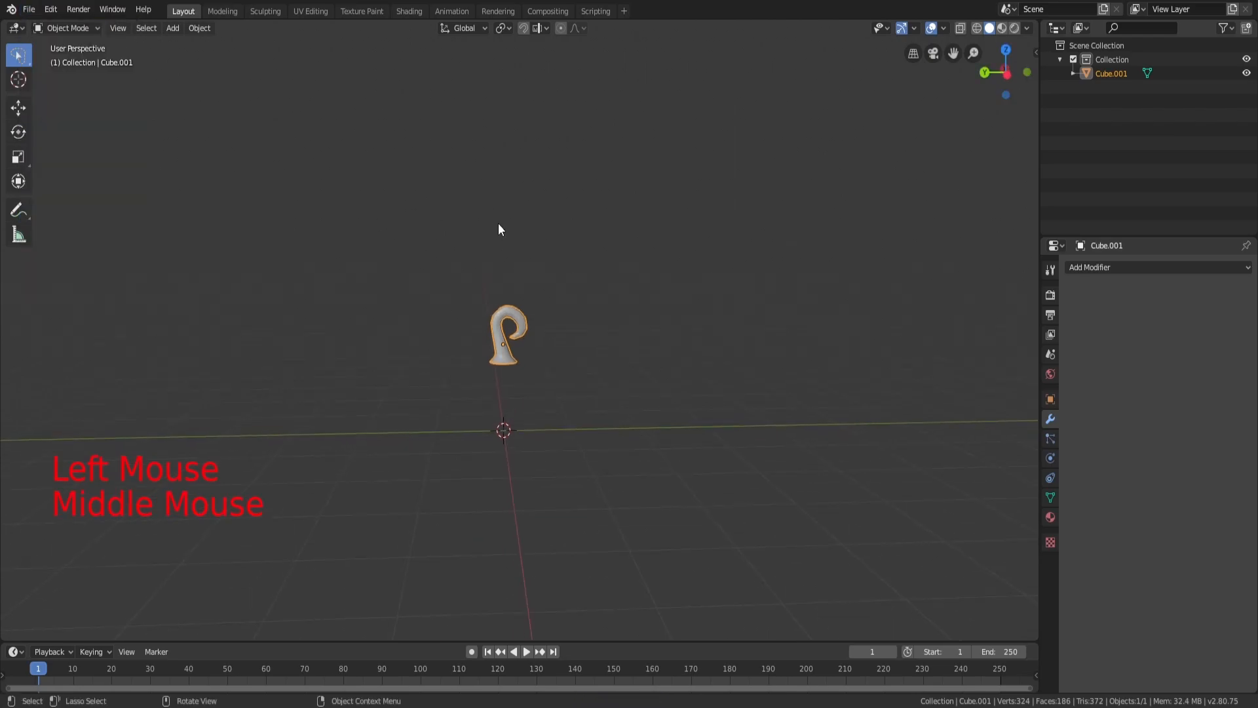
pyautogui.hotkey('ctrl', 'z')
pyautogui.hotkey('ctrl', 'z')
pyautogui.click(501, 222)
pyautogui.click(501, 222)
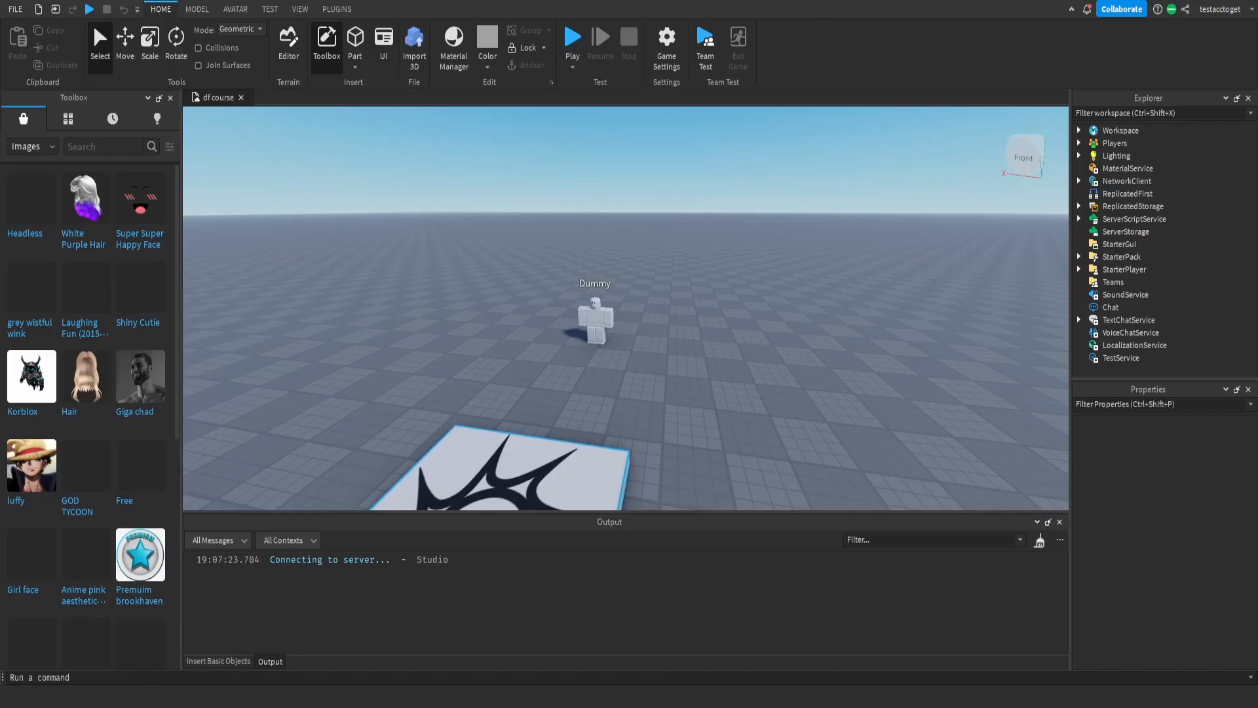
# In Roblox Studio, expand the Workspace and insert a MeshPart into it
pyautogui.click(1078, 132)
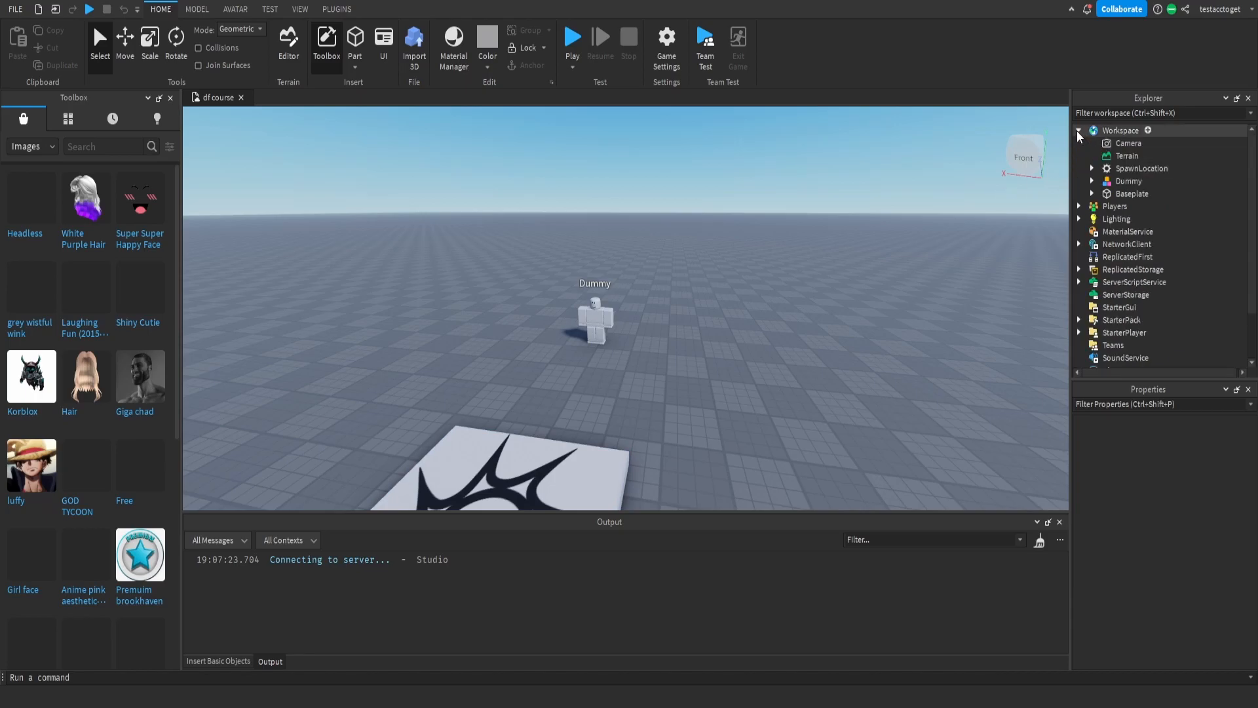
pyautogui.moveTo(1022, 192); pyautogui.dragTo(1009, 199, button='right')
pyautogui.click(1119, 137)
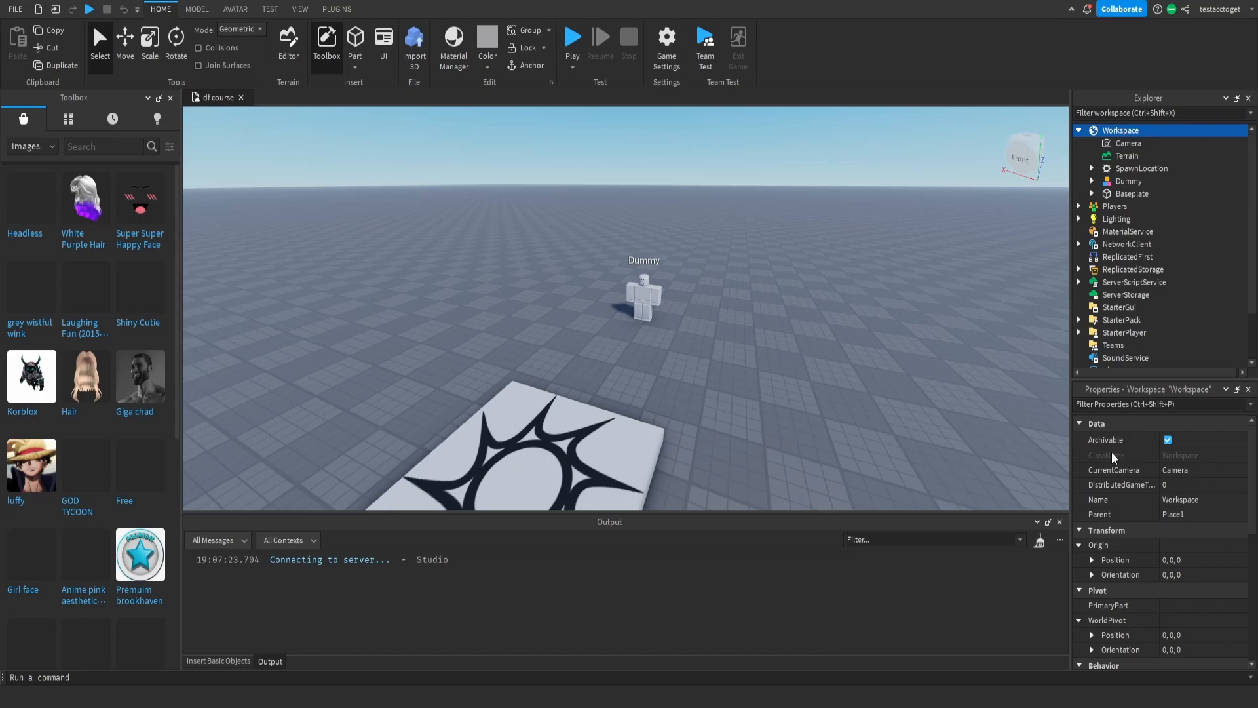
pyautogui.click(258, 117)
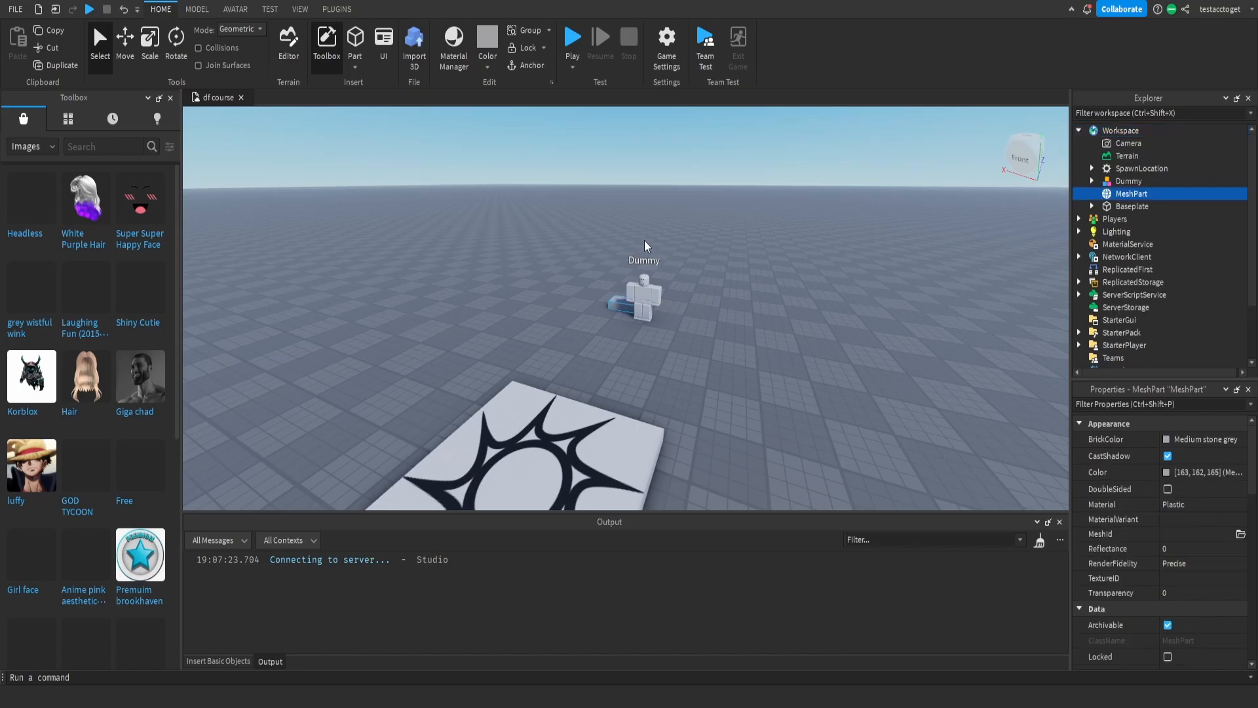
# Move the MeshPart away from the Dummy along its blue axis and place a duplicate farther along that axis
pyautogui.press('f')
pyautogui.hotkey('ctrl', '2')
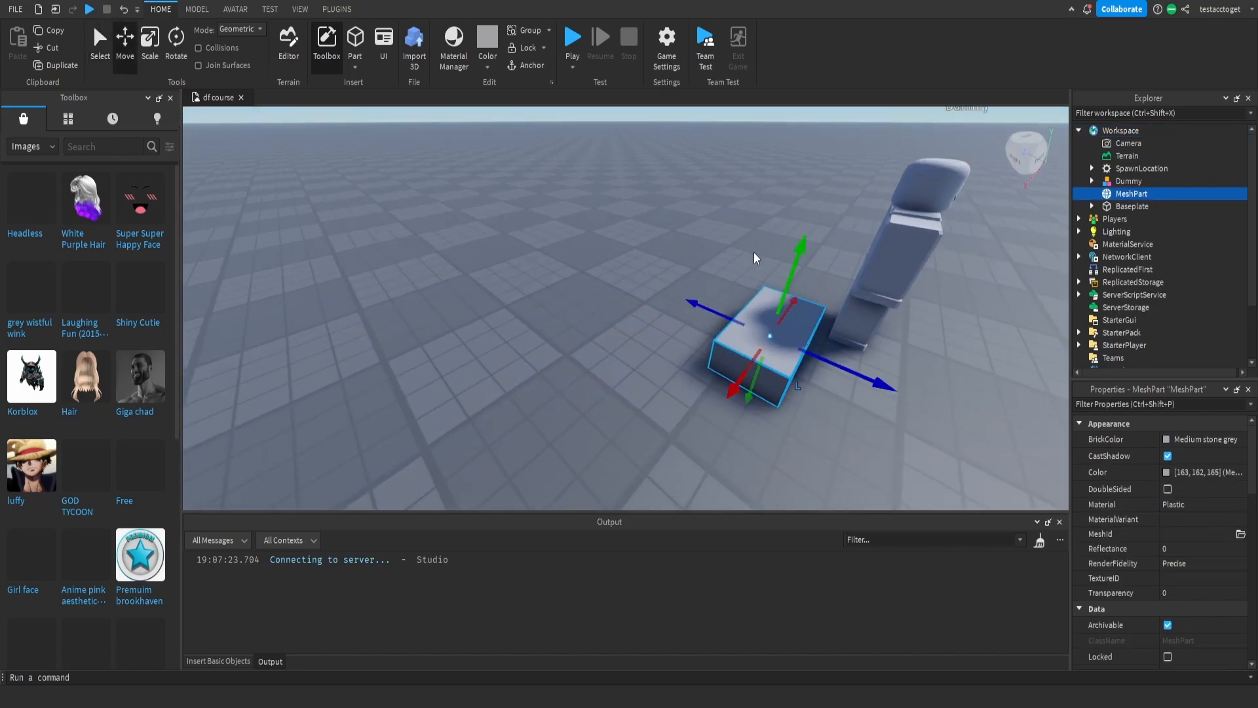
pyautogui.moveTo(697, 306); pyautogui.dragTo(592, 259)
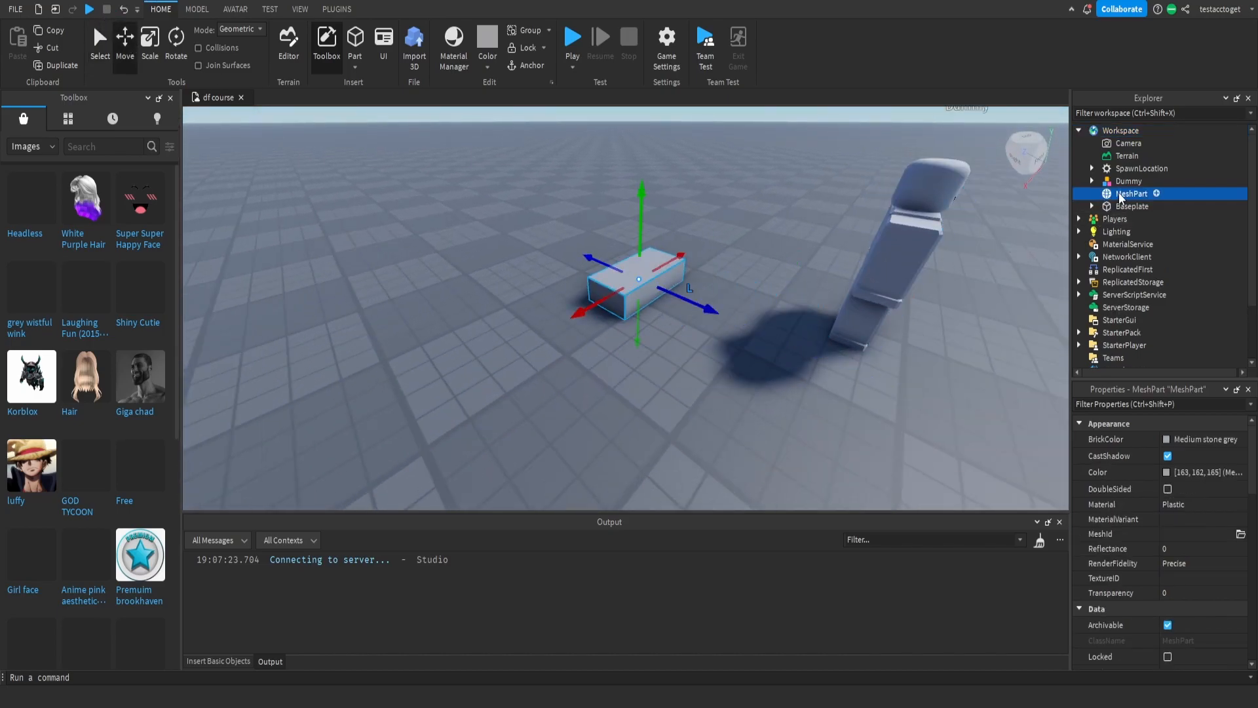
pyautogui.hotkey('ctrl', 'd')
pyautogui.moveTo(677, 295); pyautogui.dragTo(591, 258)
# Import the cube model as the mesh of the MeshPart nearer the Dummy
pyautogui.click(672, 223)
pyautogui.click(646, 275)
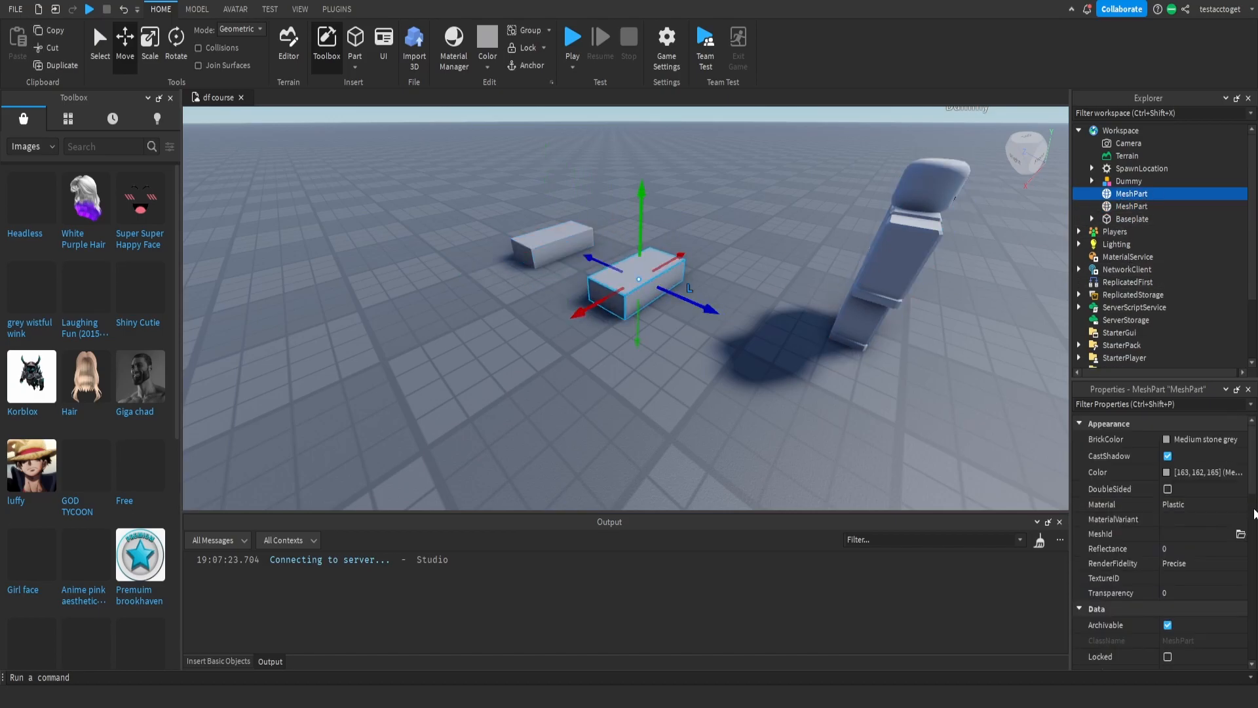
pyautogui.click(1242, 535)
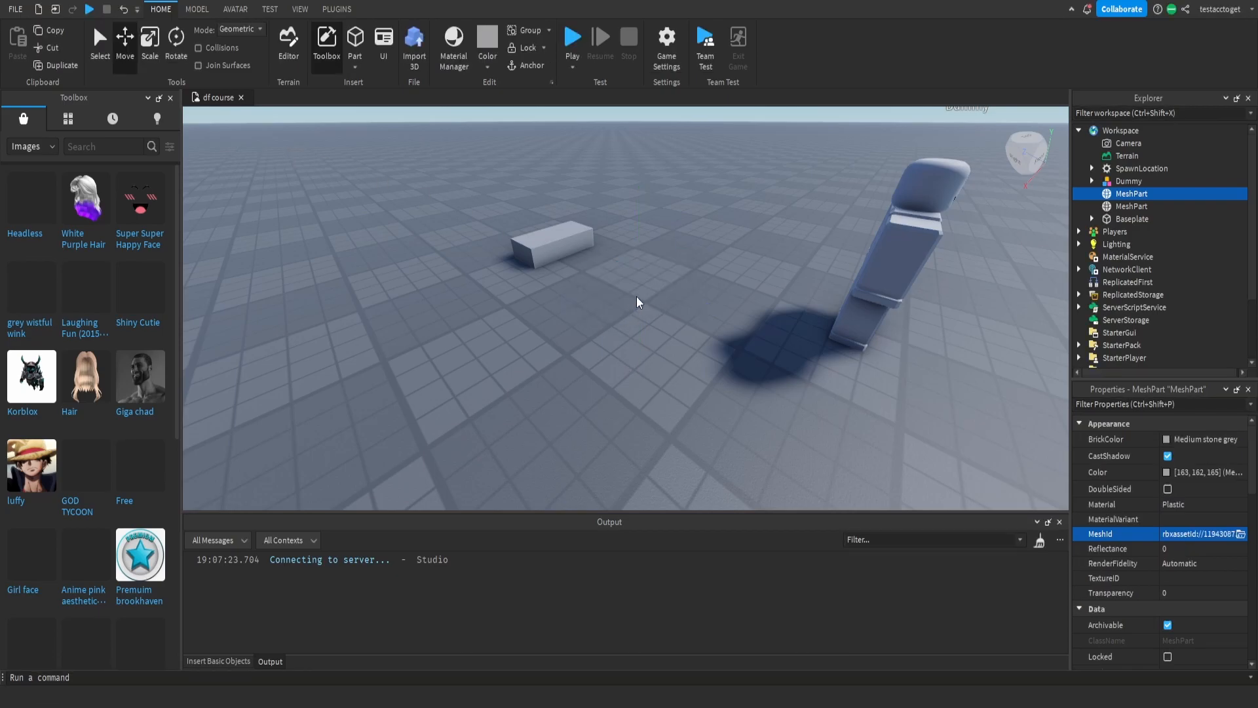
# Move the imported cube next to the blank MeshPart, raise it along the vertical axis, and clear the selection
pyautogui.press('s')
pyautogui.moveTo(654, 284); pyautogui.dragTo(663, 276, button='right')
pyautogui.moveTo(716, 314); pyautogui.dragTo(384, 362)
pyautogui.press('a')
pyautogui.moveTo(559, 360); pyautogui.dragTo(656, 350, button='right')
pyautogui.press('w')
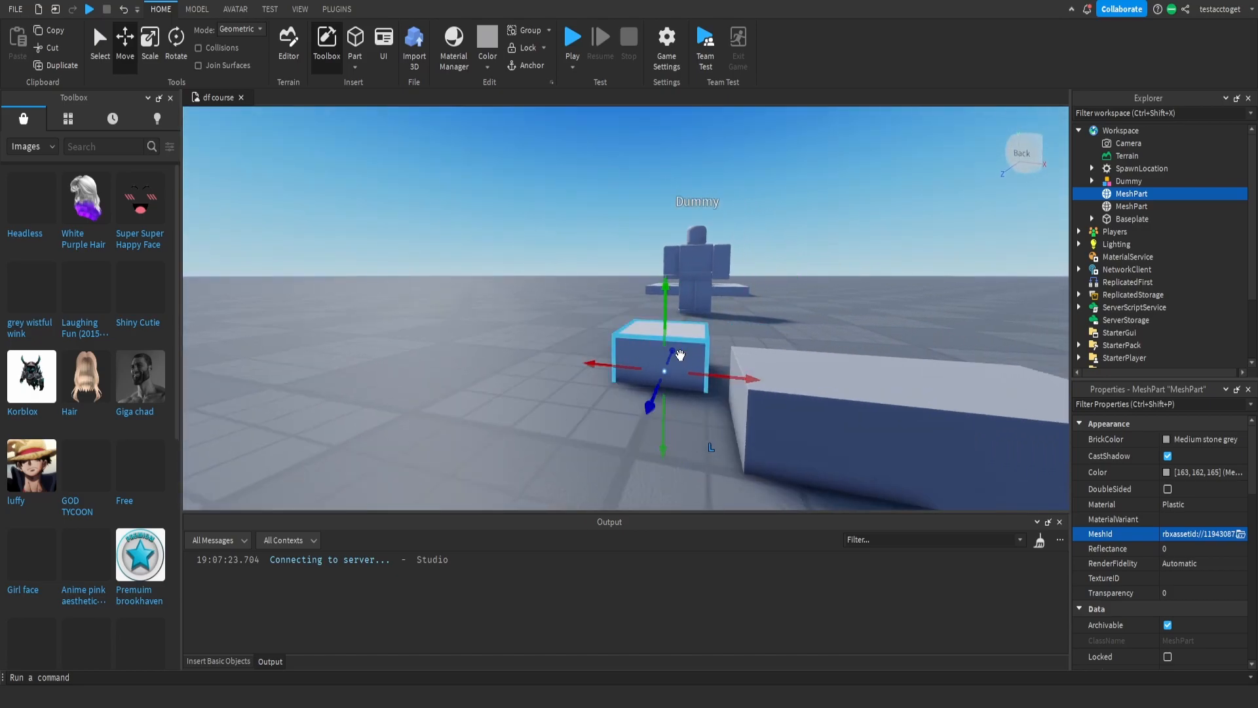
pyautogui.moveTo(715, 374); pyautogui.dragTo(832, 379)
pyautogui.press('d')
pyautogui.press('a')
pyautogui.moveTo(873, 410); pyautogui.dragTo(601, 377)
pyautogui.moveTo(681, 326); pyautogui.dragTo(683, 270)
pyautogui.click(777, 285)
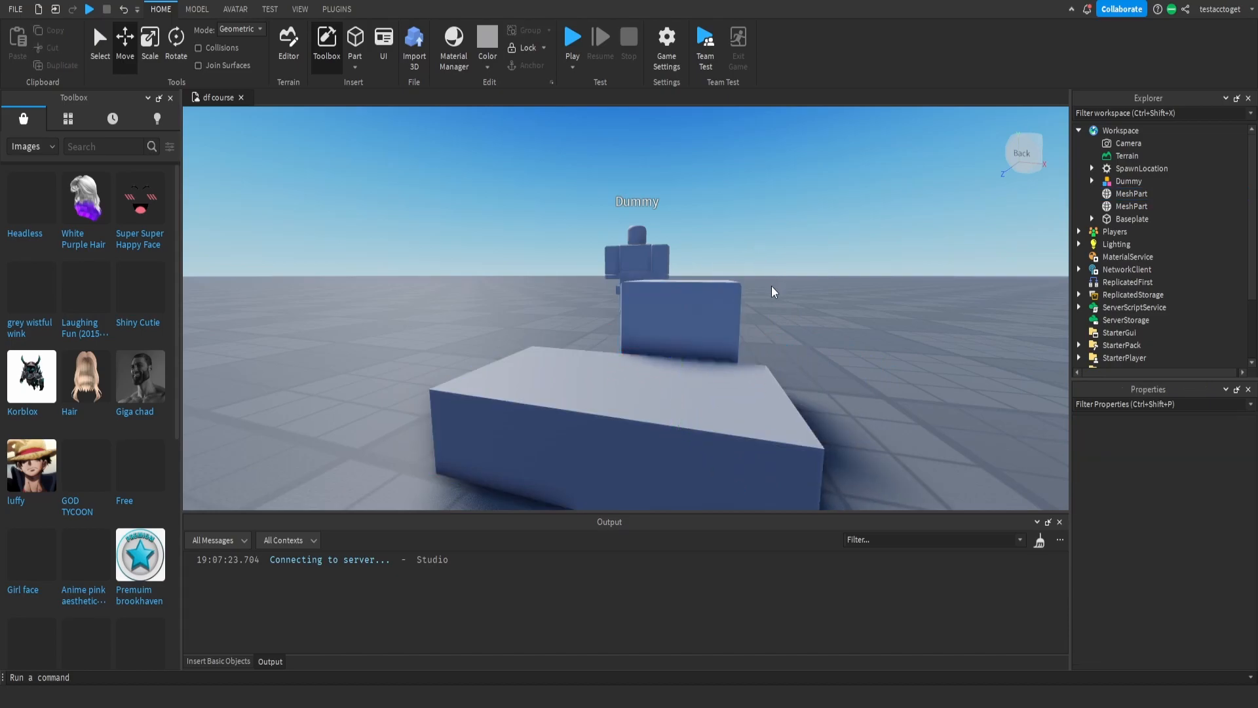
# Import the hook model as the mesh of the remaining blank MeshPart
pyautogui.press('d')
pyautogui.moveTo(778, 286); pyautogui.dragTo(638, 371, button='right')
pyautogui.click(639, 371)
pyautogui.click(1212, 534)
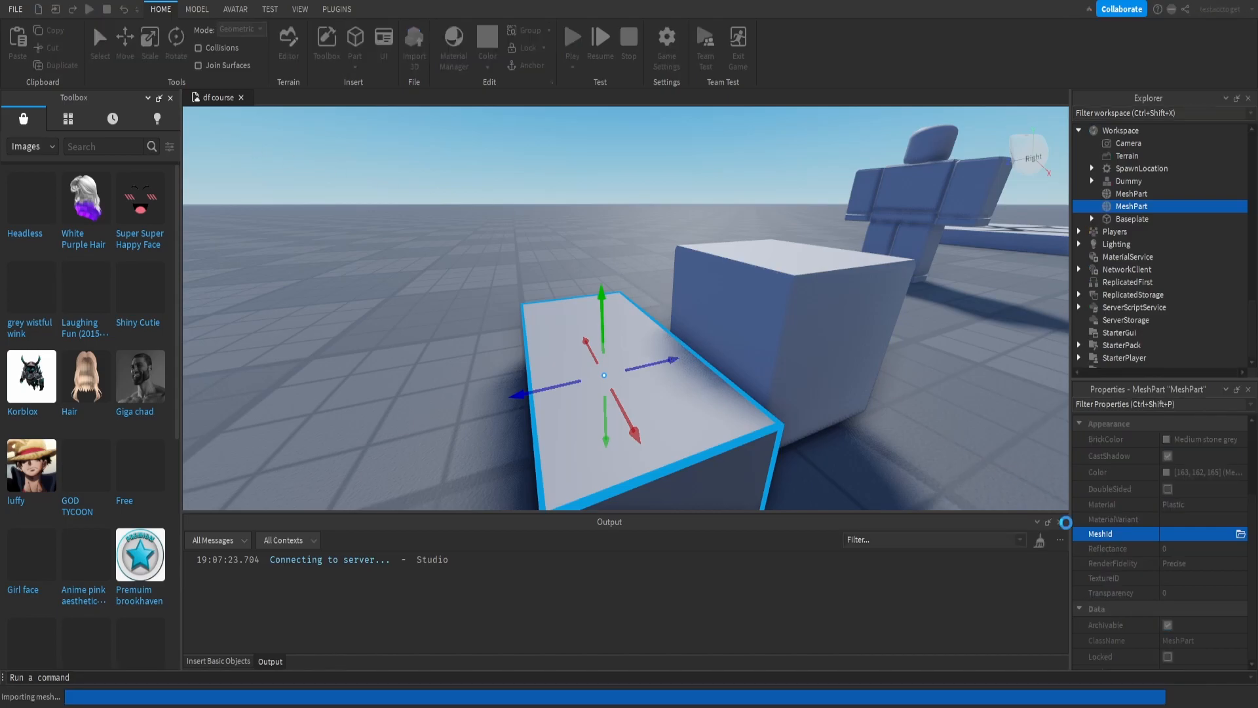
pyautogui.hotkey('ctrl', 'v')
pyautogui.press('Return')
# Move the imported hook from the spawn location towards the cube
pyautogui.press('d')
pyautogui.moveTo(772, 399); pyautogui.dragTo(697, 295, button='right')
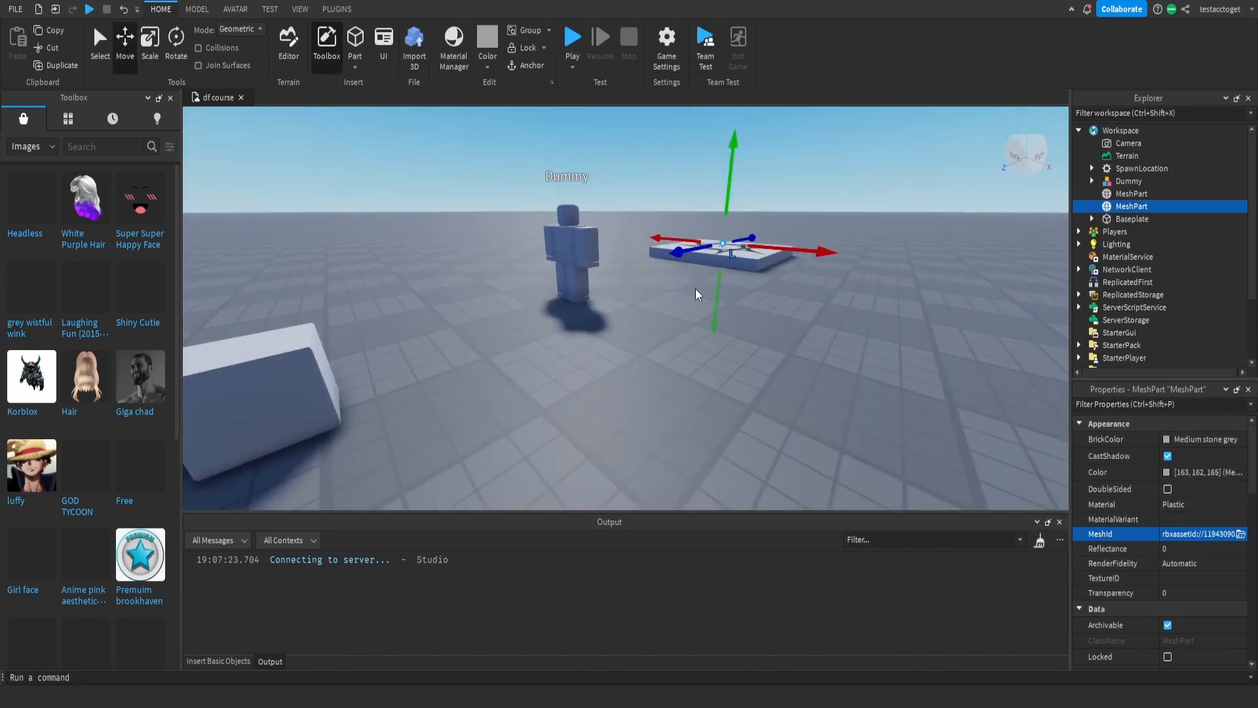
pyautogui.moveTo(680, 258); pyautogui.dragTo(371, 354)
pyautogui.press('a')
pyautogui.moveTo(325, 374); pyautogui.dragTo(640, 323, button='right')
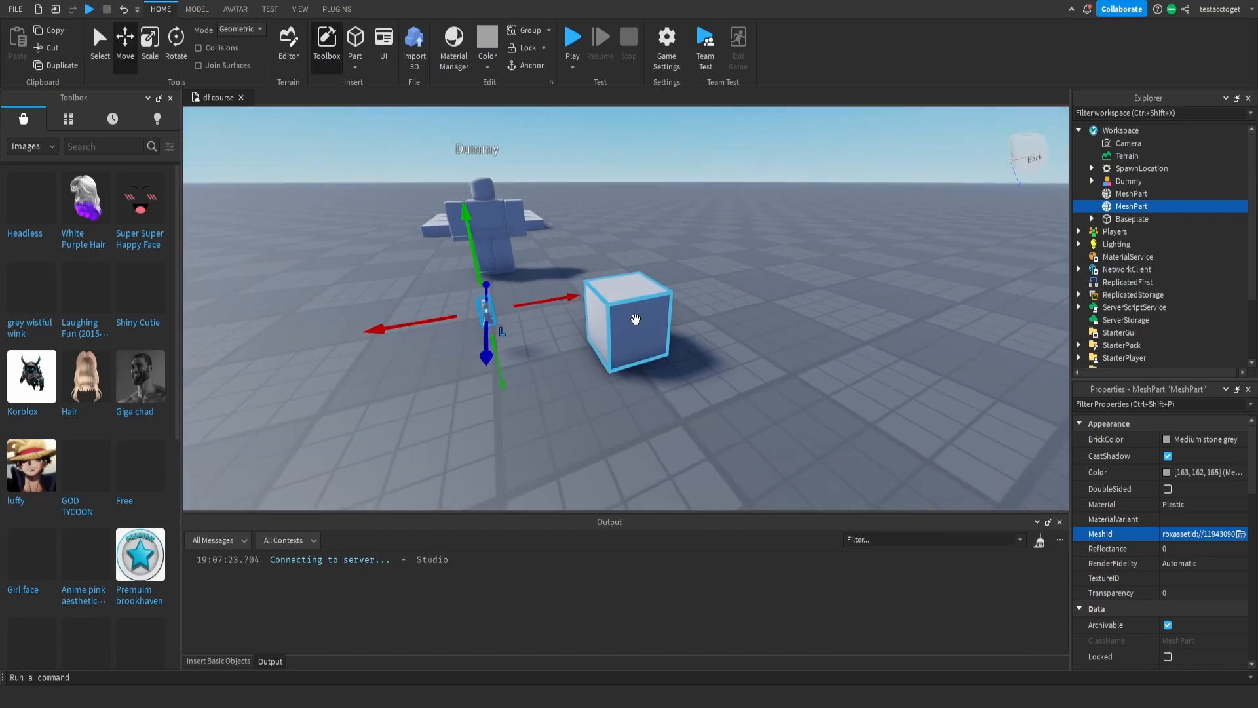
# Line the hook up over the cube and set it down on the cube's top face
pyautogui.moveTo(563, 298); pyautogui.dragTo(663, 286)
pyautogui.press('a')
pyautogui.moveTo(663, 285); pyautogui.dragTo(599, 288, button='right')
pyautogui.moveTo(539, 323); pyautogui.dragTo(549, 257)
pyautogui.moveTo(594, 317); pyautogui.dragTo(669, 325)
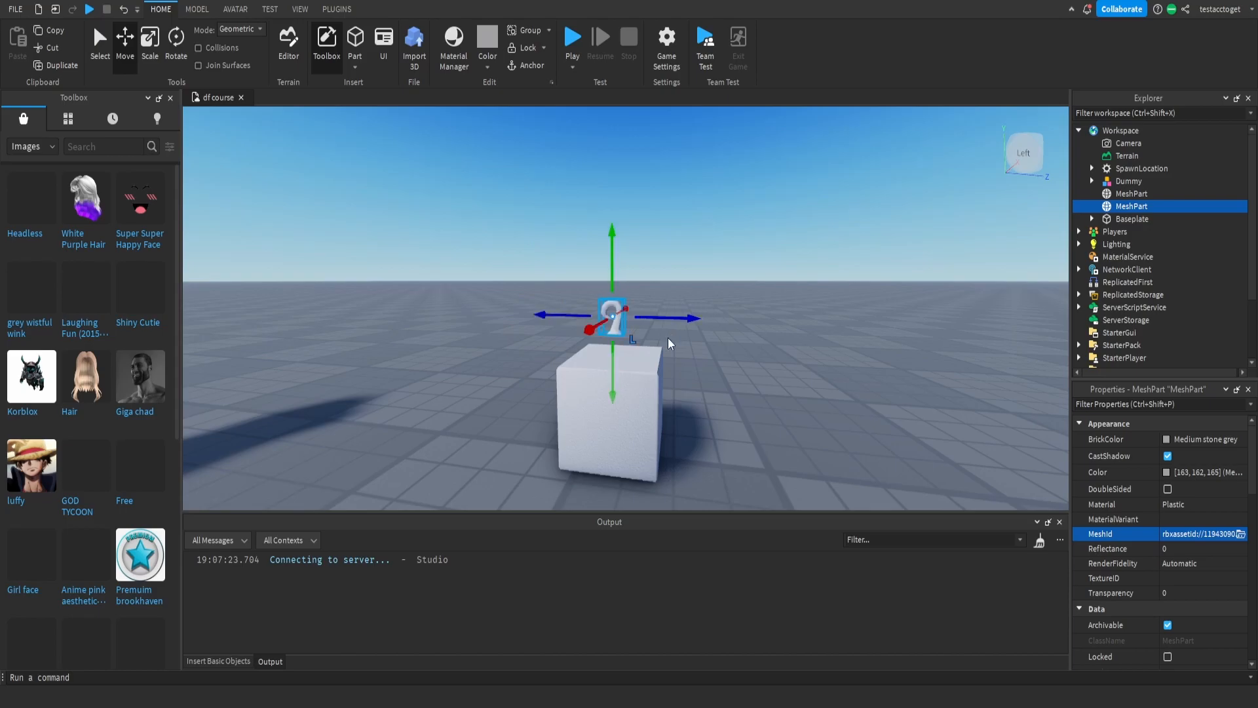
pyautogui.moveTo(609, 357); pyautogui.dragTo(611, 382)
# Set the hook's BrickColor to Sea green
pyautogui.press('d')
pyautogui.moveTo(630, 358); pyautogui.dragTo(640, 344, button='right')
pyautogui.press('w')
pyautogui.click(1169, 439)
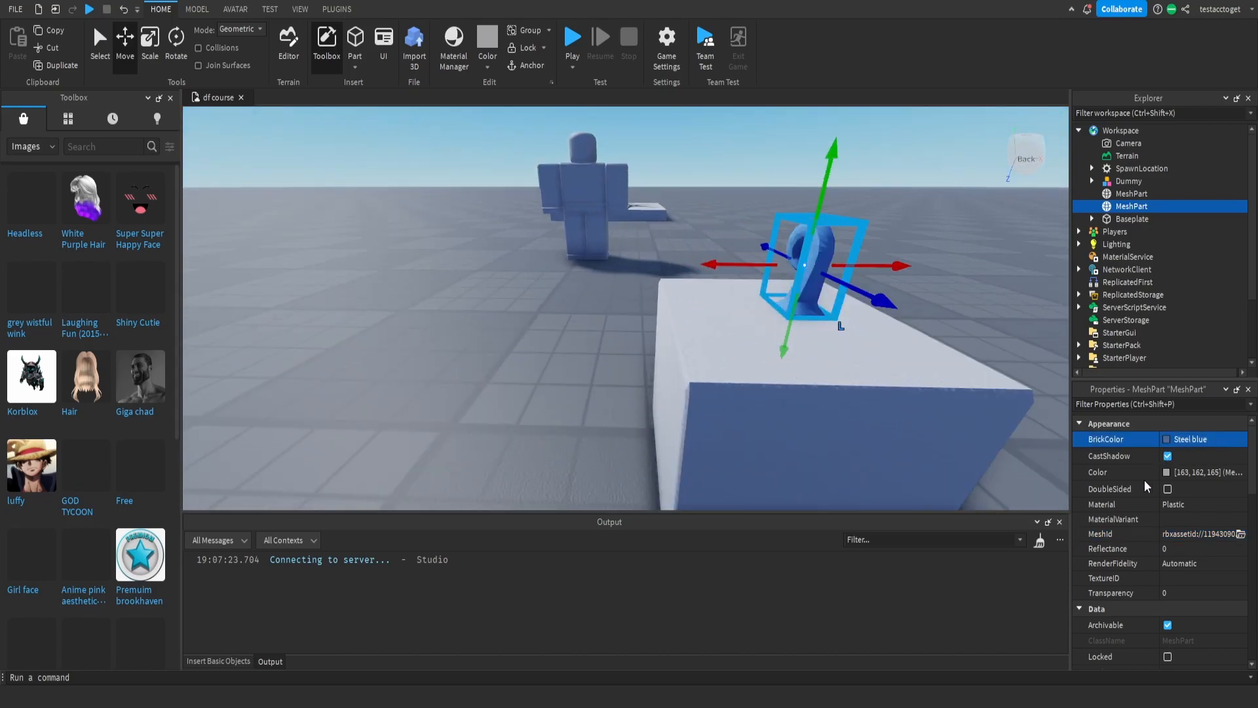
pyautogui.click(1078, 510)
# Set the cube's BrickColor to Lilac
pyautogui.click(737, 405)
pyautogui.click(1162, 438)
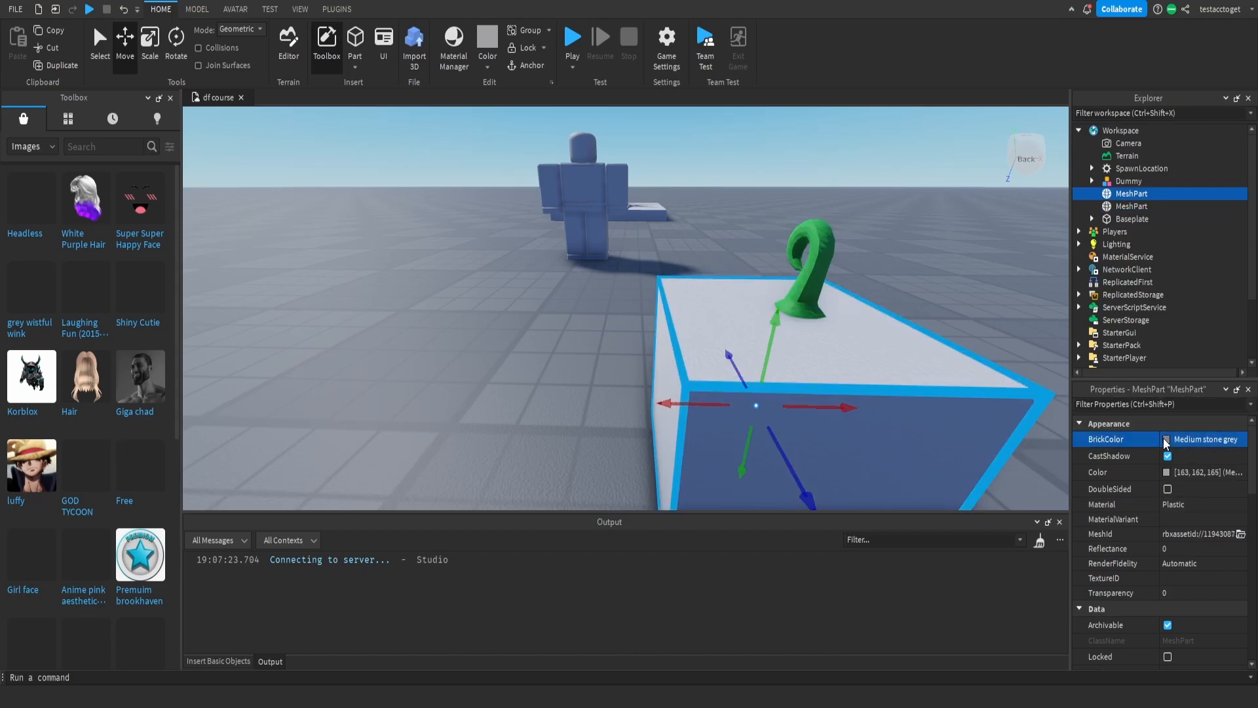
pyautogui.click(1197, 528)
# Select the green hook and lower it slightly into the cube's top face
pyautogui.press('a')
pyautogui.click(808, 262)
pyautogui.moveTo(808, 261); pyautogui.dragTo(757, 271, button='right')
pyautogui.click(700, 282)
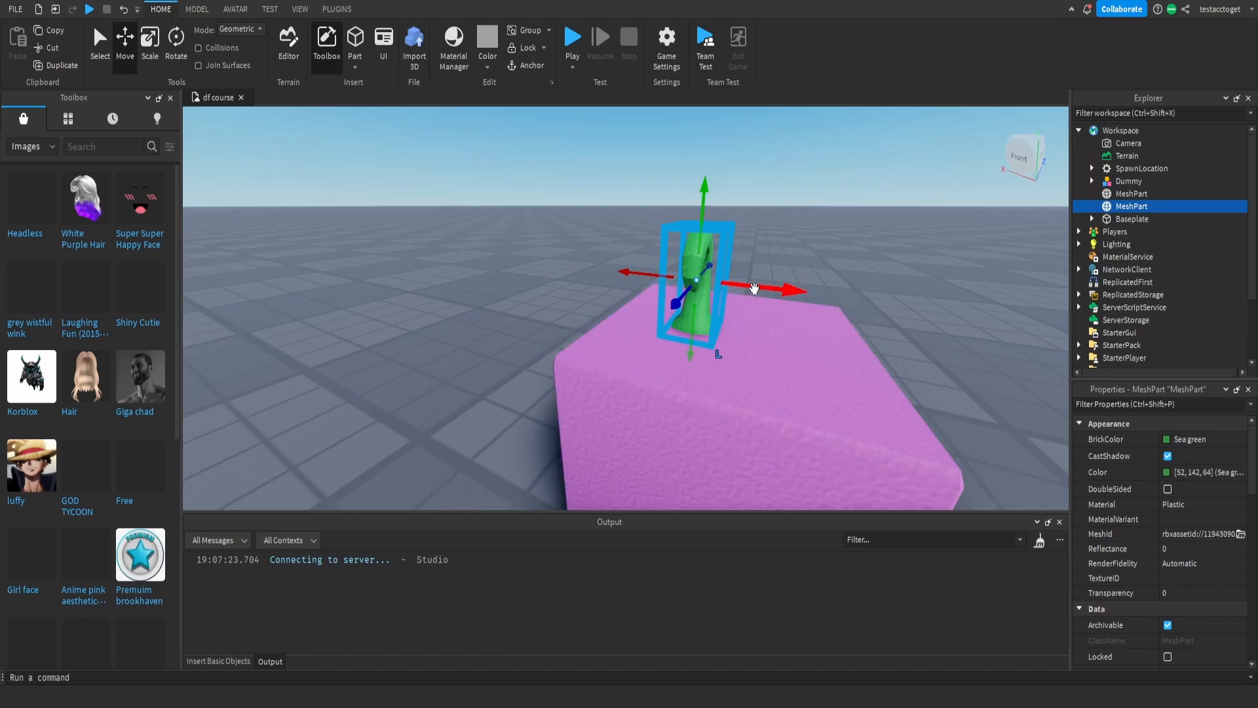
pyautogui.press('d')
pyautogui.moveTo(799, 306); pyautogui.dragTo(799, 306, button='right')
pyautogui.moveTo(687, 216); pyautogui.dragTo(688, 228)
# Shift the hook slightly along its blue axis to centre it on the cube's top
pyautogui.scroll(-10, 782, 258)
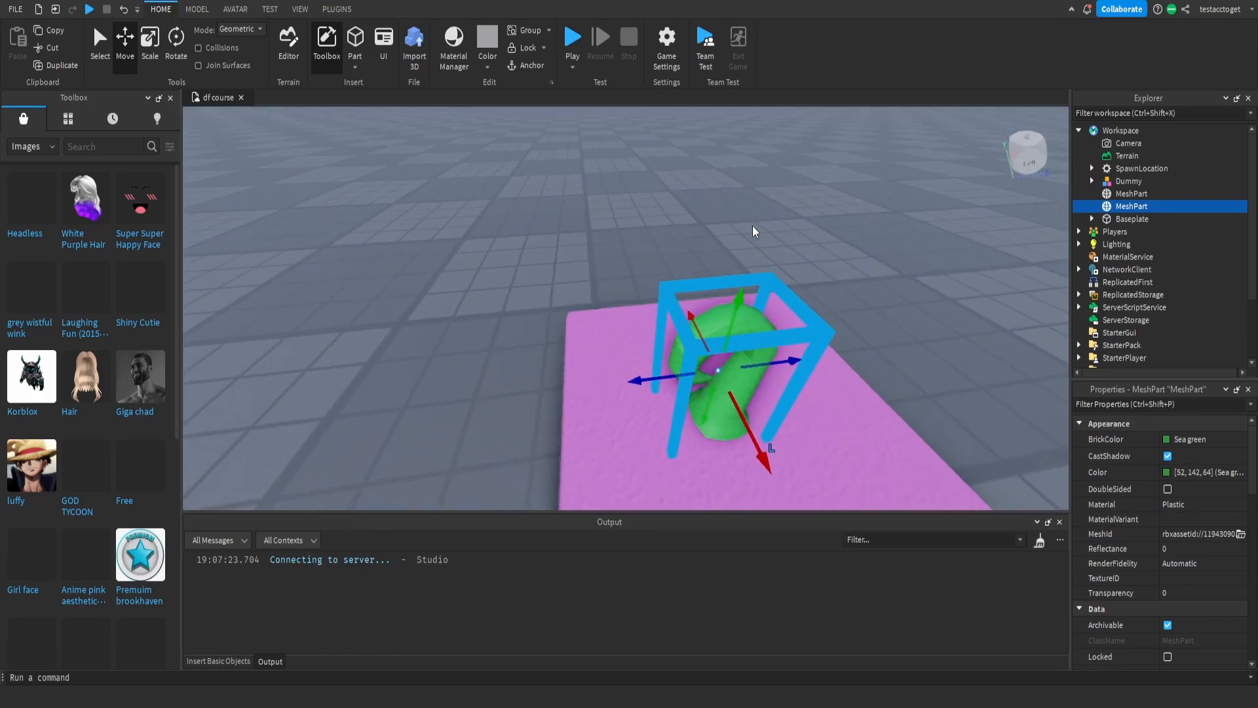
pyautogui.click(751, 220)
pyautogui.scroll(8, 745, 211)
pyautogui.moveTo(701, 239); pyautogui.dragTo(701, 238, button='right')
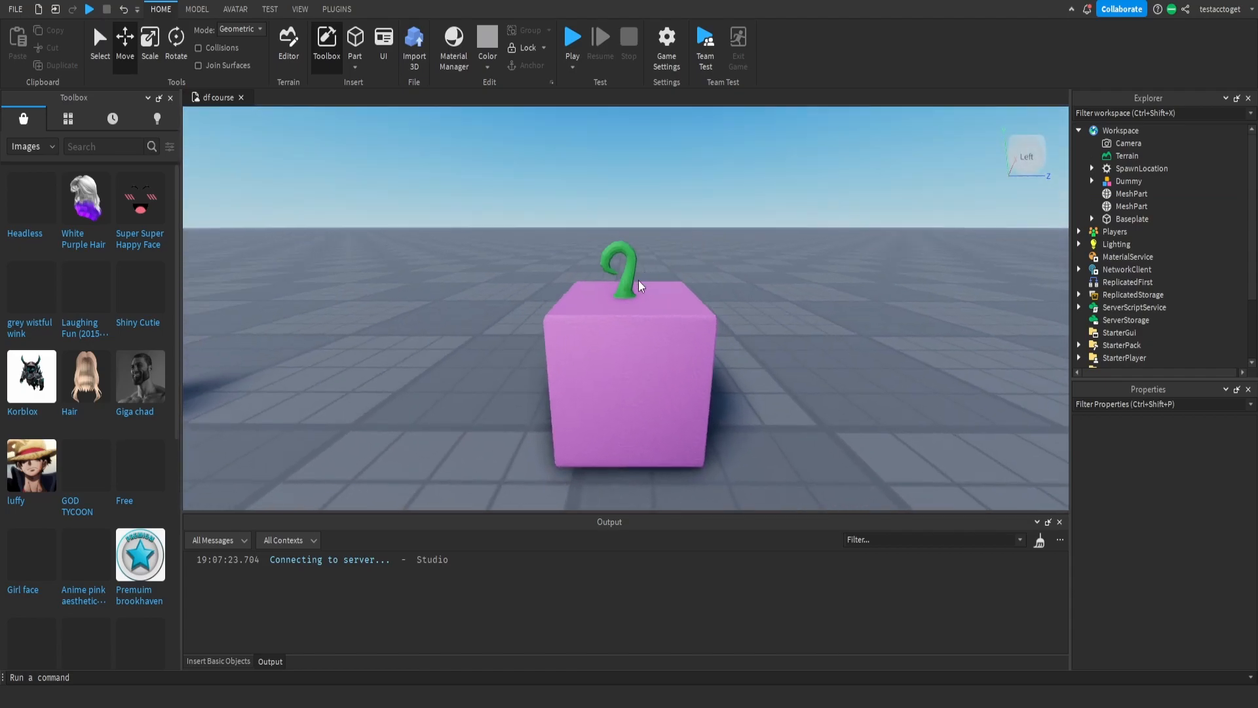
pyautogui.click(638, 281)
pyautogui.moveTo(668, 269); pyautogui.dragTo(675, 269)
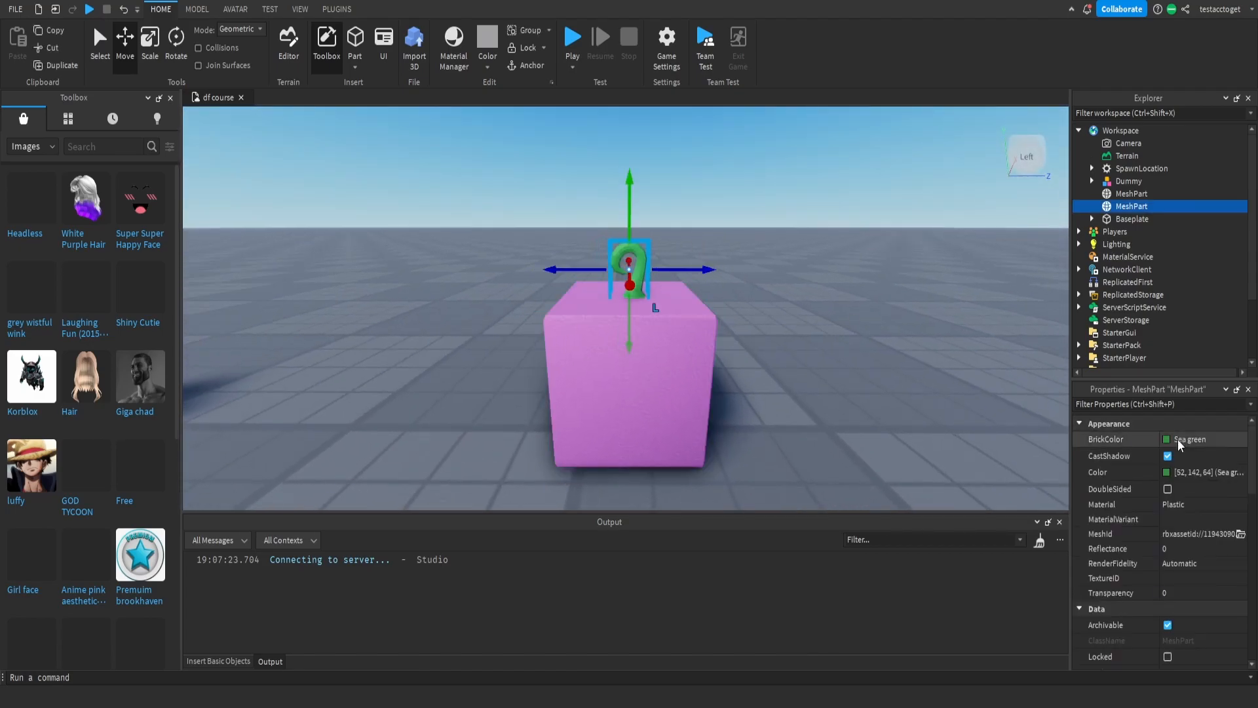
# Set the green hook's material to Glass and the lilac cube's material to Mud
pyautogui.click(1177, 504)
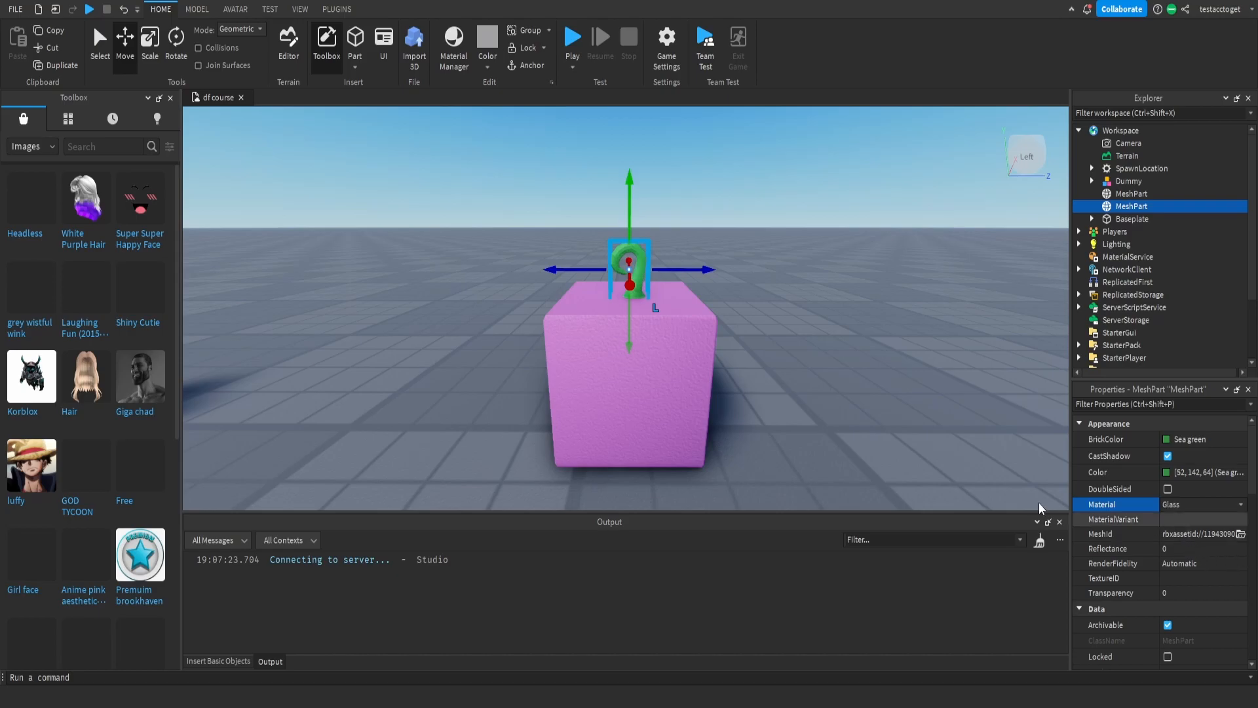
pyautogui.click(1131, 193)
pyautogui.click(1186, 503)
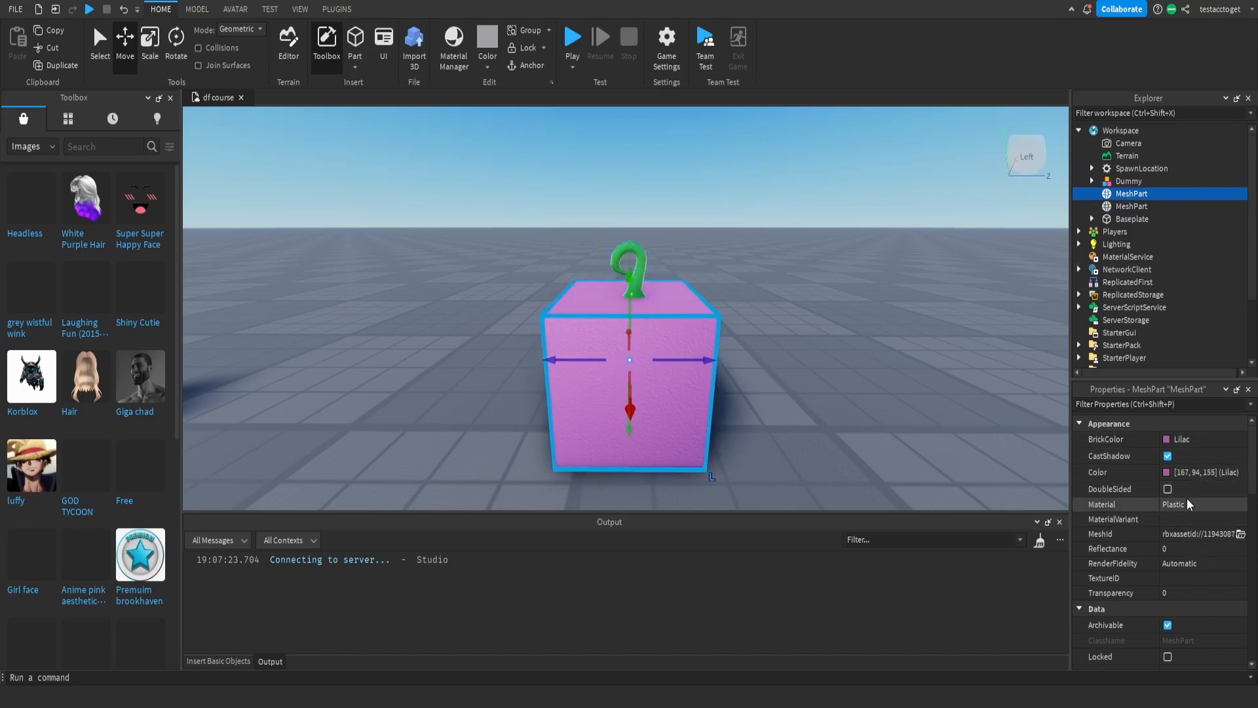
pyautogui.click(1189, 565)
# Reselect the cube and replace its material with a smoother, lighter-looking one
pyautogui.click(772, 288)
pyautogui.moveTo(774, 289); pyautogui.dragTo(773, 288, button='right')
pyautogui.press('a')
pyautogui.scroll(-3, 773, 288)
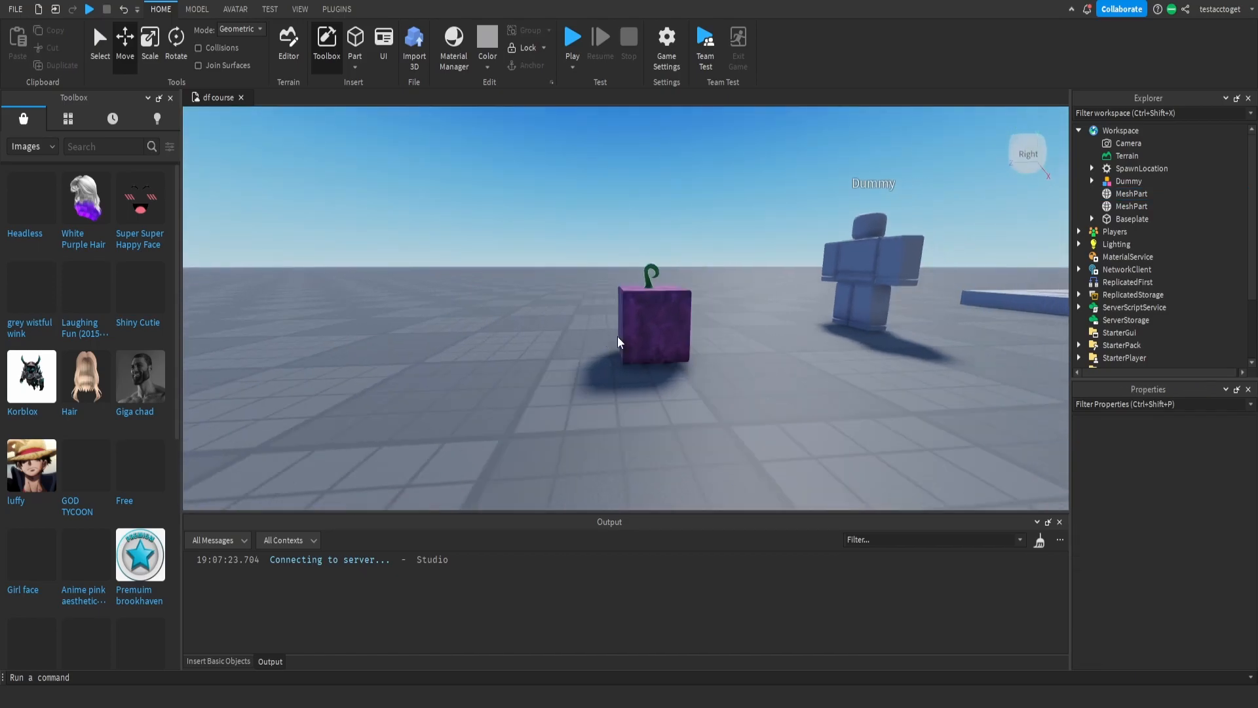
pyautogui.click(623, 337)
pyautogui.click(1193, 504)
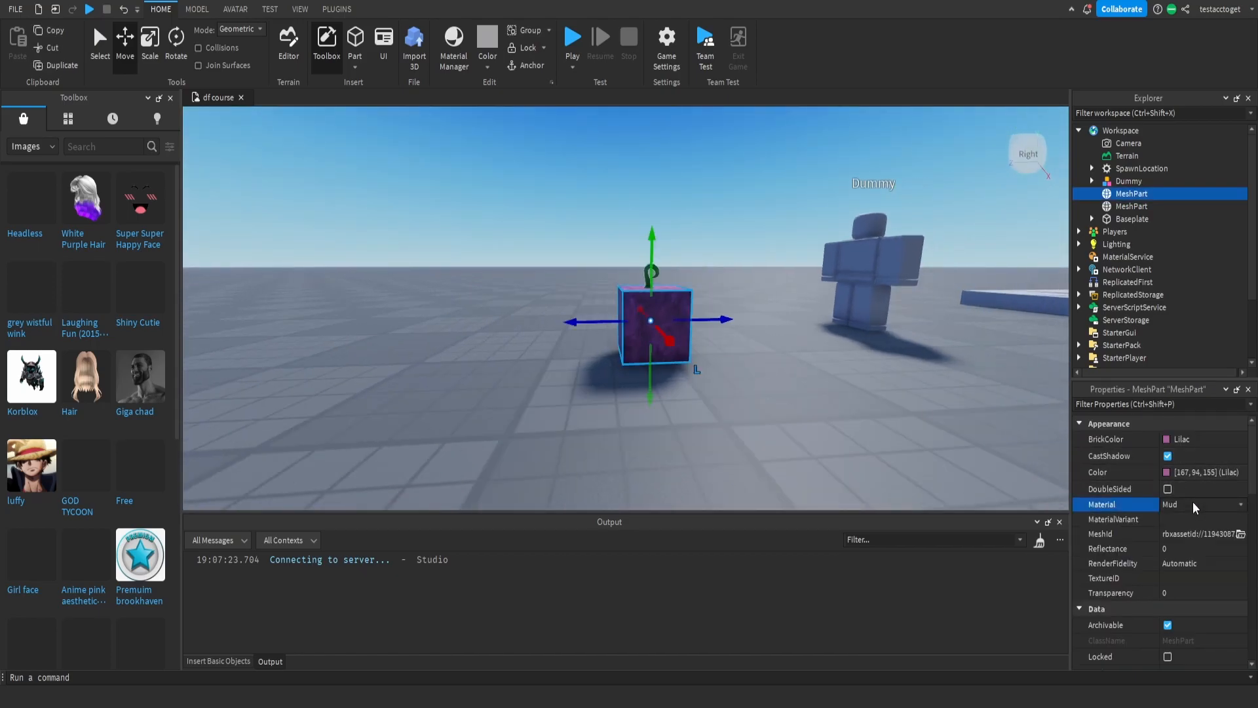
pyautogui.click(1190, 525)
pyautogui.click(615, 209)
# Examine the cube and hook with their new materials from several sides and distances
pyautogui.press('d')
pyautogui.moveTo(710, 219); pyautogui.dragTo(682, 214, button='right')
pyautogui.press('w')
pyautogui.press('s')
pyautogui.press('w')
pyautogui.press('s')
pyautogui.press('a')
pyautogui.moveTo(618, 256); pyautogui.dragTo(697, 297, button='right')
pyautogui.press('a')
pyautogui.press('d')
pyautogui.press('e')
# Search the Toolbox images for "devil fruit"
pyautogui.click(81, 146)
pyautogui.write('de')
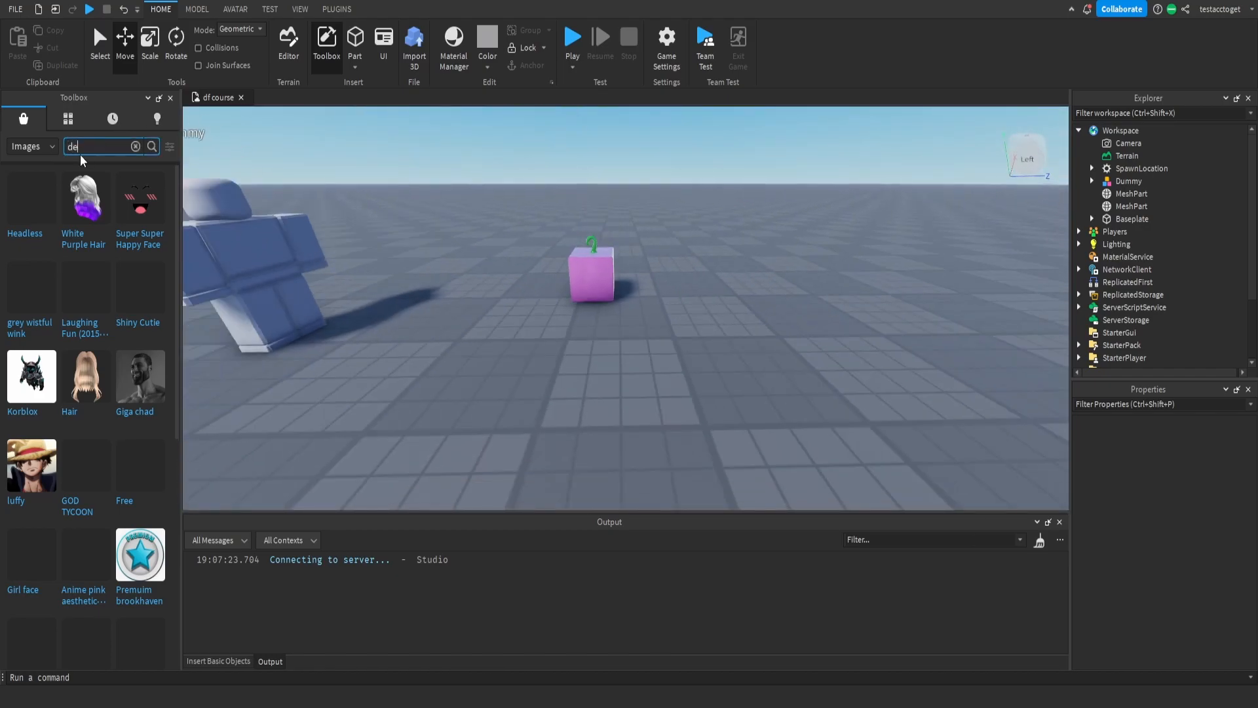
pyautogui.write('vilf ruit')
pyautogui.press('Return')
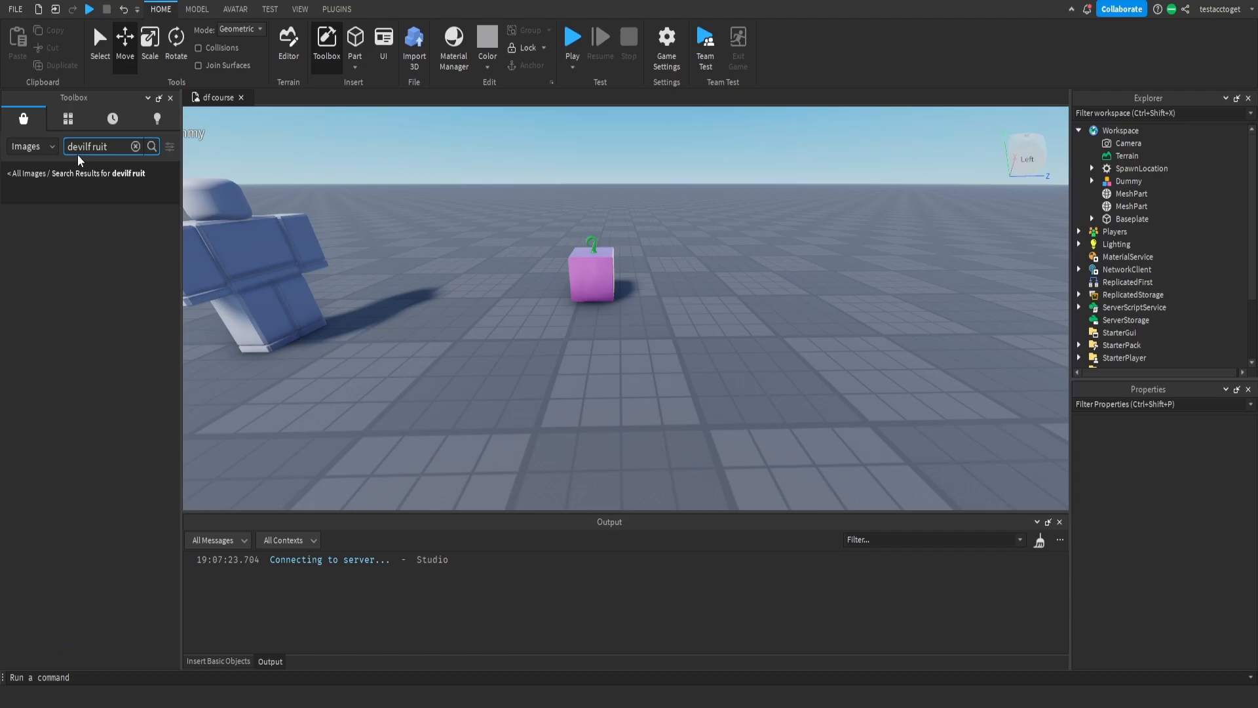
pyautogui.press('BackSpace')
pyautogui.press('Left')
pyautogui.press('Return')
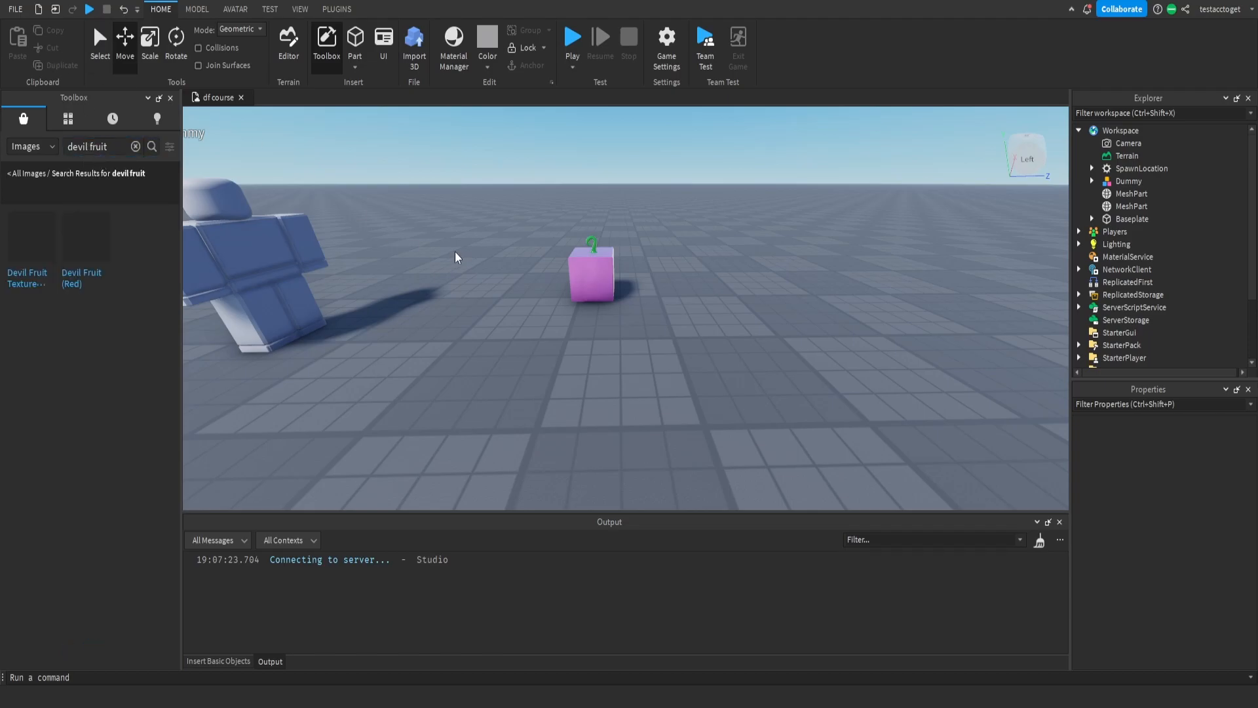
pyautogui.moveTo(458, 255); pyautogui.dragTo(461, 253, button='right')
pyautogui.press('w')
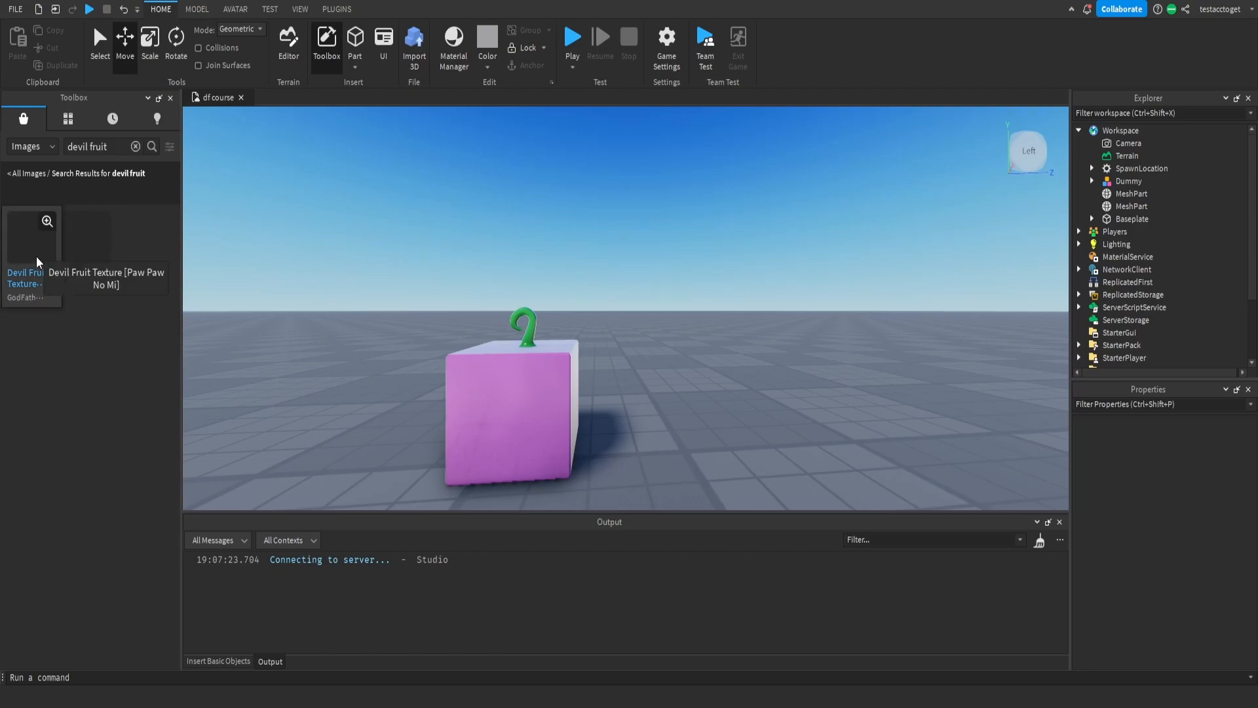
# Try the Devil Fruit Texture [Paw Paw No Mi] image as a decal on the pink cube, and delete it
pyautogui.moveTo(36, 261); pyautogui.dragTo(514, 416)
pyautogui.moveTo(1127, 182); pyautogui.dragTo(1132, 207)
pyautogui.press('a')
pyautogui.moveTo(714, 287); pyautogui.dragTo(709, 278, button='right')
pyautogui.press('w')
pyautogui.press('f')
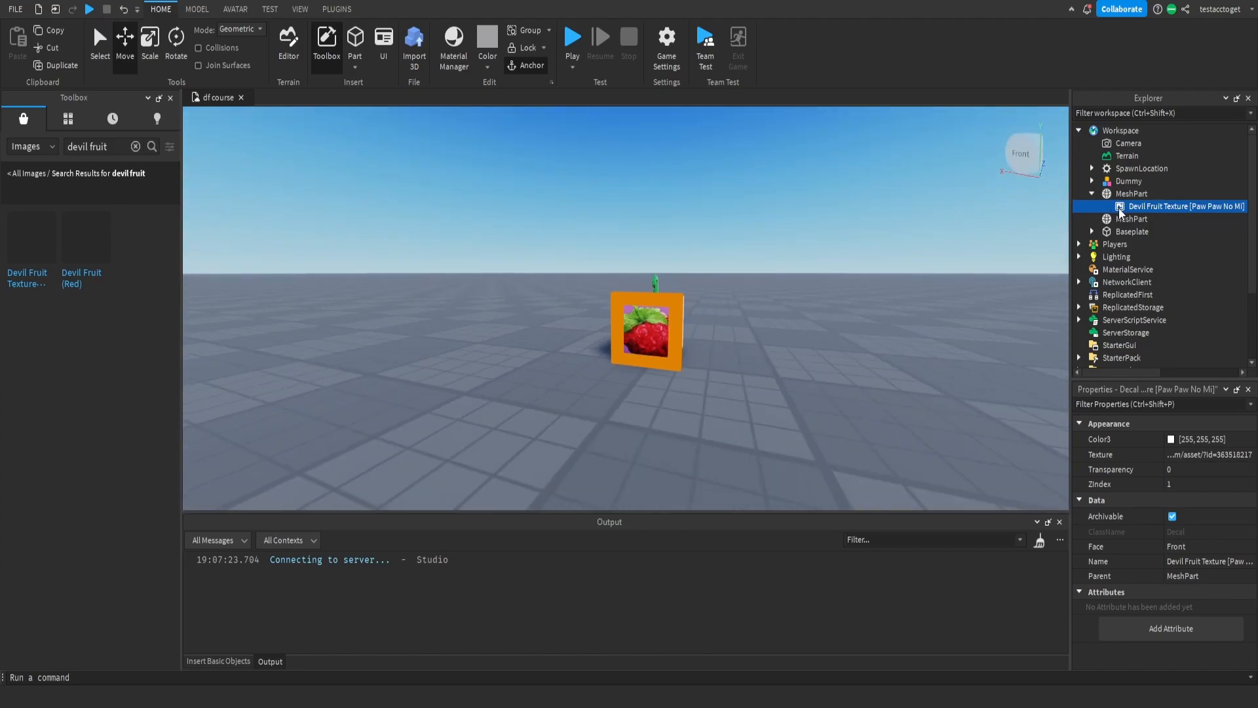
pyautogui.press('Delete')
# Clear the Toolbox image search and scale the cube and its green stem down together
pyautogui.click(135, 146)
pyautogui.press('a')
pyautogui.moveTo(500, 164); pyautogui.dragTo(502, 165, button='right')
pyautogui.moveTo(503, 208); pyautogui.dragTo(699, 393)
pyautogui.click(150, 46)
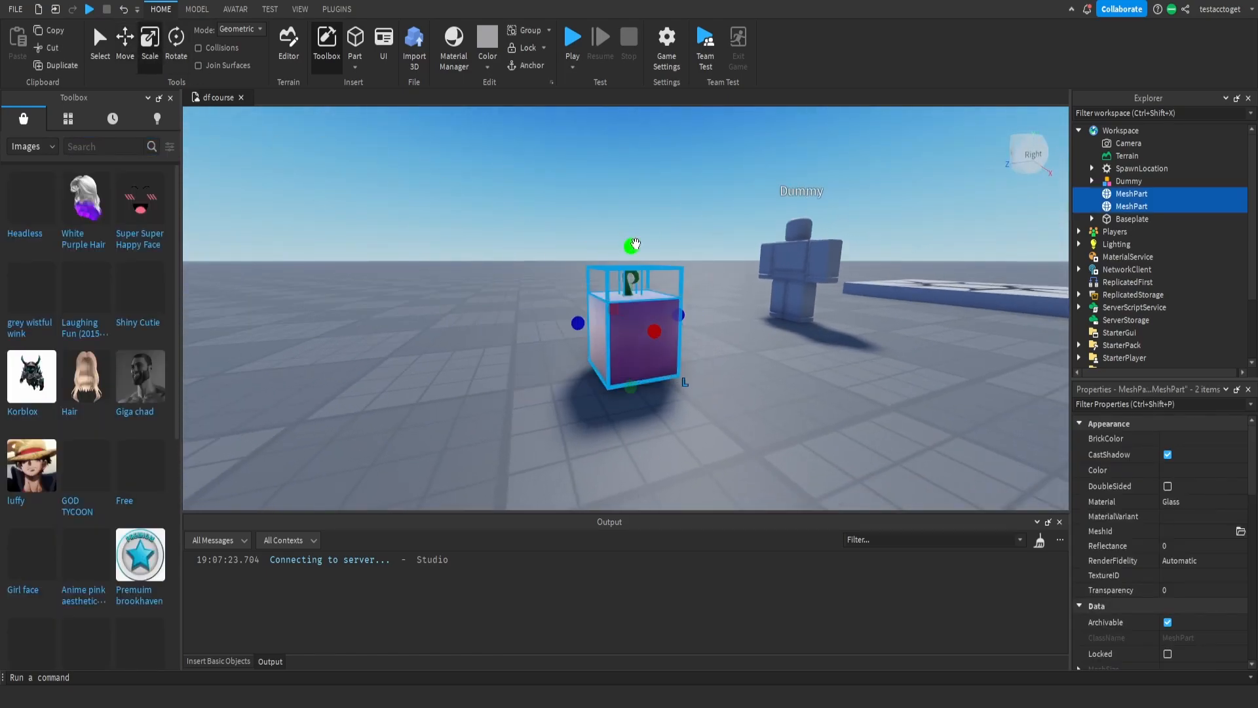
pyautogui.moveTo(633, 245); pyautogui.dragTo(633, 271)
pyautogui.click(654, 267)
# Move the green stem mesh slightly sideways to centre it on the cube's top face
pyautogui.moveTo(654, 267); pyautogui.dragTo(612, 262, button='right')
pyautogui.press('d')
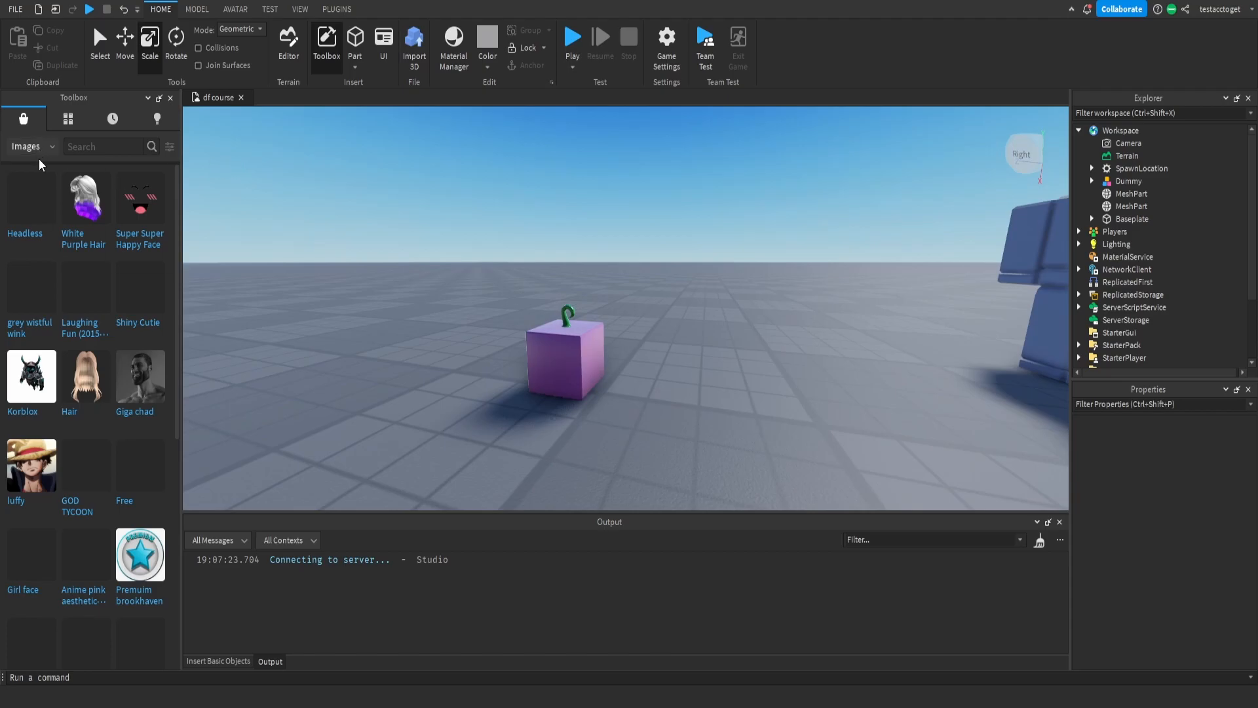
pyautogui.press('a')
pyautogui.moveTo(775, 281); pyautogui.dragTo(677, 256, button='right')
pyautogui.press('e')
pyautogui.press('w')
pyautogui.press('w')
pyautogui.moveTo(745, 217); pyautogui.dragTo(745, 218, button='right')
pyautogui.press('d')
pyautogui.press('e')
pyautogui.click(1112, 206)
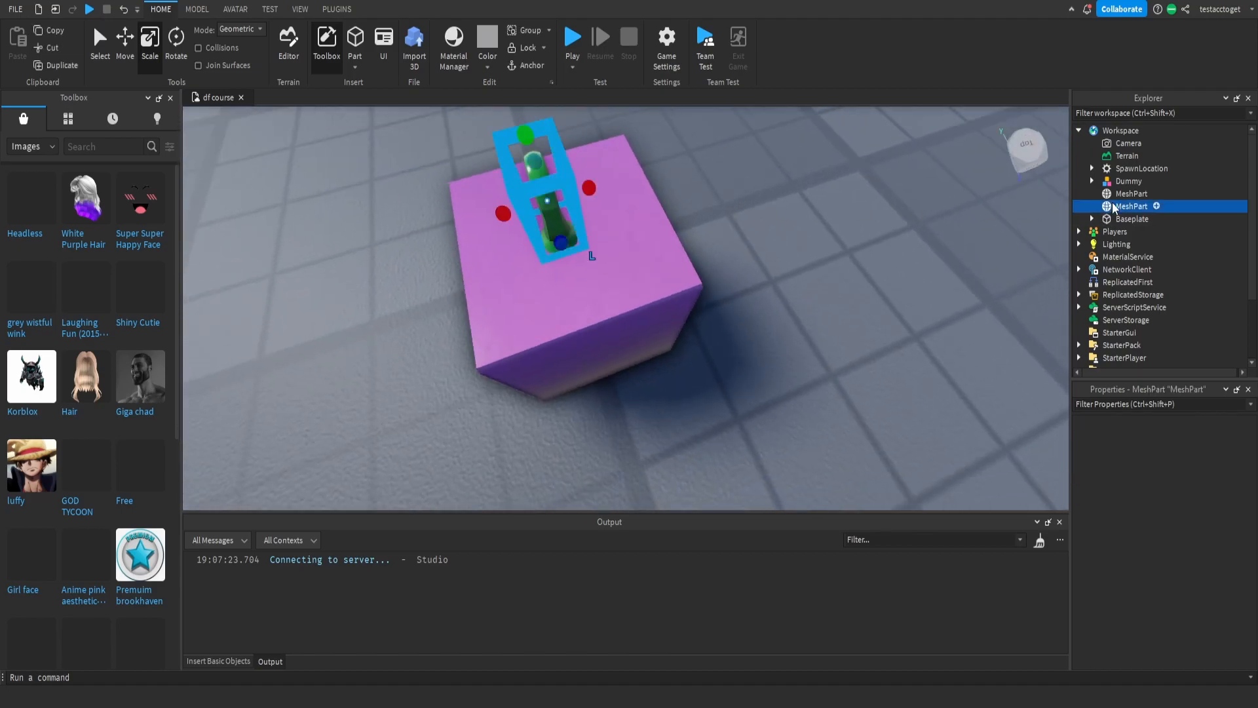
pyautogui.click(1114, 193)
pyautogui.click(1132, 206)
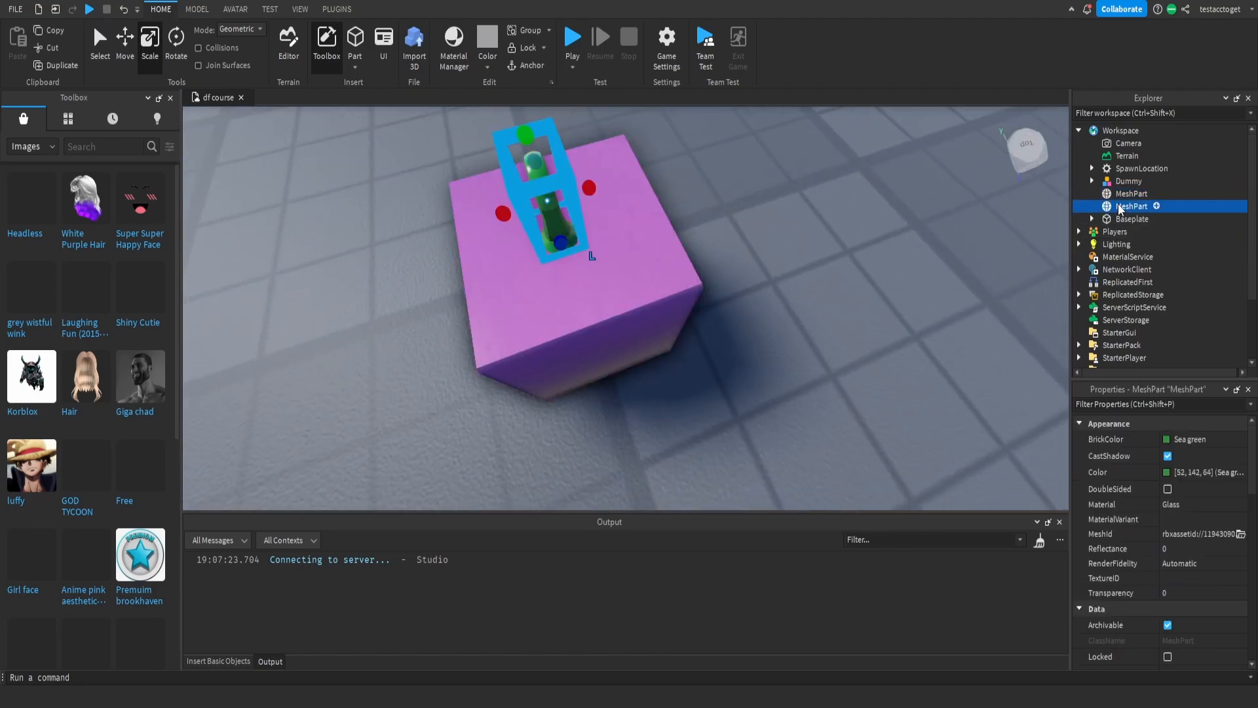
pyautogui.click(126, 49)
pyautogui.moveTo(582, 189); pyautogui.dragTo(593, 185)
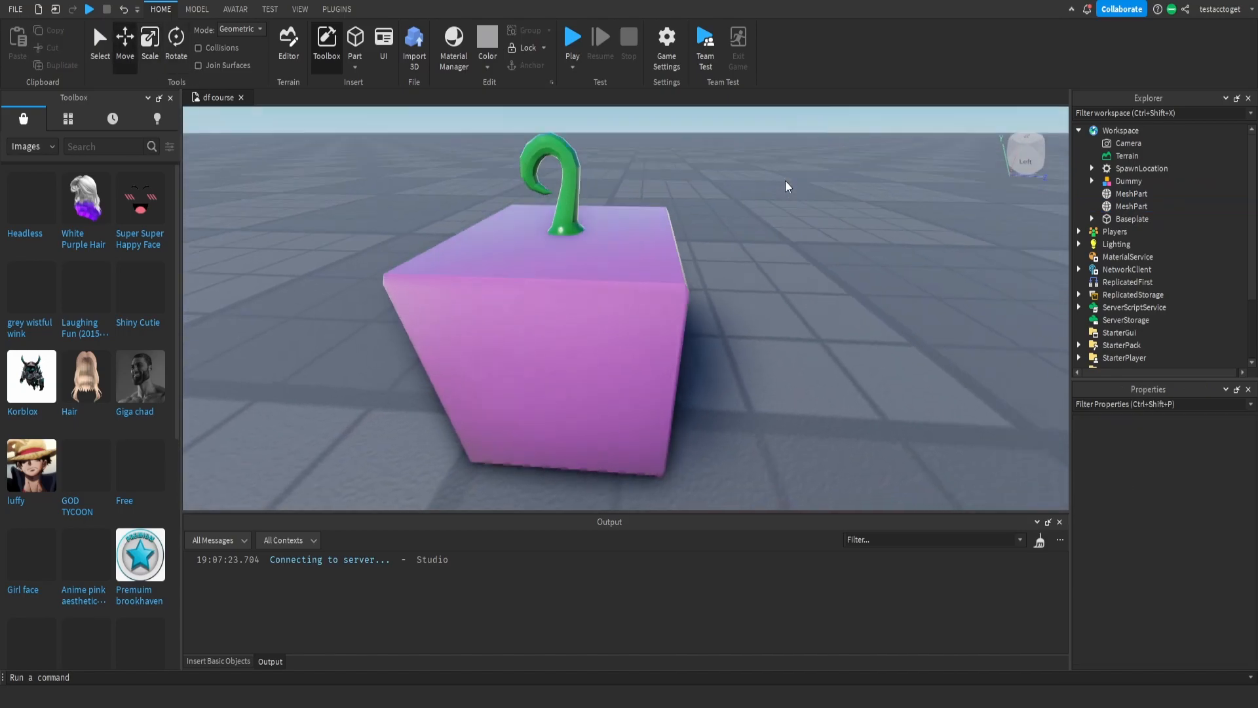
pyautogui.moveTo(789, 186); pyautogui.dragTo(787, 185, button='right')
pyautogui.scroll(-10, 786, 188)
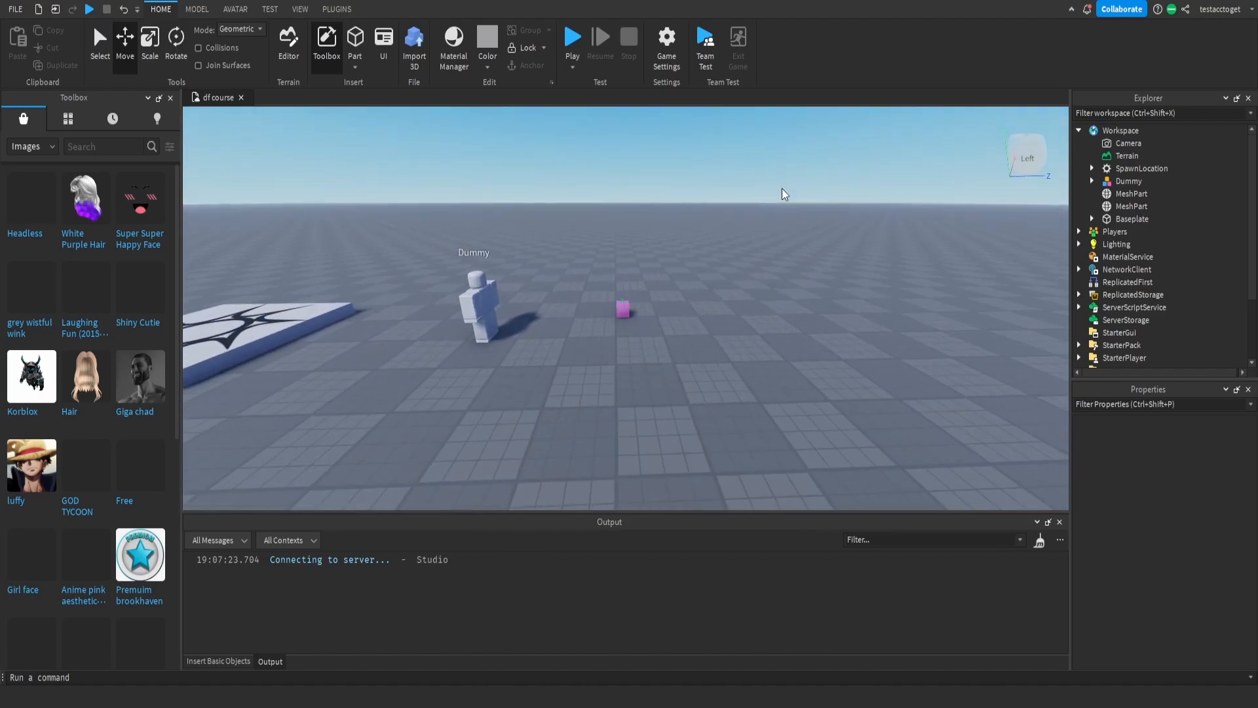
pyautogui.scroll(3, 641, 215)
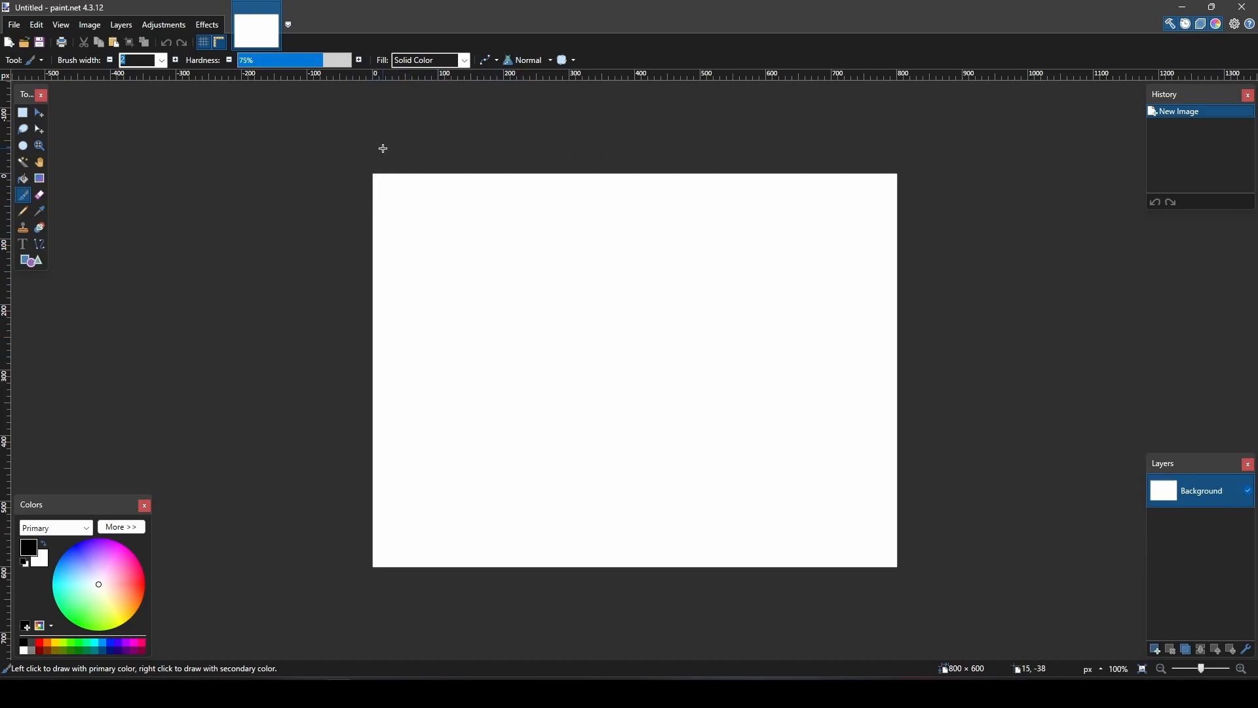
# In paint.net, resize the blank image to 800 × 800 pixels
pyautogui.click(512, 279)
pyautogui.click(99, 32)
pyautogui.click(98, 54)
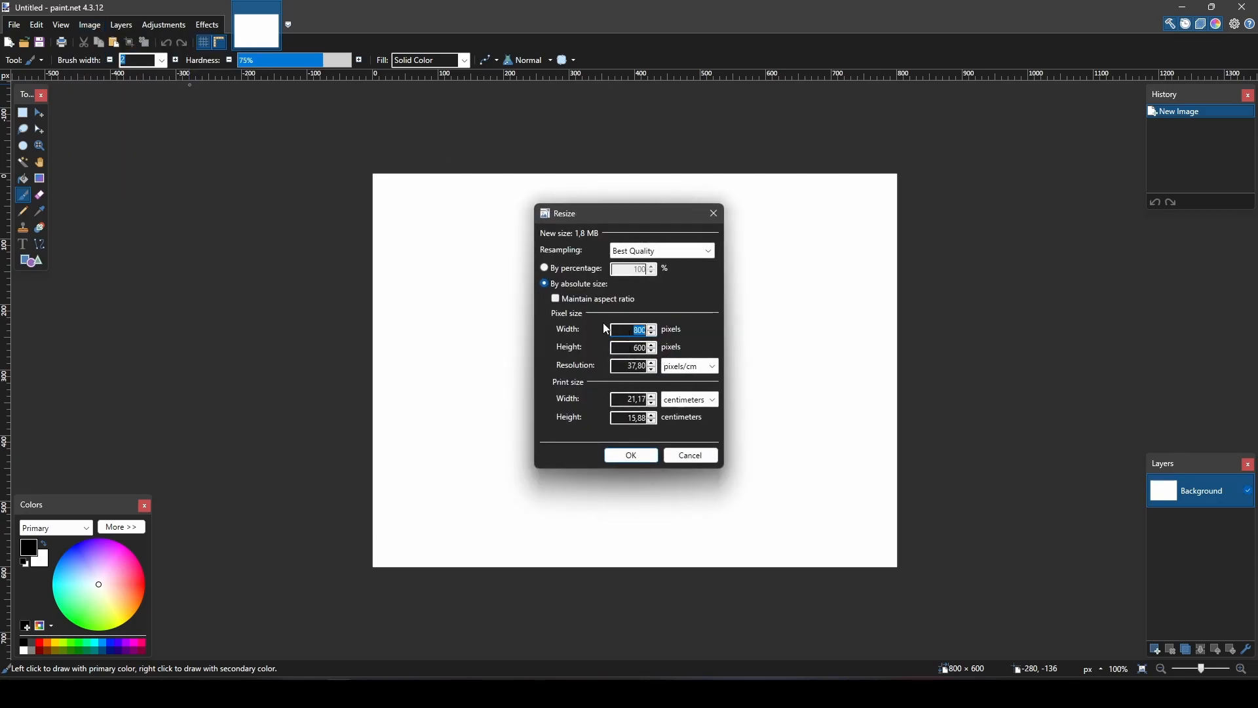
pyautogui.write('300')
pyautogui.click(639, 348)
pyautogui.write('800')
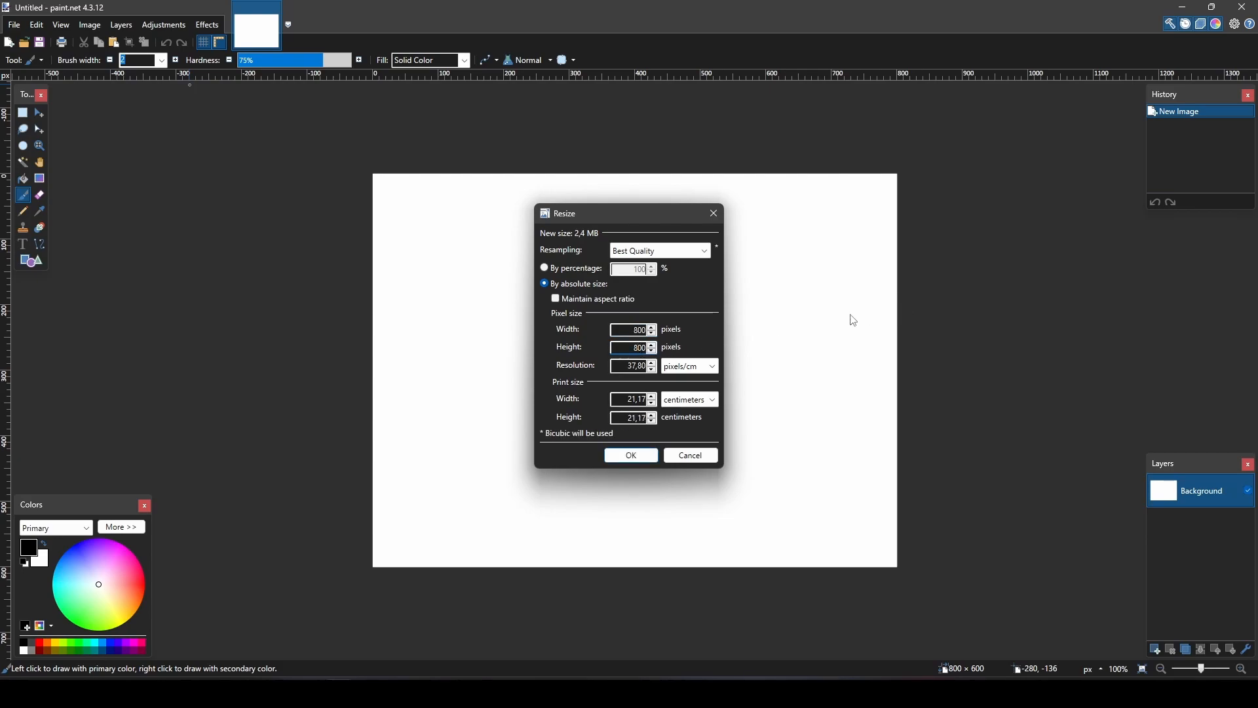
pyautogui.click(630, 457)
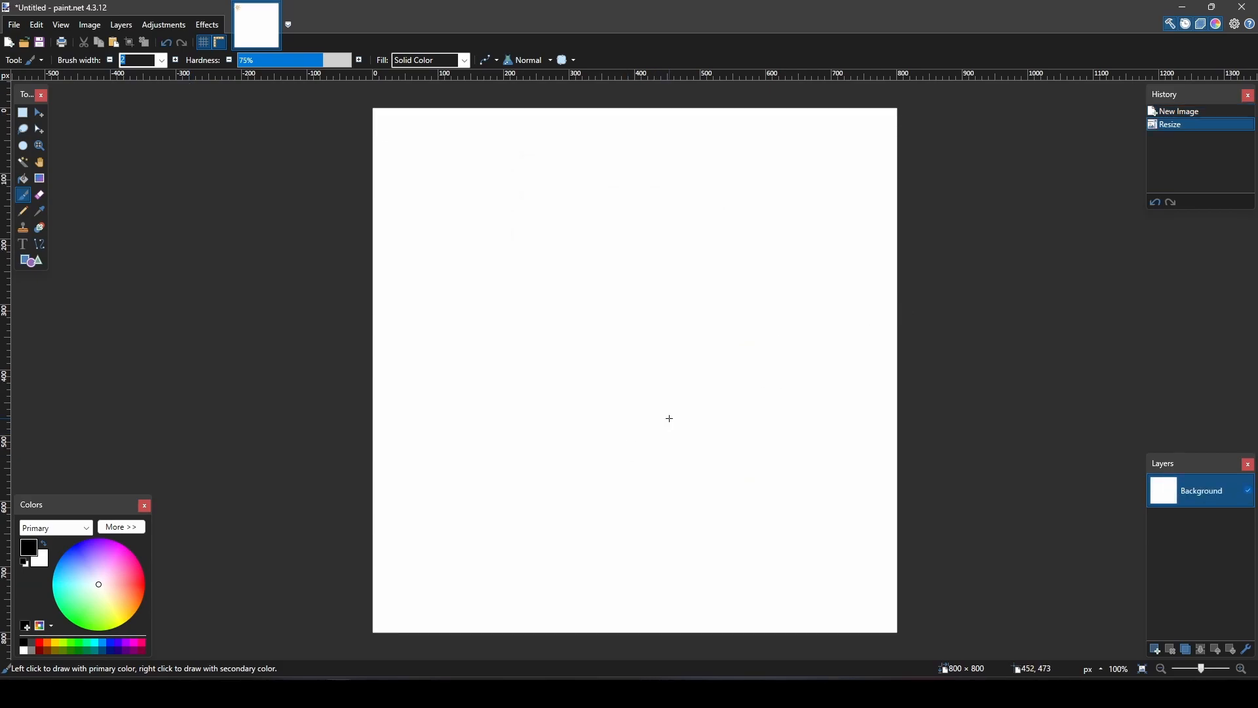
# Add a new layer above Background and draw a black diagonal line about 708 pixels long on it
pyautogui.keyDown('ctrl'); pyautogui.scroll(-2, 691, 282); pyautogui.keyUp('ctrl')
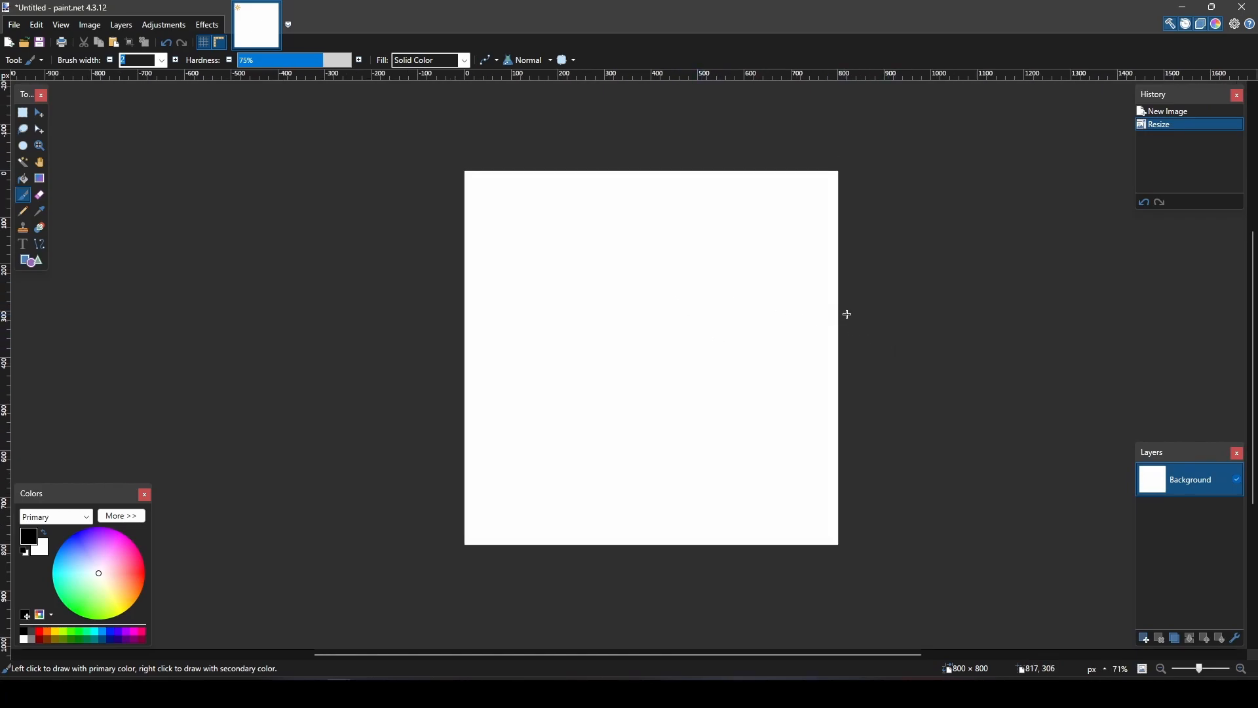
pyautogui.click(1144, 640)
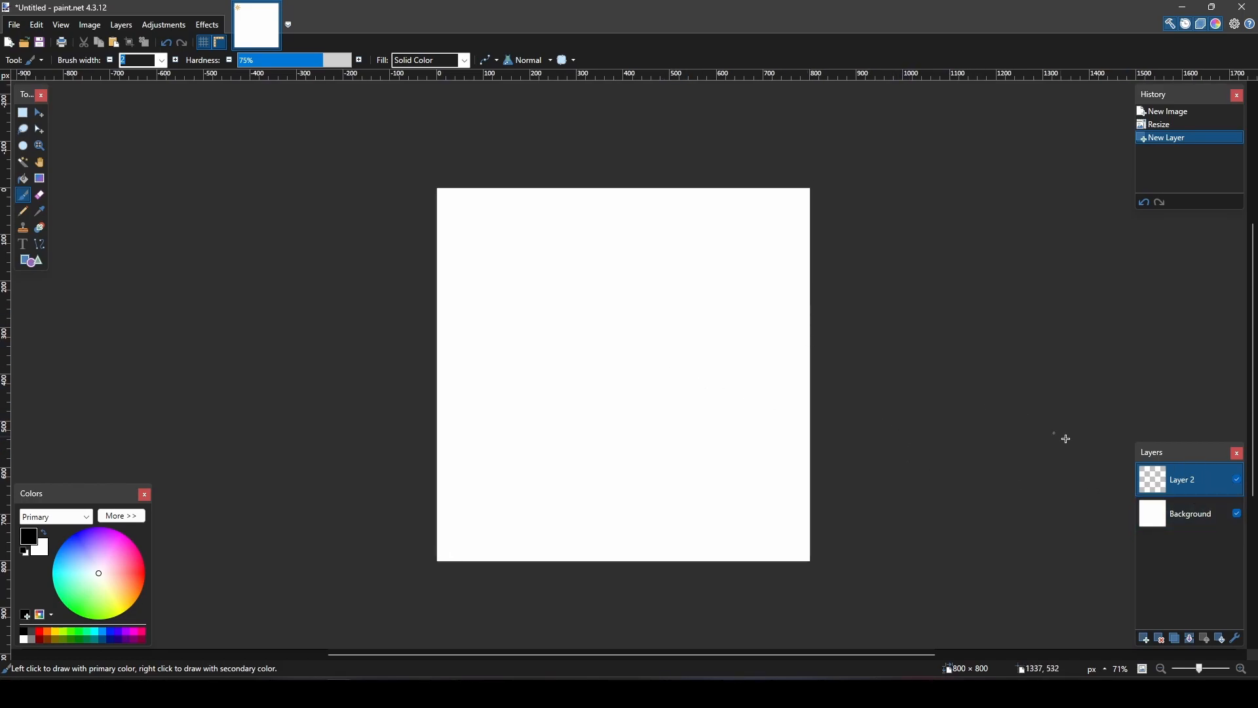
pyautogui.click(40, 244)
pyautogui.moveTo(479, 228)
pyautogui.mouseDown()
pyautogui.moveTo(656, 403)
pyautogui.moveTo(701, 472)
pyautogui.mouseUp()
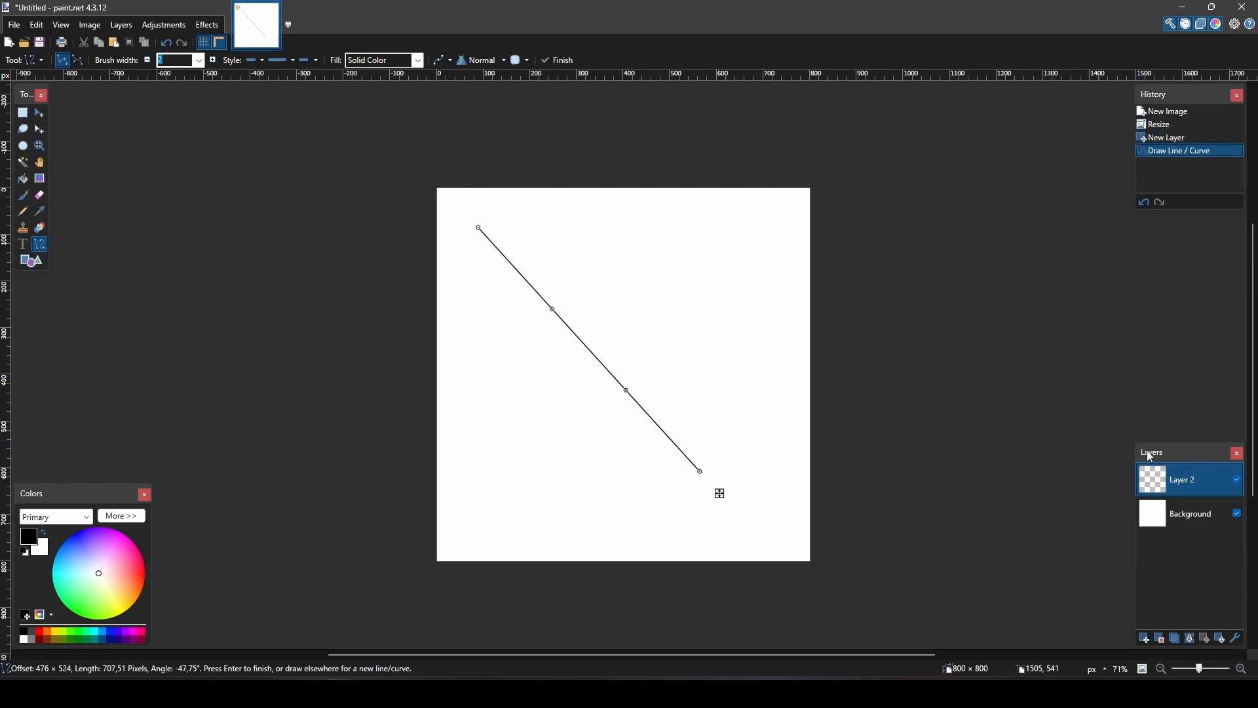
pyautogui.keyDown('ctrl'); pyautogui.scroll(1, 661, 313); pyautogui.keyUp('ctrl')
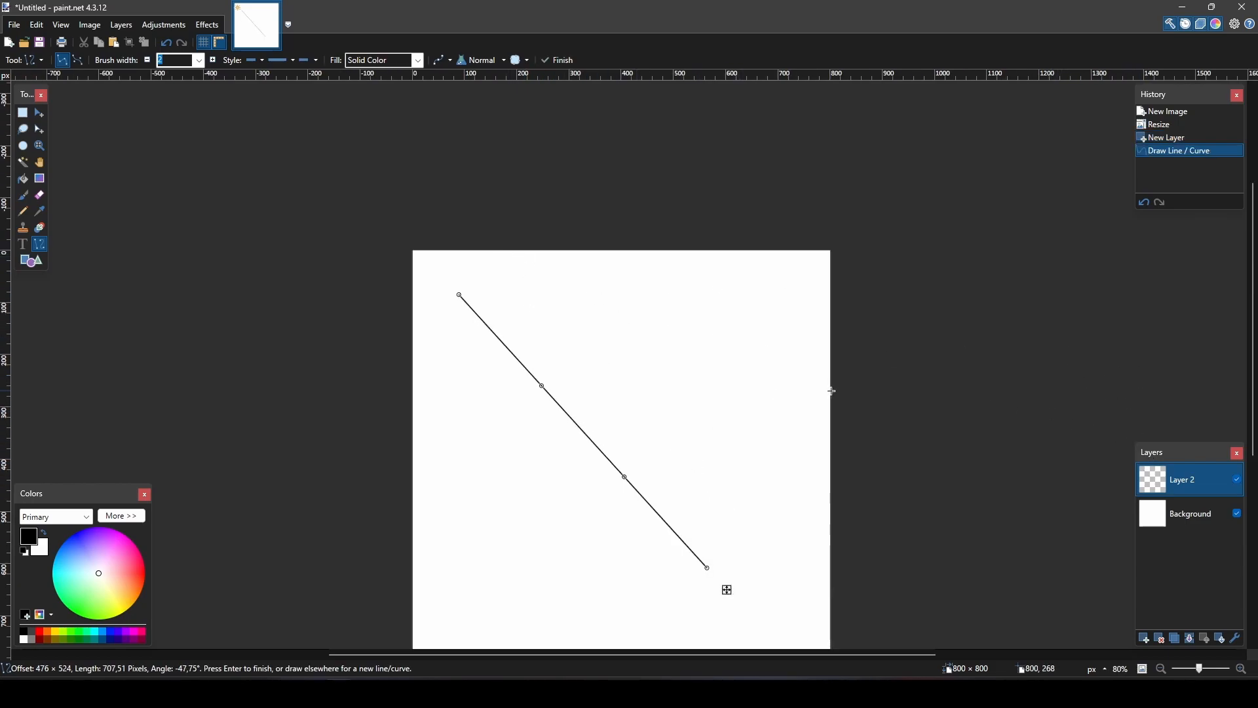
pyautogui.moveTo(831, 390); pyautogui.dragTo(836, 339, button='middle')
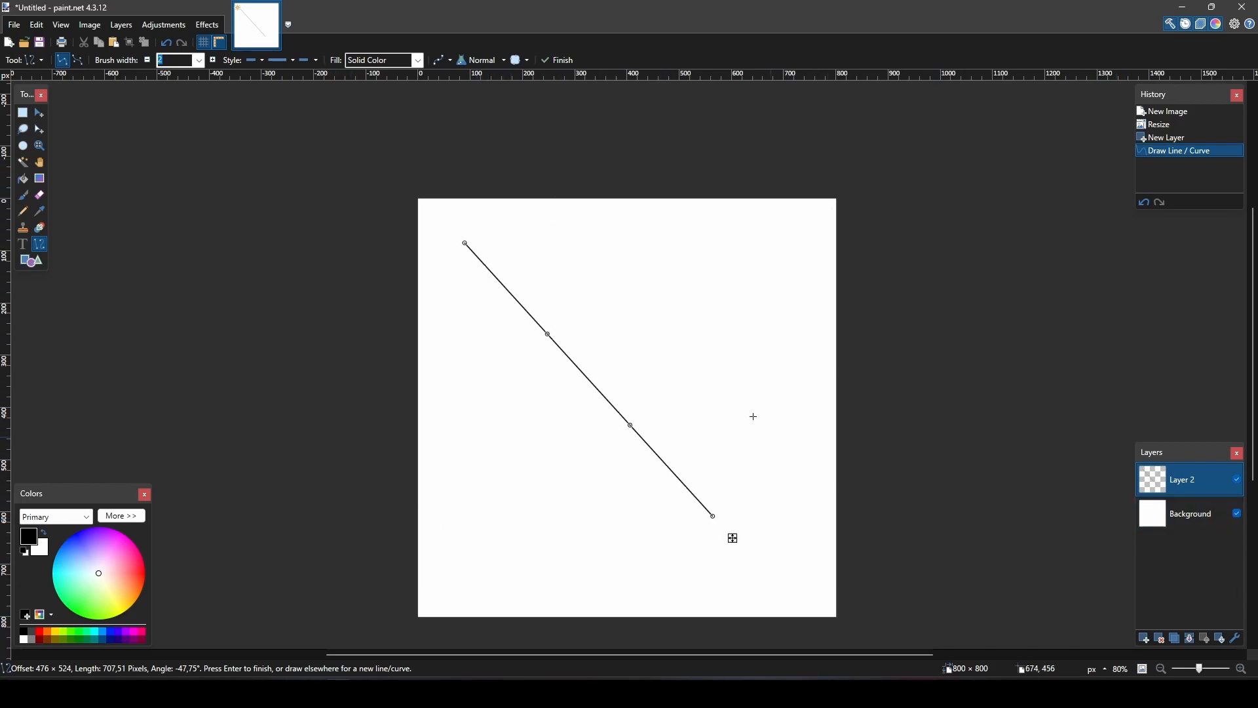
# Hide the Background layer to inspect the diagonal line on transparency
pyautogui.click(1240, 515)
pyautogui.keyDown('ctrl'); pyautogui.scroll(2, 607, 445); pyautogui.keyUp('ctrl')
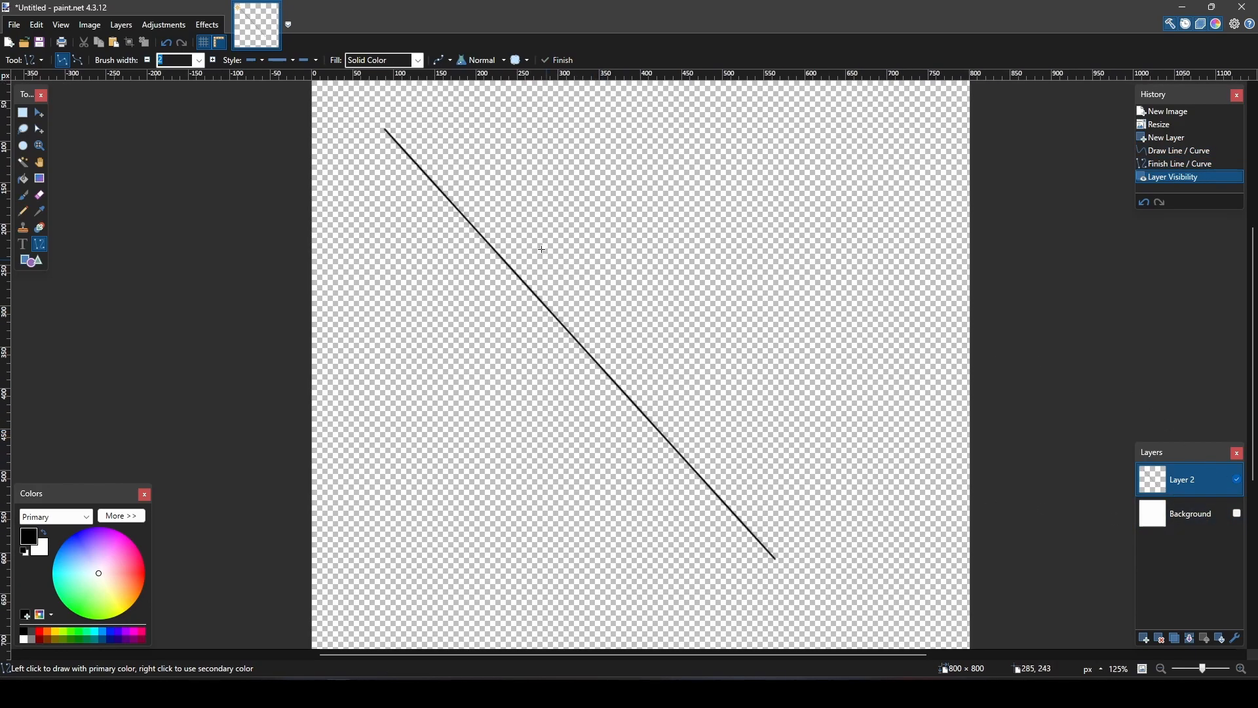
pyautogui.moveTo(672, 301); pyautogui.dragTo(698, 332, button='middle')
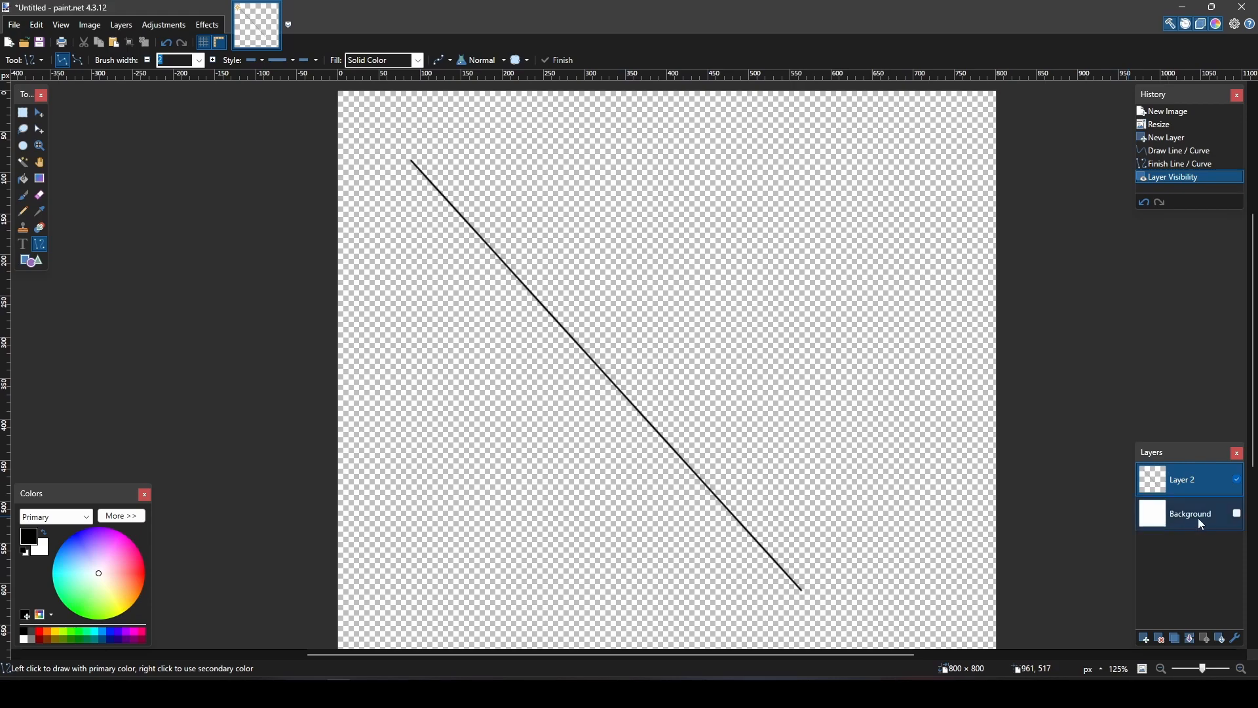
pyautogui.keyDown('ctrl'); pyautogui.scroll(3, 478, 272); pyautogui.keyUp('ctrl')
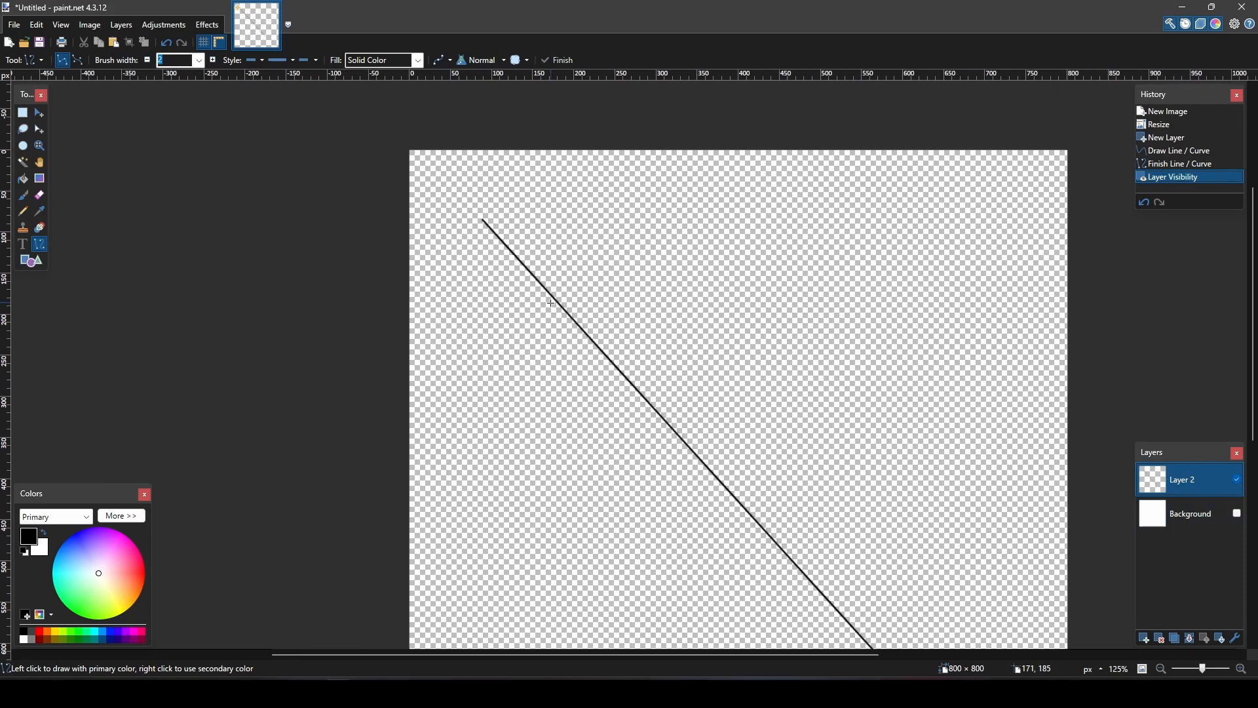
pyautogui.keyDown('ctrl'); pyautogui.scroll(-3, 639, 341); pyautogui.keyUp('ctrl')
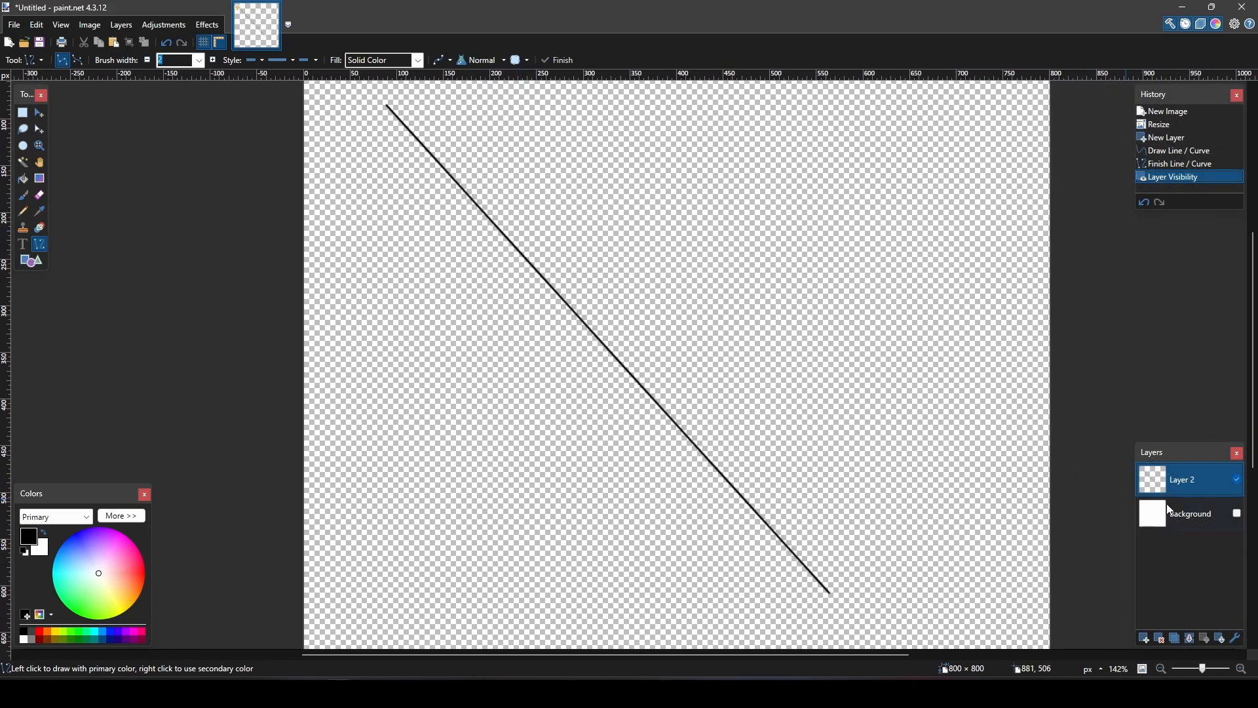
pyautogui.keyDown('ctrl'); pyautogui.scroll(-2, 839, 358); pyautogui.keyUp('ctrl')
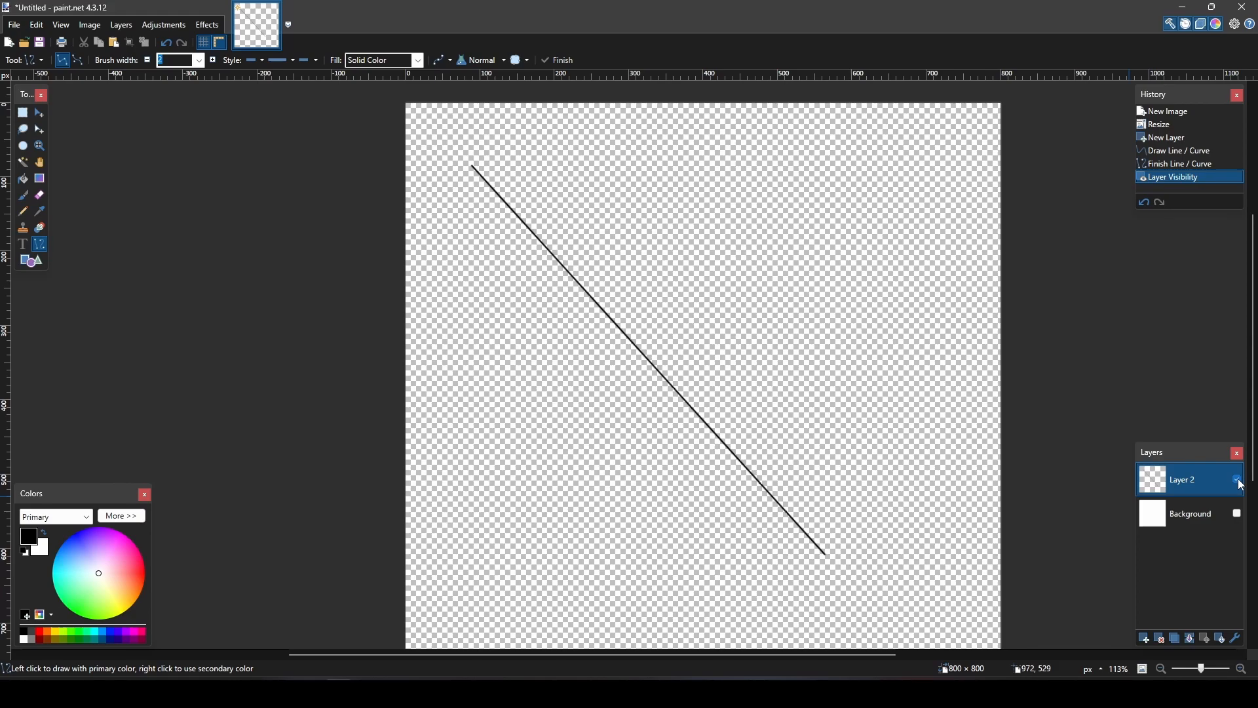
# Switch visibility from Layer 2 to Background and draw two crossing diagonal lines on the Background layer
pyautogui.click(1238, 513)
pyautogui.click(1241, 485)
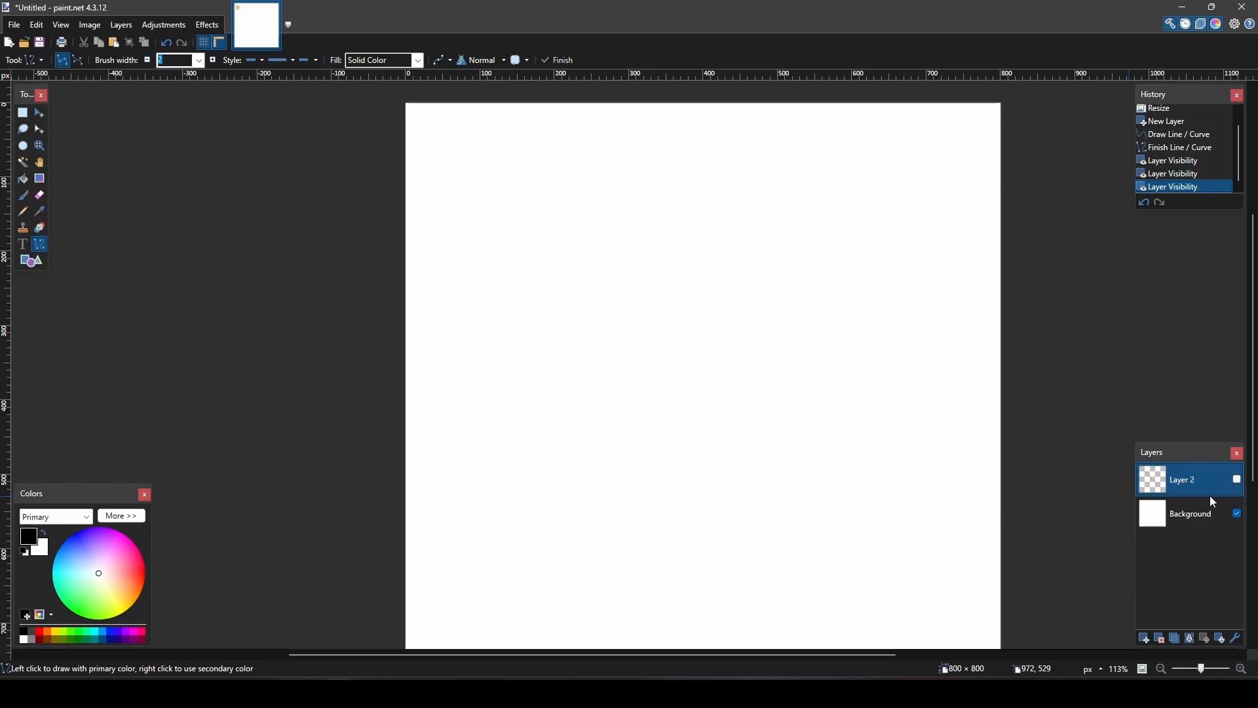
pyautogui.click(1213, 502)
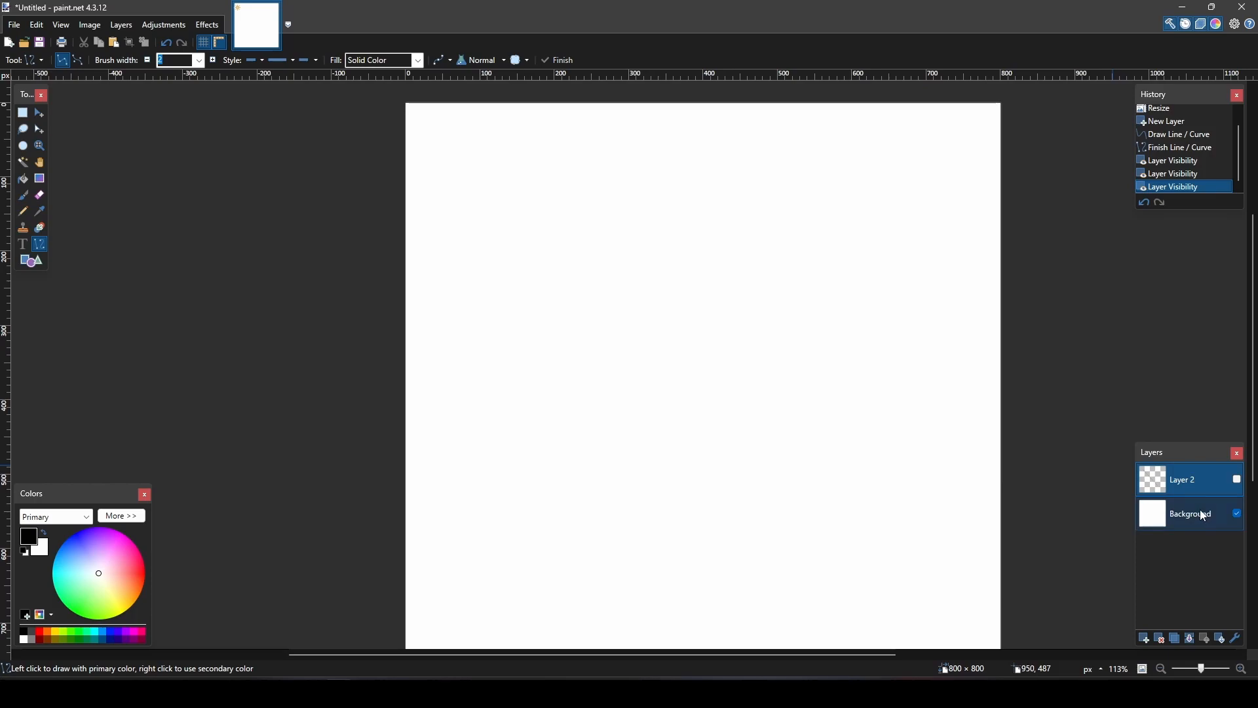
pyautogui.moveTo(485, 205); pyautogui.dragTo(770, 455)
pyautogui.moveTo(730, 286); pyautogui.dragTo(440, 507)
# Select the whole canvas and toggle the Background layer's visibility off and on again
pyautogui.hotkey('ctrl', 'a')
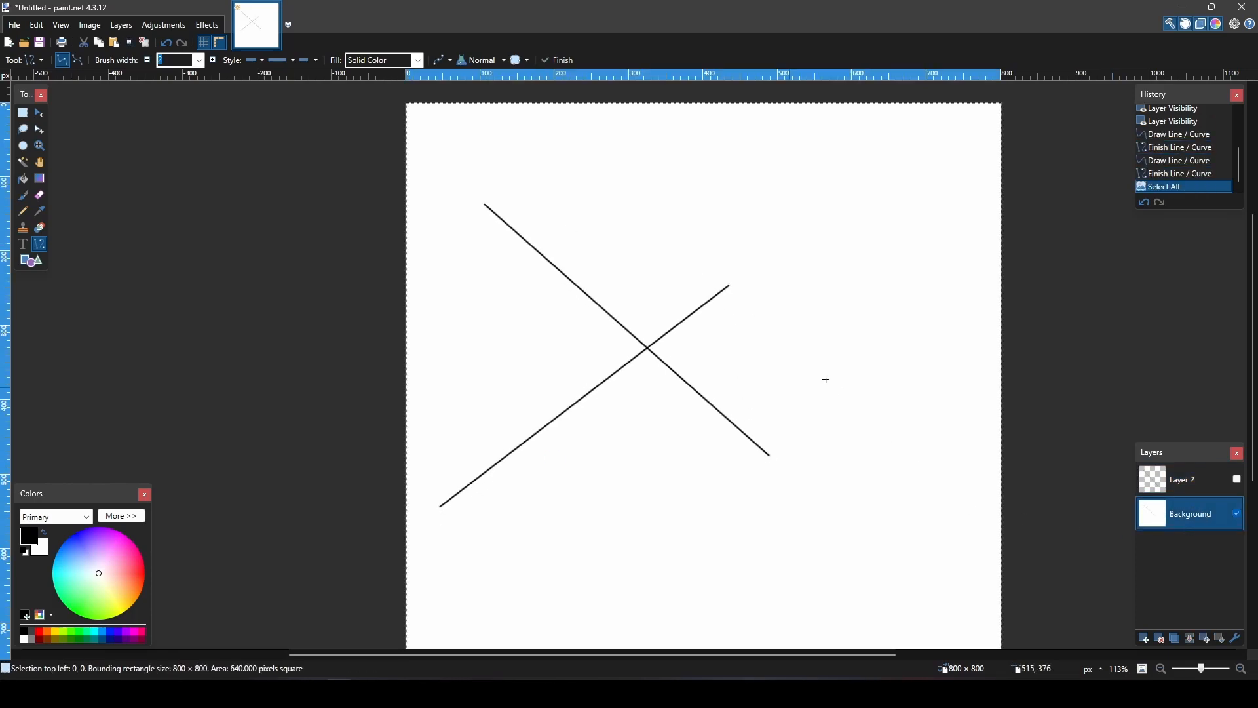
pyautogui.click(1242, 518)
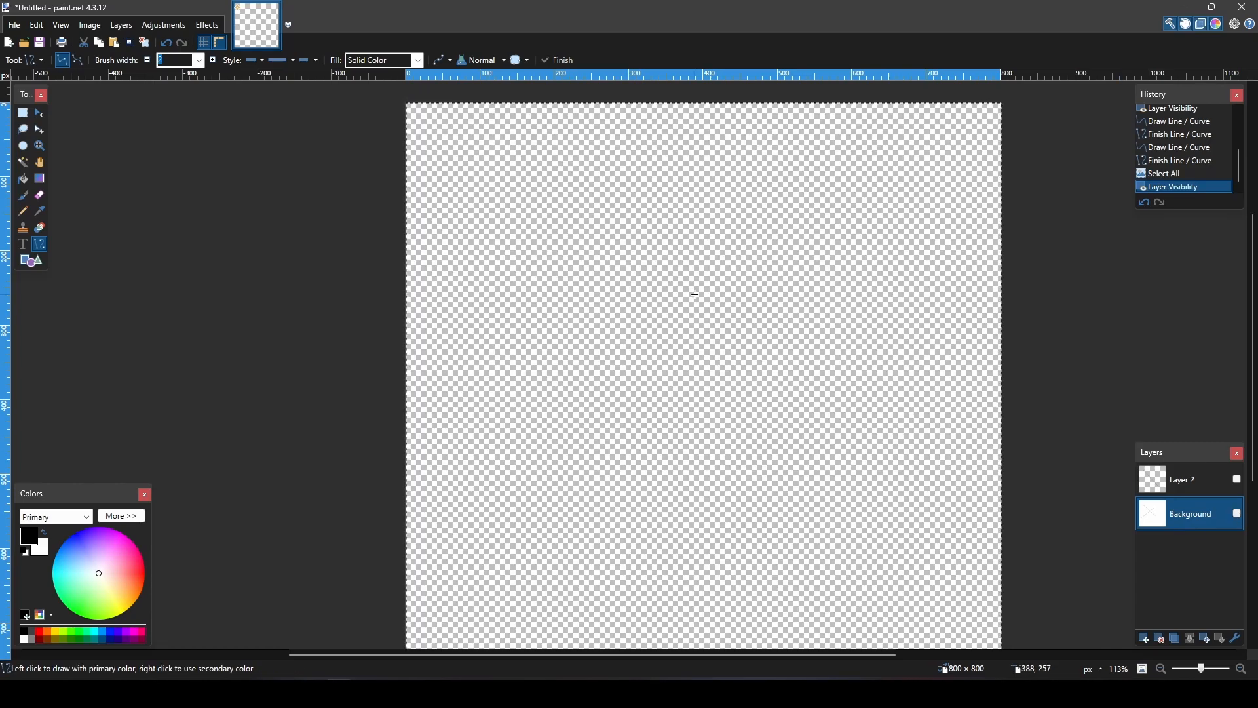
pyautogui.click(1237, 514)
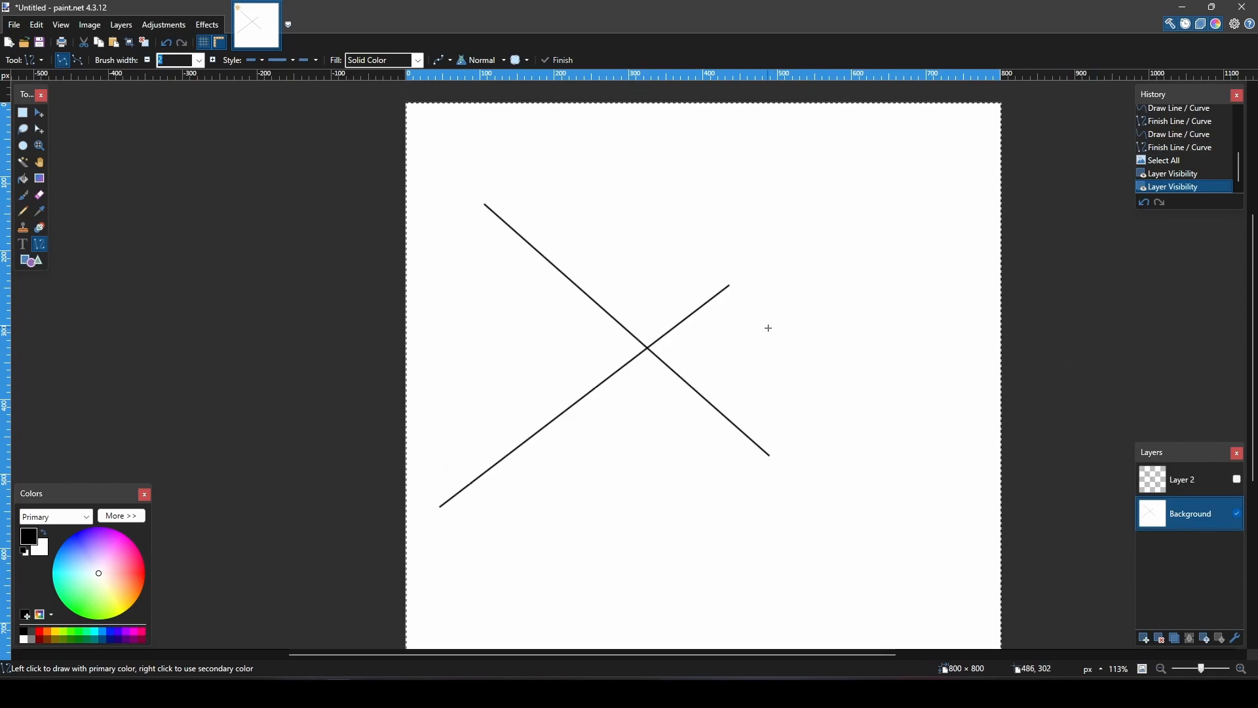
pyautogui.keyDown('ctrl'); pyautogui.scroll(-3, 769, 328); pyautogui.keyUp('ctrl')
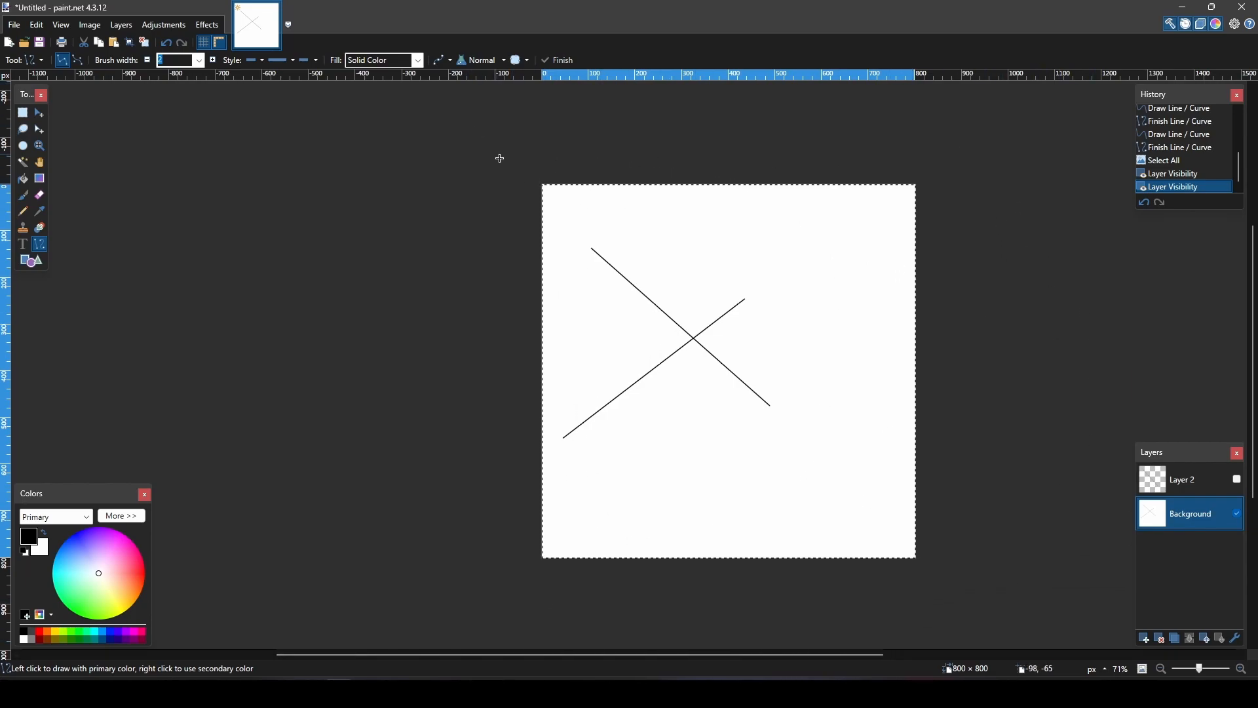
pyautogui.keyDown('ctrl'); pyautogui.scroll(2, 933, 349); pyautogui.keyUp('ctrl')
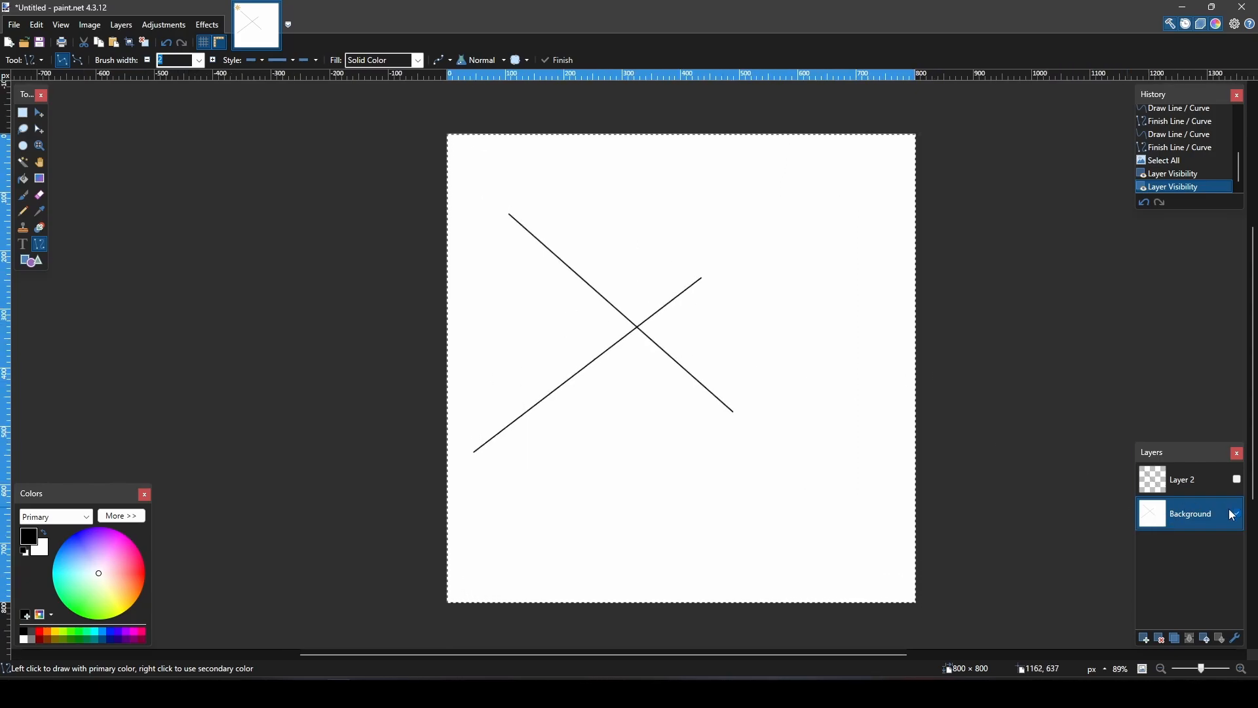
# Replace the Background layer with a new empty layer placed beneath the hidden Layer 2
pyautogui.click(1160, 639)
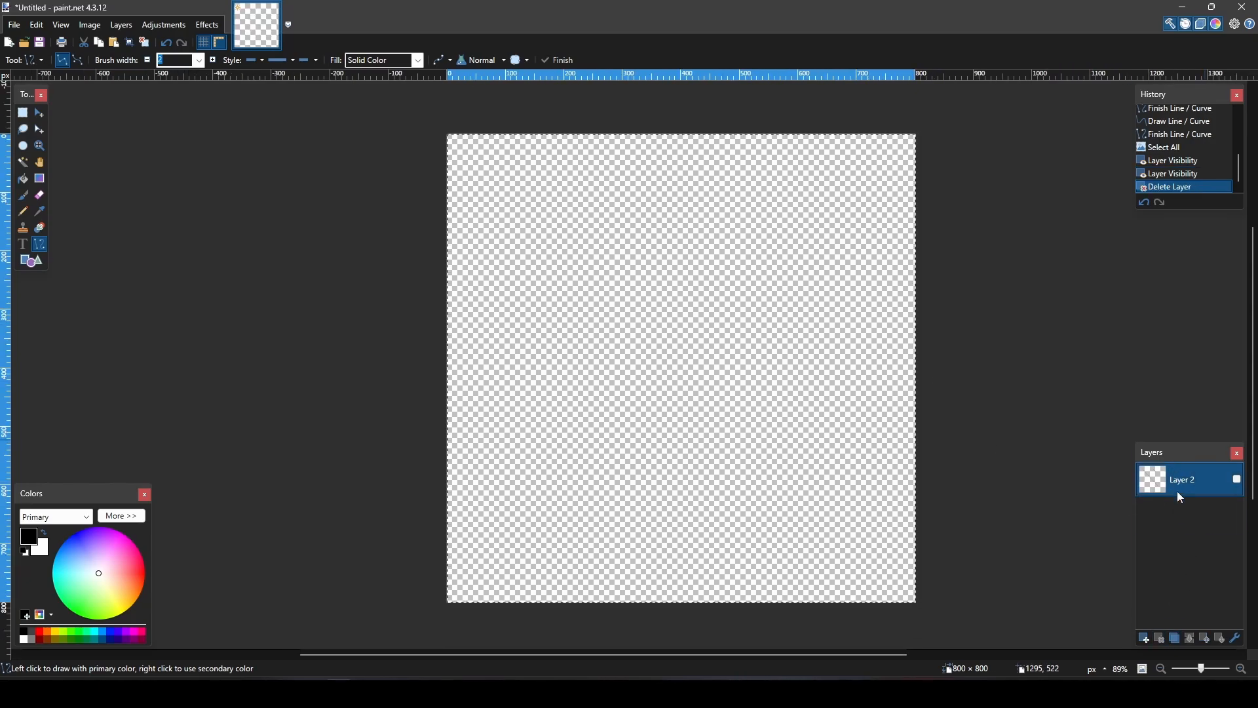
pyautogui.click(1147, 639)
pyautogui.click(1221, 639)
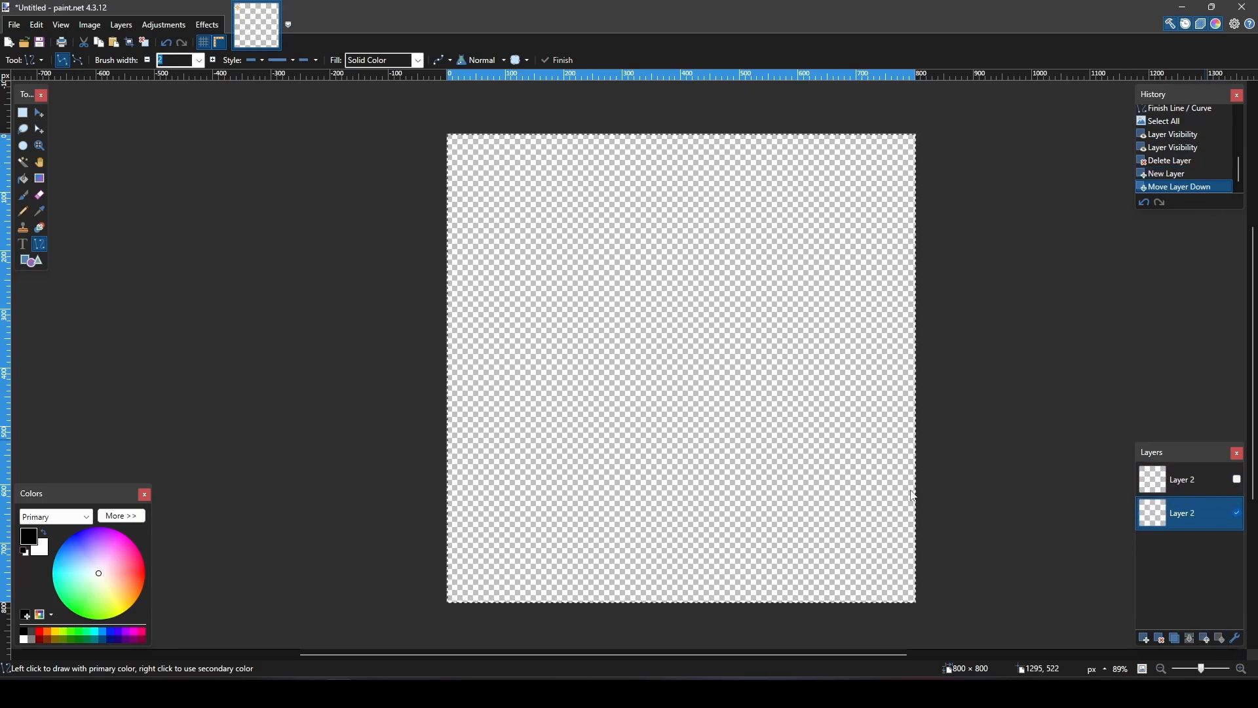
# Swap the primary and secondary colours and fill the new bottom layer with white using the Paint Bucket
pyautogui.click(23, 179)
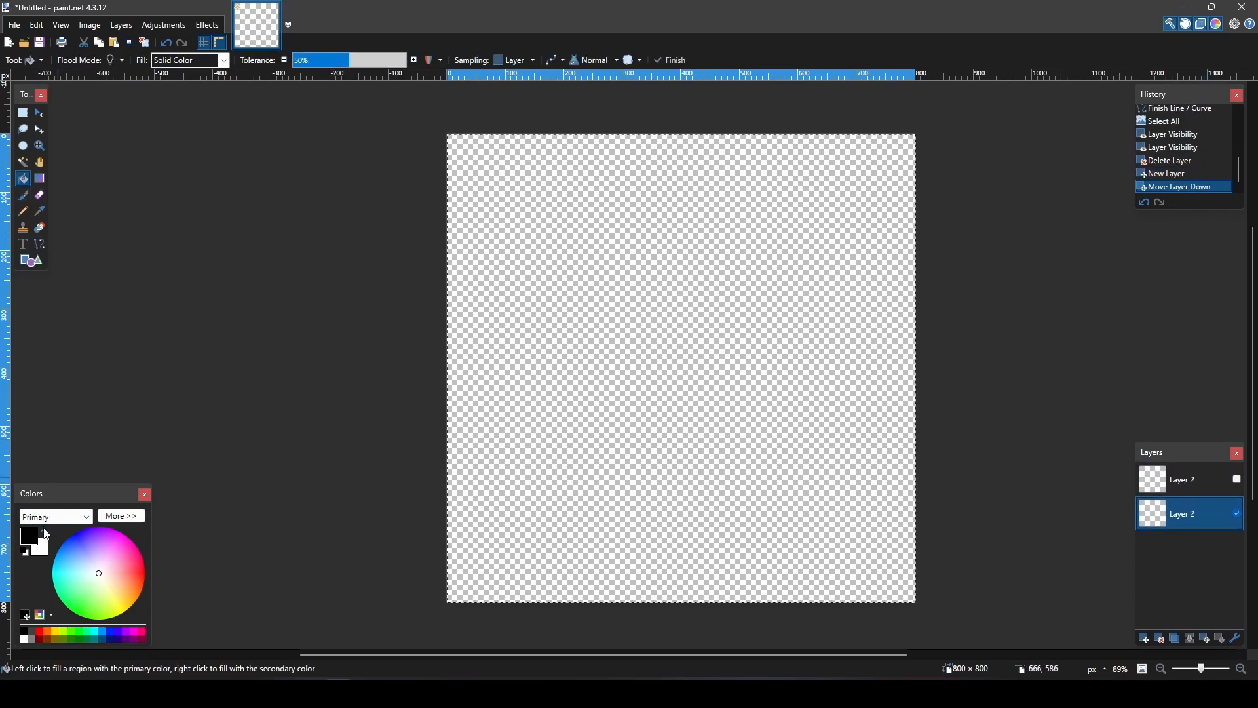
pyautogui.click(44, 532)
pyautogui.click(621, 343)
# Select the whole canvas and replace the hidden upper layer with a fresh empty layer above the white one
pyautogui.hotkey('ctrl', 'a')
pyautogui.click(1166, 490)
pyautogui.click(1160, 639)
pyautogui.click(1147, 639)
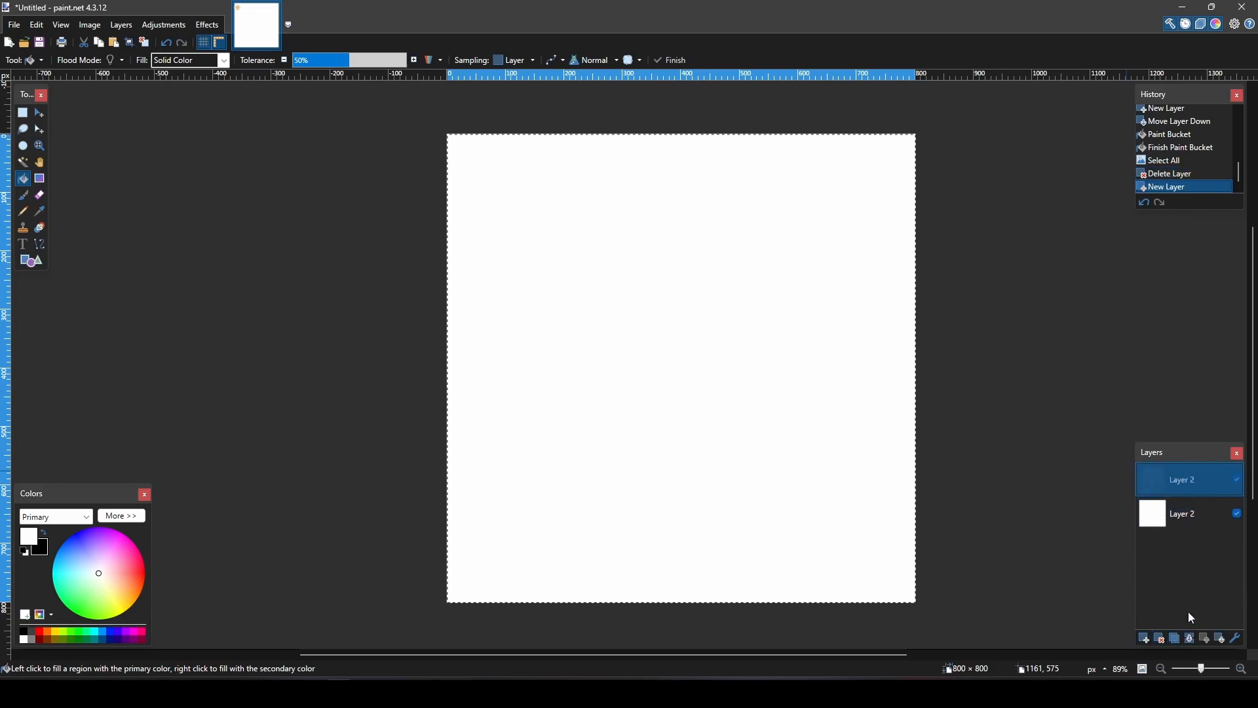
# Draw a trial line about 281 px long with the Line/Curve tool in the upper-left part of the canvas
pyautogui.click(39, 244)
pyautogui.keyDown('ctrl'); pyautogui.scroll(3, 468, 217); pyautogui.keyUp('ctrl')
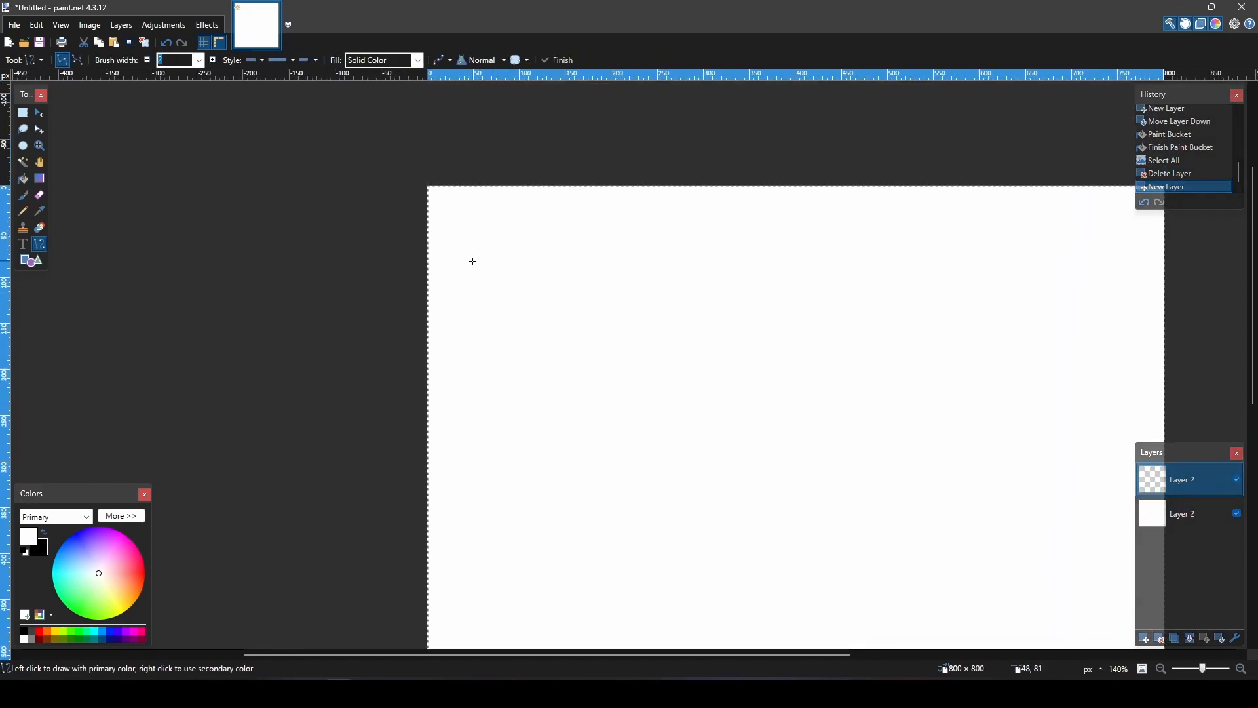
pyautogui.keyDown('ctrl'); pyautogui.scroll(-2, 471, 263); pyautogui.keyUp('ctrl')
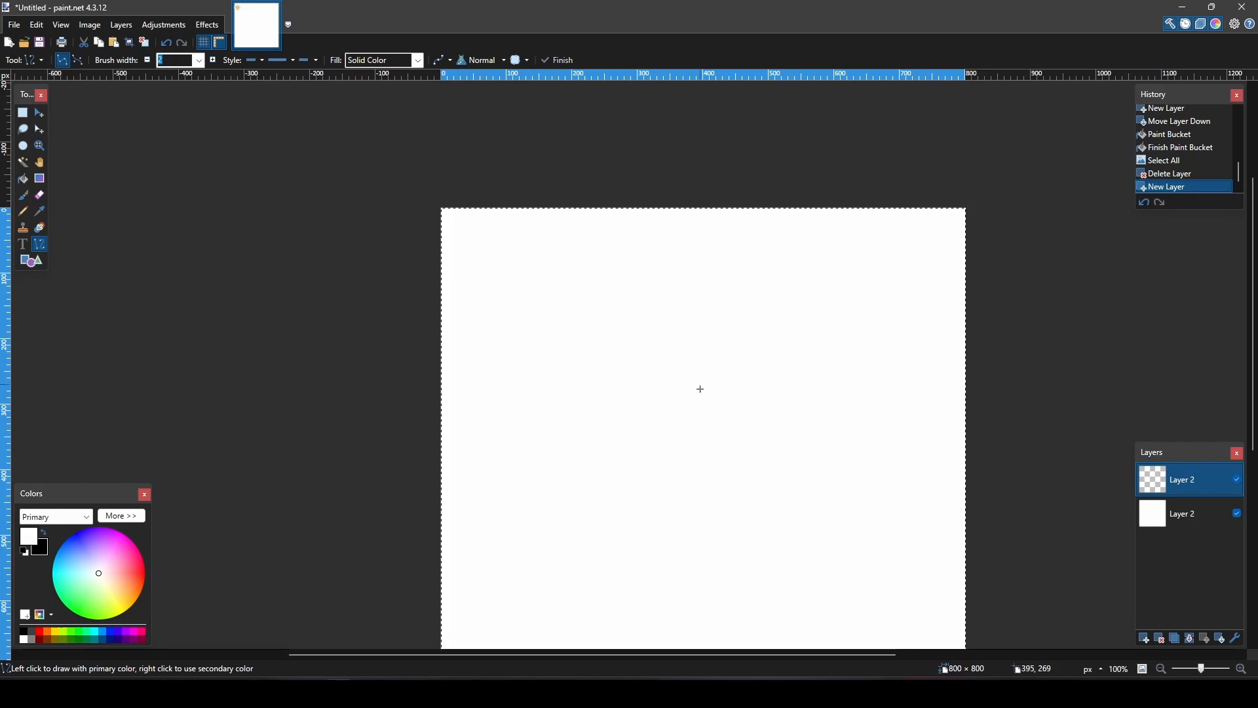
pyautogui.keyDown('ctrl'); pyautogui.scroll(-1, 690, 413); pyautogui.keyUp('ctrl')
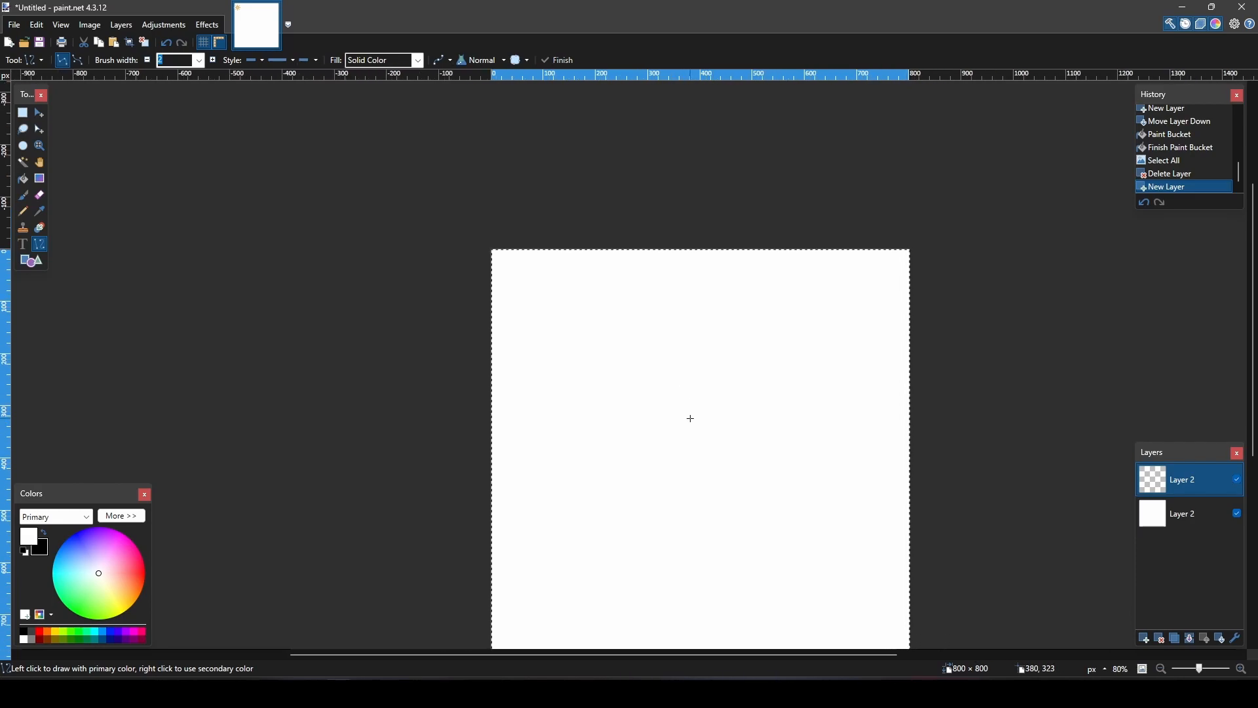
pyautogui.moveTo(694, 422); pyautogui.dragTo(626, 380, button='middle')
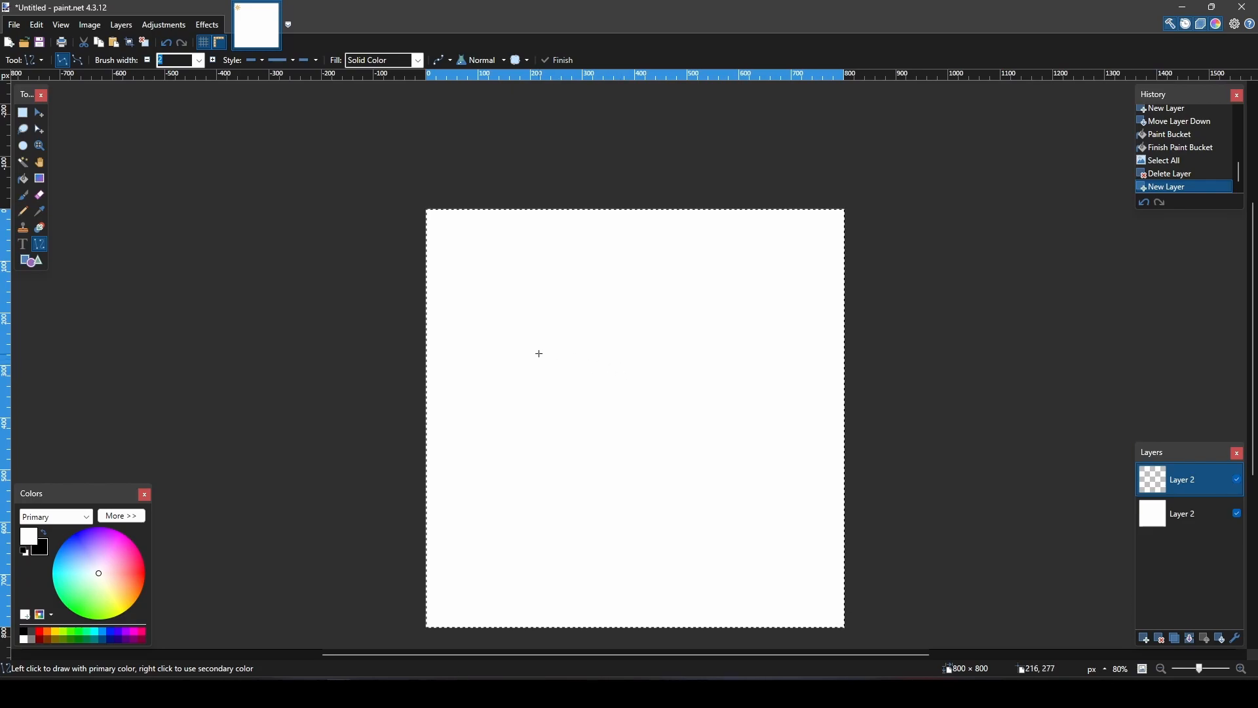
pyautogui.keyDown('ctrl'); pyautogui.scroll(4, 518, 351); pyautogui.keyUp('ctrl')
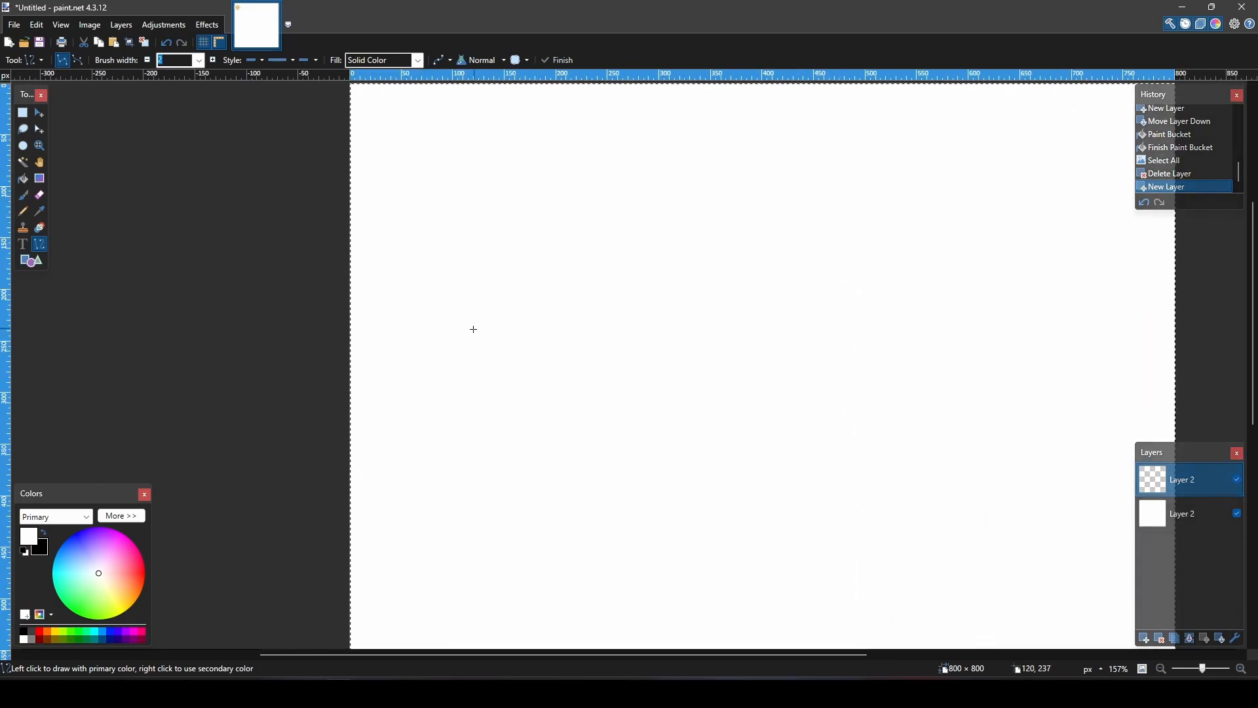
pyautogui.keyDown('ctrl'); pyautogui.scroll(-2, 472, 328); pyautogui.keyUp('ctrl')
pyautogui.moveTo(466, 305)
pyautogui.mouseDown()
pyautogui.moveTo(513, 504)
pyautogui.moveTo(452, 429)
pyautogui.moveTo(532, 446)
pyautogui.mouseUp()
# Swap the colours to make black primary and bend the trial line into a C-shaped curve
pyautogui.click(44, 533)
pyautogui.moveTo(451, 429); pyautogui.dragTo(475, 429)
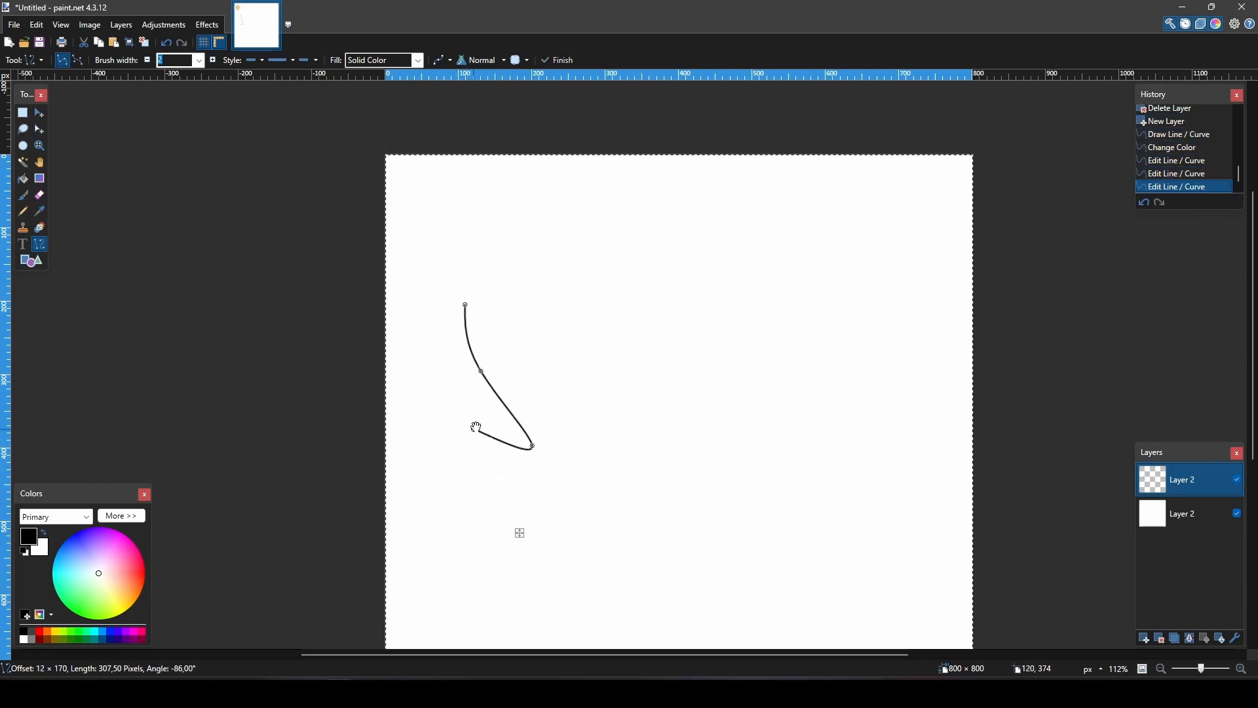
pyautogui.moveTo(482, 371); pyautogui.dragTo(524, 315)
pyautogui.moveTo(475, 430); pyautogui.dragTo(468, 441)
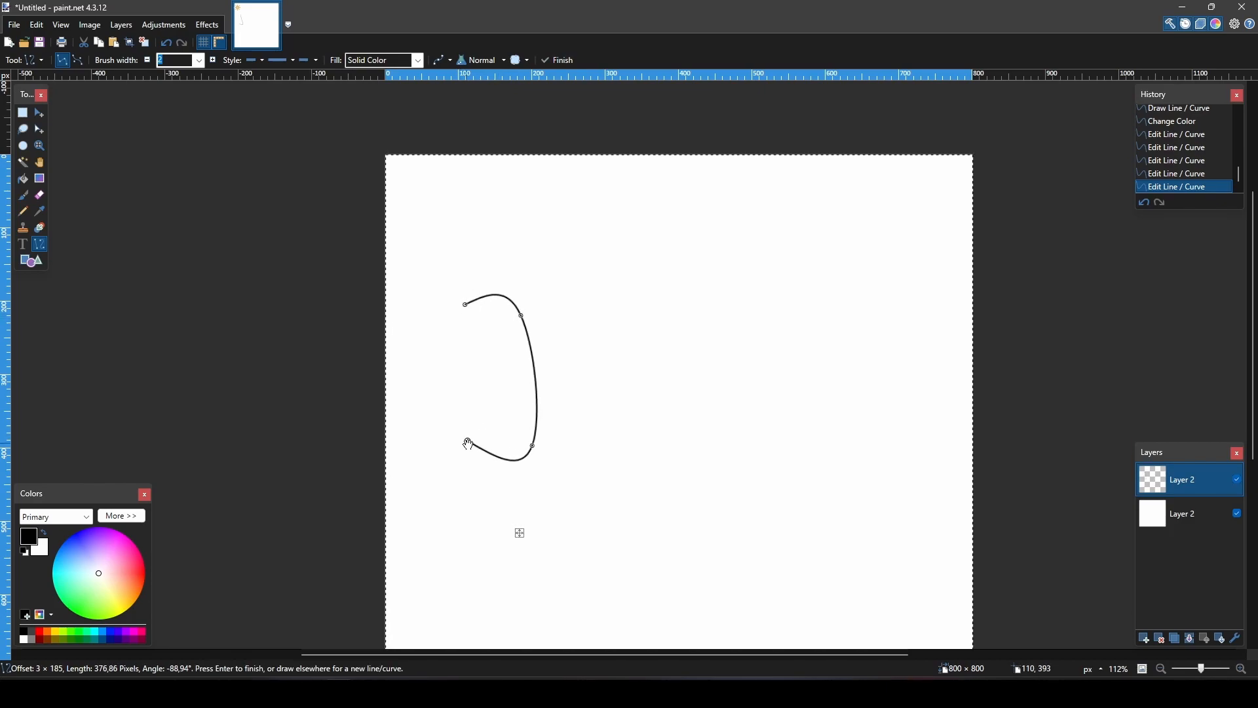
# Undo the trial line's curve edits and the colour swap
pyautogui.hotkey('ctrl', 'z')
pyautogui.hotkey('ctrl', 'z')
pyautogui.hotkey('ctrl', 'z')
pyautogui.hotkey('ctrl', 'z')
pyautogui.hotkey('ctrl', 'z')
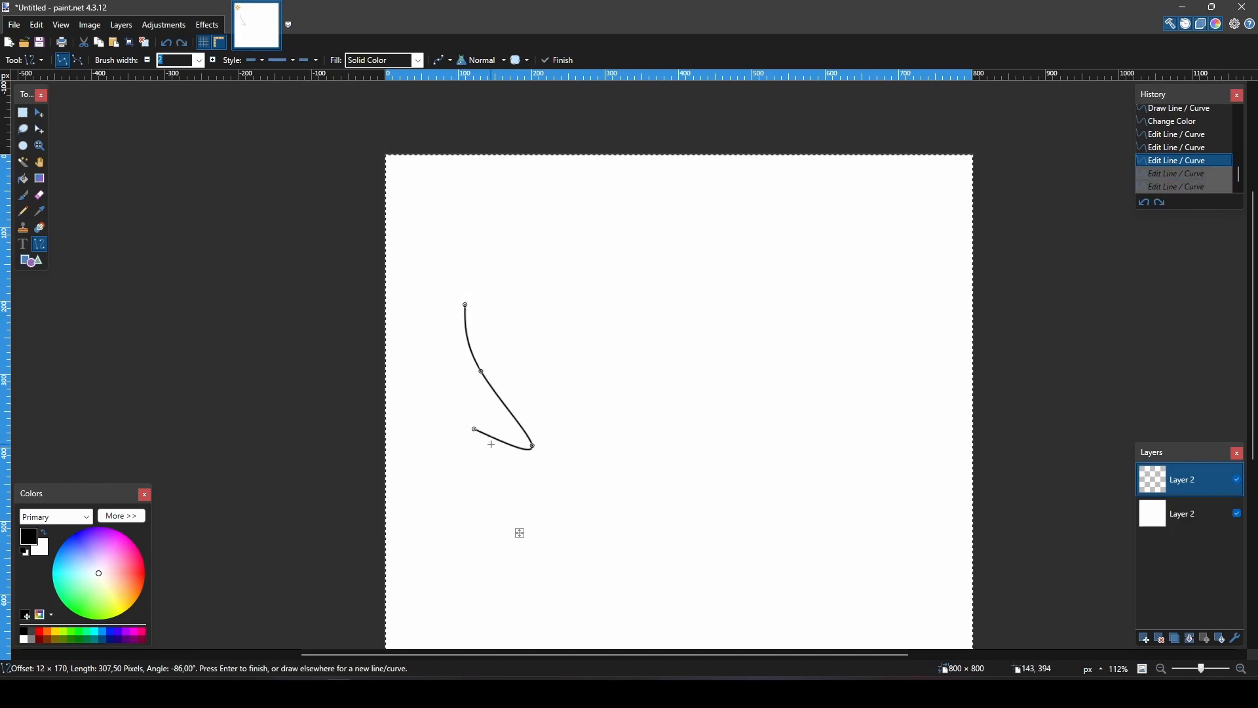
pyautogui.hotkey('ctrl', 'z')
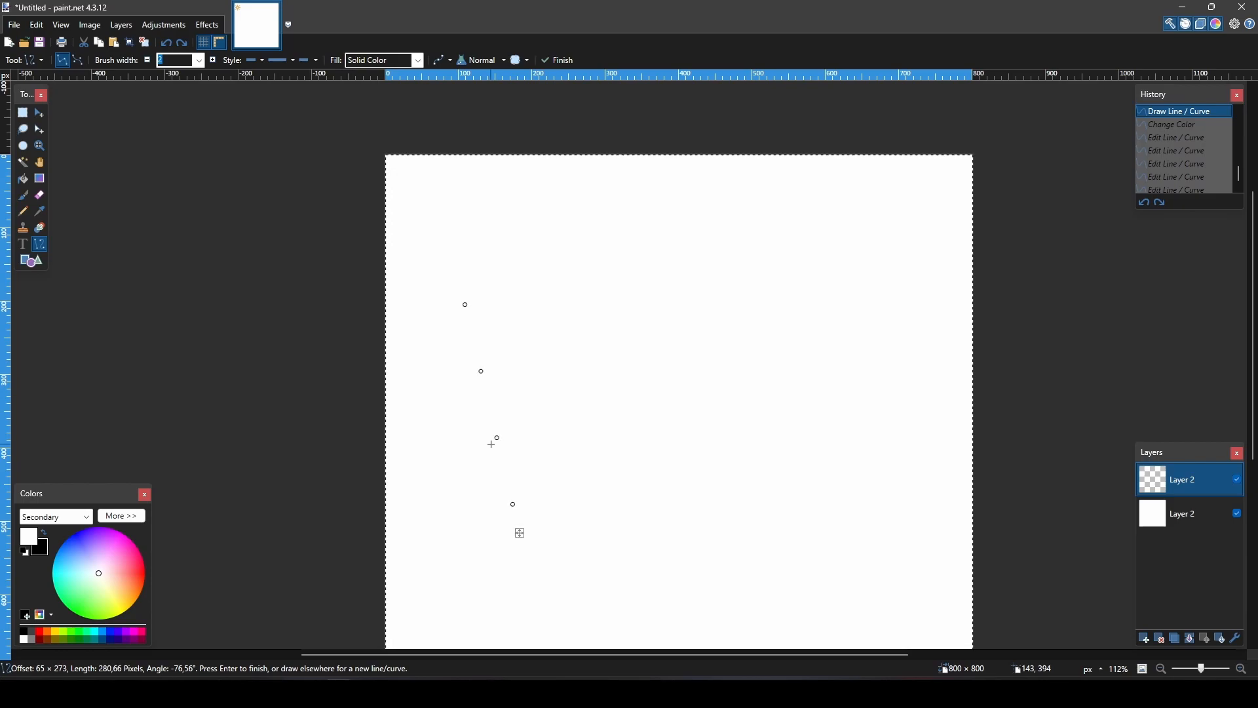
# Set the brush width to 10 and swap the primary and secondary colours to make black primary
pyautogui.click(199, 60)
pyautogui.click(167, 169)
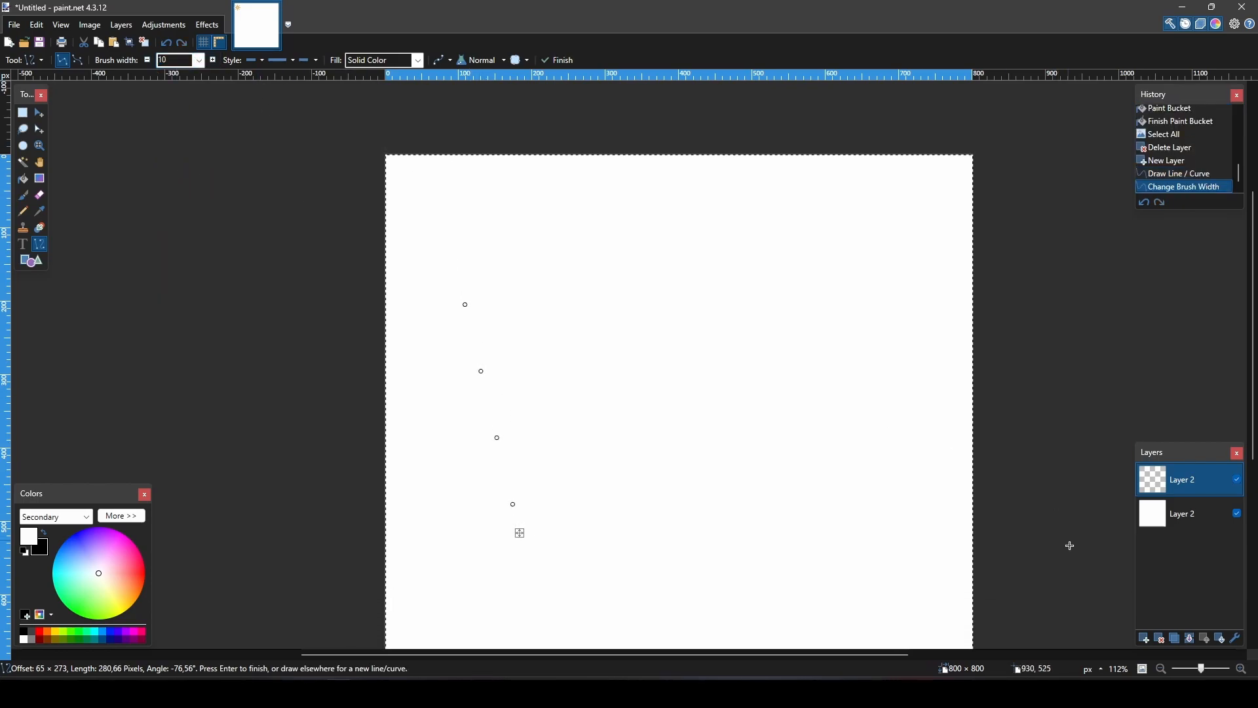
pyautogui.click(44, 531)
pyautogui.keyDown('ctrl'); pyautogui.scroll(1, 503, 444); pyautogui.keyUp('ctrl')
pyautogui.keyDown('ctrl'); pyautogui.scroll(1, 502, 444); pyautogui.keyUp('ctrl')
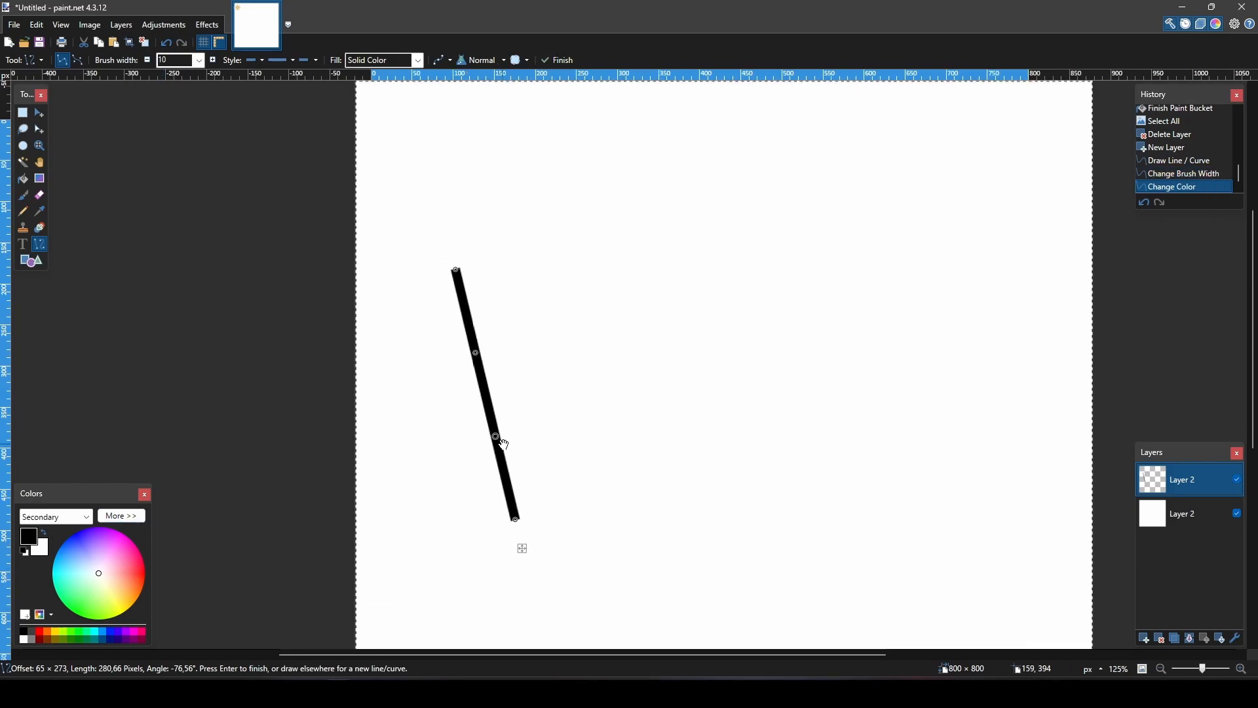
# Bend the lower end of the trial line, and discard it by replacing its layer with a new empty one
pyautogui.moveTo(516, 517); pyautogui.dragTo(443, 480)
pyautogui.click(1161, 639)
pyautogui.click(1145, 639)
pyautogui.scroll(1, 427, 239)
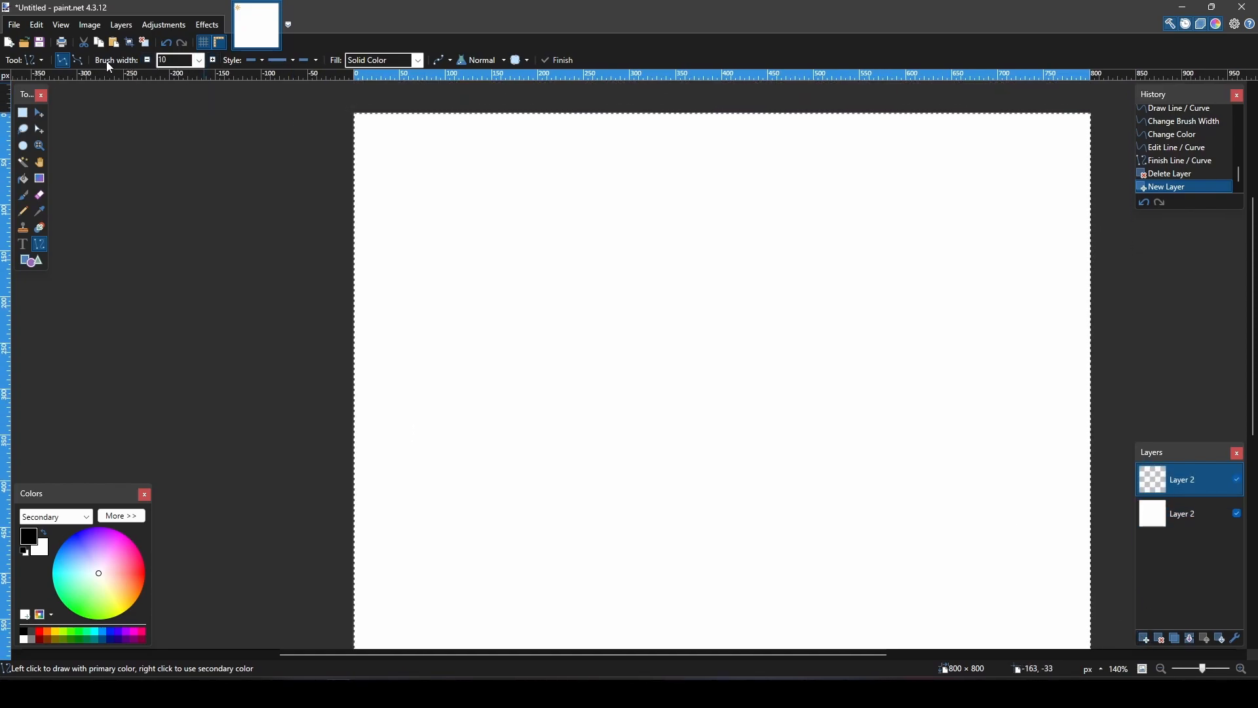
# Set the brush width to 7 and draw a black diagonal line about 398 px long from near the canvas's upper-left corner
pyautogui.click(200, 61)
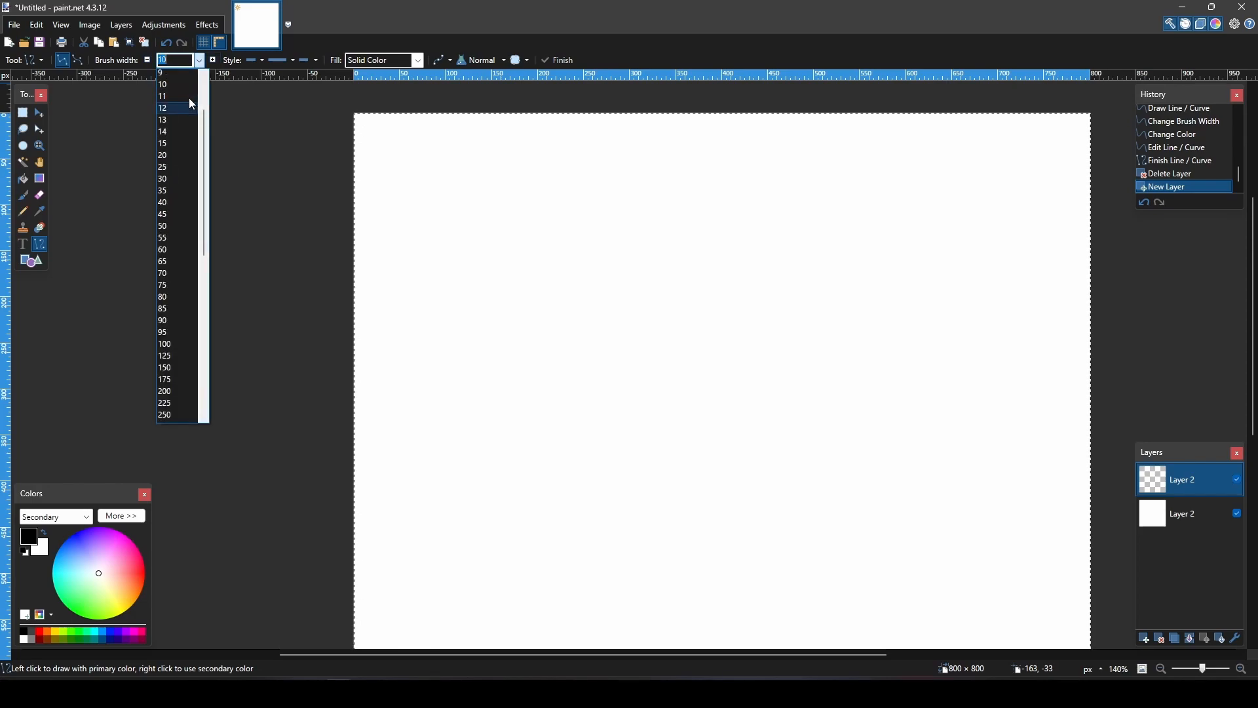
pyautogui.click(173, 76)
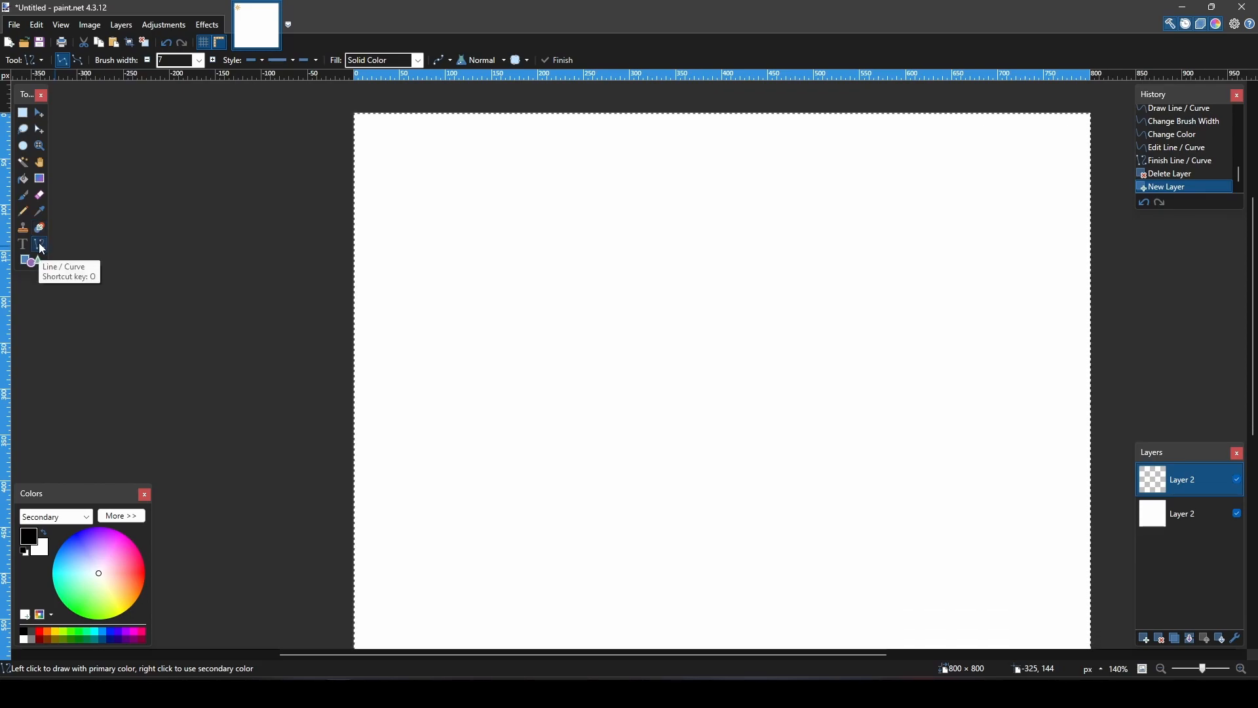
pyautogui.keyDown('ctrl'); pyautogui.scroll(-1, 408, 261); pyautogui.keyUp('ctrl')
pyautogui.moveTo(362, 200); pyautogui.dragTo(506, 450)
pyautogui.keyDown('ctrl'); pyautogui.scroll(-3, 515, 456); pyautogui.keyUp('ctrl')
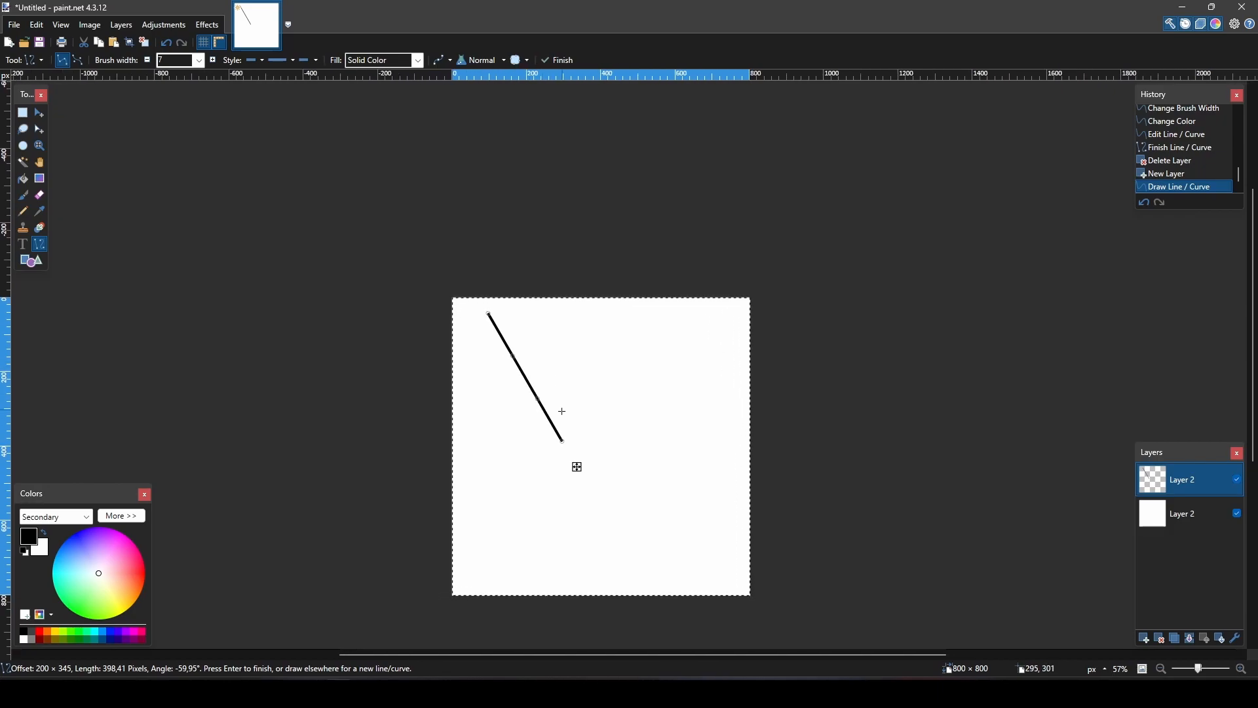
pyautogui.keyDown('ctrl'); pyautogui.scroll(2, 561, 412); pyautogui.keyUp('ctrl')
pyautogui.keyDown('ctrl'); pyautogui.scroll(2, 558, 418); pyautogui.keyUp('ctrl')
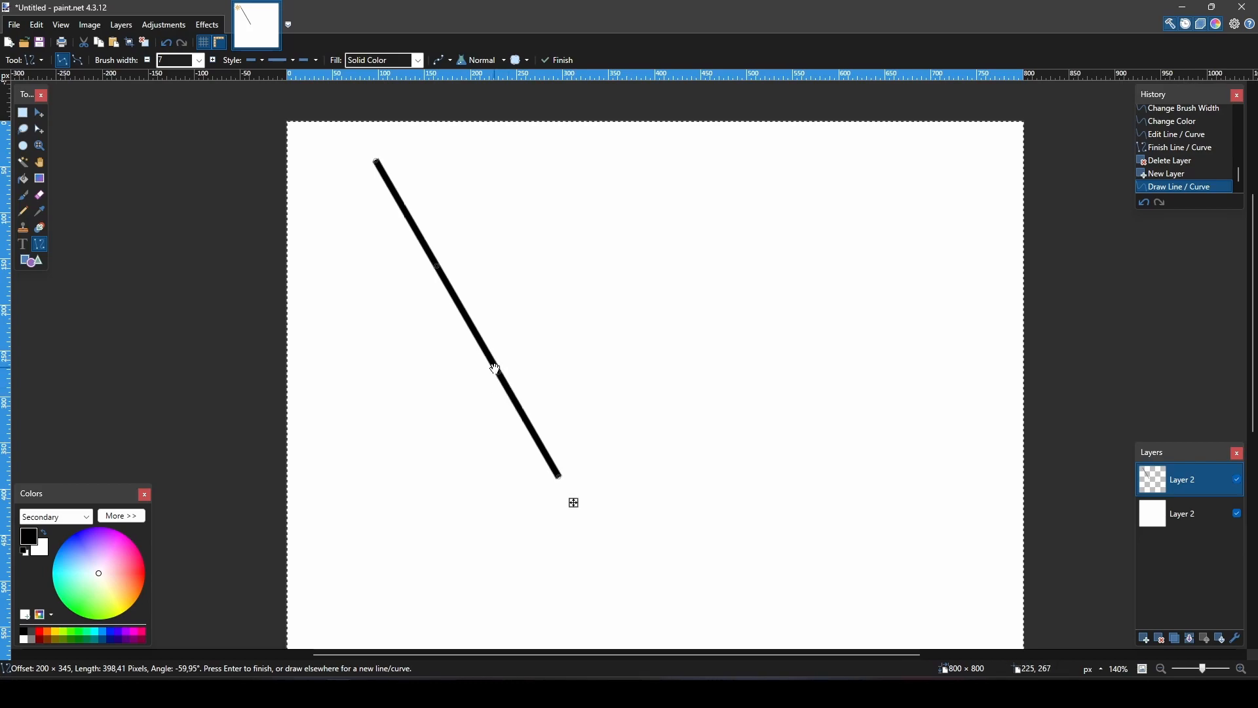
# Pull the line's lower end to the left and its middle node downward to form a sharp elbow pointing right
pyautogui.moveTo(559, 476); pyautogui.dragTo(396, 450)
pyautogui.keyDown('ctrl'); pyautogui.scroll(-3, 437, 437); pyautogui.keyUp('ctrl')
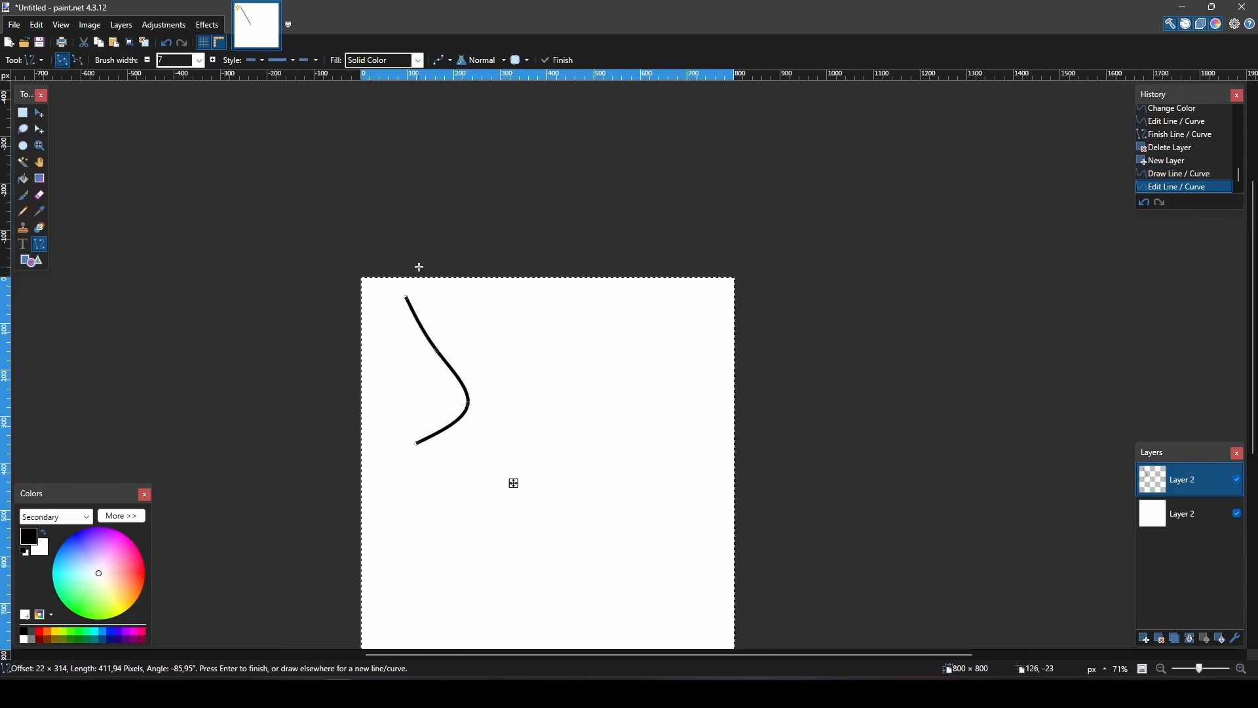
pyautogui.keyDown('ctrl'); pyautogui.scroll(2, 420, 267); pyautogui.keyUp('ctrl')
pyautogui.keyDown('ctrl'); pyautogui.scroll(2, 444, 340); pyautogui.keyUp('ctrl')
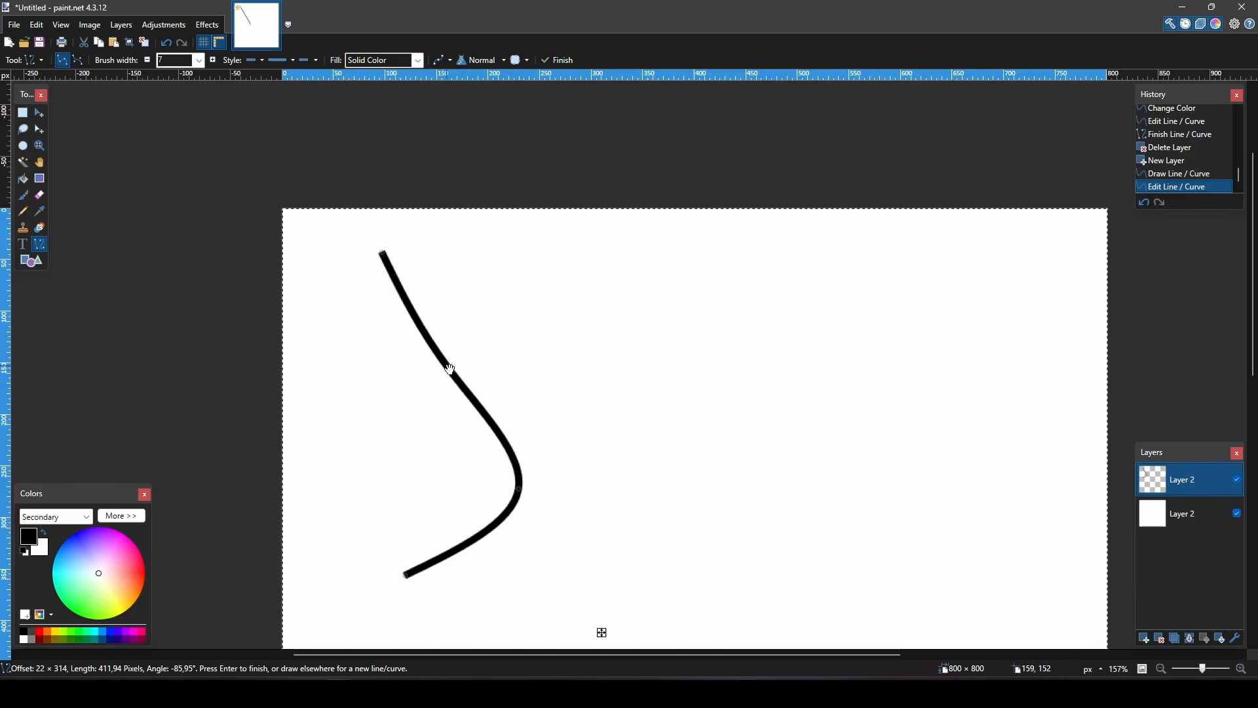
pyautogui.moveTo(451, 371); pyautogui.dragTo(511, 446)
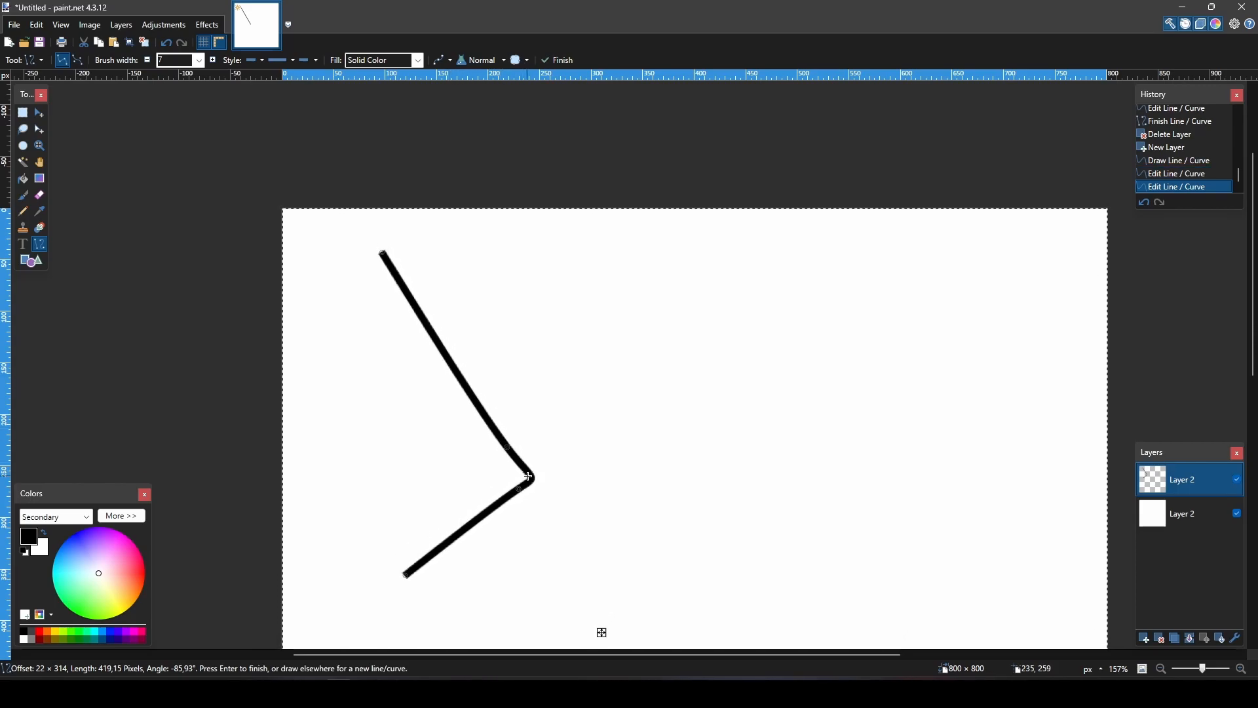
pyautogui.keyDown('ctrl'); pyautogui.scroll(-4, 549, 470); pyautogui.keyUp('ctrl')
pyautogui.keyDown('ctrl'); pyautogui.scroll(5, 549, 470); pyautogui.keyUp('ctrl')
# Extend the spiral from its lower end with a curve going up to an upper-left corner and across to the elbow line
pyautogui.moveTo(407, 555)
pyautogui.mouseDown()
pyautogui.moveTo(424, 532)
pyautogui.moveTo(300, 353)
pyautogui.moveTo(420, 354)
pyautogui.mouseUp()
pyautogui.hotkey('ctrl', 'a')
pyautogui.moveTo(383, 471); pyautogui.dragTo(342, 430)
pyautogui.moveTo(420, 354); pyautogui.dragTo(456, 351)
pyautogui.moveTo(346, 412); pyautogui.dragTo(304, 325)
pyautogui.moveTo(457, 350); pyautogui.dragTo(407, 268)
pyautogui.hotkey('ctrl', 'a')
# Add a curve running down parallel inside the first diagonal line and turning at its lower end towards the spiral's bottom corner
pyautogui.scroll(2, 406, 276)
pyautogui.moveTo(432, 392); pyautogui.dragTo(437, 309, button='middle')
pyautogui.keyDown('ctrl'); pyautogui.scroll(2, 423, 351); pyautogui.keyUp('ctrl')
pyautogui.moveTo(389, 331)
pyautogui.mouseDown()
pyautogui.moveTo(420, 412)
pyautogui.moveTo(493, 525)
pyautogui.mouseUp()
pyautogui.keyDown('ctrl'); pyautogui.scroll(-4, 420, 413); pyautogui.keyUp('ctrl')
pyautogui.moveTo(498, 515); pyautogui.dragTo(413, 529)
pyautogui.moveTo(468, 469); pyautogui.dragTo(482, 519)
pyautogui.moveTo(439, 423); pyautogui.dragTo(483, 496)
pyautogui.moveTo(413, 530); pyautogui.dragTo(425, 554)
pyautogui.moveTo(486, 521); pyautogui.dragTo(484, 519)
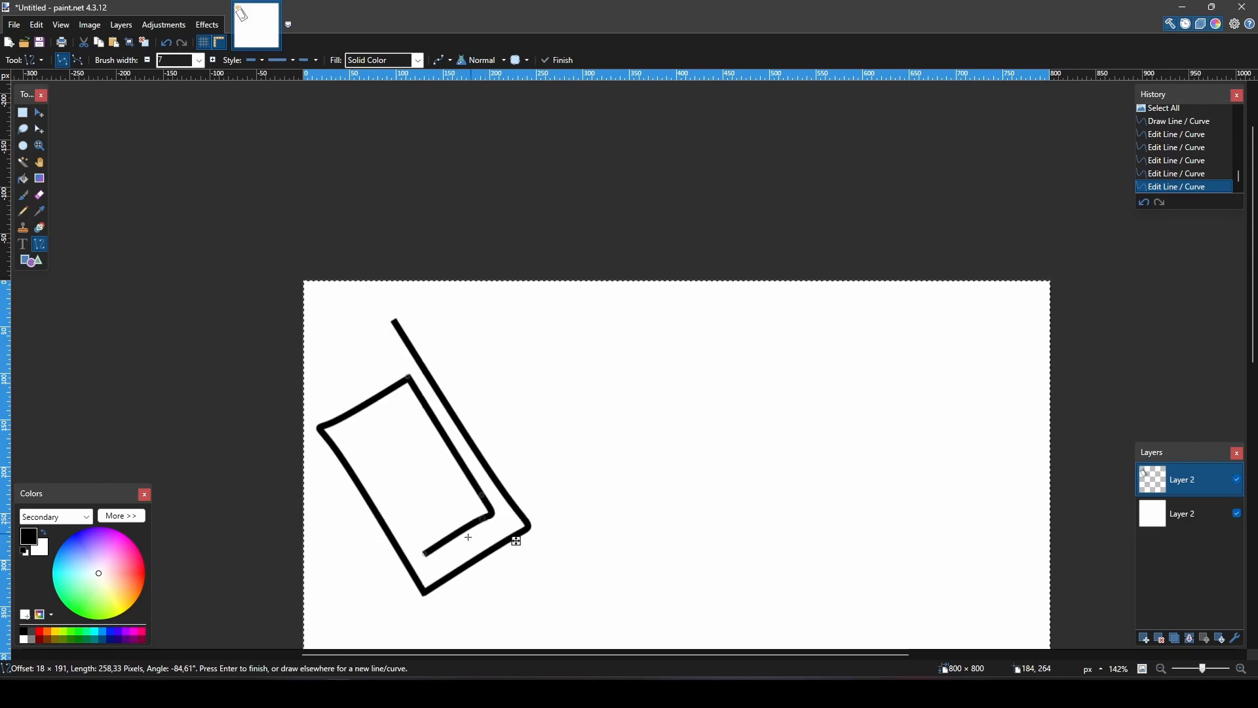
pyautogui.hotkey('ctrl', 'a')
# Add the inner left and upper sides of the spiral, bending a new curve up from the previous curve's end
pyautogui.keyDown('ctrl'); pyautogui.scroll(2, 429, 558); pyautogui.keyUp('ctrl')
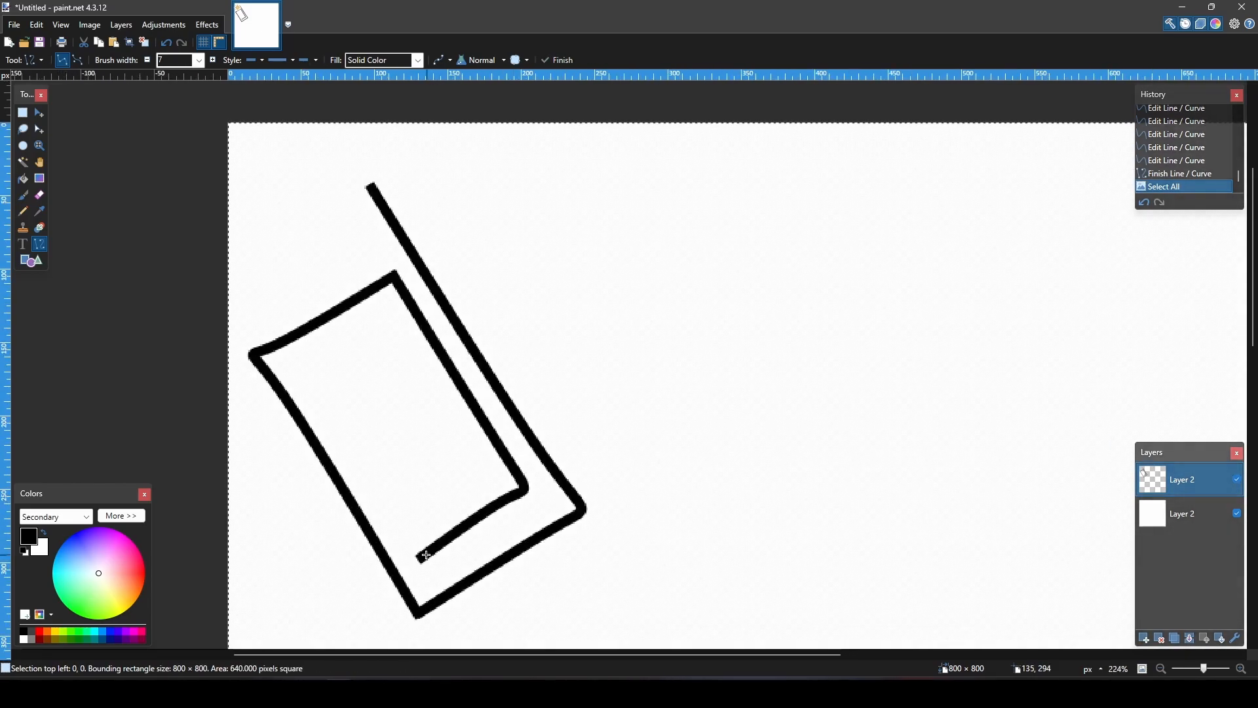
pyautogui.moveTo(424, 559)
pyautogui.mouseDown()
pyautogui.moveTo(344, 368)
pyautogui.moveTo(378, 318)
pyautogui.mouseUp()
pyautogui.moveTo(393, 399); pyautogui.dragTo(333, 381)
pyautogui.moveTo(420, 494); pyautogui.dragTo(325, 392)
pyautogui.moveTo(382, 317); pyautogui.dragTo(397, 315)
pyautogui.keyDown('ctrl'); pyautogui.scroll(-8, 542, 412); pyautogui.keyUp('ctrl')
pyautogui.hotkey('ctrl', 'a')
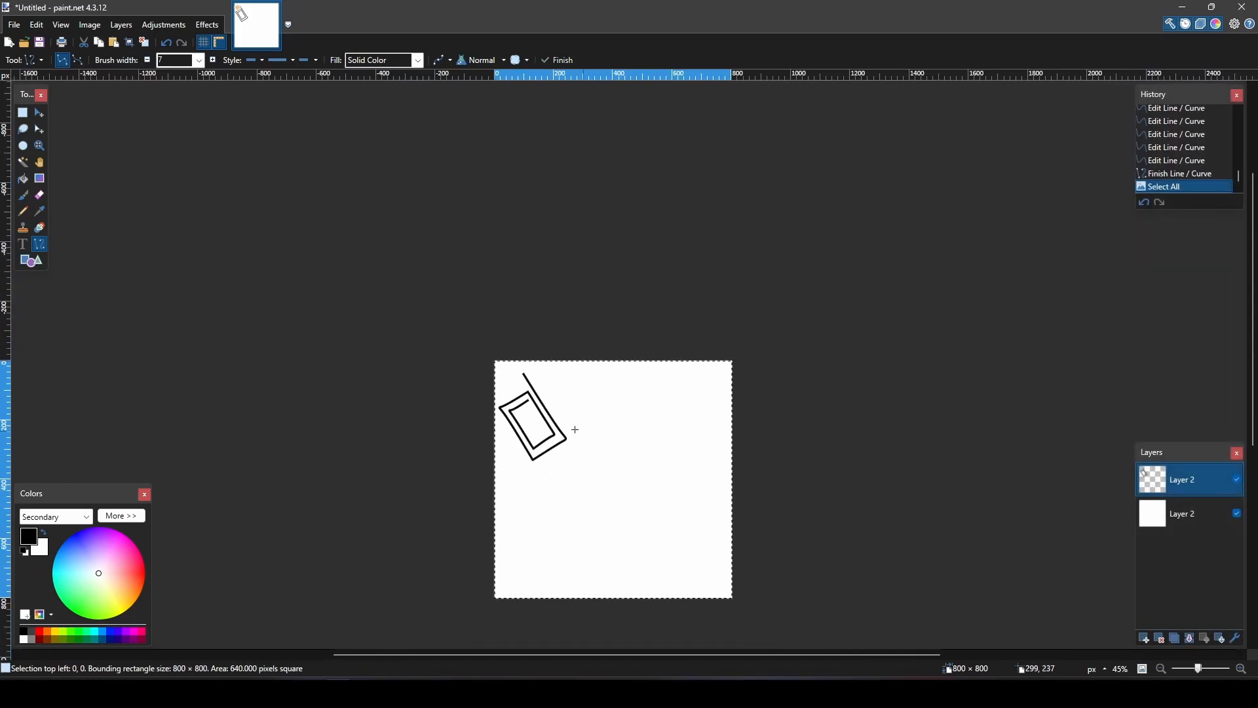
# Finish the spiral with a straight inner line running down parallel to its right side
pyautogui.keyDown('ctrl'); pyautogui.scroll(8, 580, 426); pyautogui.keyUp('ctrl')
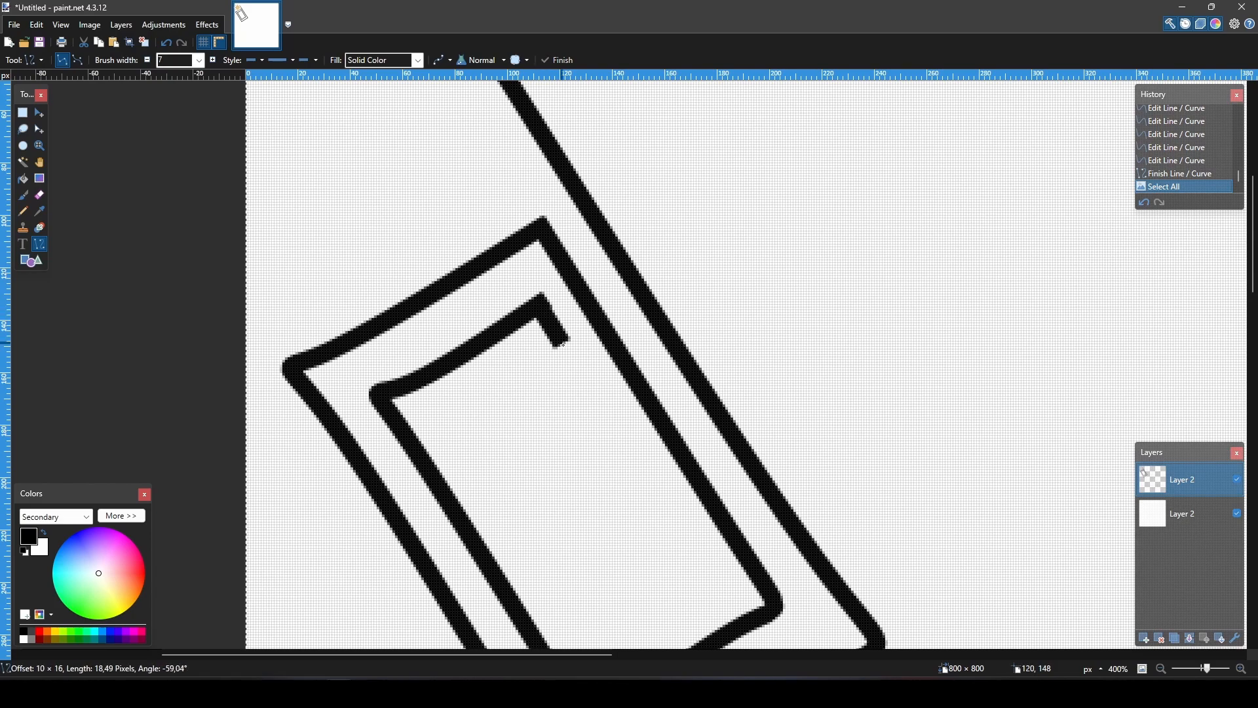
pyautogui.moveTo(597, 411); pyautogui.dragTo(731, 596)
pyautogui.keyDown('ctrl'); pyautogui.scroll(-8, 745, 599); pyautogui.keyUp('ctrl')
pyautogui.hotkey('ctrl', 'a')
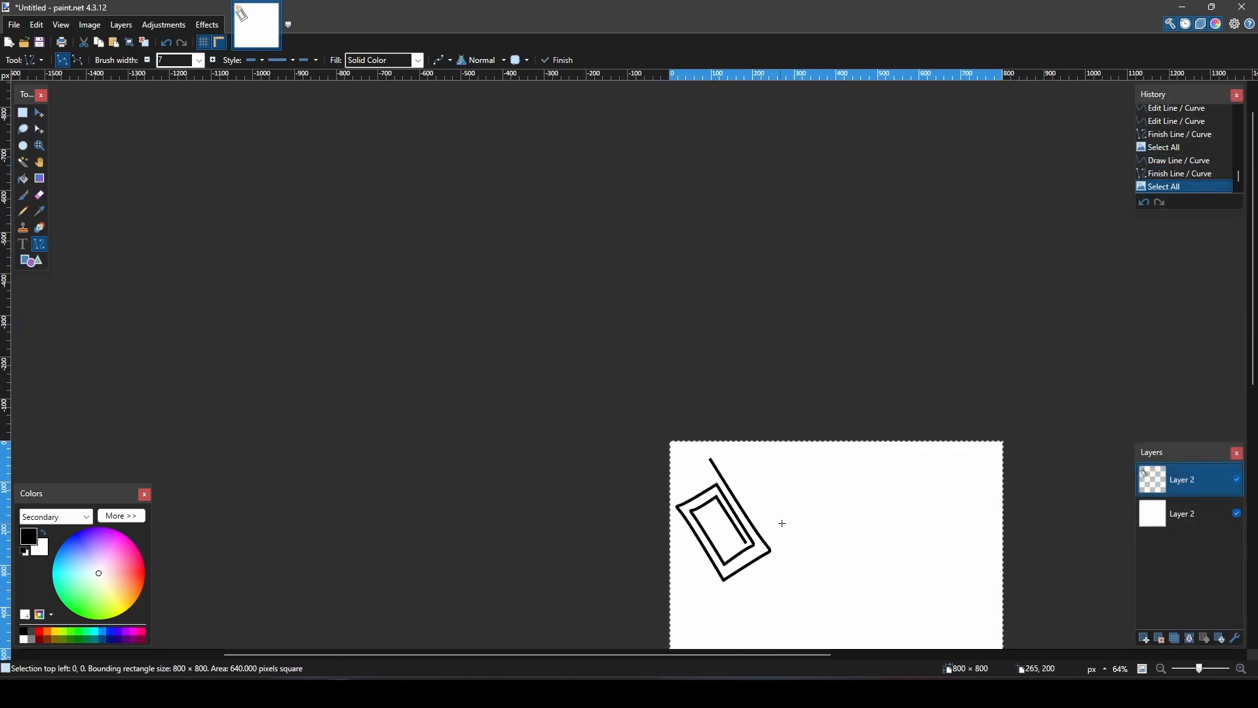
# Make a rectangular selection of about 314 × 353 px around the spiral and copy it
pyautogui.moveTo(780, 524); pyautogui.dragTo(616, 417, button='middle')
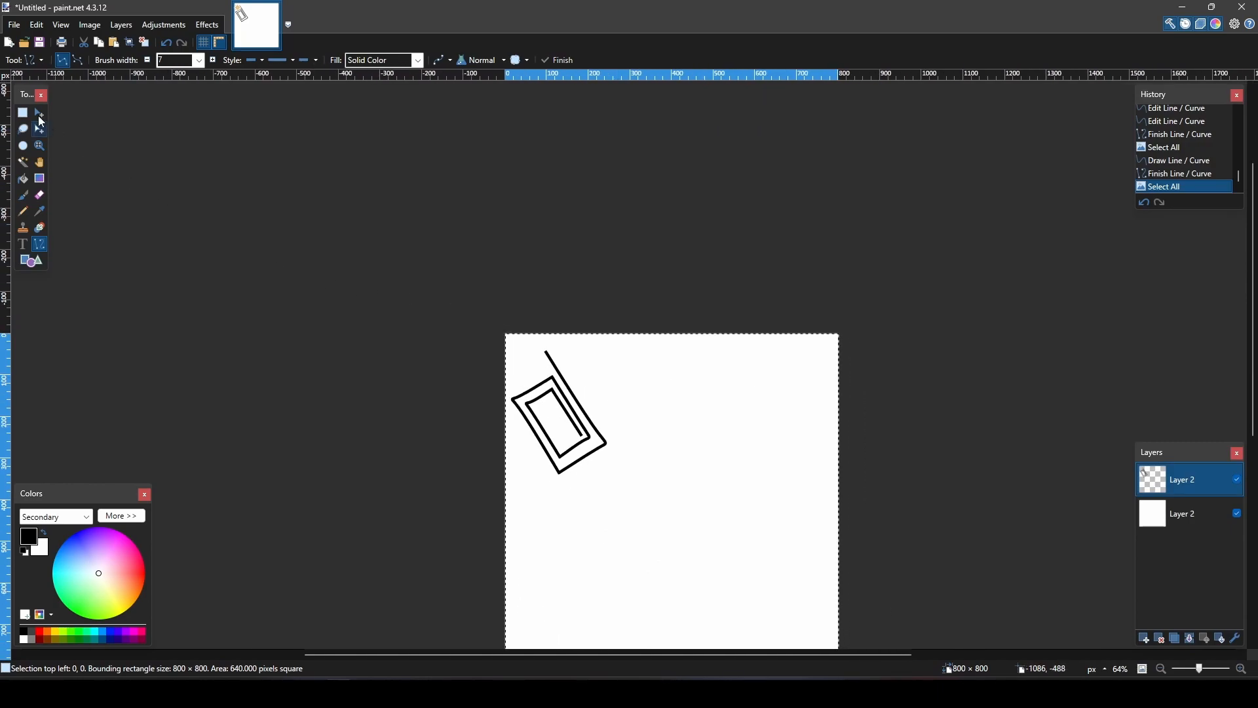
pyautogui.press('s')
pyautogui.keyDown('ctrl'); pyautogui.scroll(2, 524, 336); pyautogui.keyUp('ctrl')
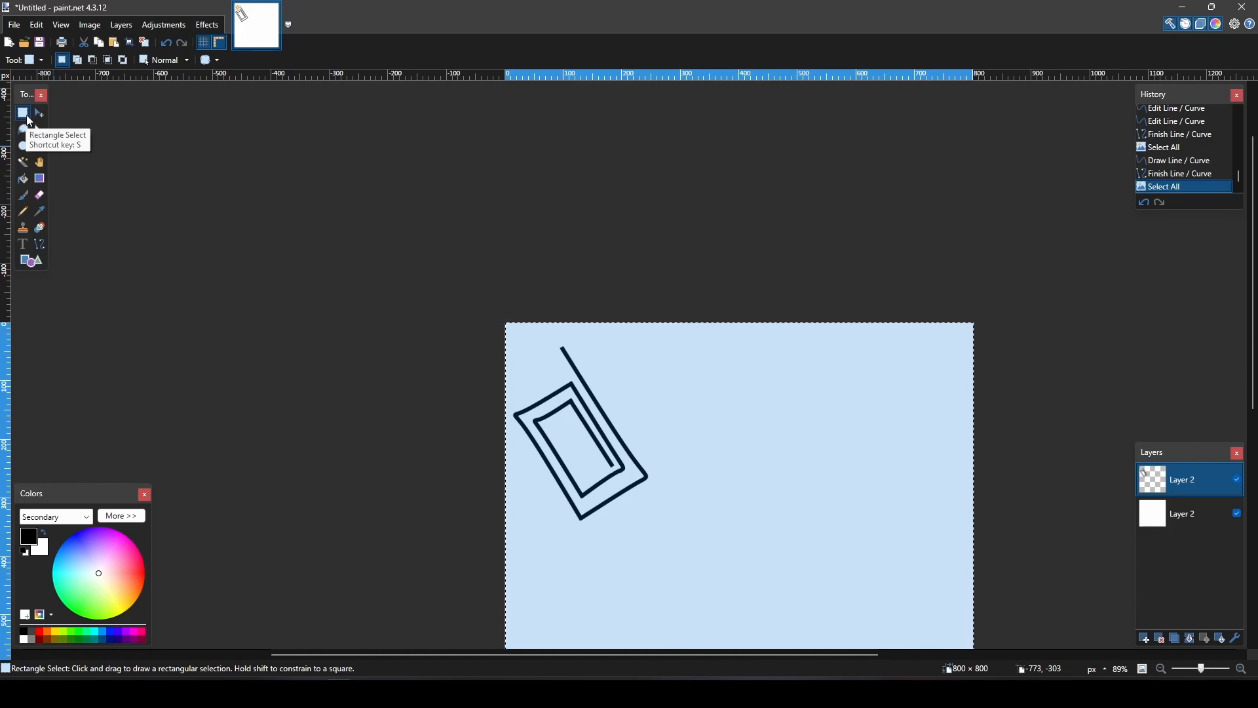
pyautogui.keyDown('ctrl'); pyautogui.scroll(2, 632, 467); pyautogui.keyUp('ctrl')
pyautogui.moveTo(454, 275); pyautogui.dragTo(715, 565)
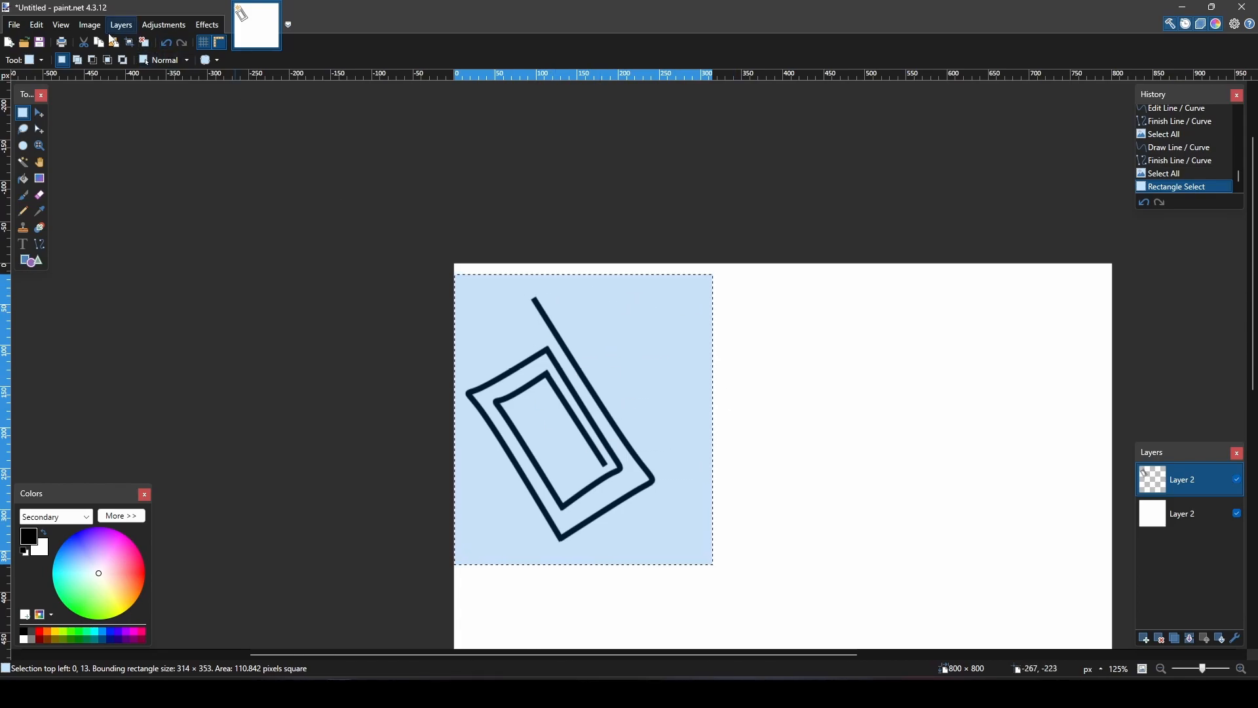
# Add a new layer above the spiral's layer and paste the copied spiral into it
pyautogui.moveTo(659, 400); pyautogui.dragTo(523, 343, button='middle')
pyautogui.click(1141, 640)
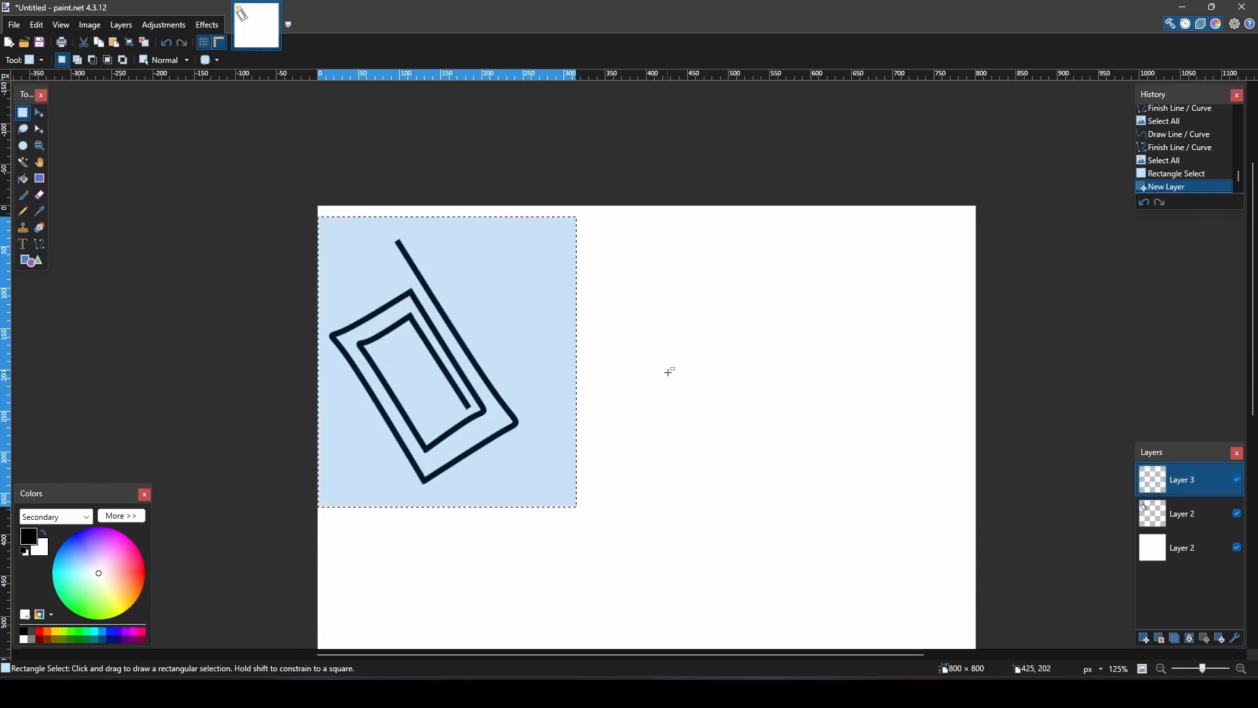
pyautogui.hotkey('ctrl', 'a')
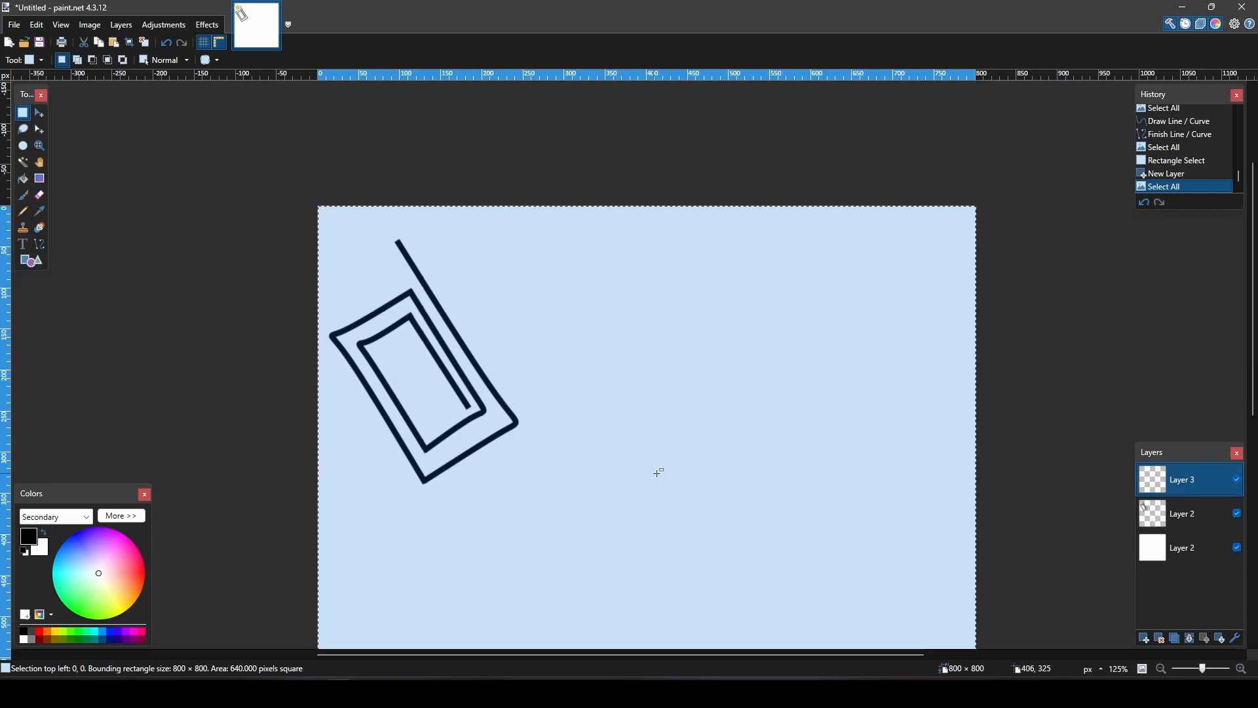
pyautogui.hotkey('ctrl', 'v')
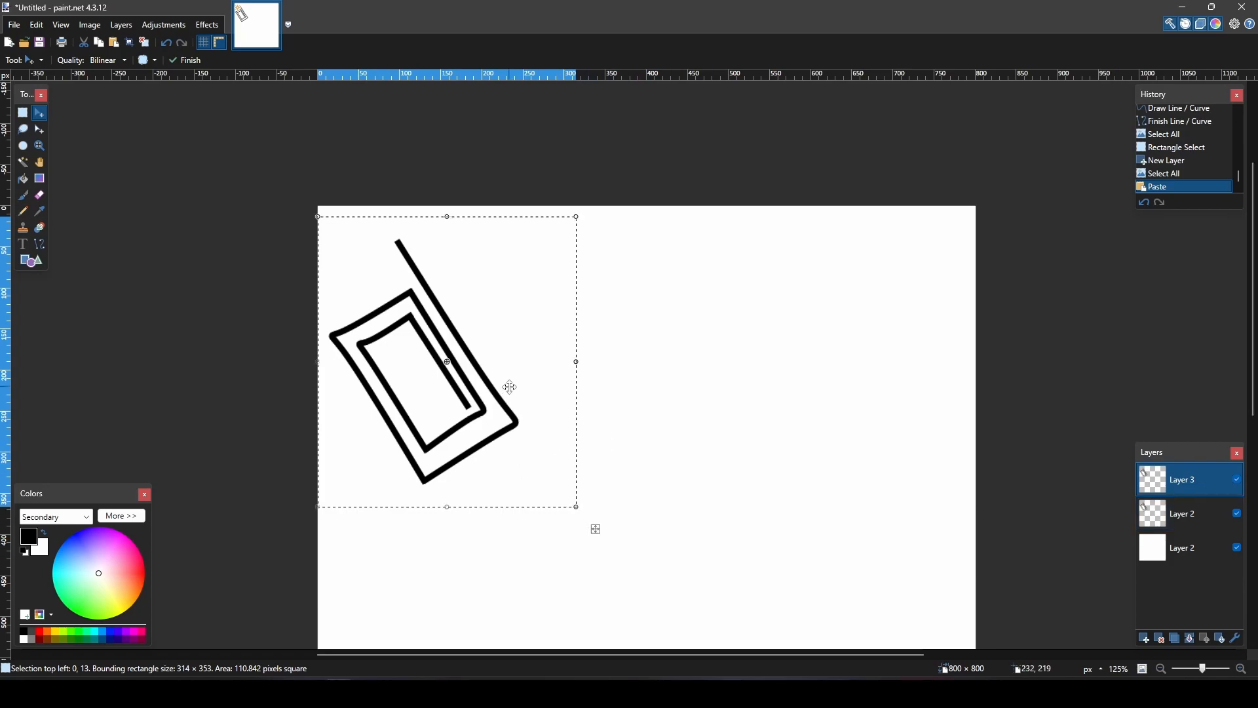
# Rotate the pasted spiral to about -118° and move it beside the original along the canvas's upper edge
pyautogui.moveTo(503, 384); pyautogui.dragTo(658, 379)
pyautogui.moveTo(743, 245)
pyautogui.mouseDown()
pyautogui.moveTo(754, 315)
pyautogui.moveTo(638, 446)
pyautogui.moveTo(600, 447)
pyautogui.mouseUp()
pyautogui.moveTo(625, 347); pyautogui.dragTo(583, 289)
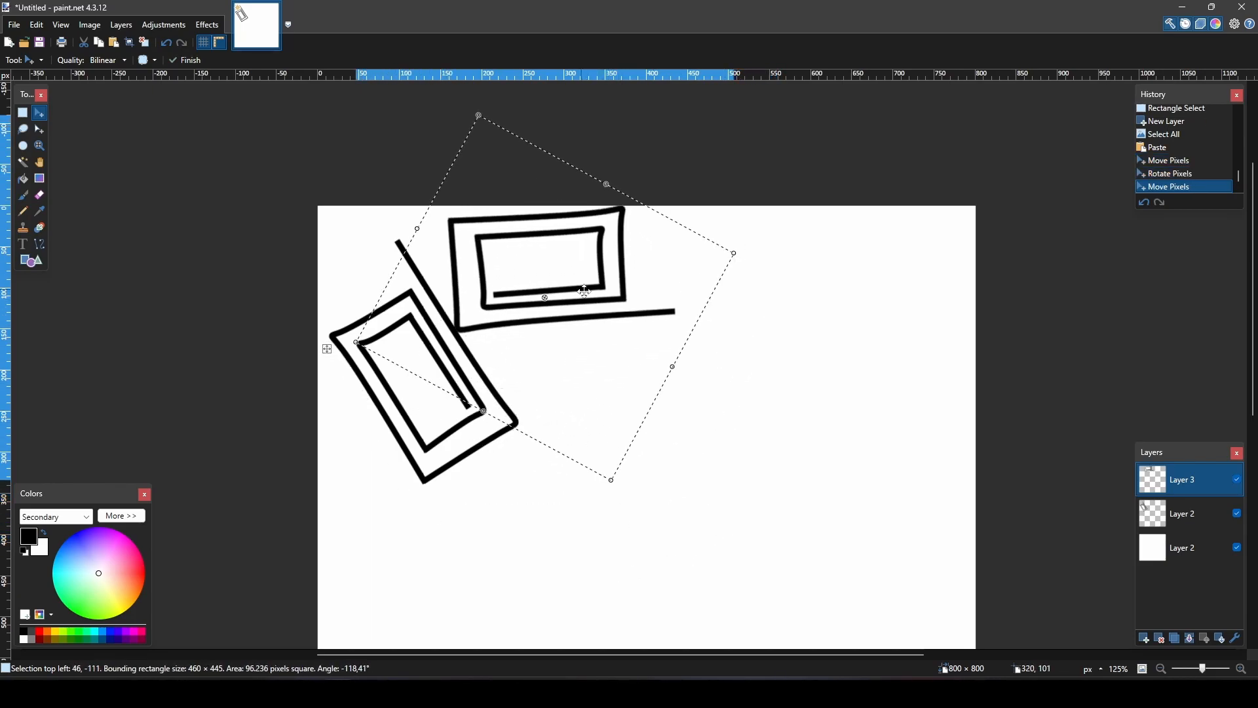
pyautogui.keyDown('ctrl'); pyautogui.scroll(-3, 663, 379); pyautogui.keyUp('ctrl')
pyautogui.hotkey('ctrl', 'a')
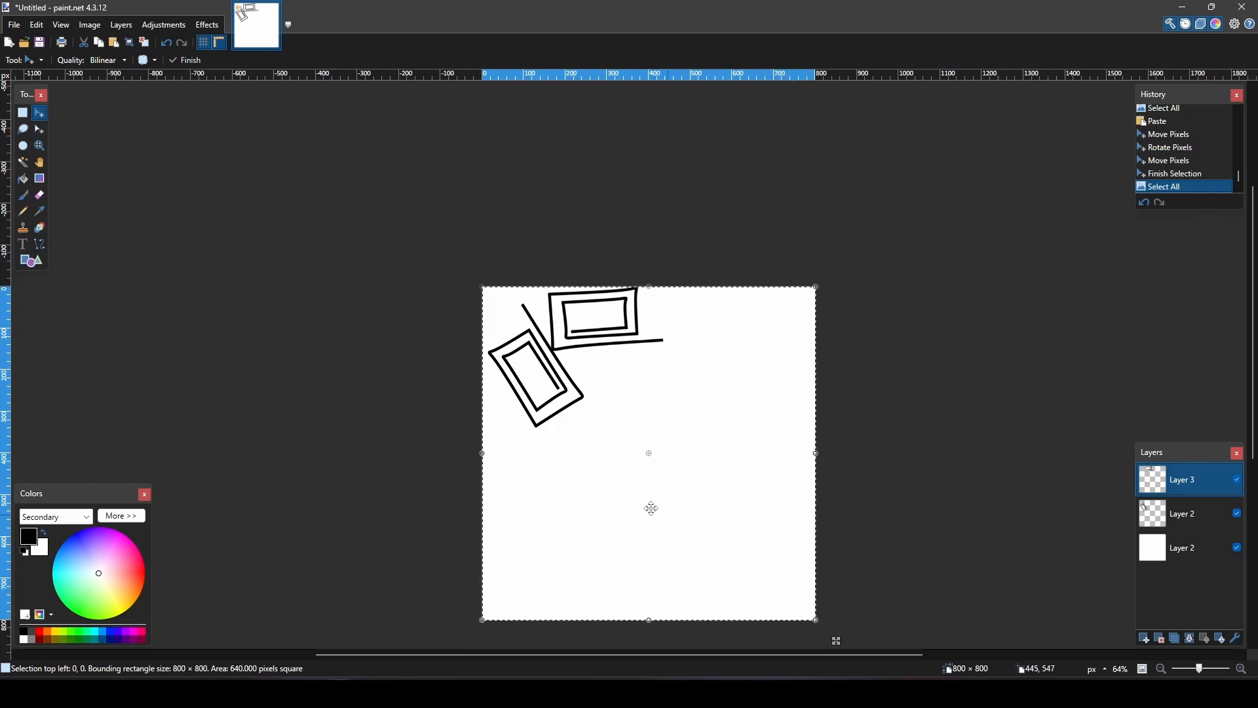
pyautogui.keyDown('ctrl'); pyautogui.scroll(3, 634, 387); pyautogui.keyUp('ctrl')
pyautogui.scroll(1, 523, 254)
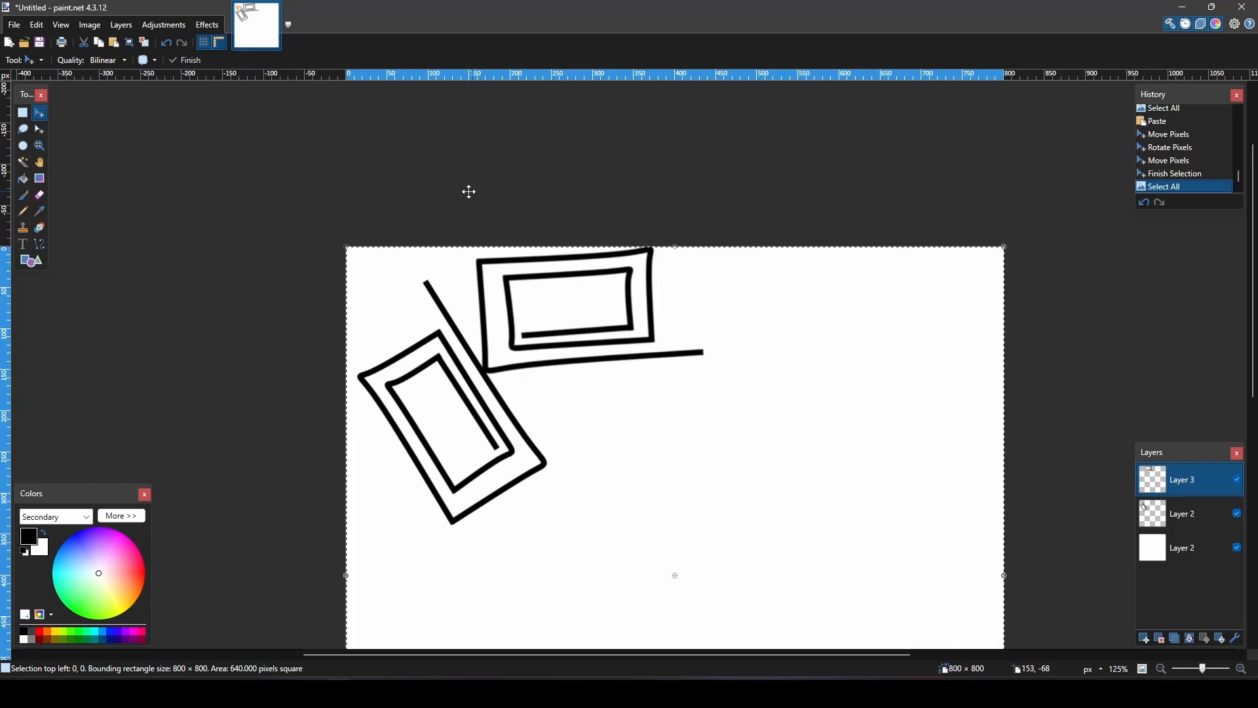
pyautogui.keyDown('ctrl'); pyautogui.scroll(-3, 695, 293); pyautogui.keyUp('ctrl')
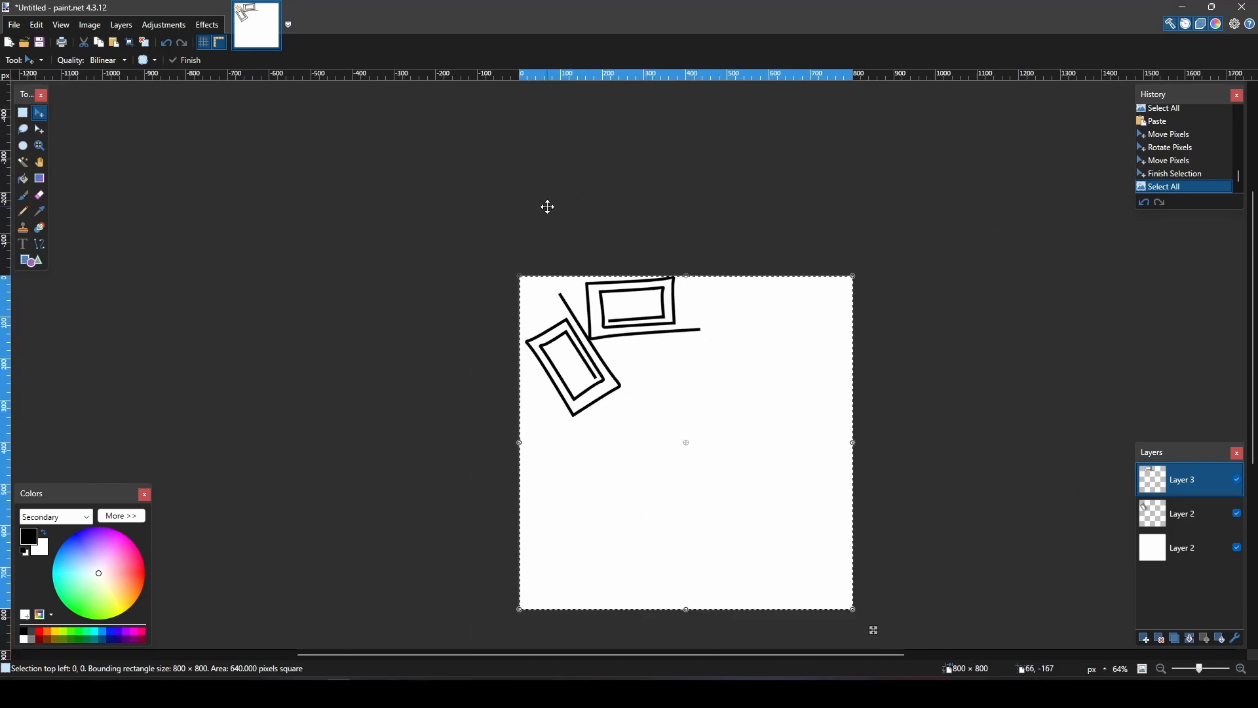
pyautogui.keyDown('ctrl'); pyautogui.scroll(5, 670, 365); pyautogui.keyUp('ctrl')
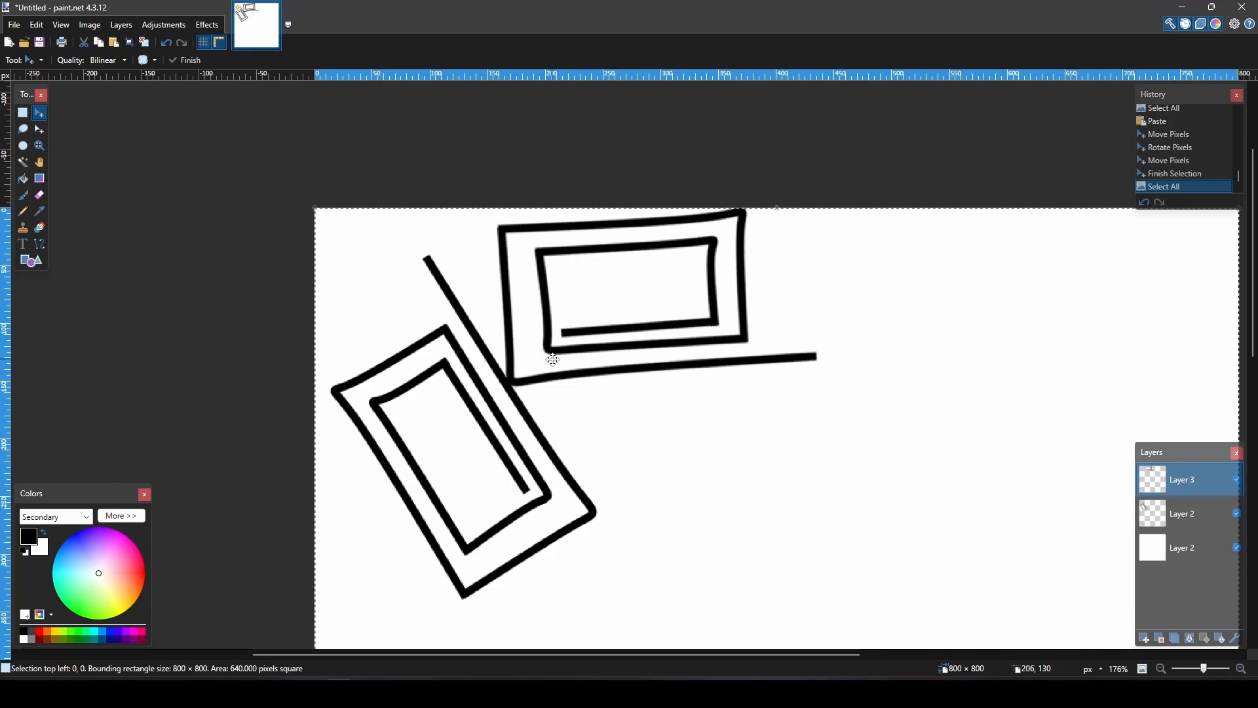
# Paste the copied spiral into a new layer, rotate it, and move it into the canvas's lower-left corner
pyautogui.keyDown('ctrl'); pyautogui.scroll(-3, 667, 388); pyautogui.keyUp('ctrl')
pyautogui.moveTo(786, 433); pyautogui.dragTo(704, 381, button='middle')
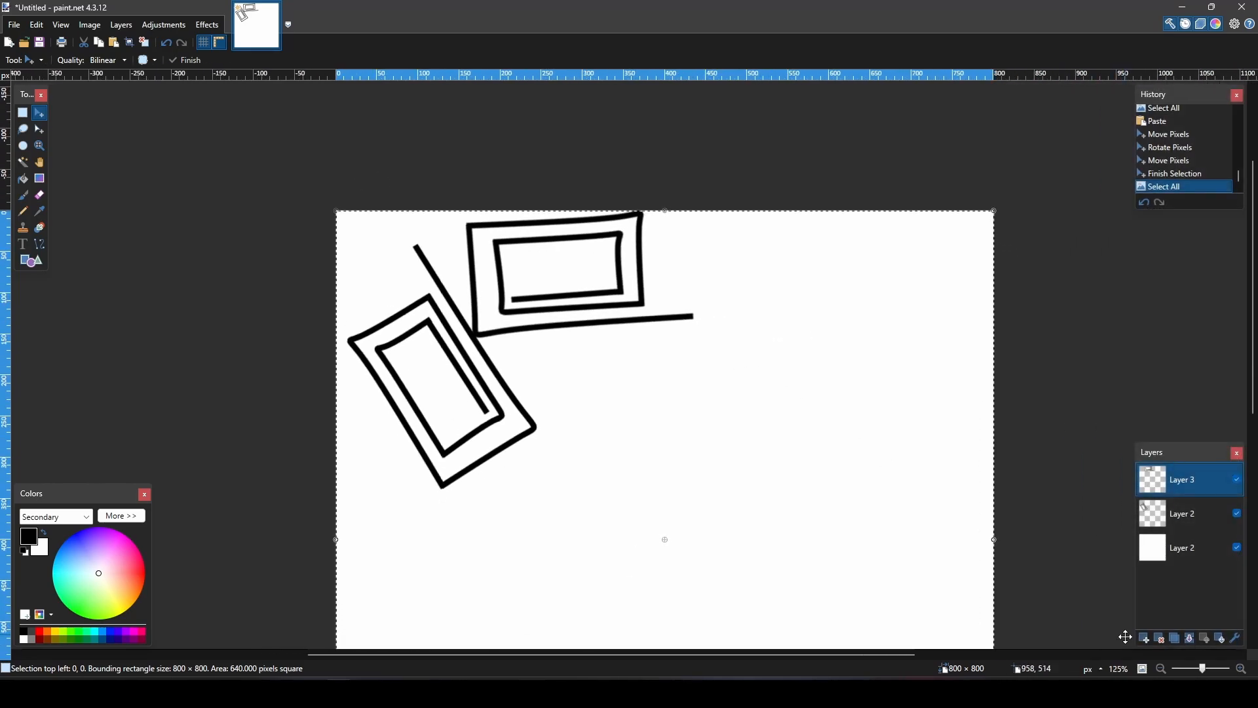
pyautogui.click(1145, 638)
pyautogui.hotkey('ctrl', 'v')
pyautogui.keyDown('ctrl'); pyautogui.scroll(-3, 654, 359); pyautogui.keyUp('ctrl')
pyautogui.moveTo(553, 365); pyautogui.dragTo(697, 421)
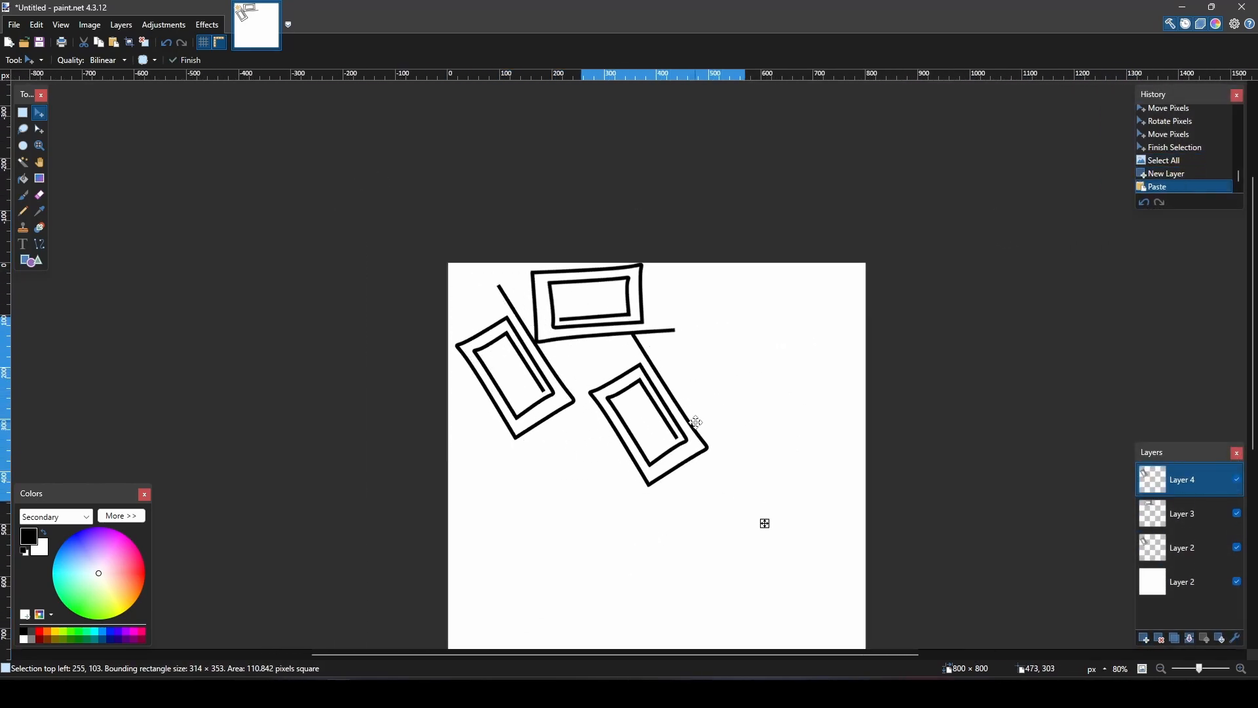
pyautogui.moveTo(773, 469)
pyautogui.mouseDown()
pyautogui.moveTo(647, 518)
pyautogui.moveTo(523, 401)
pyautogui.mouseUp()
pyautogui.scroll(-3, 819, 487)
pyautogui.moveTo(719, 278); pyautogui.dragTo(569, 492)
pyautogui.hotkey('ctrl', 'a')
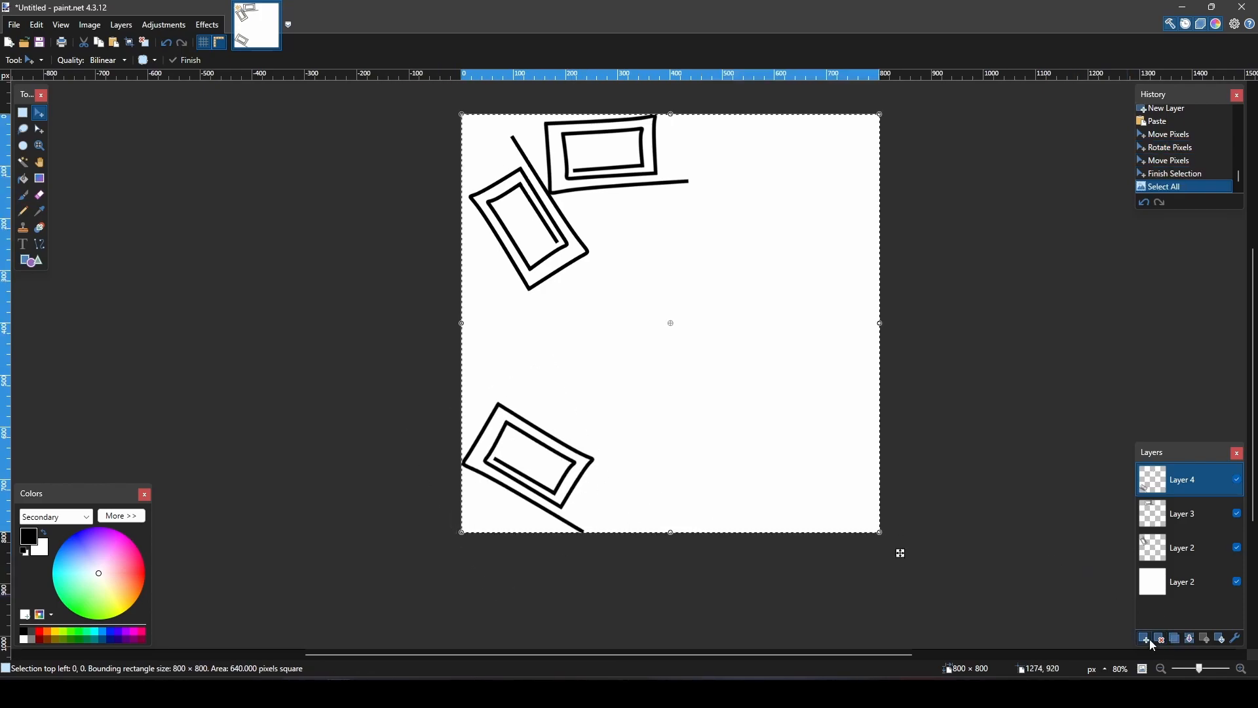
# Paste a spiral into another new layer, shrink it, tilt it slightly, and place it at the left edge above the lower-left spiral
pyautogui.click(1148, 639)
pyautogui.hotkey('ctrl', 'v')
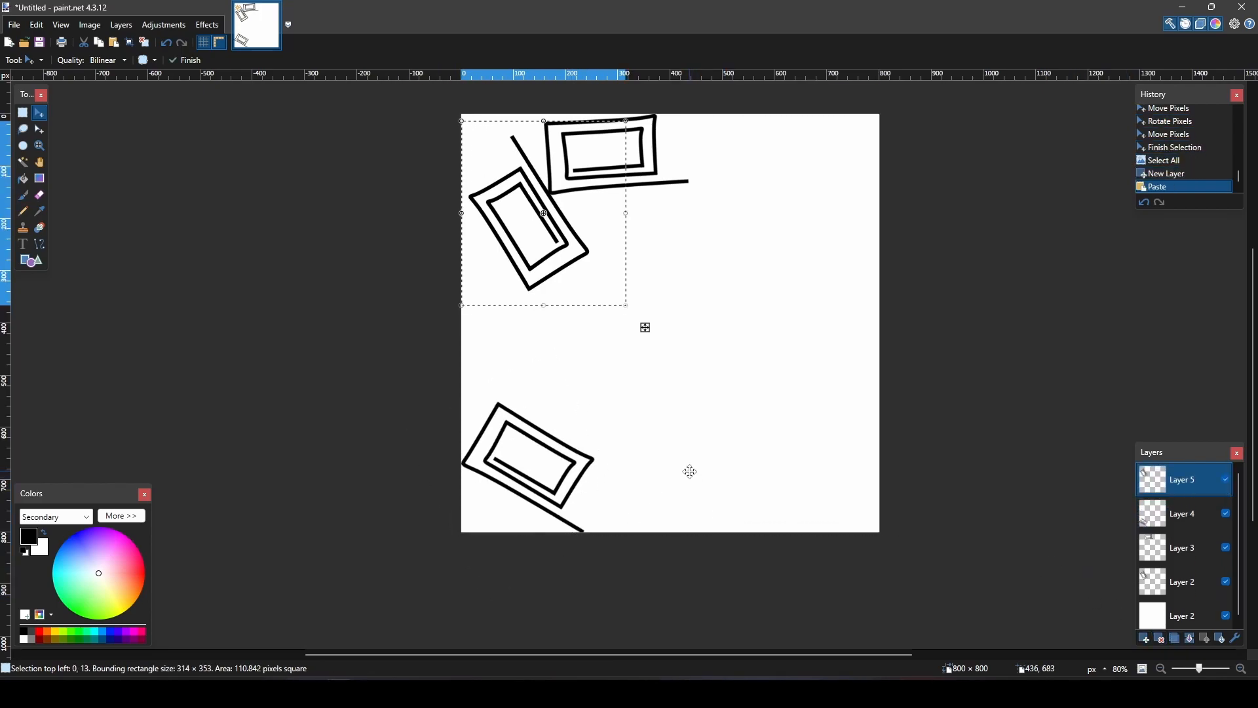
pyautogui.moveTo(585, 231); pyautogui.dragTo(645, 375)
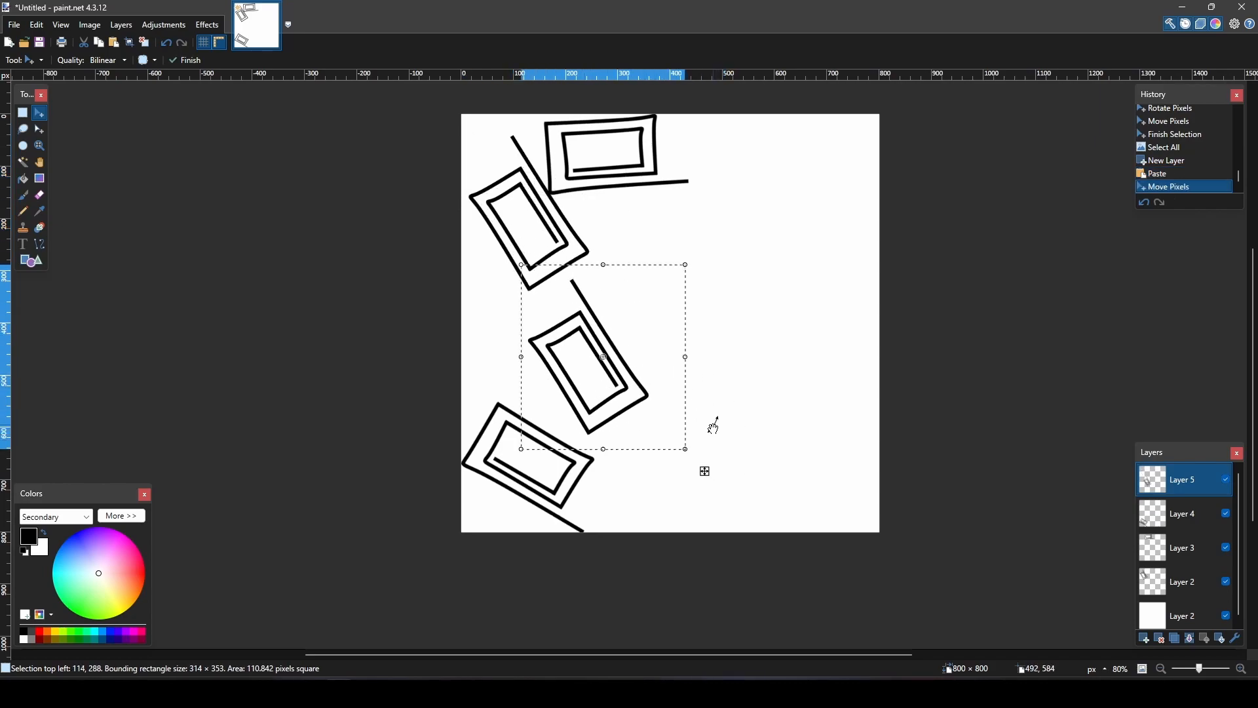
pyautogui.moveTo(687, 453); pyautogui.dragTo(631, 392)
pyautogui.moveTo(619, 355)
pyautogui.mouseDown()
pyautogui.moveTo(594, 375)
pyautogui.moveTo(558, 374)
pyautogui.moveTo(580, 392)
pyautogui.moveTo(571, 401)
pyautogui.mouseUp()
pyautogui.moveTo(529, 357)
pyautogui.mouseDown()
pyautogui.moveTo(523, 366)
pyautogui.moveTo(579, 371)
pyautogui.moveTo(529, 371)
pyautogui.mouseUp()
pyautogui.hotkey('ctrl', 'a')
pyautogui.moveTo(550, 360); pyautogui.dragTo(553, 408, button='middle')
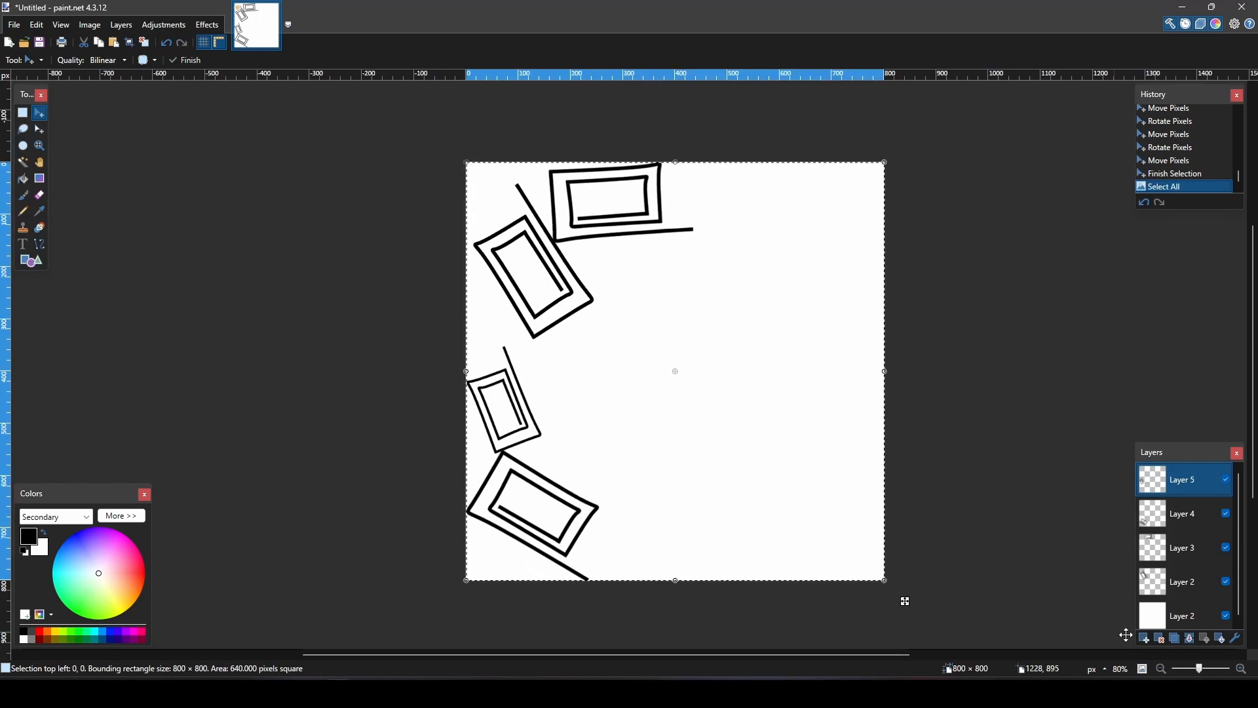
# Add a layer with another pasted spiral, rotate it, and place it directly below the spiral along the upper edge
pyautogui.click(1144, 639)
pyautogui.hotkey('ctrl', 'v')
pyautogui.moveTo(588, 334); pyautogui.dragTo(727, 421)
pyautogui.moveTo(775, 422)
pyautogui.mouseDown()
pyautogui.moveTo(708, 308)
pyautogui.moveTo(629, 322)
pyautogui.mouseUp()
pyautogui.moveTo(692, 304); pyautogui.dragTo(647, 270)
pyautogui.hotkey('ctrl', 'a')
# Add a layer with another pasted spiral and move it into the canvas's lower-right corner
pyautogui.click(1144, 639)
pyautogui.hotkey('ctrl', 'v')
pyautogui.moveTo(603, 307); pyautogui.dragTo(896, 551)
pyautogui.hotkey('ctrl', 'a')
# Paste a spiral into a new layer, shrink and rotate it, and place it just below the central spiral
pyautogui.keyDown('ctrl'); pyautogui.scroll(-7, 891, 525); pyautogui.keyUp('ctrl')
pyautogui.click(1144, 639)
pyautogui.hotkey('ctrl', 'v')
pyautogui.keyDown('ctrl'); pyautogui.scroll(6, 917, 488); pyautogui.keyUp('ctrl')
pyautogui.moveTo(603, 354); pyautogui.dragTo(710, 484)
pyautogui.moveTo(752, 544); pyautogui.dragTo(683, 465)
pyautogui.moveTo(666, 442)
pyautogui.mouseDown()
pyautogui.moveTo(678, 540)
pyautogui.moveTo(662, 472)
pyautogui.mouseUp()
pyautogui.moveTo(663, 514); pyautogui.dragTo(663, 427)
pyautogui.hotkey('ctrl', 'a')
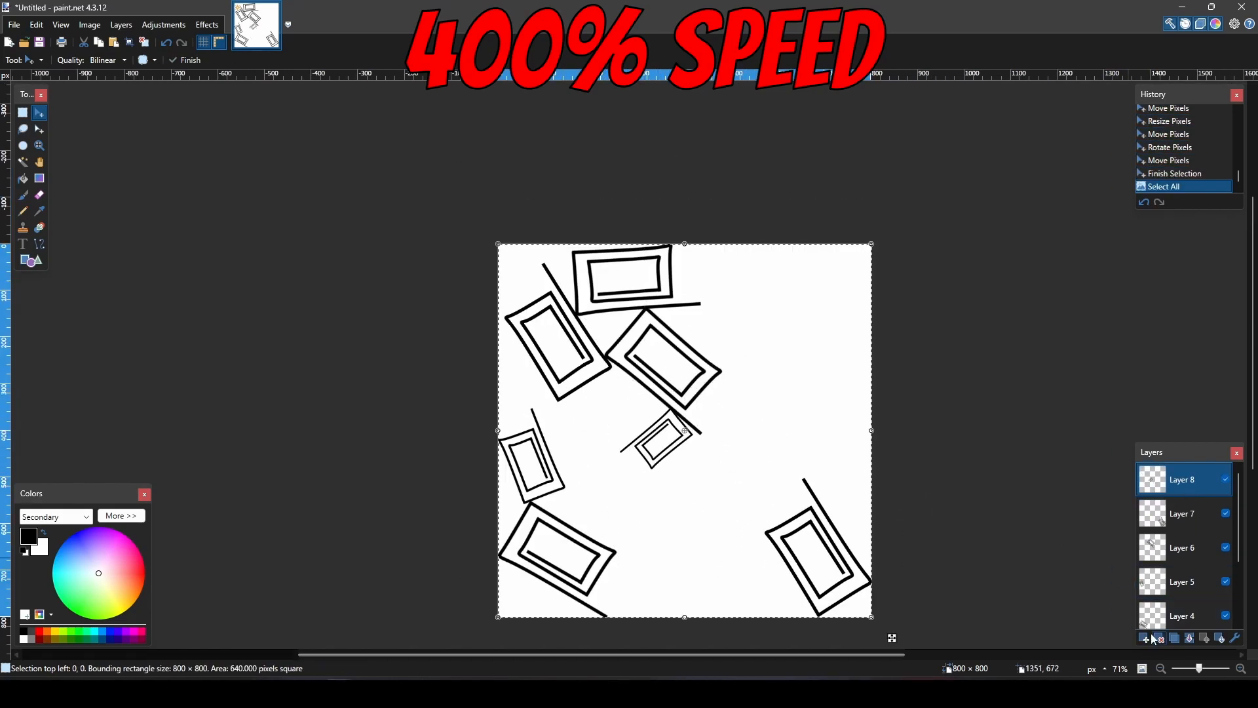
# Paste a spiral into a new layer, rotate and shrink it, and place it to the upper right of the central spiral
pyautogui.click(1144, 639)
pyautogui.hotkey('ctrl', 'v')
pyautogui.moveTo(616, 360); pyautogui.dragTo(818, 387)
pyautogui.moveTo(847, 441); pyautogui.dragTo(807, 391)
pyautogui.moveTo(796, 374)
pyautogui.mouseDown()
pyautogui.moveTo(806, 389)
pyautogui.moveTo(688, 383)
pyautogui.mouseUp()
pyautogui.moveTo(716, 348); pyautogui.dragTo(683, 340)
pyautogui.hotkey('ctrl', 'a')
# Add a layer with a full-size pasted spiral and place it in the canvas's upper-right corner
pyautogui.click(1145, 639)
pyautogui.hotkey('ctrl', 'v')
pyautogui.moveTo(595, 370)
pyautogui.mouseDown()
pyautogui.moveTo(849, 329)
pyautogui.moveTo(852, 356)
pyautogui.mouseUp()
pyautogui.moveTo(901, 237); pyautogui.dragTo(905, 235)
pyautogui.moveTo(754, 315); pyautogui.dragTo(752, 315)
pyautogui.hotkey('ctrl', 'a')
# Paste a spiral into a new layer, rotate it, and place it along the lower edge beside the lower-right spiral
pyautogui.click(1144, 639)
pyautogui.hotkey('ctrl', 'v')
pyautogui.moveTo(581, 373)
pyautogui.mouseDown()
pyautogui.moveTo(713, 566)
pyautogui.moveTo(763, 589)
pyautogui.moveTo(755, 584)
pyautogui.mouseUp()
pyautogui.moveTo(835, 645); pyautogui.dragTo(882, 542)
pyautogui.moveTo(790, 554); pyautogui.dragTo(774, 575)
pyautogui.hotkey('ctrl', 'a')
# Add a layer with an unrotated pasted spiral and place it between the left-edge spiral and the canvas centre
pyautogui.click(1144, 639)
pyautogui.hotkey('ctrl', 'v')
pyautogui.moveTo(613, 385)
pyautogui.mouseDown()
pyautogui.moveTo(632, 474)
pyautogui.moveTo(654, 498)
pyautogui.mouseUp()
pyautogui.hotkey('ctrl', 'a')
# Add a layer with another pasted spiral and fit it small and rotated beside the lower-right spiral
pyautogui.keyDown('ctrl'); pyautogui.scroll(-1, 736, 450); pyautogui.keyUp('ctrl')
pyautogui.click(1144, 637)
pyautogui.hotkey('ctrl', 'v')
pyautogui.moveTo(583, 364); pyautogui.dragTo(698, 450)
pyautogui.moveTo(770, 504)
pyautogui.mouseDown()
pyautogui.moveTo(648, 518)
pyautogui.moveTo(688, 457)
pyautogui.moveTo(700, 544)
pyautogui.mouseUp()
pyautogui.hotkey('ctrl', 'a')
# Paste a spiral into a new layer, shrink and rotate it, and fit it at the upper edge beside the upper-right spiral
pyautogui.keyDown('ctrl'); pyautogui.scroll(2, 767, 497); pyautogui.keyUp('ctrl')
pyautogui.click(1145, 639)
pyautogui.hotkey('ctrl', 'v')
pyautogui.moveTo(543, 361)
pyautogui.mouseDown()
pyautogui.moveTo(802, 417)
pyautogui.moveTo(787, 402)
pyautogui.mouseUp()
pyautogui.moveTo(806, 420)
pyautogui.mouseDown()
pyautogui.moveTo(777, 266)
pyautogui.moveTo(741, 226)
pyautogui.mouseUp()
pyautogui.moveTo(760, 246)
pyautogui.mouseDown()
pyautogui.moveTo(768, 263)
pyautogui.moveTo(734, 229)
pyautogui.mouseUp()
pyautogui.moveTo(748, 239)
pyautogui.mouseDown()
pyautogui.moveTo(752, 121)
pyautogui.moveTo(721, 102)
pyautogui.mouseUp()
pyautogui.moveTo(749, 205); pyautogui.dragTo(769, 206)
pyautogui.moveTo(742, 198)
pyautogui.mouseDown()
pyautogui.moveTo(728, 204)
pyautogui.moveTo(763, 210)
pyautogui.mouseUp()
pyautogui.moveTo(711, 231); pyautogui.dragTo(716, 236)
pyautogui.moveTo(671, 148); pyautogui.dragTo(668, 141)
pyautogui.hotkey('ctrl', 'a')
# Paste a large spiral into a new layer, rotate it, and place it at the right edge below the upper-right spiral
pyautogui.keyDown('ctrl'); pyautogui.scroll(-2, 758, 226); pyautogui.keyUp('ctrl')
pyautogui.keyDown('ctrl'); pyautogui.scroll(-3, 758, 226); pyautogui.keyUp('ctrl')
pyautogui.keyDown('ctrl'); pyautogui.scroll(5, 744, 308); pyautogui.keyUp('ctrl')
pyautogui.click(1144, 639)
pyautogui.hotkey('ctrl', 'v')
pyautogui.moveTo(610, 328); pyautogui.dragTo(826, 337)
pyautogui.moveTo(844, 342); pyautogui.dragTo(716, 267, button='right')
pyautogui.moveTo(767, 275); pyautogui.dragTo(776, 313)
pyautogui.moveTo(833, 284); pyautogui.dragTo(794, 288, button='right')
pyautogui.moveTo(792, 299); pyautogui.dragTo(800, 285)
pyautogui.hotkey('ctrl', 'a')
# Paste a spiral into a new layer, shrink and rotate it, and fit it to the lower right of the small central spiral
pyautogui.click(1144, 638)
pyautogui.hotkey('ctrl', 'v')
pyautogui.moveTo(648, 314); pyautogui.dragTo(696, 323)
pyautogui.moveTo(757, 437); pyautogui.dragTo(741, 406)
pyautogui.moveTo(688, 353); pyautogui.dragTo(651, 458)
pyautogui.moveTo(703, 377); pyautogui.dragTo(684, 378)
pyautogui.moveTo(667, 438); pyautogui.dragTo(740, 344)
pyautogui.moveTo(741, 344); pyautogui.dragTo(718, 321, button='right')
pyautogui.moveTo(717, 321); pyautogui.dragTo(711, 308)
pyautogui.hotkey('ctrl', 'a')
# Paste a spiral into a new layer, rotate it to about 74°, shrink it, and fit it just above the left-edge spiral's right side
pyautogui.click(1144, 638)
pyautogui.hotkey('ctrl', 'v')
pyautogui.moveTo(711, 429)
pyautogui.mouseDown()
pyautogui.moveTo(573, 265)
pyautogui.moveTo(646, 307)
pyautogui.mouseUp()
pyautogui.moveTo(646, 307); pyautogui.dragTo(648, 262, button='right')
pyautogui.moveTo(679, 255); pyautogui.dragTo(658, 260)
pyautogui.moveTo(626, 288); pyautogui.dragTo(651, 254)
pyautogui.moveTo(650, 254); pyautogui.dragTo(644, 255)
pyautogui.moveTo(623, 280); pyautogui.dragTo(573, 297)
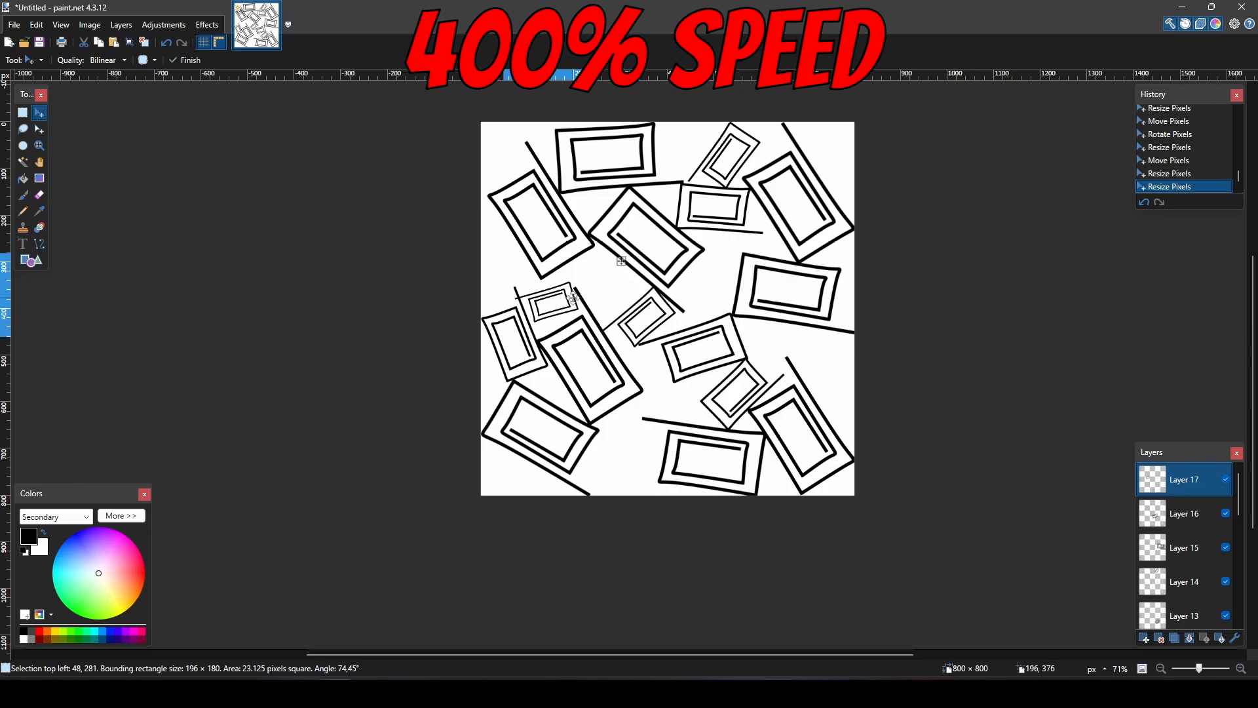
pyautogui.hotkey('ctrl', 'a')
# Paste a spiral into a new layer, shrink and rotate it, and fit it into the gap in the upper-right corner
pyautogui.keyDown('ctrl'); pyautogui.scroll(-1, 787, 536); pyautogui.keyUp('ctrl')
pyautogui.click(1144, 639)
pyautogui.hotkey('ctrl', 'v')
pyautogui.keyDown('ctrl'); pyautogui.scroll(3, 555, 322); pyautogui.keyUp('ctrl')
pyautogui.moveTo(608, 376); pyautogui.dragTo(500, 248)
pyautogui.moveTo(501, 222); pyautogui.dragTo(448, 250, button='right')
pyautogui.moveTo(467, 211)
pyautogui.mouseDown()
pyautogui.moveTo(550, 191)
pyautogui.moveTo(950, 196)
pyautogui.moveTo(934, 201)
pyautogui.mouseUp()
pyautogui.hotkey('ctrl', 'a')
# Paste a spiral into a new layer, shrink and rotate it, and fit it beside the small spiral near the canvas centre
pyautogui.keyDown('ctrl'); pyautogui.scroll(-4, 937, 223); pyautogui.keyUp('ctrl')
pyautogui.click(1144, 638)
pyautogui.hotkey('ctrl', 'v')
pyautogui.keyDown('ctrl'); pyautogui.scroll(3, 850, 328); pyautogui.keyUp('ctrl')
pyautogui.moveTo(731, 197); pyautogui.dragTo(770, 244)
pyautogui.moveTo(770, 245); pyautogui.dragTo(618, 247, button='right')
pyautogui.moveTo(747, 146); pyautogui.dragTo(706, 299)
pyautogui.moveTo(723, 347); pyautogui.dragTo(716, 254)
pyautogui.moveTo(695, 200); pyautogui.dragTo(693, 209)
pyautogui.moveTo(703, 268)
pyautogui.mouseDown()
pyautogui.moveTo(784, 275)
pyautogui.moveTo(709, 291)
pyautogui.mouseUp()
pyautogui.hotkey('ctrl', 'a')
# Paste a spiral into a new layer, shrink and rotate it, and fit it at the left edge below the upper-left spiral
pyautogui.keyDown('ctrl'); pyautogui.scroll(-4, 833, 290); pyautogui.keyUp('ctrl')
pyautogui.click(1144, 638)
pyautogui.hotkey('ctrl', 'v')
pyautogui.keyDown('ctrl'); pyautogui.scroll(3, 722, 274); pyautogui.keyUp('ctrl')
pyautogui.moveTo(726, 268); pyautogui.dragTo(722, 284, button='right')
pyautogui.moveTo(710, 266); pyautogui.dragTo(712, 268)
pyautogui.moveTo(693, 270); pyautogui.dragTo(695, 279)
pyautogui.hotkey('ctrl', 'a')
pyautogui.hotkey('ctrl', 'a')
pyautogui.moveTo(1077, 543); pyautogui.dragTo(983, 592, button='middle')
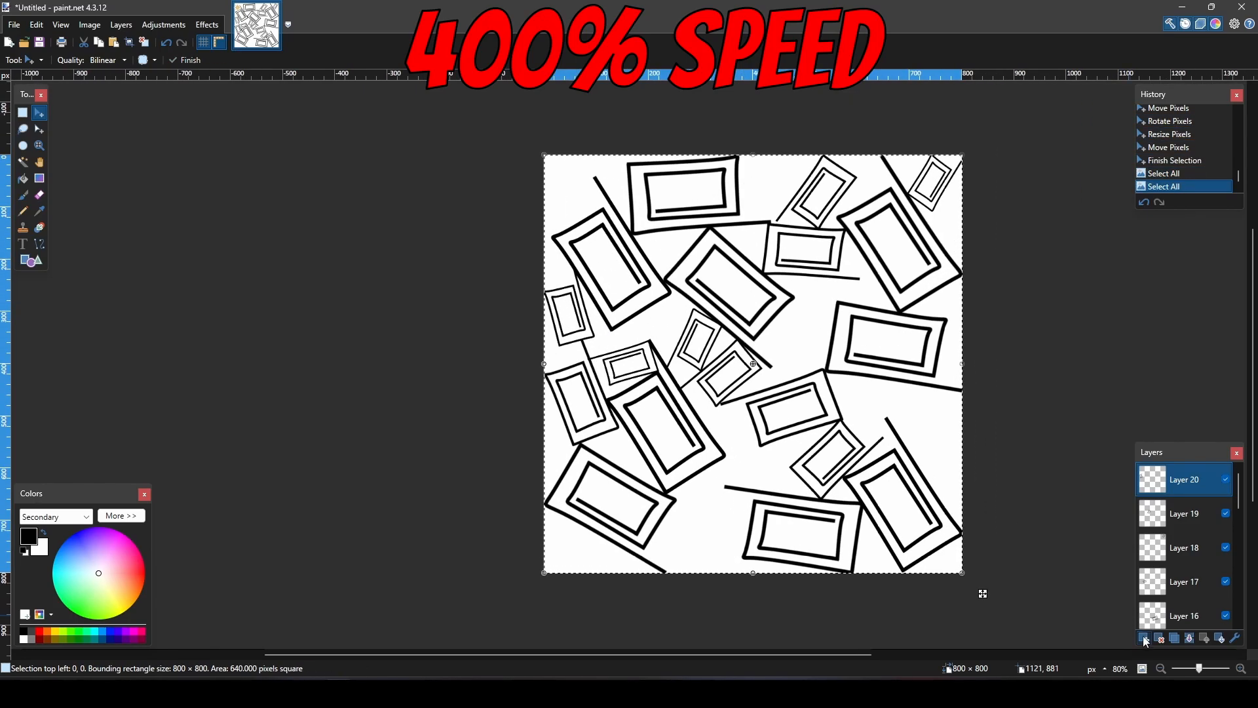
# Add a layer with another pasted spiral, rotate and shrink it, and fit it between the central spiral and the right-edge spiral
pyautogui.click(1144, 638)
pyautogui.hotkey('ctrl', 'v')
pyautogui.moveTo(623, 263); pyautogui.dragTo(849, 422)
pyautogui.moveTo(844, 426); pyautogui.dragTo(904, 402, button='right')
pyautogui.moveTo(908, 294); pyautogui.dragTo(841, 395)
pyautogui.moveTo(827, 483); pyautogui.dragTo(806, 348)
pyautogui.moveTo(729, 300); pyautogui.dragTo(791, 439)
pyautogui.hotkey('ctrl', 'a')
# Paste a spiral into a new layer, rotate and shrink it, and fit it at the bottom edge between the two large lower spirals
pyautogui.keyDown('ctrl'); pyautogui.scroll(-3, 871, 342); pyautogui.keyUp('ctrl')
pyautogui.hotkey('ctrl', 'shift', 'v')
pyautogui.moveTo(806, 422); pyautogui.dragTo(788, 455, button='right')
pyautogui.moveTo(858, 425); pyautogui.dragTo(797, 436)
pyautogui.keyDown('ctrl'); pyautogui.scroll(2, 797, 438); pyautogui.keyUp('ctrl')
pyautogui.moveTo(798, 438)
pyautogui.mouseDown()
pyautogui.moveTo(819, 462)
pyautogui.moveTo(828, 452)
pyautogui.mouseUp()
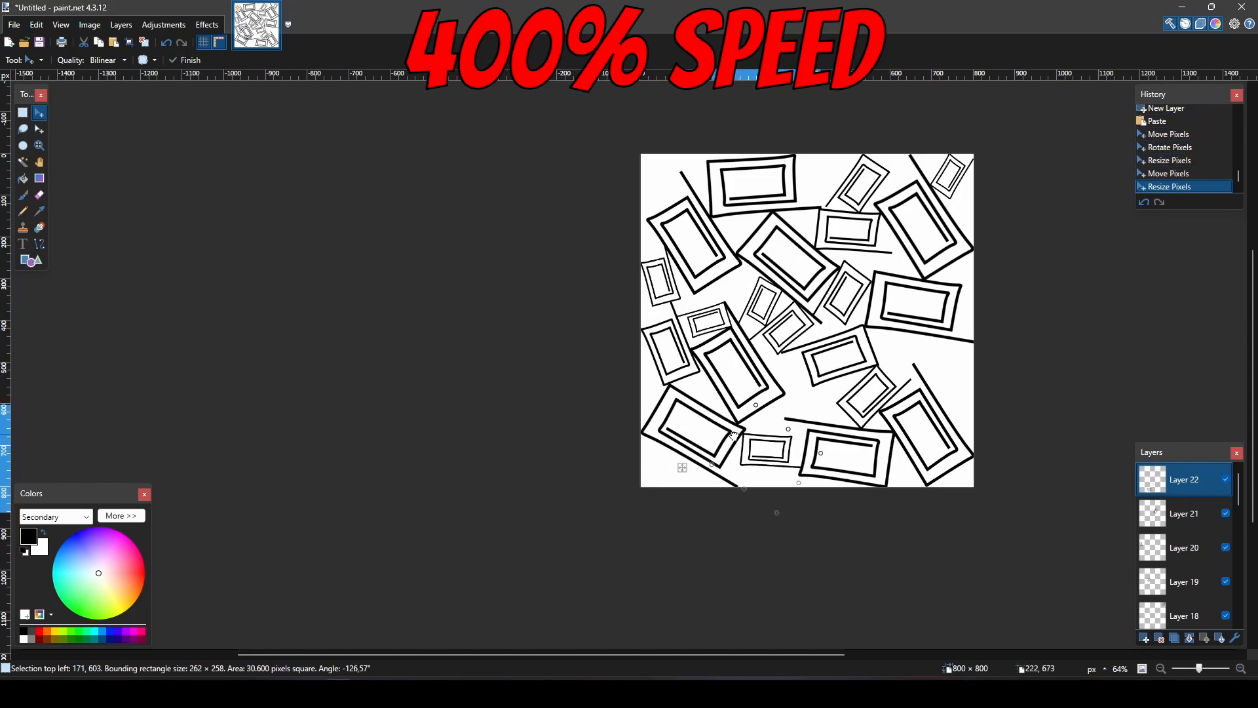
pyautogui.moveTo(746, 486); pyautogui.dragTo(744, 490)
pyautogui.hotkey('ctrl', 'a')
# Paste a spiral into a new layer, shrink and rotate it, and fit it at the right edge above the lower-right spiral
pyautogui.keyDown('ctrl'); pyautogui.scroll(-3, 848, 398); pyautogui.keyUp('ctrl')
pyautogui.hotkey('ctrl', 'a')
pyautogui.hotkey('ctrl', 'shift', 'v')
pyautogui.keyDown('ctrl'); pyautogui.scroll(4, 798, 377); pyautogui.keyUp('ctrl')
pyautogui.moveTo(793, 289)
pyautogui.mouseDown()
pyautogui.moveTo(1016, 408)
pyautogui.moveTo(973, 466)
pyautogui.mouseUp()
pyautogui.moveTo(937, 469); pyautogui.dragTo(966, 390)
pyautogui.moveTo(983, 354); pyautogui.dragTo(1042, 434)
pyautogui.moveTo(1081, 320); pyautogui.dragTo(1069, 329)
pyautogui.moveTo(1000, 424); pyautogui.dragTo(1015, 419)
pyautogui.hotkey('ctrl', 'a')
pyautogui.hotkey('ctrl', 'a')
# Paste a spiral into a new layer, rotate and shrink it, and fit it directly below the wide spiral on the right side
pyautogui.keyDown('ctrl'); pyautogui.scroll(-4, 1051, 410); pyautogui.keyUp('ctrl')
pyautogui.click(1144, 638)
pyautogui.hotkey('ctrl', 'v')
pyautogui.moveTo(903, 322); pyautogui.dragTo(1000, 381)
pyautogui.moveTo(1063, 423)
pyautogui.mouseDown()
pyautogui.moveTo(1060, 335)
pyautogui.moveTo(1055, 346)
pyautogui.mouseUp()
pyautogui.moveTo(1057, 358)
pyautogui.mouseDown()
pyautogui.moveTo(1055, 387)
pyautogui.moveTo(979, 452)
pyautogui.mouseUp()
pyautogui.keyDown('ctrl'); pyautogui.scroll(3, 998, 437); pyautogui.keyUp('ctrl')
pyautogui.moveTo(1107, 386)
pyautogui.mouseDown()
pyautogui.moveTo(1019, 381)
pyautogui.moveTo(1106, 357)
pyautogui.moveTo(1068, 379)
pyautogui.mouseUp()
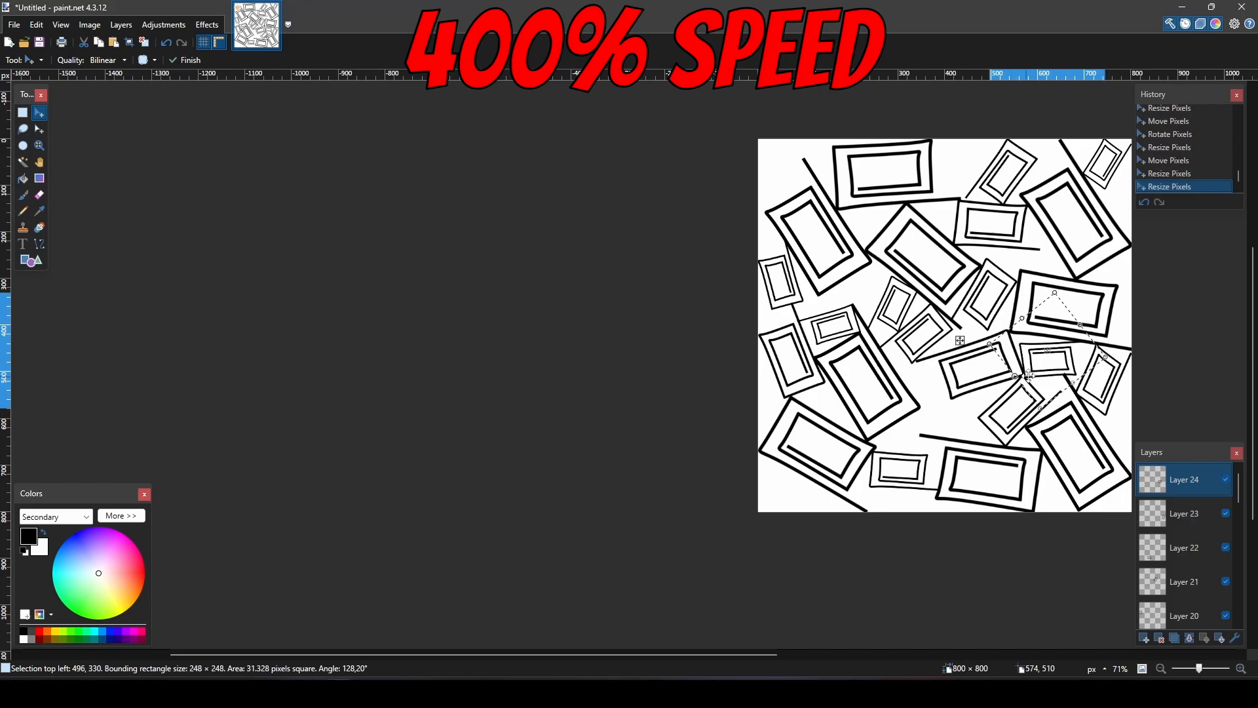
pyautogui.hotkey('ctrl', 'a')
pyautogui.hotkey('ctrl', 'a')
pyautogui.keyDown('ctrl'); pyautogui.scroll(-4, 1128, 396); pyautogui.keyUp('ctrl')
# Paste a spiral into a new layer, shrink and rotate it upright, and fit it in the gap below the canvas centre
pyautogui.moveTo(1088, 383); pyautogui.dragTo(819, 397, button='middle')
pyautogui.keyDown('ctrl'); pyautogui.scroll(4, 814, 396); pyautogui.keyUp('ctrl')
pyautogui.click(1144, 637)
pyautogui.hotkey('ctrl', 'v')
pyautogui.moveTo(636, 282); pyautogui.dragTo(723, 417)
pyautogui.moveTo(795, 456); pyautogui.dragTo(662, 314)
pyautogui.moveTo(751, 331); pyautogui.dragTo(720, 384)
pyautogui.moveTo(658, 346); pyautogui.dragTo(701, 392)
pyautogui.moveTo(731, 510)
pyautogui.mouseDown()
pyautogui.moveTo(720, 489)
pyautogui.moveTo(762, 466)
pyautogui.moveTo(730, 422)
pyautogui.moveTo(760, 438)
pyautogui.mouseUp()
pyautogui.keyDown('ctrl'); pyautogui.scroll(4, 713, 480); pyautogui.keyUp('ctrl')
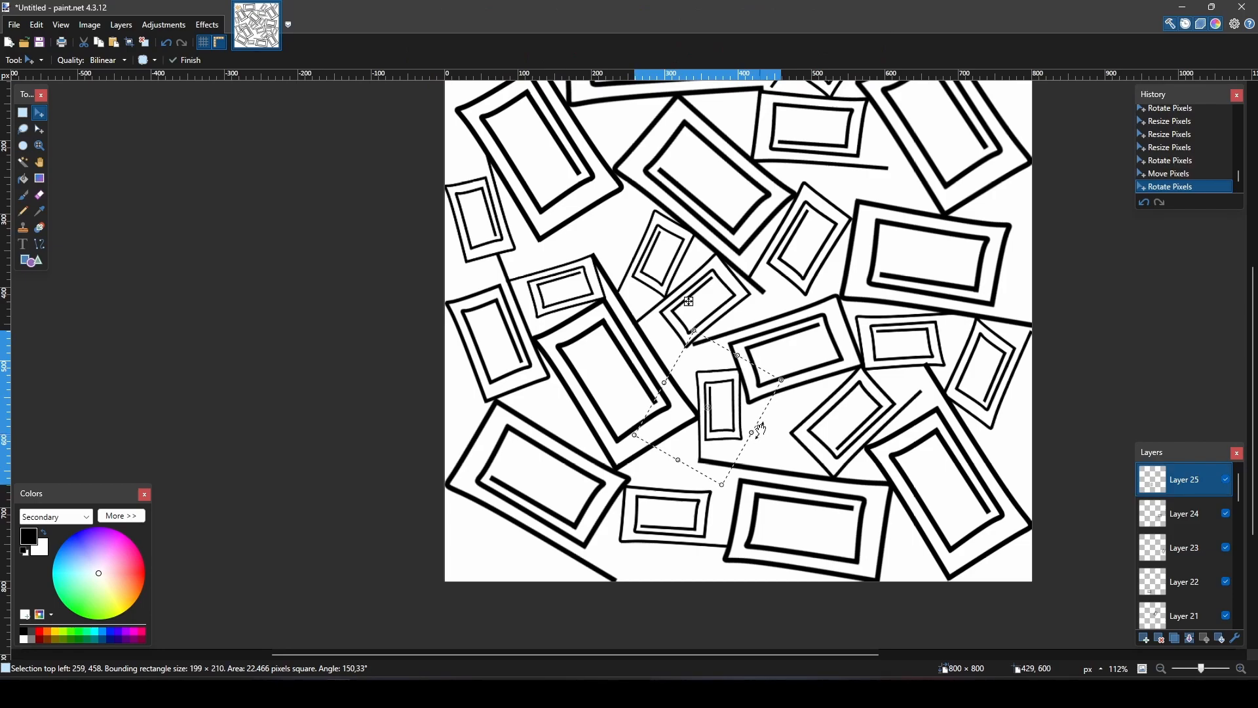
pyautogui.hotkey('ctrl', 'a')
# Merge all the spiral layers down into one layer, keeping the white background layer separate
pyautogui.keyDown('ctrl'); pyautogui.scroll(-4, 911, 504); pyautogui.keyUp('ctrl')
pyautogui.moveTo(890, 487); pyautogui.dragTo(848, 488, button='middle')
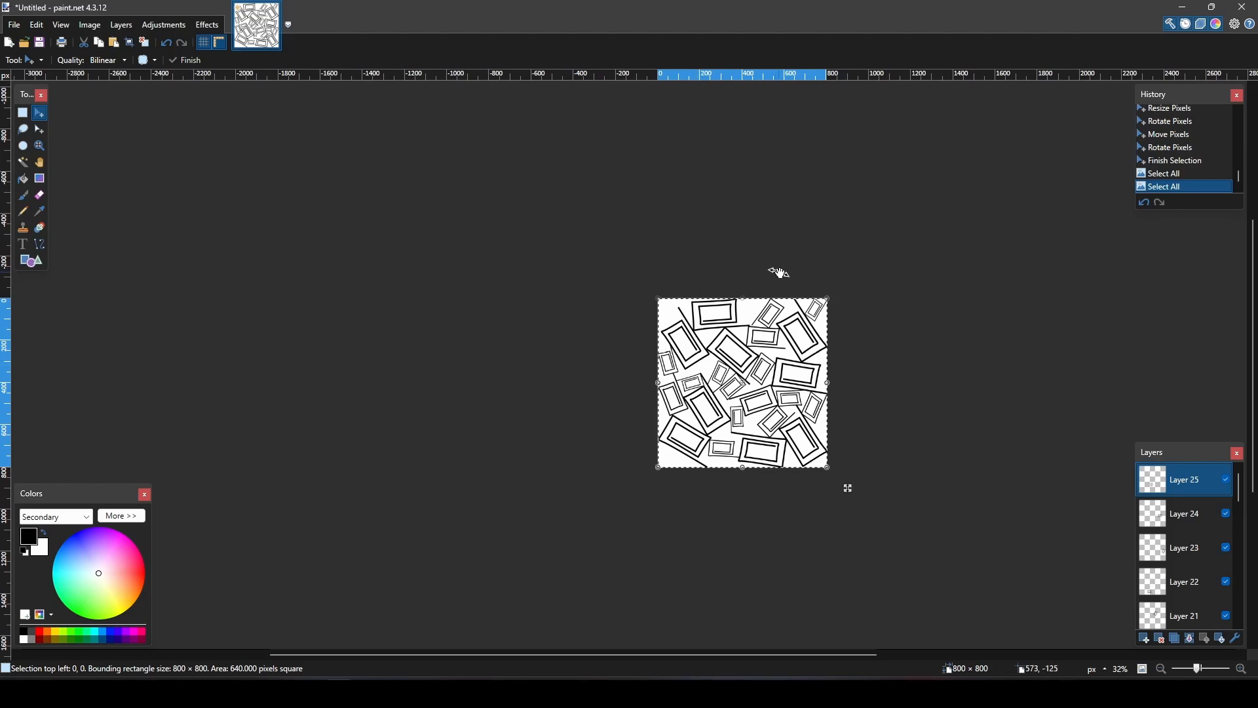
pyautogui.keyDown('ctrl'); pyautogui.scroll(2, 817, 388); pyautogui.keyUp('ctrl')
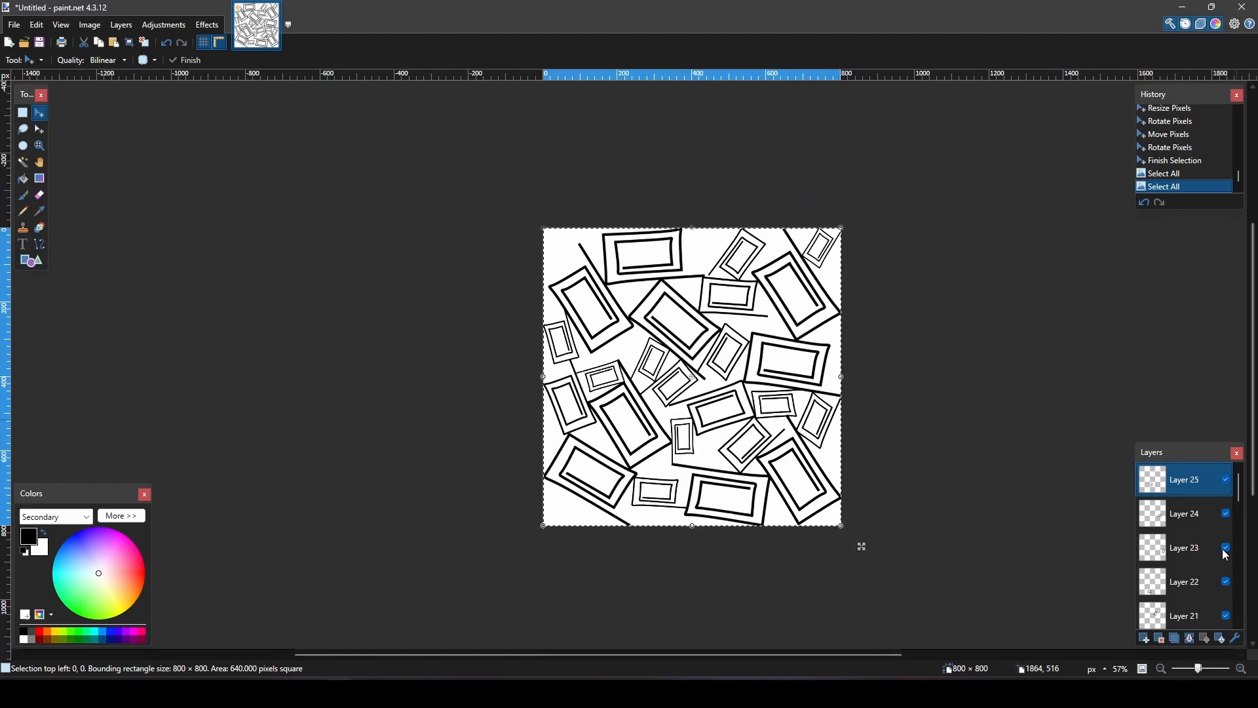
pyautogui.click(1190, 639)
pyautogui.click(1190, 639)
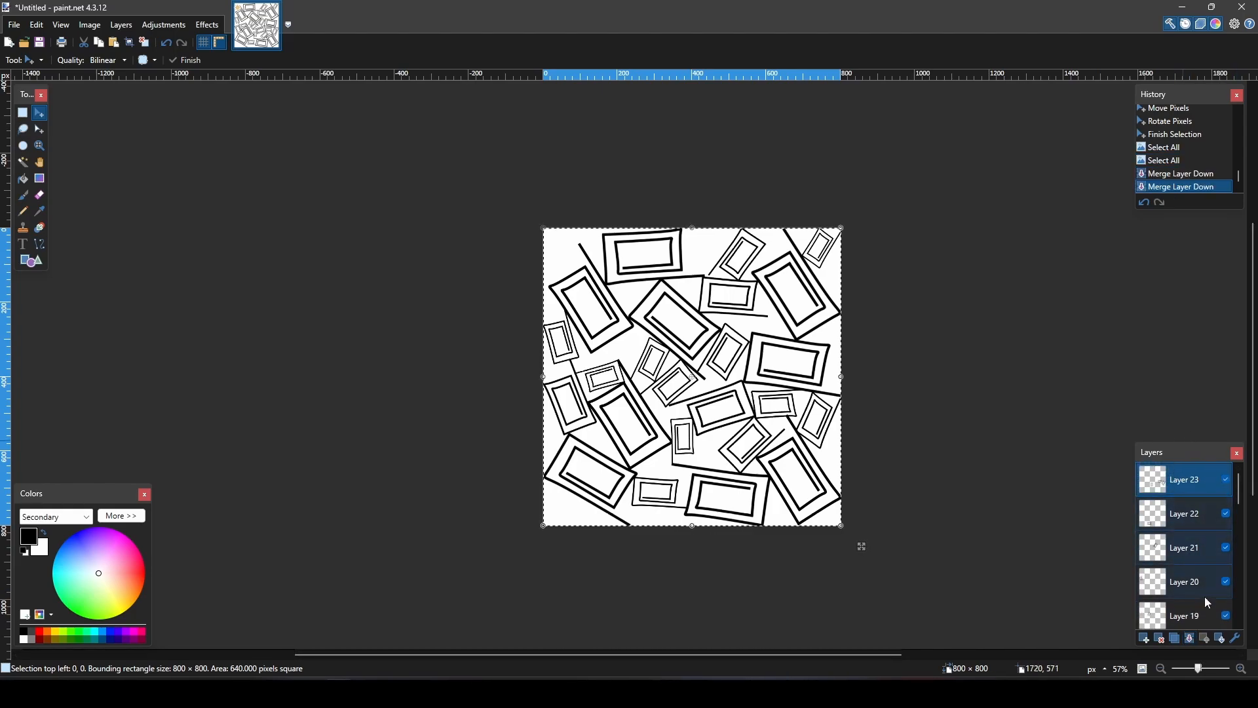
pyautogui.click(1193, 640)
pyautogui.click(1193, 641)
pyautogui.click(1193, 640)
pyautogui.click(1193, 640)
pyautogui.click(1193, 640)
pyautogui.click(1192, 640)
pyautogui.click(1192, 640)
pyautogui.click(1193, 640)
pyautogui.click(1192, 640)
pyautogui.click(1193, 640)
pyautogui.click(1193, 640)
pyautogui.click(1193, 640)
pyautogui.click(1193, 640)
pyautogui.click(1192, 641)
pyautogui.click(1193, 640)
pyautogui.click(1193, 640)
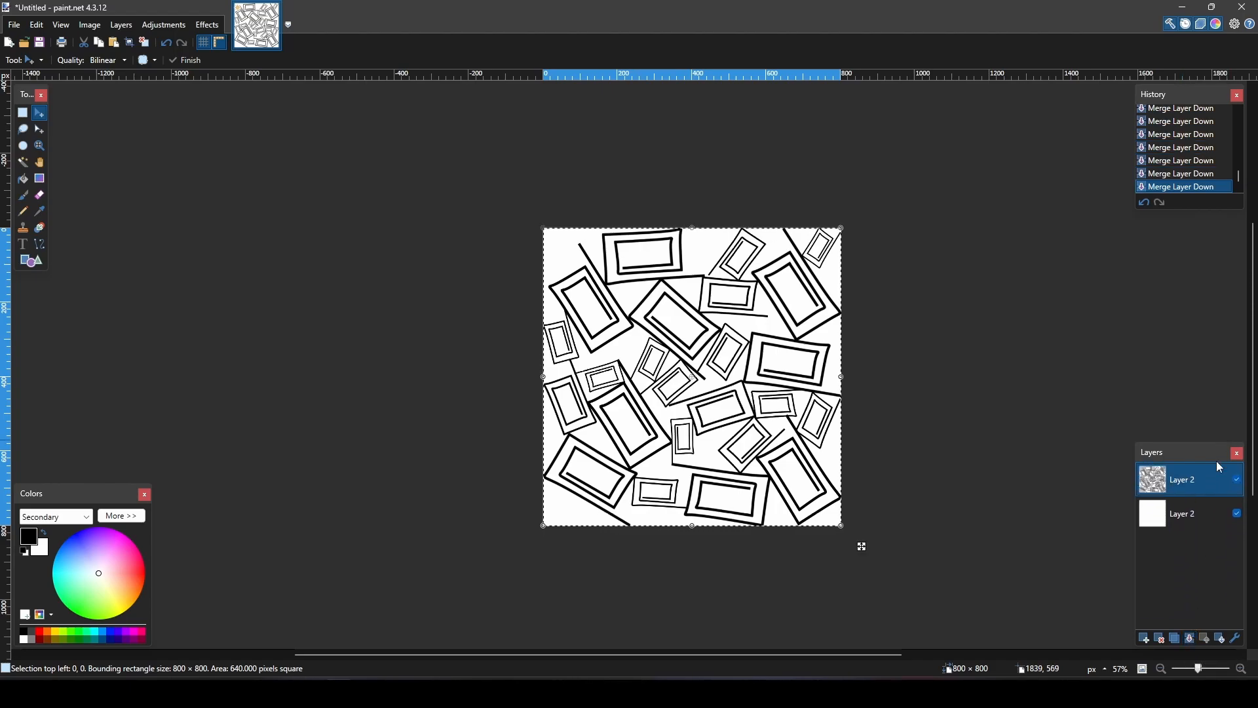
# Delete the white background layer so the spirals sit on transparency, and select the entire canvas
pyautogui.click(1161, 637)
pyautogui.hotkey('ctrl', 'a')
pyautogui.keyDown('ctrl'); pyautogui.scroll(-7, 840, 320); pyautogui.keyUp('ctrl')
pyautogui.moveTo(901, 346); pyautogui.dragTo(845, 362, button='middle')
pyautogui.keyDown('ctrl'); pyautogui.scroll(8, 750, 353); pyautogui.keyUp('ctrl')
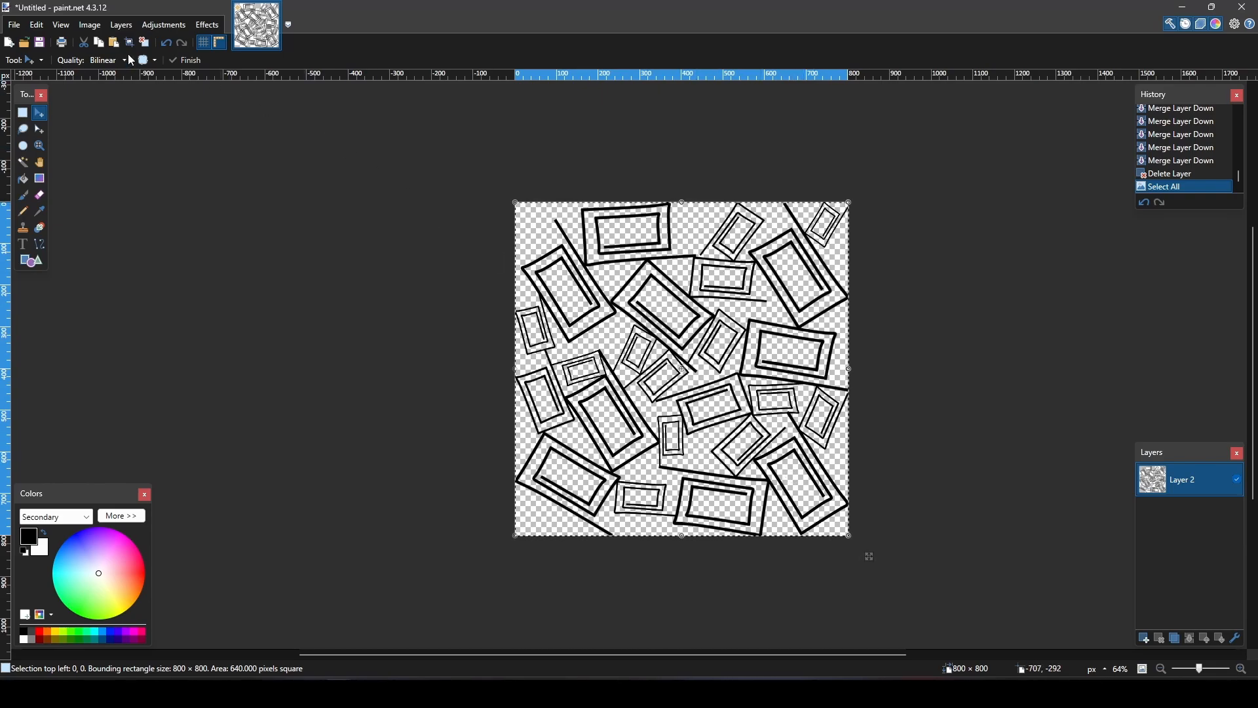
# Save the transparent spiral pattern as a new image file in the project folder, accepting the save settings
pyautogui.click(14, 25)
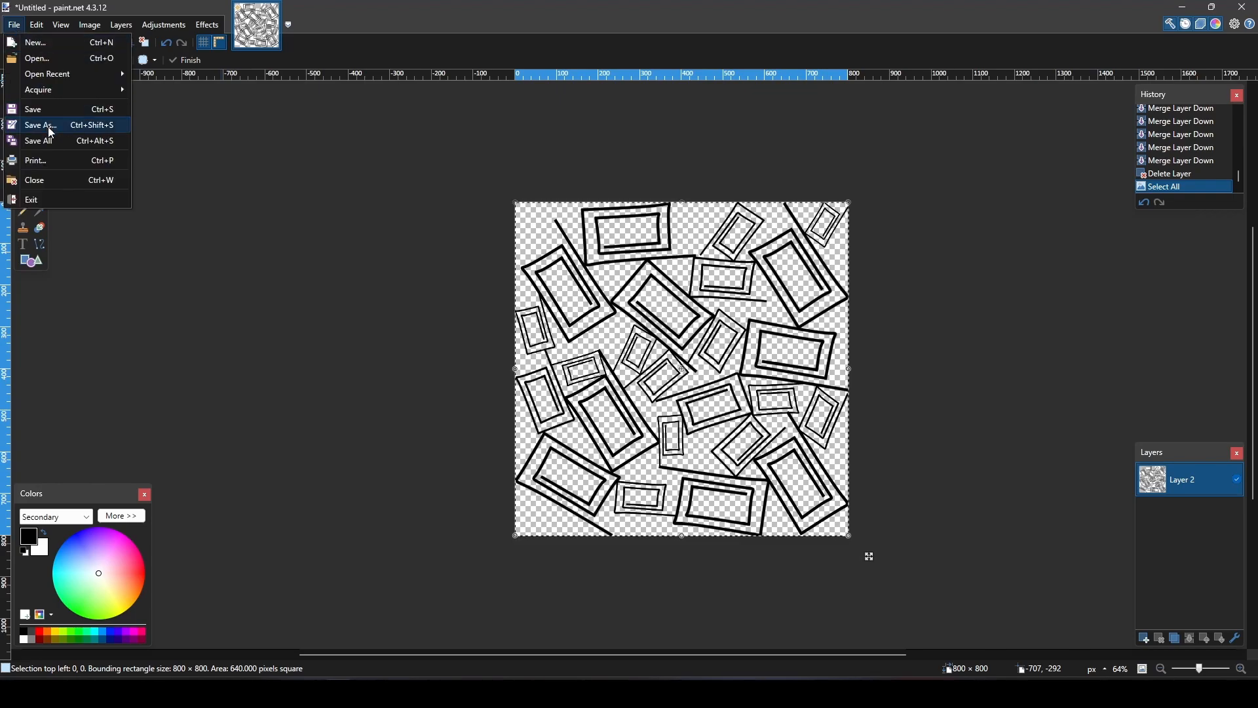
pyautogui.click(98, 125)
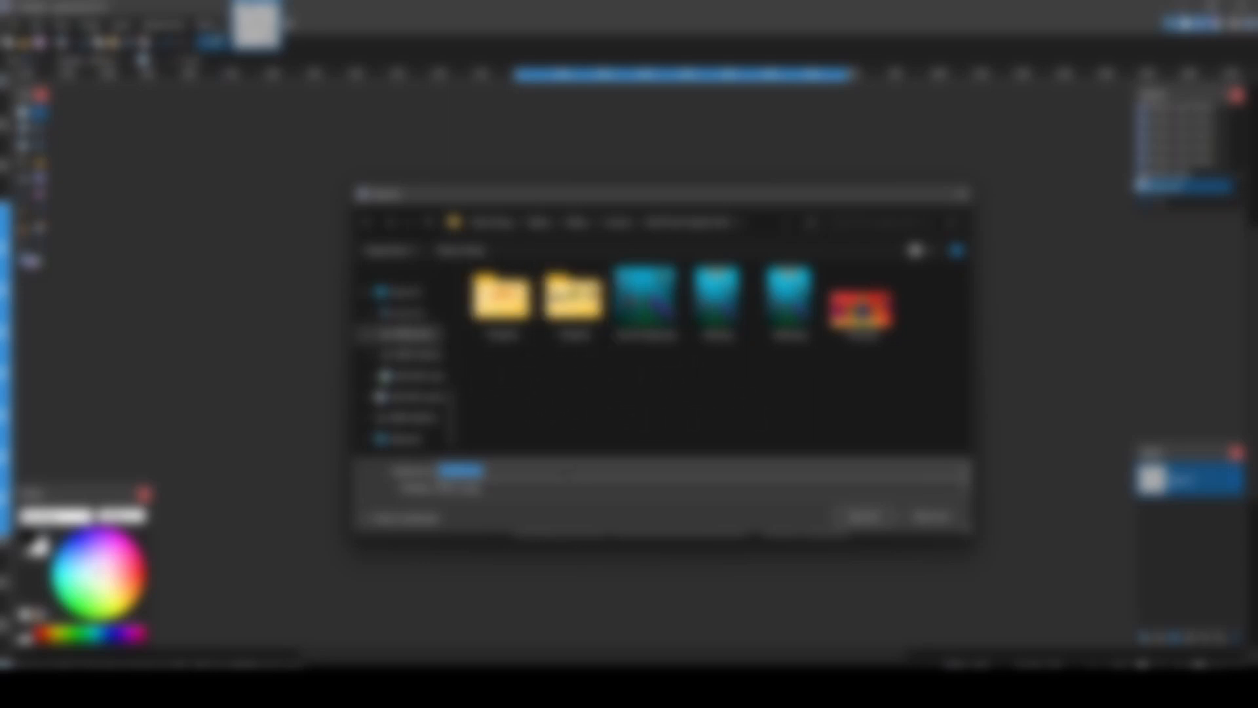
pyautogui.write('B')
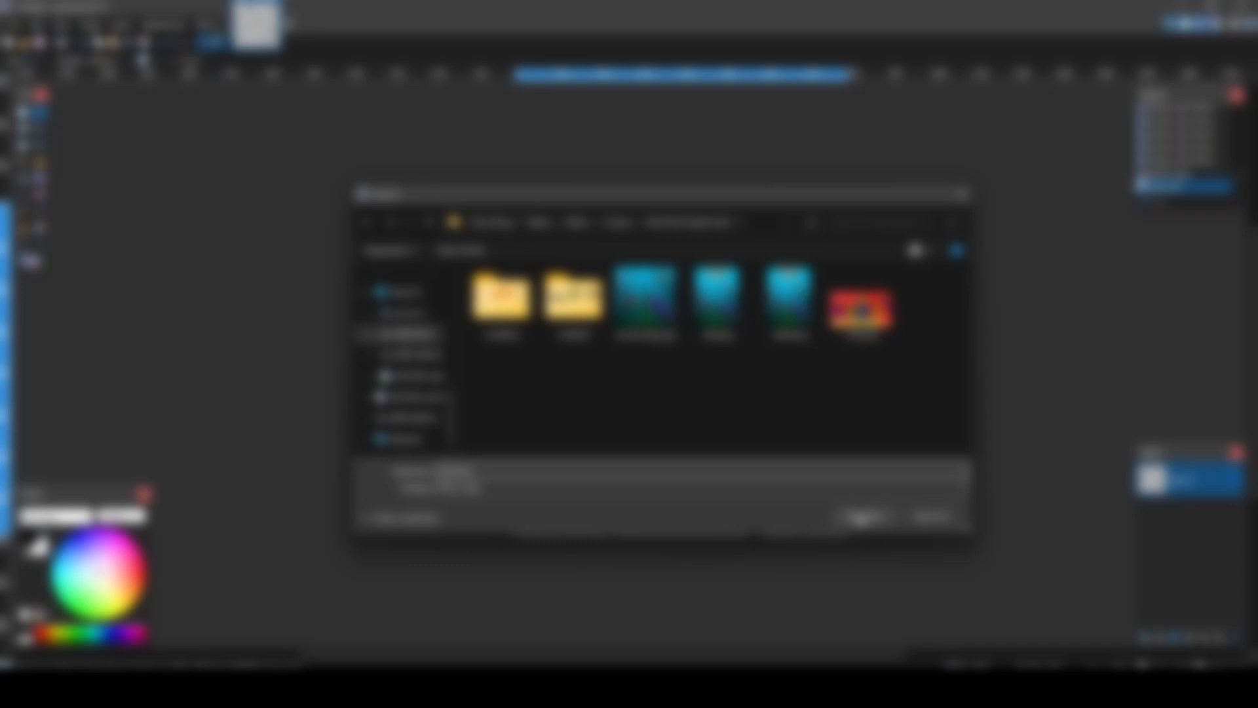
pyautogui.click(865, 518)
pyautogui.click(649, 430)
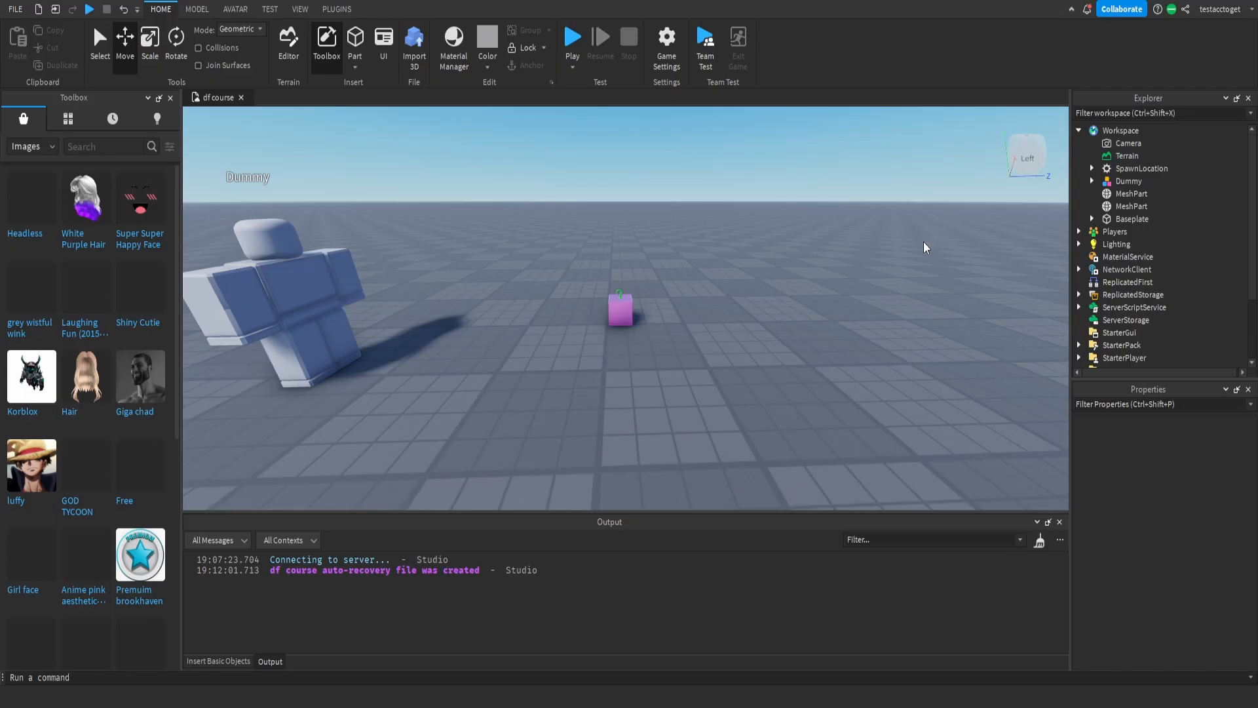
# Switch to Roblox Studio and add a Decal to the purple cube's MeshPart
pyautogui.press('w')
pyautogui.click(631, 315)
pyautogui.press('w')
pyautogui.press('s')
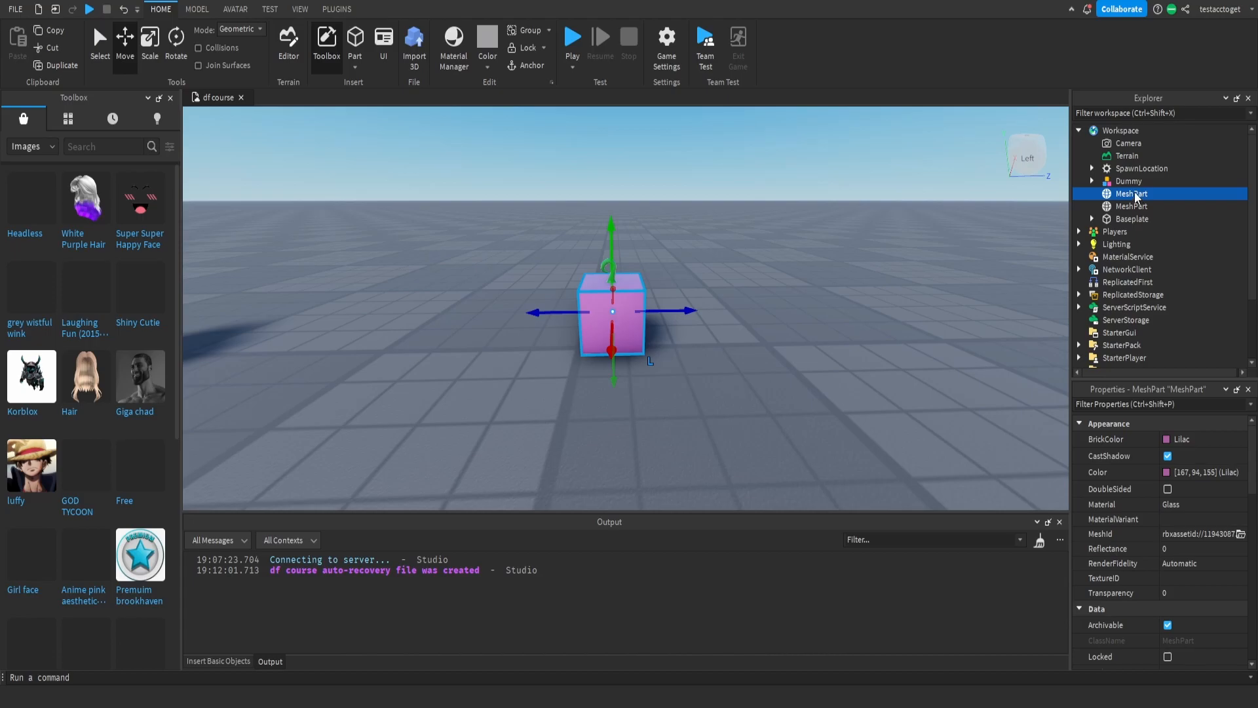
pyautogui.click(254, 117)
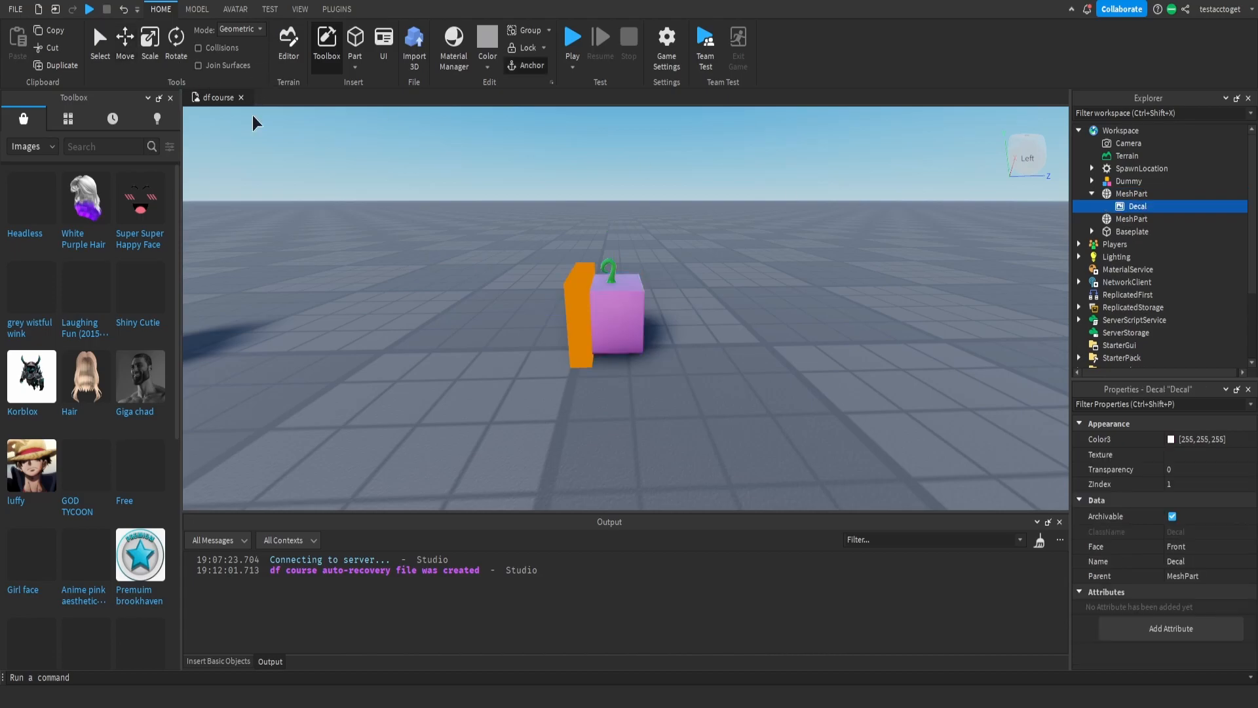
# Upload the saved spiral image as the Texture of the decal on the cube's front face
pyautogui.press('a')
pyautogui.moveTo(778, 294); pyautogui.dragTo(822, 301, button='right')
pyautogui.scroll(5, 796, 306)
pyautogui.scroll(-5, 798, 306)
pyautogui.scroll(4, 818, 302)
pyautogui.click(1196, 457)
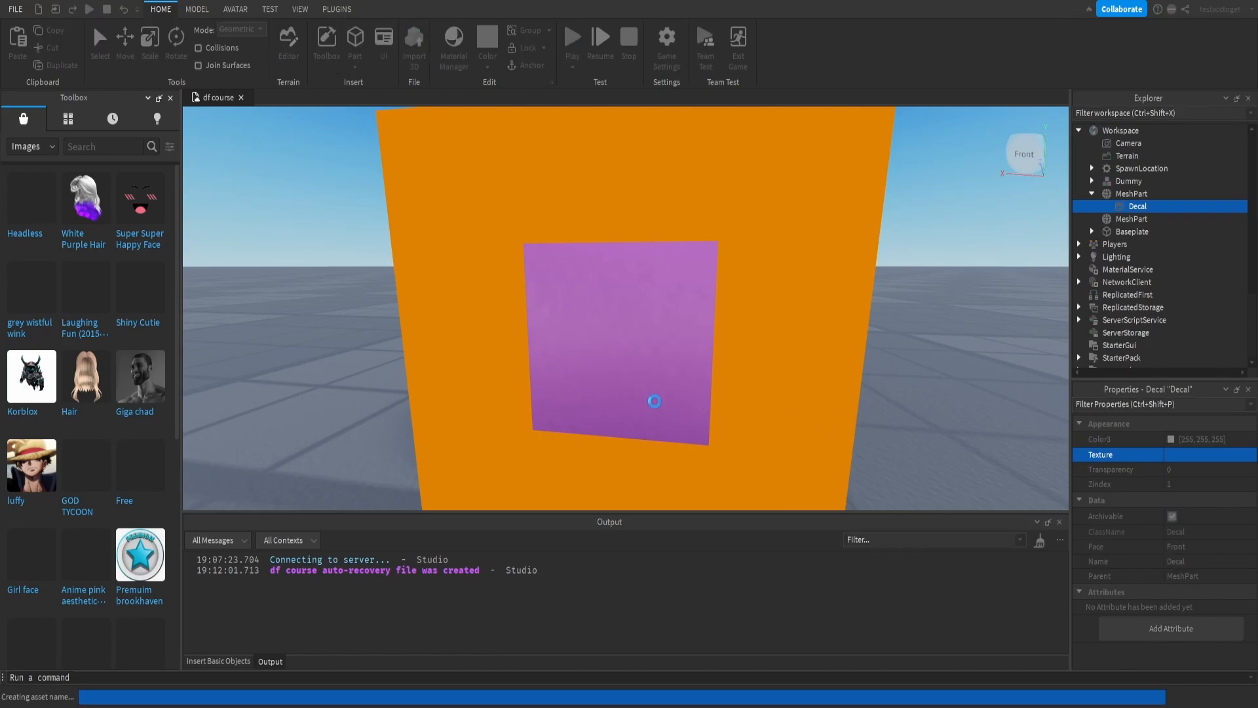
pyautogui.scroll(-5, 663, 403)
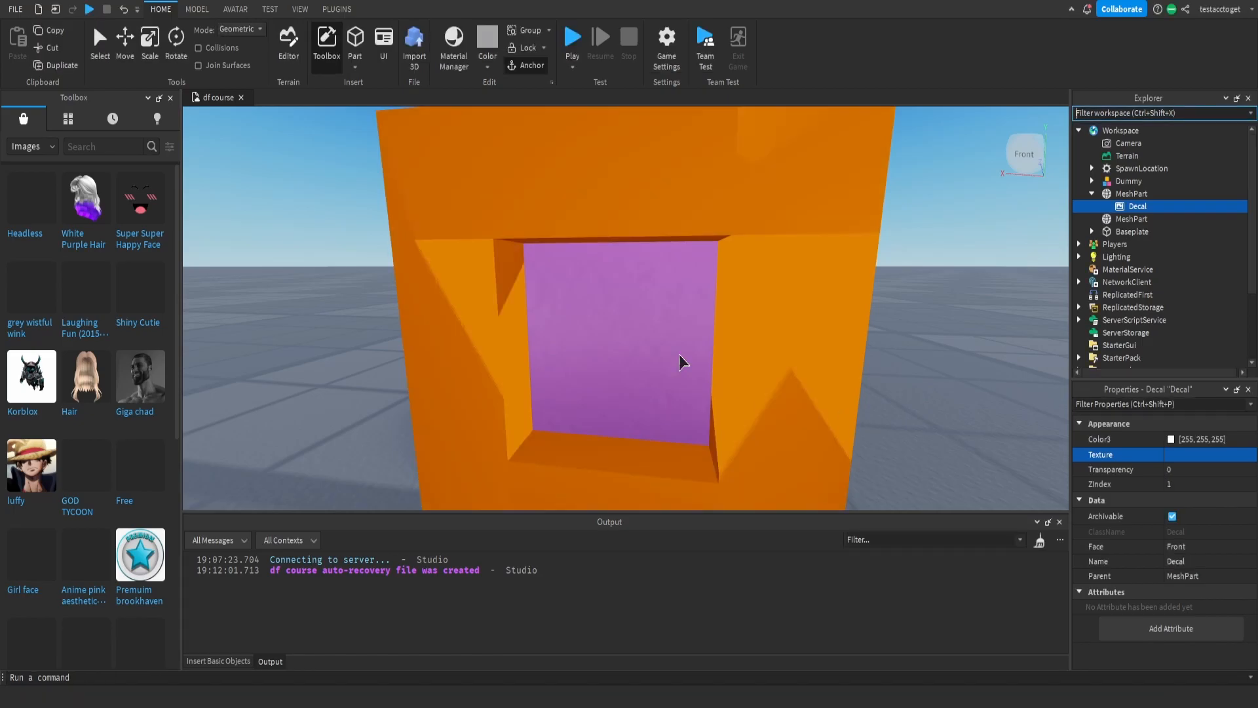
# Examine how the spiral texture looks on the cube's front face
pyautogui.click(778, 302)
pyautogui.moveTo(787, 304); pyautogui.dragTo(791, 309, button='right')
pyautogui.press('a')
pyautogui.click(1128, 206)
pyautogui.click(867, 251)
pyautogui.press('d')
pyautogui.moveTo(865, 245); pyautogui.dragTo(869, 246, button='right')
pyautogui.press('a')
pyautogui.press('d')
pyautogui.press('a')
# Duplicate the front decal and set the copy's Face to Back
pyautogui.click(1132, 206)
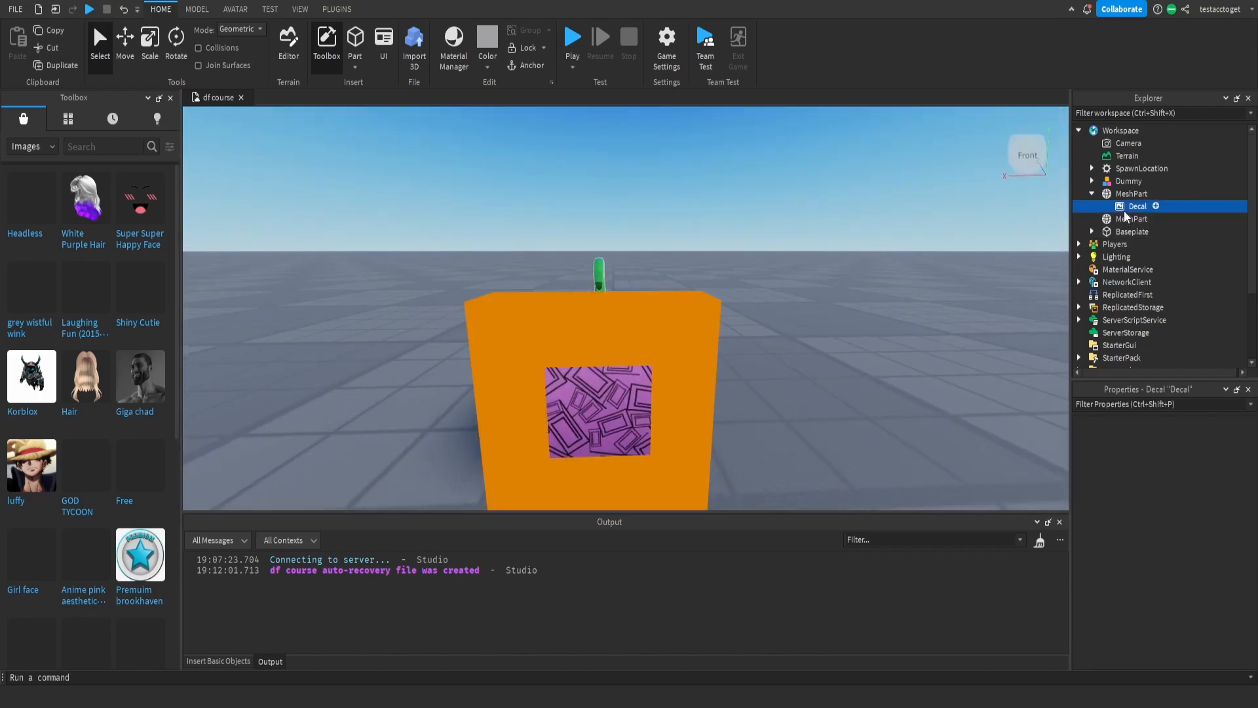
pyautogui.hotkey('ctrl', 'd')
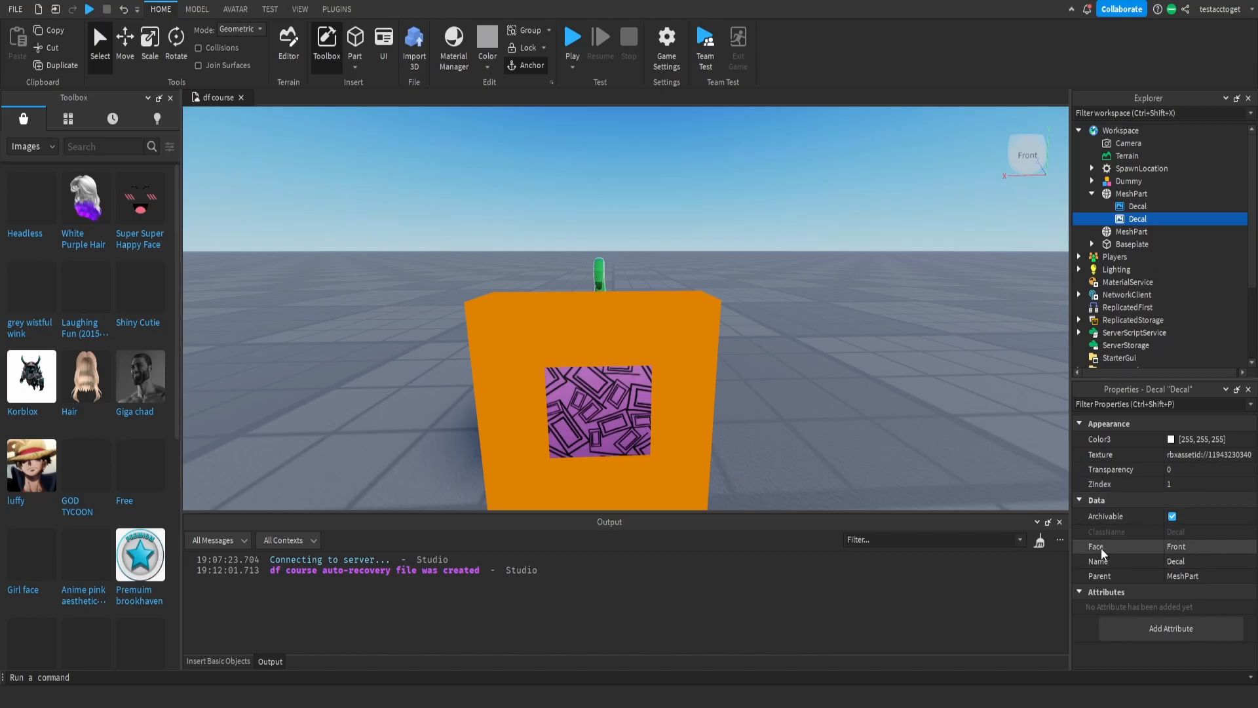
pyautogui.click(1187, 551)
pyautogui.click(1185, 577)
pyautogui.click(820, 368)
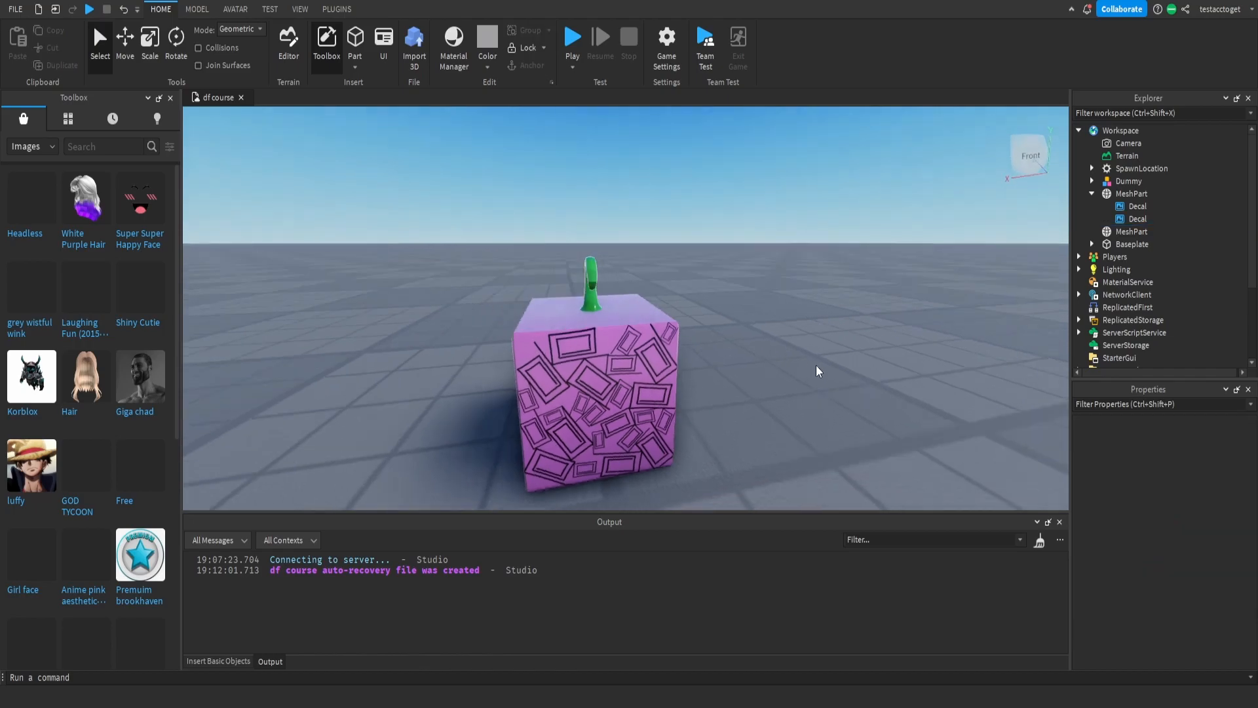
pyautogui.moveTo(820, 368); pyautogui.dragTo(817, 367, button='right')
# Duplicate the back decal and set the copy's Face to Bottom
pyautogui.click(1137, 219)
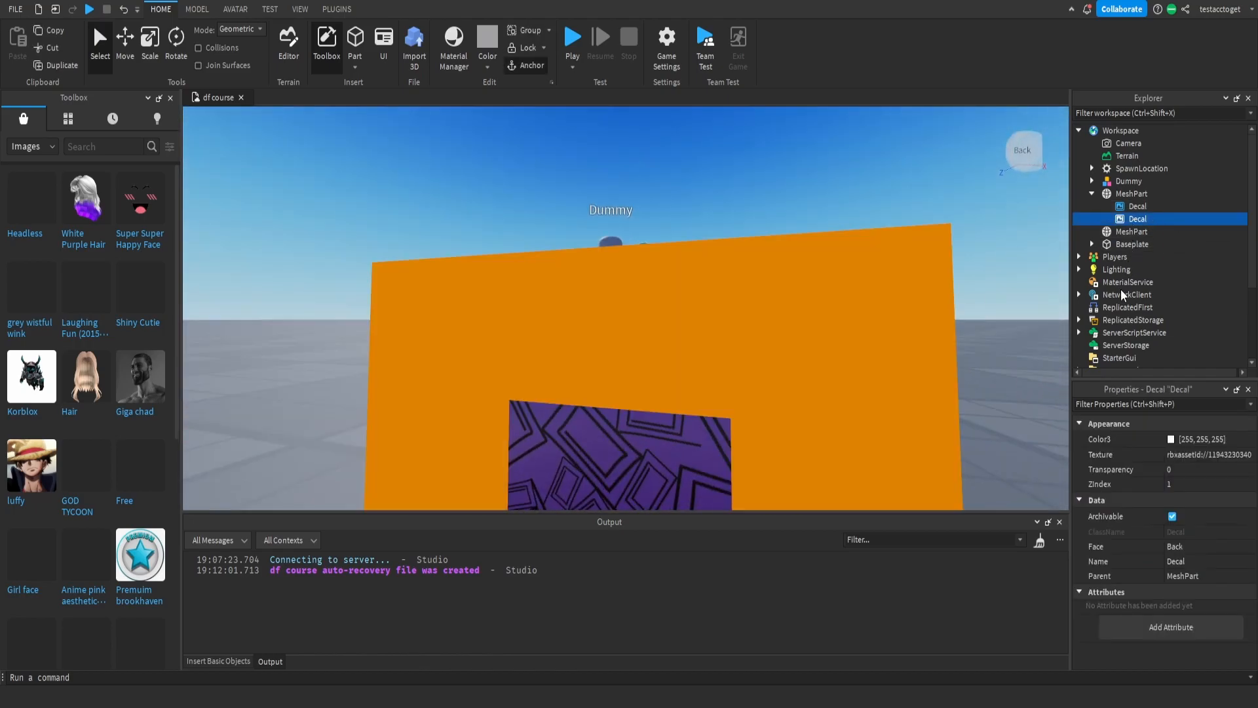
pyautogui.hotkey('ctrl', 'd')
pyautogui.click(1198, 554)
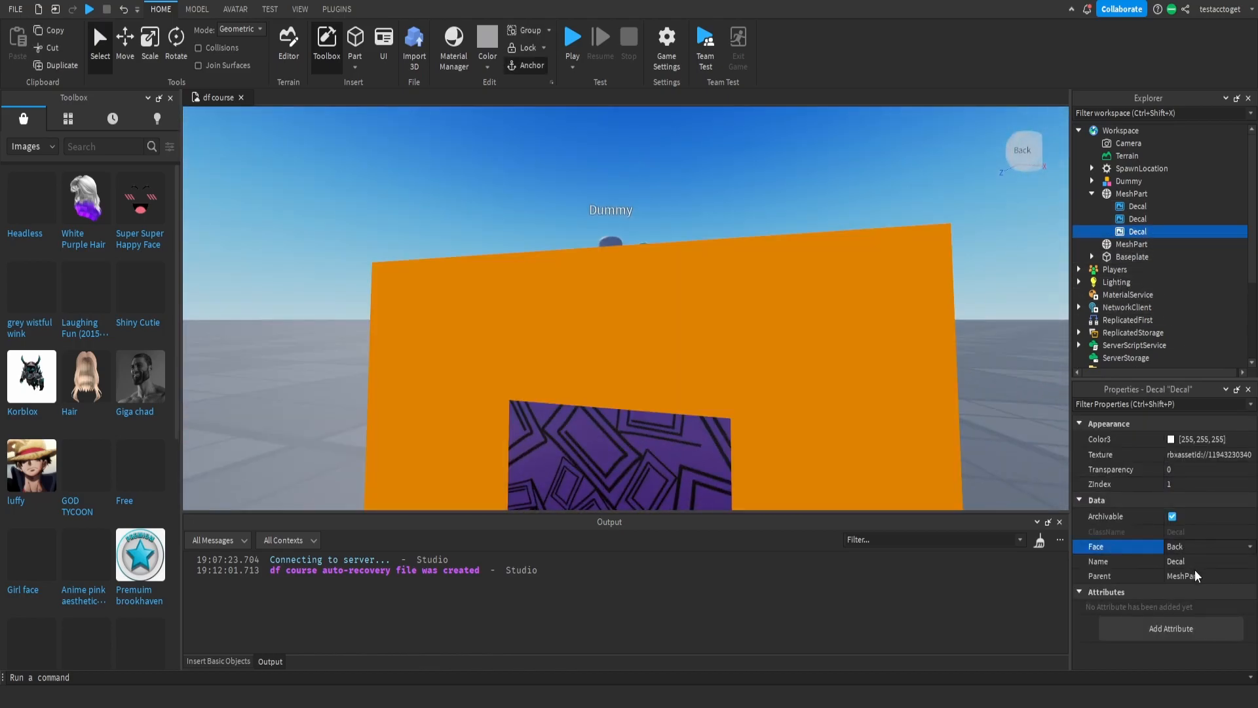
pyautogui.click(1196, 572)
pyautogui.moveTo(859, 392); pyautogui.dragTo(748, 367, button='right')
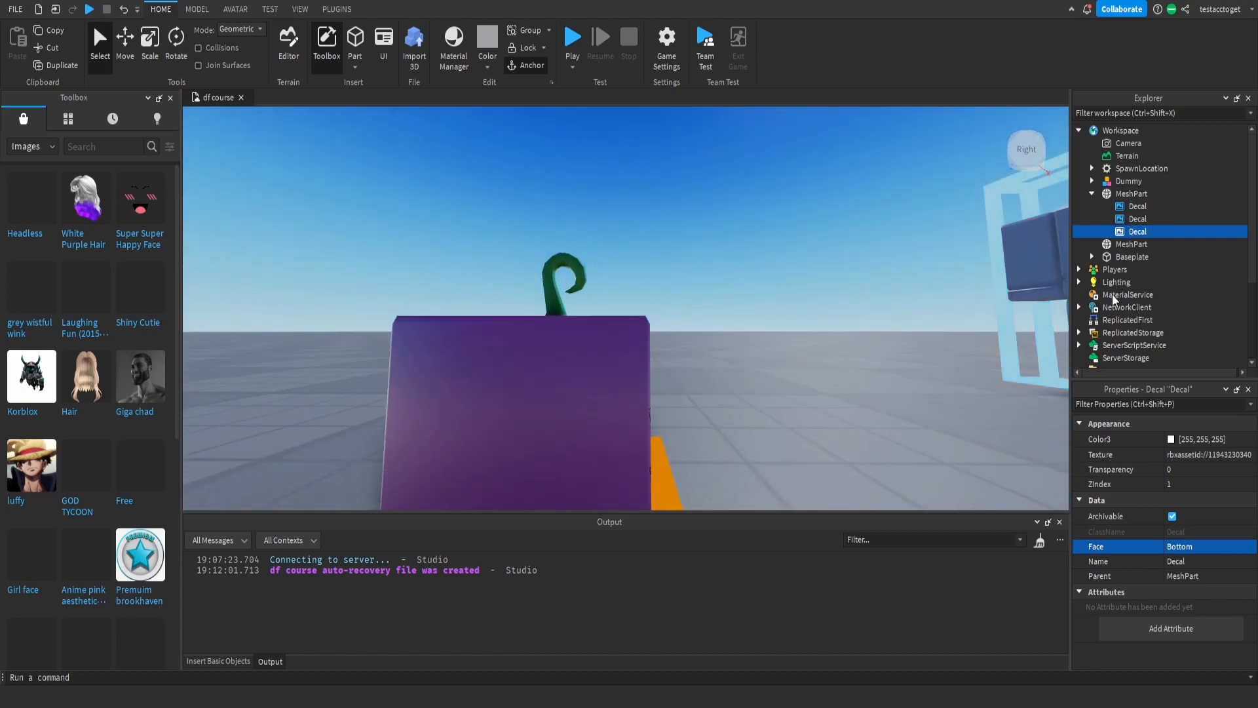
# Duplicate the bottom decal and set the copy's Face to Left
pyautogui.hotkey('ctrl', 'd')
pyautogui.click(1200, 554)
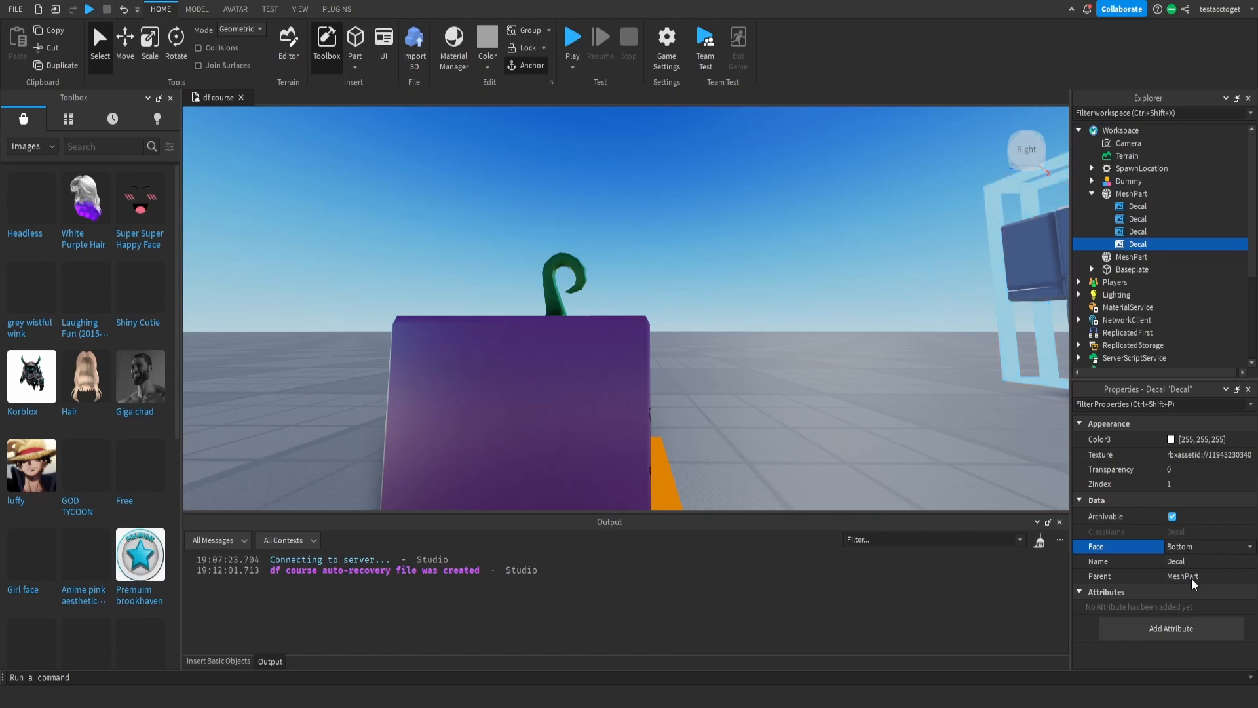
pyautogui.click(1185, 578)
pyautogui.moveTo(1002, 422); pyautogui.dragTo(903, 415, button='right')
pyautogui.click(903, 414)
pyautogui.click(1131, 253)
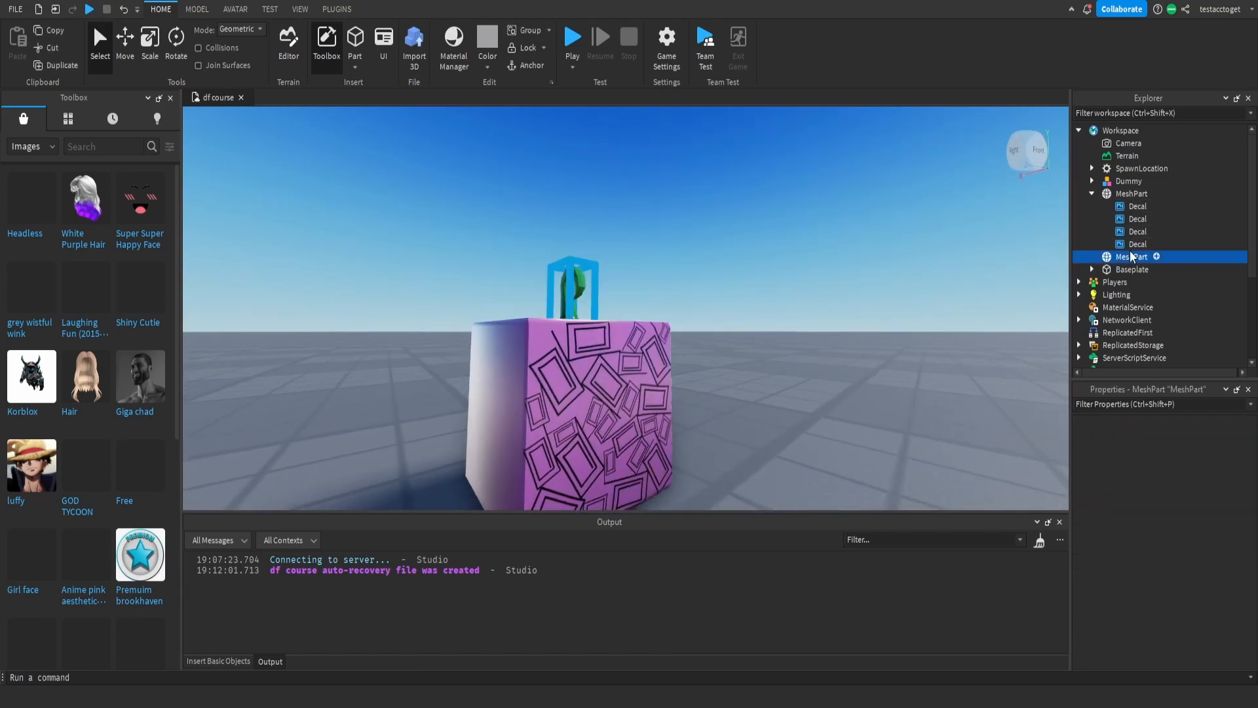
# Duplicate the most recent decal and set the copy's Face to Right
pyautogui.click(1131, 245)
pyautogui.hotkey('ctrl', 'd')
pyautogui.click(1184, 547)
pyautogui.click(1187, 599)
pyautogui.click(863, 371)
# Duplicate the right decal, set the copy's Face to Top, and check the cube from several sides
pyautogui.click(1135, 260)
pyautogui.hotkey('ctrl', 'd')
pyautogui.click(1194, 547)
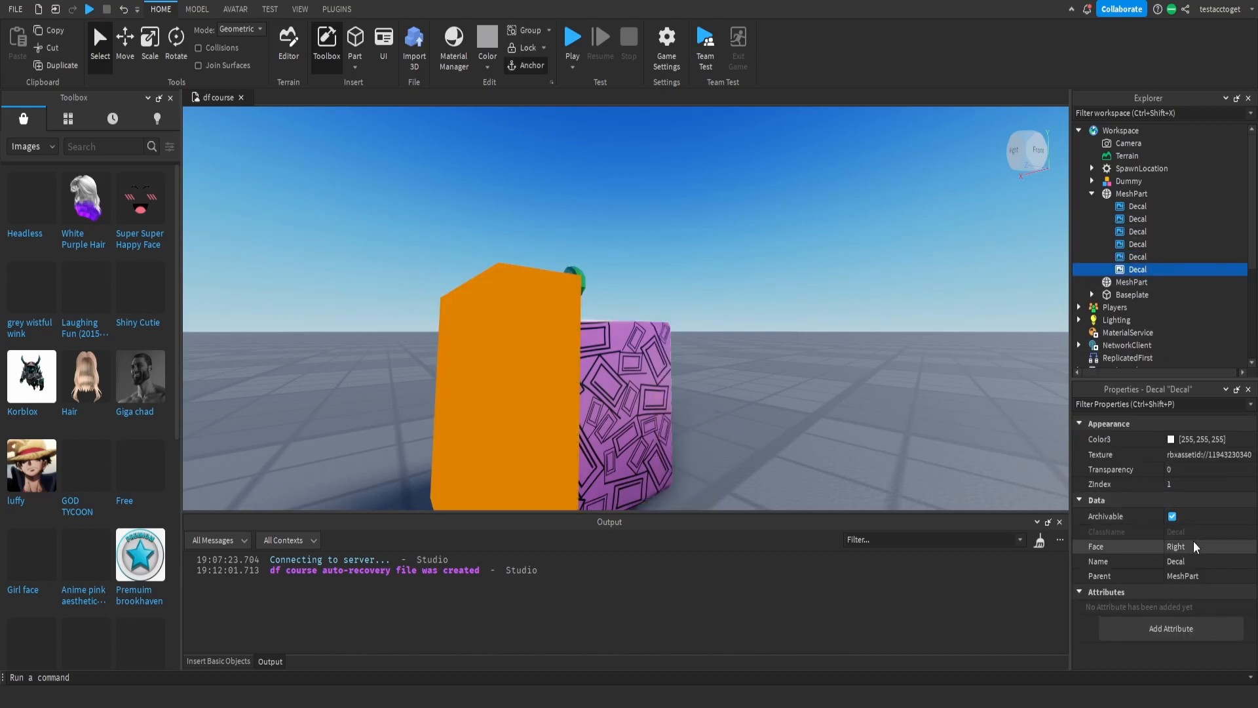
pyautogui.click(1182, 610)
pyautogui.click(926, 368)
pyautogui.moveTo(800, 332); pyautogui.dragTo(799, 332, button='right')
pyautogui.moveTo(659, 350); pyautogui.dragTo(780, 325, button='right')
pyautogui.scroll(-5, 662, 357)
pyautogui.scroll(5, 682, 355)
pyautogui.scroll(-5, 753, 332)
pyautogui.scroll(5, 764, 322)
# Select all six decals on the cube and raise their Transparency so the spiral pattern looks faint
pyautogui.click(1138, 206)
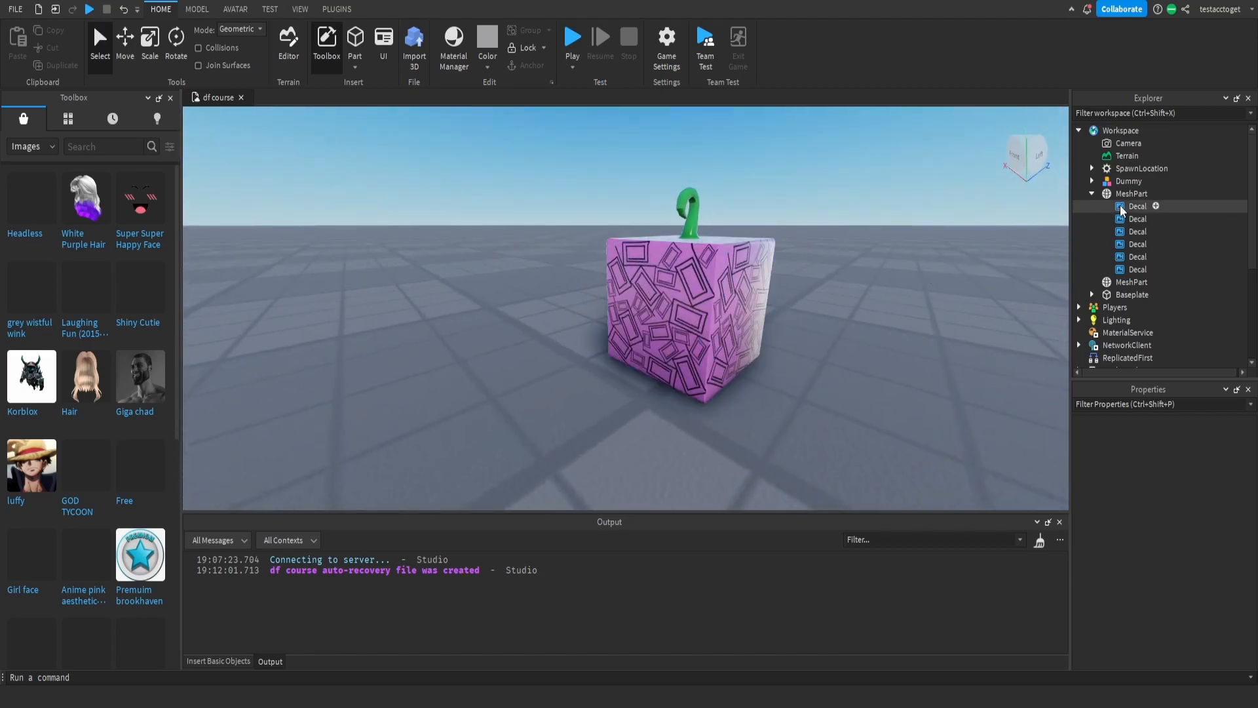
pyautogui.keyDown('shift'); pyautogui.click(1139, 269); pyautogui.keyUp('shift')
pyautogui.moveTo(807, 274); pyautogui.dragTo(800, 261, button='right')
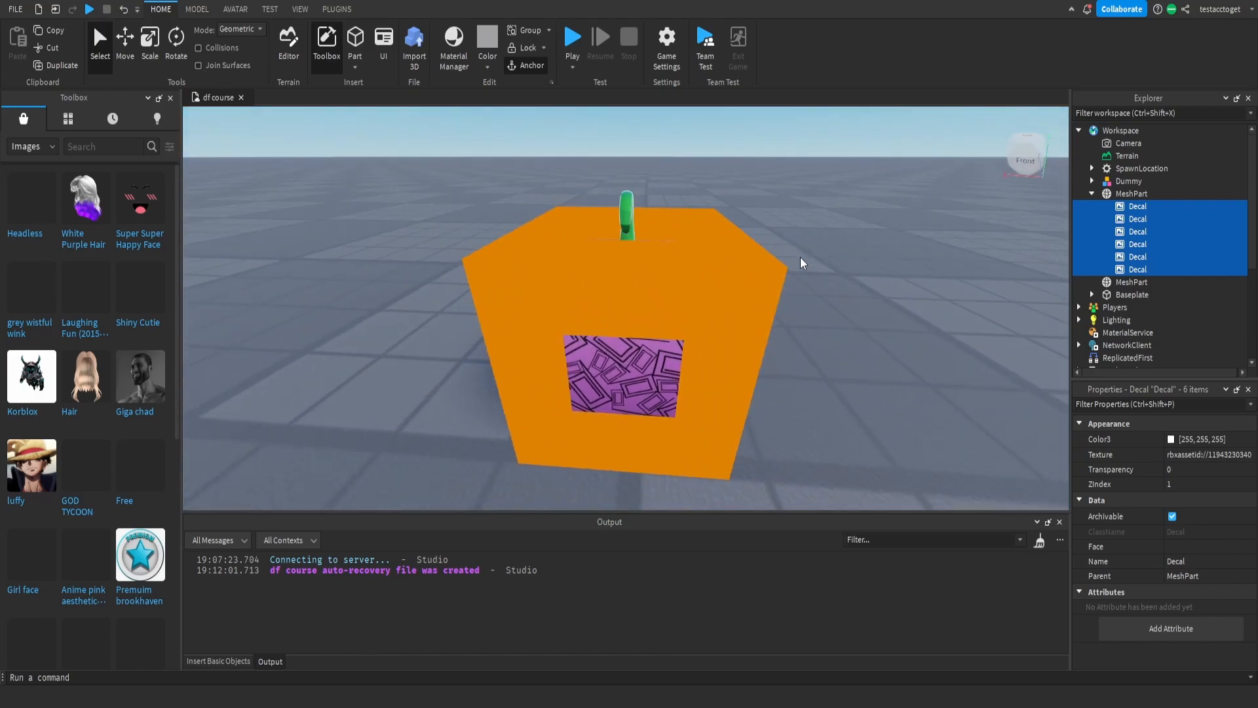
pyautogui.click(1185, 468)
pyautogui.moveTo(1217, 473); pyautogui.dragTo(1252, 469)
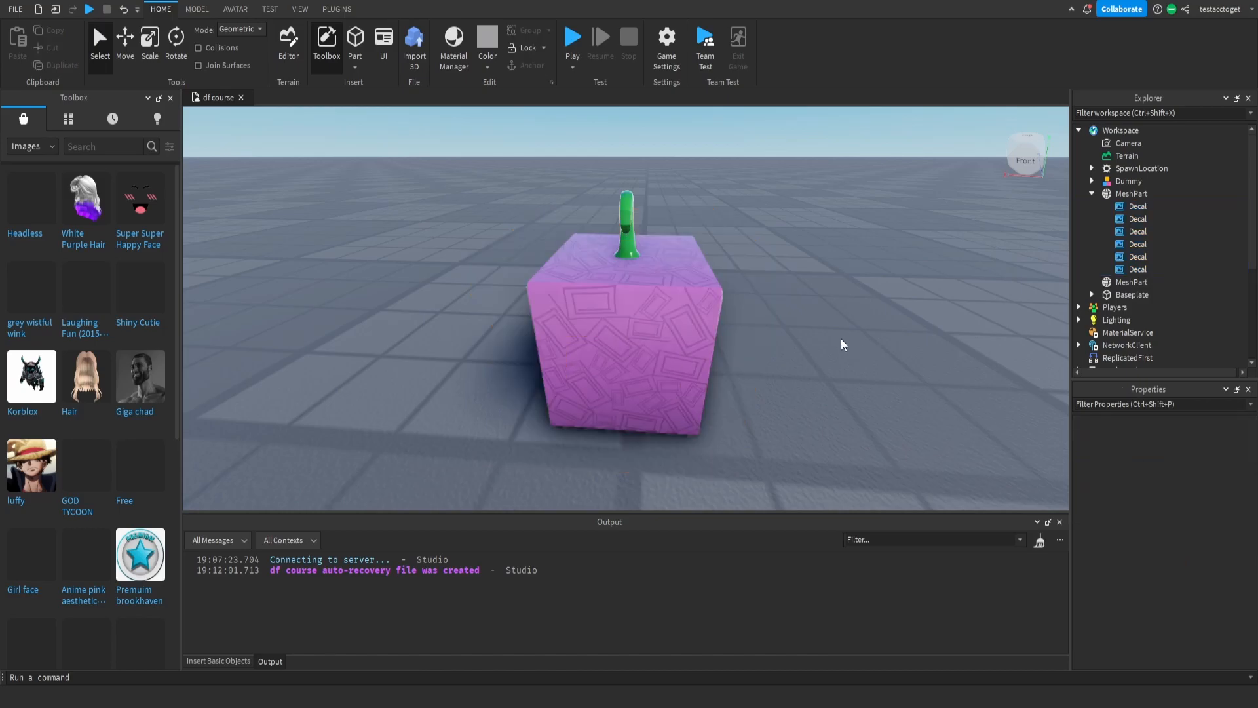
pyautogui.moveTo(766, 329); pyautogui.dragTo(767, 329, button='right')
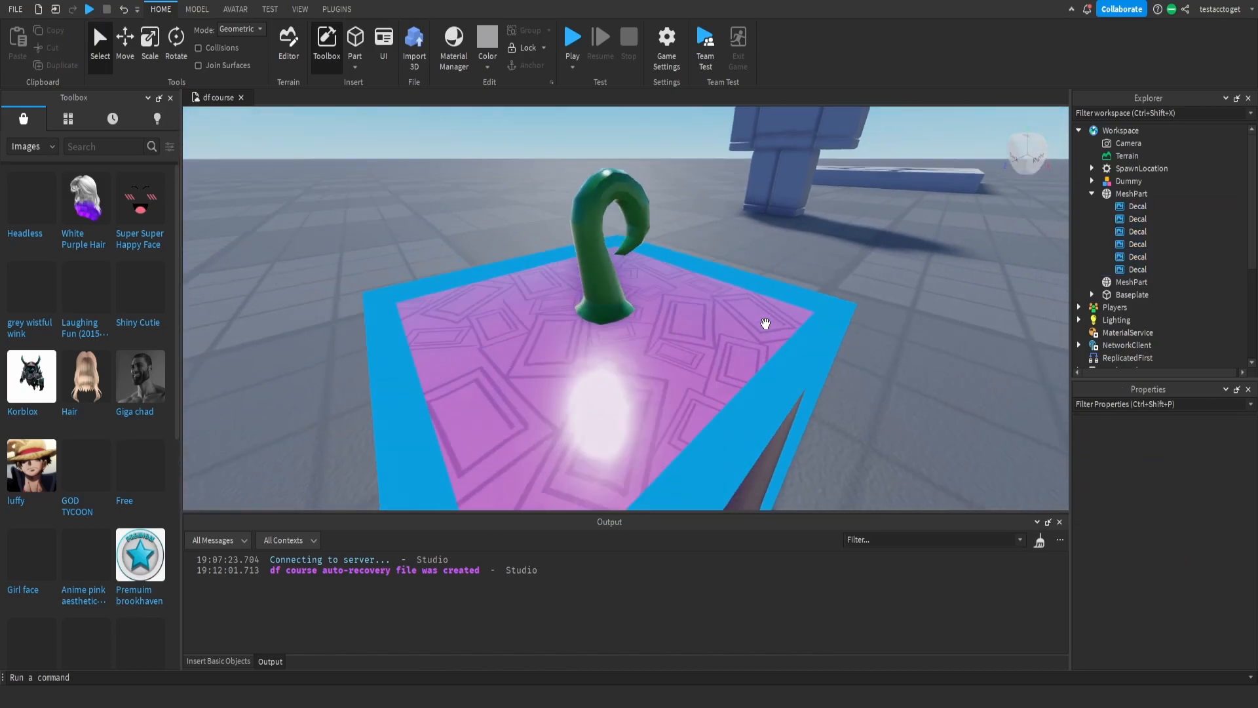
pyautogui.moveTo(758, 323); pyautogui.dragTo(780, 317, button='right')
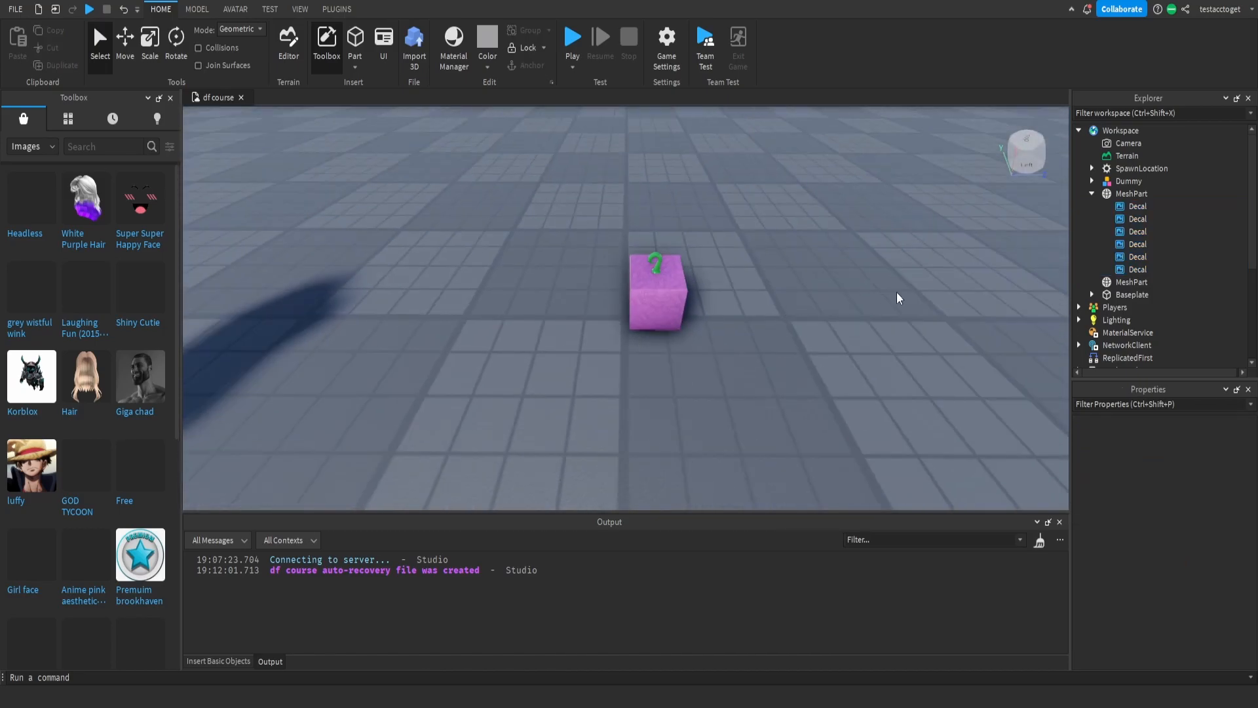
# Parent the green stem's MeshPart to the cube's MeshPart and raise the whole fruit above the baseplate
pyautogui.click(1091, 194)
pyautogui.moveTo(1126, 206); pyautogui.dragTo(1123, 191)
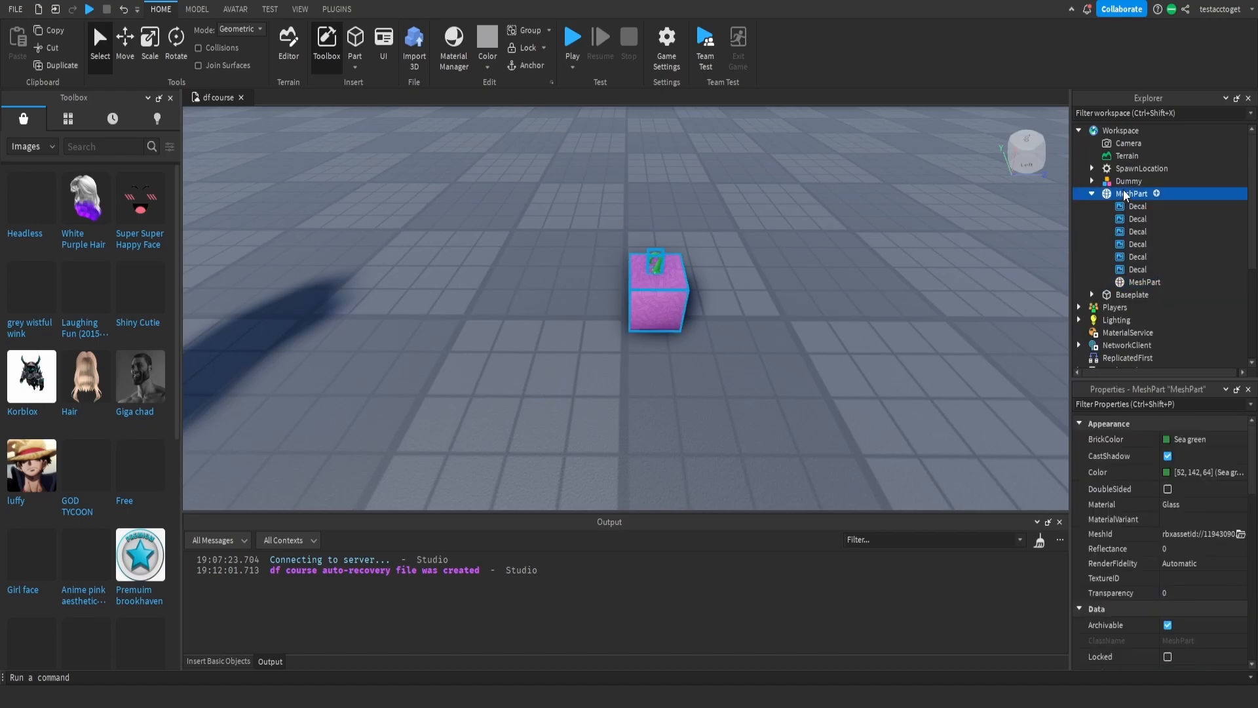
pyautogui.click(124, 44)
pyautogui.moveTo(664, 215); pyautogui.dragTo(665, 196)
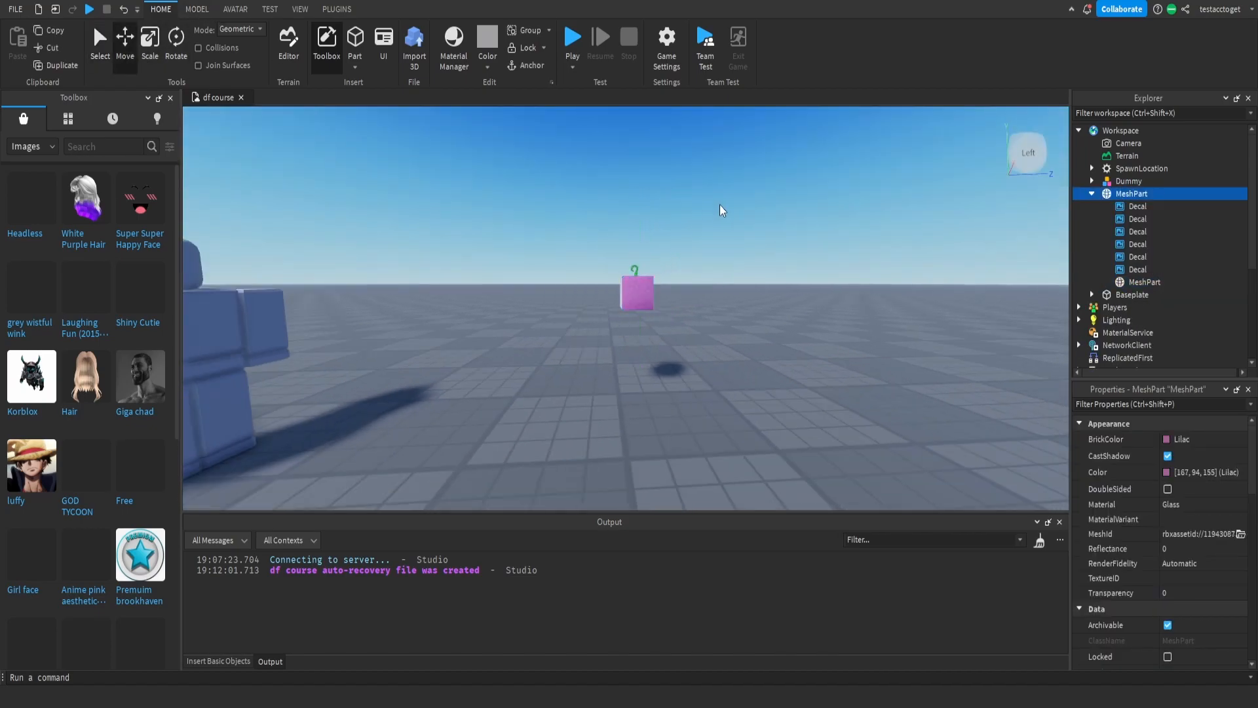
pyautogui.click(719, 205)
pyautogui.moveTo(719, 205); pyautogui.dragTo(736, 213, button='right')
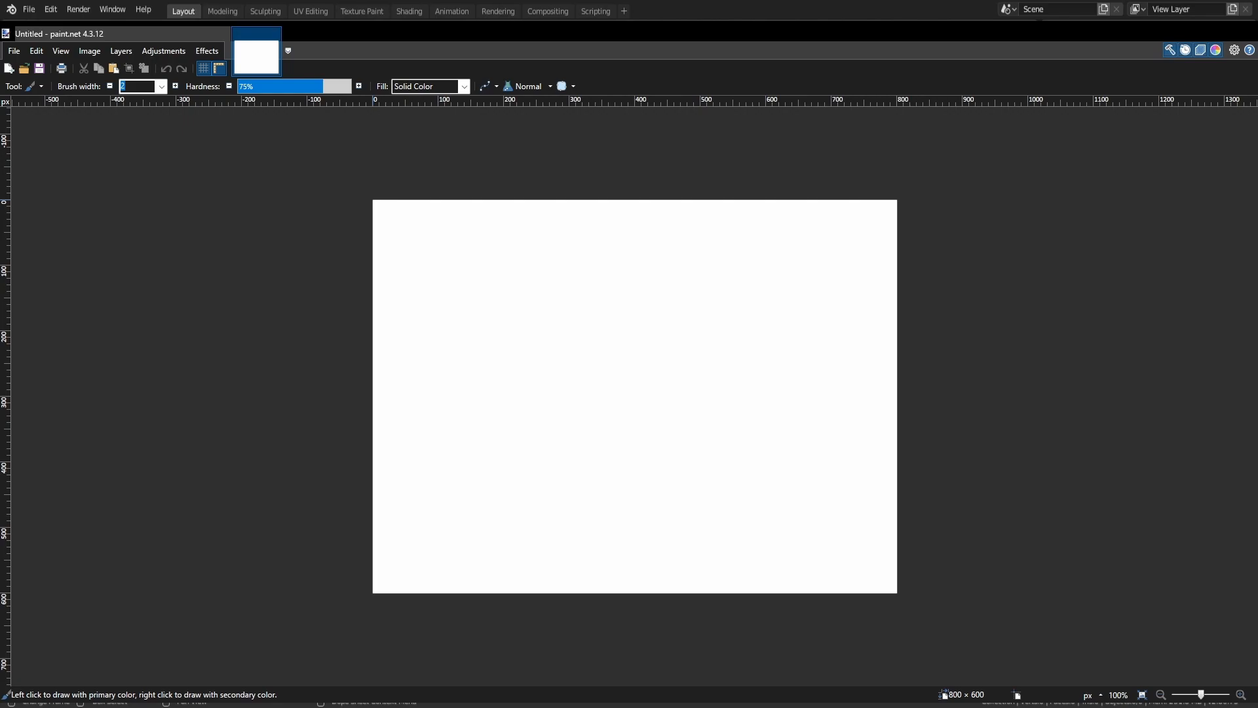
# Open df texture.png in paint.net and add a new layer beneath its Background layer
pyautogui.click(22, 25)
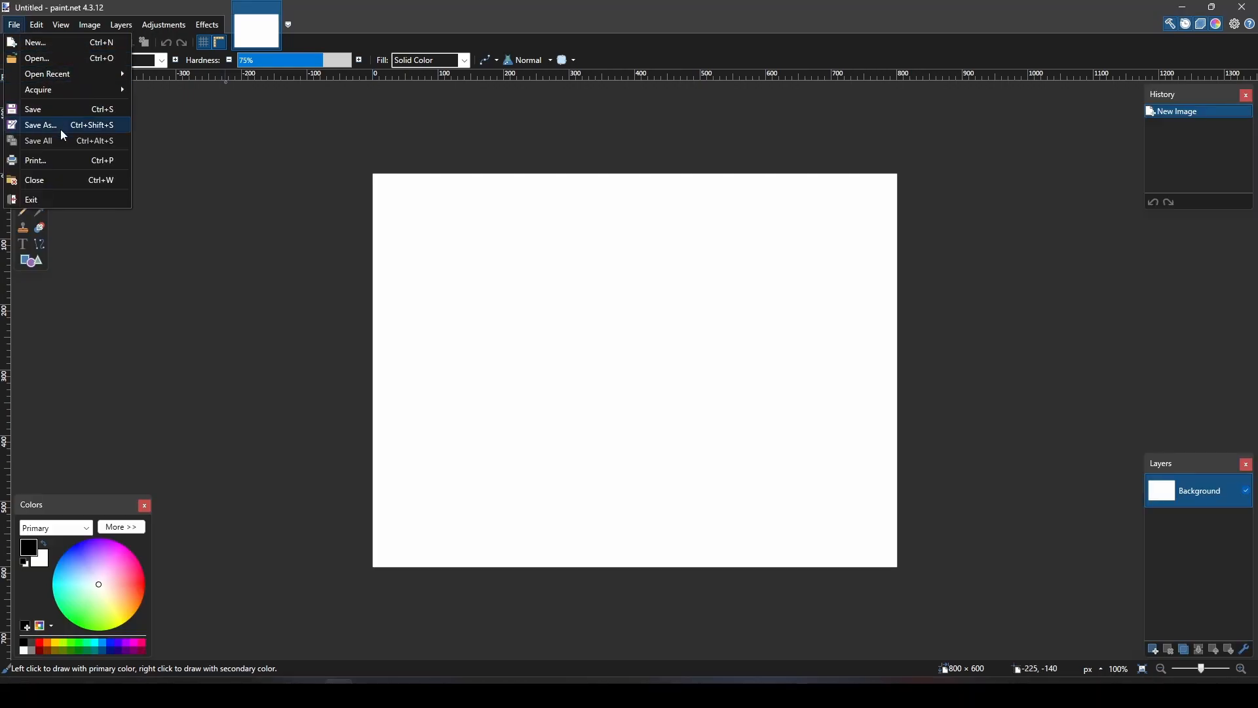
pyautogui.click(51, 57)
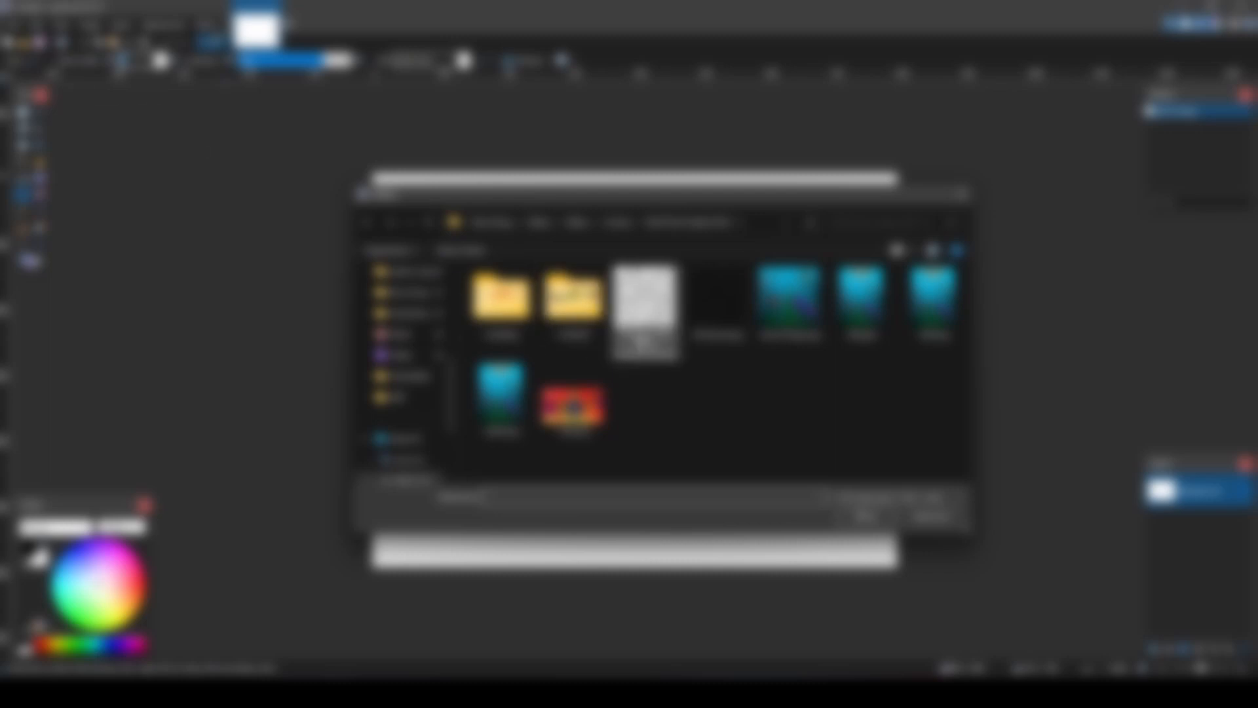
pyautogui.doubleClick(719, 300)
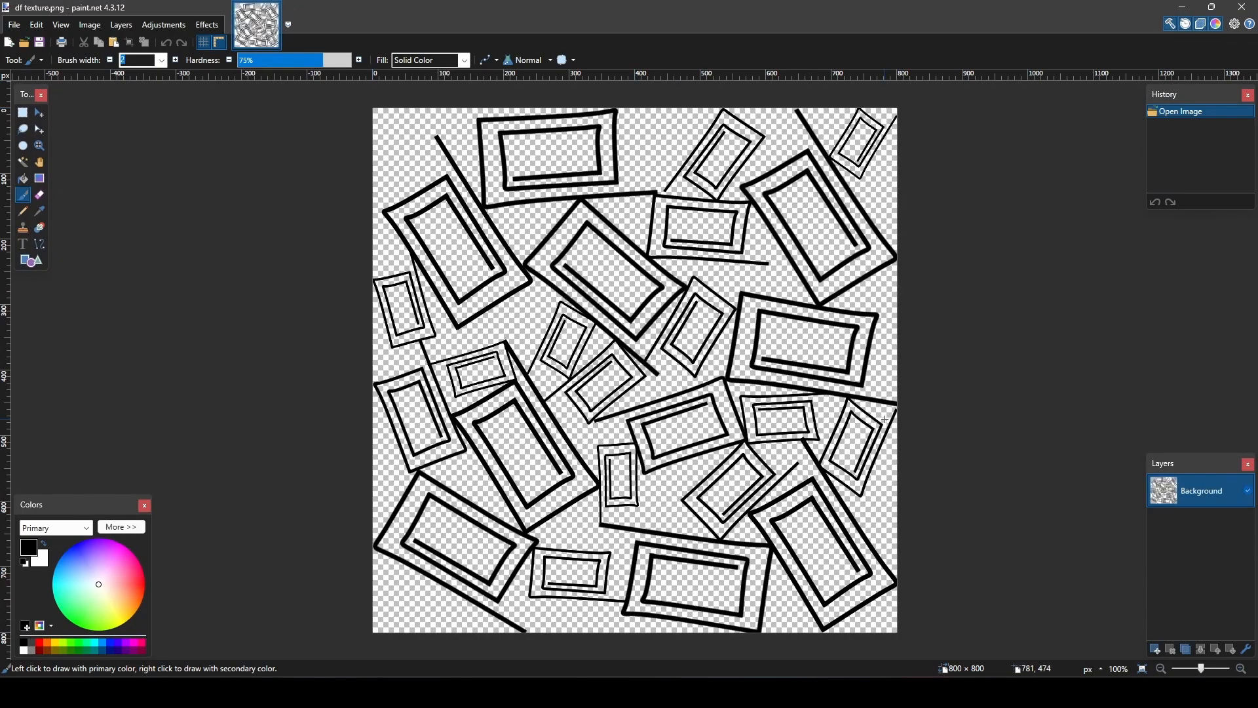
pyautogui.click(1156, 650)
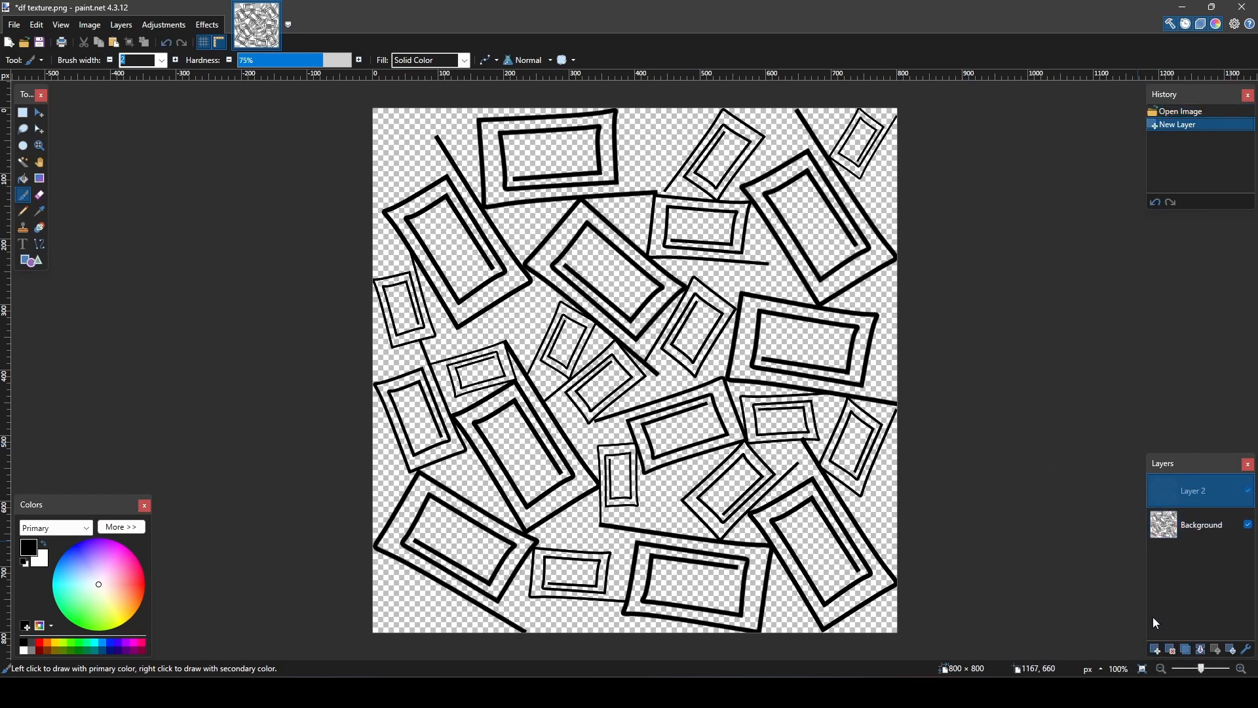
pyautogui.click(1233, 650)
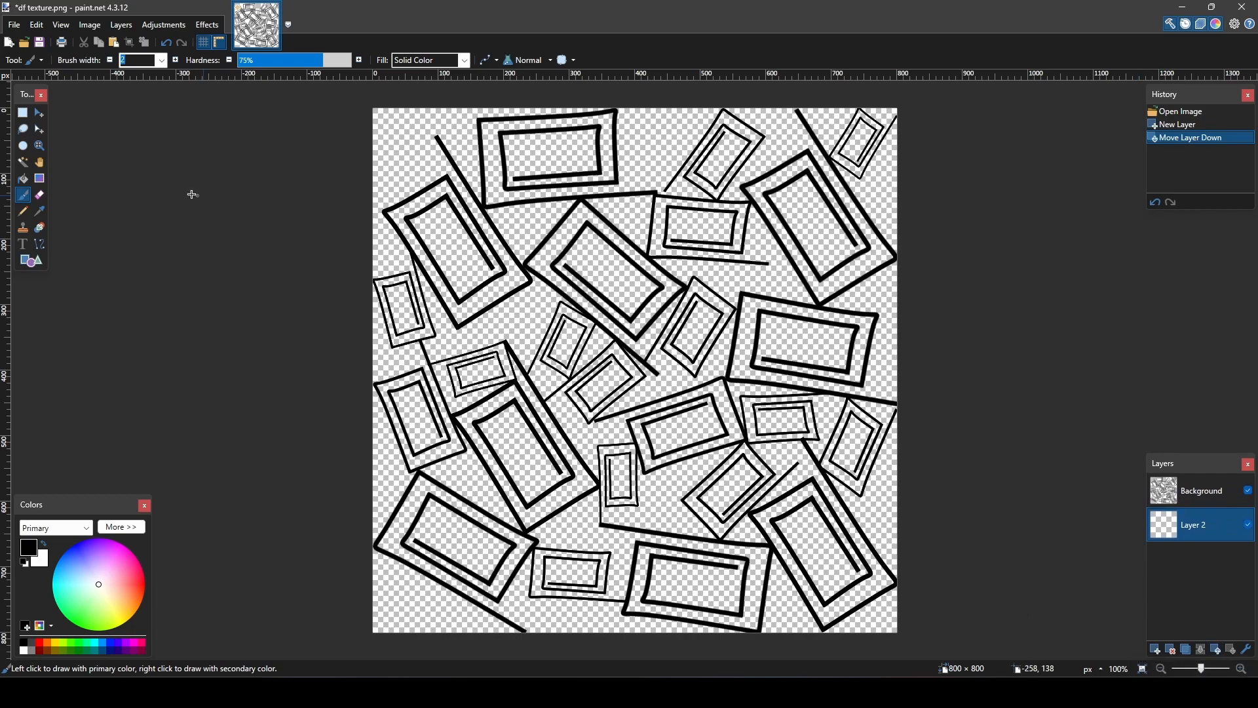
# Fill the new lower layer with white and select the whole canvas with the Background layer active
pyautogui.click(23, 183)
pyautogui.click(44, 546)
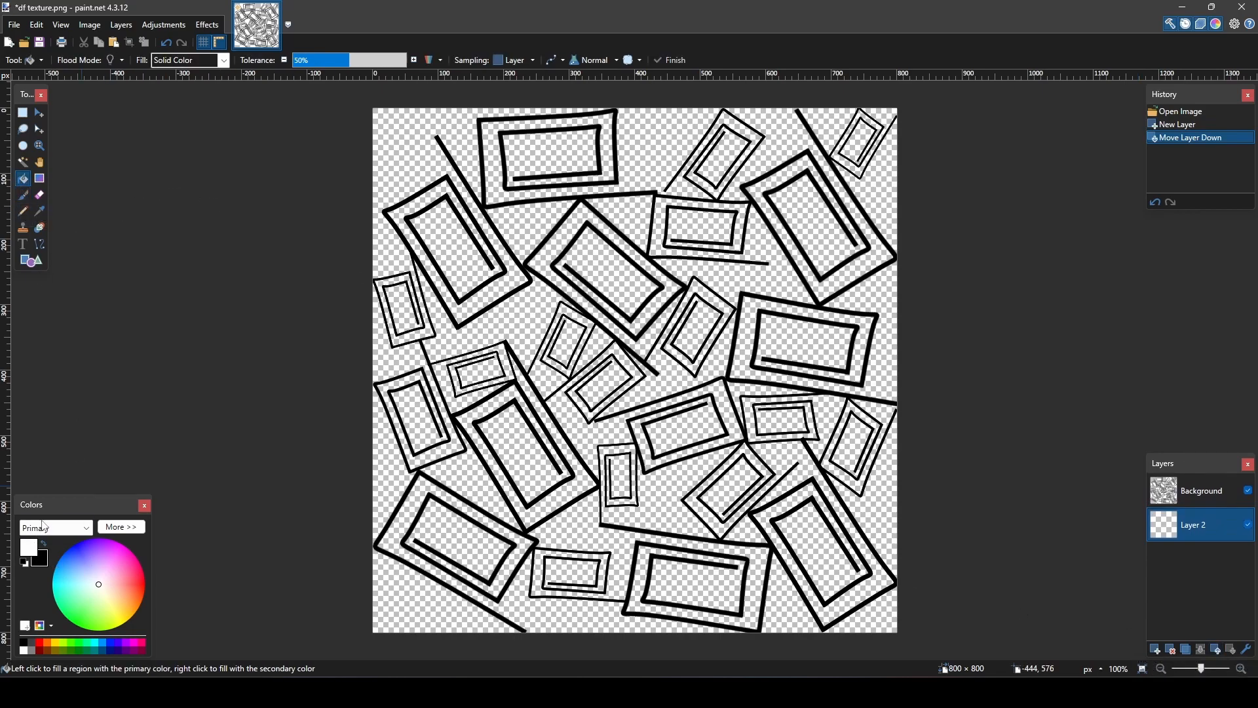
pyautogui.click(430, 376)
pyautogui.hotkey('ctrl', 'a')
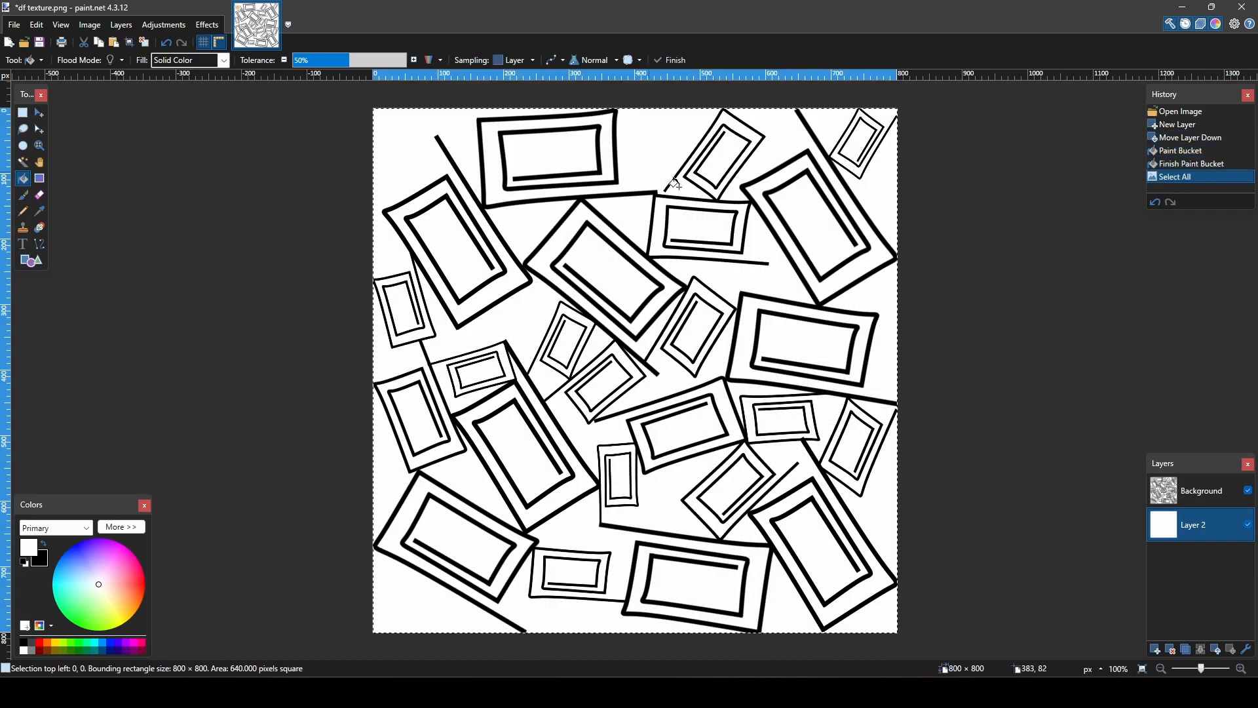
pyautogui.click(1194, 498)
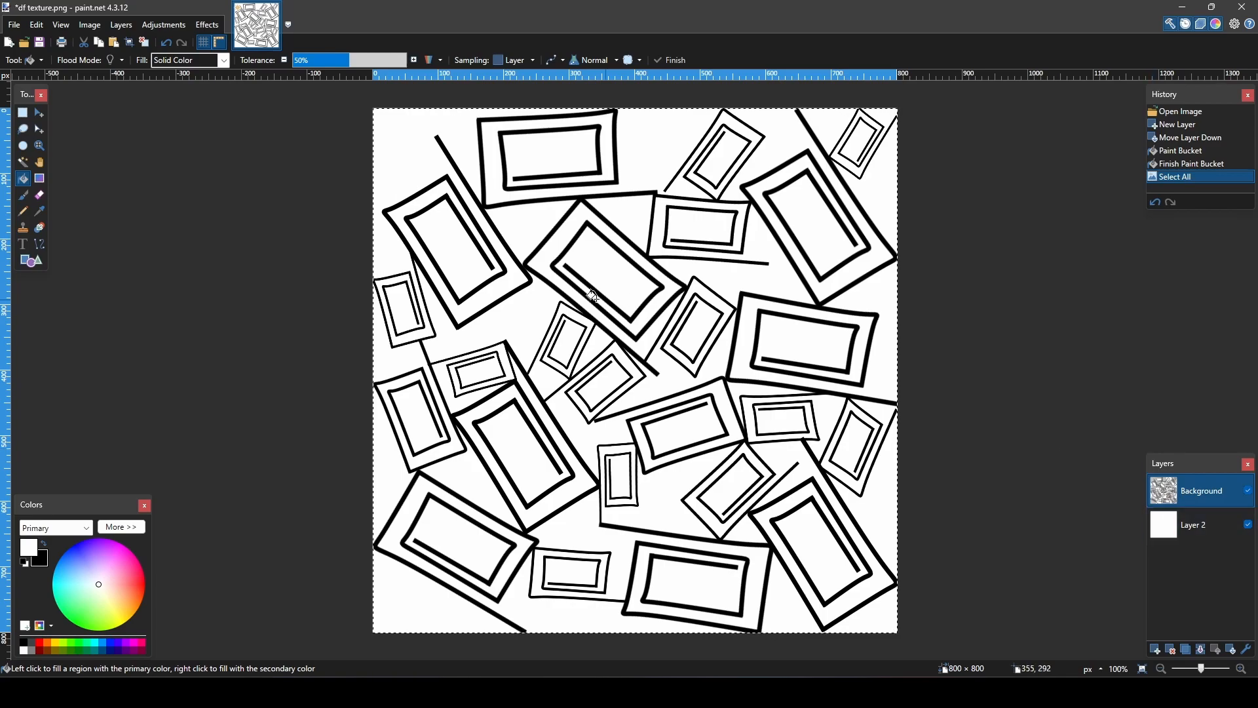
# Switch to Blender, add a UV sphere to the empty scene and scale it up
pyautogui.click(14, 24)
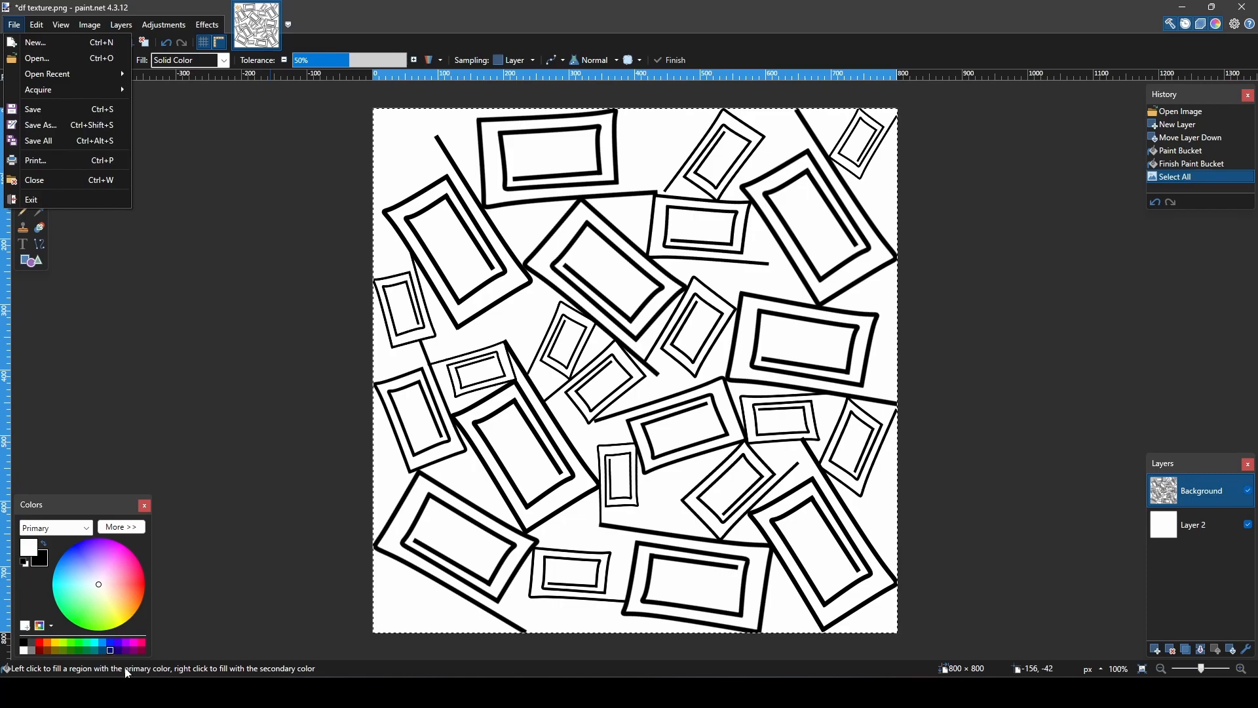
pyautogui.moveTo(165, 692)
pyautogui.click(172, 651)
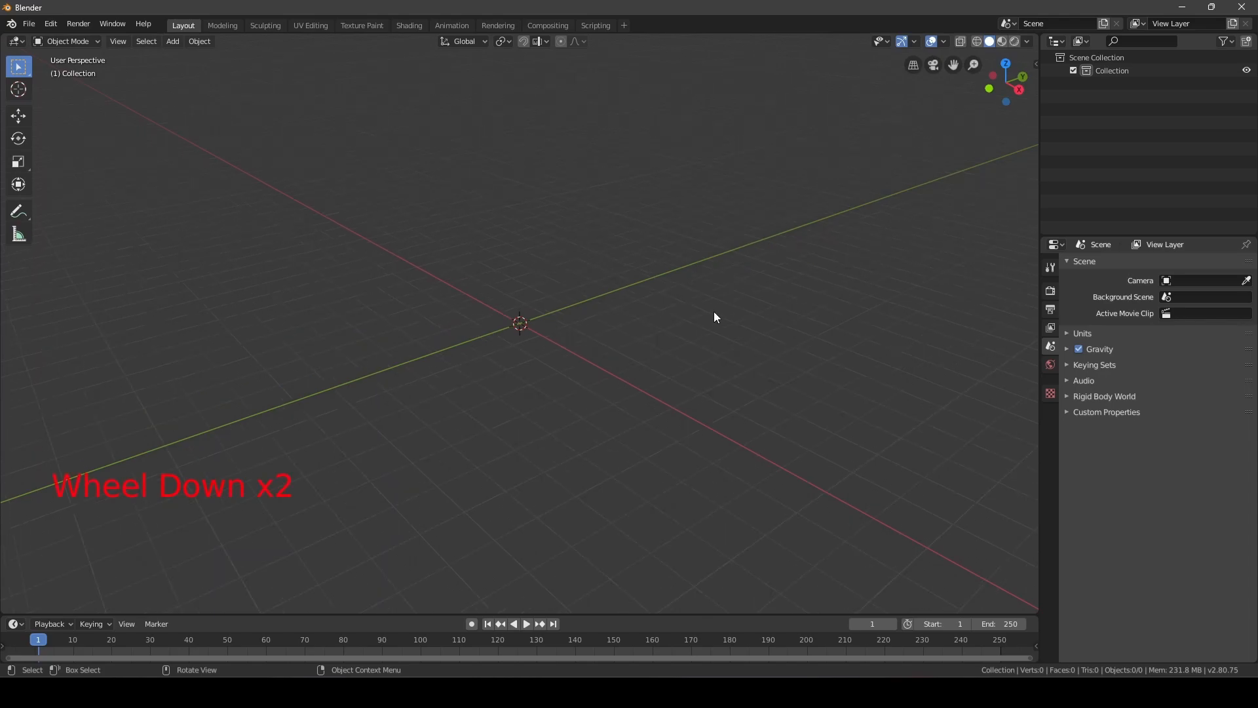
pyautogui.hotkey('shift', 'a')
pyautogui.moveTo(714, 312)
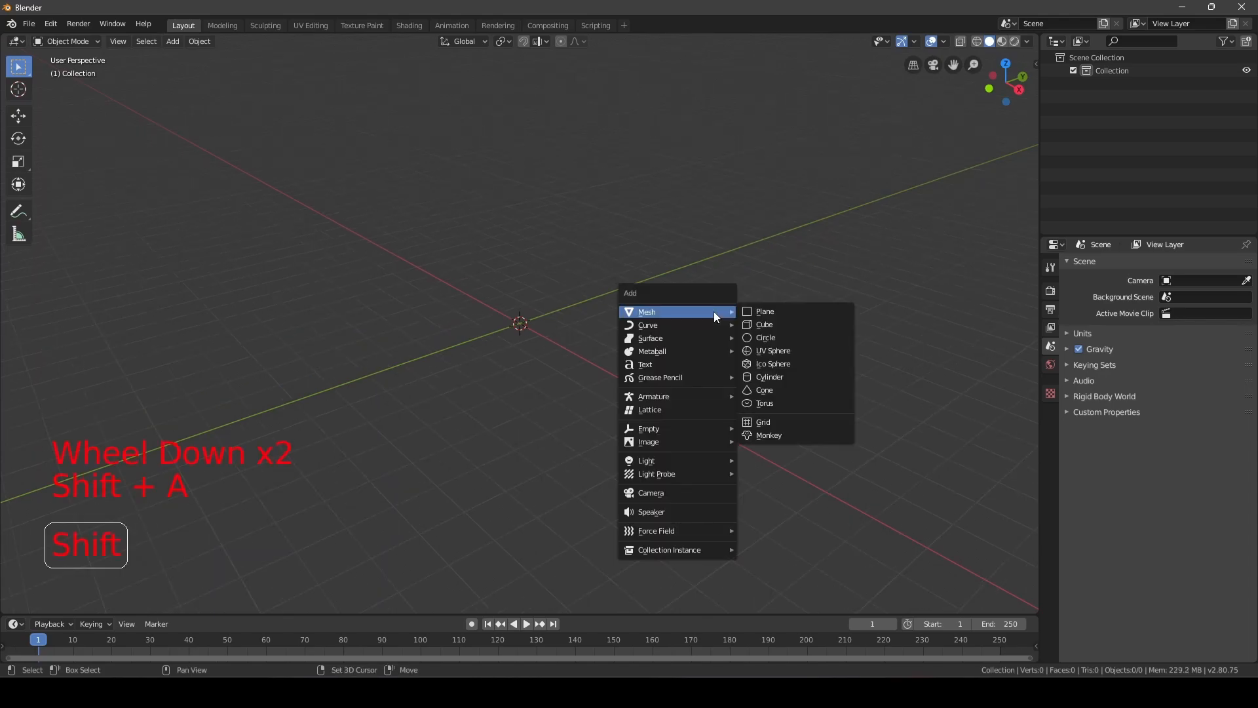
pyautogui.click(786, 352)
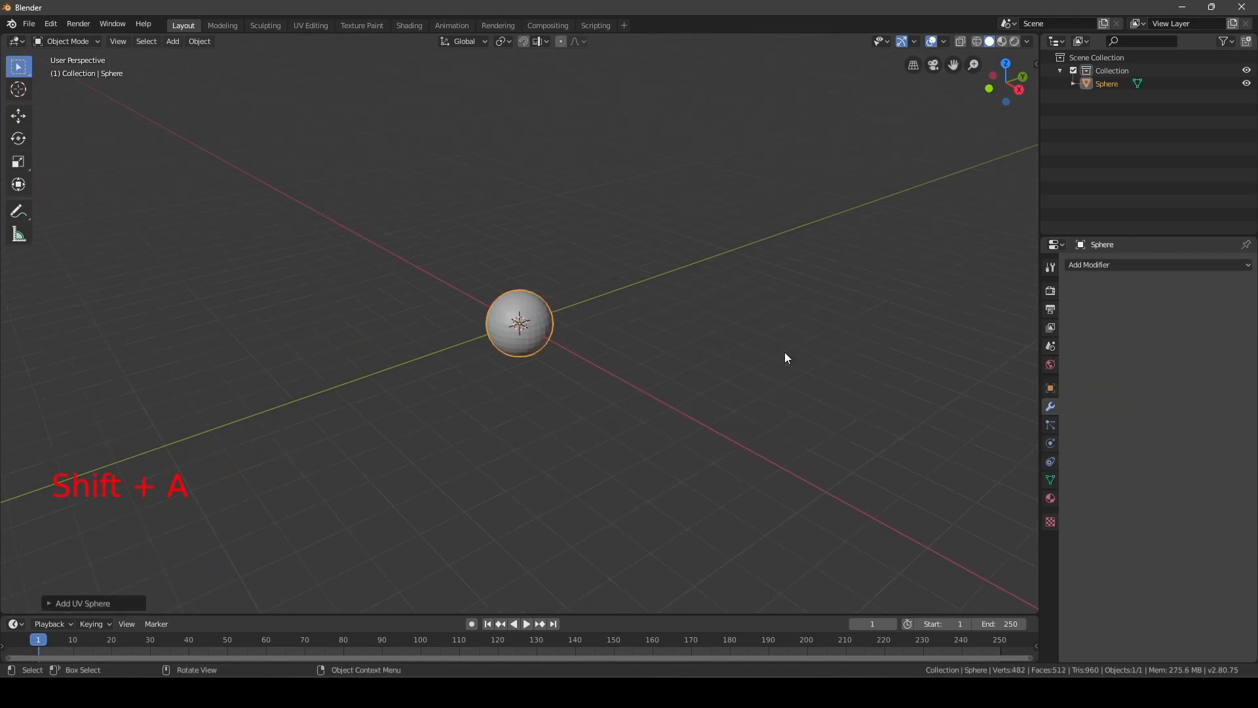
pyautogui.scroll(3, 786, 354)
pyautogui.press('s')
pyautogui.click(970, 359)
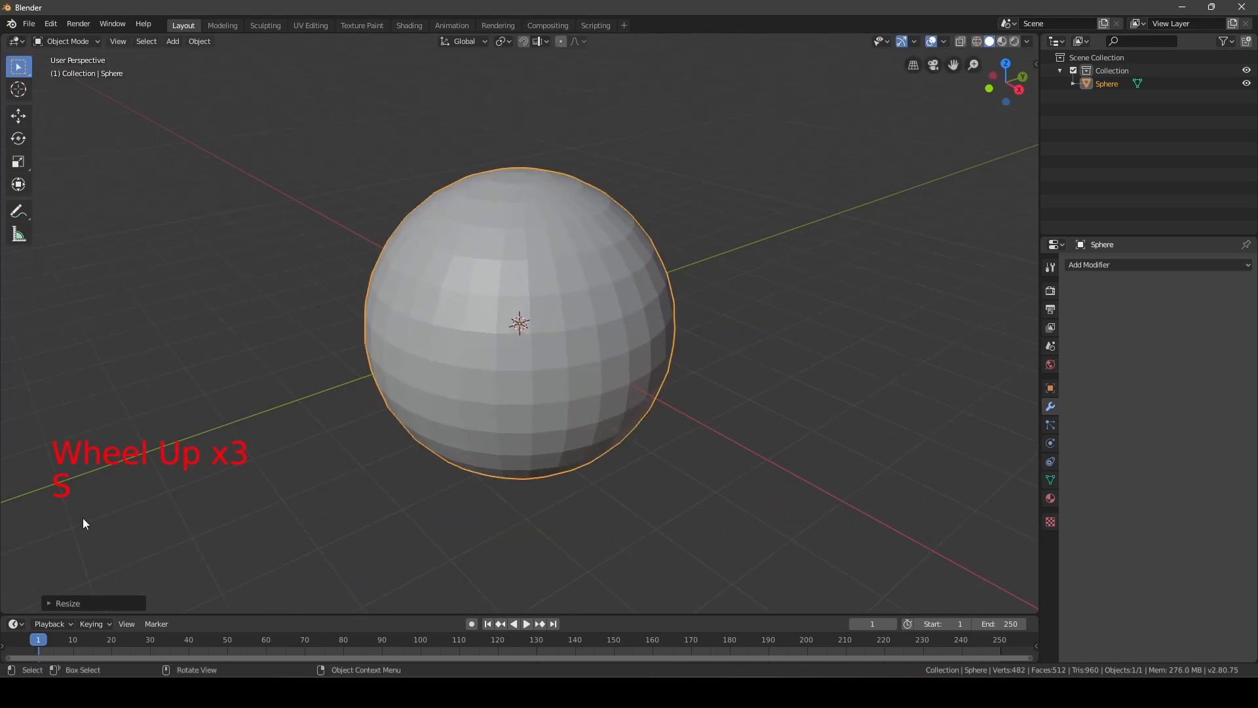
# Subdivide the sphere's entire mesh in Edit Mode with the Number of Cuts set to 25
pyautogui.scroll(2, 505, 283)
pyautogui.press('Tab')
pyautogui.scroll(-2, 505, 283)
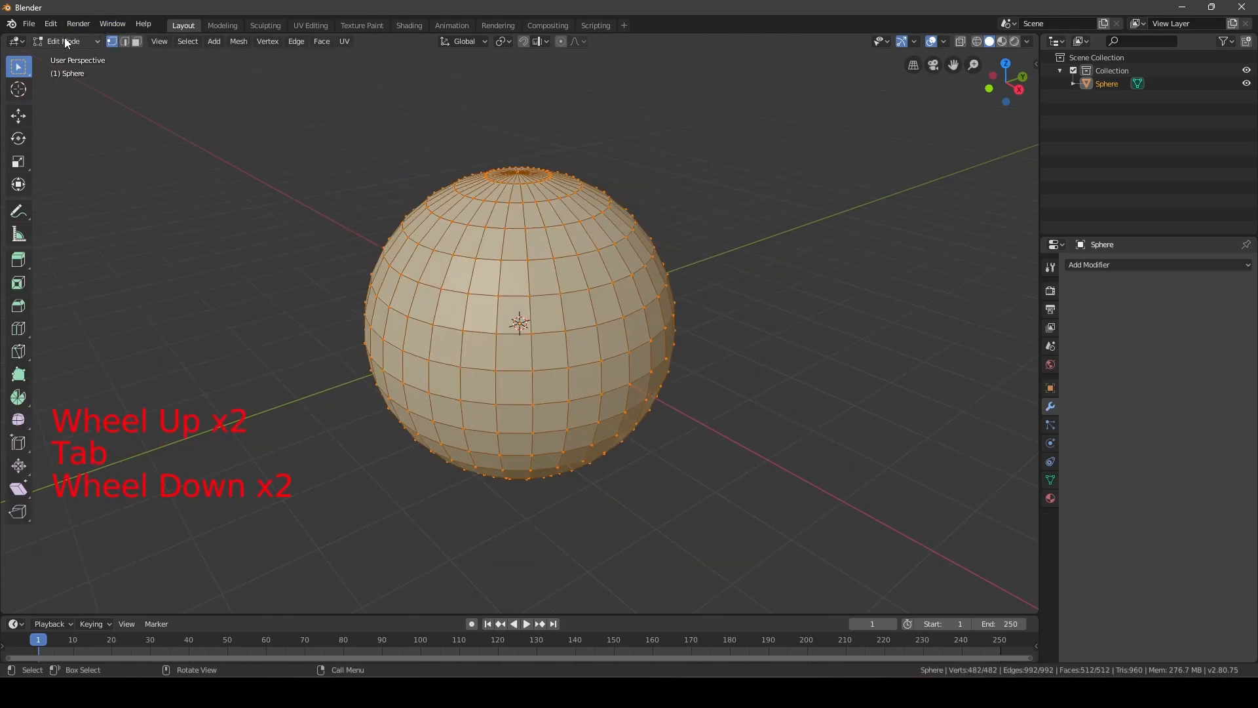
pyautogui.scroll(2, 773, 216)
pyautogui.scroll(-1, 738, 244)
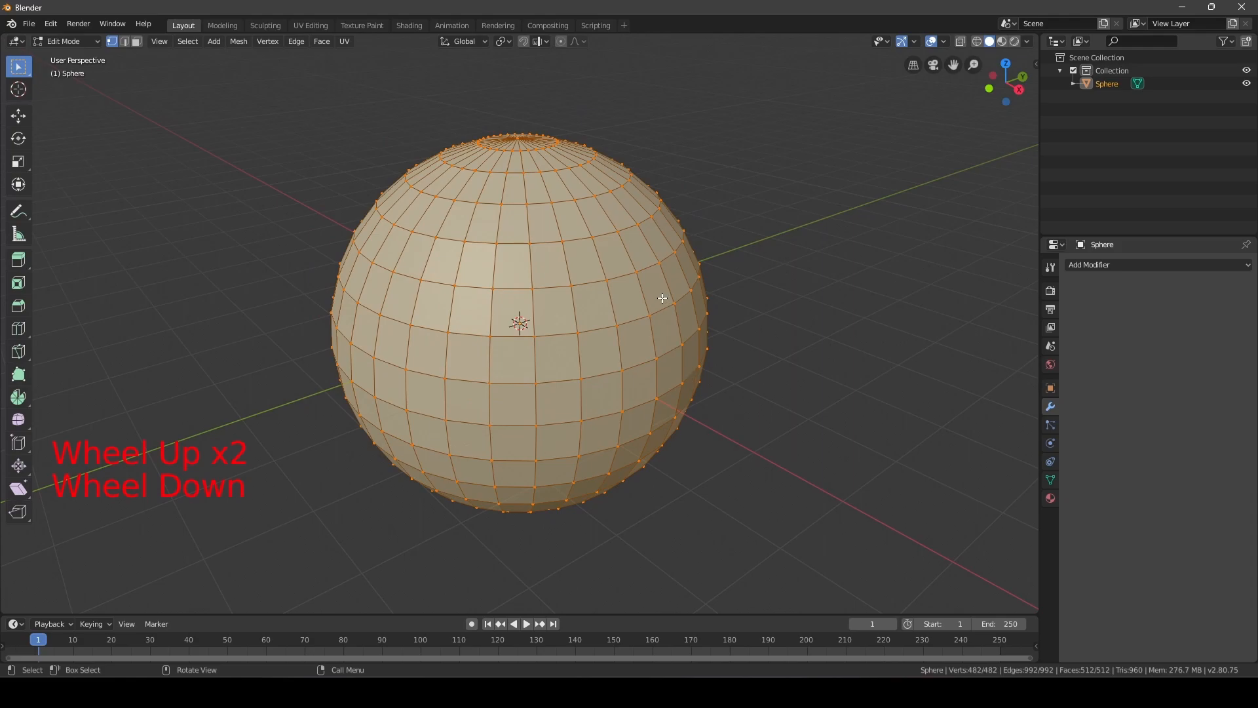
pyautogui.rightClick(552, 227)
pyautogui.click(465, 230)
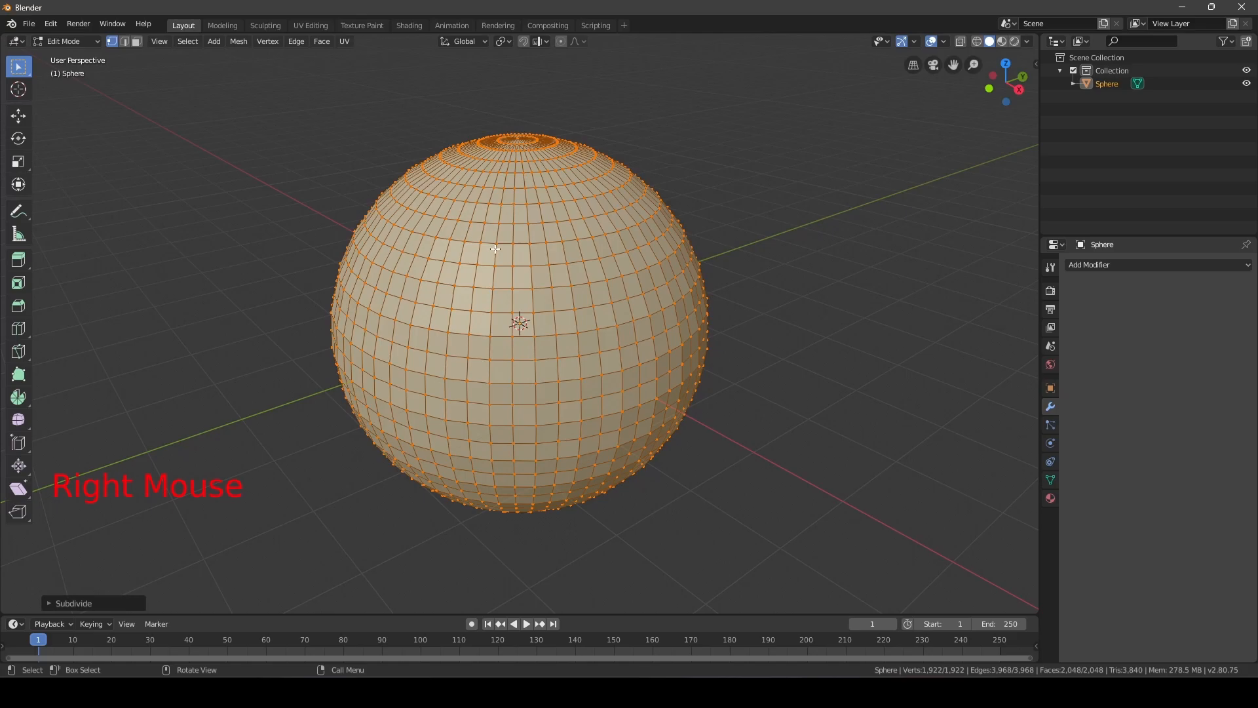
pyautogui.click(49, 603)
pyautogui.doubleClick(194, 512)
pyautogui.write('25')
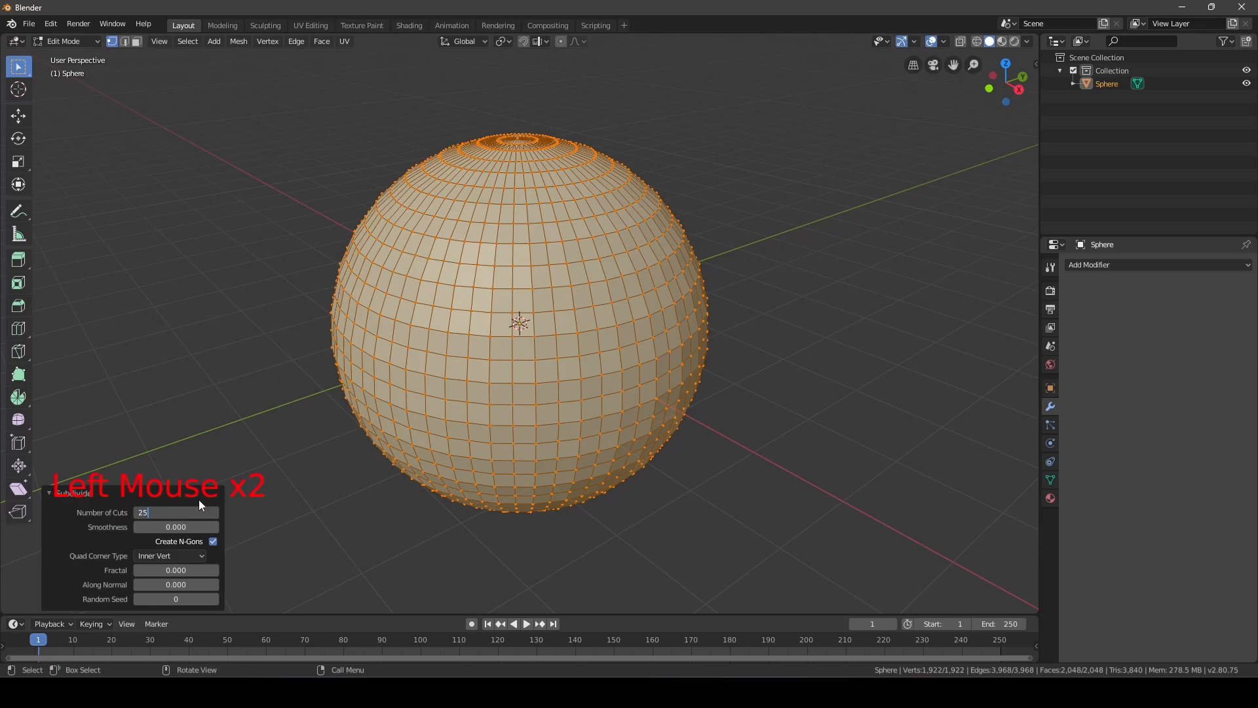
pyautogui.press('Return')
# Examine the density of the sphere's subdivided mesh up close
pyautogui.scroll(2, 533, 320)
pyautogui.scroll(4, 533, 320)
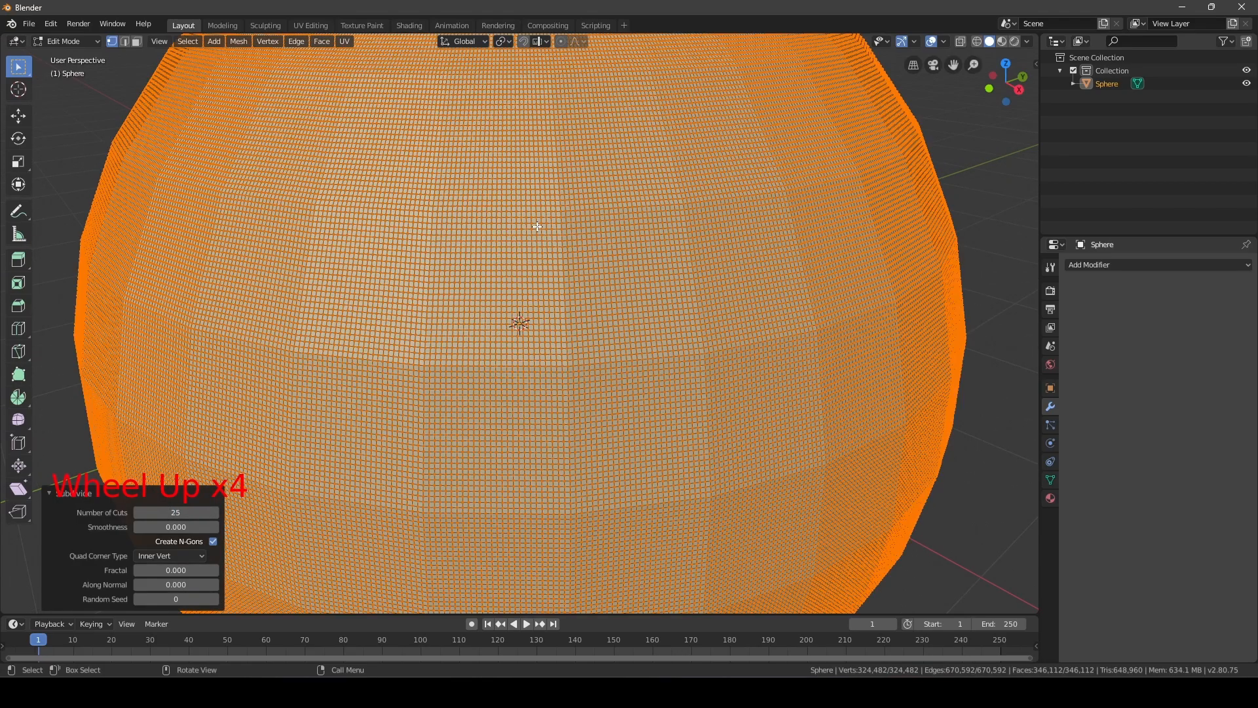
pyautogui.scroll(-2, 535, 288)
pyautogui.scroll(2, 535, 285)
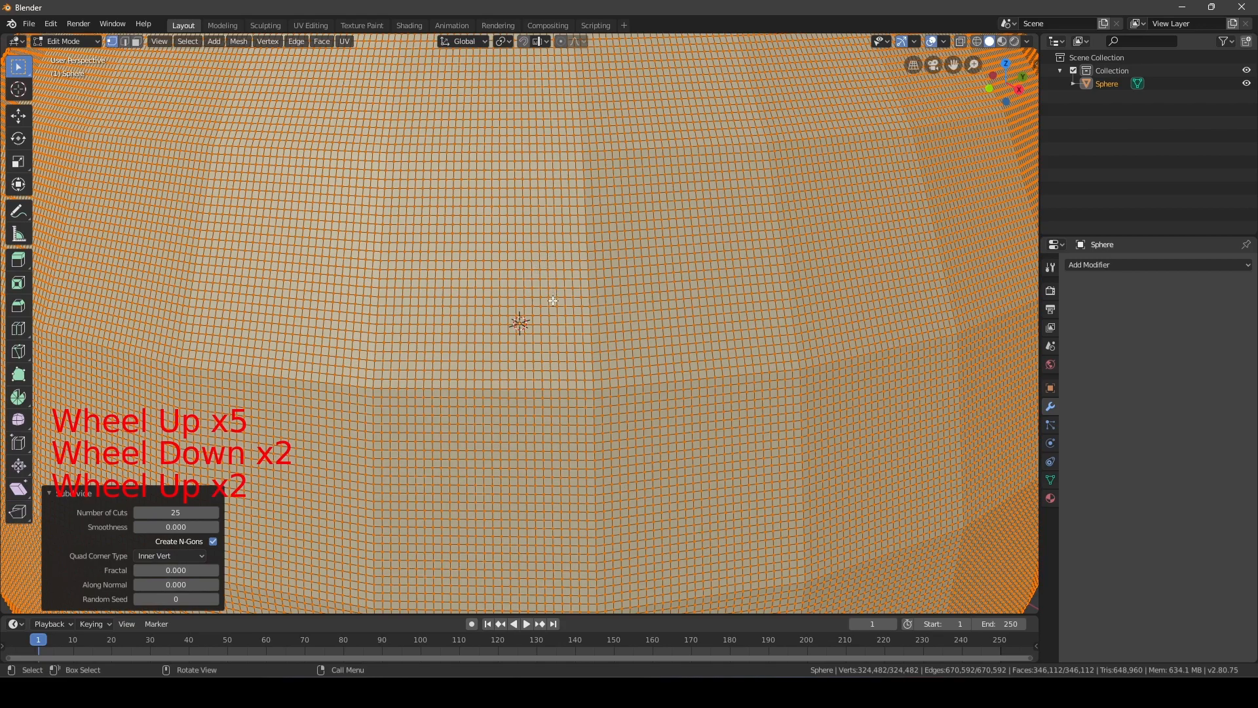
pyautogui.scroll(-3, 633, 317)
pyautogui.scroll(4, 633, 317)
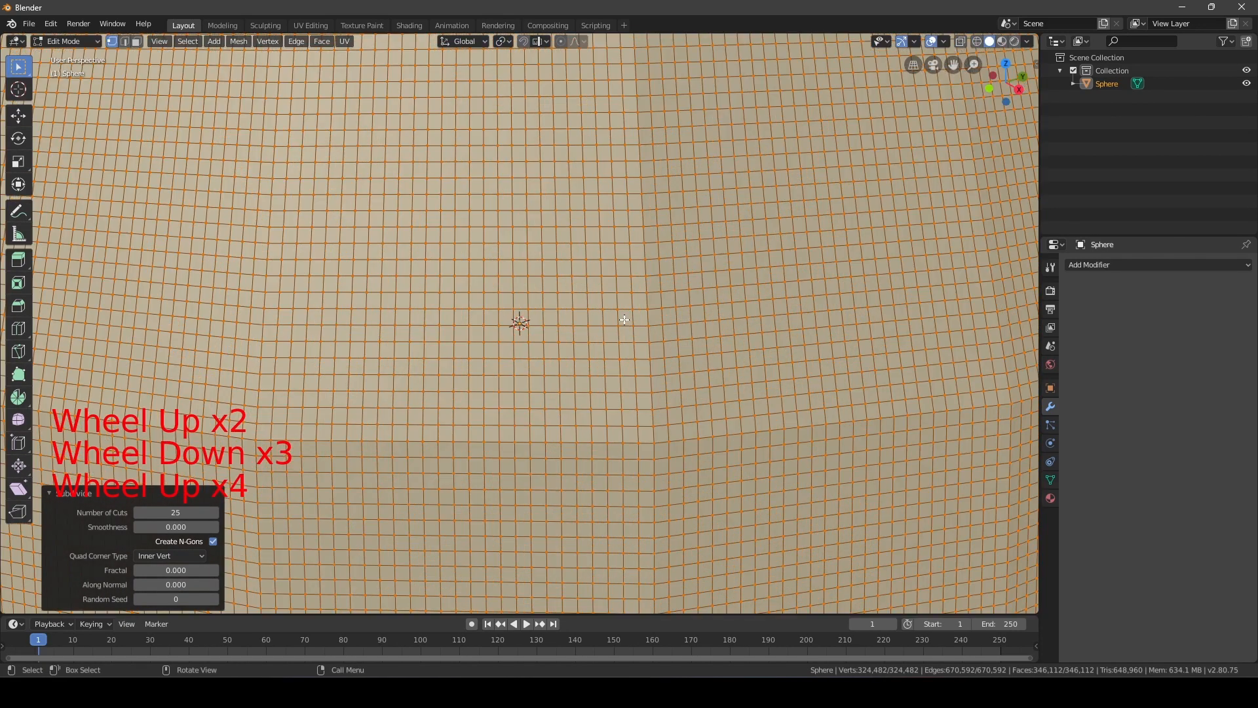
pyautogui.scroll(-6, 623, 315)
pyautogui.click(48, 491)
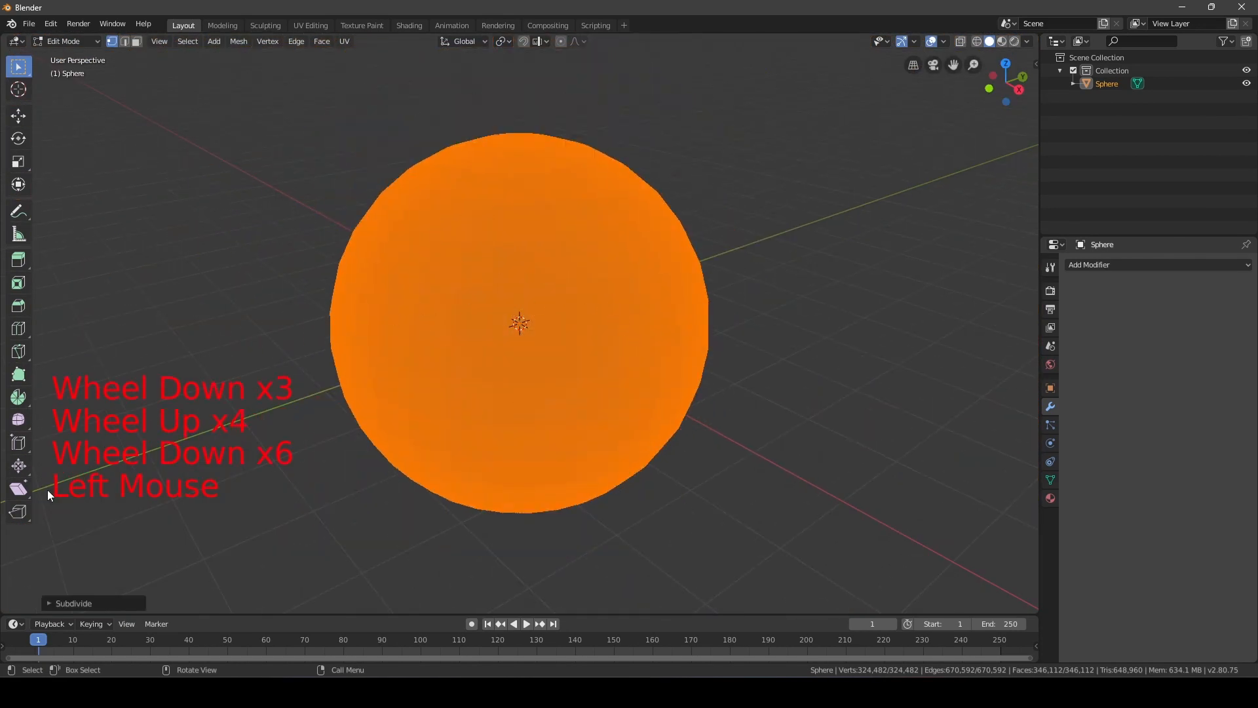
# Return to Object Mode and add a Displace modifier to the sphere
pyautogui.moveTo(598, 281)
pyautogui.mouseDown(button='middle')
pyautogui.moveTo(505, 282)
pyautogui.moveTo(547, 290)
pyautogui.mouseUp(button='middle')
pyautogui.scroll(4, 580, 291)
pyautogui.press('Tab')
pyautogui.scroll(-4, 589, 291)
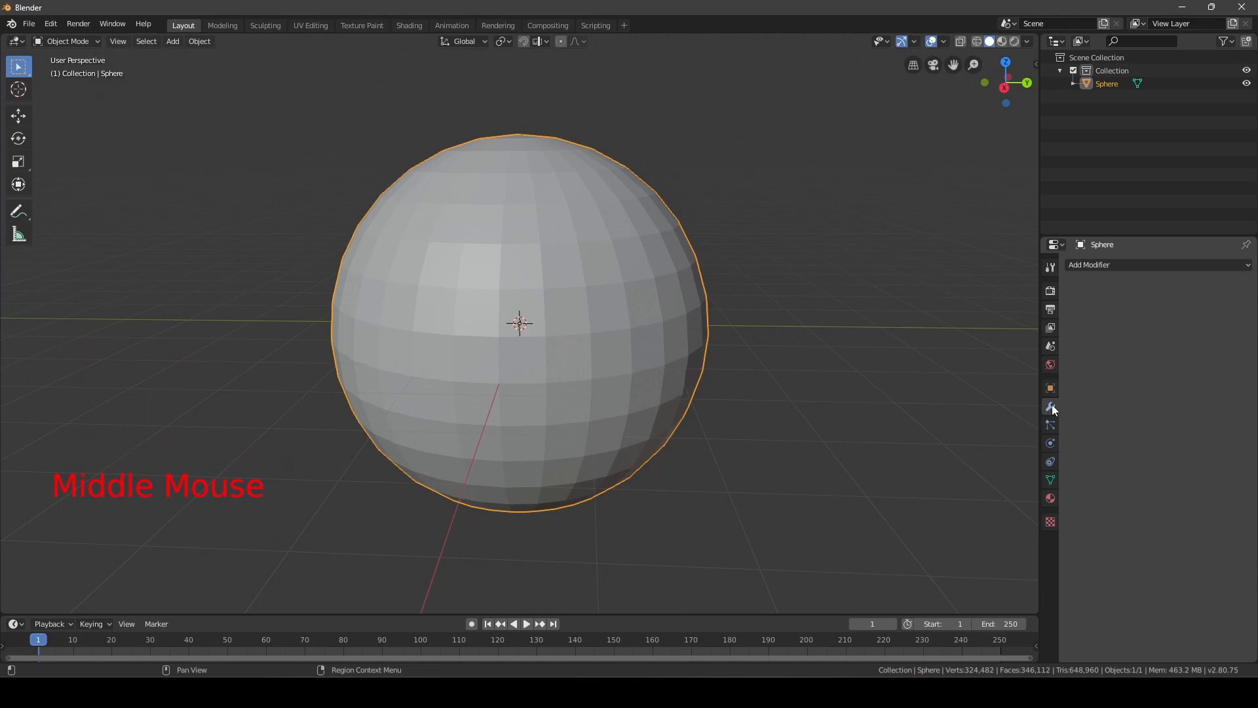
pyautogui.click(1118, 266)
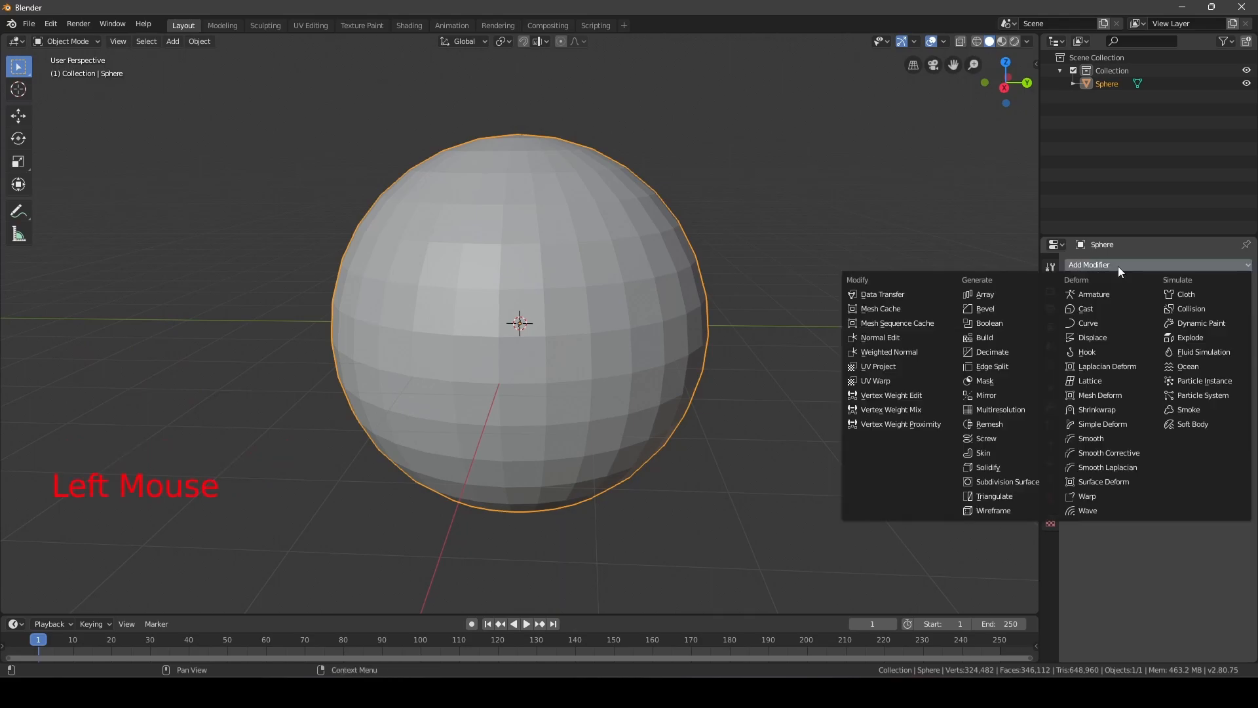
pyautogui.click(1096, 338)
pyautogui.scroll(-2, 629, 388)
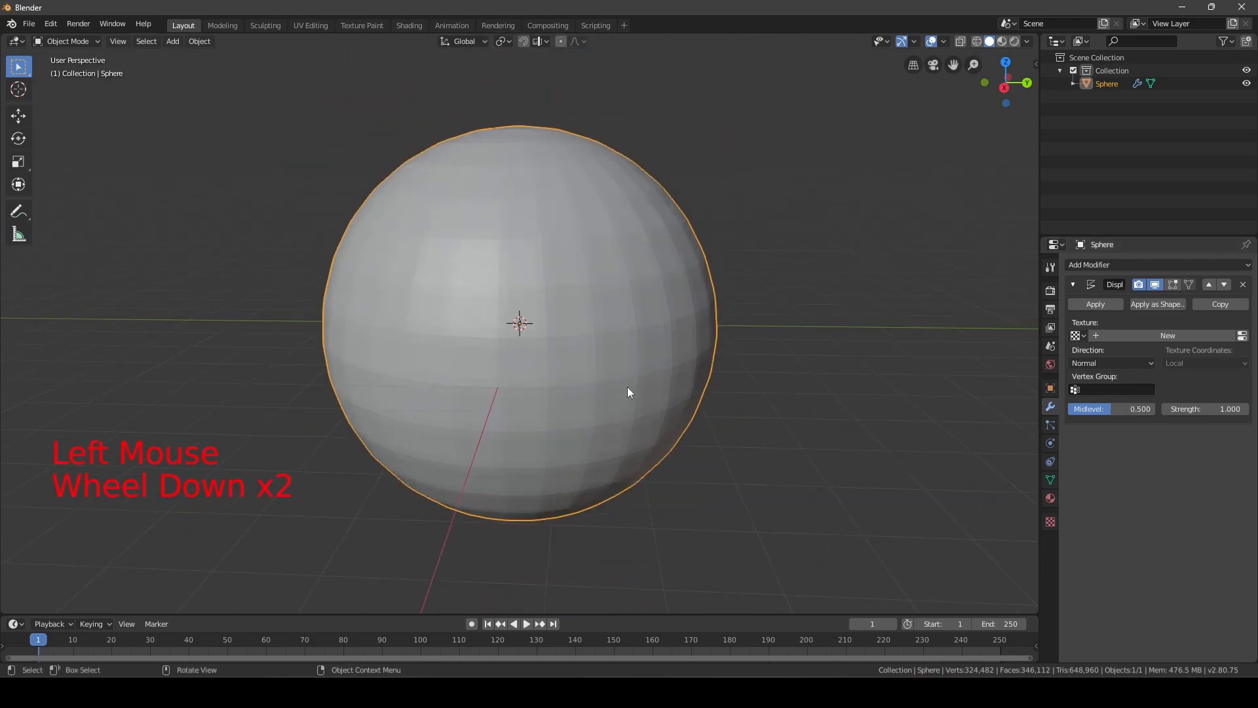
# Create a new texture for the Displace modifier and load the df texture with white background image into it
pyautogui.click(1153, 335)
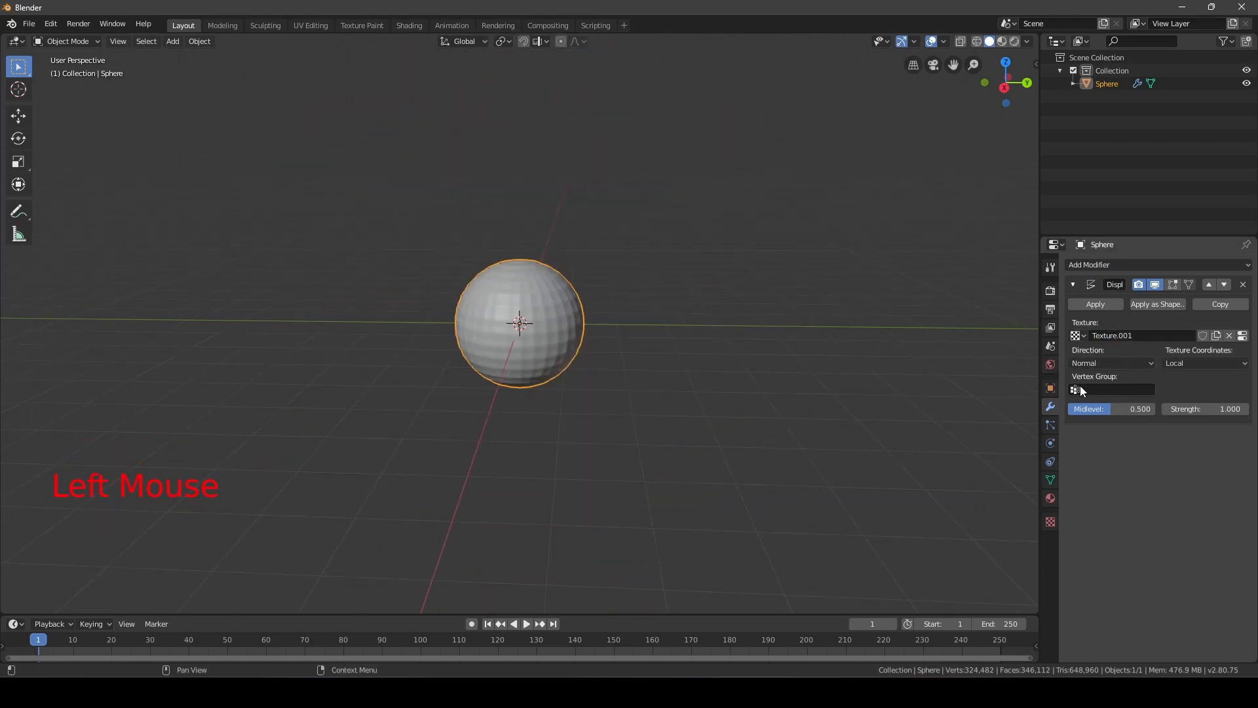
pyautogui.click(1047, 498)
pyautogui.click(1051, 522)
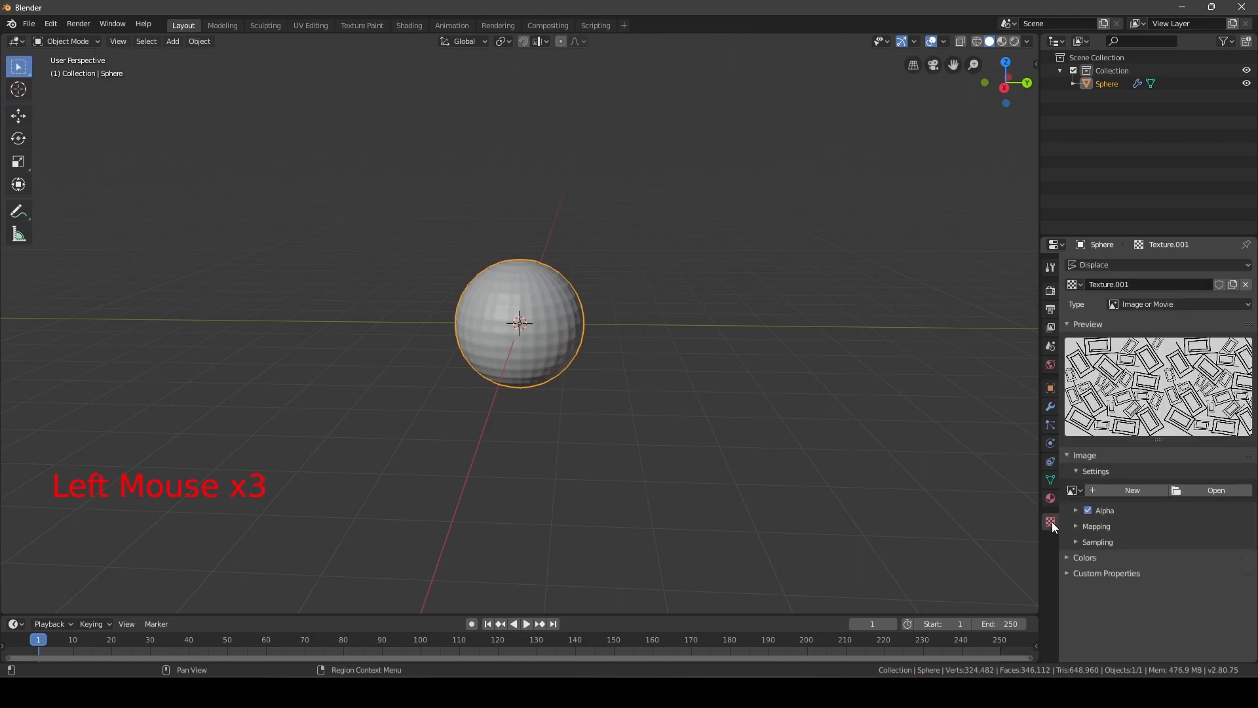
pyautogui.click(1213, 491)
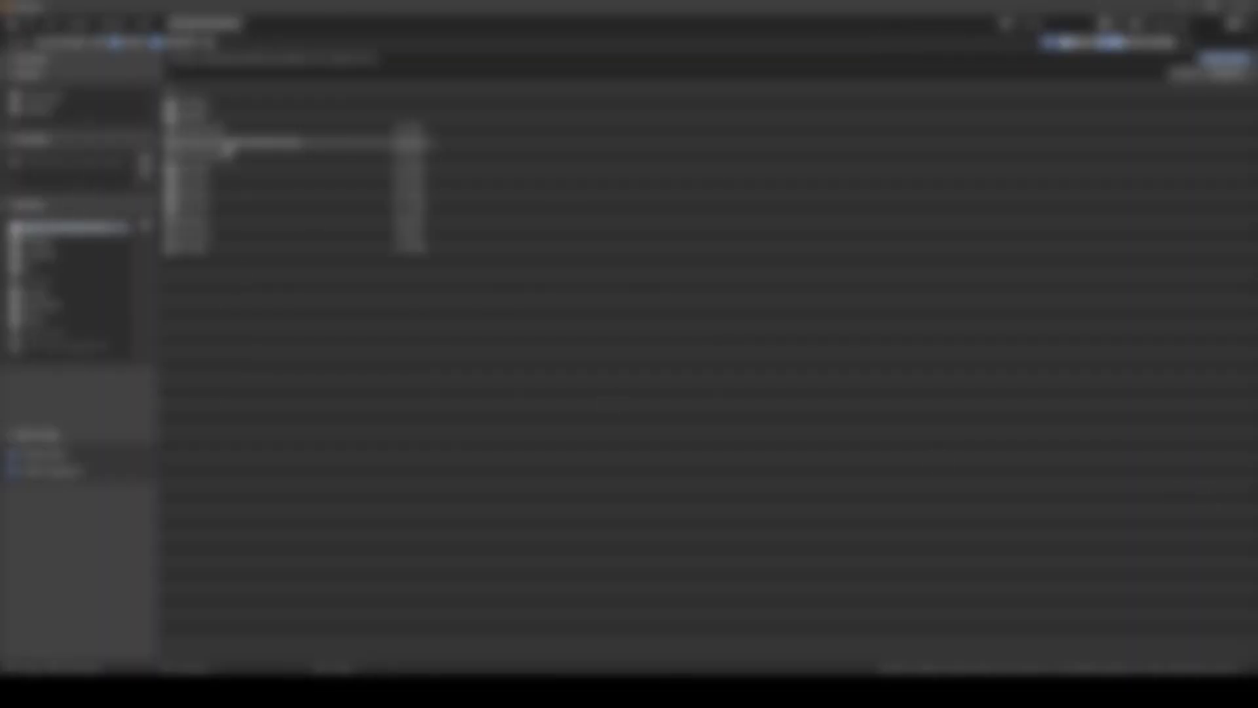
pyautogui.doubleClick(226, 145)
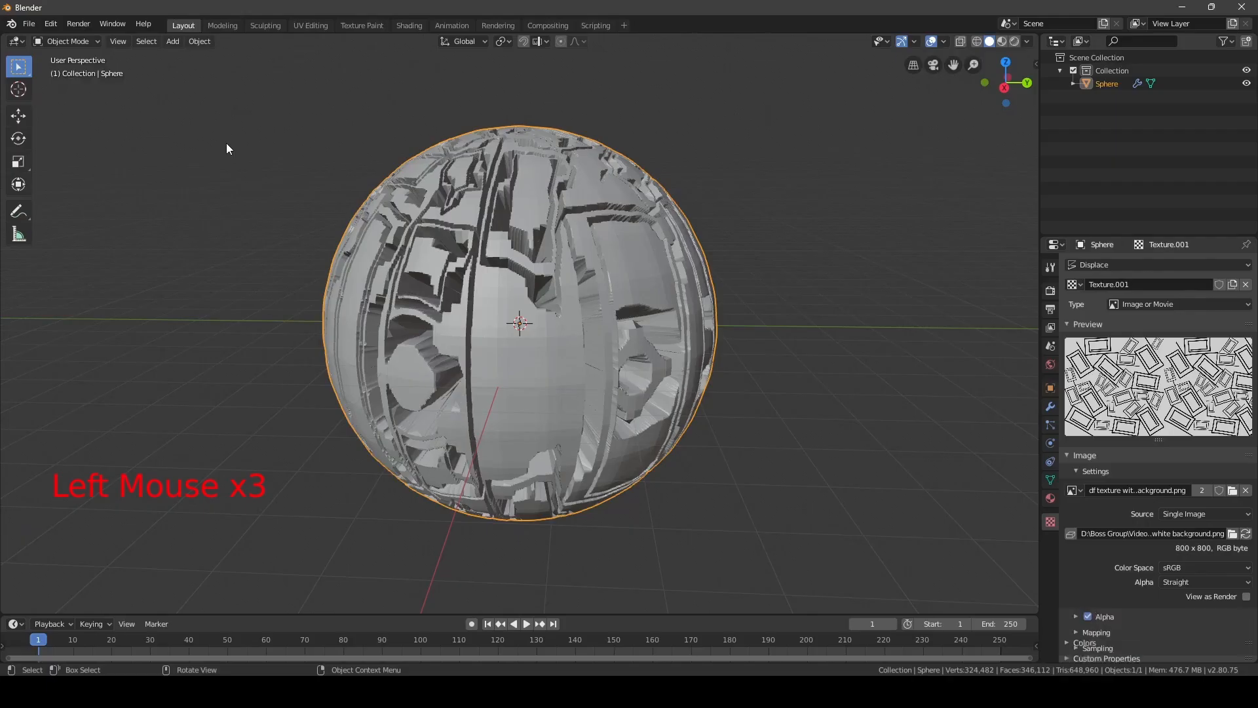
# Examine the displaced pattern on the sphere from several sides and distances
pyautogui.scroll(-1, 626, 273)
pyautogui.scroll(-1, 627, 272)
pyautogui.moveTo(608, 247); pyautogui.dragTo(537, 262, button='middle')
pyautogui.scroll(4, 640, 323)
pyautogui.scroll(-3, 647, 249)
pyautogui.scroll(2, 573, 278)
pyautogui.moveTo(537, 262)
pyautogui.mouseDown(button='middle')
pyautogui.moveTo(477, 253)
pyautogui.moveTo(531, 234)
pyautogui.moveTo(568, 274)
pyautogui.moveTo(599, 360)
pyautogui.moveTo(557, 275)
pyautogui.mouseUp(button='middle')
pyautogui.scroll(3, 523, 241)
pyautogui.scroll(-4, 525, 249)
pyautogui.scroll(-1, 526, 254)
pyautogui.scroll(1, 557, 276)
pyautogui.moveTo(557, 275); pyautogui.dragTo(587, 313, button='middle')
pyautogui.scroll(-1, 506, 139)
# Set the Displace modifier's Strength to 0.020
pyautogui.click(1051, 406)
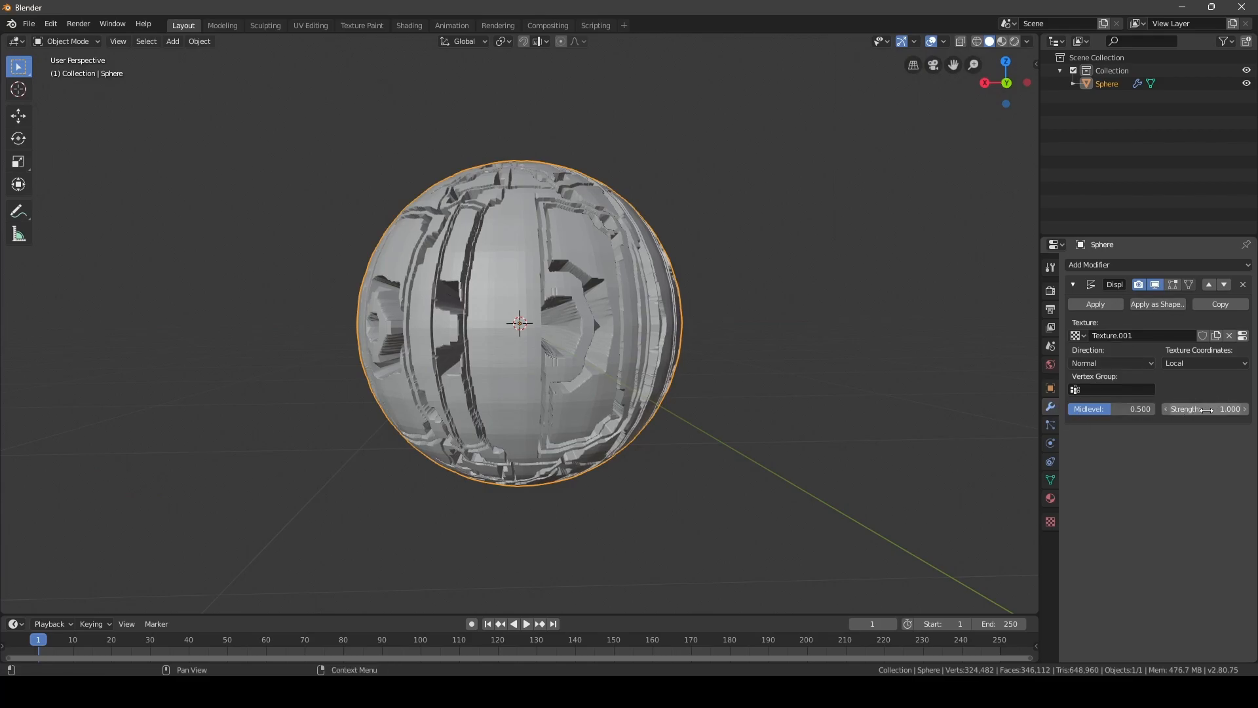
pyautogui.click(1221, 412)
pyautogui.write('0.0')
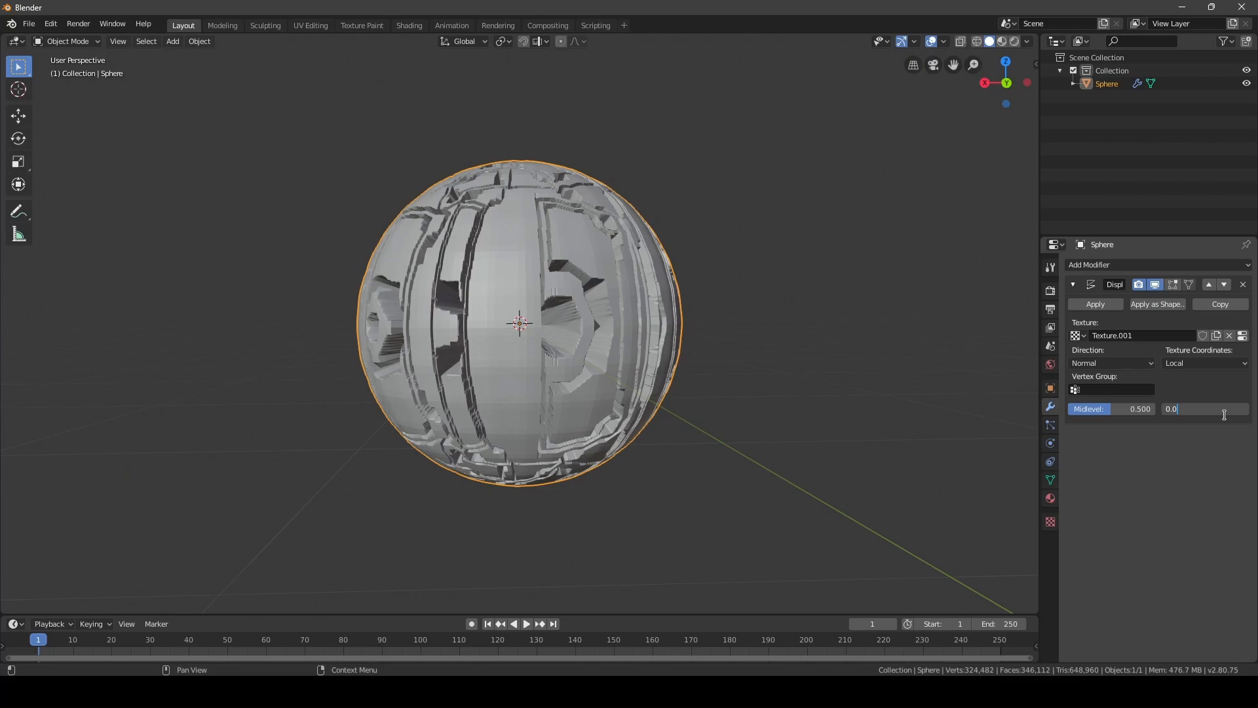
pyautogui.write('20')
pyautogui.press('Return')
# Shade the sphere smooth and check the raised pattern on its surface
pyautogui.click(796, 275)
pyautogui.moveTo(798, 277); pyautogui.dragTo(792, 374, button='middle')
pyautogui.scroll(6, 724, 348)
pyautogui.moveTo(687, 351); pyautogui.dragTo(713, 336, button='middle')
pyautogui.scroll(1, 665, 308)
pyautogui.click(654, 301)
pyautogui.rightClick(654, 302)
pyautogui.click(672, 304)
pyautogui.scroll(-3, 701, 337)
pyautogui.scroll(2, 707, 343)
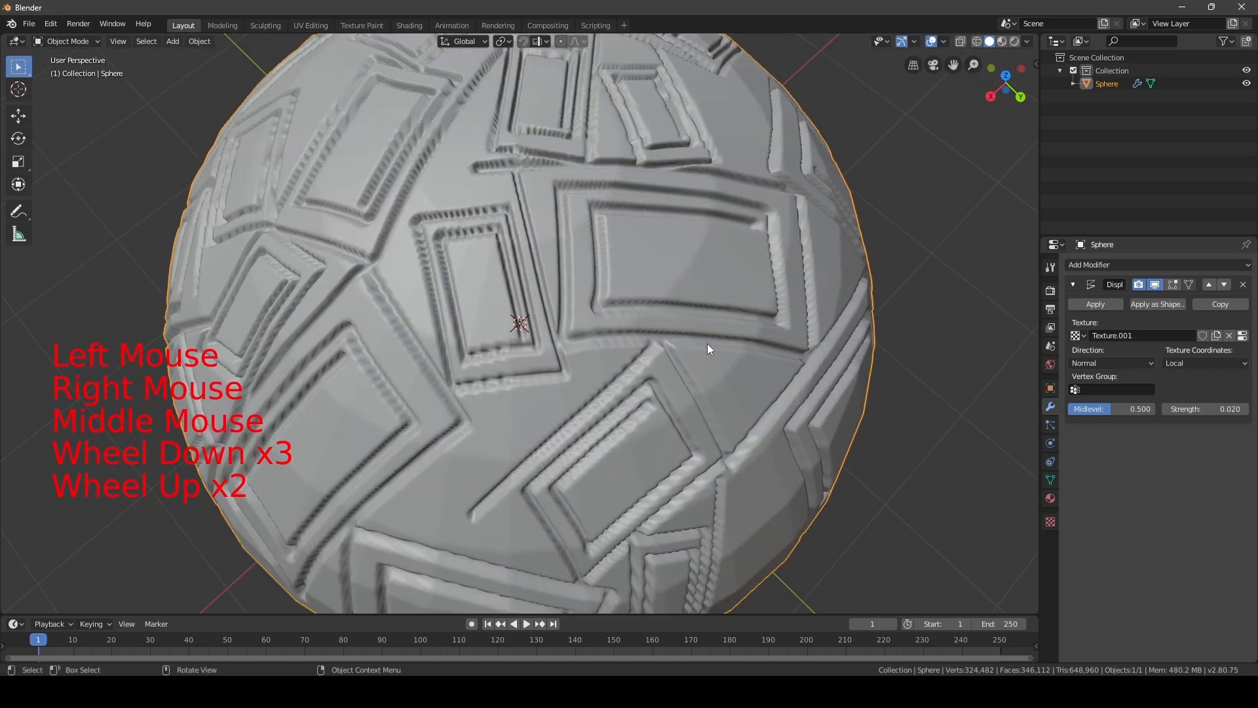
# Set the Displace modifier's Strength to 0.01 and apply the modifier to the sphere
pyautogui.click(1186, 409)
pyautogui.write('0.01')
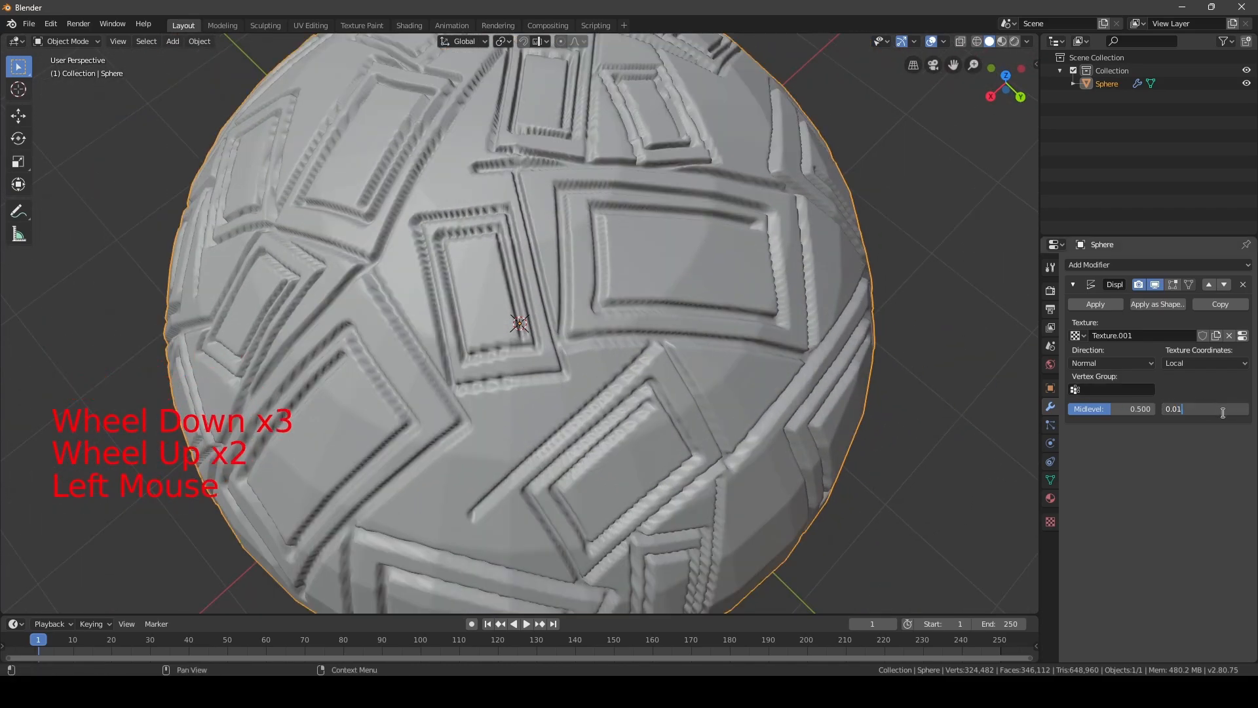
pyautogui.press('Return')
pyautogui.scroll(-5, 909, 317)
pyautogui.moveTo(909, 318); pyautogui.dragTo(642, 282, button='middle')
pyautogui.scroll(-2, 713, 348)
pyautogui.click(736, 348)
pyautogui.scroll(5, 531, 360)
pyautogui.click(643, 281)
pyautogui.click(1105, 301)
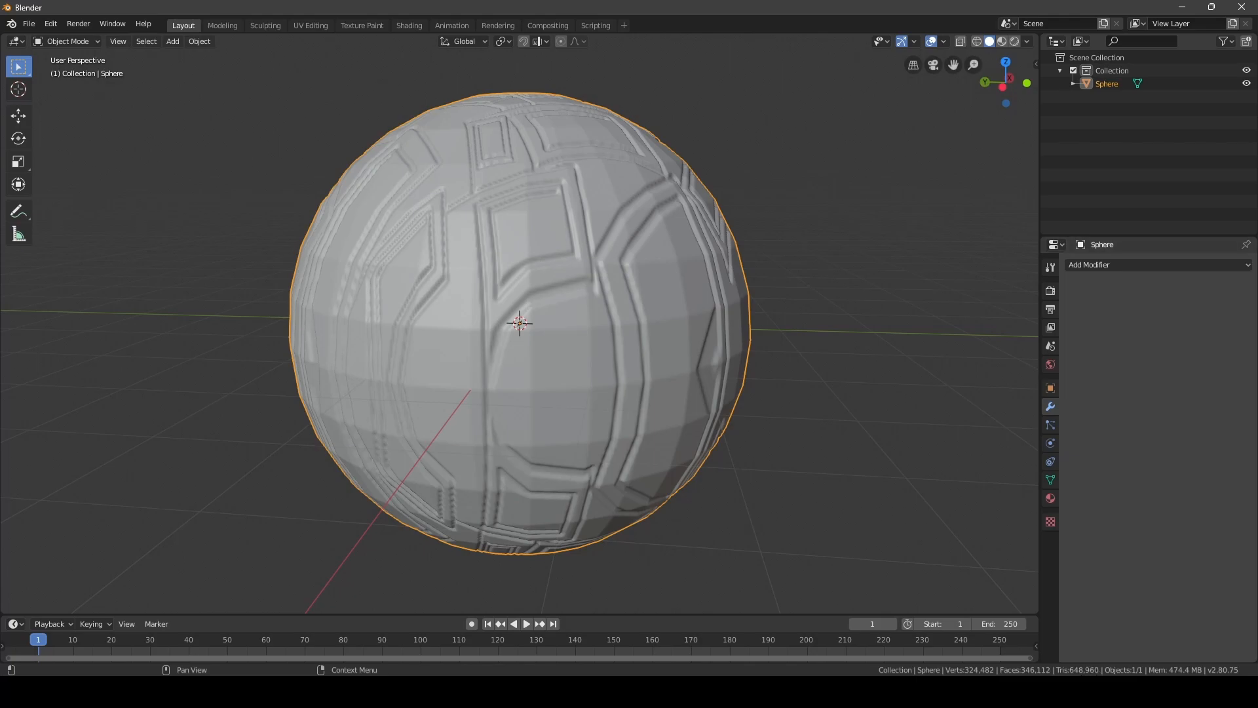
# Add a Decimate modifier to the sphere
pyautogui.click(1119, 266)
pyautogui.click(998, 357)
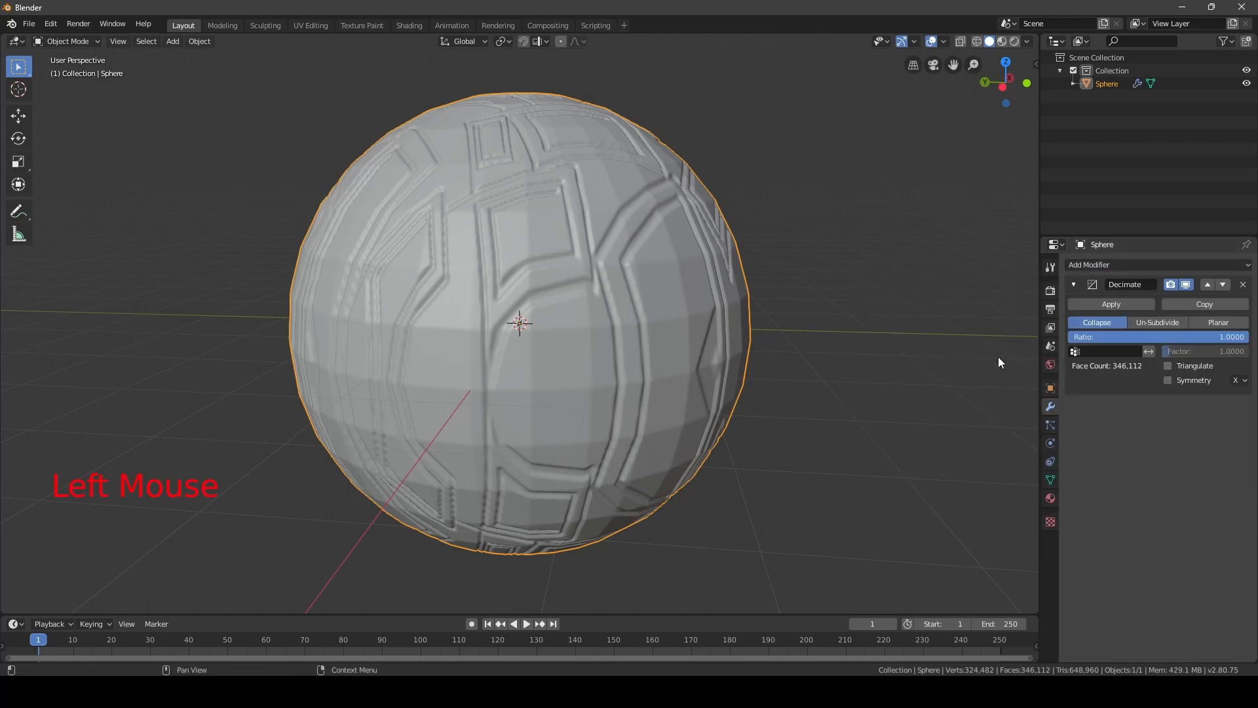
pyautogui.scroll(-1, 906, 323)
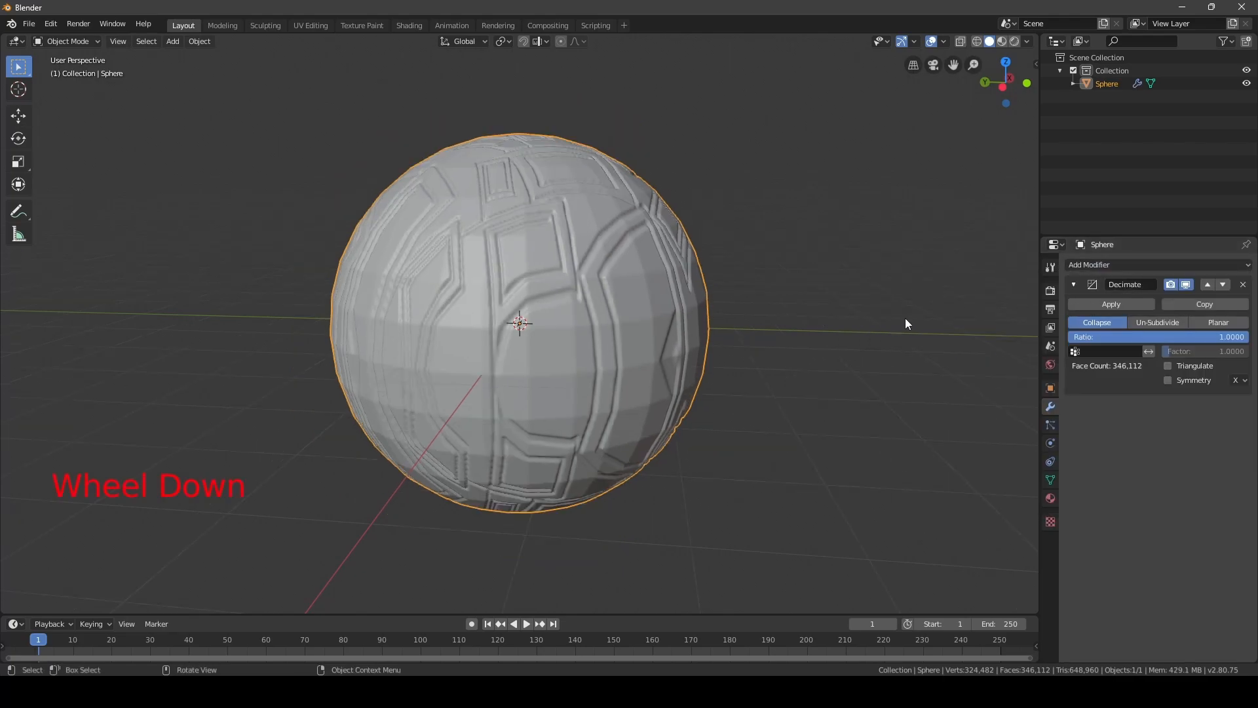
# Set the Decimate modifier's Ratio to 0.1 and check the reduced sphere
pyautogui.moveTo(905, 323); pyautogui.dragTo(924, 348, button='middle')
pyautogui.click(1079, 337)
pyautogui.write('01')
pyautogui.press('BackSpace')
pyautogui.write('.1')
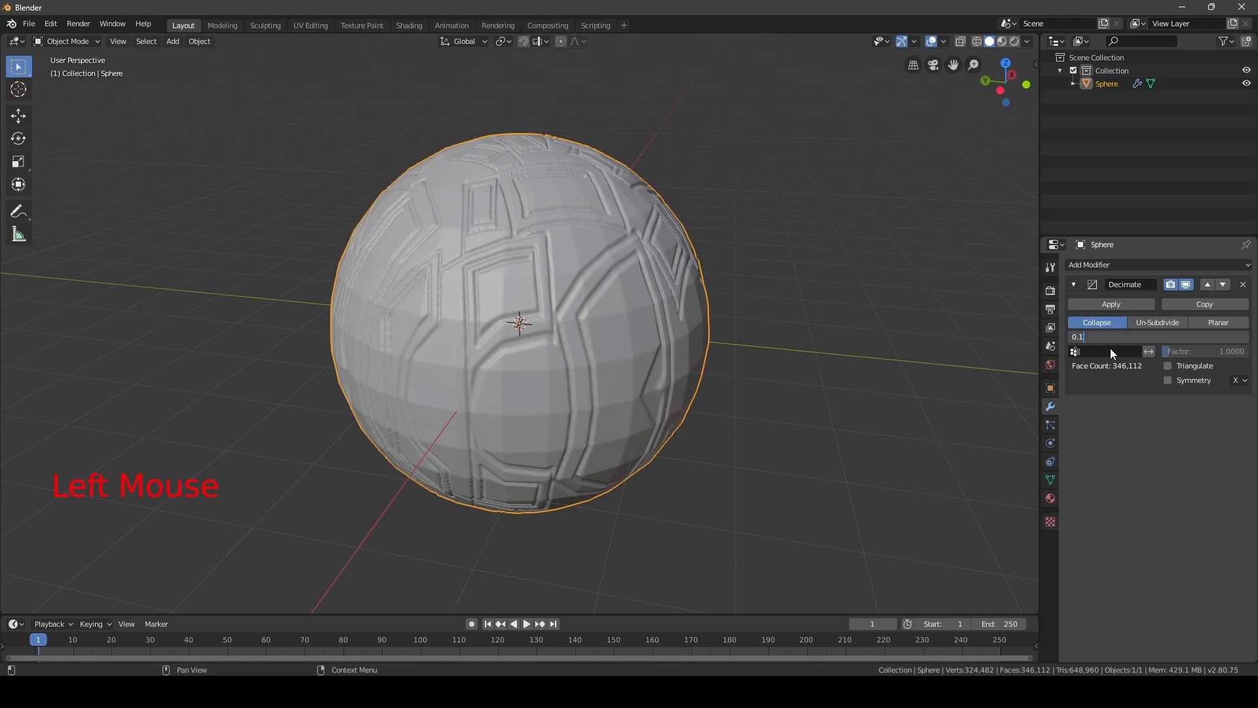
pyautogui.click(1110, 348)
pyautogui.moveTo(820, 336); pyautogui.dragTo(904, 341, button='middle')
pyautogui.scroll(3, 639, 344)
pyautogui.scroll(-4, 621, 255)
pyautogui.scroll(-2, 622, 255)
pyautogui.scroll(4, 825, 321)
# Lower the Decimate modifier's Ratio to 0.01 and inspect the sphere's remaining detail
pyautogui.doubleClick(1163, 336)
pyautogui.press('BackSpace')
pyautogui.write('0')
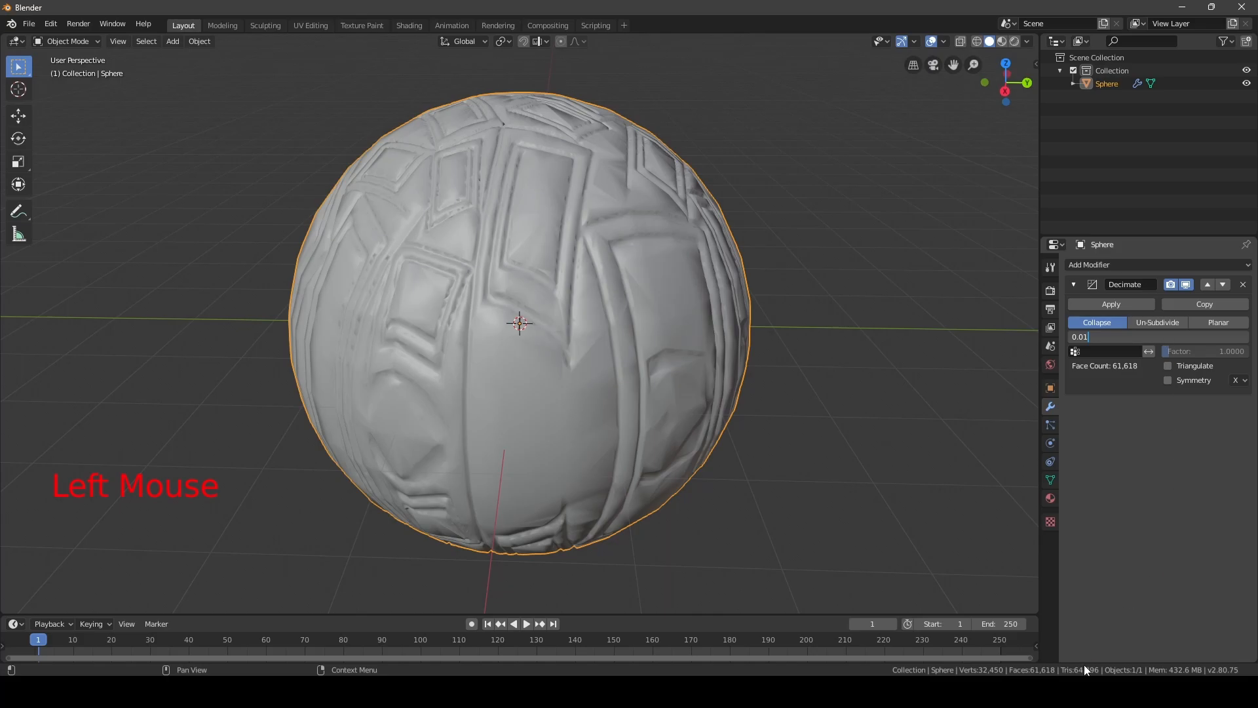
pyautogui.write('1')
pyautogui.press('Return')
pyautogui.scroll(-4, 701, 225)
pyautogui.moveTo(702, 225); pyautogui.dragTo(1000, 577, button='middle')
pyautogui.scroll(5, 746, 325)
pyautogui.scroll(-2, 721, 259)
# Try Decimate Ratios of 0.03, 0.02 and 0.015 on the sphere
pyautogui.click(1127, 336)
pyautogui.press('BackSpace')
pyautogui.write('3')
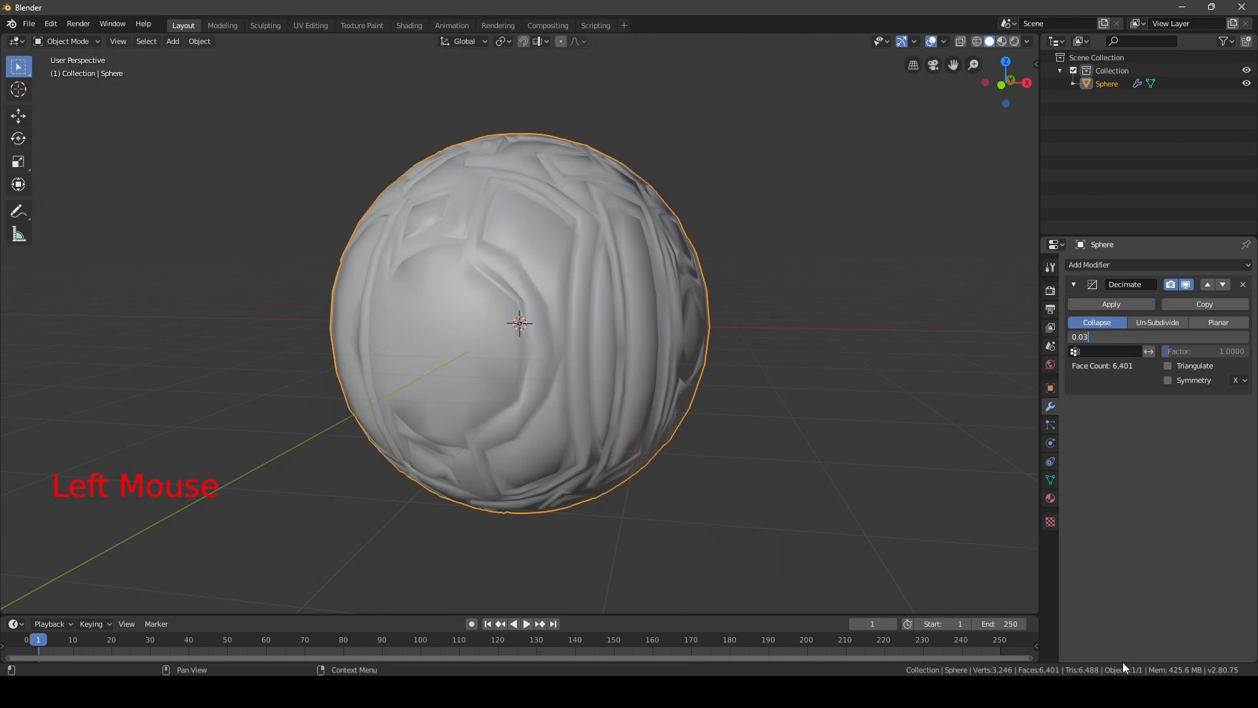
pyautogui.press('Return')
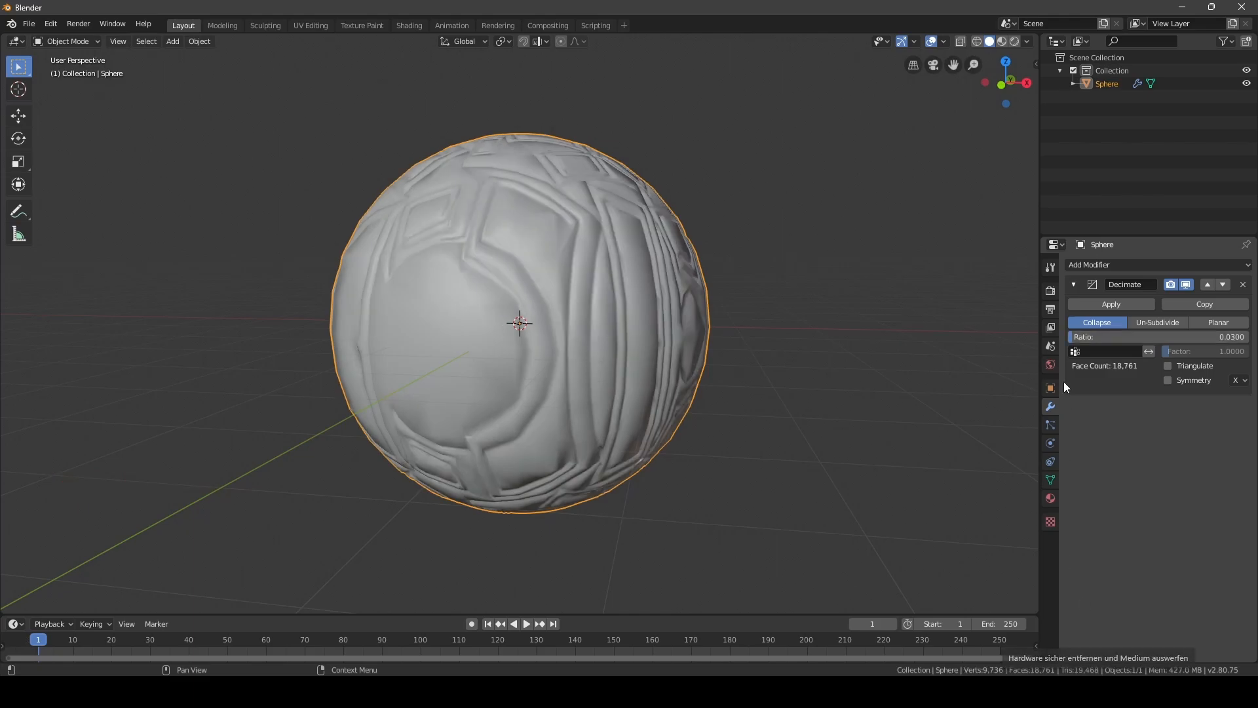
pyautogui.click(1151, 336)
pyautogui.write('0.02')
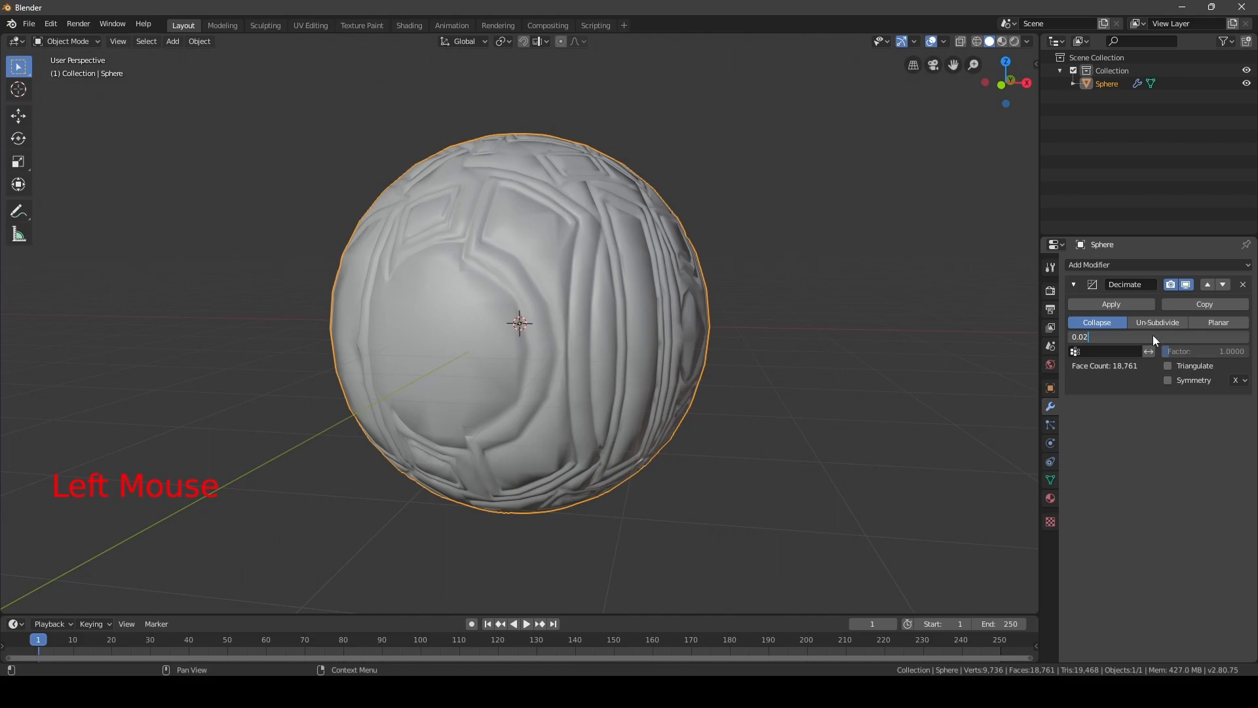
pyautogui.press('Return')
pyautogui.click(1153, 335)
pyautogui.write('0.015')
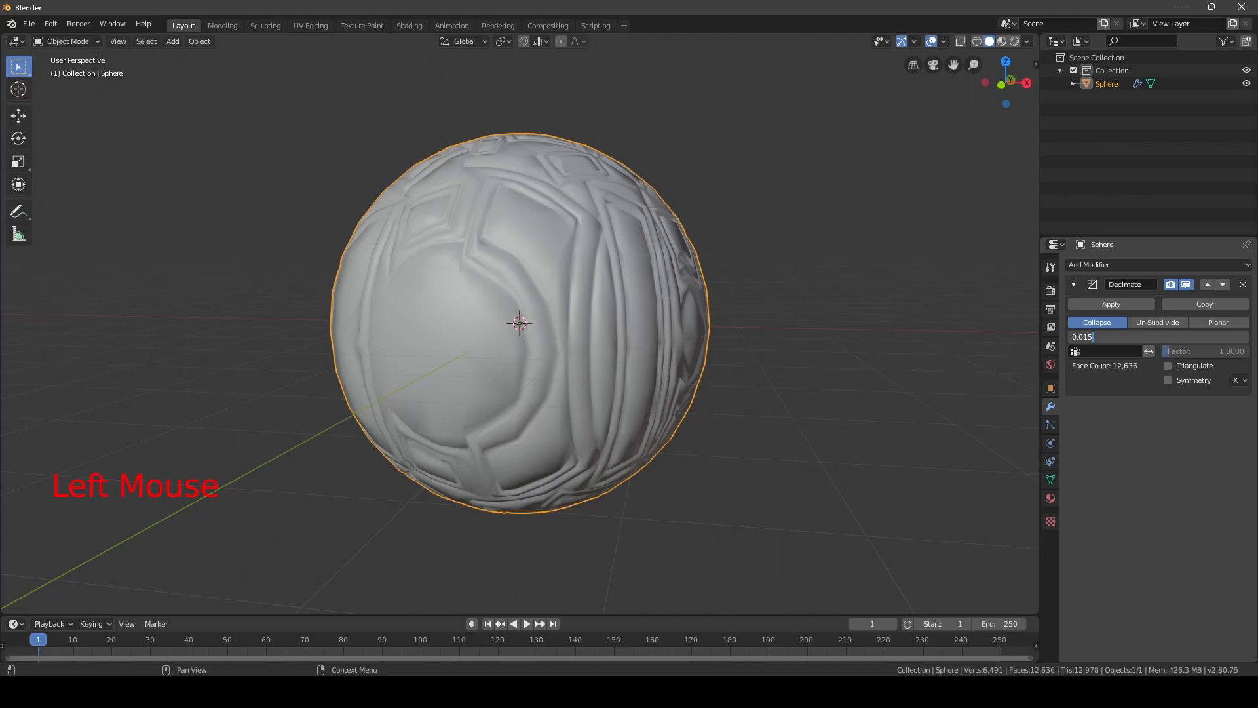
pyautogui.press('Return')
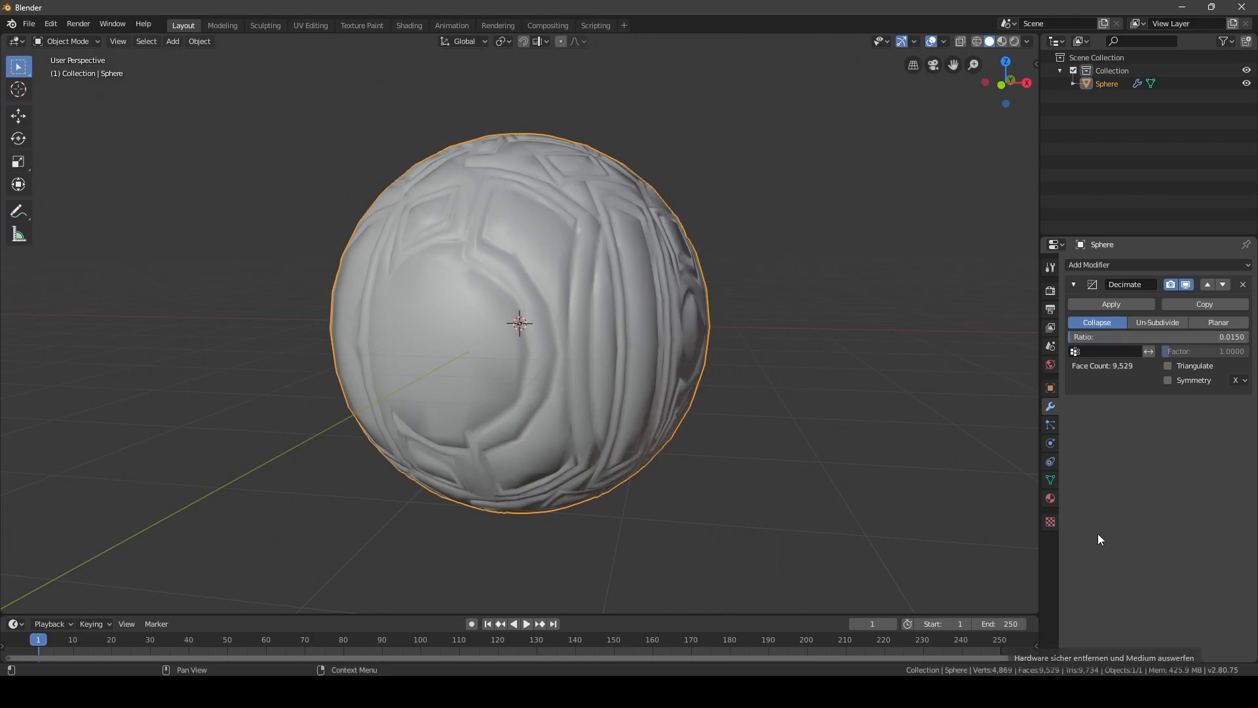
# Set the Decimate Ratio to 0.012 and apply the modifier to the sphere
pyautogui.click(1139, 335)
pyautogui.write('0.012')
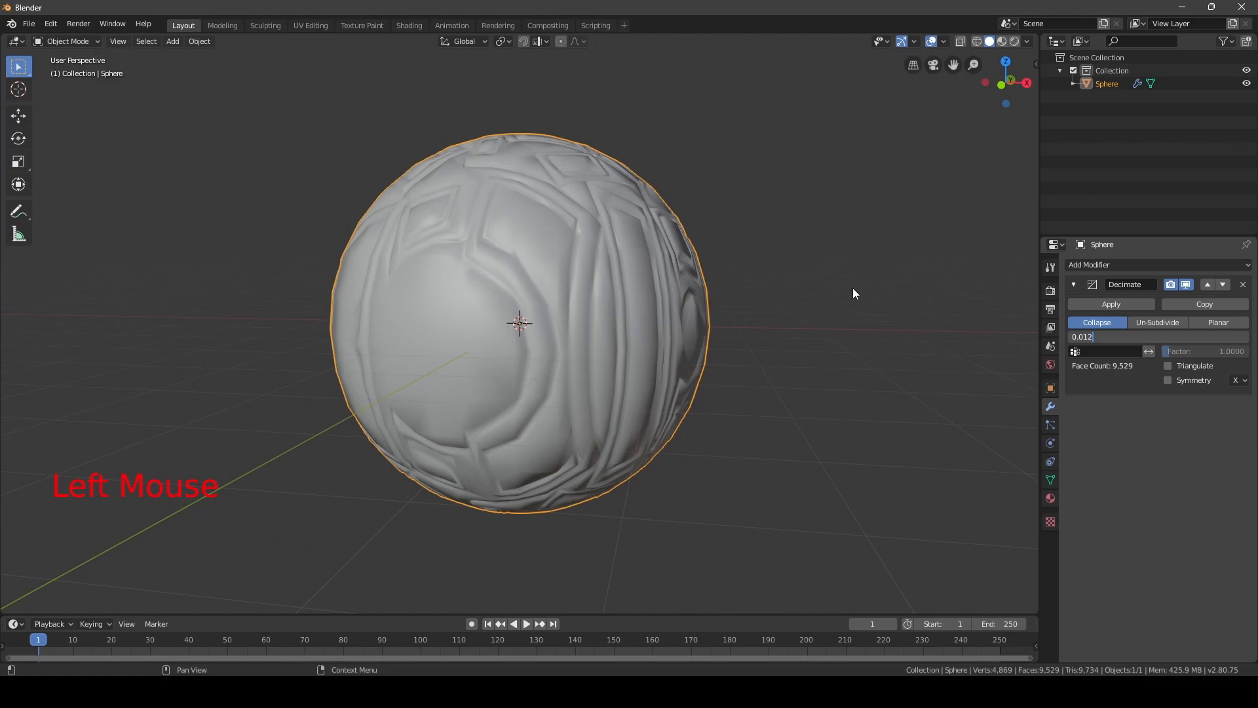
pyautogui.press('Return')
pyautogui.moveTo(851, 289); pyautogui.dragTo(812, 404, button='middle')
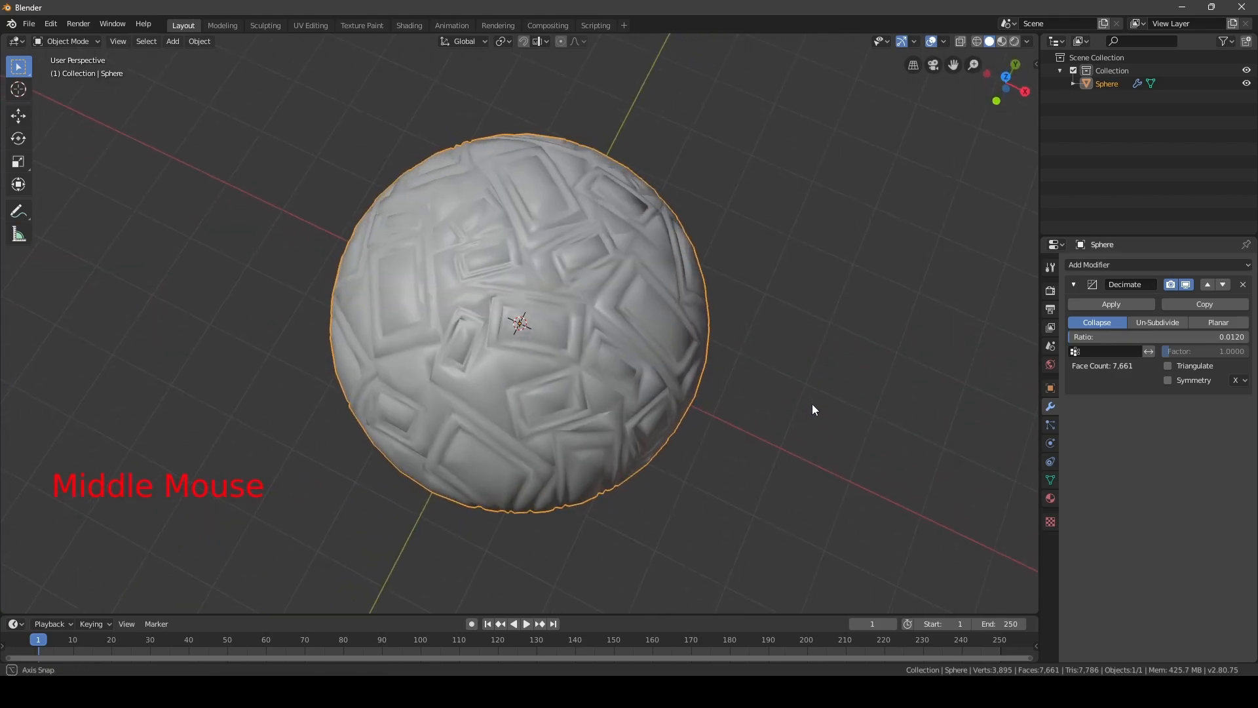
pyautogui.scroll(-3, 670, 368)
pyautogui.moveTo(670, 369); pyautogui.dragTo(950, 341, button='middle')
pyautogui.click(1110, 305)
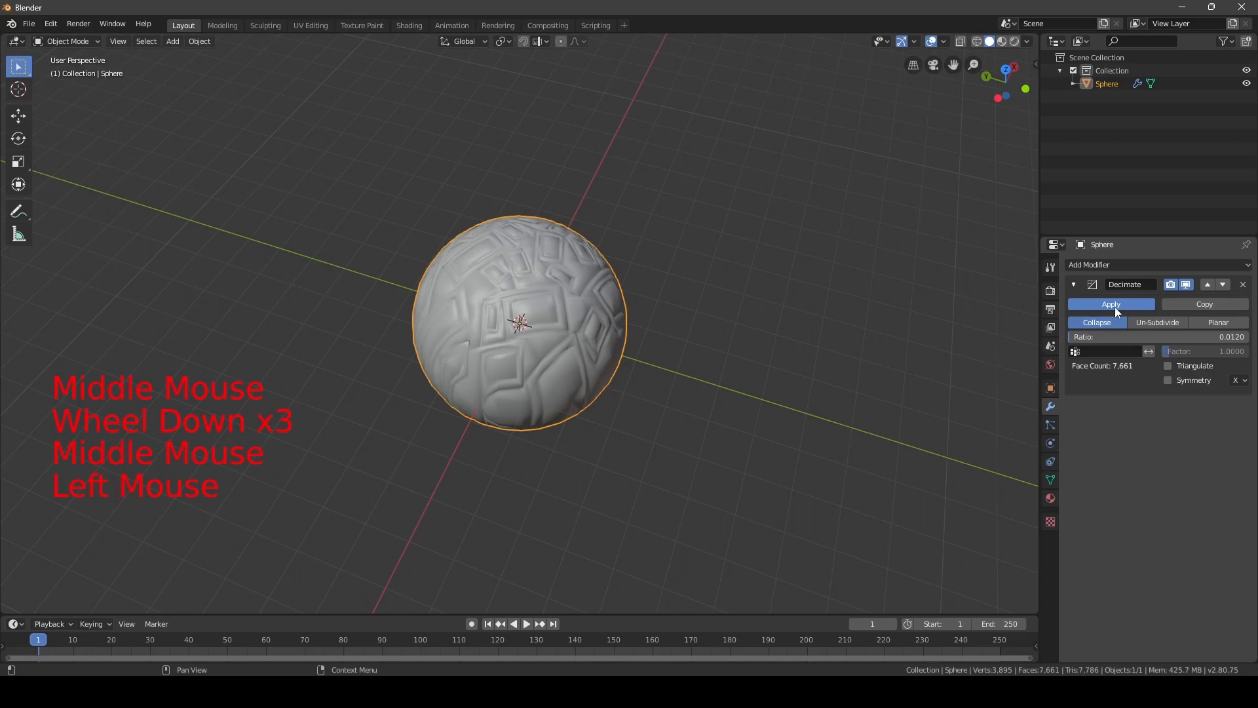
pyautogui.click(1114, 306)
# Deselect the sphere and examine the decimated surface pattern from several sides
pyautogui.moveTo(1009, 282); pyautogui.dragTo(801, 234, button='middle')
pyautogui.scroll(5, 631, 303)
pyautogui.scroll(-4, 629, 302)
pyautogui.rightClick(607, 290)
pyautogui.moveTo(607, 290); pyautogui.dragTo(617, 377, button='middle')
pyautogui.press('a')
pyautogui.press('a')
pyautogui.press('a')
pyautogui.click(633, 319)
pyautogui.moveTo(633, 319); pyautogui.dragTo(657, 234, button='middle')
pyautogui.click(760, 329)
pyautogui.scroll(4, 760, 329)
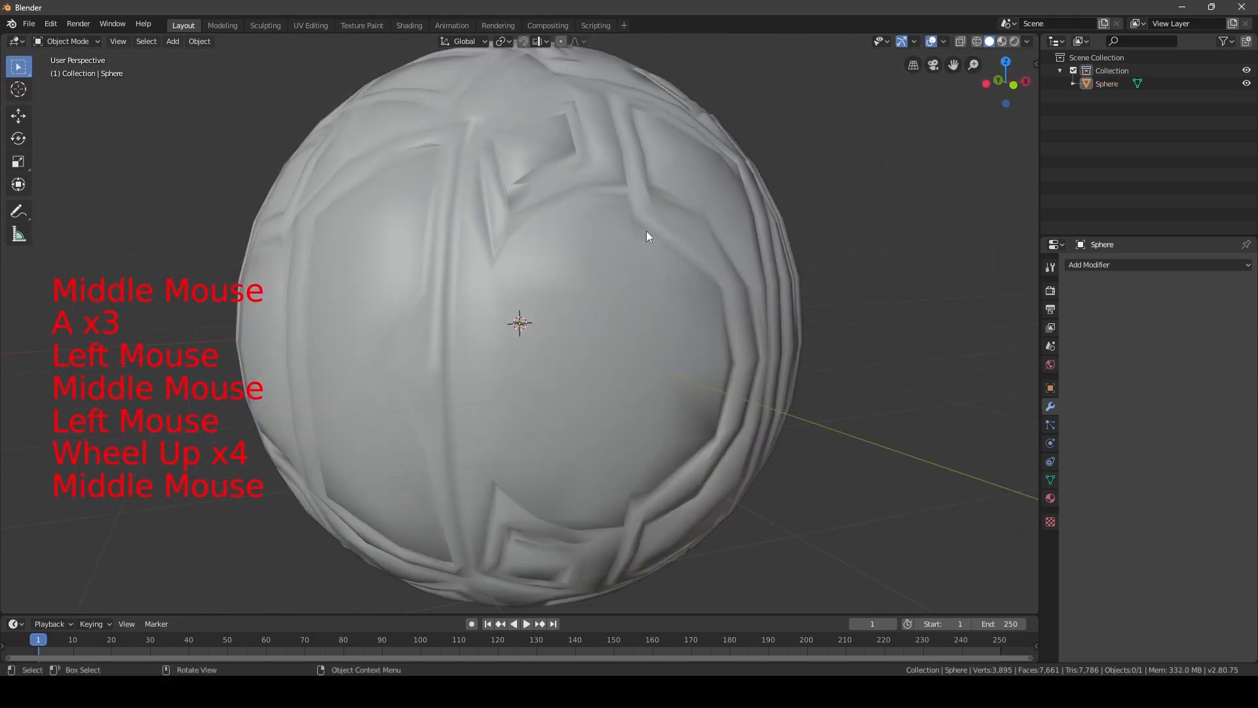
# Add an Edge Split modifier to the sphere and apply it
pyautogui.click(656, 231)
pyautogui.scroll(-3, 835, 246)
pyautogui.click(1106, 265)
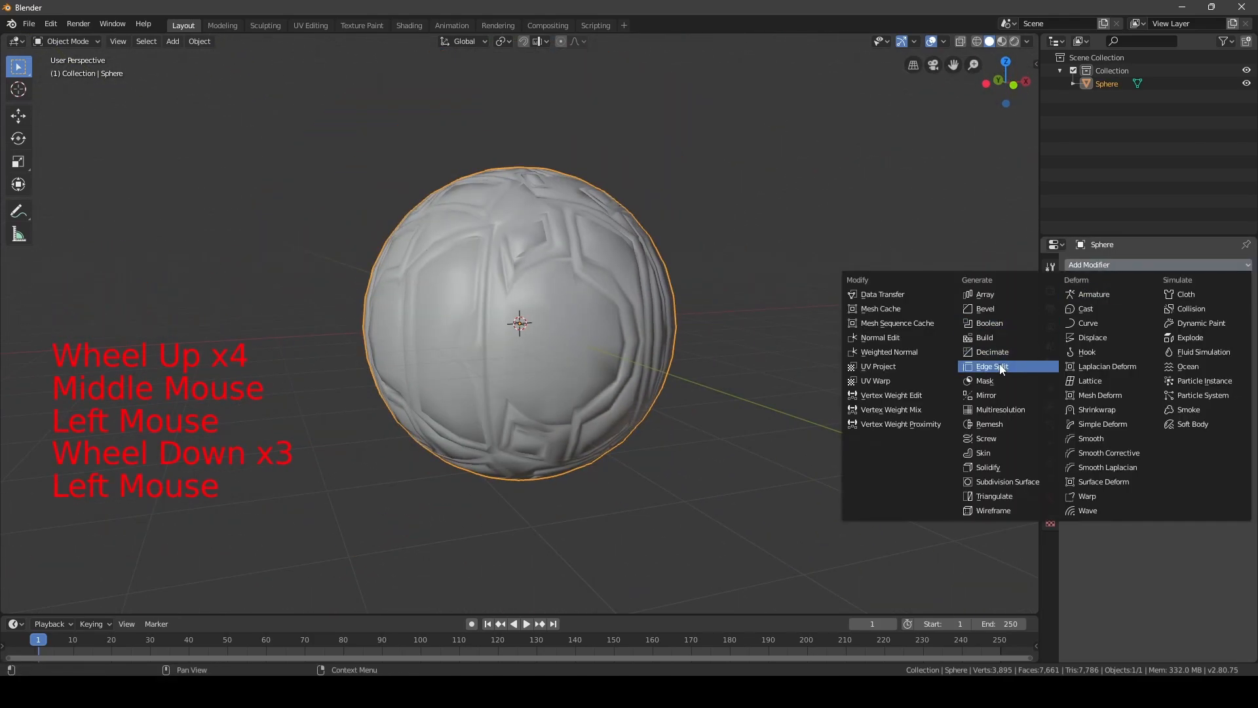
pyautogui.click(1000, 367)
pyautogui.moveTo(1000, 364); pyautogui.dragTo(1000, 305, button='middle')
pyautogui.click(1090, 308)
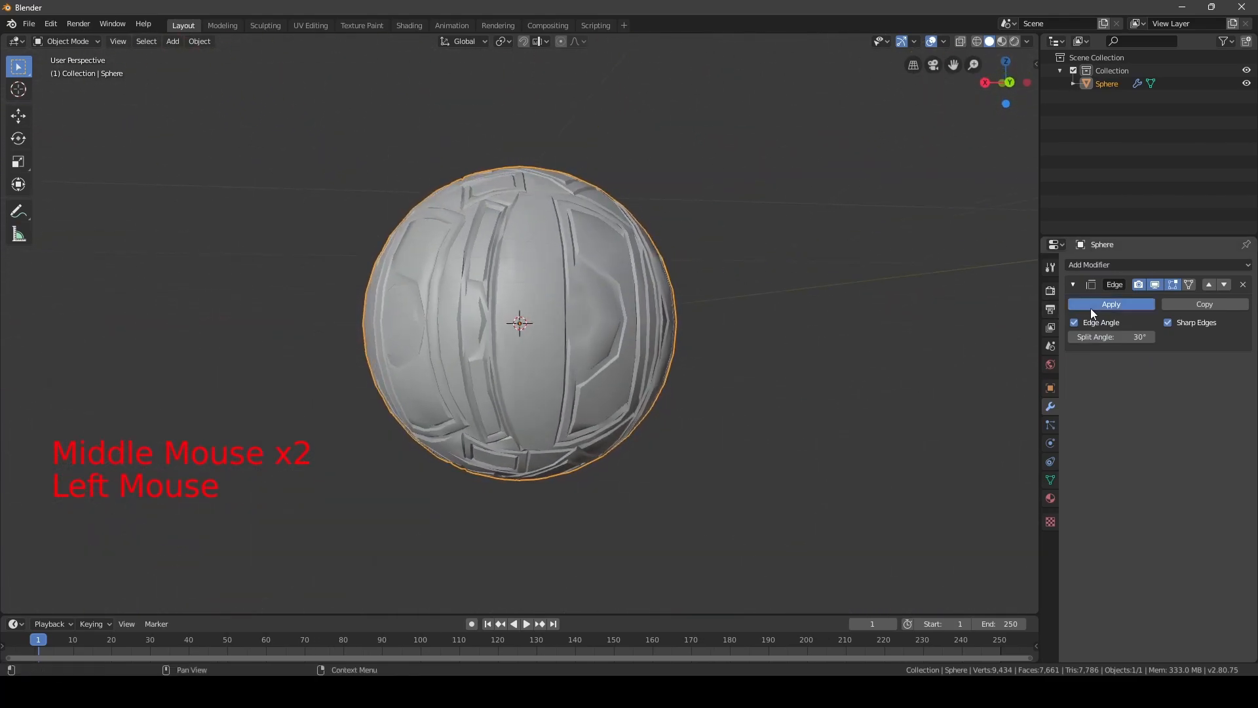
# Examine the sphere's raised pattern and sharpened edges from all around, both close up and from afar
pyautogui.click(725, 308)
pyautogui.scroll(-4, 724, 375)
pyautogui.moveTo(724, 308); pyautogui.dragTo(533, 300, button='middle')
pyautogui.scroll(5, 591, 329)
pyautogui.scroll(3, 591, 329)
pyautogui.scroll(-2, 536, 272)
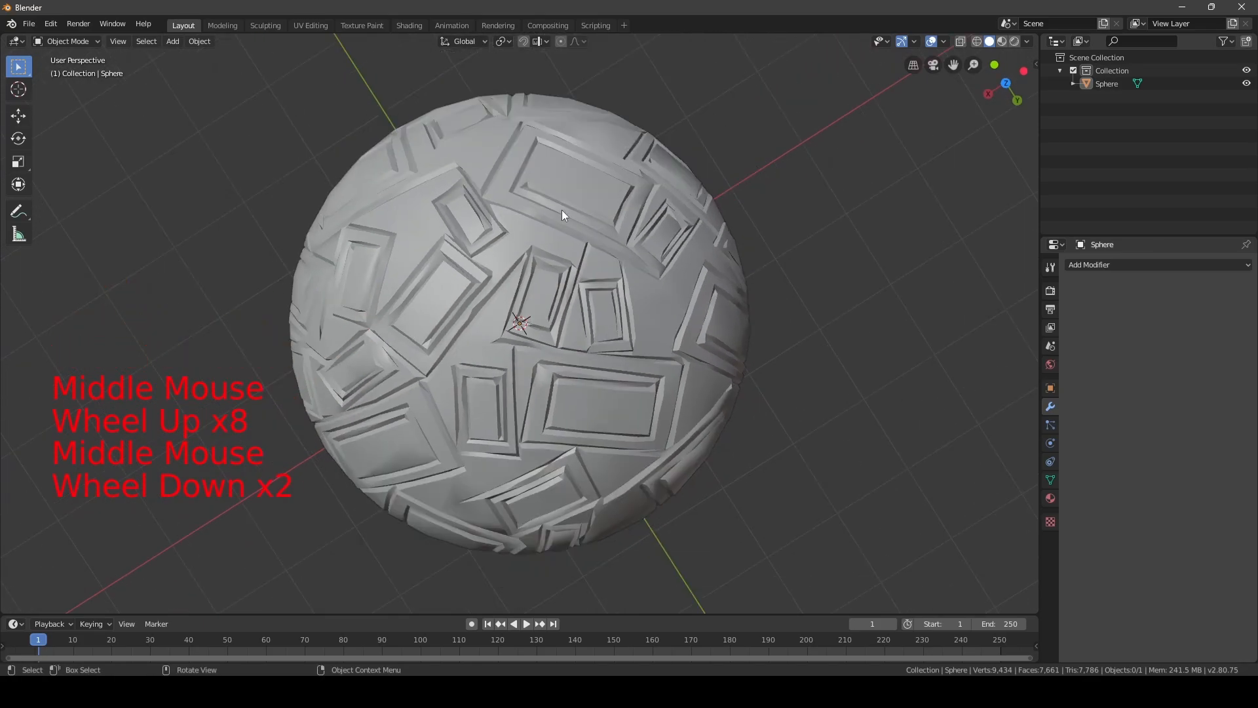
pyautogui.moveTo(538, 322); pyautogui.dragTo(597, 216, button='middle')
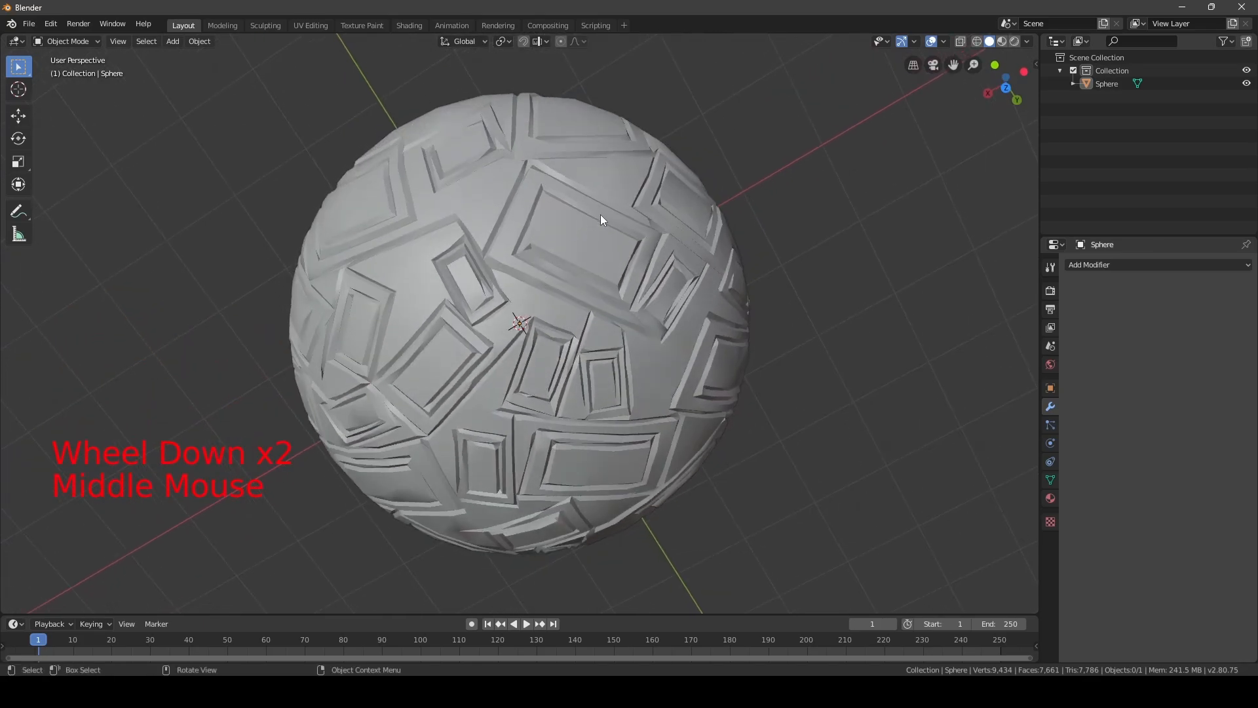
pyautogui.moveTo(540, 311); pyautogui.dragTo(420, 254, button='middle')
pyautogui.scroll(-2, 538, 230)
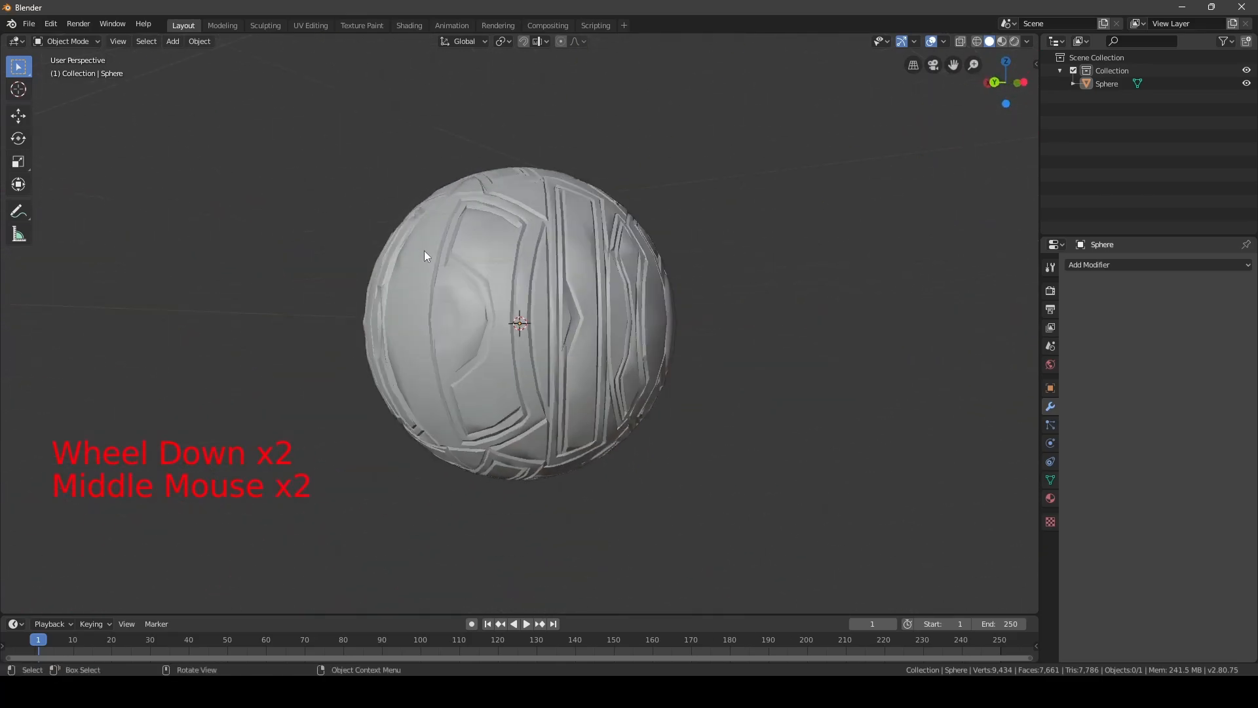
pyautogui.moveTo(441, 299); pyautogui.dragTo(650, 241, button='middle')
pyautogui.scroll(3, 682, 331)
pyautogui.scroll(-3, 623, 217)
pyautogui.scroll(4, 577, 349)
pyautogui.scroll(-1, 540, 362)
pyautogui.scroll(-5, 537, 341)
pyautogui.moveTo(541, 362); pyautogui.dragTo(605, 433, button='middle')
pyautogui.click(658, 336)
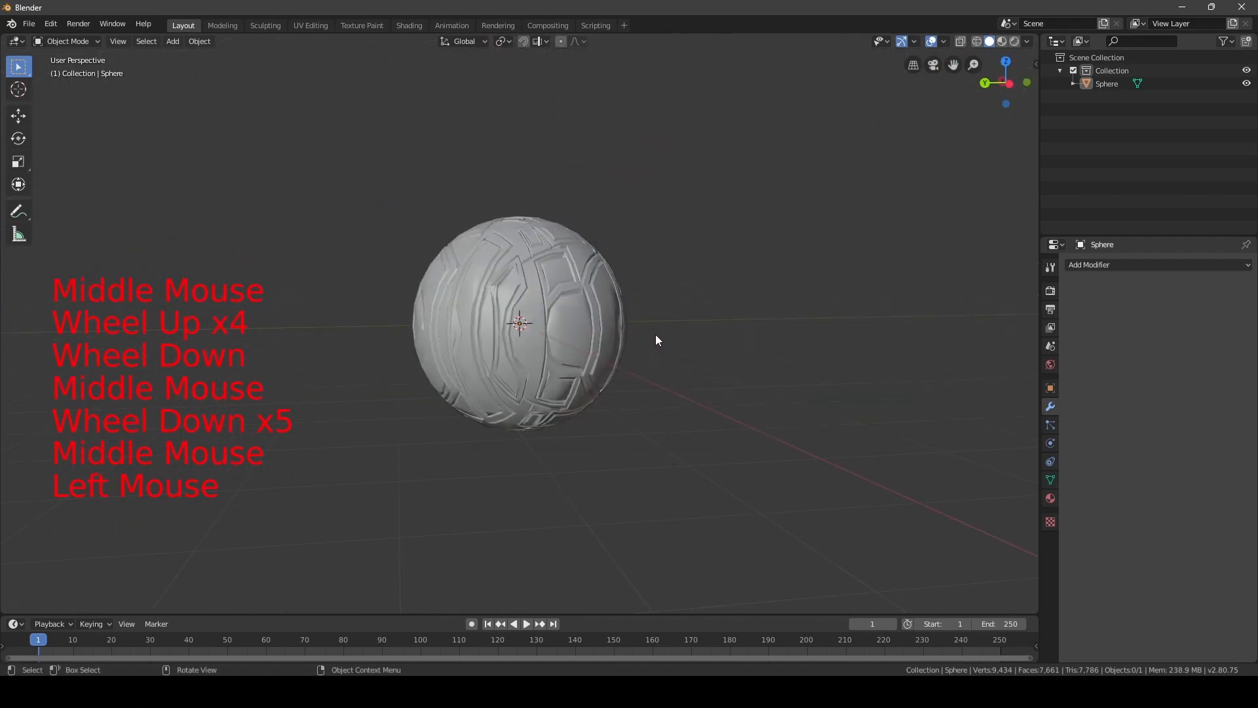
pyautogui.click(576, 313)
pyautogui.moveTo(720, 289)
pyautogui.mouseDown(button='middle')
pyautogui.moveTo(663, 287)
pyautogui.moveTo(734, 292)
pyautogui.mouseUp(button='middle')
pyautogui.click(734, 292)
pyautogui.keyDown('shift'); pyautogui.moveTo(619, 286); pyautogui.dragTo(737, 383, button='middle'); pyautogui.keyUp('shift')
pyautogui.click(623, 348)
pyautogui.press('a')
pyautogui.press('a')
pyautogui.press('a')
pyautogui.moveTo(623, 348); pyautogui.dragTo(658, 273, button='middle')
pyautogui.scroll(-1, 659, 279)
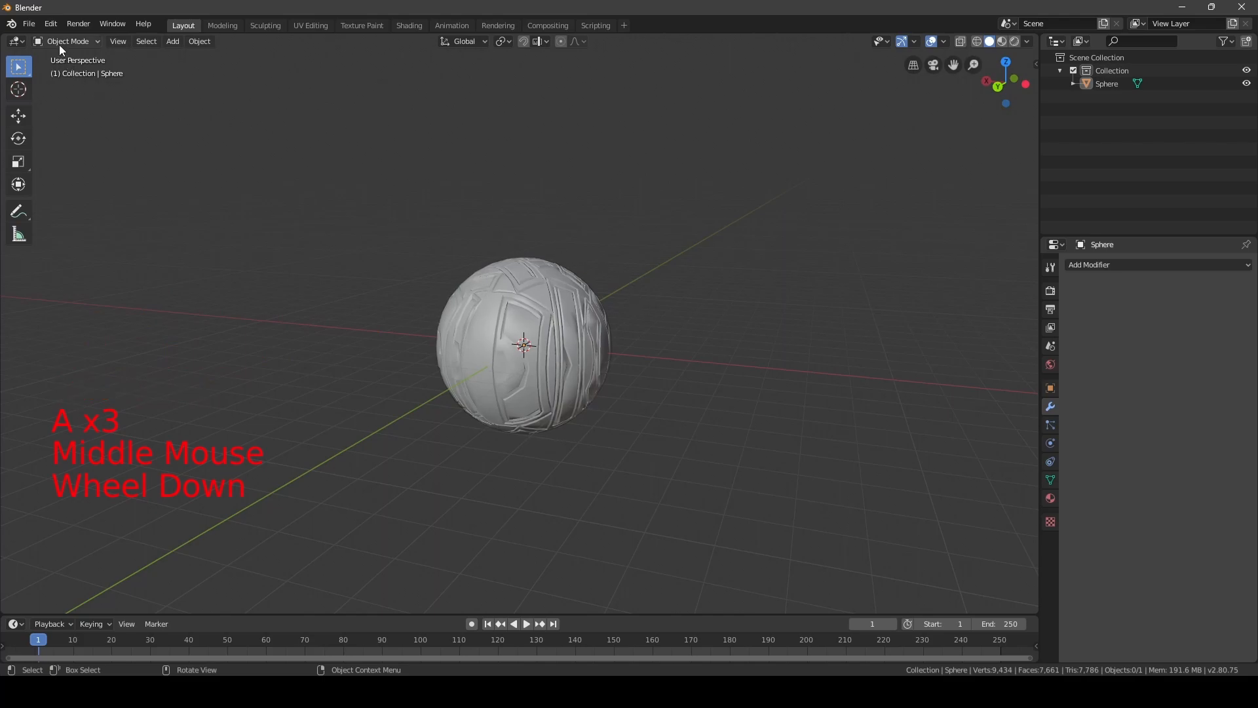
# Export the sphere in Wavefront (.obj) format
pyautogui.click(28, 24)
pyautogui.moveTo(136, 217)
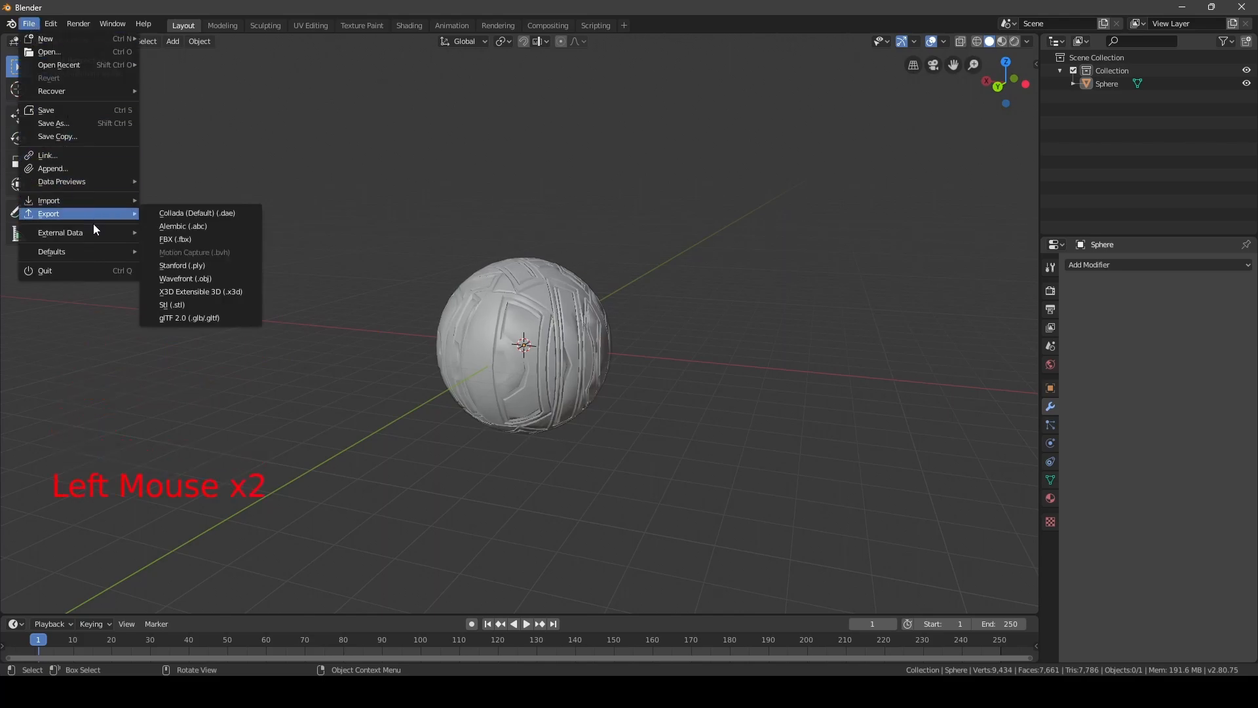
pyautogui.click(184, 279)
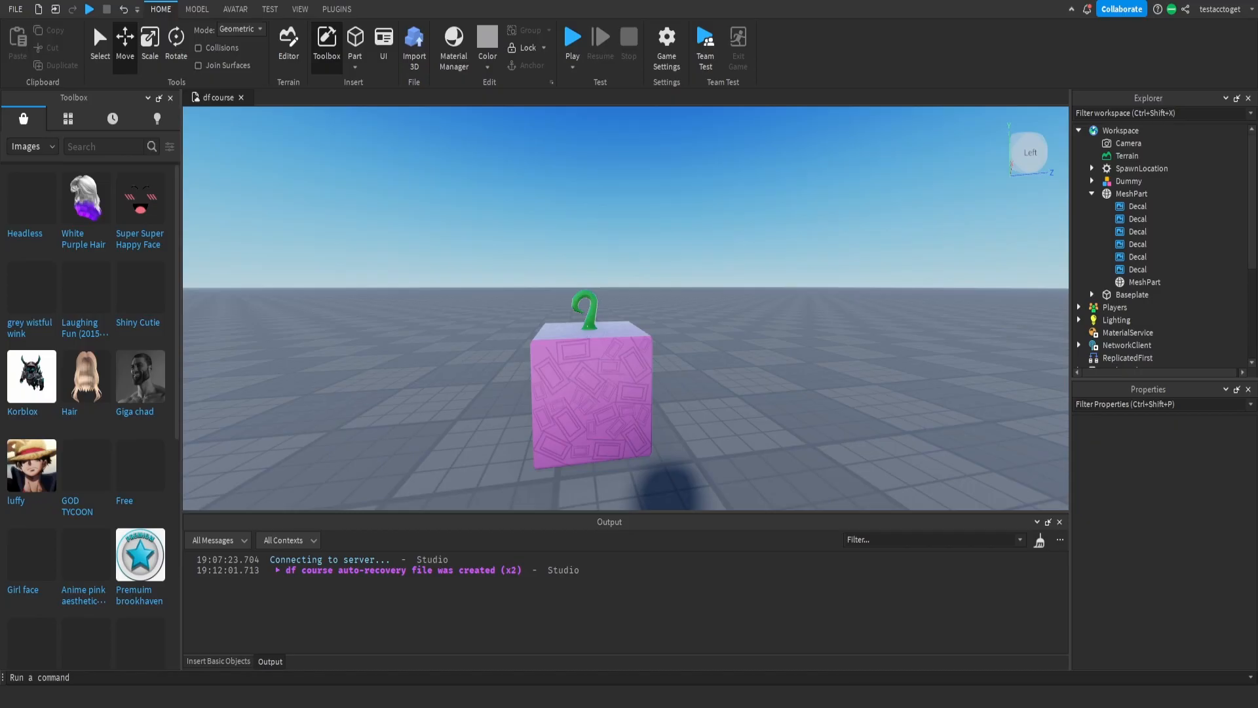
# Switch to Roblox Studio, insert a MeshPart into the Workspace and load the exported sphere file as its MeshId
pyautogui.click(1118, 131)
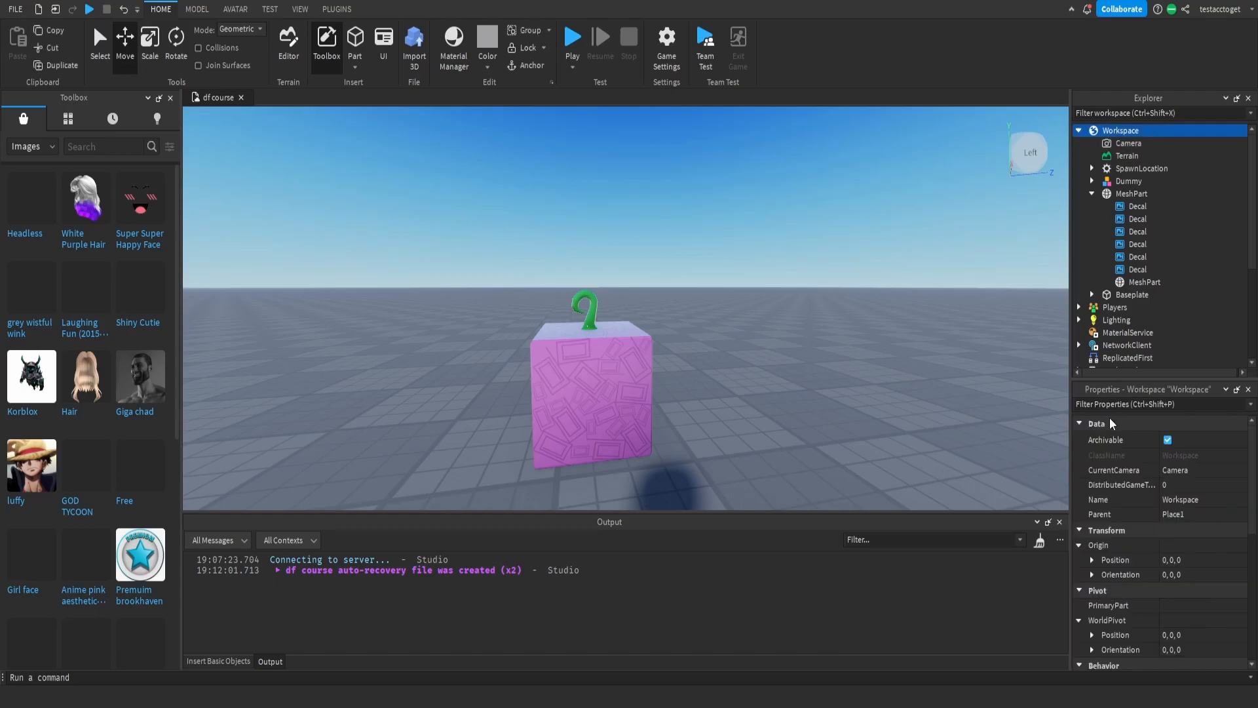
pyautogui.click(259, 120)
pyautogui.moveTo(572, 280); pyautogui.dragTo(629, 328, button='right')
pyautogui.press('w')
pyautogui.click(1238, 532)
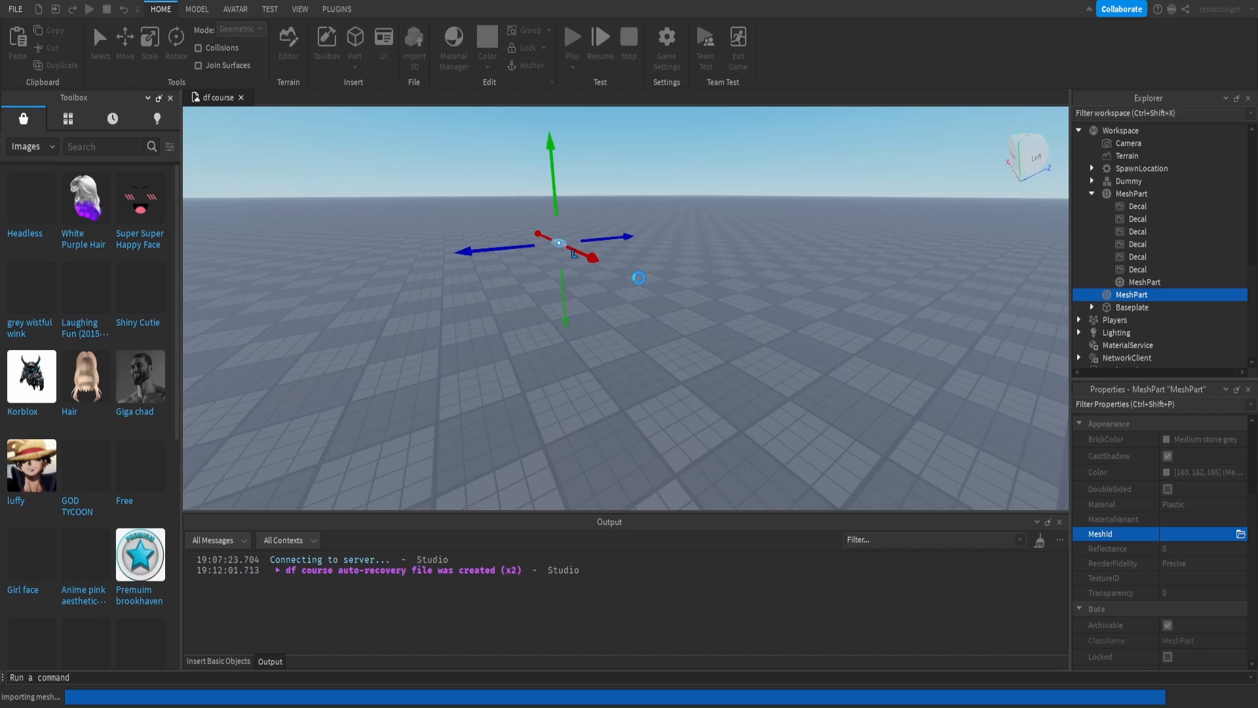
# Lift the imported sphere mesh above the baseplate
pyautogui.moveTo(604, 269); pyautogui.dragTo(647, 289, button='right')
pyautogui.moveTo(616, 315); pyautogui.dragTo(529, 343)
pyautogui.moveTo(528, 343); pyautogui.dragTo(528, 343, button='right')
pyautogui.scroll(2, 528, 342)
pyautogui.scroll(-2, 458, 347)
pyautogui.moveTo(448, 306); pyautogui.dragTo(434, 220)
# Set the sphere MeshPart's BrickColor to Pastel Blue and its material to Glass
pyautogui.click(1177, 443)
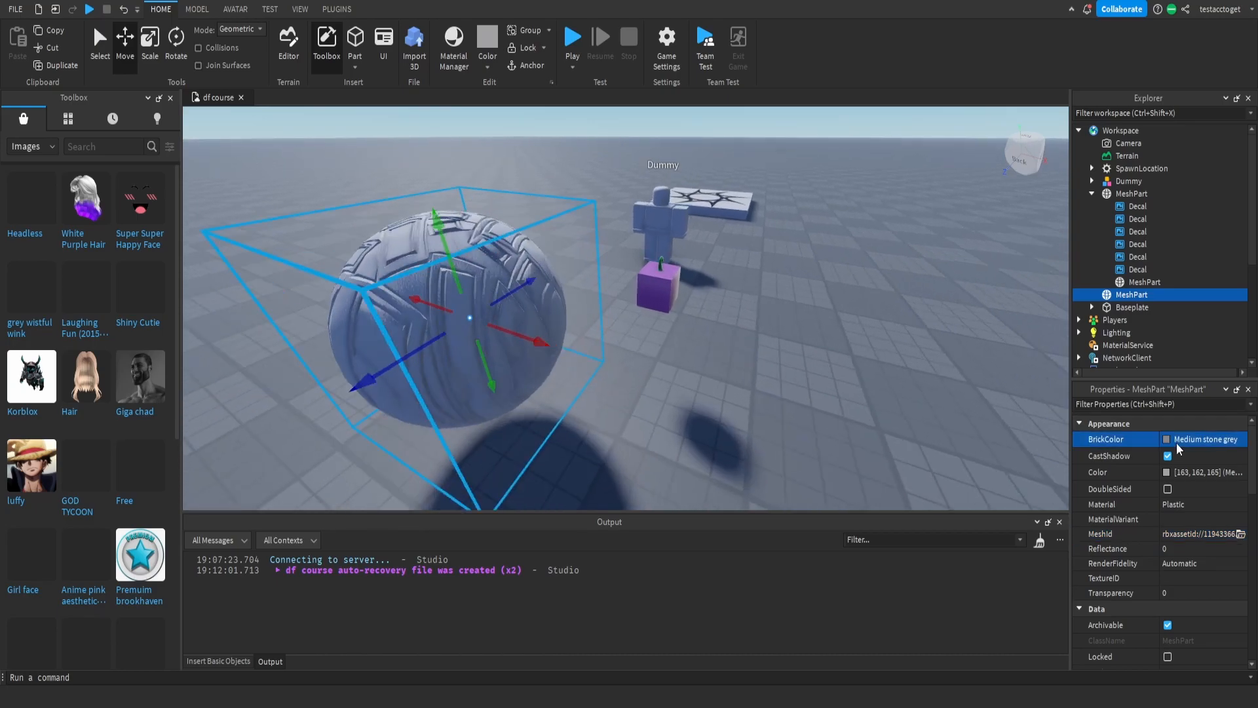
pyautogui.click(1149, 552)
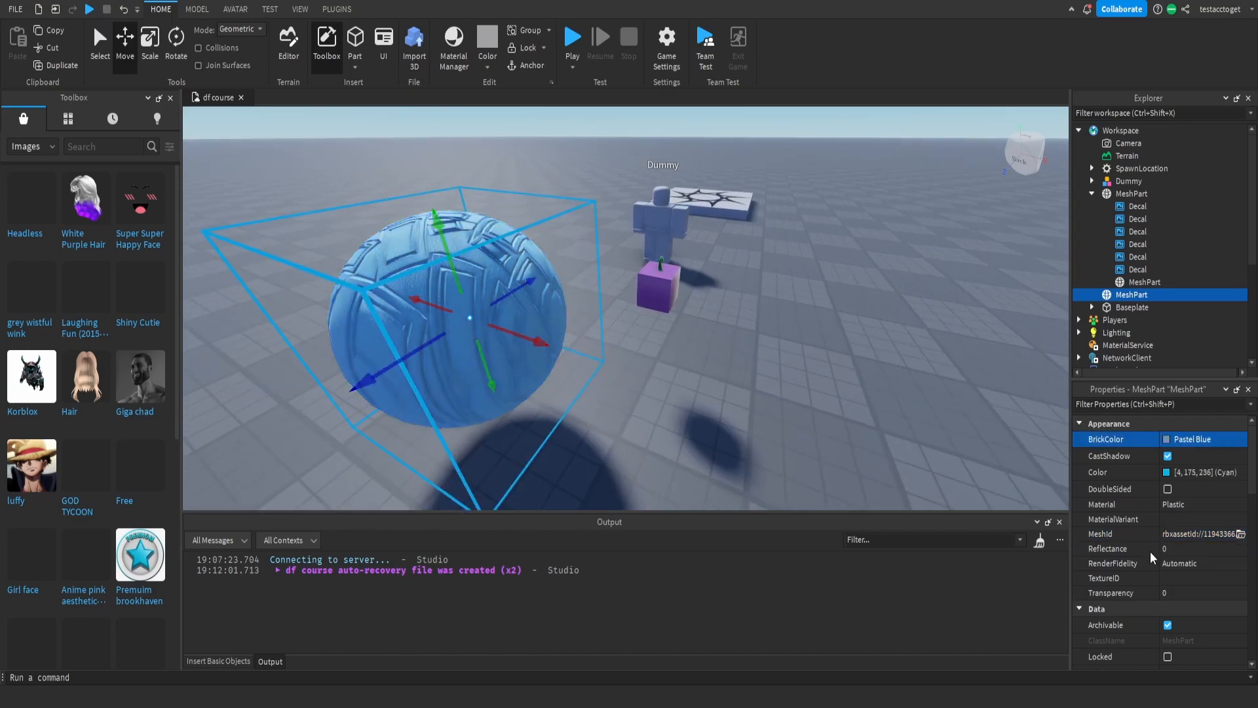
pyautogui.click(1175, 508)
pyautogui.moveTo(611, 374); pyautogui.dragTo(611, 372, button='right')
pyautogui.click(1187, 502)
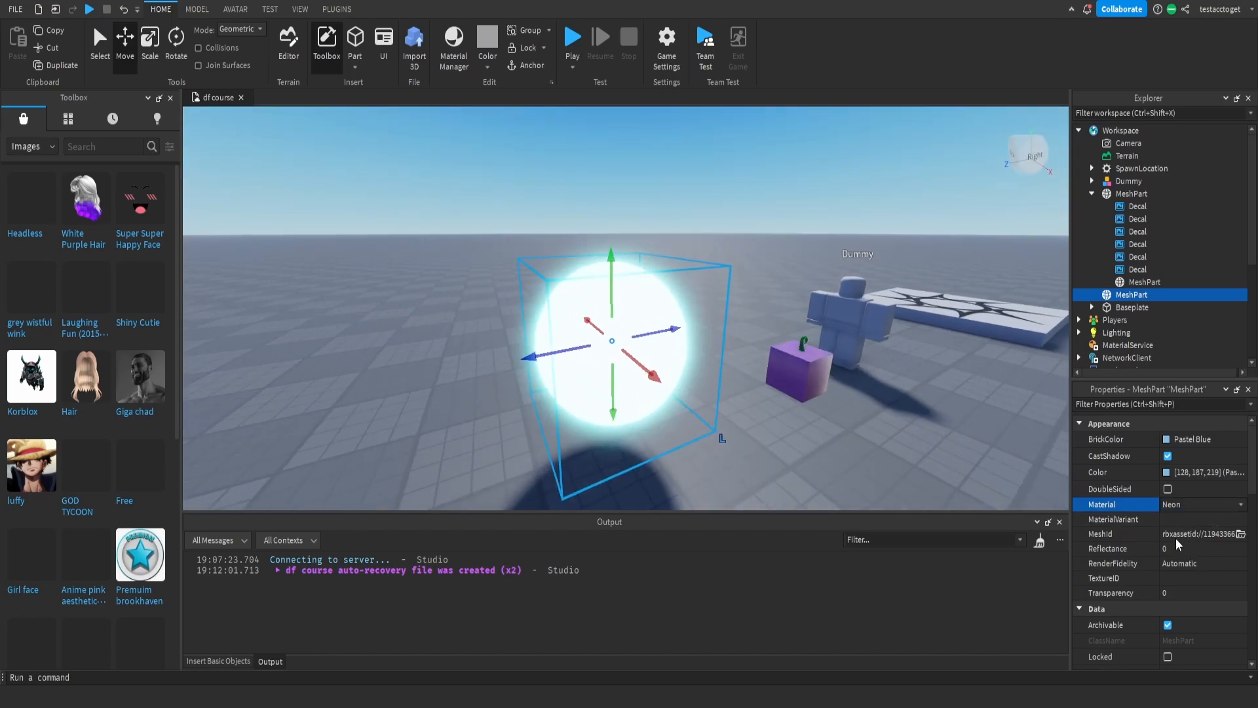
pyautogui.click(1177, 540)
# Move the blue sphere sideways toward the purple cube fruit
pyautogui.moveTo(713, 384); pyautogui.dragTo(711, 384, button='right')
pyautogui.moveTo(592, 324); pyautogui.dragTo(694, 325)
pyautogui.moveTo(696, 325); pyautogui.dragTo(704, 324, button='right')
pyautogui.press('w')
pyautogui.press('d')
# Scale down the blue sphere's height and depth
pyautogui.click(159, 57)
pyautogui.moveTo(623, 205); pyautogui.dragTo(651, 326)
pyautogui.moveTo(657, 327); pyautogui.dragTo(659, 331, button='right')
pyautogui.moveTo(777, 321); pyautogui.dragTo(588, 323)
pyautogui.moveTo(593, 317); pyautogui.dragTo(595, 315, button='right')
pyautogui.press('d')
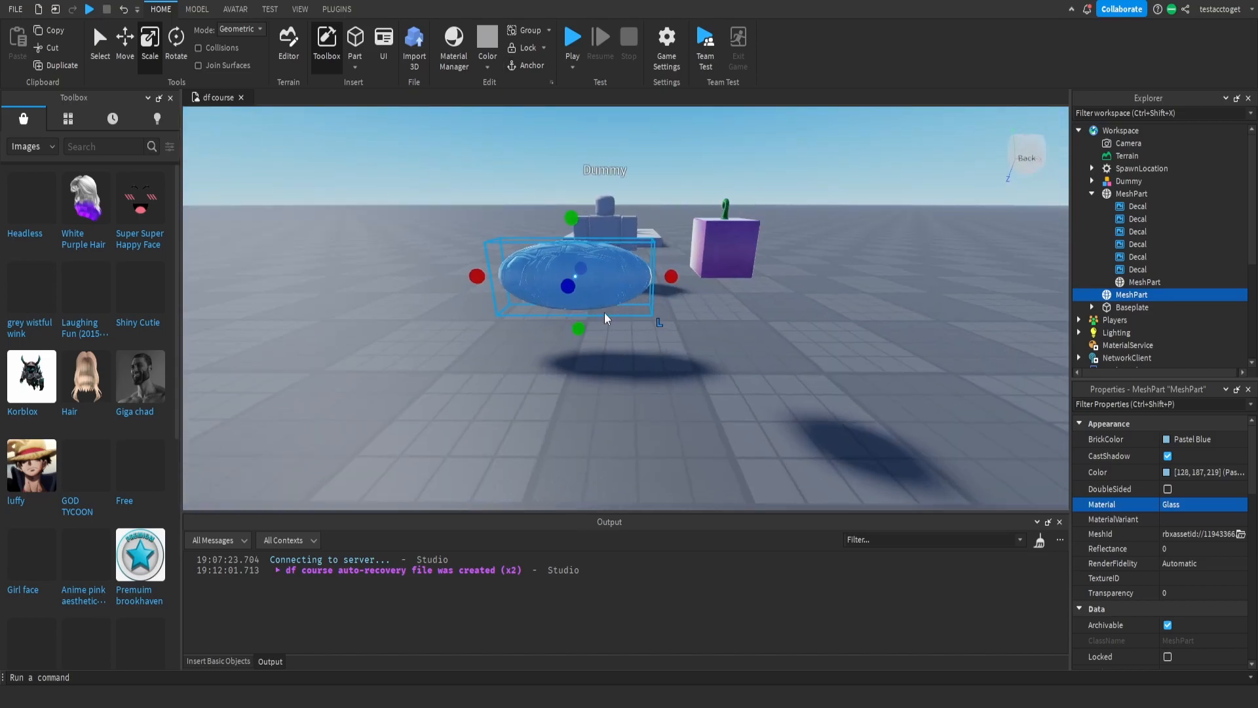
pyautogui.press('w')
# Scale the blue mesh narrower and adjust its proportions into a small upright oval fruit
pyautogui.moveTo(679, 276); pyautogui.dragTo(529, 273)
pyautogui.moveTo(468, 197); pyautogui.dragTo(475, 238)
pyautogui.moveTo(553, 280); pyautogui.dragTo(557, 278, button='right')
pyautogui.press('w')
pyautogui.press('a')
pyautogui.moveTo(620, 289); pyautogui.dragTo(595, 284)
pyautogui.moveTo(595, 283); pyautogui.dragTo(601, 289, button='right')
pyautogui.press('w')
pyautogui.press('a')
pyautogui.press('e')
pyautogui.moveTo(747, 321); pyautogui.dragTo(735, 392, button='right')
pyautogui.press('d')
pyautogui.moveTo(740, 417); pyautogui.dragTo(681, 419)
pyautogui.moveTo(682, 420); pyautogui.dragTo(680, 418, button='right')
pyautogui.press('q')
# Move the blue oval fruit next to the purple cube fruit
pyautogui.click(124, 41)
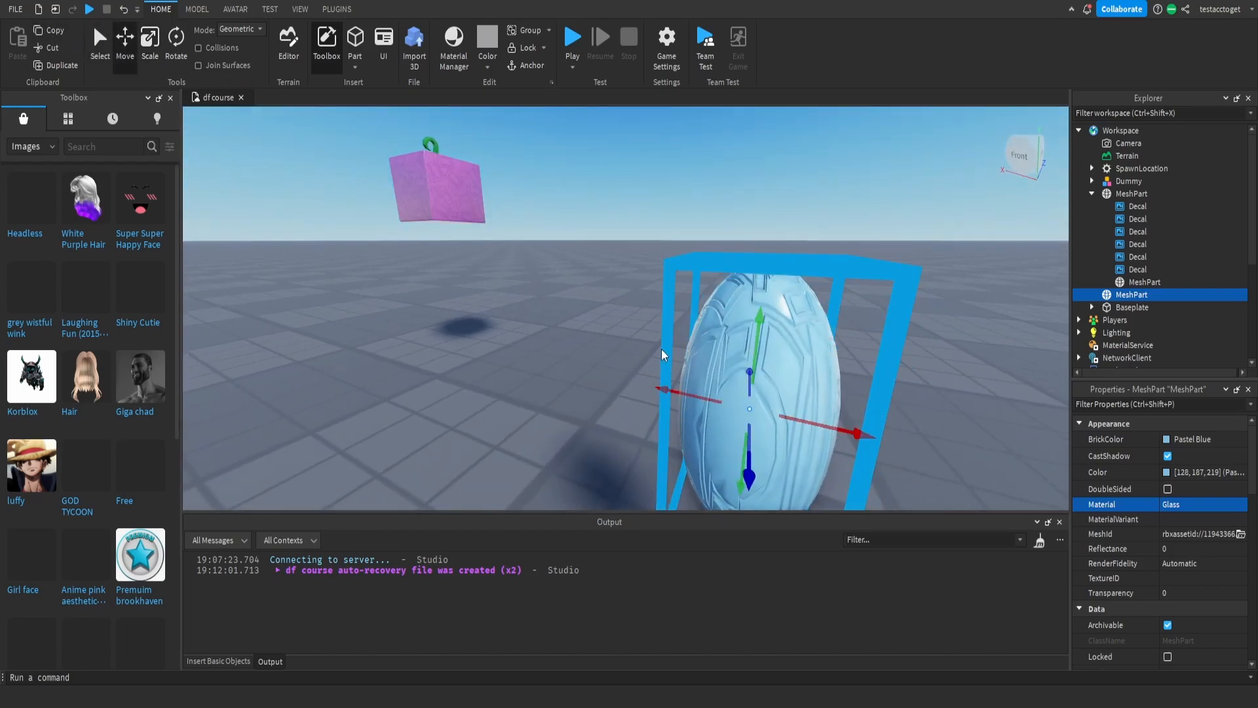
pyautogui.moveTo(818, 429); pyautogui.dragTo(446, 368)
pyautogui.moveTo(446, 368); pyautogui.dragTo(442, 368, button='right')
pyautogui.press('d')
pyautogui.moveTo(597, 299); pyautogui.dragTo(712, 291)
pyautogui.moveTo(700, 306); pyautogui.dragTo(728, 348, button='right')
pyautogui.moveTo(765, 347); pyautogui.dragTo(692, 328)
pyautogui.press('w')
pyautogui.press('d')
pyautogui.moveTo(691, 328); pyautogui.dragTo(688, 333, button='right')
pyautogui.moveTo(678, 349); pyautogui.dragTo(689, 371)
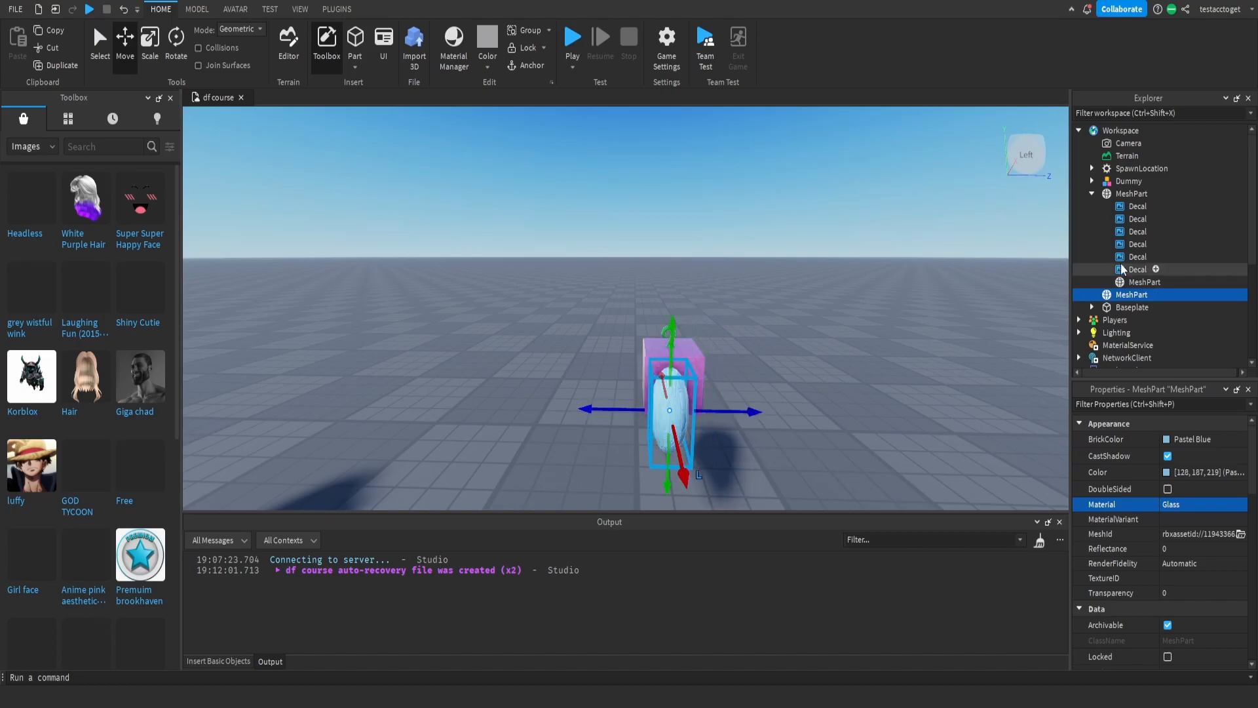
# Copy the cube fruit's green stem MeshPart and paste it inside the blue fruit's MeshPart
pyautogui.click(1127, 282)
pyautogui.hotkey('ctrl', 'c')
pyautogui.click(1133, 295)
pyautogui.hotkey('ctrl', 'shift', 'v')
# Position the pasted stem centrally on top of the blue oval fruit and deselect it
pyautogui.moveTo(655, 216); pyautogui.dragTo(734, 240, button='right')
pyautogui.moveTo(674, 230); pyautogui.dragTo(731, 247)
pyautogui.moveTo(731, 247); pyautogui.dragTo(680, 262, button='right')
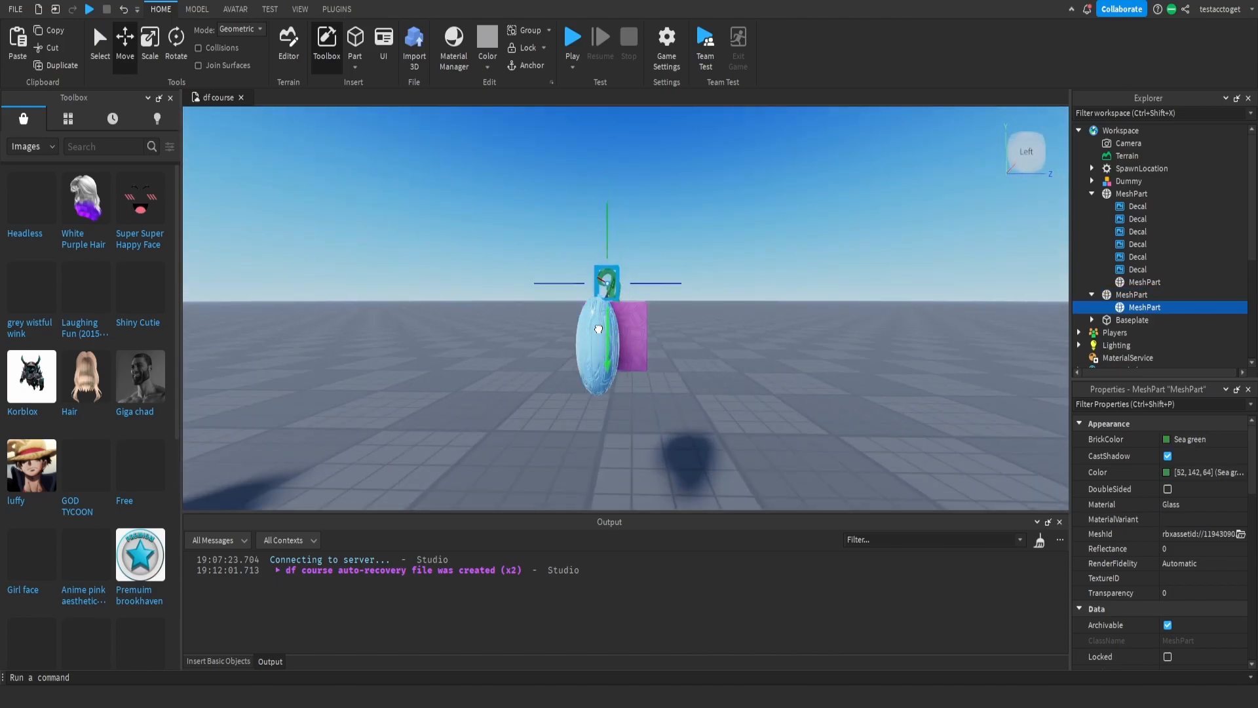
pyautogui.moveTo(648, 289); pyautogui.dragTo(649, 291)
pyautogui.moveTo(649, 291); pyautogui.dragTo(648, 290, button='right')
pyautogui.press('w')
pyautogui.click(822, 256)
# Compare the finished blue and purple fruits from near and far
pyautogui.press('d')
pyautogui.moveTo(822, 255); pyautogui.dragTo(841, 256, button='right')
pyautogui.scroll(5, 822, 255)
pyautogui.scroll(-5, 822, 256)
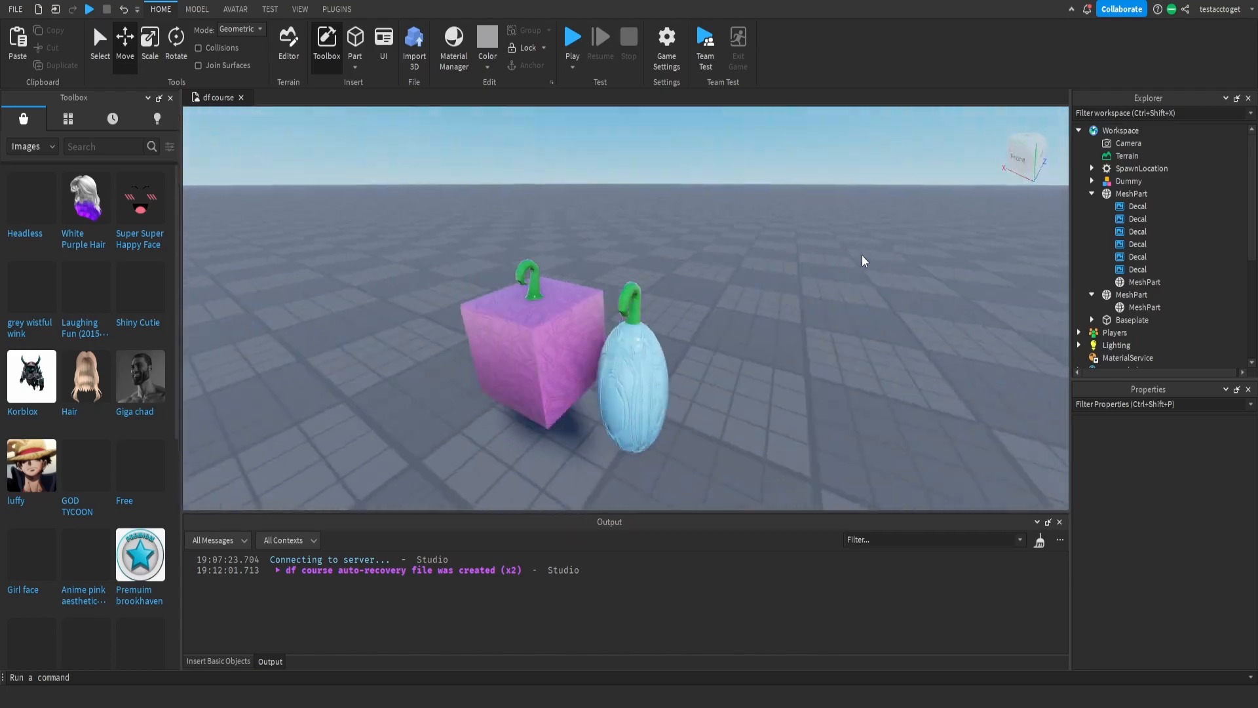
pyautogui.scroll(-15, 716, 348)
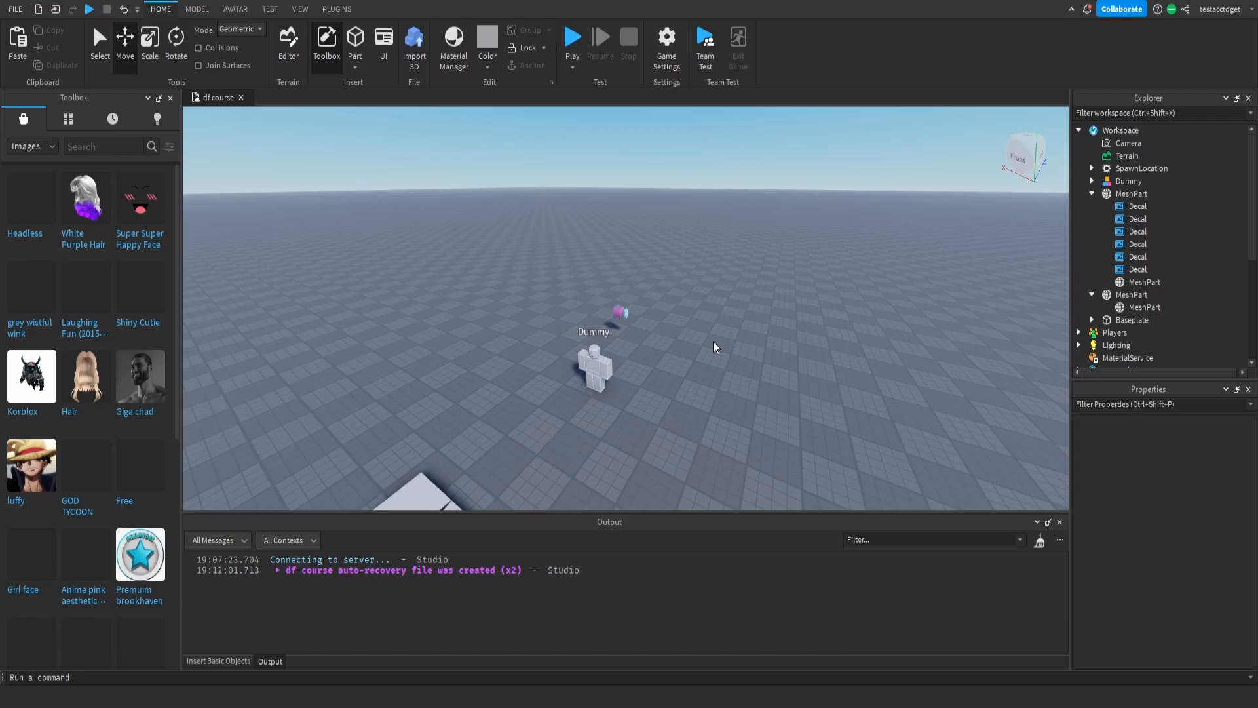
pyautogui.press('w')
pyautogui.moveTo(691, 329); pyautogui.dragTo(685, 328, button='right')
pyautogui.press('w')
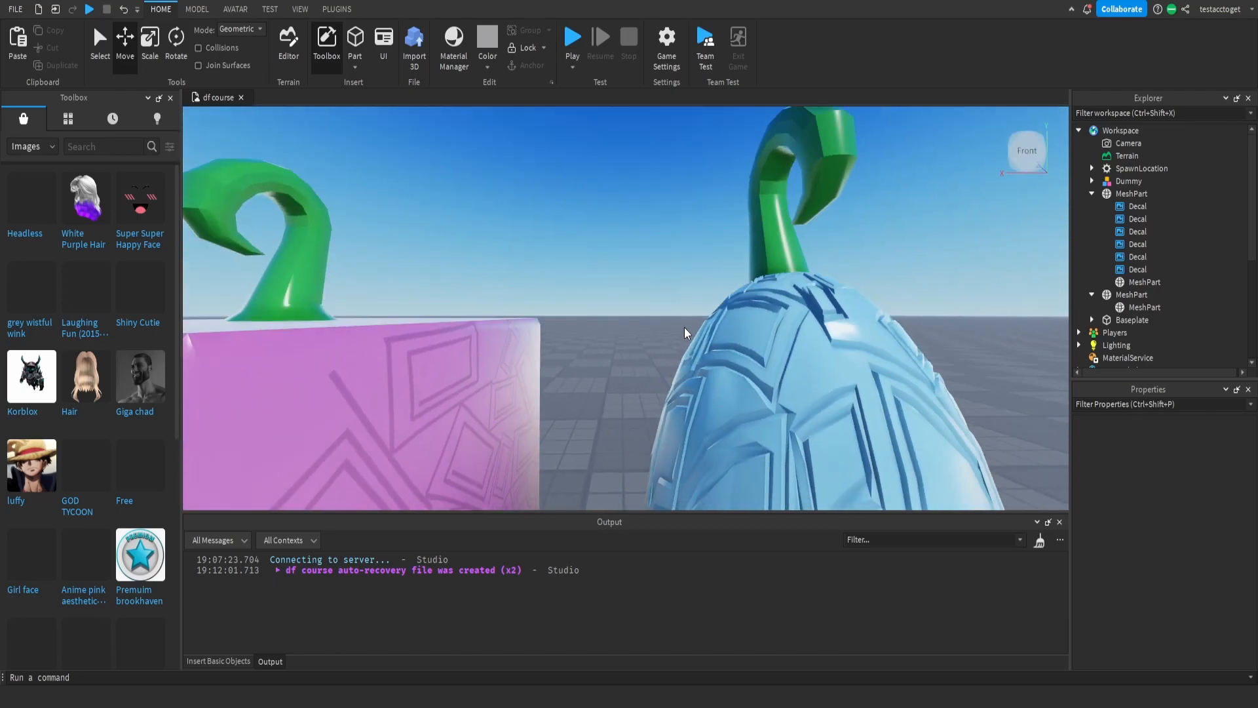
# Compare the purple cube fruit and the blue oval fruit from the front and from their sides
pyautogui.scroll(-10, 684, 333)
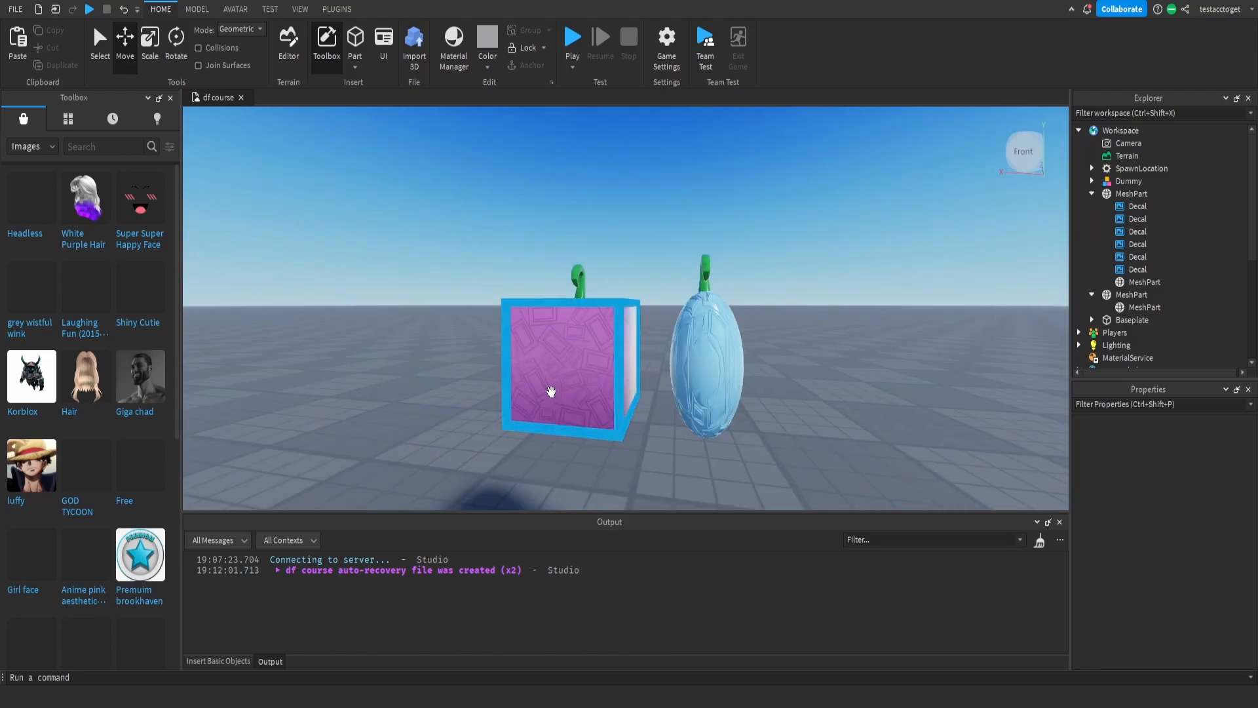
pyautogui.moveTo(579, 360); pyautogui.dragTo(643, 346, button='right')
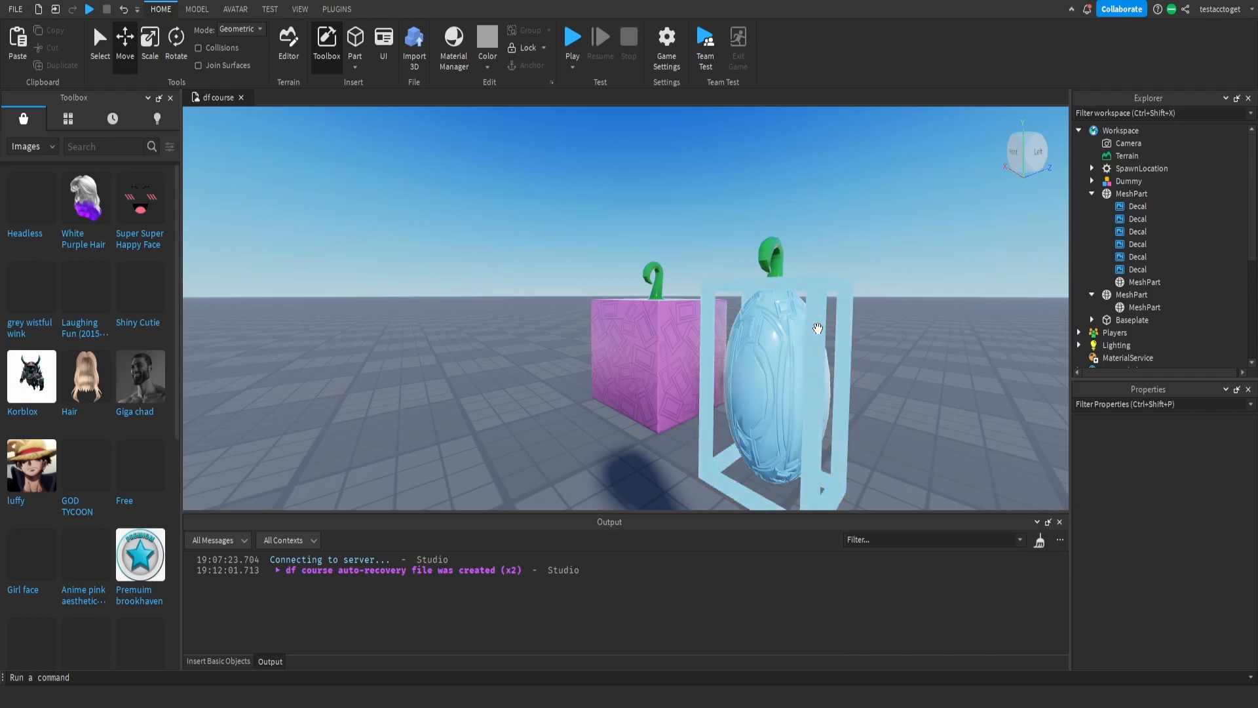
pyautogui.press('a')
pyautogui.press('s')
pyautogui.moveTo(791, 303); pyautogui.dragTo(791, 303, button='right')
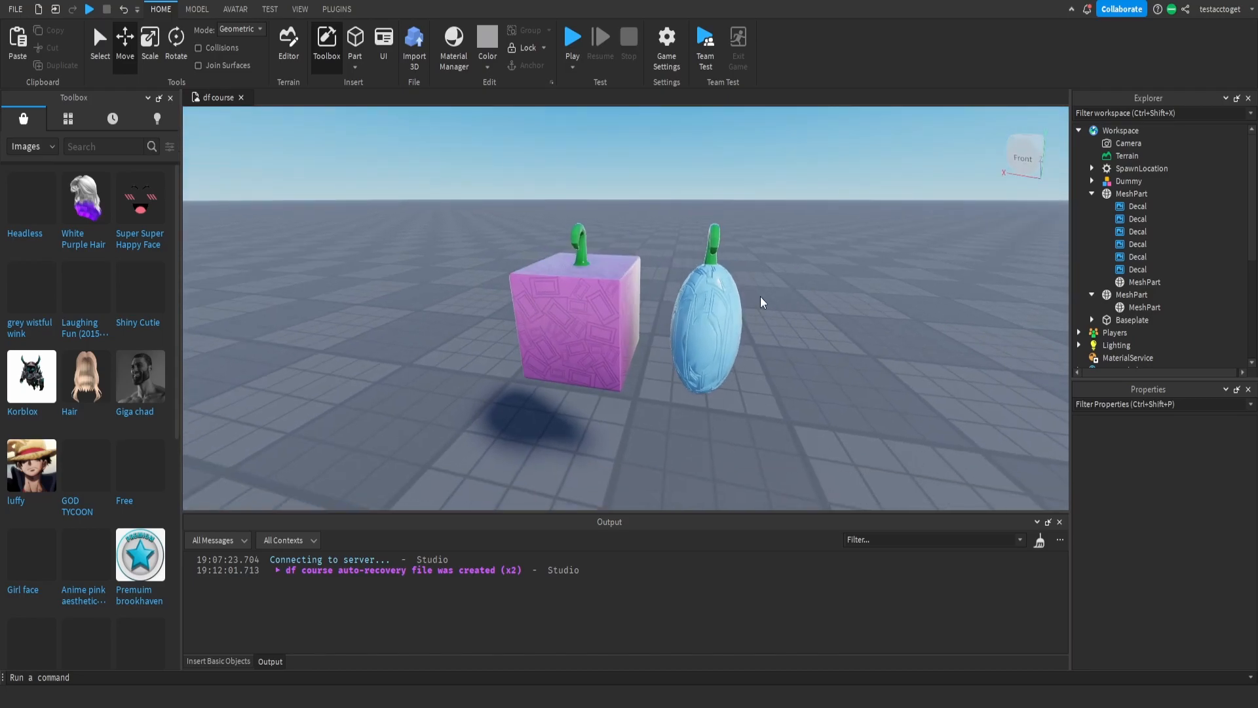
pyautogui.press('a')
pyautogui.moveTo(695, 266); pyautogui.dragTo(695, 266, button='right')
pyautogui.press('w')
pyautogui.press('d')
pyautogui.press('a')
pyautogui.press('w')
pyautogui.press('d')
pyautogui.press('d')
pyautogui.press('s')
pyautogui.press('w')
pyautogui.press('a')
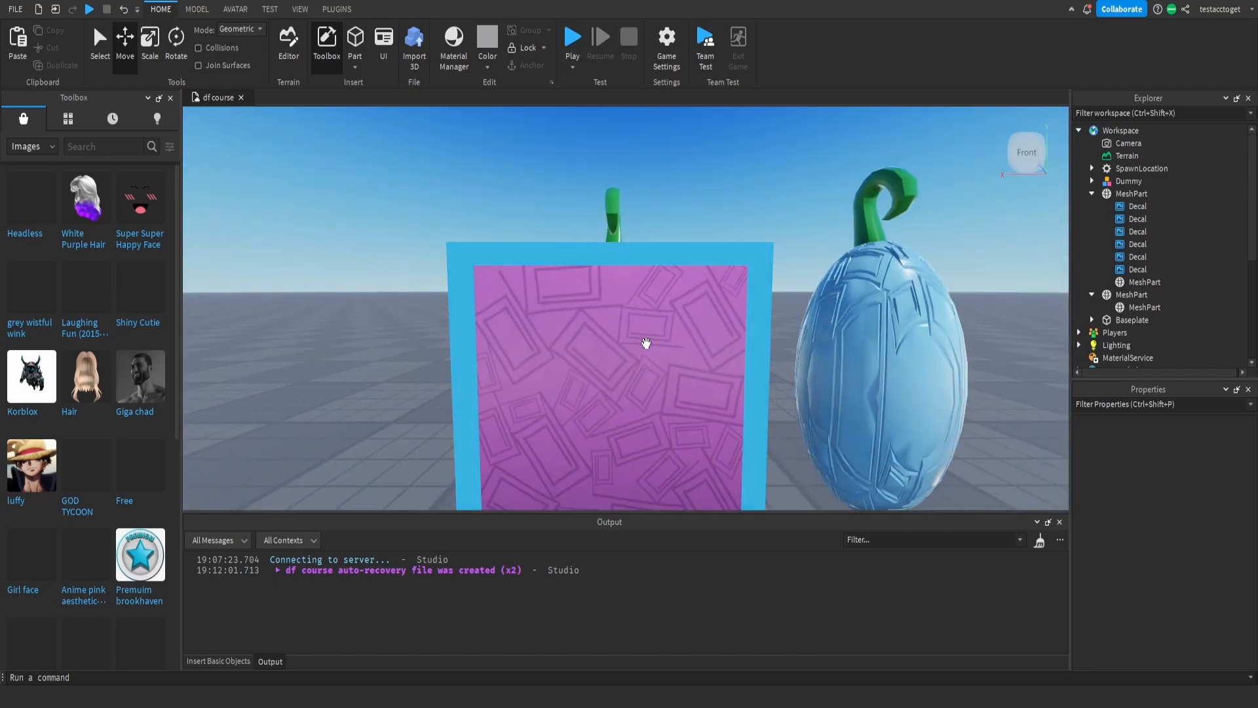
# Examine both fruits from a distance, then look closely at their stems and patterned surfaces from above
pyautogui.scroll(-5, 583, 292)
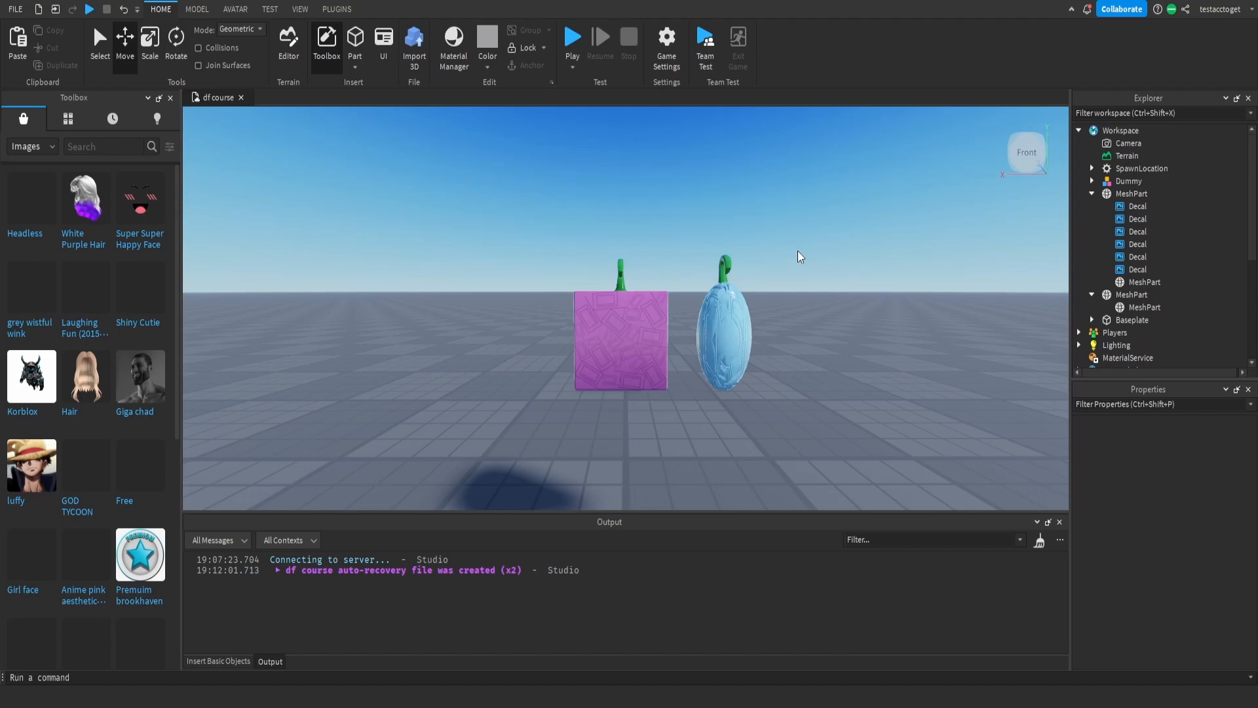
pyautogui.press('d')
pyautogui.press('d')
pyautogui.moveTo(684, 242); pyautogui.dragTo(684, 242, button='right')
pyautogui.press('w')
pyautogui.press('s')
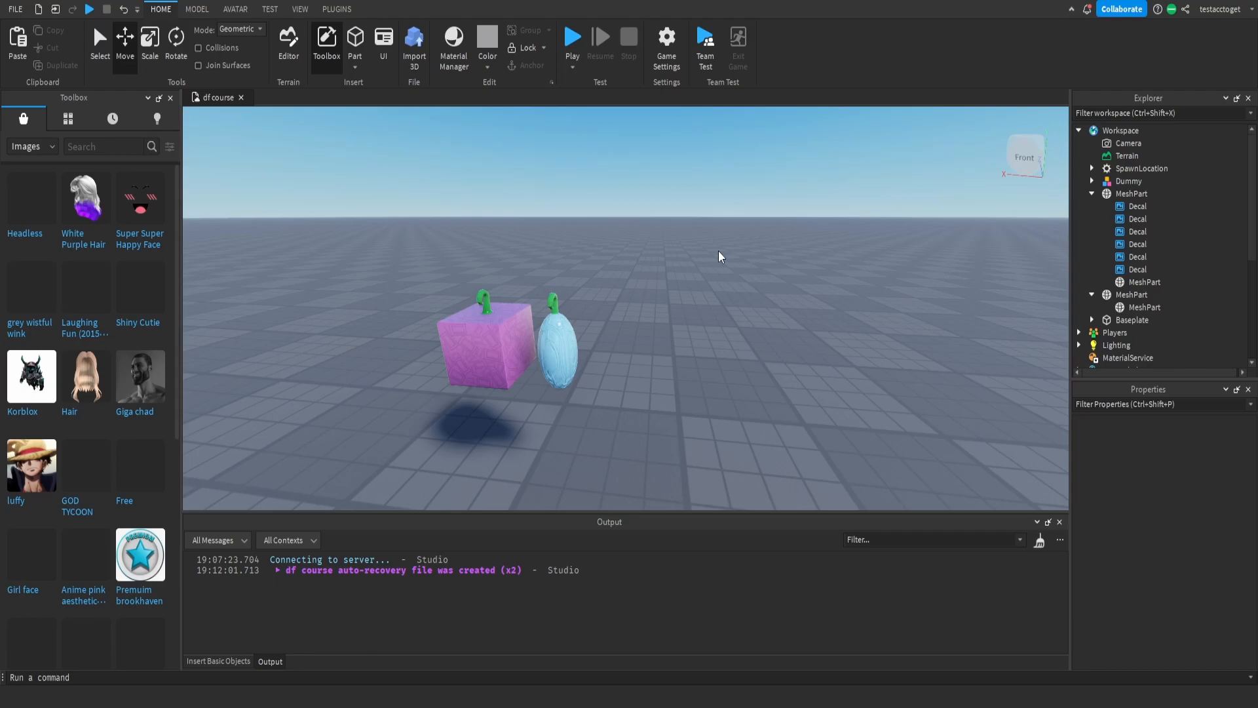
pyautogui.moveTo(657, 235); pyautogui.dragTo(657, 235, button='right')
pyautogui.press('w')
pyautogui.press('d')
pyautogui.press('a')
pyautogui.press('e')
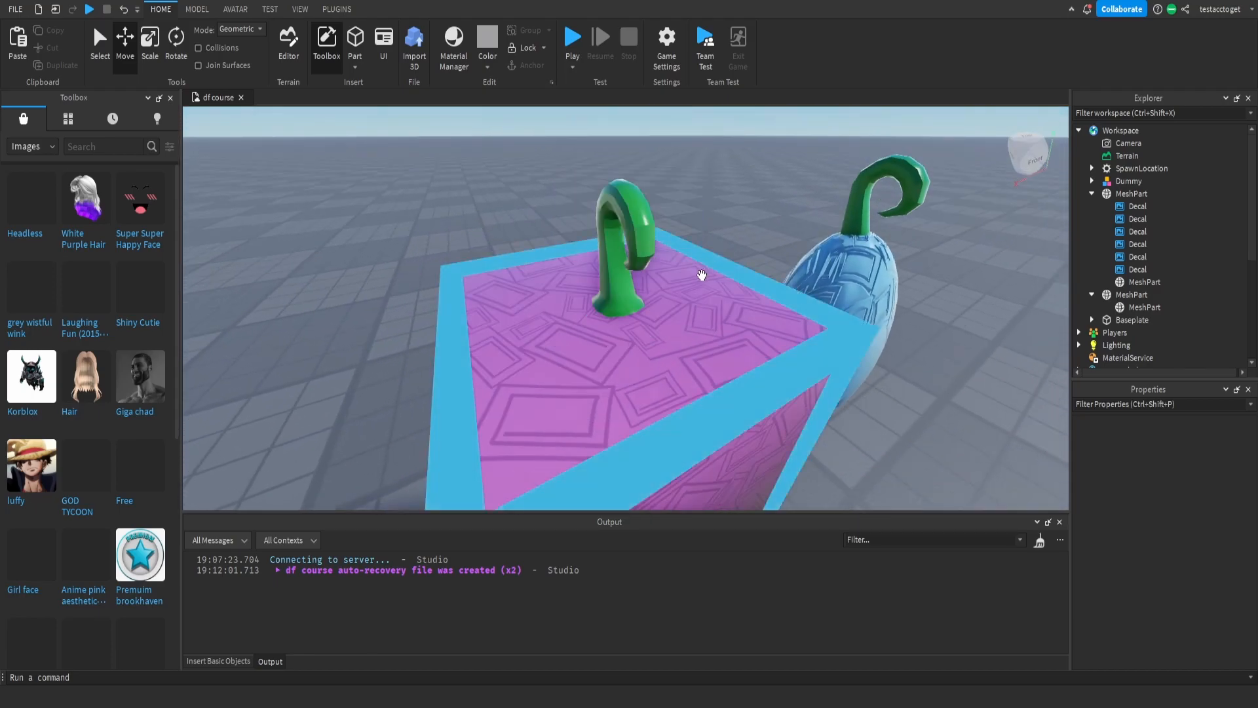
pyautogui.moveTo(744, 308); pyautogui.dragTo(744, 308, button='right')
pyautogui.press('d')
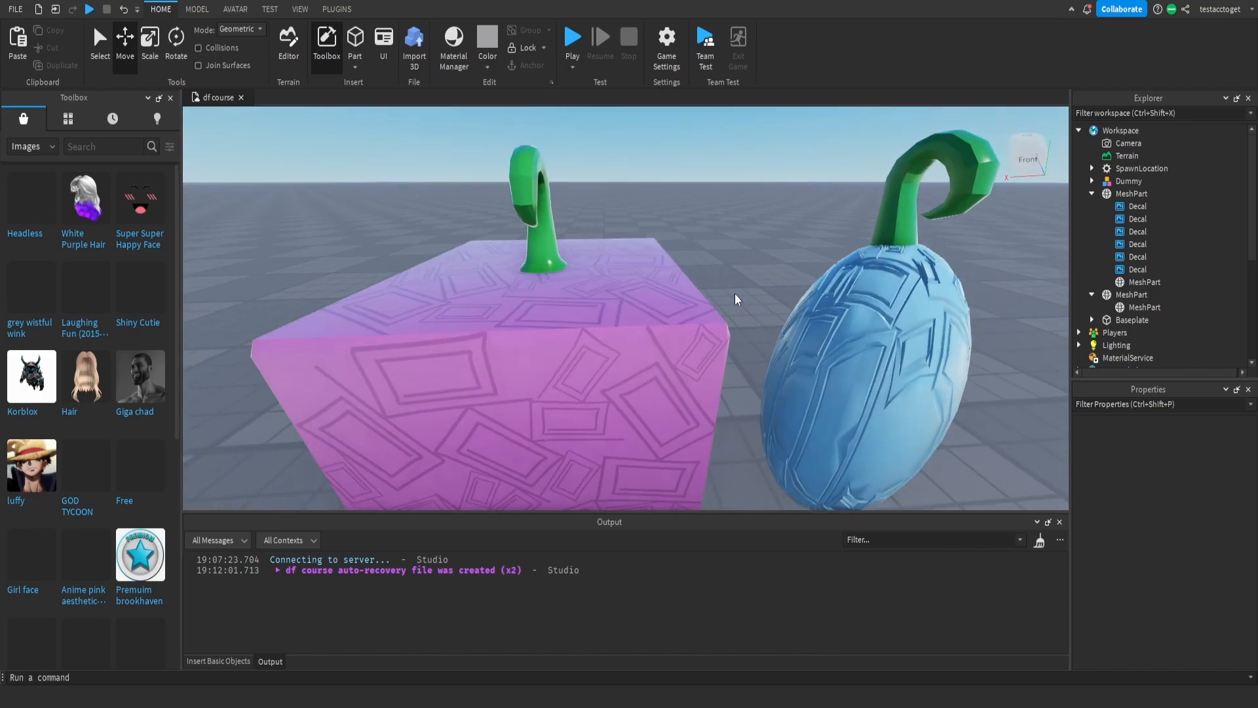
# View the blue oval fruit side-on and check both fruits together at several distances
pyautogui.moveTo(737, 300); pyautogui.dragTo(590, 295, button='right')
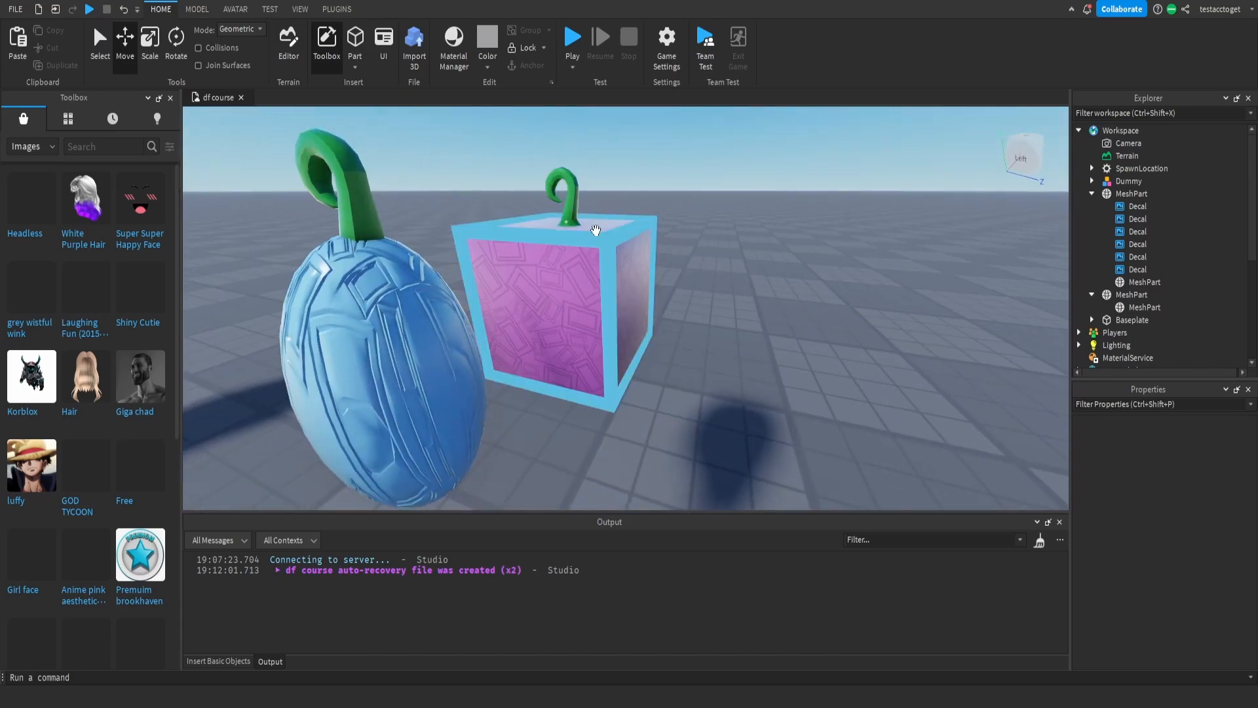
pyautogui.moveTo(596, 348); pyautogui.dragTo(548, 269, button='right')
pyautogui.scroll(-8, 544, 269)
pyautogui.scroll(7, 548, 274)
pyautogui.scroll(-6, 548, 268)
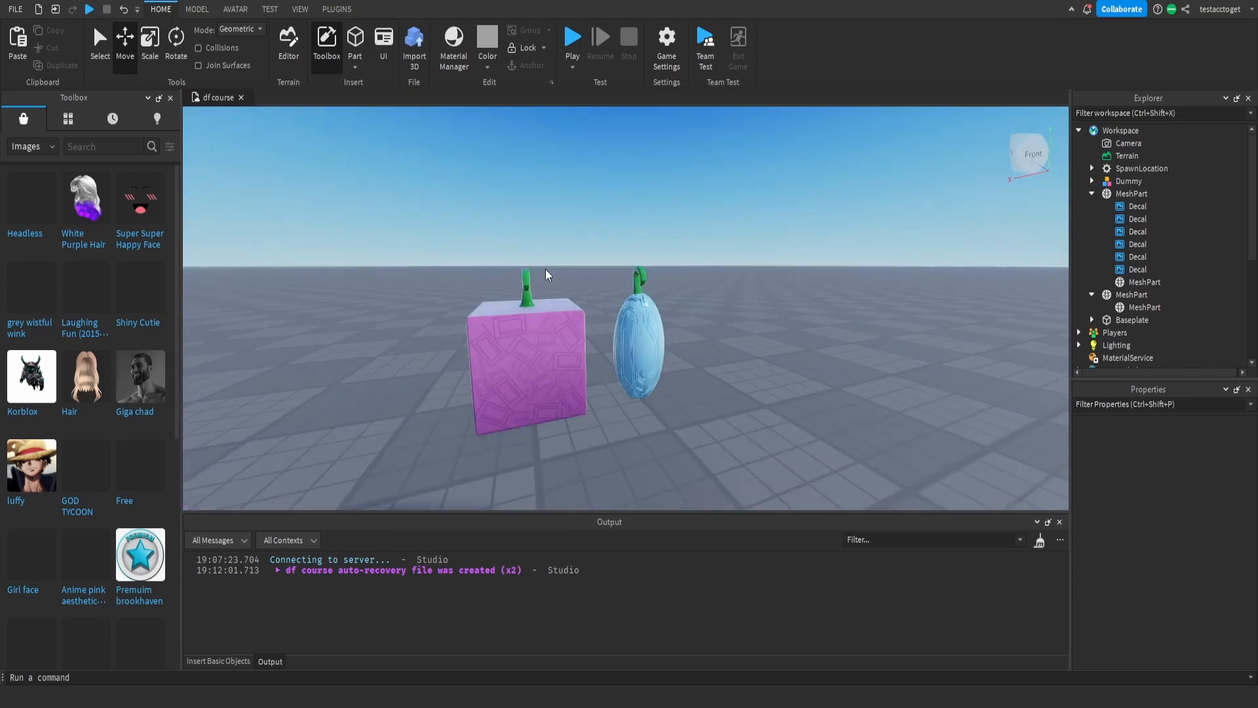
pyautogui.scroll(2, 657, 206)
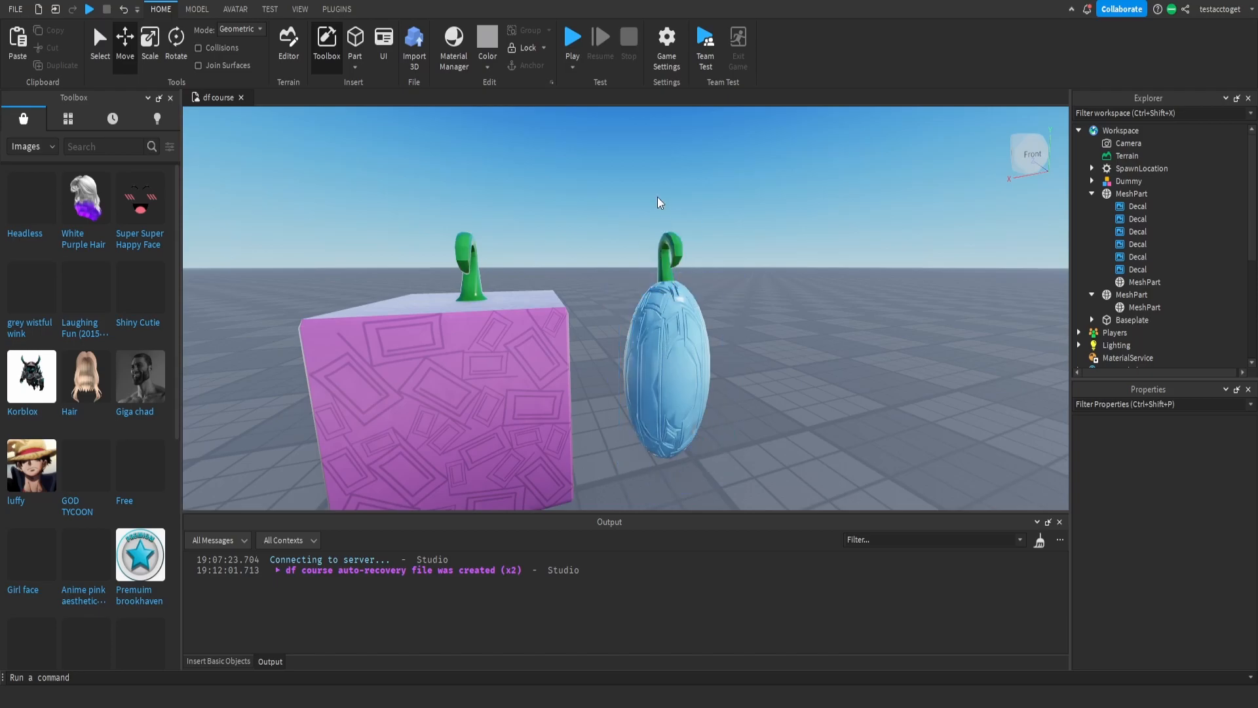
pyautogui.moveTo(710, 317); pyautogui.dragTo(714, 306, button='right')
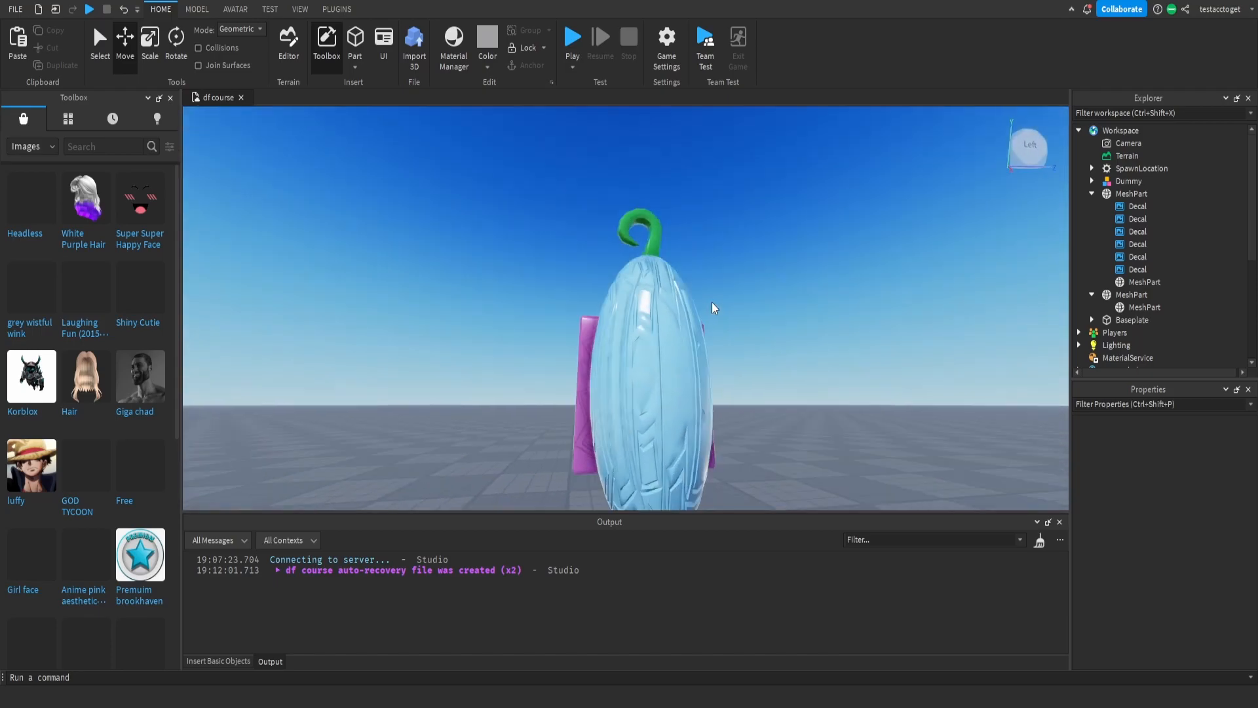
pyautogui.moveTo(774, 279); pyautogui.dragTo(779, 278, button='right')
pyautogui.moveTo(697, 265); pyautogui.dragTo(670, 257, button='right')
pyautogui.scroll(-6, 683, 268)
pyautogui.scroll(2, 680, 269)
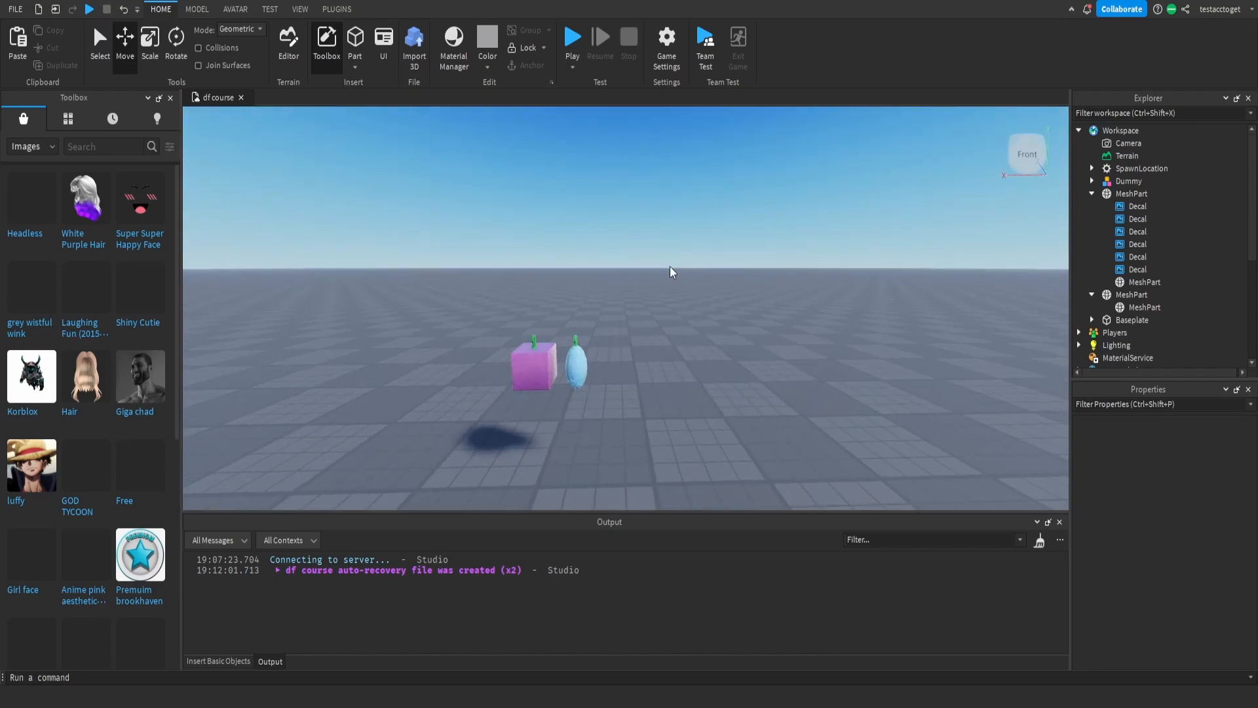
pyautogui.moveTo(542, 356); pyautogui.dragTo(547, 361, button='right')
pyautogui.scroll(3, 547, 361)
pyautogui.moveTo(484, 298); pyautogui.dragTo(486, 300, button='right')
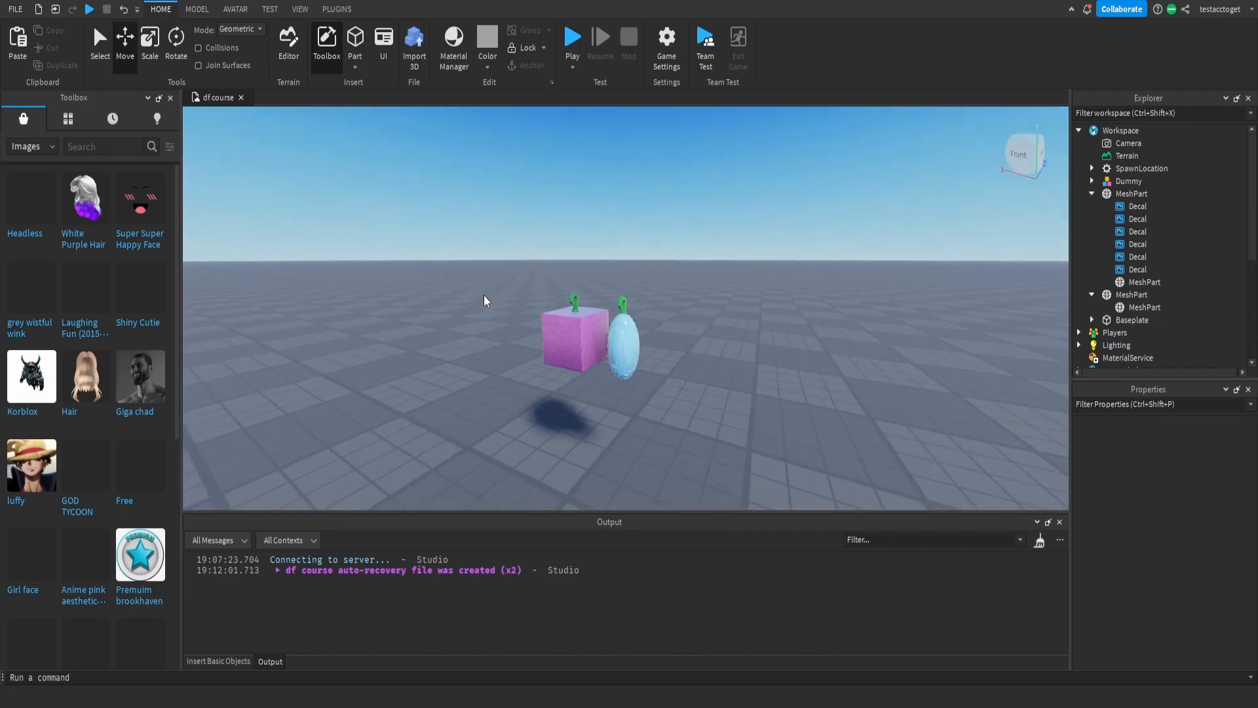
pyautogui.scroll(5, 486, 300)
pyautogui.click(505, 317)
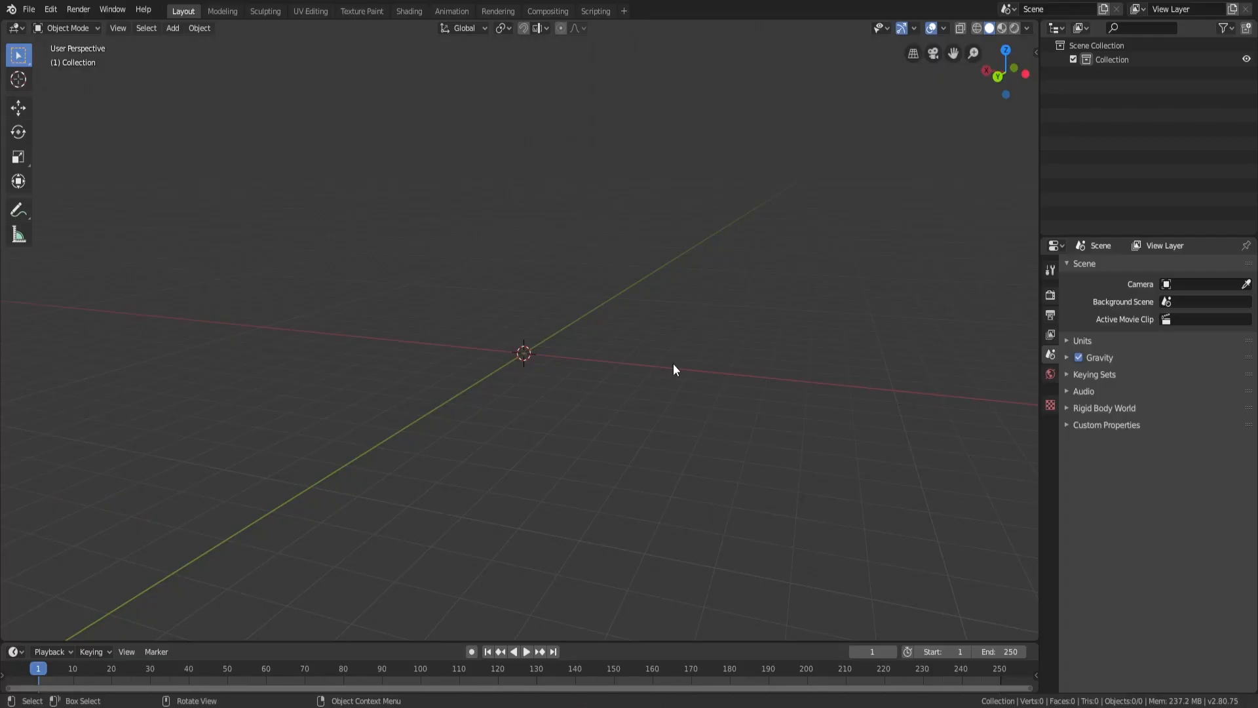
# Switch to Blender and add a cube mesh to the empty scene
pyautogui.press('shift')
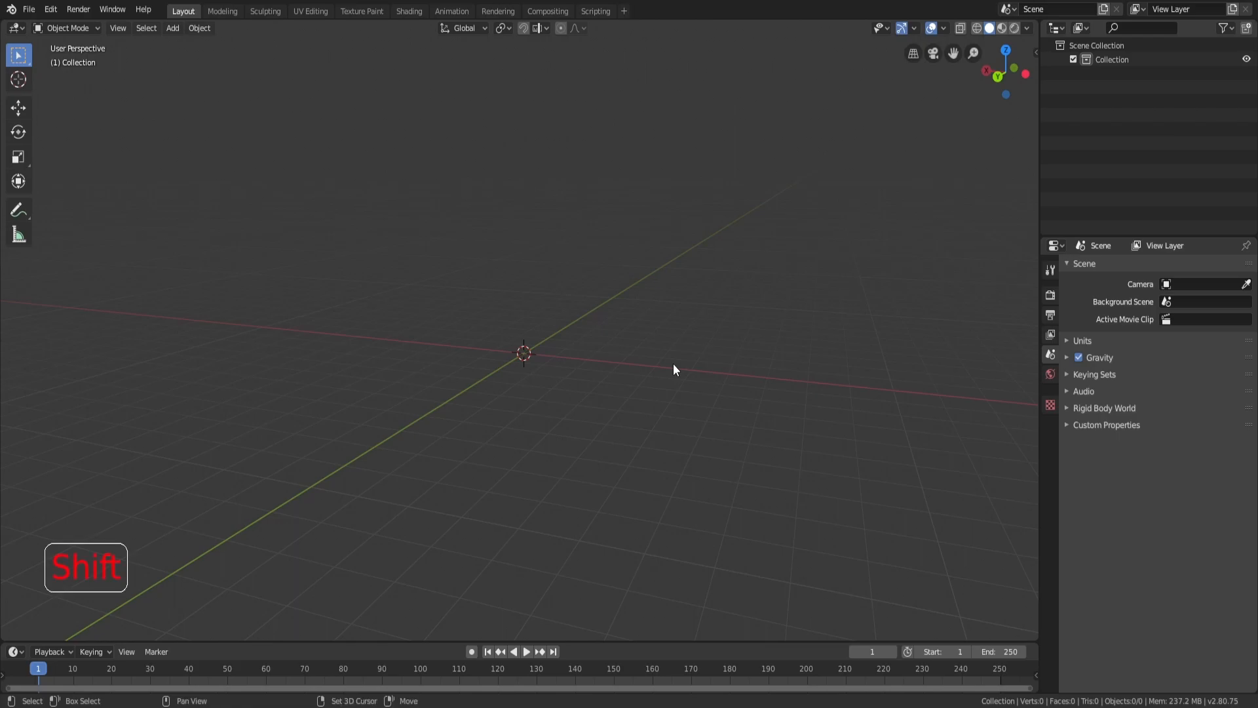
pyautogui.hotkey('shift', 'a')
pyautogui.moveTo(673, 365)
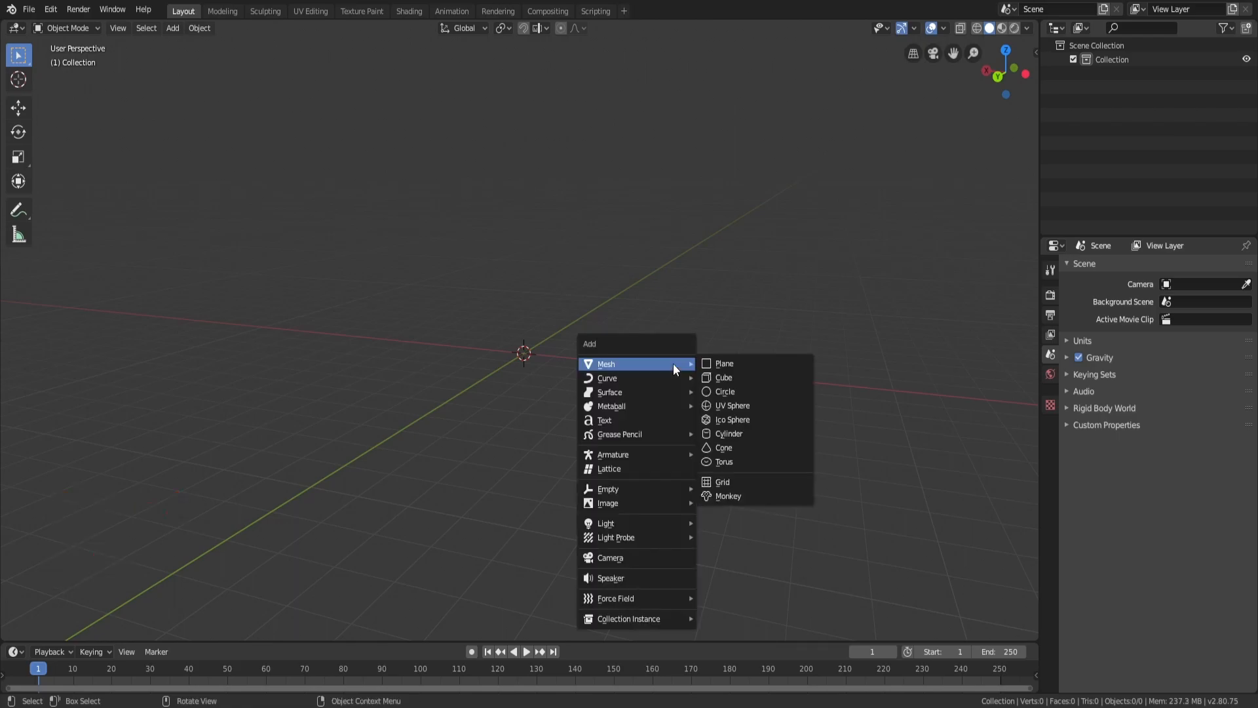
pyautogui.click(721, 375)
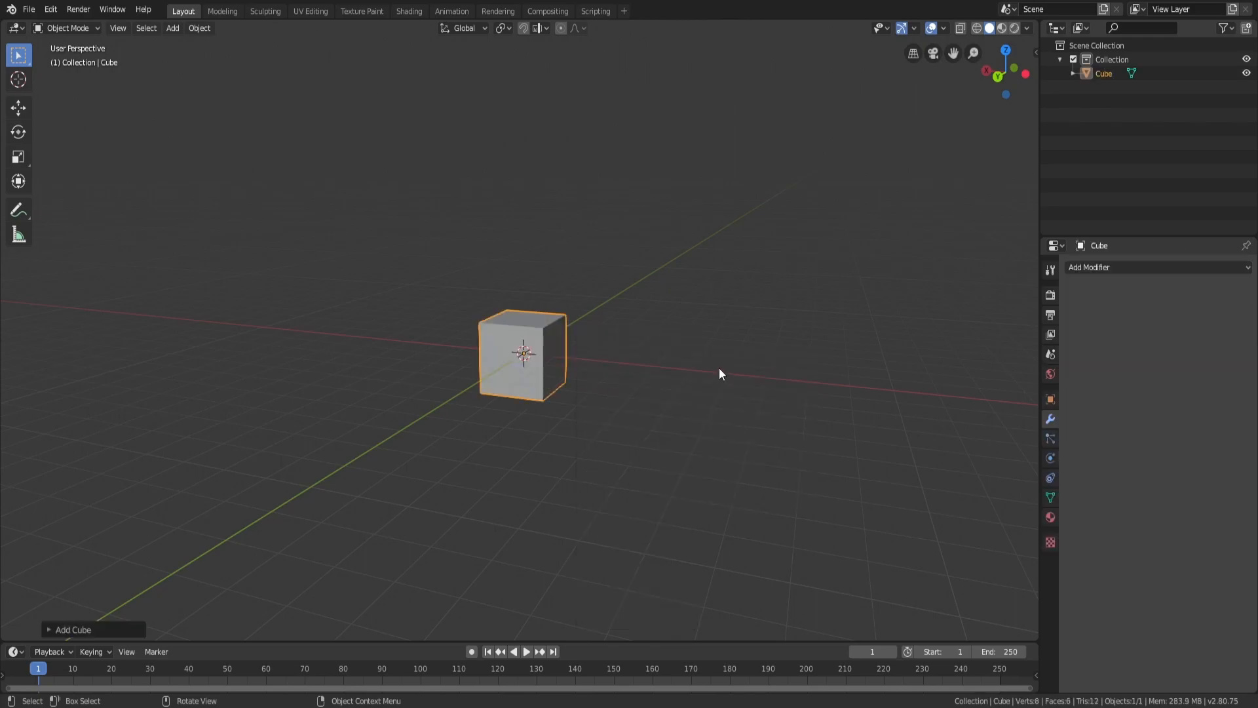
pyautogui.moveTo(631, 345); pyautogui.dragTo(670, 355, button='middle')
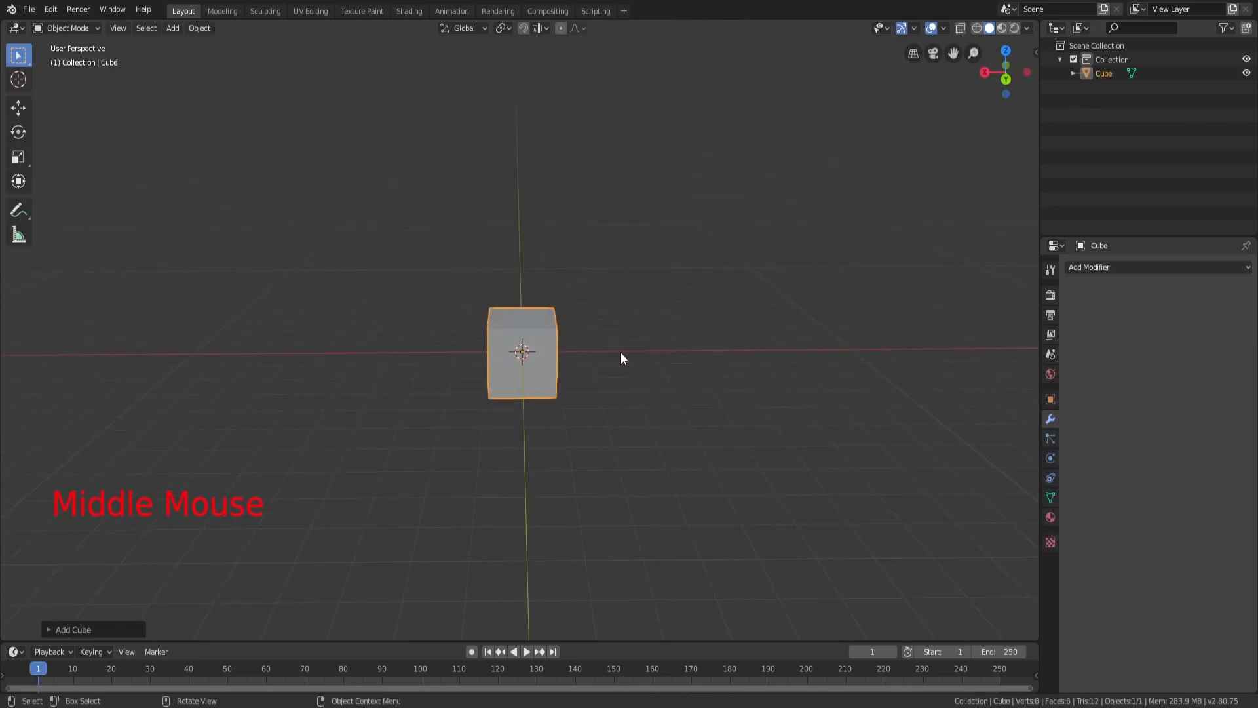
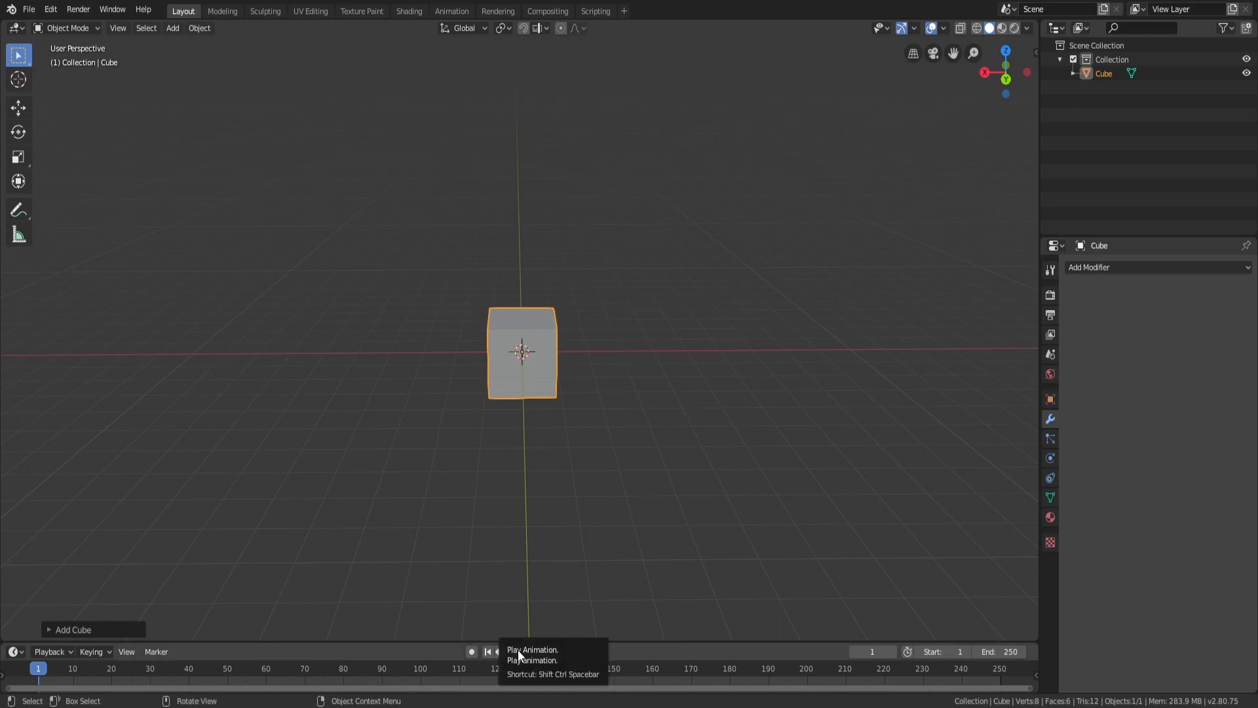
pyautogui.scroll(5, 676, 294)
pyautogui.moveTo(675, 326); pyautogui.dragTo(655, 289, button='middle')
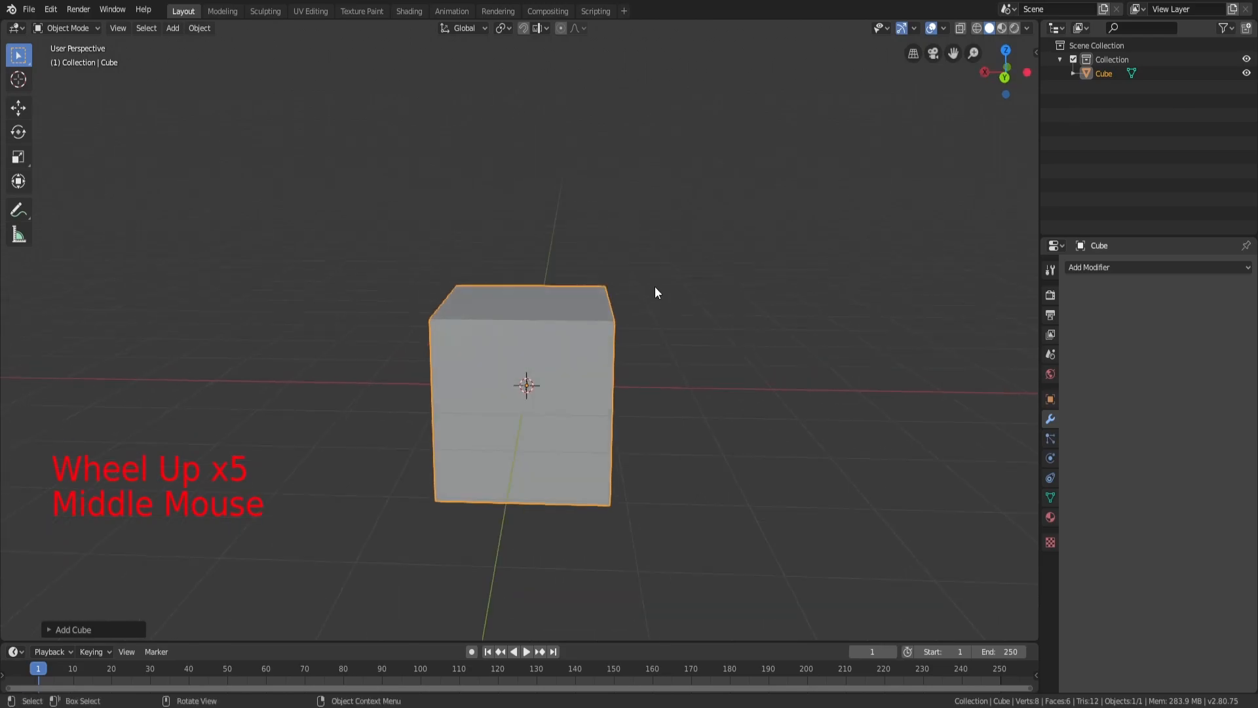
pyautogui.press('Tab')
pyautogui.press('Tab')
pyautogui.press('a')
pyautogui.press('a')
pyautogui.press('a')
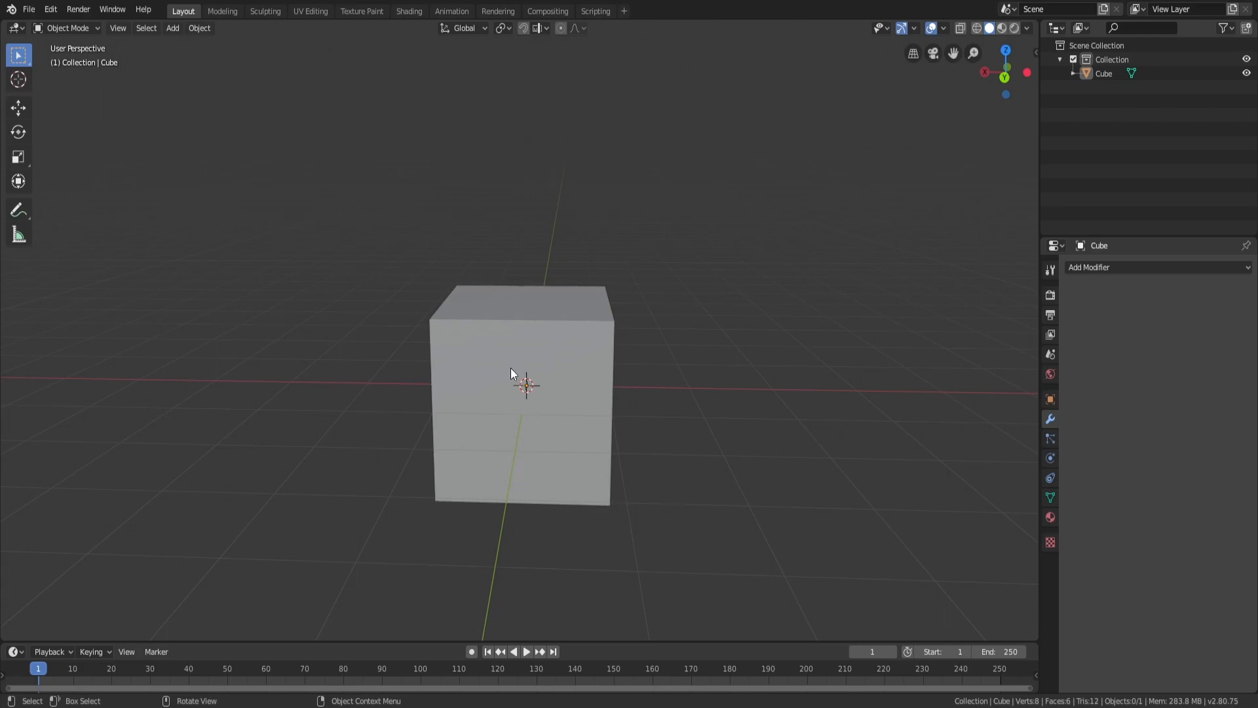
# Select the cube, enter Edit Mode and add two evenly spaced vertical loop cuts across its front face
pyautogui.click(574, 328)
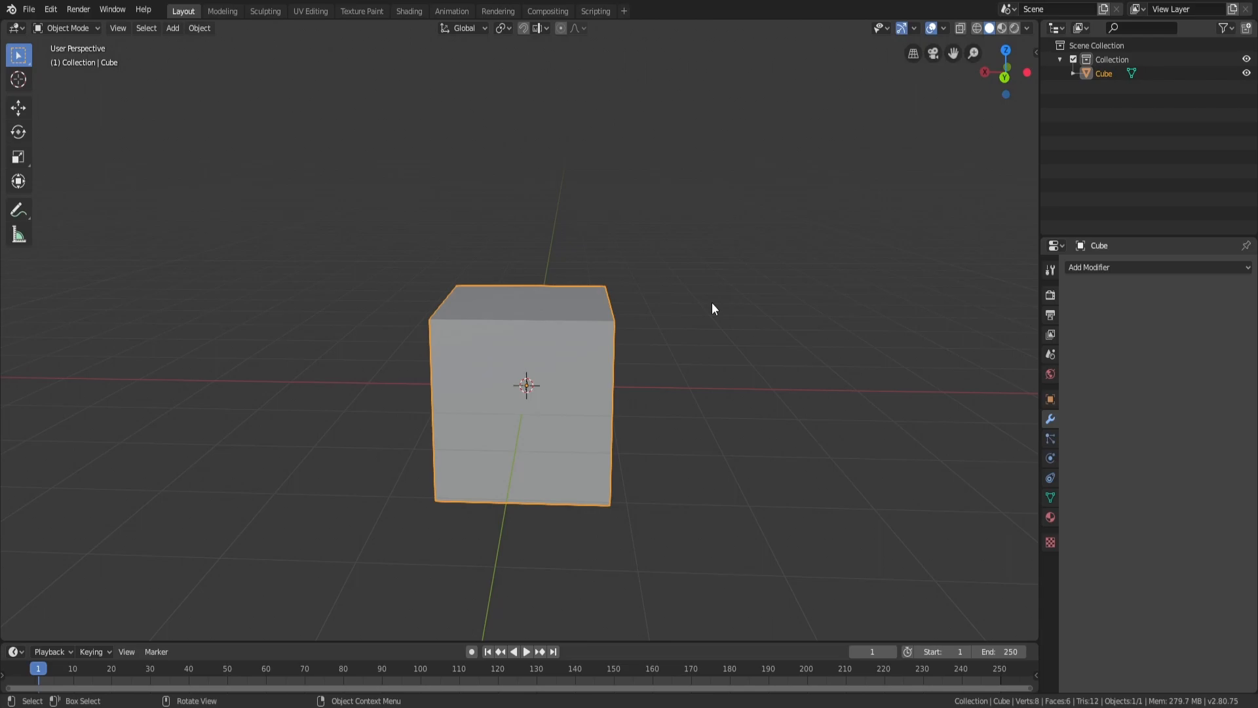
pyautogui.moveTo(657, 306); pyautogui.dragTo(632, 369, button='middle')
pyautogui.press('Tab')
pyautogui.press('a')
pyautogui.press('a')
pyautogui.press('a')
pyautogui.scroll(1, 646, 306)
pyautogui.hotkey('ctrl', 'r')
pyautogui.scroll(1, 557, 331)
pyautogui.click(557, 331)
pyautogui.rightClick(544, 331)
# Add two more evenly spaced vertical loop cuts perpendicular to the first pair, forming a 3×3 grid on top
pyautogui.press('a')
pyautogui.press('a')
pyautogui.press('a')
pyautogui.hotkey('ctrl', 'r')
pyautogui.scroll(2, 471, 324)
pyautogui.scroll(-1, 470, 324)
pyautogui.click(471, 324)
pyautogui.rightClick(471, 324)
pyautogui.press('a')
pyautogui.press('a')
pyautogui.press('a')
# Leave Edit Mode, stretch the cube vertically into a tall box, and return to Edit Mode
pyautogui.press('c')
pyautogui.moveTo(511, 310)
pyautogui.mouseDown()
pyautogui.moveTo(489, 287)
pyautogui.moveTo(563, 296)
pyautogui.moveTo(486, 294)
pyautogui.mouseUp()
pyautogui.rightClick(486, 293)
pyautogui.moveTo(486, 294)
pyautogui.mouseDown(button='middle')
pyautogui.moveTo(581, 320)
pyautogui.moveTo(608, 297)
pyautogui.mouseUp(button='middle')
pyautogui.press('Tab')
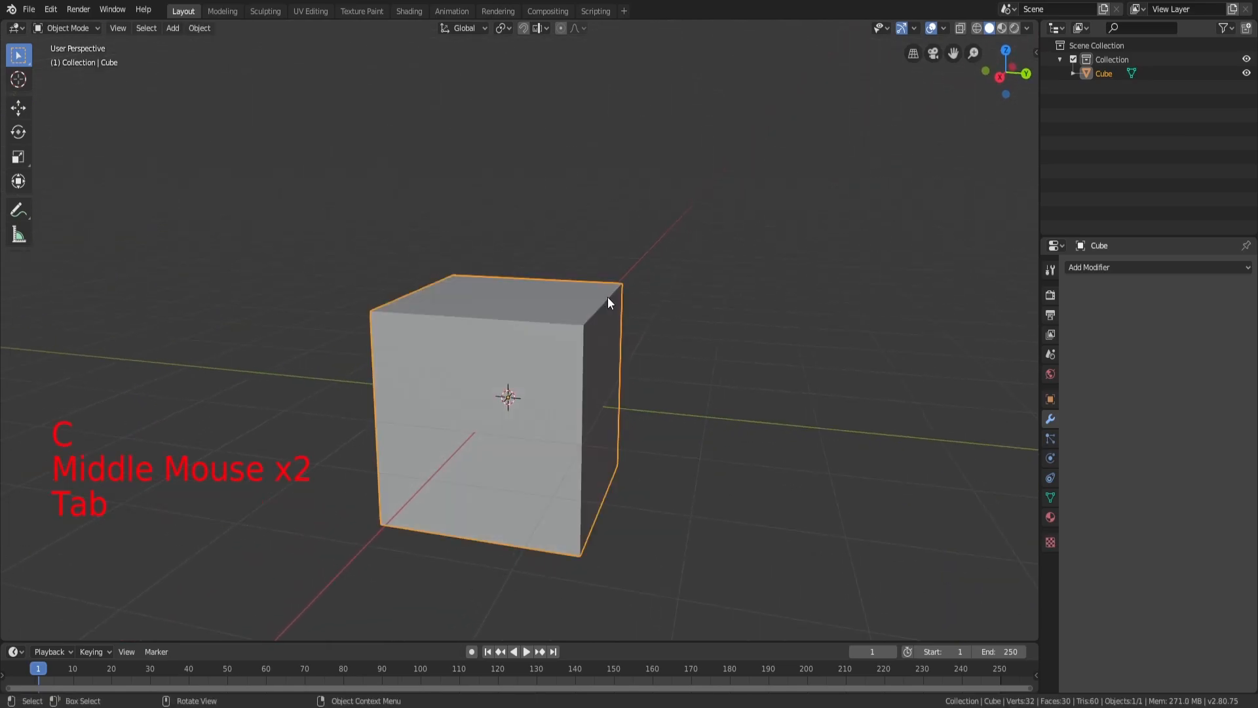
pyautogui.press('s')
pyautogui.click(752, 230)
pyautogui.press('Tab')
pyautogui.scroll(-2, 546, 246)
pyautogui.press('a')
pyautogui.press('a')
pyautogui.press('a')
pyautogui.moveTo(546, 246); pyautogui.dragTo(469, 272, button='middle')
pyautogui.keyDown('alt'); pyautogui.keyDown('shift'); pyautogui.click(518, 259); pyautogui.keyUp('shift'); pyautogui.keyUp('alt')
pyautogui.keyDown('alt'); pyautogui.keyDown('shift'); pyautogui.click(472, 248); pyautogui.keyUp('shift'); pyautogui.keyUp('alt')
pyautogui.keyDown('alt'); pyautogui.keyDown('shift'); pyautogui.click(505, 279); pyautogui.keyUp('shift'); pyautogui.keyUp('alt')
pyautogui.keyDown('alt'); pyautogui.keyDown('shift'); pyautogui.click(567, 281); pyautogui.keyUp('shift'); pyautogui.keyUp('alt')
pyautogui.moveTo(566, 281); pyautogui.dragTo(671, 275, button='middle')
pyautogui.press('s')
pyautogui.rightClick(737, 273)
# Select the middle vertical face loop around the tall box and scale it outward to round two sides
pyautogui.press('a')
pyautogui.press('a')
pyautogui.press('a')
pyautogui.keyDown('alt'); pyautogui.keyDown('shift'); pyautogui.click(511, 277); pyautogui.keyUp('shift'); pyautogui.keyUp('alt')
pyautogui.keyDown('alt'); pyautogui.keyDown('shift'); pyautogui.click(459, 269); pyautogui.keyUp('shift'); pyautogui.keyUp('alt')
pyautogui.moveTo(799, 229); pyautogui.dragTo(738, 244, button='middle')
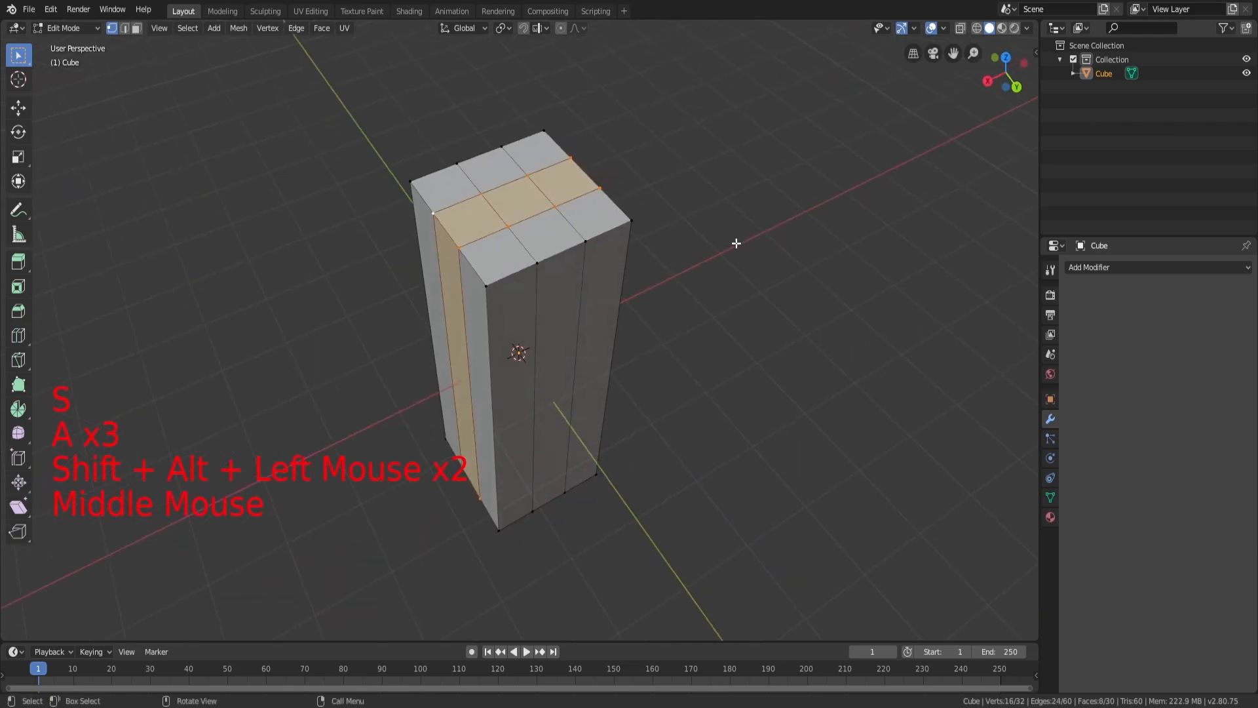
pyautogui.press('s')
pyautogui.click(809, 225)
# Select the crossing middle face loop and scale it outward to round the other two sides
pyautogui.press('a')
pyautogui.press('a')
pyautogui.press('a')
pyautogui.keyDown('alt'); pyautogui.keyDown('shift'); pyautogui.click(565, 289); pyautogui.keyUp('shift'); pyautogui.keyUp('alt')
pyautogui.keyDown('alt'); pyautogui.keyDown('shift'); pyautogui.click(576, 280); pyautogui.keyUp('shift'); pyautogui.keyUp('alt')
pyautogui.keyDown('alt'); pyautogui.keyDown('shift'); pyautogui.click(579, 280); pyautogui.keyUp('shift'); pyautogui.keyUp('alt')
pyautogui.moveTo(584, 281); pyautogui.dragTo(682, 262, button='middle')
pyautogui.press('s')
pyautogui.click(747, 264)
# Select the inner vertices of the top face, raise them into a tapered tip, and clear the selection
pyautogui.press('a')
pyautogui.press('a')
pyautogui.press('a')
pyautogui.press('c')
pyautogui.moveTo(556, 236)
pyautogui.mouseDown()
pyautogui.moveTo(521, 190)
pyautogui.moveTo(474, 211)
pyautogui.moveTo(477, 187)
pyautogui.mouseUp()
pyautogui.rightClick(478, 187)
pyautogui.keyDown('shift'); pyautogui.scroll(-4, 575, 247); pyautogui.keyUp('shift')
pyautogui.moveTo(580, 275); pyautogui.dragTo(721, 303, button='middle')
pyautogui.scroll(-3, 584, 304)
pyautogui.press('g')
pyautogui.click(599, 268)
pyautogui.press('a')
pyautogui.press('a')
pyautogui.press('a')
# Undo the tapered tip and the rounded sides back to the plain tall box with its loop cuts
pyautogui.press('ctrl')
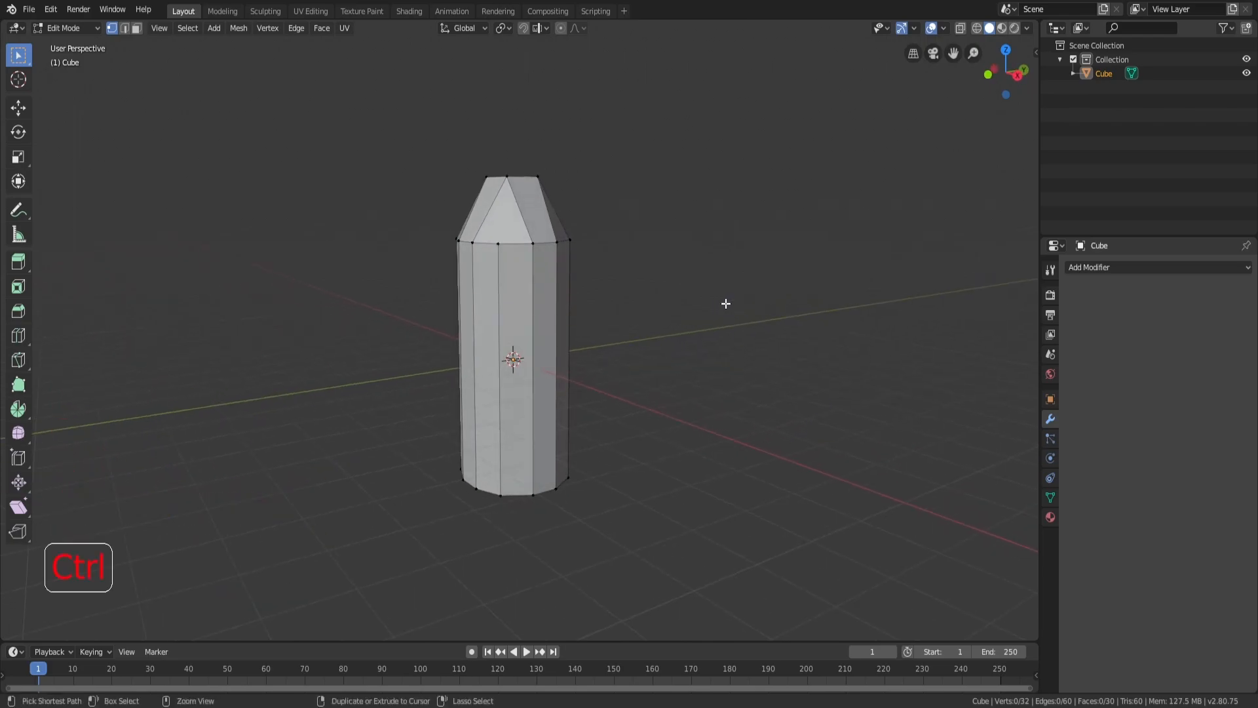
pyautogui.hotkey('ctrl', 'z')
pyautogui.hotkey('ctrl', 'z')
pyautogui.hotkey('ctrl', 'z')
pyautogui.hotkey('ctrl', 'z')
pyautogui.hotkey('ctrl', 'z')
pyautogui.hotkey('ctrl', 'z')
pyautogui.hotkey('ctrl', 'z')
pyautogui.hotkey('ctrl', 'z')
pyautogui.hotkey('ctrl', 'z')
pyautogui.hotkey('ctrl', 'z')
pyautogui.hotkey('ctrl', 'z')
pyautogui.hotkey('ctrl', 'z')
pyautogui.hotkey('ctrl', 'z')
pyautogui.hotkey('ctrl', 'z')
pyautogui.hotkey('ctrl', 'z')
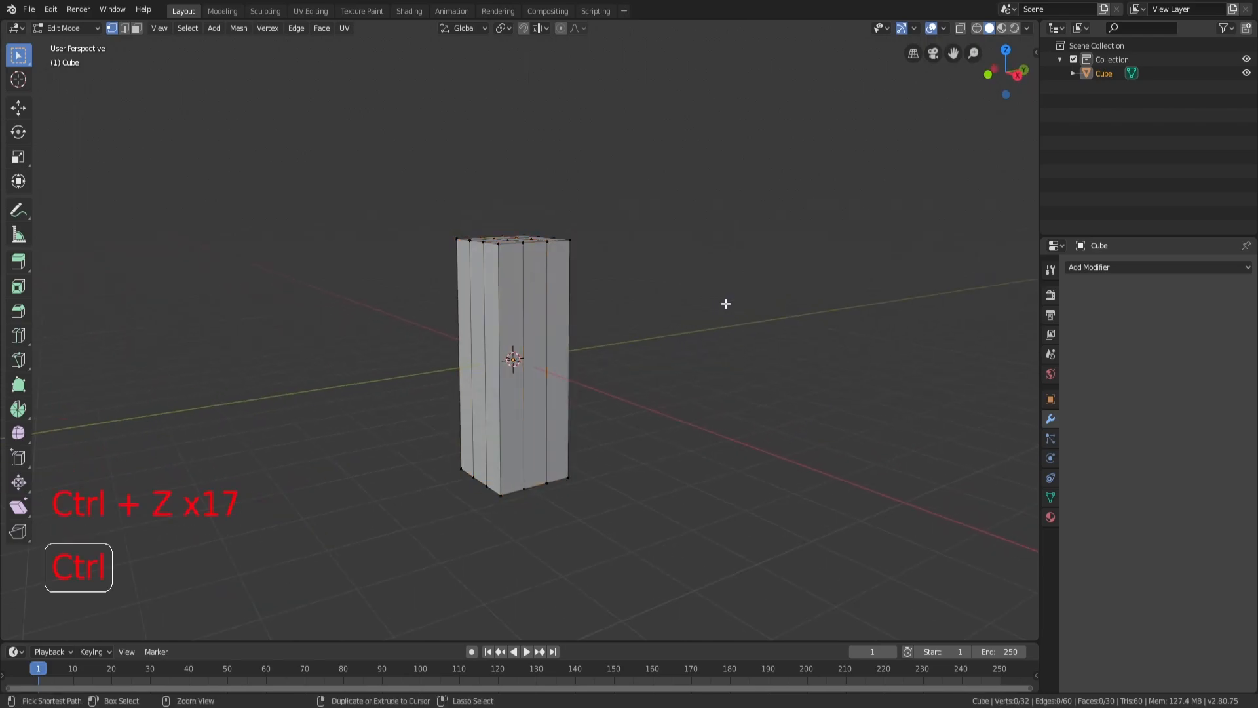
# Add four evenly spaced horizontal loop cuts around the tall box and clear the selection
pyautogui.press('Tab')
pyautogui.press('Tab')
pyautogui.press('Tab')
pyautogui.moveTo(694, 334); pyautogui.dragTo(561, 285, button='middle')
pyautogui.press('a')
pyautogui.press('a')
pyautogui.press('a')
pyautogui.hotkey('ctrl', 'r')
pyautogui.scroll(2, 549, 334)
pyautogui.doubleClick(549, 334)
pyautogui.press('a')
pyautogui.press('a')
# Select all vertices of the box's top face with circle select and scale them inward to narrow the top
pyautogui.press('a')
pyautogui.press('c')
pyautogui.moveTo(550, 245); pyautogui.dragTo(482, 242)
pyautogui.keyDown('shift'); pyautogui.moveTo(778, 264); pyautogui.dragTo(781, 315, button='middle'); pyautogui.keyUp('shift')
pyautogui.scroll(3, 778, 357)
pyautogui.press('s')
pyautogui.click(643, 311)
pyautogui.press('a')
pyautogui.press('a')
pyautogui.press('a')
# Select the uppermost horizontal edge loop below the top face and scale it slightly inward
pyautogui.moveTo(643, 312)
pyautogui.mouseDown(button='middle')
pyautogui.moveTo(626, 396)
pyautogui.moveTo(571, 404)
pyautogui.moveTo(612, 310)
pyautogui.moveTo(609, 278)
pyautogui.mouseUp(button='middle')
pyautogui.keyDown('alt'); pyautogui.keyDown('shift'); pyautogui.click(563, 416); pyautogui.keyUp('shift'); pyautogui.keyUp('alt')
pyautogui.press('s')
pyautogui.click(642, 380)
pyautogui.press('a')
pyautogui.press('a')
pyautogui.press('a')
pyautogui.press('a')
pyautogui.press('a')
pyautogui.press('a')
# Select all vertices of the bottom face with circle select and scale them inward to narrow the base
pyautogui.press('c')
pyautogui.moveTo(609, 521)
pyautogui.mouseDown()
pyautogui.moveTo(387, 534)
pyautogui.moveTo(514, 567)
pyautogui.moveTo(578, 540)
pyautogui.moveTo(548, 576)
pyautogui.moveTo(461, 582)
pyautogui.mouseUp()
pyautogui.press('s')
pyautogui.click(745, 472)
pyautogui.press('a')
pyautogui.press('a')
pyautogui.press('a')
# Select the lowest horizontal edge loop above the base and scale it slightly inward to round the body
pyautogui.moveTo(662, 326); pyautogui.dragTo(629, 398, button='middle')
pyautogui.scroll(-2, 650, 354)
pyautogui.keyDown('alt'); pyautogui.keyDown('shift'); pyautogui.click(551, 453); pyautogui.keyUp('shift'); pyautogui.keyUp('alt')
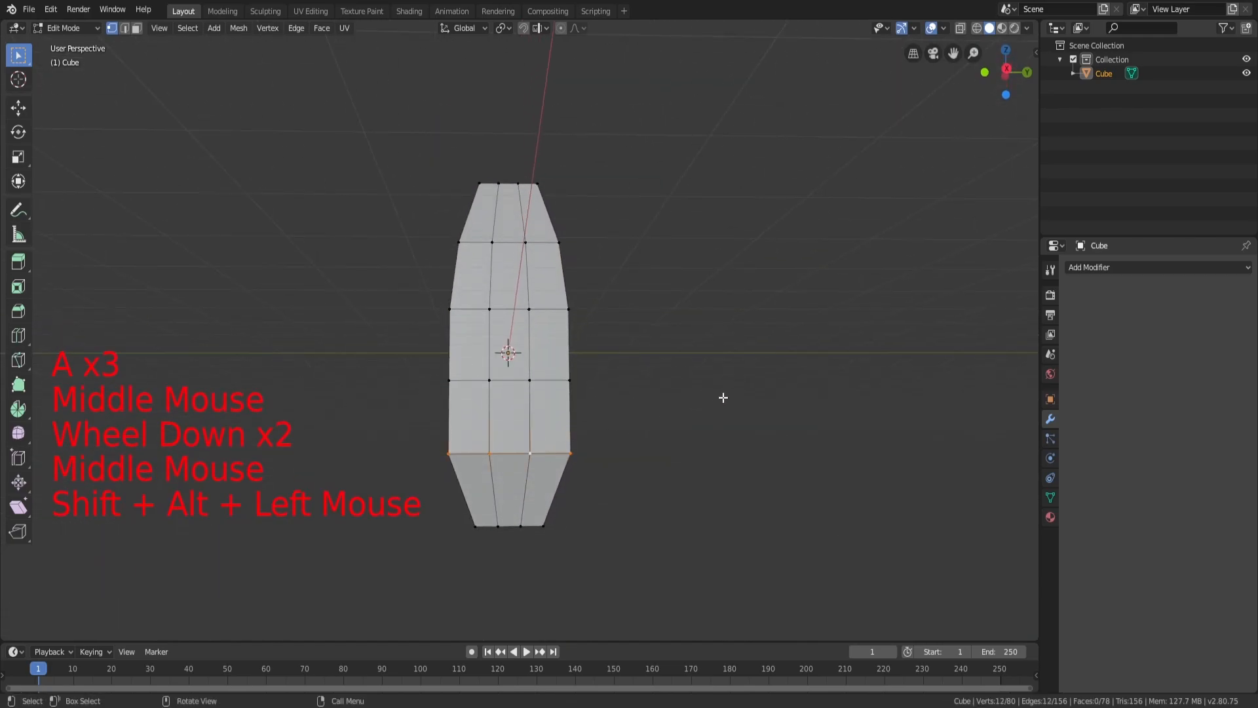
pyautogui.press('s')
pyautogui.click(695, 406)
pyautogui.press('a')
pyautogui.press('a')
pyautogui.press('a')
# Select the top face's vertices, extrude them upward and scale the new end inward into a tapered tip
pyautogui.press('Tab')
pyautogui.press('Tab')
pyautogui.moveTo(690, 376); pyautogui.dragTo(540, 305, button='middle')
pyautogui.press('a')
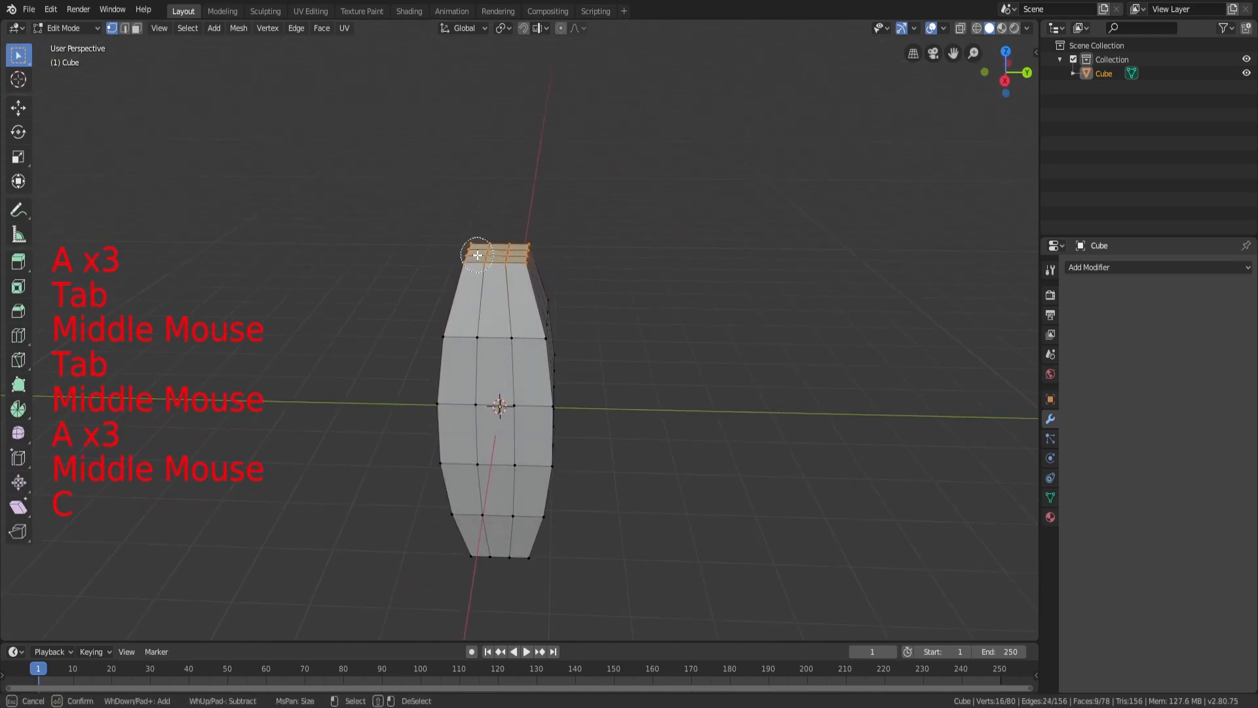
pyautogui.keyDown('shift'); pyautogui.moveTo(560, 249); pyautogui.dragTo(577, 269, button='middle'); pyautogui.keyUp('shift')
pyautogui.moveTo(577, 269); pyautogui.dragTo(601, 289, button='middle')
pyautogui.press('e')
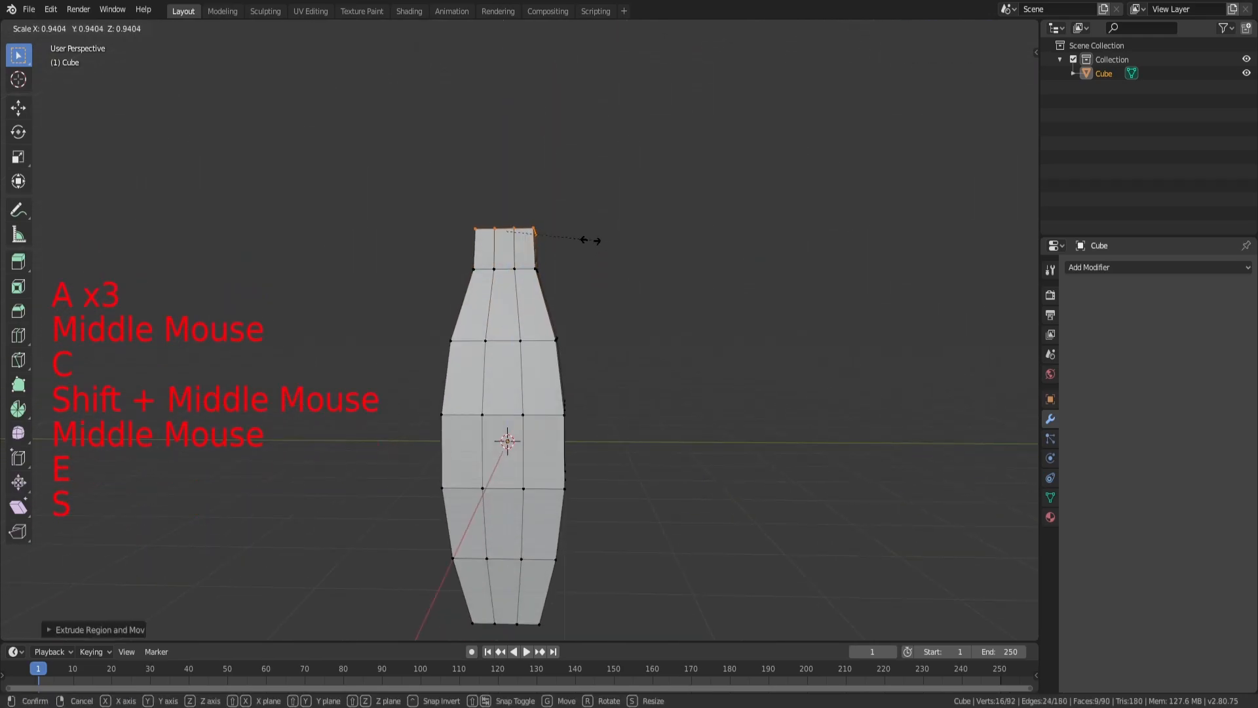
pyautogui.click(538, 230)
pyautogui.keyDown('shift'); pyautogui.moveTo(596, 359); pyautogui.dragTo(569, 385, button='middle'); pyautogui.keyUp('shift')
# Select the bottom vertices, extrude them, scale the new end inward and move it close to the base as a shallow tip
pyautogui.press('c')
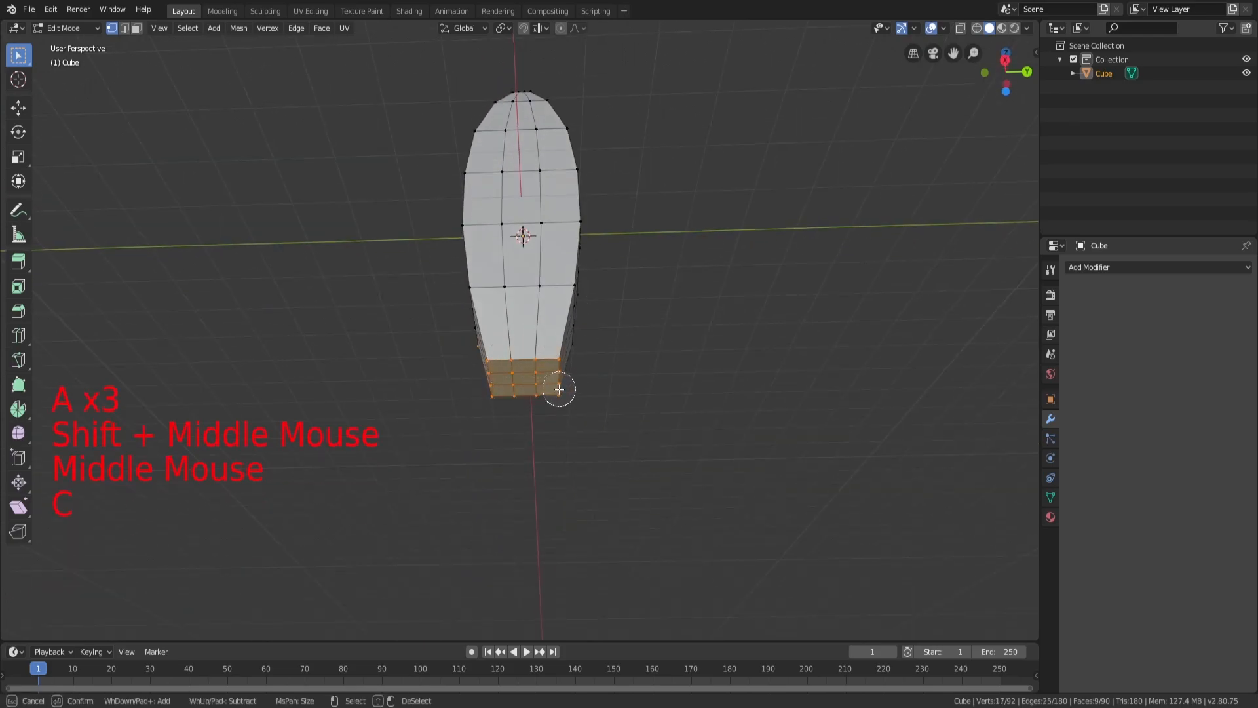
pyautogui.press('e')
pyautogui.press('s')
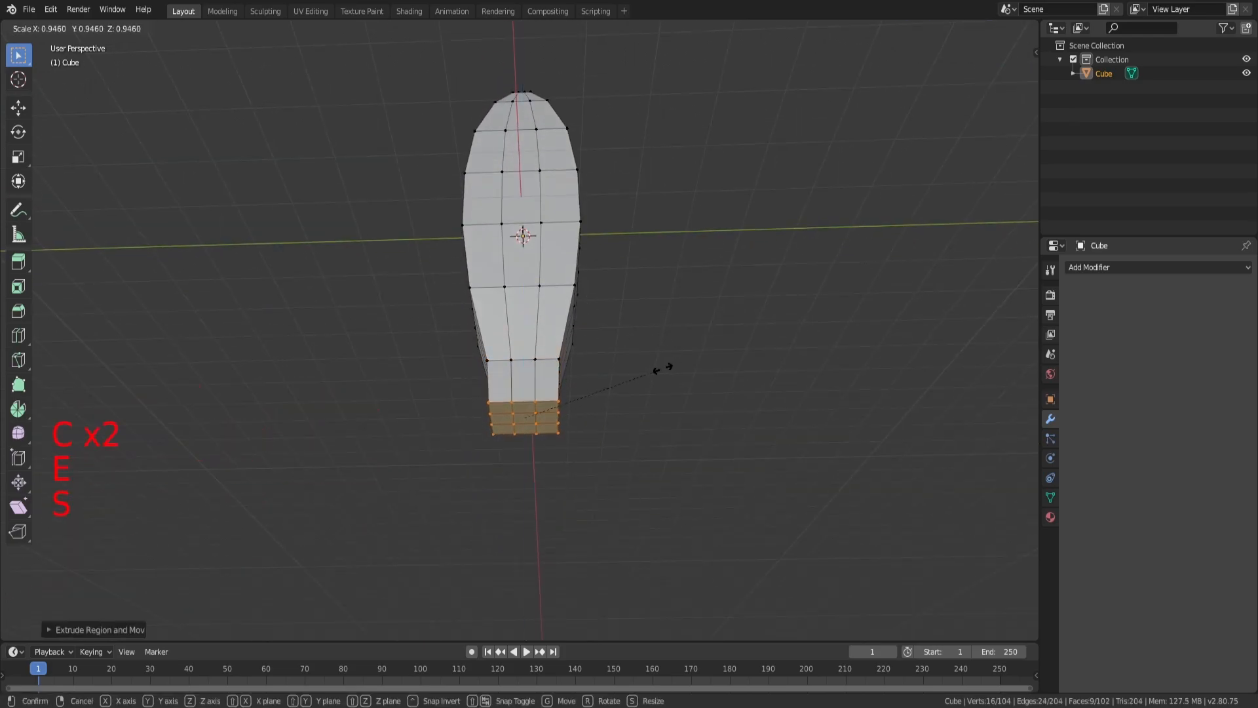
pyautogui.press('g')
pyautogui.click(562, 391)
# Examine the tapered body and its two ends in both object and edit mode
pyautogui.moveTo(562, 390); pyautogui.dragTo(643, 356, button='middle')
pyautogui.scroll(2, 679, 411)
pyautogui.press('a')
pyautogui.press('Tab')
pyautogui.scroll(-1, 657, 416)
pyautogui.press('Tab')
pyautogui.scroll(2, 589, 387)
pyautogui.press('a')
pyautogui.press('a')
pyautogui.press('a')
pyautogui.press('Tab')
pyautogui.scroll(-2, 599, 269)
pyautogui.moveTo(598, 269); pyautogui.dragTo(604, 345, button='middle')
pyautogui.press('Tab')
pyautogui.press('a')
pyautogui.press('a')
pyautogui.press('a')
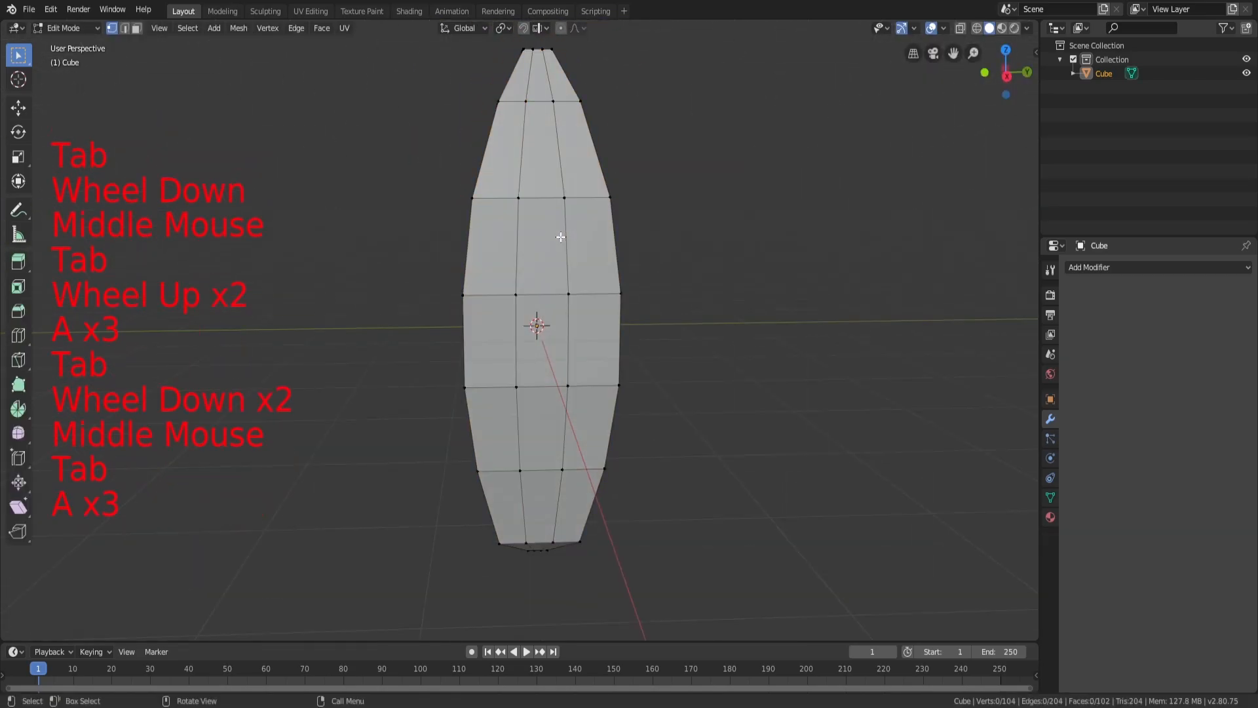
# Add horizontal loop cuts to the body: four in each of the three middle bands and five in the band below
pyautogui.click(581, 332)
pyautogui.press('a')
pyautogui.moveTo(577, 334); pyautogui.dragTo(586, 314, button='middle')
pyautogui.hotkey('ctrl', 'r')
pyautogui.click(576, 386)
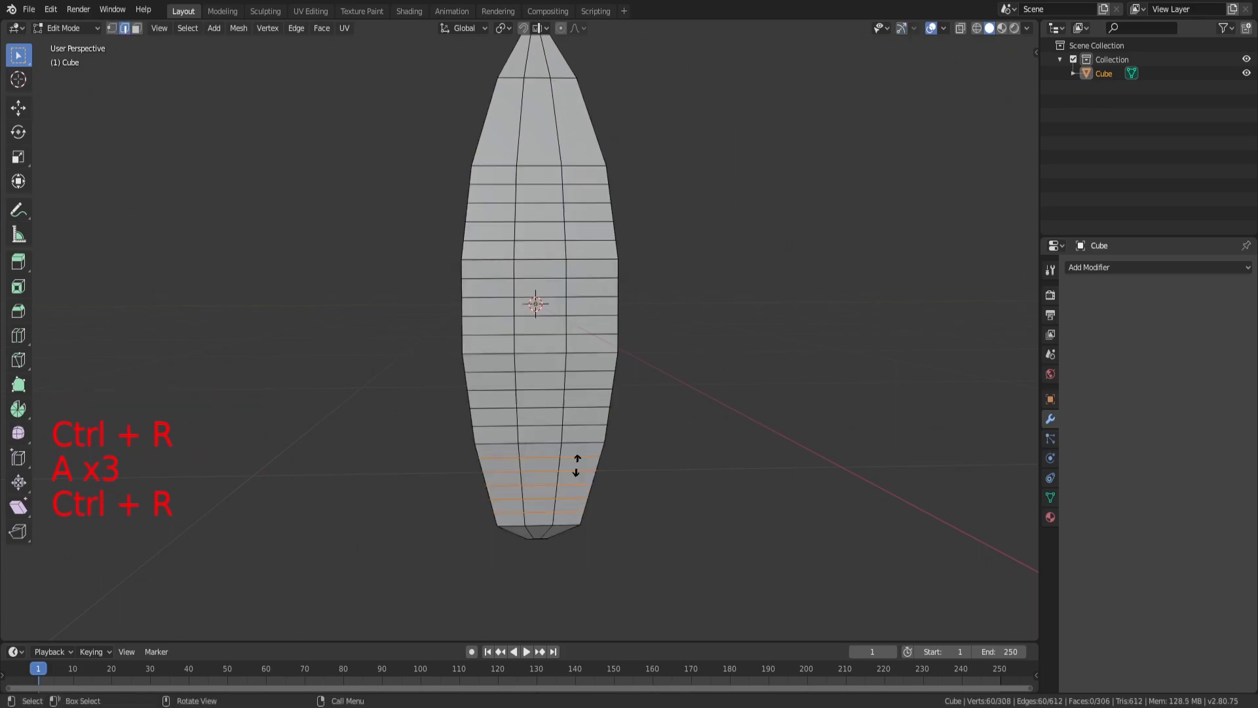
# Select a small face on the upper body, pull it down and outward along X into a pointed flap, and check the shape
pyautogui.moveTo(563, 332); pyautogui.dragTo(593, 319, button='middle')
pyautogui.click(684, 265)
pyautogui.moveTo(683, 265); pyautogui.dragTo(730, 295, button='middle')
pyautogui.press('g')
pyautogui.click(798, 323)
pyautogui.press('g')
pyautogui.press('x')
pyautogui.click(882, 336)
pyautogui.press('Tab')
pyautogui.press('1')
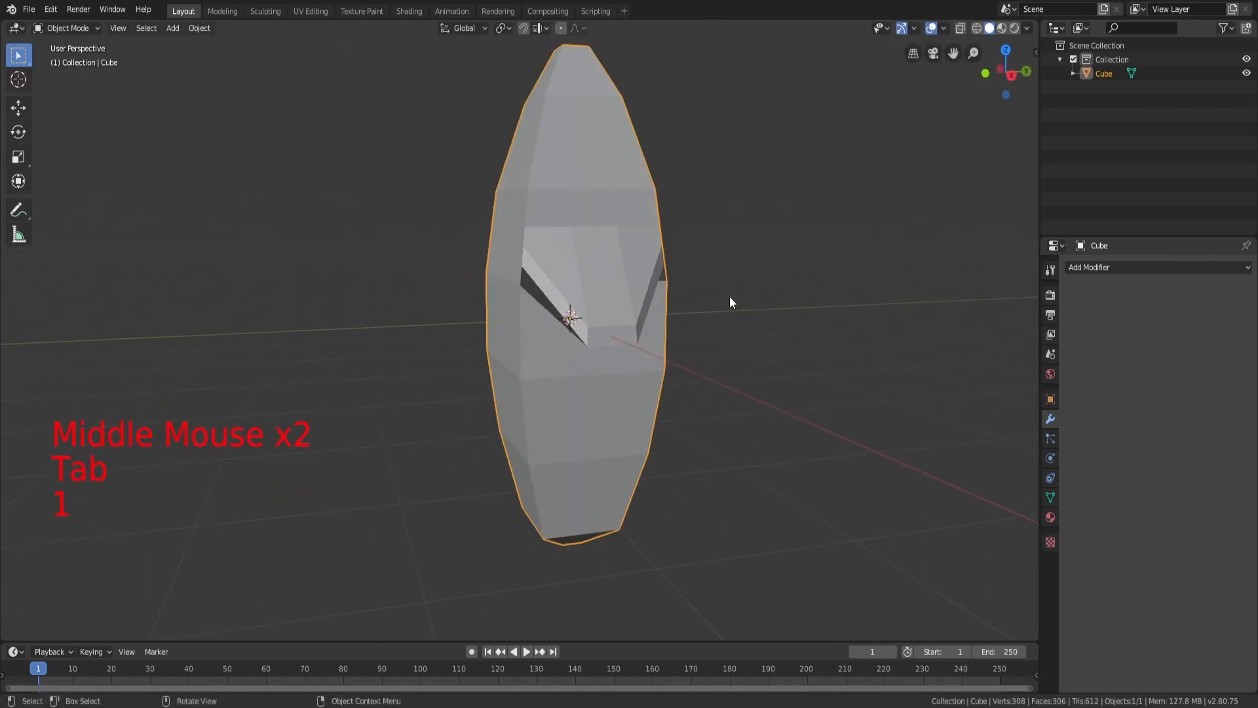
# Pull a face on another side of the body outward and down into a matching overlapping flap
pyautogui.scroll(-4, 730, 300)
pyautogui.press('Tab')
pyautogui.press('a')
pyautogui.moveTo(618, 320); pyautogui.dragTo(722, 315, button='middle')
pyautogui.scroll(1, 636, 319)
pyautogui.press('a')
pyautogui.press('a')
pyautogui.scroll(3, 583, 277)
pyautogui.press('g')
pyautogui.press('g')
pyautogui.press('g')
# Reposition the end faces of the upper and lower flaps on this side, adjusting the lower one's height along Z
pyautogui.press('a')
pyautogui.press('a')
pyautogui.press('a')
pyautogui.click(591, 256)
pyautogui.press('g')
pyautogui.scroll(1, 725, 304)
pyautogui.press('g')
pyautogui.press('g')
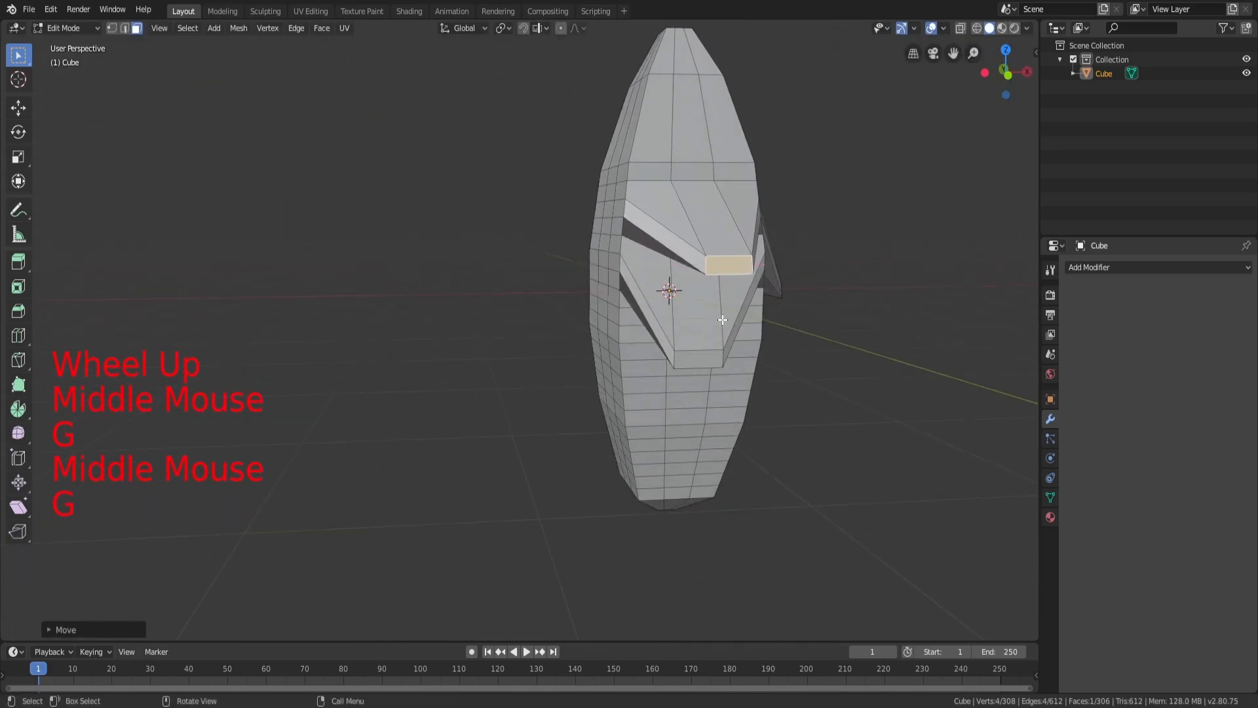
pyautogui.press('g')
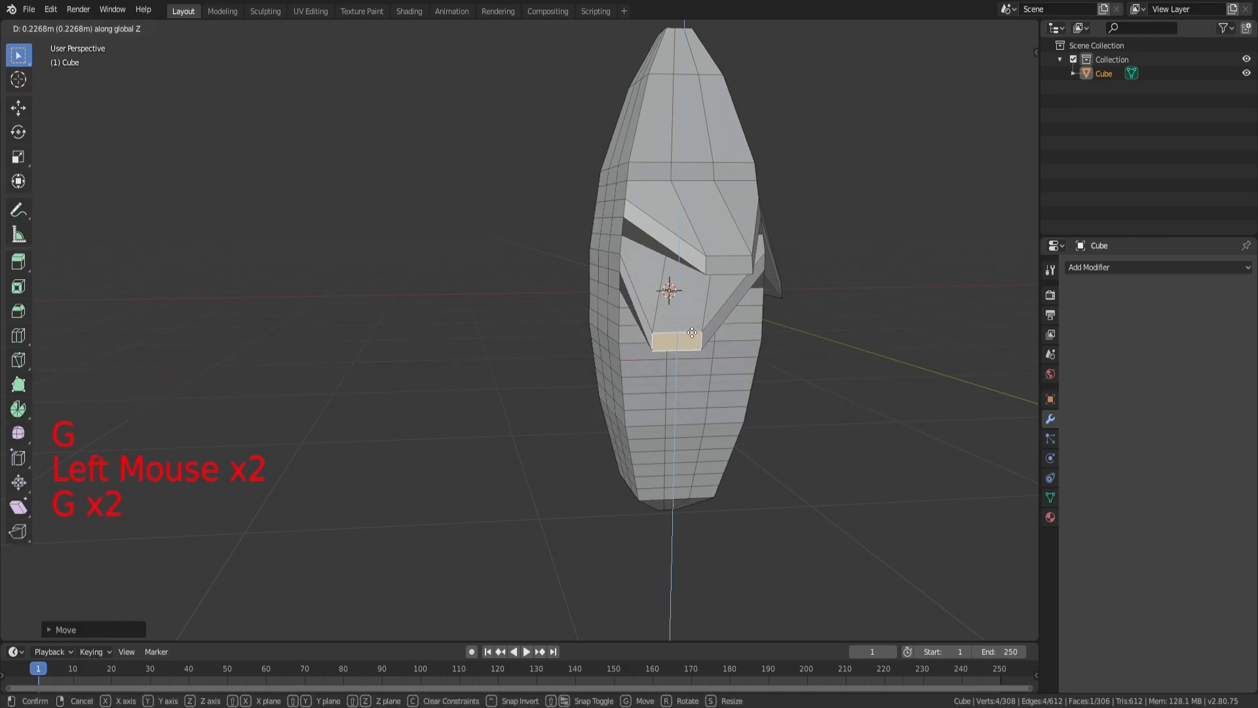
# Select the end face of the flap on the adjoining side and move it to adjust how the flap hangs
pyautogui.press('a')
pyautogui.press('a')
pyautogui.press('a')
pyautogui.moveTo(725, 313); pyautogui.dragTo(585, 329, button='middle')
pyautogui.moveTo(651, 361); pyautogui.dragTo(651, 343, button='middle')
pyautogui.press('g')
pyautogui.click(705, 346)
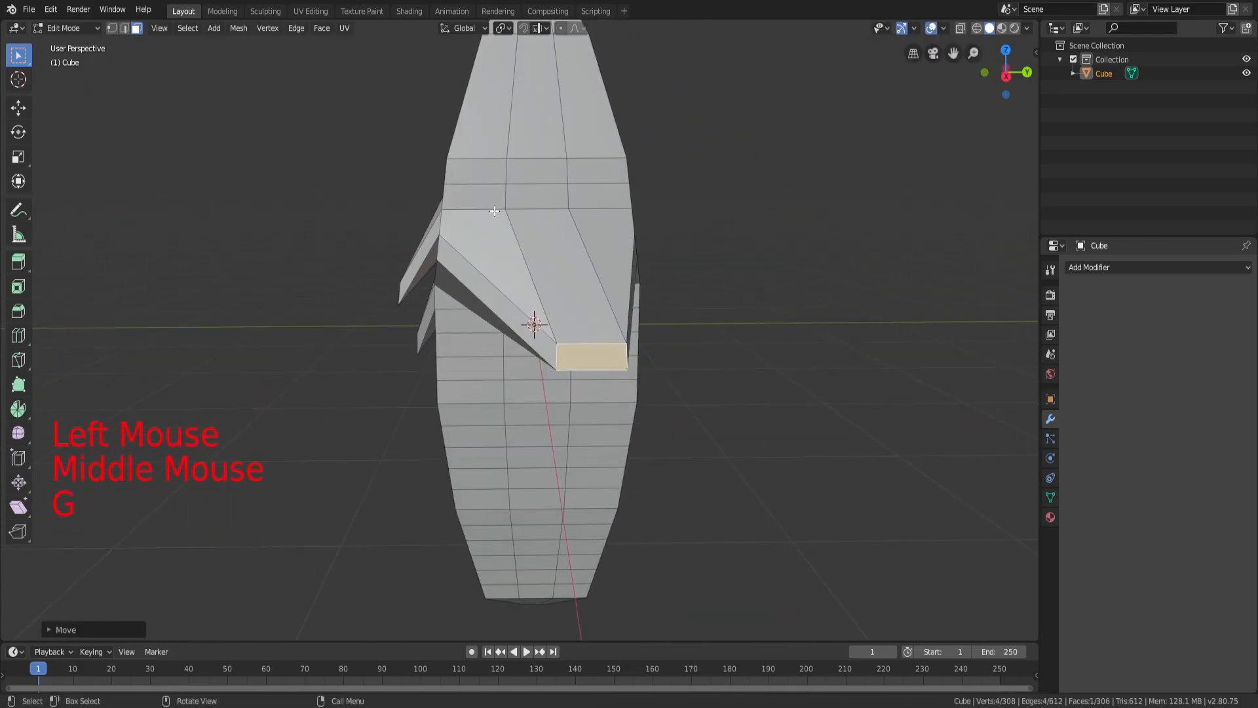
# Select an upper-row face above the flap, move it along Z and pull it outward along X
pyautogui.moveTo(495, 212); pyautogui.dragTo(590, 275, button='middle')
pyautogui.press('g')
pyautogui.press('z')
pyautogui.click(632, 220)
pyautogui.moveTo(633, 220); pyautogui.dragTo(675, 242, button='middle')
pyautogui.press('g')
pyautogui.press('x')
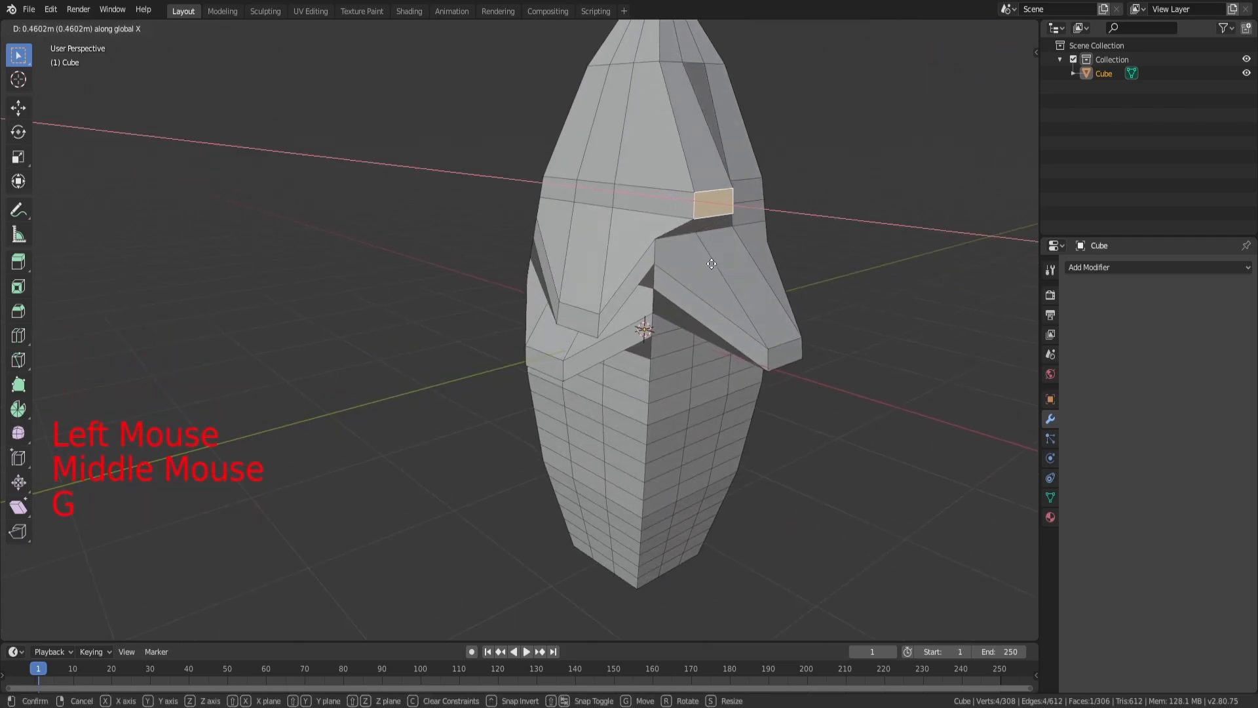
pyautogui.click(695, 267)
# Adjust the height of the new upper flap's end face along Z and fine-tune its position freely
pyautogui.press('g')
pyautogui.press('z')
pyautogui.click(683, 316)
pyautogui.press('g')
pyautogui.moveTo(686, 297); pyautogui.dragTo(528, 308, button='middle')
pyautogui.click(629, 276)
# Check the overlapping flaps in object mode, return to edit mode and clear the selection
pyautogui.scroll(-2, 696, 243)
pyautogui.press('a')
pyautogui.press('Tab')
pyautogui.scroll(-1, 632, 263)
pyautogui.press('Tab')
pyautogui.press('a')
pyautogui.press('a')
pyautogui.press('a')
pyautogui.scroll(3, 459, 279)
# Select an upper-row face on the neighbouring side, pull it outward and lower it about 0.77 m along Z into another flap
pyautogui.click(441, 269)
pyautogui.moveTo(441, 270); pyautogui.dragTo(580, 257, button='middle')
pyautogui.press('g')
pyautogui.click(654, 276)
pyautogui.press('g')
pyautogui.press('z')
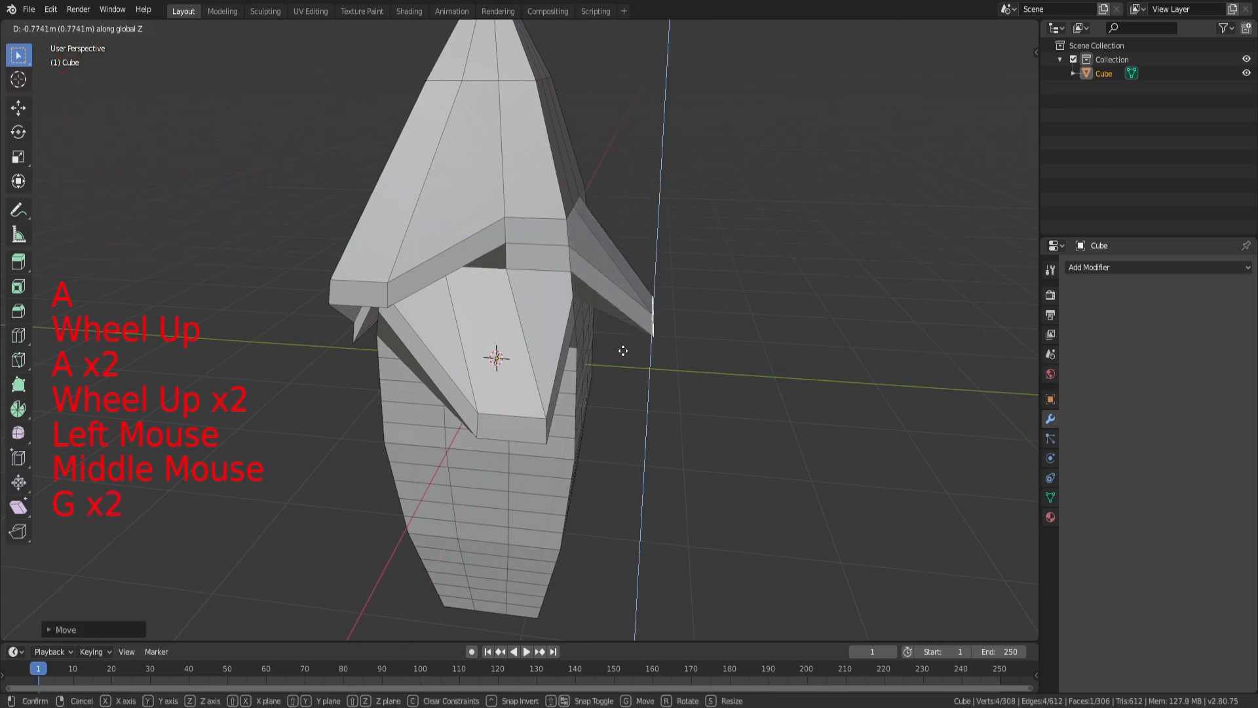
pyautogui.press('Return')
# Clear the selection, select a mid-body face below the existing flaps and move it outward and down into a new flap
pyautogui.press('a')
pyautogui.press('a')
pyautogui.press('a')
pyautogui.moveTo(588, 349); pyautogui.dragTo(564, 292, button='middle')
pyautogui.click(456, 293)
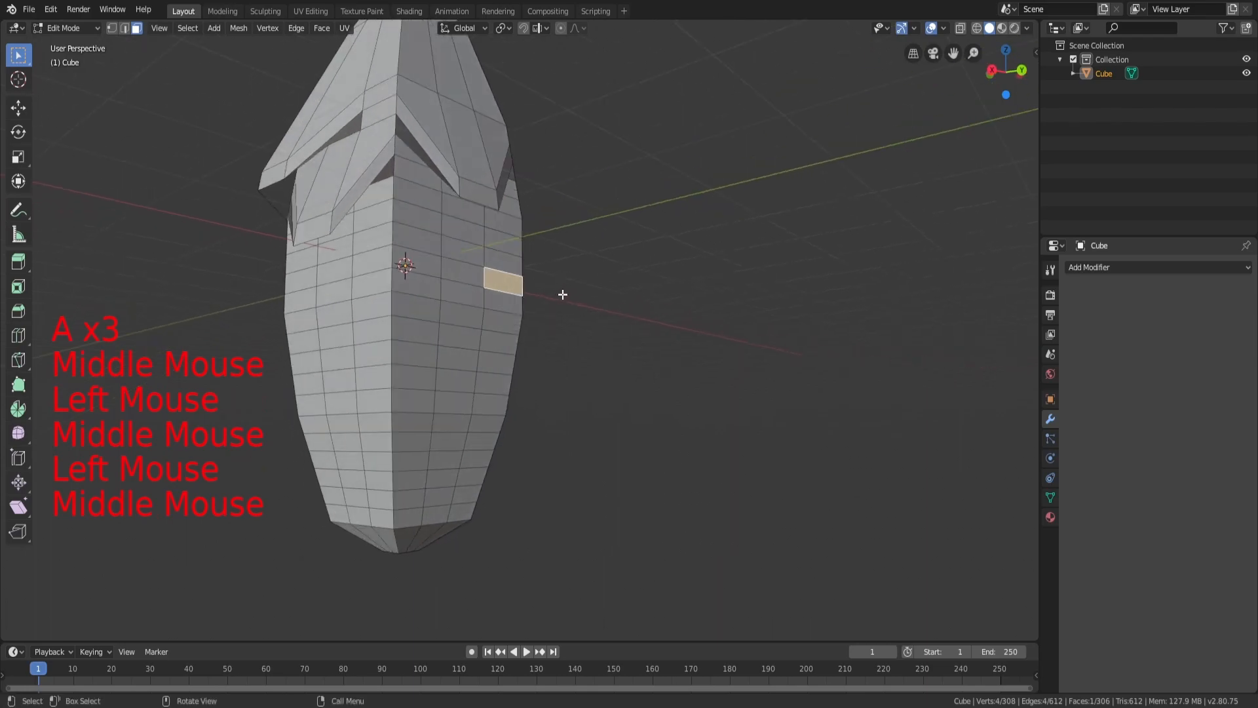
pyautogui.press('g')
pyautogui.press('g')
pyautogui.press('Return')
pyautogui.moveTo(567, 363); pyautogui.dragTo(569, 278, button='middle')
pyautogui.press('g')
pyautogui.click(465, 328)
# Preview the fruit in object mode with a Subdivision Surface modifier and remove the modifier again
pyautogui.press('a')
pyautogui.press('Tab')
pyautogui.scroll(-2, 568, 340)
pyautogui.press('a')
pyautogui.press('a')
pyautogui.press('a')
pyautogui.click(1113, 268)
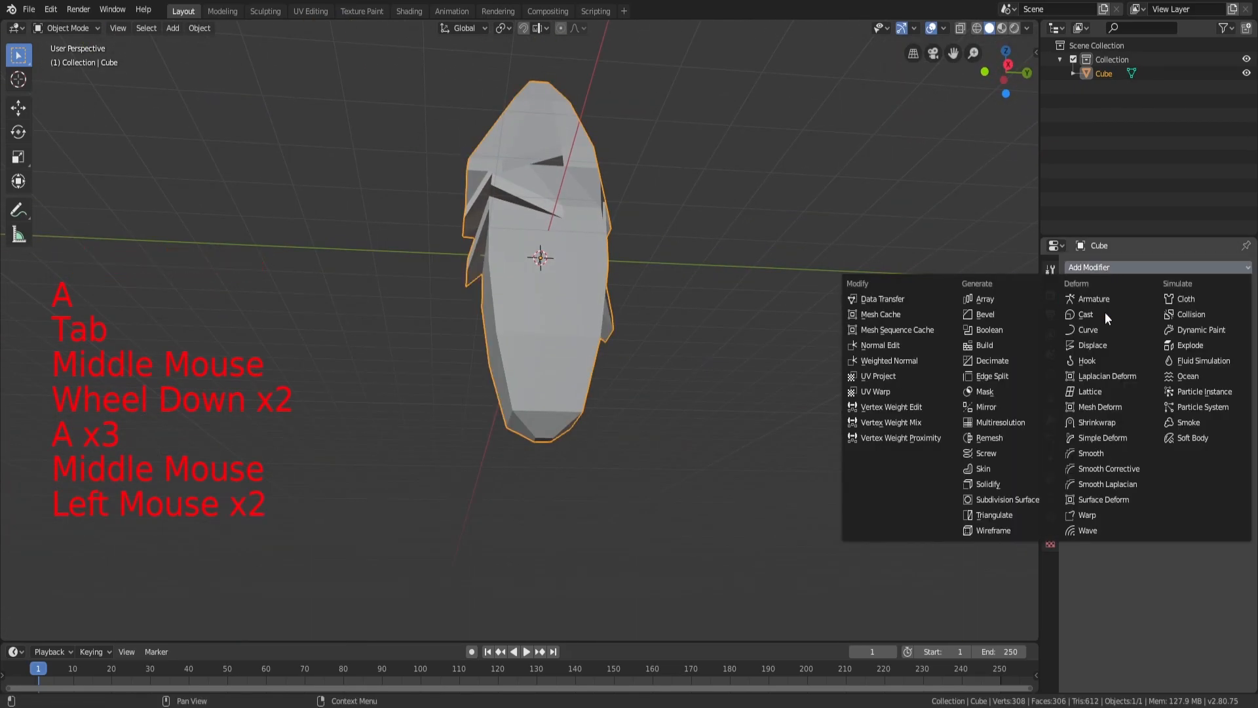
pyautogui.click(1007, 499)
pyautogui.moveTo(712, 318); pyautogui.dragTo(603, 316, button='middle')
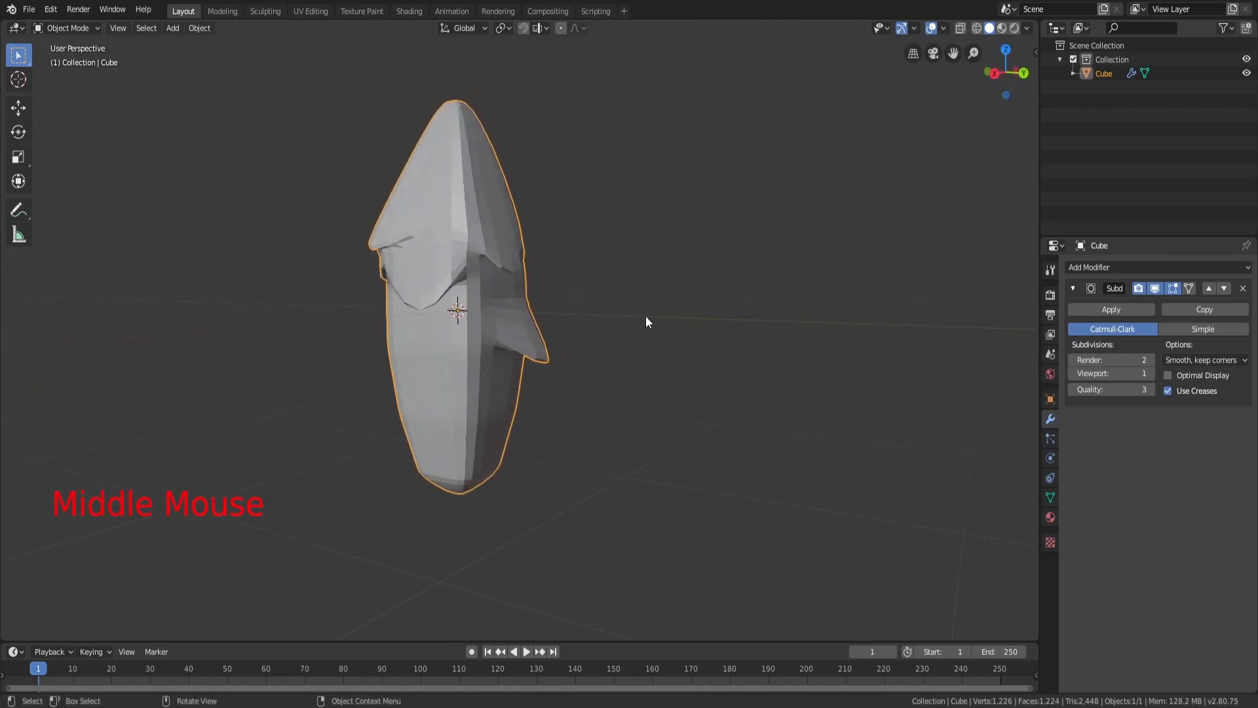
pyautogui.click(1244, 287)
# Return to edit mode, select a mid-body face, pull it outward about 0.49 m along X and lower it into a flap
pyautogui.press('Tab')
pyautogui.moveTo(489, 359); pyautogui.dragTo(708, 360, button='middle')
pyautogui.press('a')
pyautogui.press('a')
pyautogui.press('a')
pyautogui.scroll(2, 544, 357)
pyautogui.click(544, 359)
pyautogui.scroll(1, 545, 359)
pyautogui.press('g')
pyautogui.press('z')
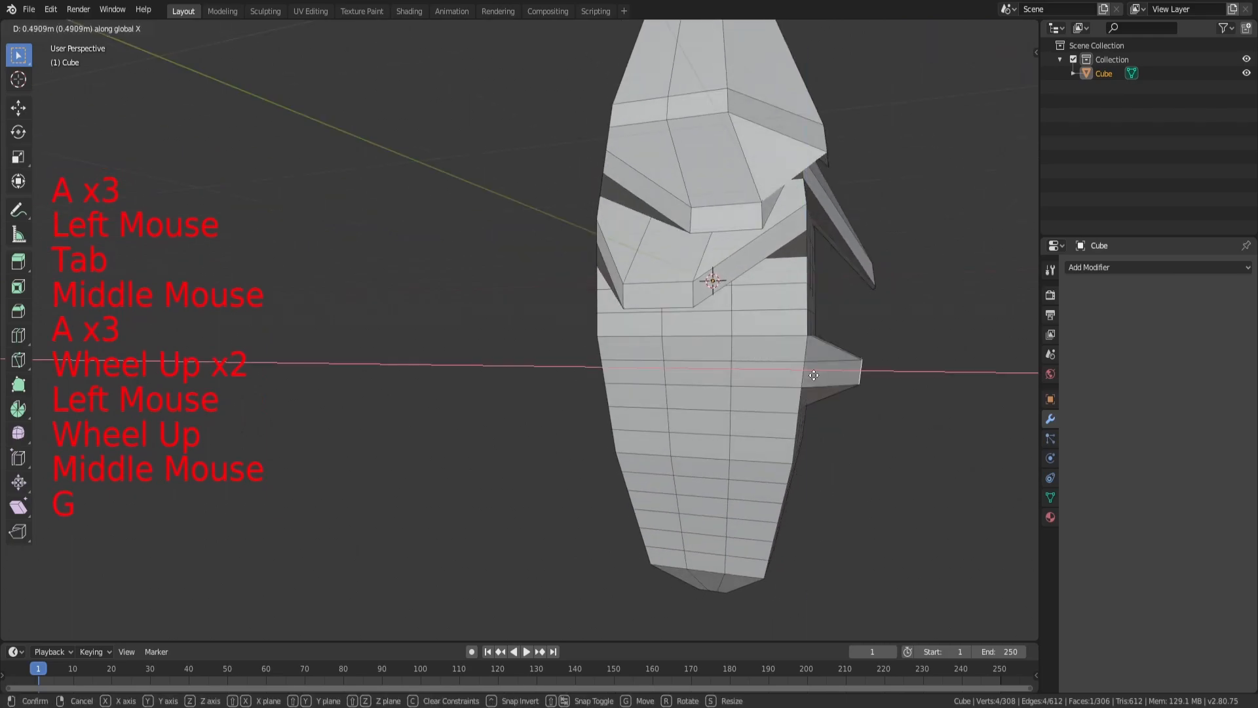
pyautogui.click(815, 374)
pyautogui.press('g')
pyautogui.click(794, 458)
# Fine-tune the new flap's end face and shift it about 0.72 m along Y
pyautogui.moveTo(795, 458); pyautogui.dragTo(747, 449, button='middle')
pyautogui.press('g')
pyautogui.click(788, 441)
pyautogui.press('g')
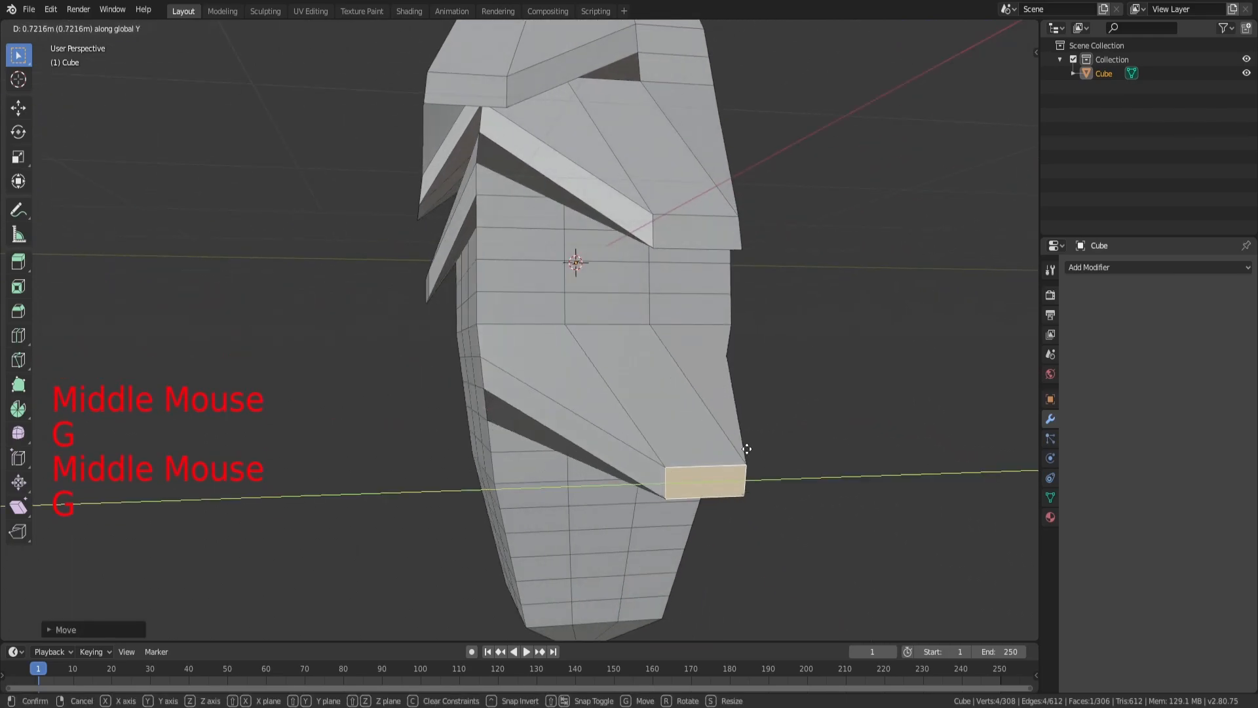
pyautogui.click(747, 449)
# Select a face on the adjacent side of the lower body and move it down to form a pointed flap
pyautogui.press('a')
pyautogui.press('a')
pyautogui.press('a')
pyautogui.moveTo(634, 427); pyautogui.dragTo(693, 402, button='middle')
pyautogui.click(693, 400)
pyautogui.press('g')
pyautogui.click(699, 493)
pyautogui.moveTo(698, 492); pyautogui.dragTo(749, 456, button='middle')
# Adjust the sideways position of the lower flap's end face along X
pyautogui.press('g')
pyautogui.press('x')
pyautogui.click(596, 466)
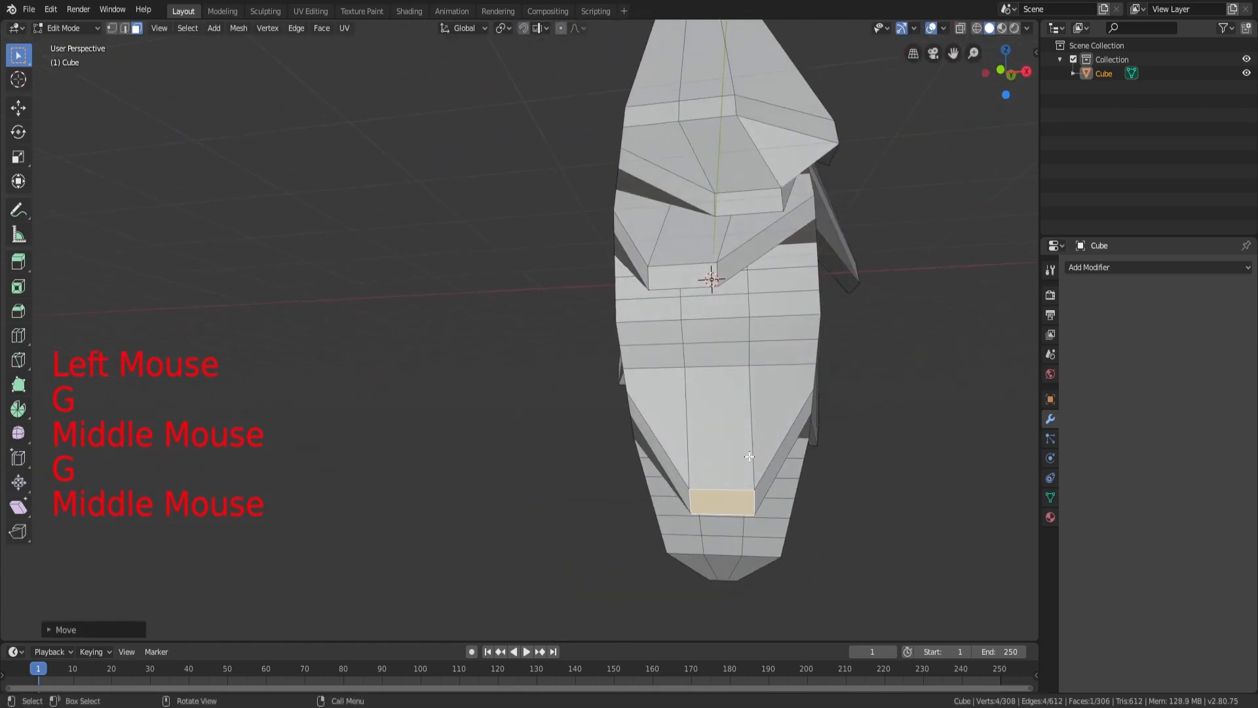
pyautogui.press('g')
pyautogui.press('y')
pyautogui.press('x')
pyautogui.click(705, 464)
# Clear the selection, select a face on the neighbouring side and pull it outward along Y
pyautogui.press('a')
pyautogui.press('a')
pyautogui.press('a')
pyautogui.click(772, 336)
pyautogui.moveTo(772, 335); pyautogui.dragTo(840, 373, button='middle')
pyautogui.moveTo(815, 369)
pyautogui.mouseDown(button='middle')
pyautogui.moveTo(784, 365)
pyautogui.moveTo(785, 347)
pyautogui.moveTo(764, 337)
pyautogui.moveTo(673, 359)
pyautogui.moveTo(818, 359)
pyautogui.mouseUp(button='middle')
pyautogui.press('g')
pyautogui.press('x')
pyautogui.press('y')
pyautogui.click(839, 388)
# Lower the pulled-out face along Z and adjust its position along Y to finish the flap
pyautogui.press('g')
pyautogui.press('z')
pyautogui.click(761, 371)
pyautogui.press('g')
pyautogui.press('y')
pyautogui.click(714, 365)
# Clear the selection, select a mid-body face on the bare side, pull it outward along X and lower it along Z
pyautogui.press('a')
pyautogui.press('a')
pyautogui.press('a')
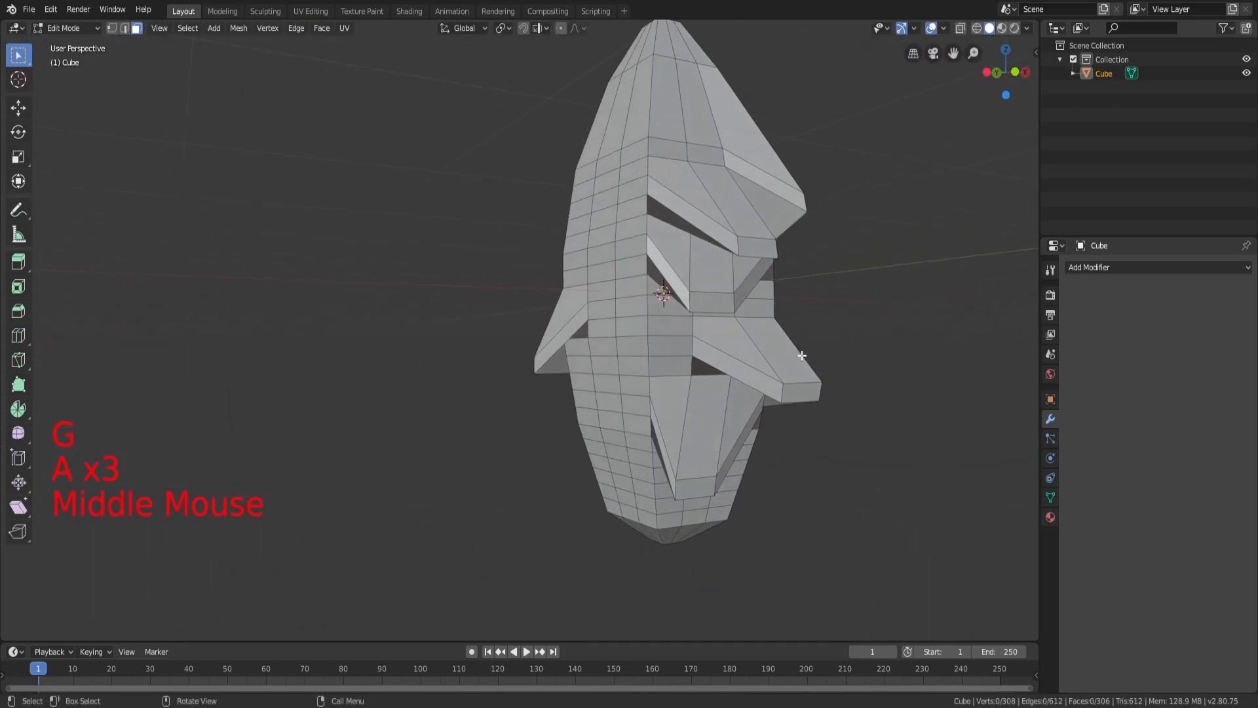
pyautogui.click(641, 338)
pyautogui.moveTo(641, 338); pyautogui.dragTo(719, 312, button='middle')
pyautogui.press('g')
pyautogui.press('x')
pyautogui.click(698, 374)
pyautogui.press('g')
pyautogui.press('z')
pyautogui.click(711, 371)
# Shift the end face of the bare side's new flap along Y
pyautogui.moveTo(710, 371); pyautogui.dragTo(667, 242, button='middle')
pyautogui.press('g')
pyautogui.press('y')
pyautogui.click(675, 412)
# Select a face higher on the same side, pull it outward and lower it along Z into a flap
pyautogui.press('a')
pyautogui.press('a')
pyautogui.press('a')
pyautogui.press('g')
pyautogui.click(697, 257)
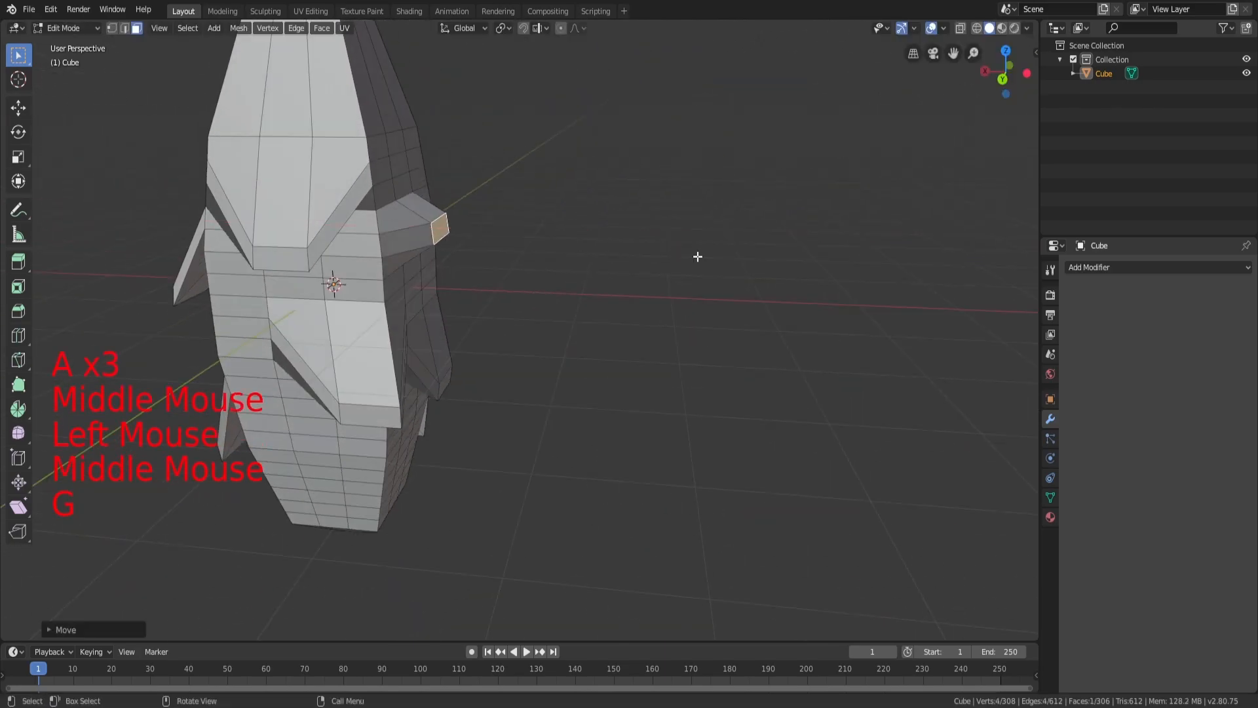
pyautogui.press('g')
pyautogui.press('z')
pyautogui.click(658, 297)
# Select an upper face above that flap, pull it outward along X and lower it along Z
pyautogui.press('a')
pyautogui.press('a')
pyautogui.press('a')
pyautogui.moveTo(570, 250); pyautogui.dragTo(674, 258, button='middle')
pyautogui.click(531, 238)
pyautogui.press('g')
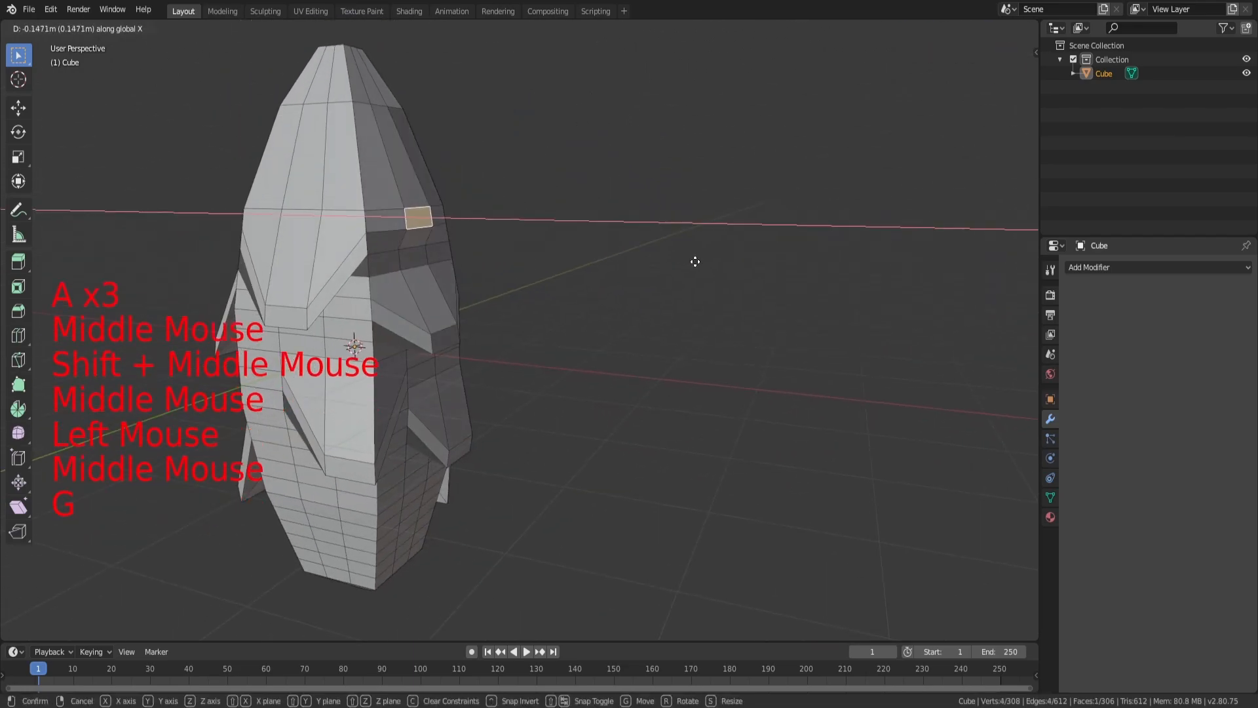
pyautogui.press('z')
pyautogui.click(700, 318)
# Shift the upper flap's end face along Y, and reposition another selected face along Y
pyautogui.moveTo(699, 318); pyautogui.dragTo(592, 296, button='middle')
pyautogui.press('g')
pyautogui.press('y')
pyautogui.click(622, 297)
pyautogui.click(490, 333)
pyautogui.press('g')
pyautogui.press('y')
pyautogui.click(467, 333)
# Clear the selection, reposition a face on another side of the body and lower it along Z into a flap
pyautogui.press('a')
pyautogui.press('a')
pyautogui.press('a')
pyautogui.moveTo(523, 427); pyautogui.dragTo(589, 397, button='middle')
pyautogui.scroll(-5, 589, 397)
pyautogui.scroll(3, 505, 366)
pyautogui.moveTo(525, 363); pyautogui.dragTo(597, 403, button='middle')
pyautogui.press('g')
pyautogui.press('g')
pyautogui.press('g')
pyautogui.press('g')
pyautogui.click(549, 327)
pyautogui.press('g')
pyautogui.press('z')
pyautogui.click(543, 346)
# Select a centre face on the lower body, move it along Z and pull it outward into a flap
pyautogui.press('a')
pyautogui.press('a')
pyautogui.press('a')
pyautogui.press('z')
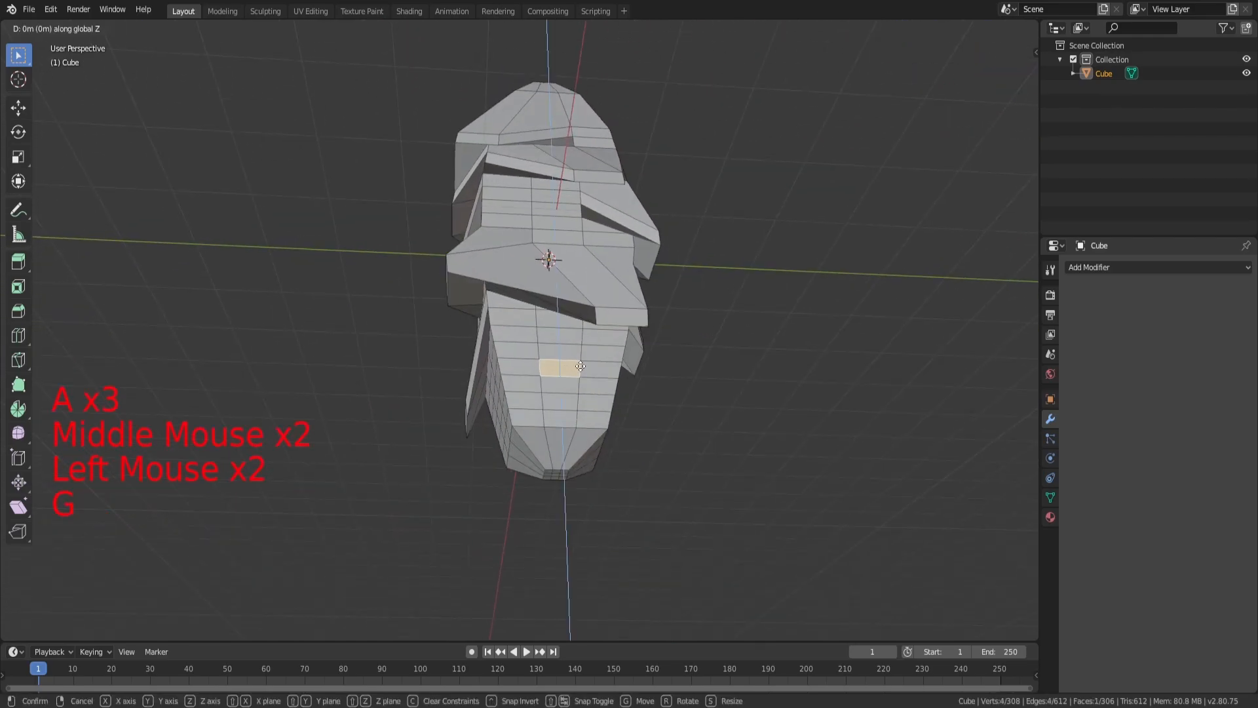
pyautogui.click(587, 363)
pyautogui.press('g')
pyautogui.moveTo(587, 363); pyautogui.dragTo(630, 422, button='middle')
pyautogui.click(724, 408)
# Select a lower-body face on the next side, pull it outward along X, lower it along Z and adjust it along Y
pyautogui.press('a')
pyautogui.press('a')
pyautogui.press('a')
pyautogui.click(449, 436)
pyautogui.press('g')
pyautogui.press('x')
pyautogui.click(662, 425)
pyautogui.press('g')
pyautogui.press('z')
pyautogui.click(638, 481)
pyautogui.press('g')
pyautogui.press('y')
pyautogui.click(625, 480)
pyautogui.moveTo(625, 480); pyautogui.dragTo(439, 466, button='middle')
# Clear the selection, then move a lower-body face outward along X, along Z and along Y into a flap
pyautogui.press('a')
pyautogui.press('a')
pyautogui.press('a')
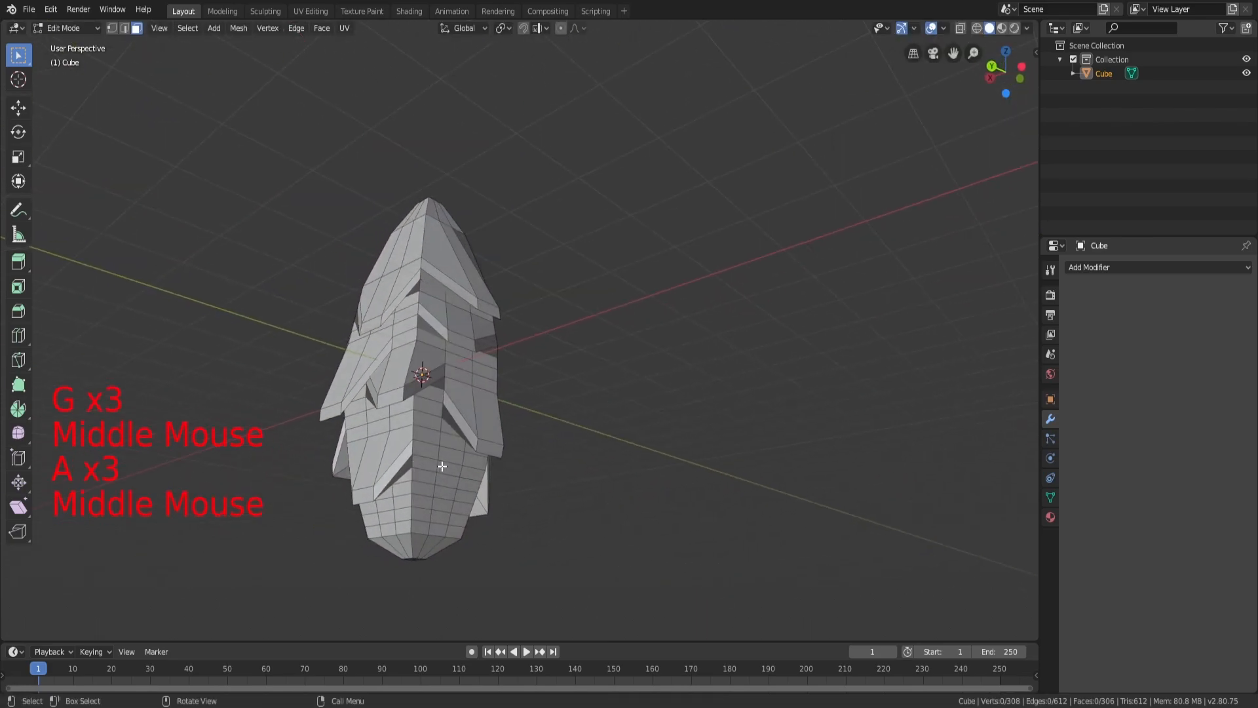
pyautogui.keyDown('shift'); pyautogui.moveTo(522, 468); pyautogui.dragTo(564, 432, button='middle'); pyautogui.keyUp('shift')
pyautogui.press('g')
pyautogui.press('x')
pyautogui.click(567, 380)
pyautogui.press('g')
pyautogui.press('z')
pyautogui.press('g')
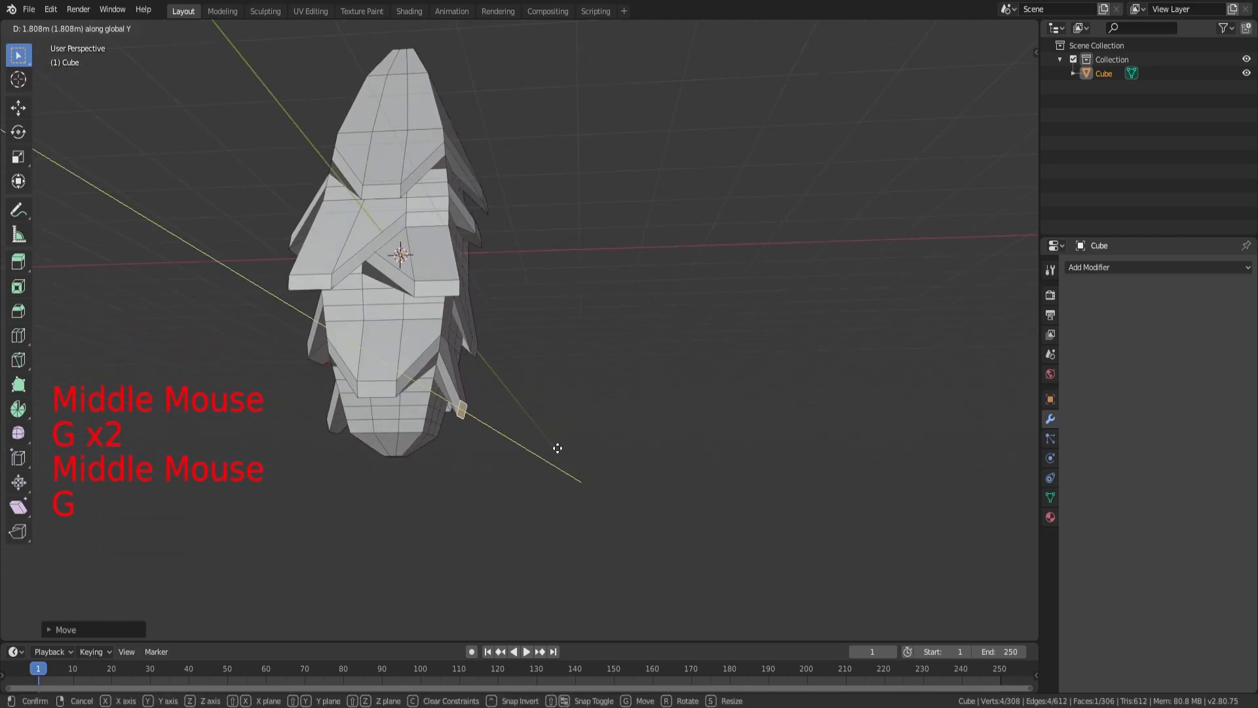
pyautogui.click(560, 452)
pyautogui.press('a')
pyautogui.press('a')
pyautogui.press('a')
# Select a small side face on the middle of the body, move it along X and lower it into a flap
pyautogui.moveTo(562, 452); pyautogui.dragTo(578, 413, button='middle')
pyautogui.scroll(3, 373, 420)
pyautogui.moveTo(351, 366); pyautogui.dragTo(411, 365, button='middle')
pyautogui.click(224, 292)
pyautogui.moveTo(224, 292); pyautogui.dragTo(565, 320, button='middle')
pyautogui.moveTo(753, 307); pyautogui.dragTo(730, 309, button='middle')
pyautogui.press('g')
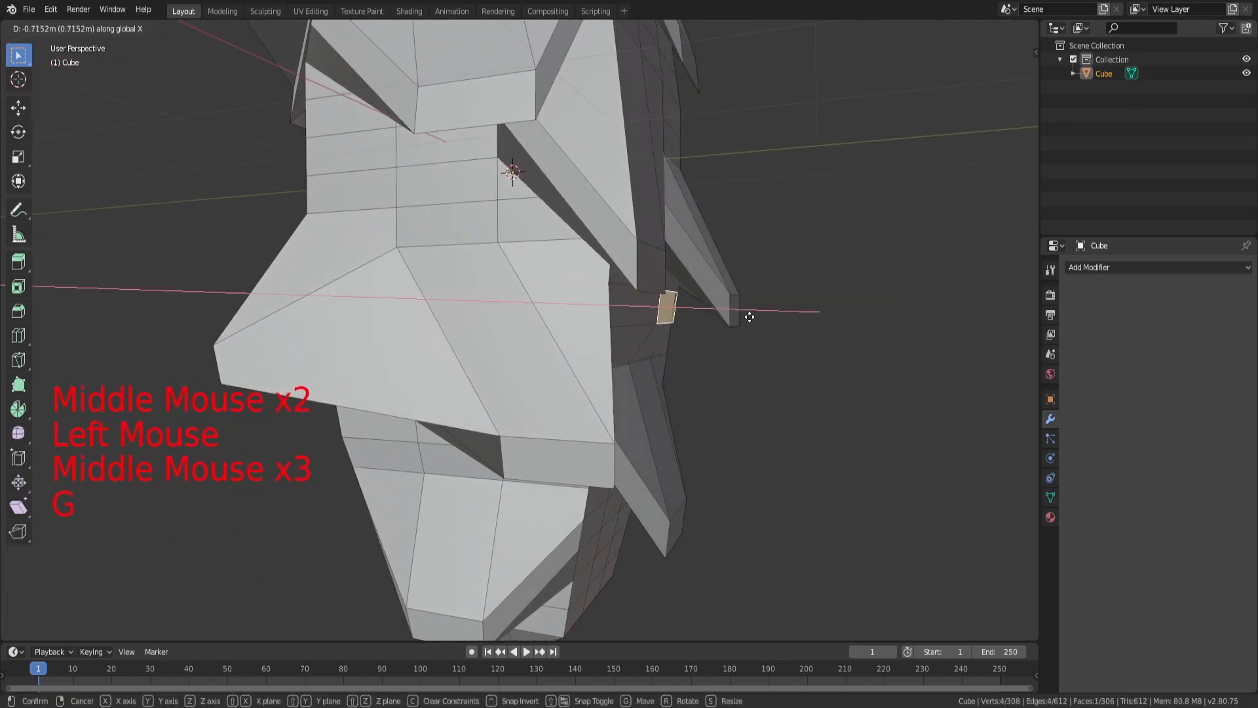
pyautogui.press('g')
pyautogui.click(776, 433)
# Shift the new flap's end face along X and clear the selection
pyautogui.moveTo(776, 434); pyautogui.dragTo(641, 397, button='middle')
pyautogui.press('g')
pyautogui.press('y')
pyautogui.press('x')
pyautogui.click(680, 413)
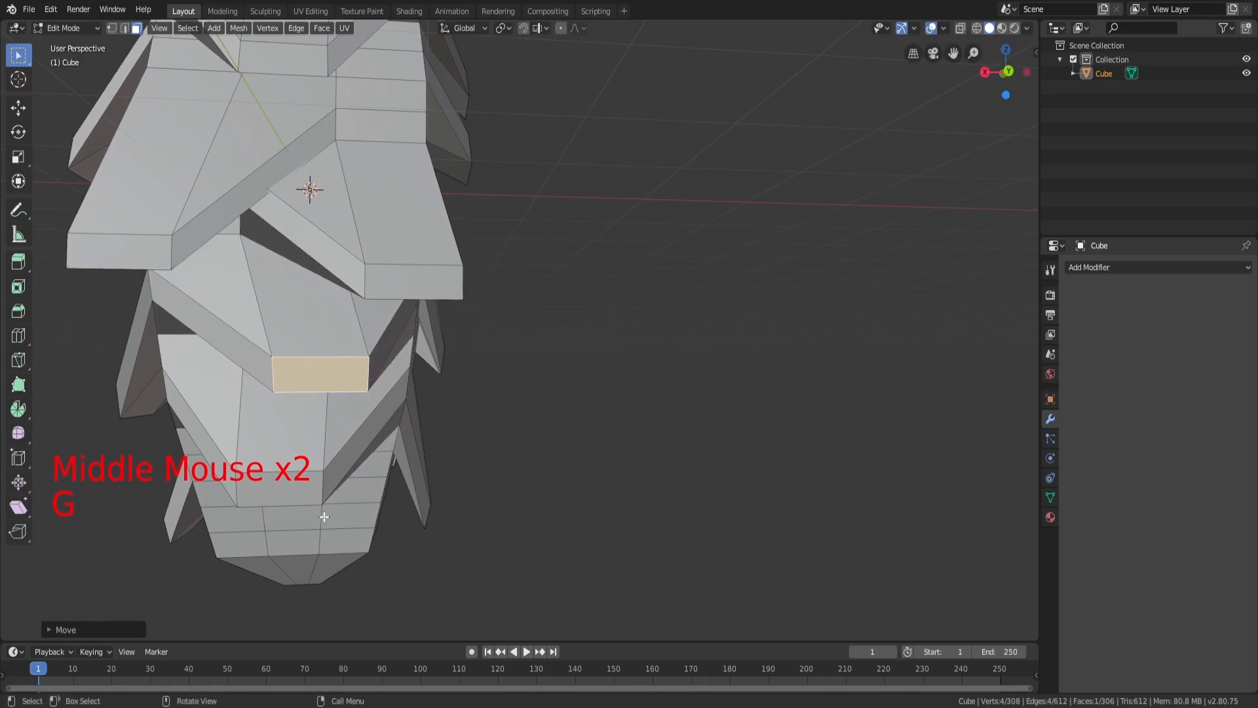
pyautogui.press('g')
pyautogui.press('x')
pyautogui.click(321, 490)
pyautogui.press('a')
pyautogui.press('a')
pyautogui.press('a')
# Leave Edit Mode and examine the flaps around all sides of the body
pyautogui.moveTo(322, 491); pyautogui.dragTo(384, 353, button='middle')
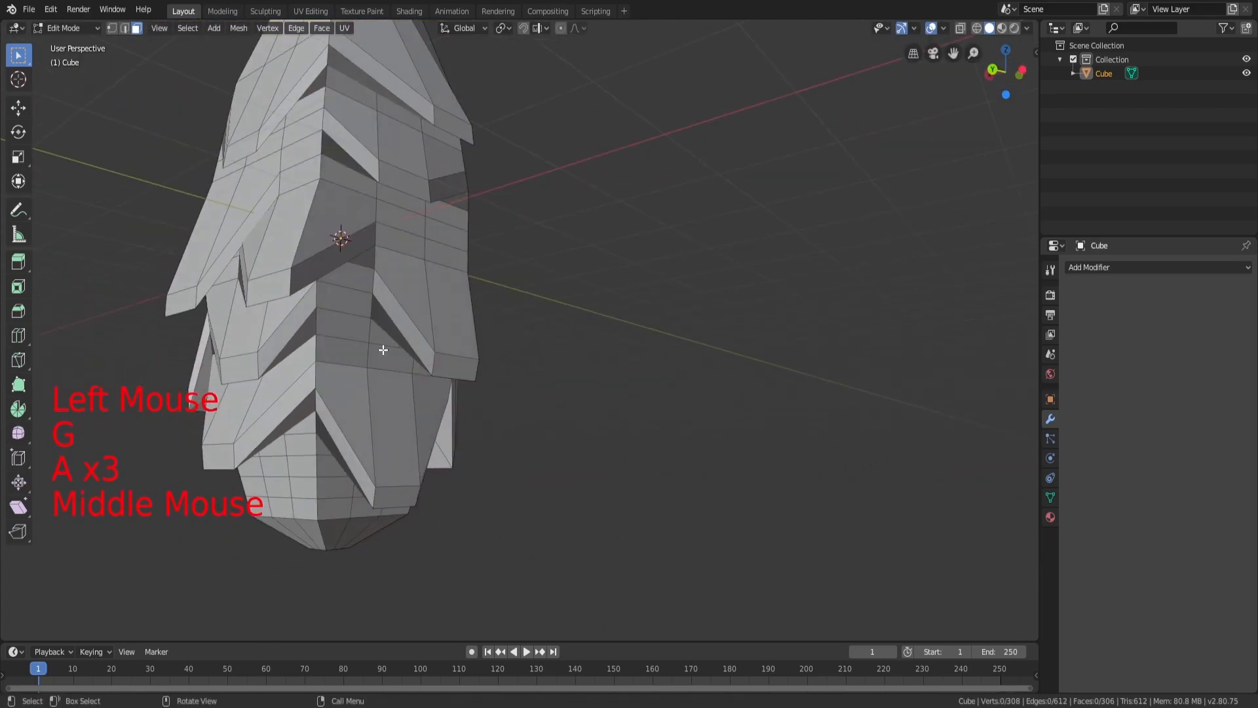
pyautogui.scroll(-4, 361, 329)
pyautogui.press('a')
pyautogui.press('a')
pyautogui.press('a')
pyautogui.press('Tab')
pyautogui.scroll(-4, 479, 342)
pyautogui.press('a')
pyautogui.press('a')
pyautogui.press('a')
pyautogui.moveTo(478, 343); pyautogui.dragTo(737, 300, button='middle')
pyautogui.scroll(5, 688, 347)
pyautogui.scroll(-1, 688, 308)
pyautogui.click(646, 317)
pyautogui.rightClick(592, 265)
pyautogui.click(592, 264)
pyautogui.press('a')
pyautogui.press('a')
pyautogui.press('a')
pyautogui.moveTo(703, 246); pyautogui.dragTo(498, 308, button='middle')
# Return to Edit Mode, shift a face between the middle flaps along Y, and select the whole mesh
pyautogui.click(508, 337)
pyautogui.press('Tab')
pyautogui.moveTo(513, 360); pyautogui.dragTo(557, 248, button='middle')
pyautogui.press('a')
pyautogui.scroll(1, 520, 325)
pyautogui.press('a')
pyautogui.press('a')
pyautogui.scroll(3, 521, 325)
pyautogui.click(539, 193)
pyautogui.moveTo(573, 204); pyautogui.dragTo(662, 201, button='middle')
pyautogui.press('g')
pyautogui.press('x')
pyautogui.press('y')
pyautogui.click(595, 211)
pyautogui.press('a')
pyautogui.press('a')
pyautogui.press('a')
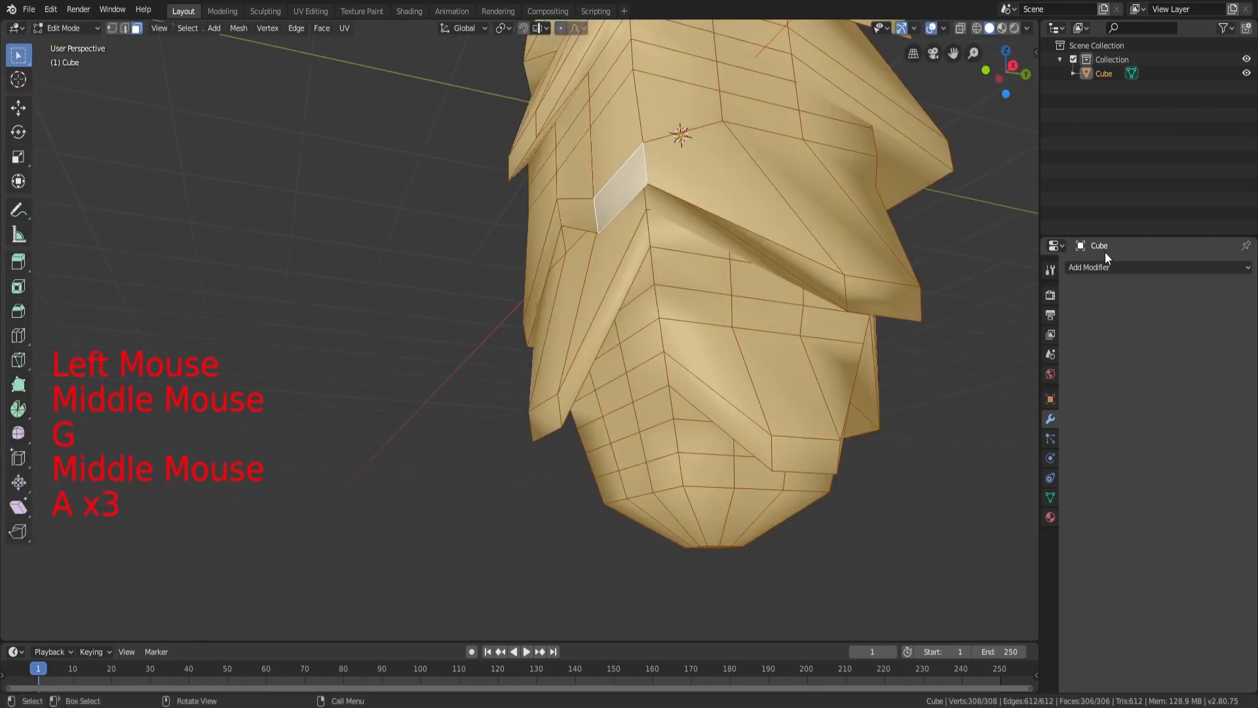
# Add a Subdivision Surface modifier to the fruit body
pyautogui.press('Tab')
pyautogui.click(1111, 270)
pyautogui.click(1013, 498)
pyautogui.scroll(-5, 708, 264)
pyautogui.press('Tab')
pyautogui.press('a')
pyautogui.press('a')
pyautogui.press('a')
pyautogui.moveTo(708, 264); pyautogui.dragTo(529, 238, button='middle')
pyautogui.scroll(4, 673, 323)
pyautogui.scroll(-1, 590, 284)
pyautogui.scroll(-1, 529, 239)
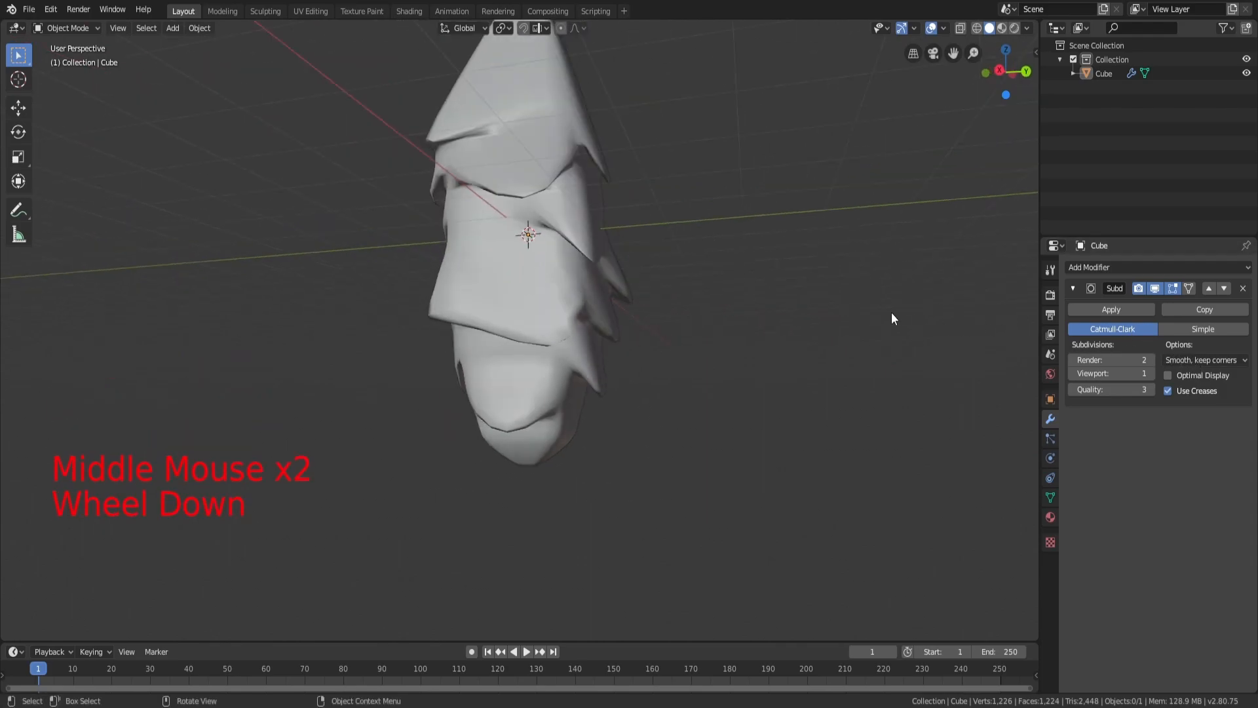
# Set the Subdivision Surface modifier's render, viewport and quality values to 6
pyautogui.moveTo(901, 314); pyautogui.dragTo(882, 367, button='middle')
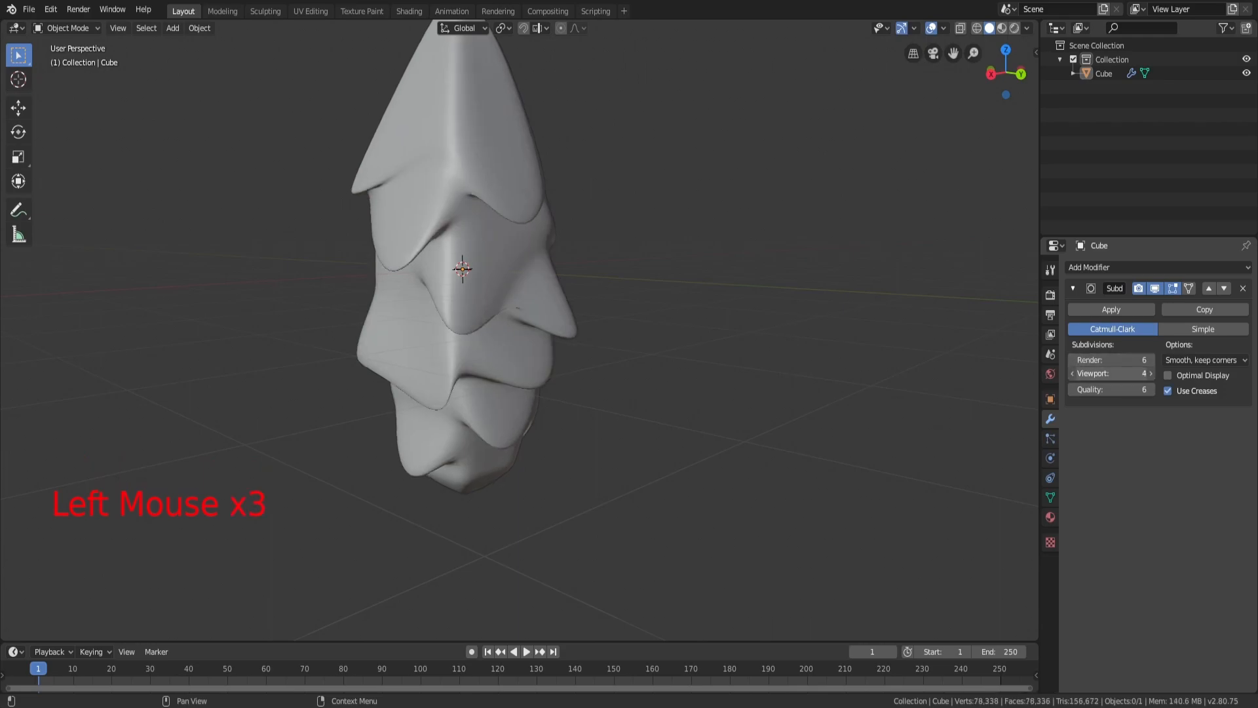
pyautogui.moveTo(485, 301); pyautogui.dragTo(535, 312, button='middle')
pyautogui.scroll(-2, 522, 270)
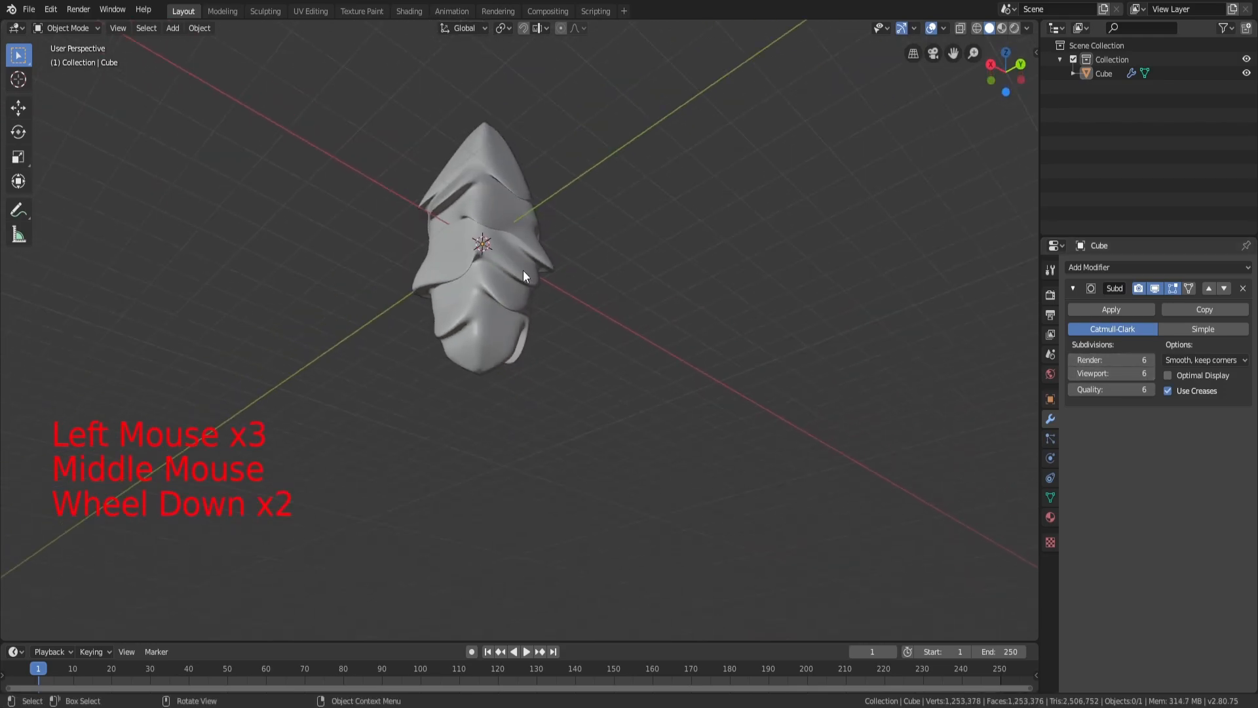
pyautogui.moveTo(540, 266)
pyautogui.mouseDown(button='middle')
pyautogui.moveTo(547, 289)
pyautogui.moveTo(526, 151)
pyautogui.moveTo(462, 269)
pyautogui.mouseUp(button='middle')
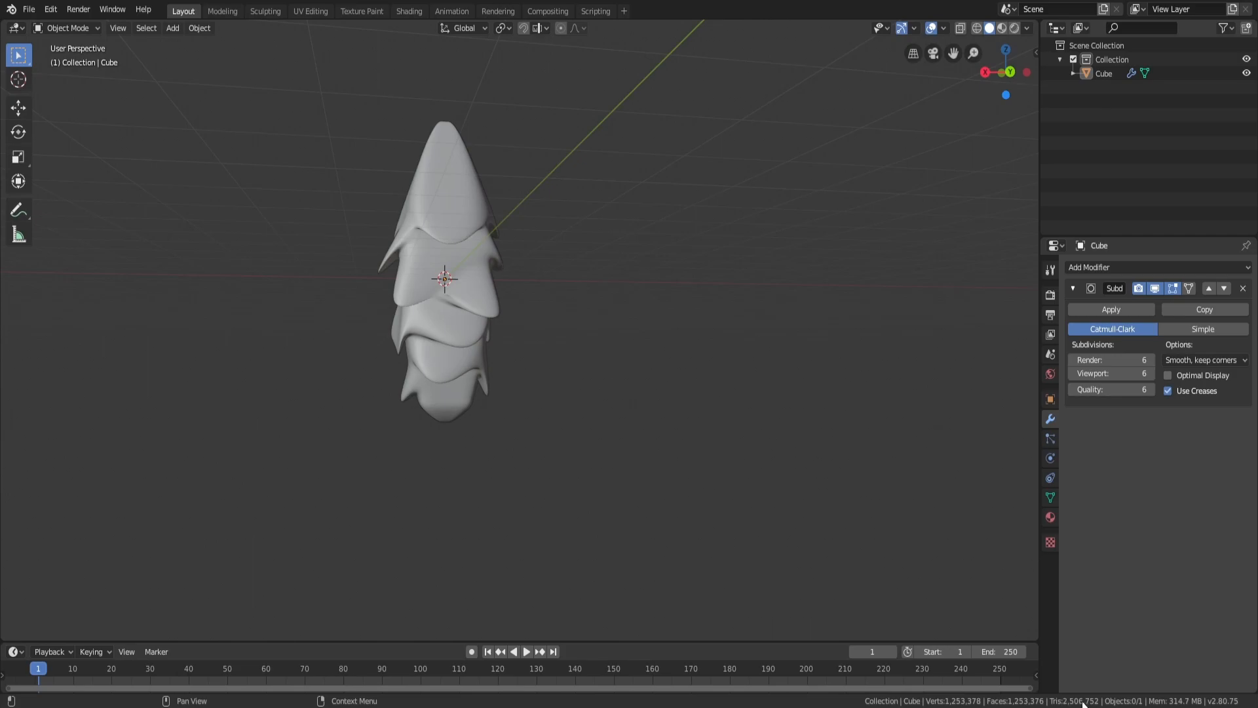
# Enter Edit Mode, clear the selection, and circle-select the body's tip faces in wireframe shading
pyautogui.moveTo(588, 290)
pyautogui.mouseDown(button='middle')
pyautogui.moveTo(512, 268)
pyautogui.moveTo(496, 223)
pyautogui.mouseUp(button='middle')
pyautogui.press('Tab')
pyautogui.scroll(3, 494, 240)
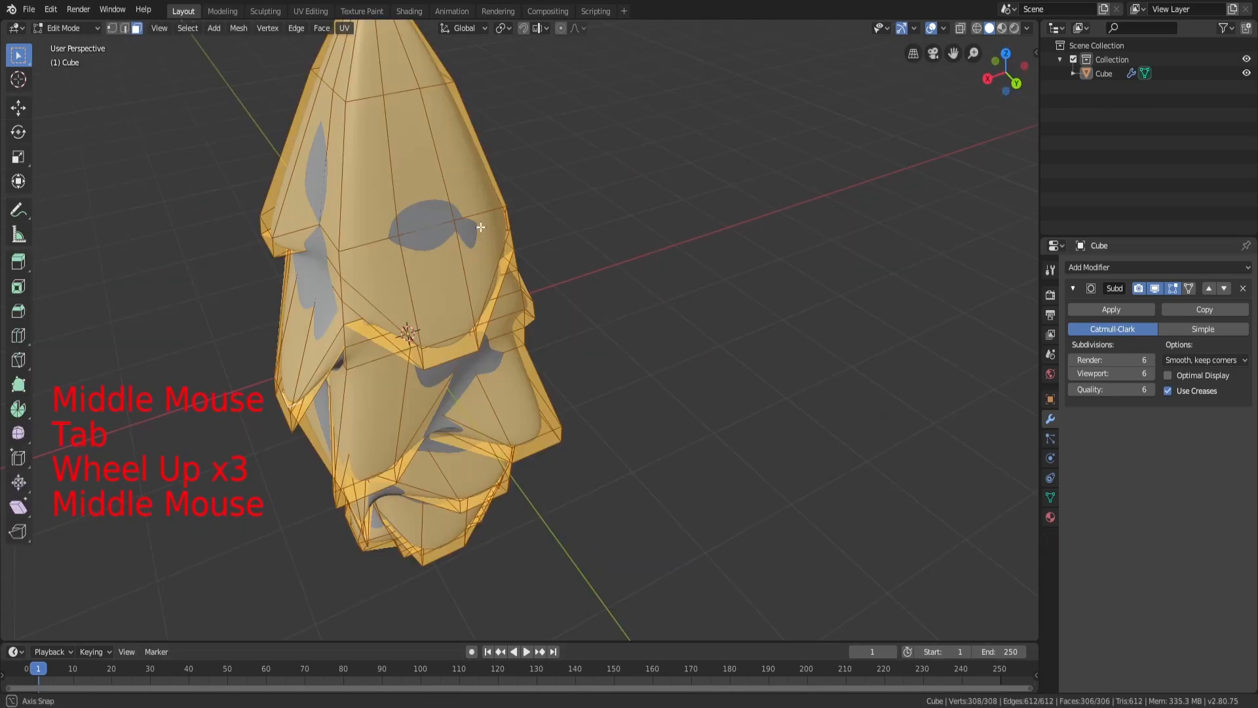
pyautogui.scroll(-2, 497, 208)
pyautogui.press('a')
pyautogui.press('a')
pyautogui.press('a')
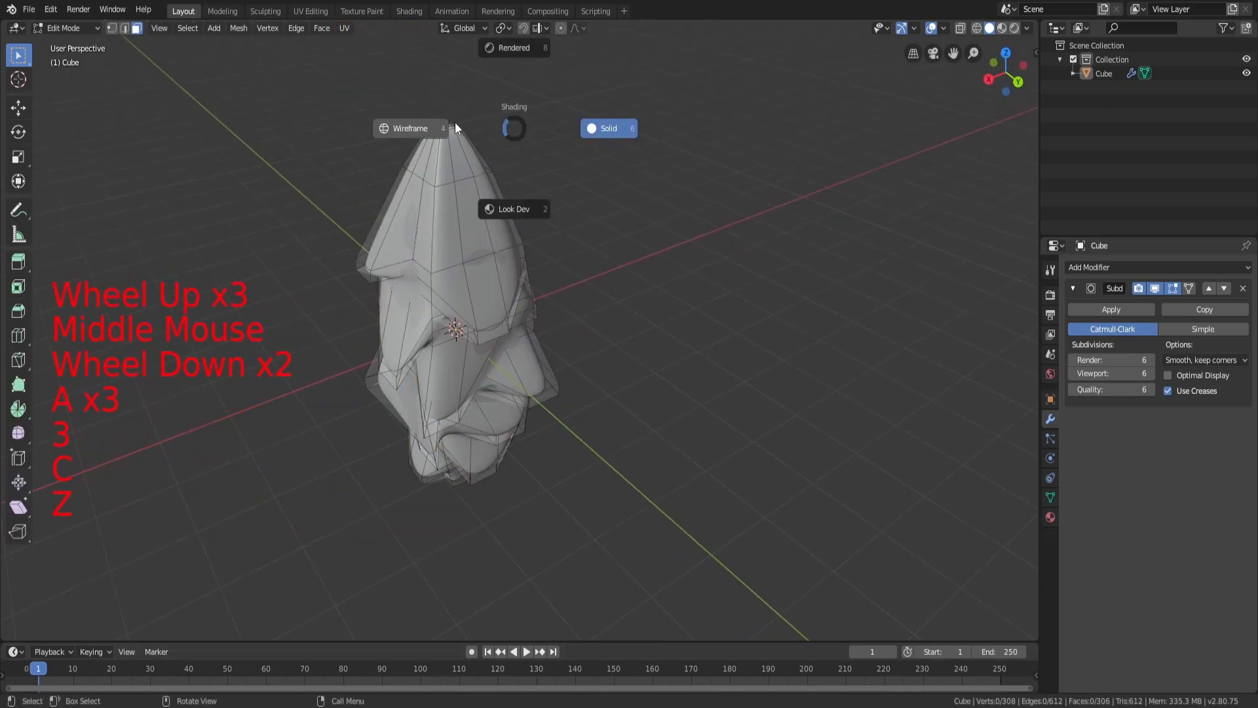
pyautogui.moveTo(471, 136); pyautogui.dragTo(424, 98, button='middle')
pyautogui.press('c')
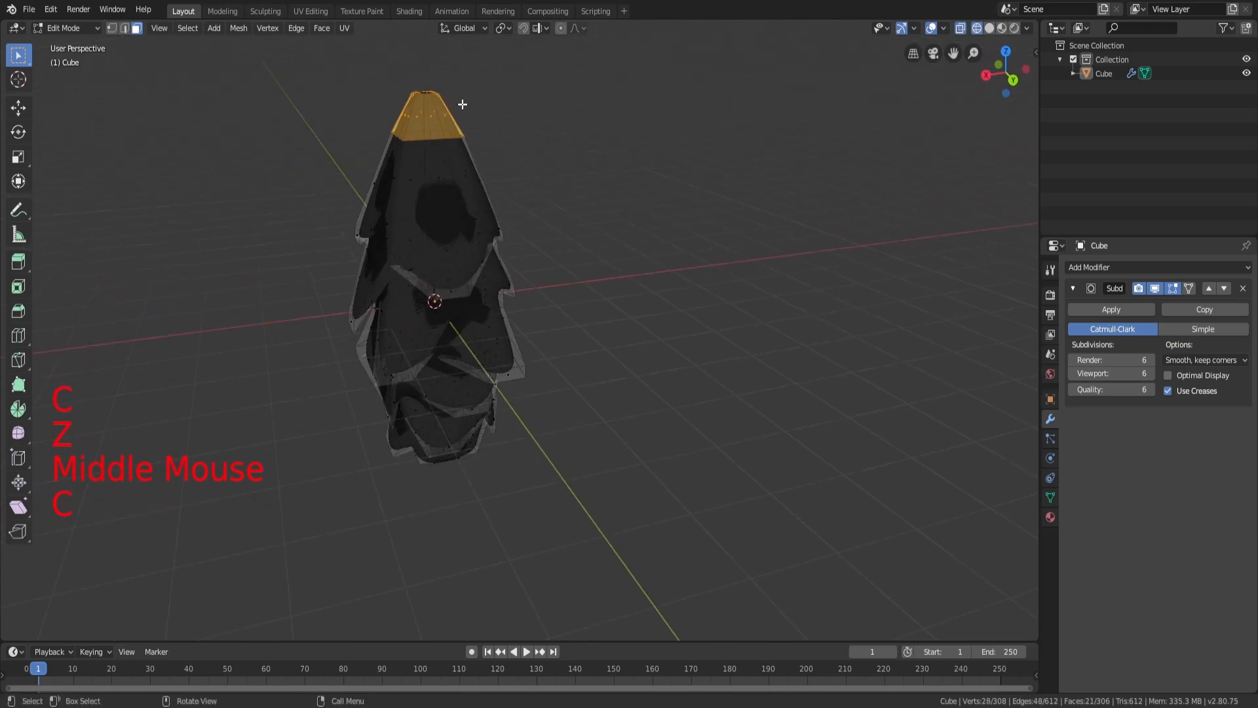
pyautogui.moveTo(506, 114)
pyautogui.keyDown('shift'); pyautogui.mouseDown(button='middle')
pyautogui.moveTo(627, 318)
pyautogui.moveTo(602, 251)
pyautogui.mouseUp(button='middle'); pyautogui.keyUp('shift')
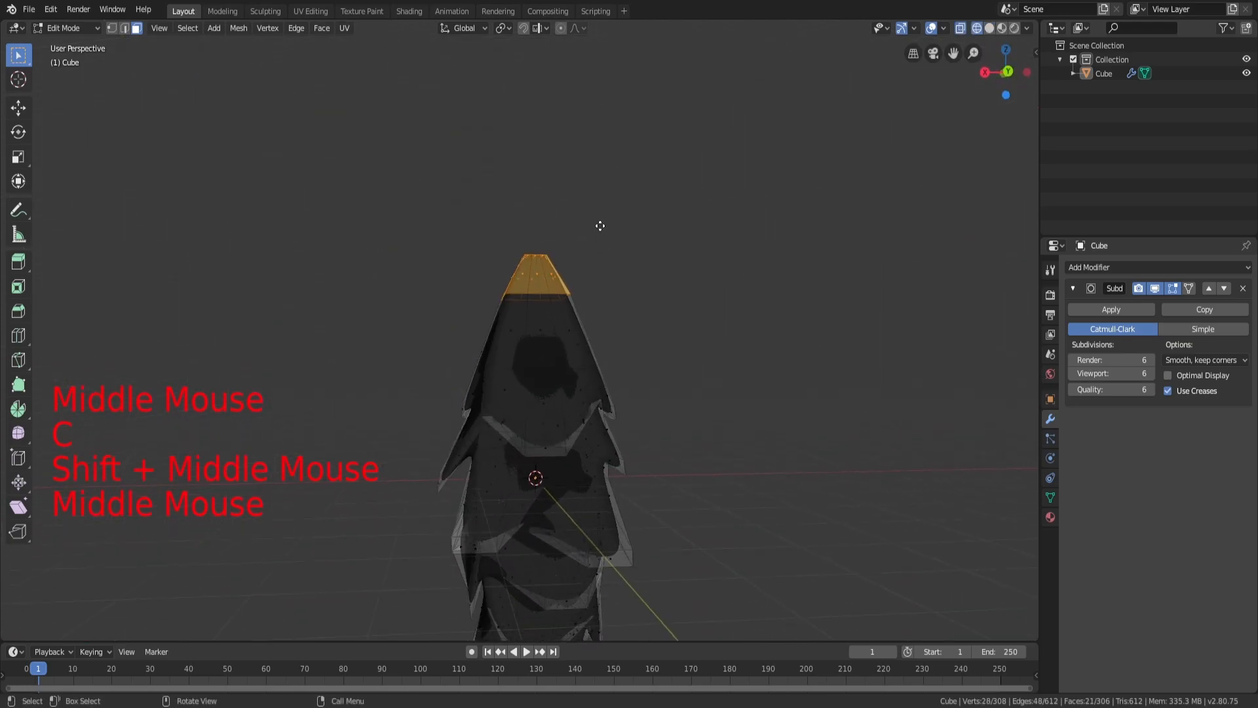
pyautogui.press('g')
pyautogui.press('z')
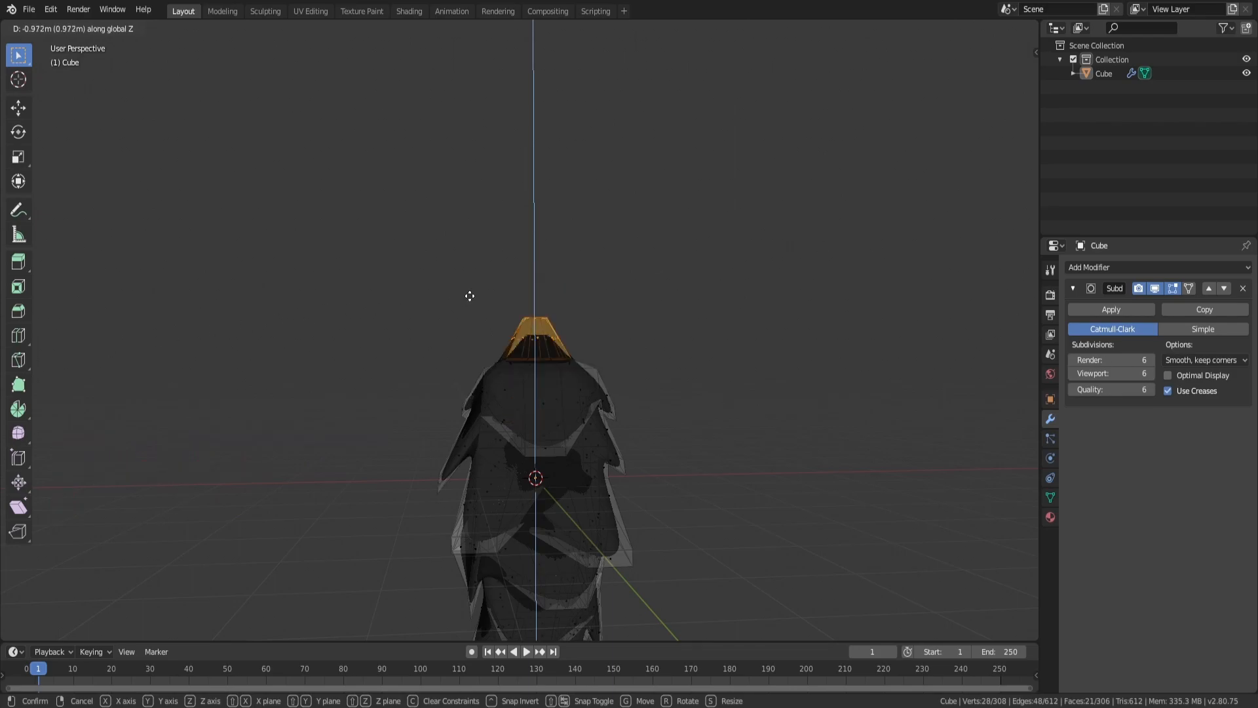
pyautogui.rightClick(741, 327)
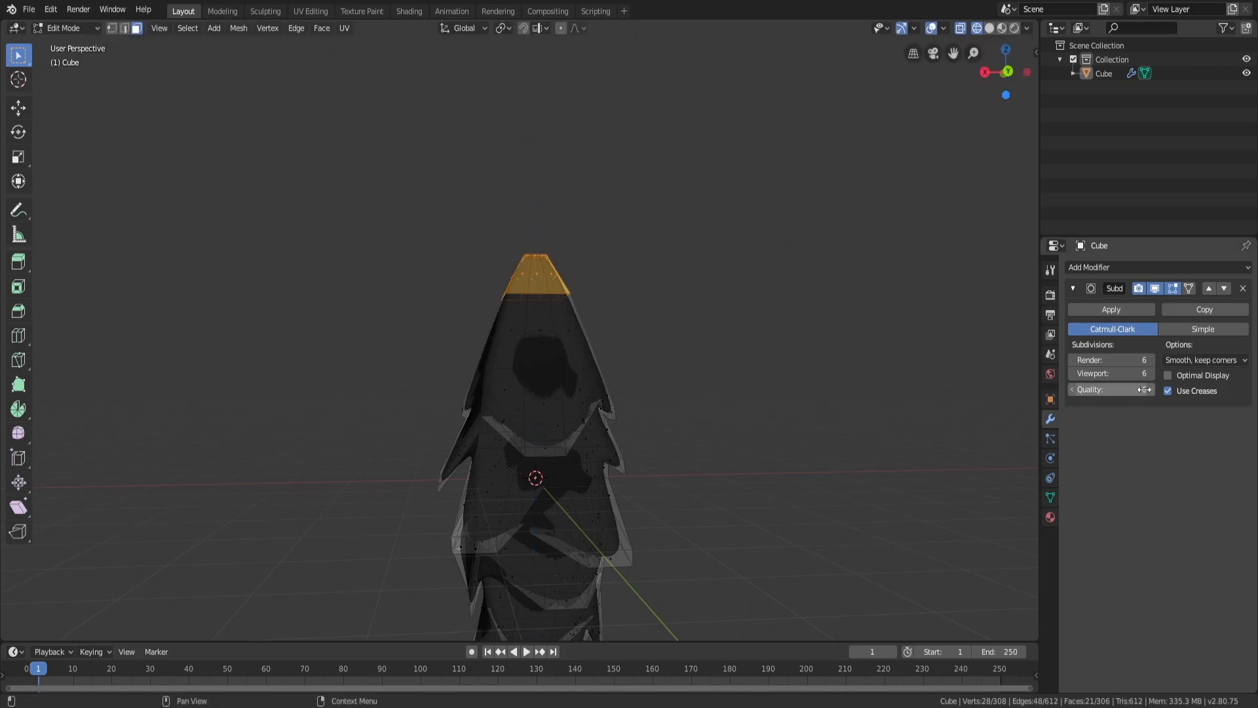
# Raise the selected tip faces with the modifier's viewport level at 0, and set that level to 1
pyautogui.moveTo(1142, 373); pyautogui.dragTo(1075, 374)
pyautogui.moveTo(802, 340); pyautogui.dragTo(792, 357, button='middle')
pyautogui.press('g')
pyautogui.click(815, 281)
pyautogui.click(1143, 374)
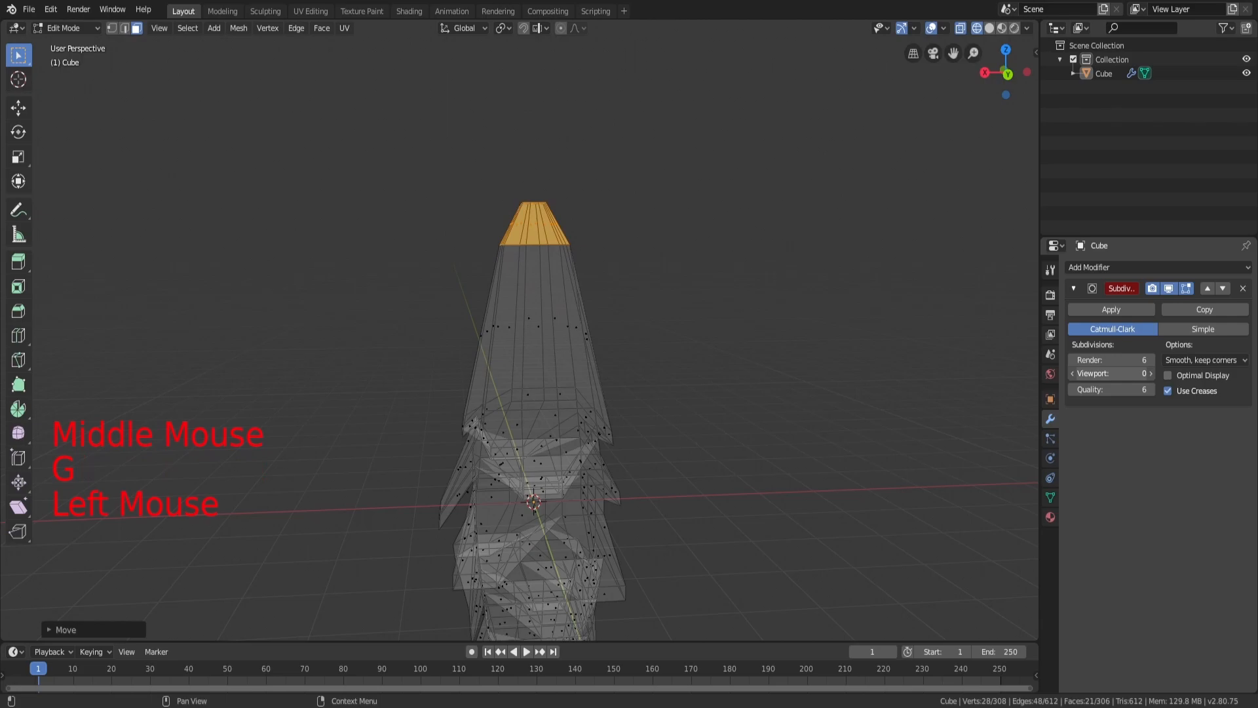
# Shift the tip faces sideways along X and switch the viewport back to solid shading
pyautogui.press('g')
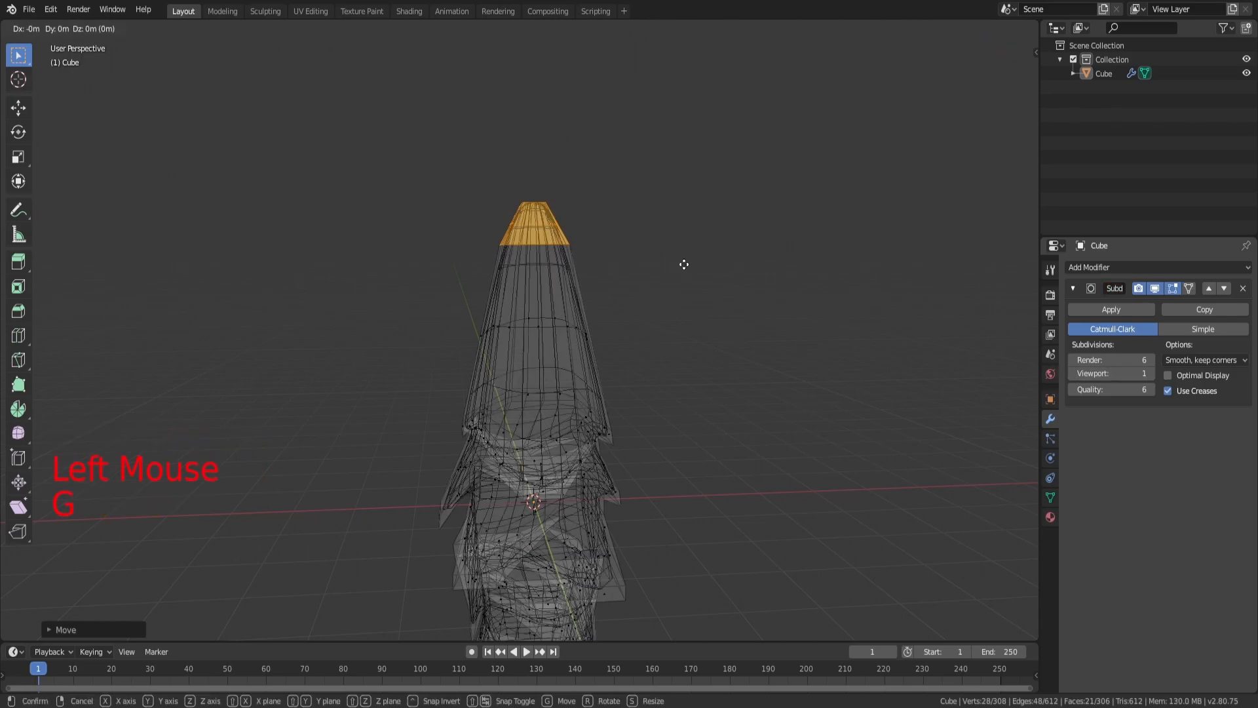
pyautogui.press('x')
pyautogui.click(719, 272)
pyautogui.press('z')
pyautogui.moveTo(800, 277); pyautogui.dragTo(770, 253, button='middle')
# Rotate the tip faces about Y, lower them slightly, and clear the selection
pyautogui.press('r')
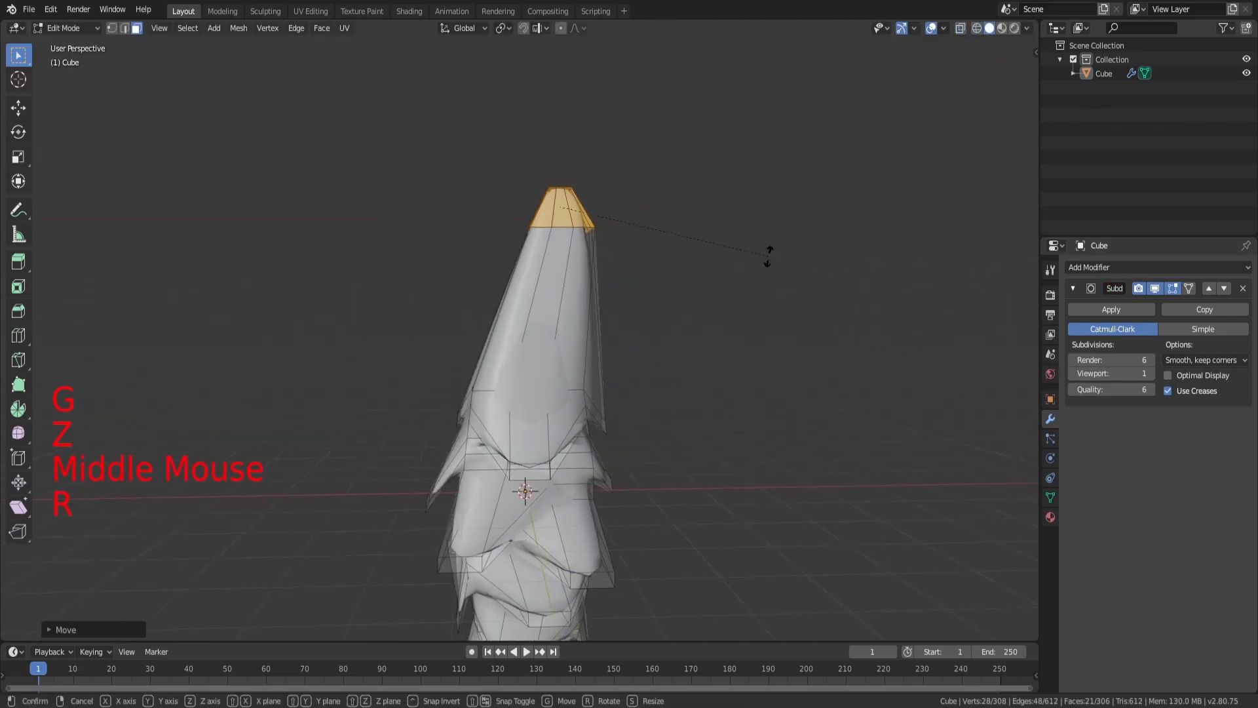
pyautogui.press('y')
pyautogui.press('g')
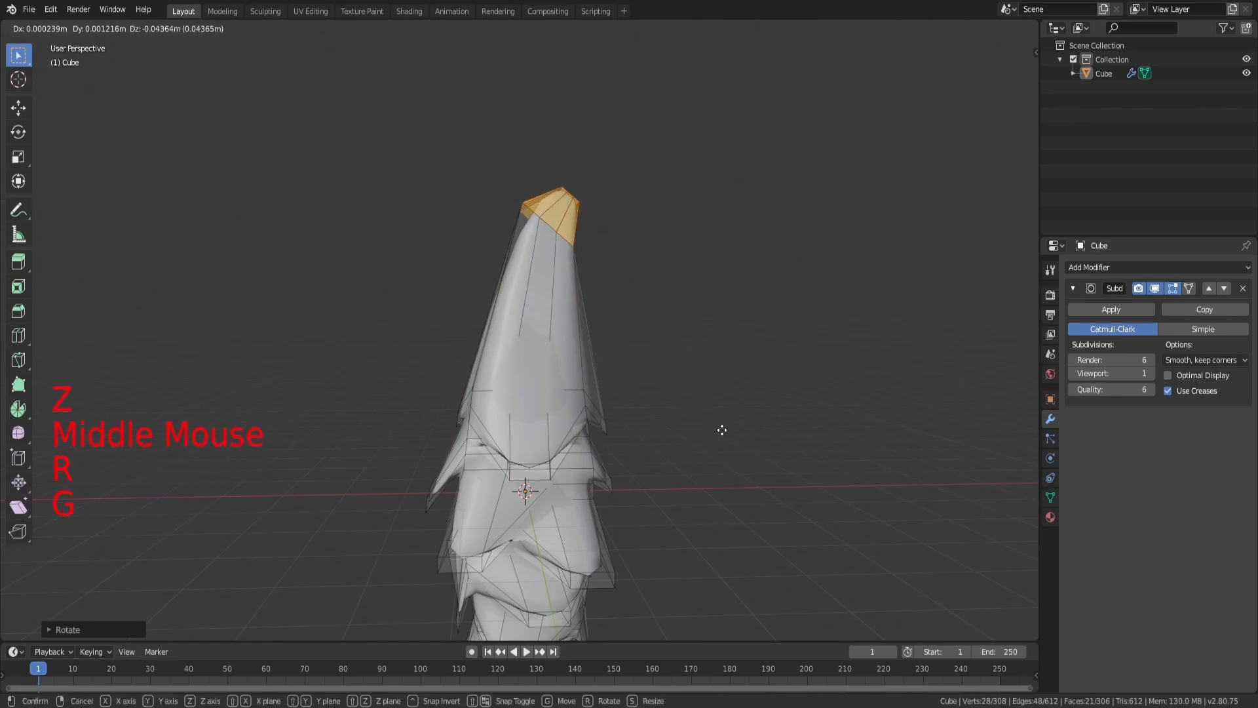
pyautogui.click(719, 464)
pyautogui.press('a')
pyautogui.press('a')
pyautogui.press('a')
# Add an edge loop around the upper body below the tip and reposition it to give the top a curved bend
pyautogui.hotkey('ctrl', 'r')
pyautogui.click(555, 345)
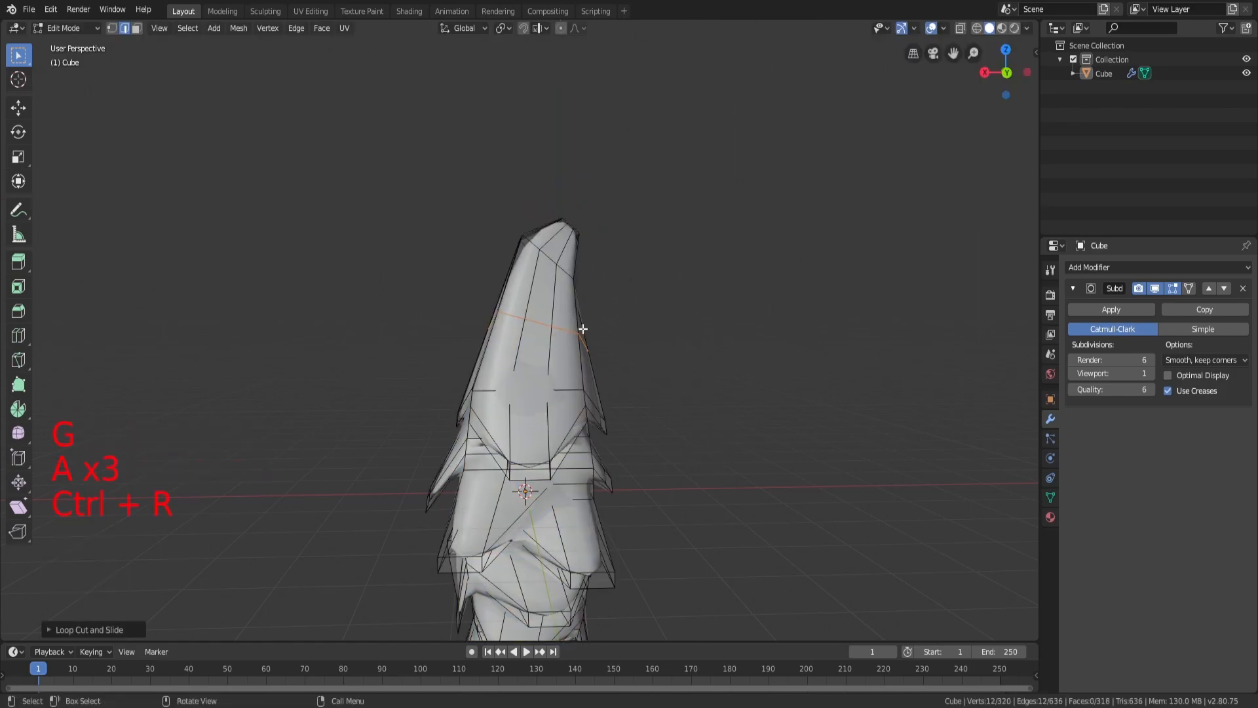
pyautogui.press('g')
pyautogui.click(615, 316)
pyautogui.moveTo(614, 316); pyautogui.dragTo(620, 256, button='middle')
pyautogui.press('g')
pyautogui.click(765, 408)
pyautogui.press('g')
pyautogui.click(663, 328)
pyautogui.press('a')
pyautogui.press('a')
pyautogui.press('a')
# Examine the curved tip and the flaps from several sides in Object Mode and Edit Mode
pyautogui.press('Tab')
pyautogui.scroll(-2, 599, 315)
pyautogui.press('a')
pyautogui.press('a')
pyautogui.press('a')
pyautogui.press('Tab')
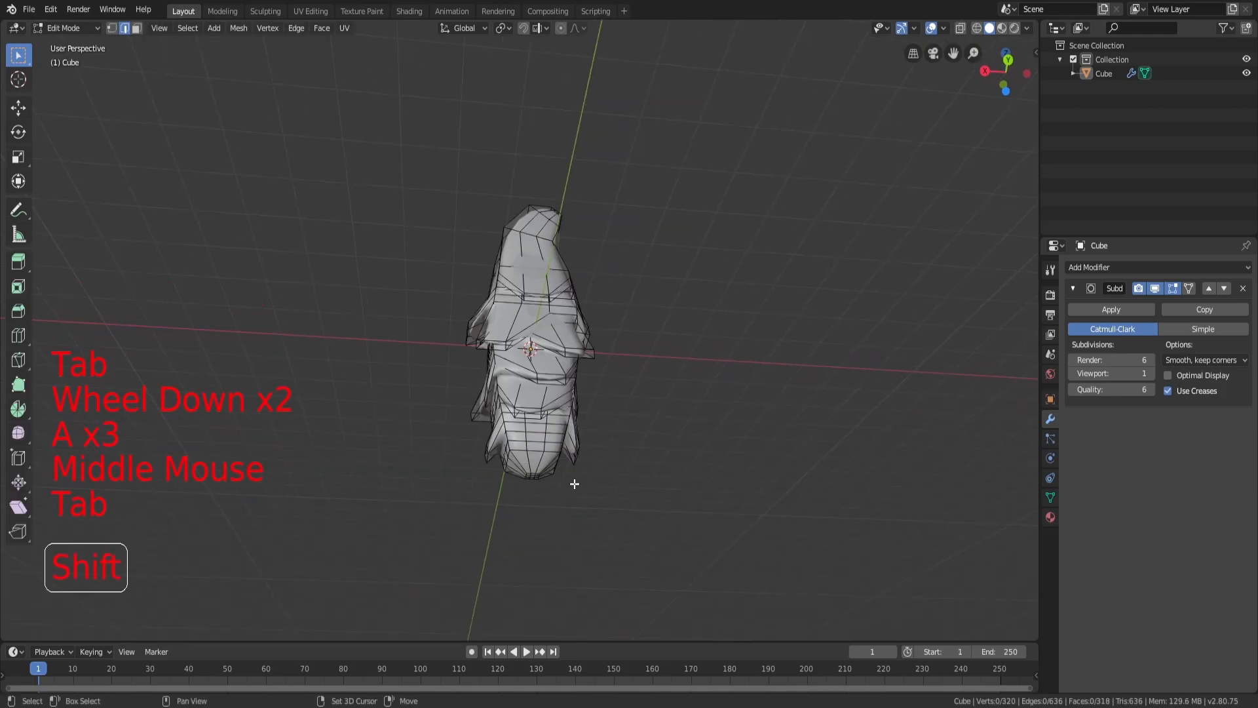
pyautogui.keyDown('shift'); pyautogui.moveTo(597, 482); pyautogui.dragTo(594, 314, button='middle'); pyautogui.keyUp('shift')
pyautogui.moveTo(593, 315); pyautogui.dragTo(589, 295, button='middle')
pyautogui.scroll(2, 580, 314)
pyautogui.scroll(-2, 464, 118)
pyautogui.moveTo(465, 118); pyautogui.dragTo(567, 176, button='middle')
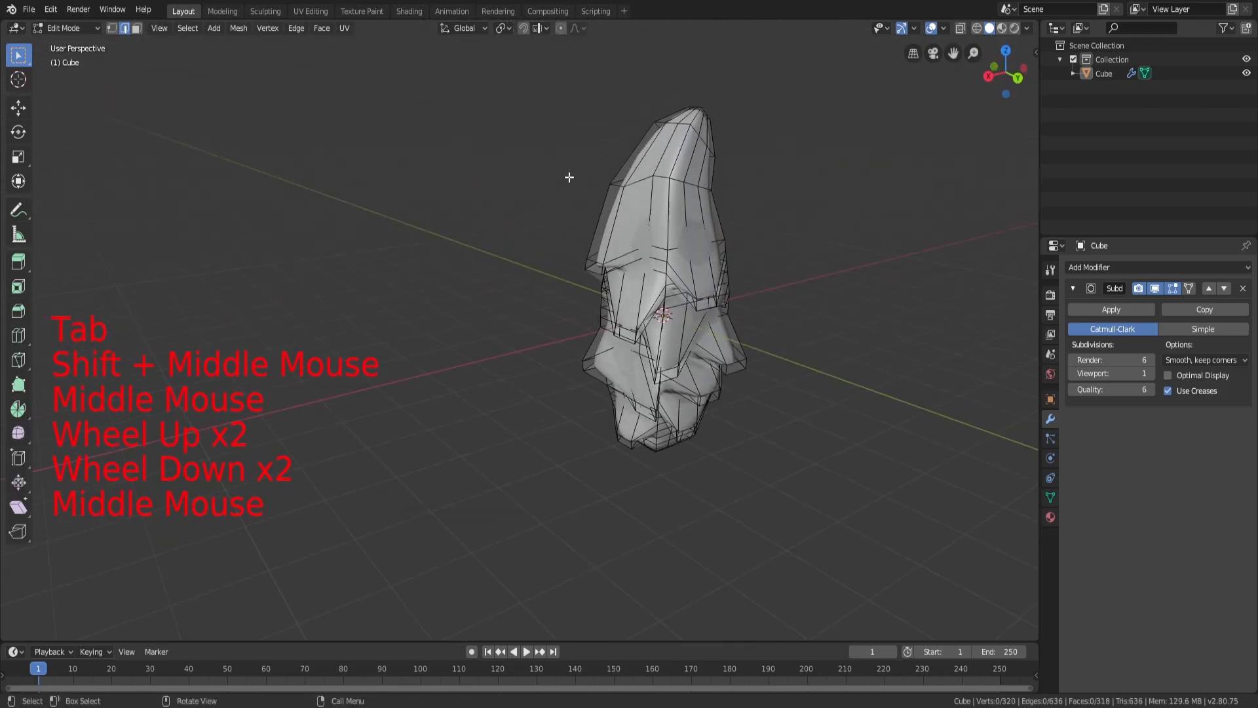
pyautogui.press('Tab')
pyautogui.moveTo(688, 205); pyautogui.dragTo(457, 129, button='middle')
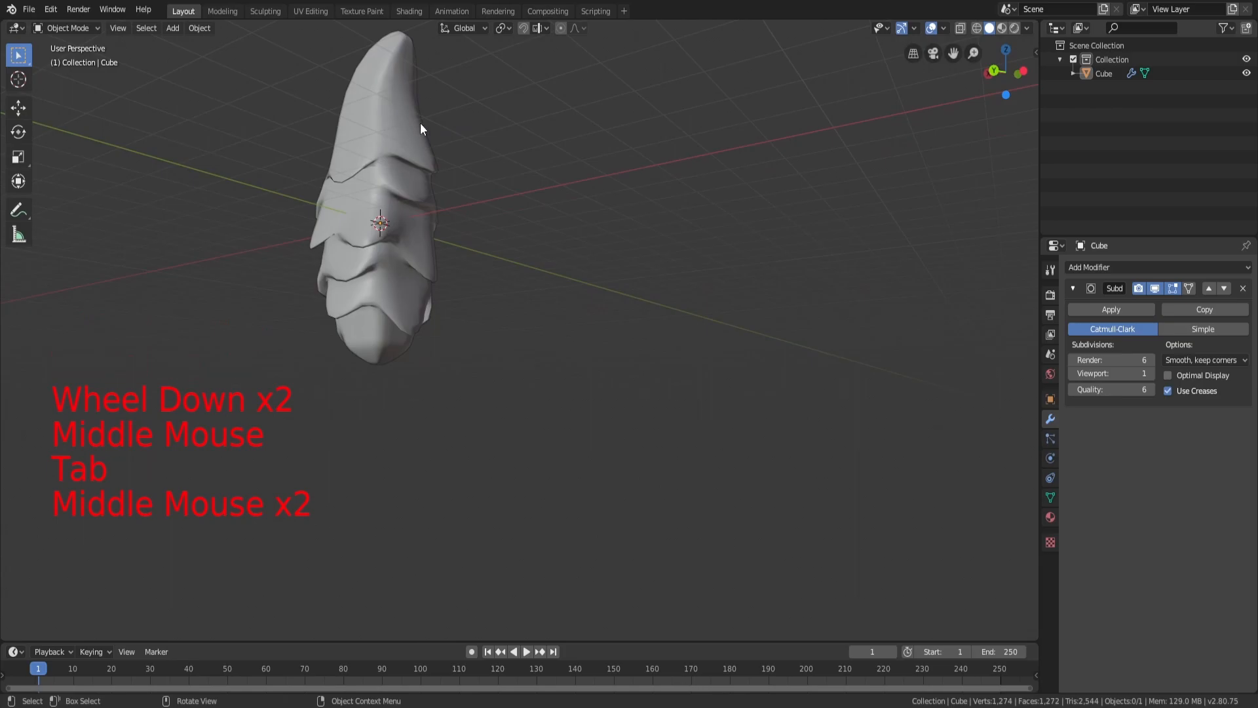
# Select the faces at the fruit's bottom end in Edit Mode and move them down along Z to lengthen it
pyautogui.moveTo(380, 232); pyautogui.dragTo(485, 267, button='middle')
pyautogui.press('Tab')
pyautogui.scroll(4, 467, 328)
pyautogui.press('a')
pyautogui.press('a')
pyautogui.press('a')
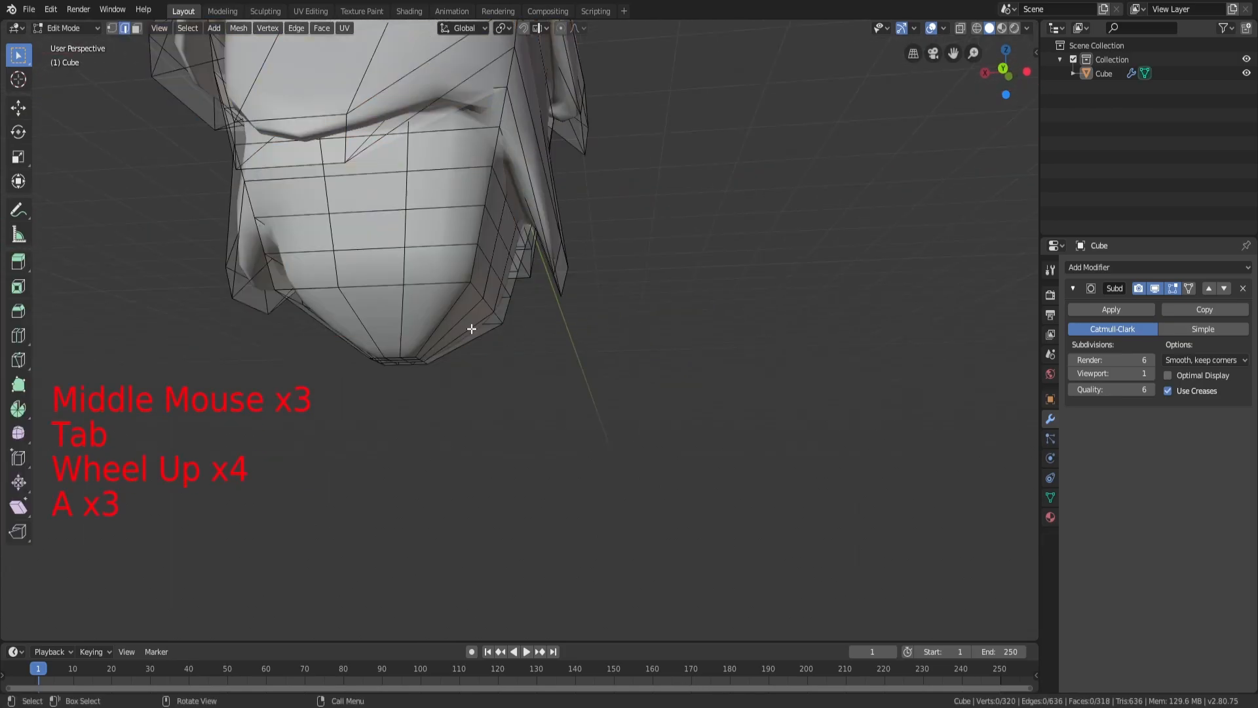
pyautogui.moveTo(467, 328); pyautogui.dragTo(462, 302, button='middle')
pyautogui.press('c')
pyautogui.click(461, 300)
pyautogui.rightClick(461, 300)
pyautogui.scroll(-2, 511, 309)
pyautogui.press('g')
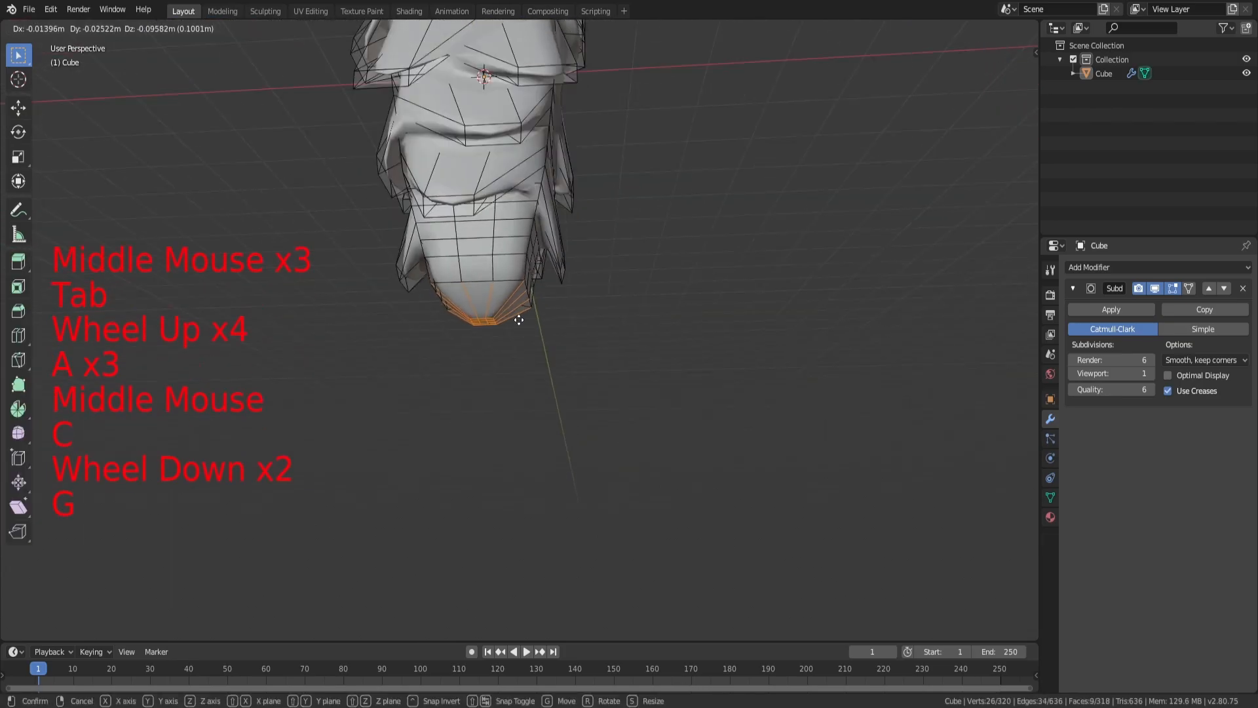
pyautogui.press('z')
pyautogui.click(523, 380)
# Shift the bottom faces sideways along X and rotate them to tilt the fruit's lower end
pyautogui.press('g')
pyautogui.press('x')
pyautogui.press('y')
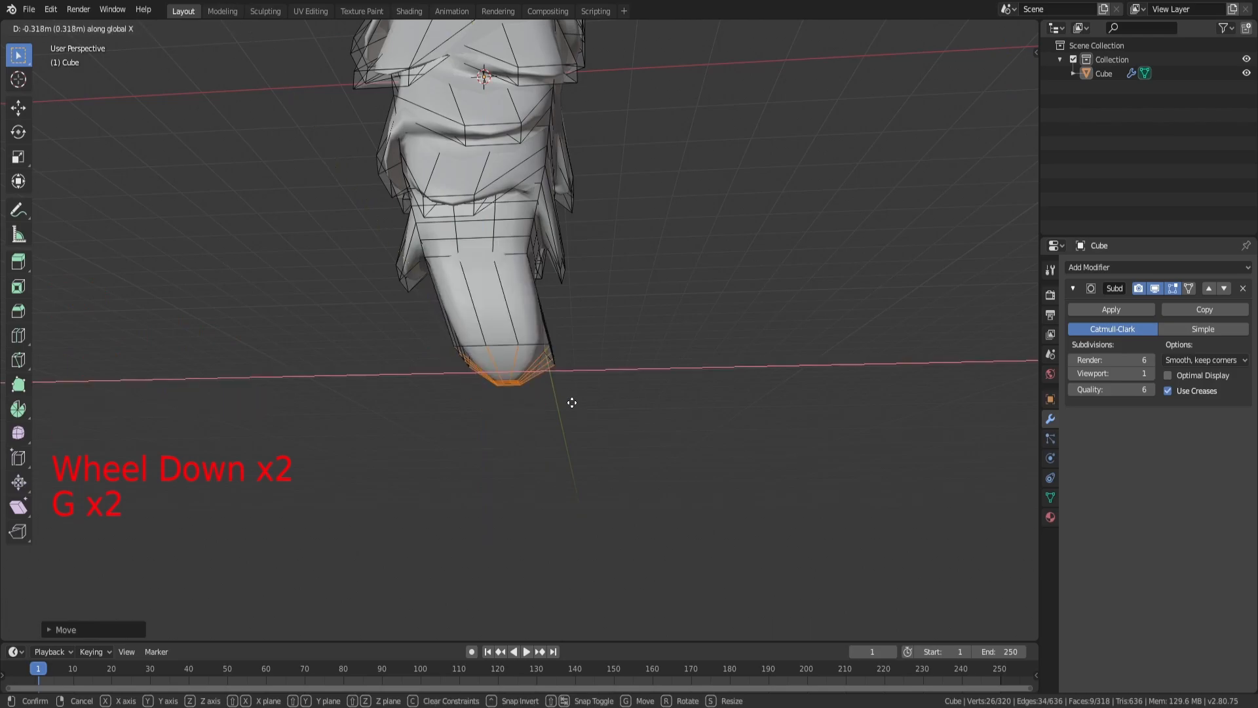
pyautogui.press('x')
pyautogui.click(591, 412)
pyautogui.press('r')
pyautogui.press('x')
pyautogui.click(588, 360)
pyautogui.press('a')
pyautogui.press('a')
pyautogui.press('a')
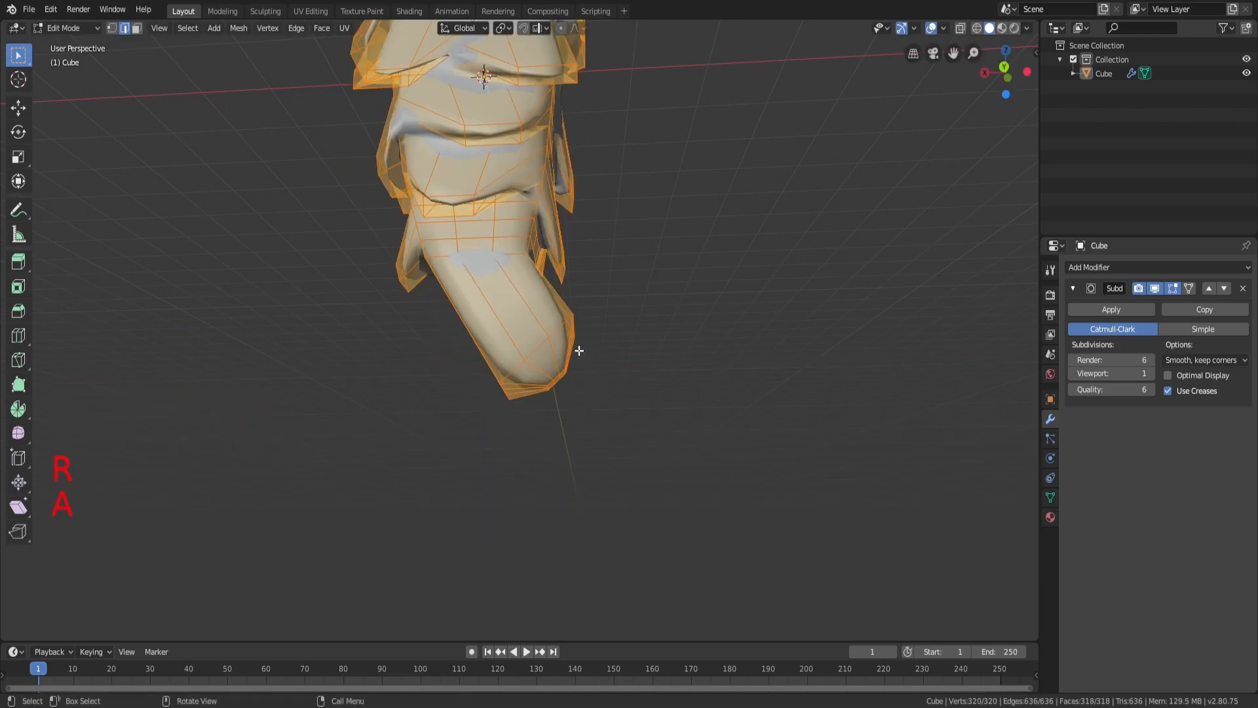
# Add an edge loop around the lower end and move it along X to give the bottom a curved bend
pyautogui.hotkey('ctrl', 'r')
pyautogui.click(511, 308)
pyautogui.press('g')
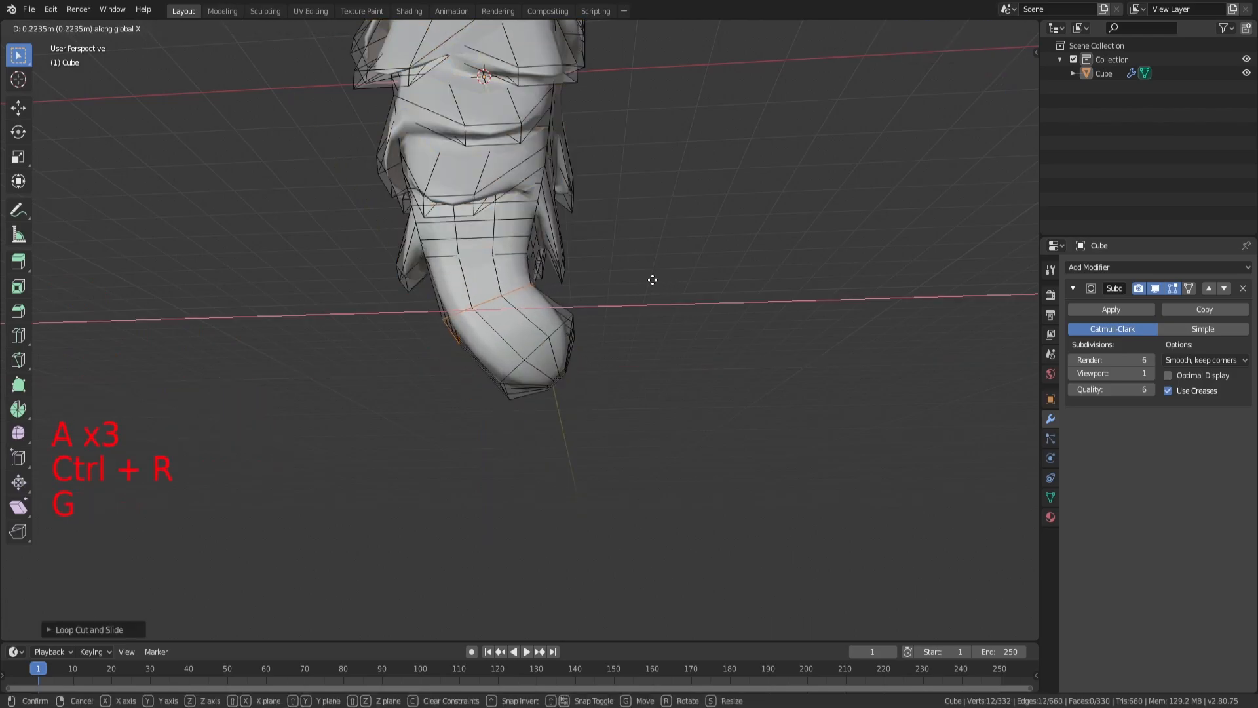
pyautogui.click(648, 281)
pyautogui.press('a')
# Return to Object Mode, select the fruit, and set its viewport subdivisions to 6
pyautogui.press('Tab')
pyautogui.scroll(-4, 647, 285)
pyautogui.press('a')
pyautogui.press('a')
pyautogui.press('a')
pyautogui.moveTo(647, 289); pyautogui.dragTo(607, 314, button='middle')
pyautogui.click(606, 314)
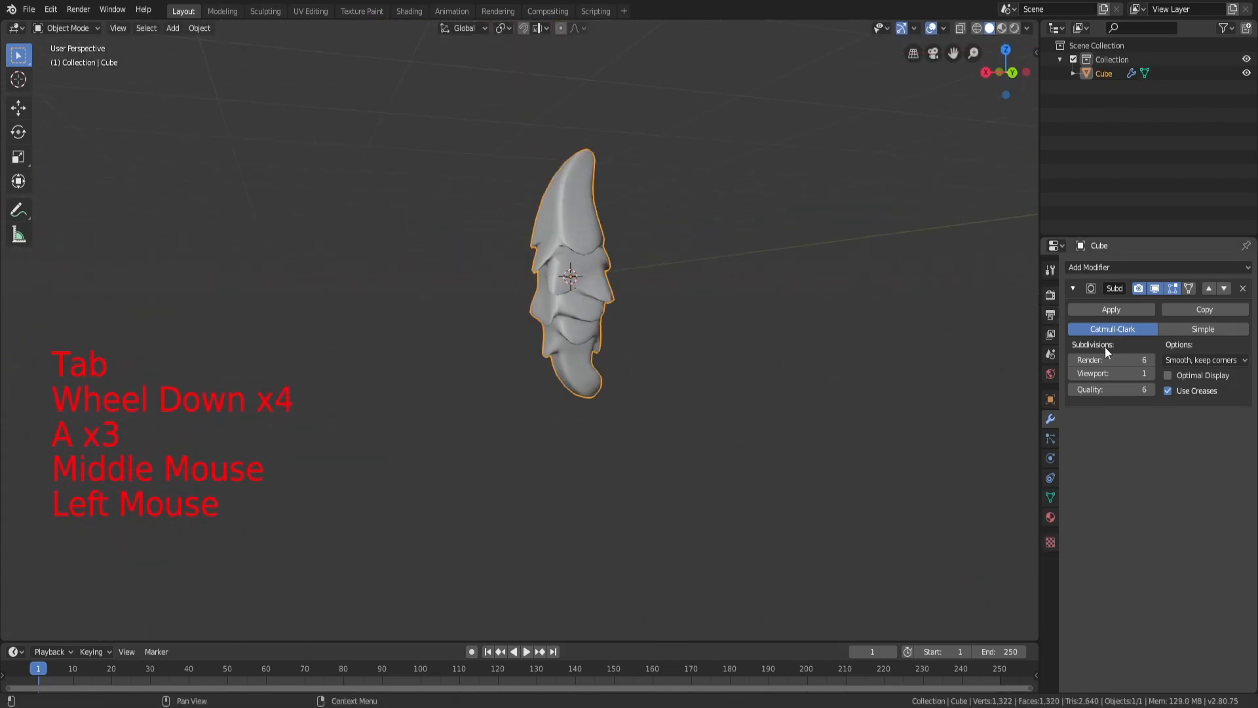
pyautogui.click(1150, 372)
pyautogui.moveTo(1154, 371); pyautogui.dragTo(1206, 370)
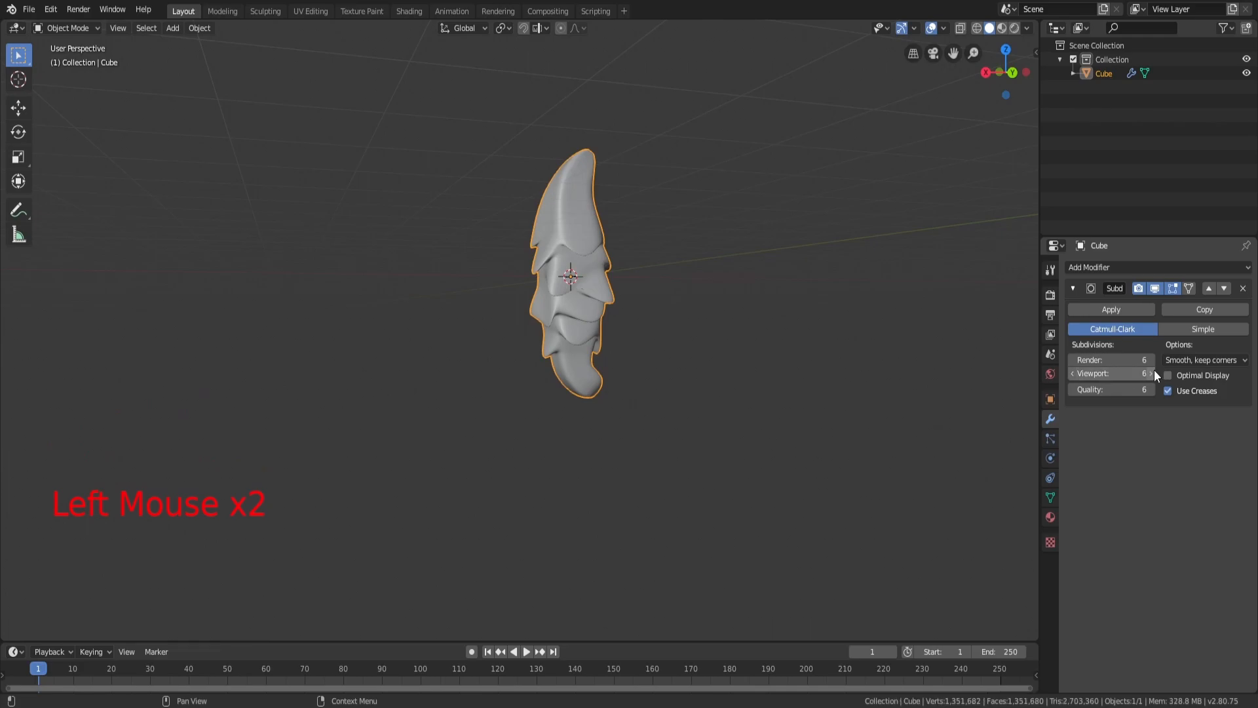
# Put the fruit into Edit Mode and clear the selection
pyautogui.moveTo(651, 357); pyautogui.dragTo(550, 275, button='middle')
pyautogui.press('Tab')
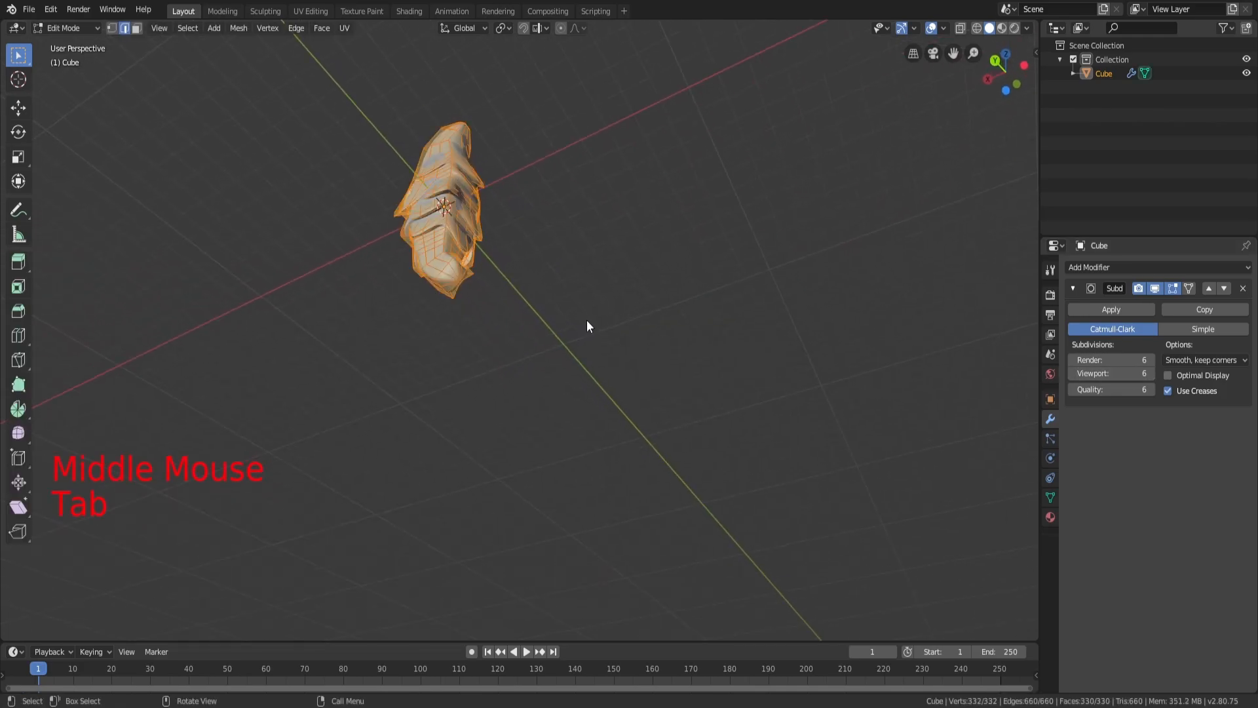
pyautogui.press('Tab')
pyautogui.middleClick(583, 331)
pyautogui.press('Tab')
pyautogui.middleClick(603, 315)
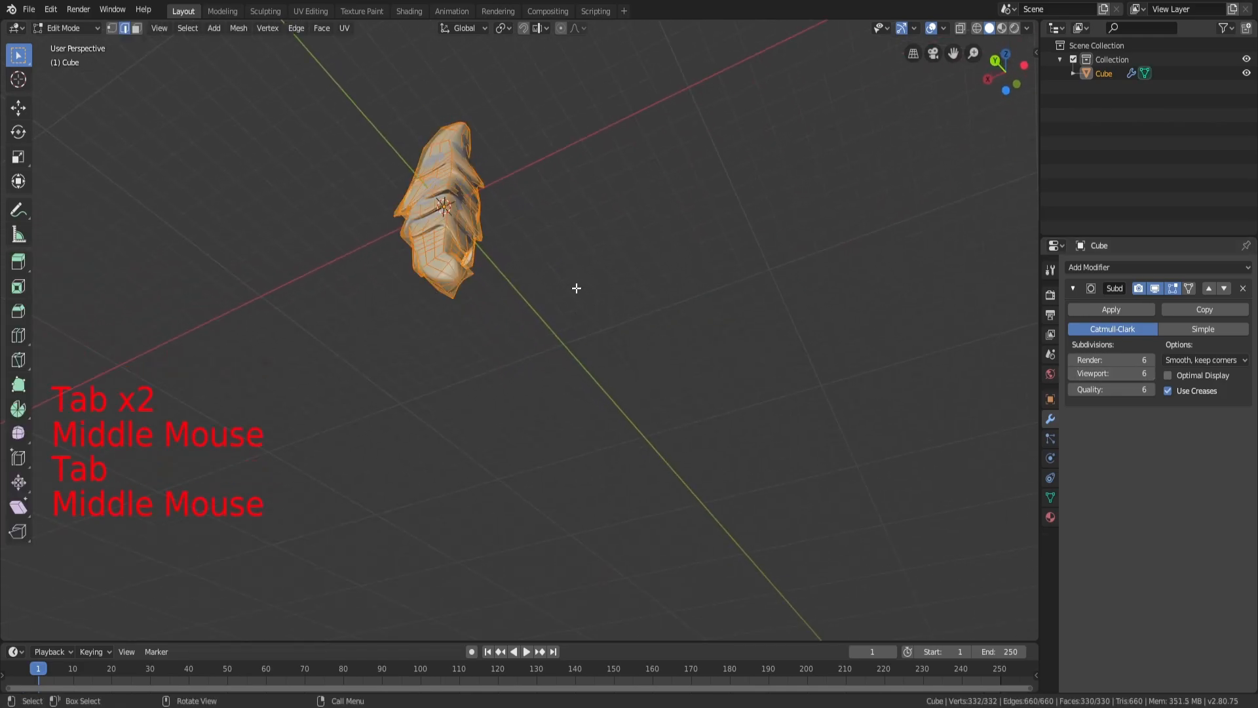
pyautogui.moveTo(576, 286); pyautogui.dragTo(609, 334, button='middle')
pyautogui.scroll(1, 609, 335)
pyautogui.press('a')
pyautogui.scroll(1, 609, 334)
pyautogui.press('a')
pyautogui.press('a')
# Try to scale up the faces at the fruit's bottom end, selecting them in wireframe shading
pyautogui.press('z')
pyautogui.moveTo(551, 414); pyautogui.dragTo(542, 407, button='middle')
pyautogui.press('3')
pyautogui.press('c')
pyautogui.moveTo(564, 418)
pyautogui.mouseDown()
pyautogui.moveTo(563, 396)
pyautogui.moveTo(540, 411)
pyautogui.moveTo(549, 398)
pyautogui.mouseUp()
pyautogui.rightClick(549, 398)
pyautogui.moveTo(587, 382); pyautogui.dragTo(652, 375, button='middle')
pyautogui.scroll(4, 505, 393)
pyautogui.scroll(4, 529, 354)
pyautogui.scroll(-1, 517, 374)
pyautogui.keyDown('shift'); pyautogui.scroll(-1, 624, 368); pyautogui.keyUp('shift')
pyautogui.press('s')
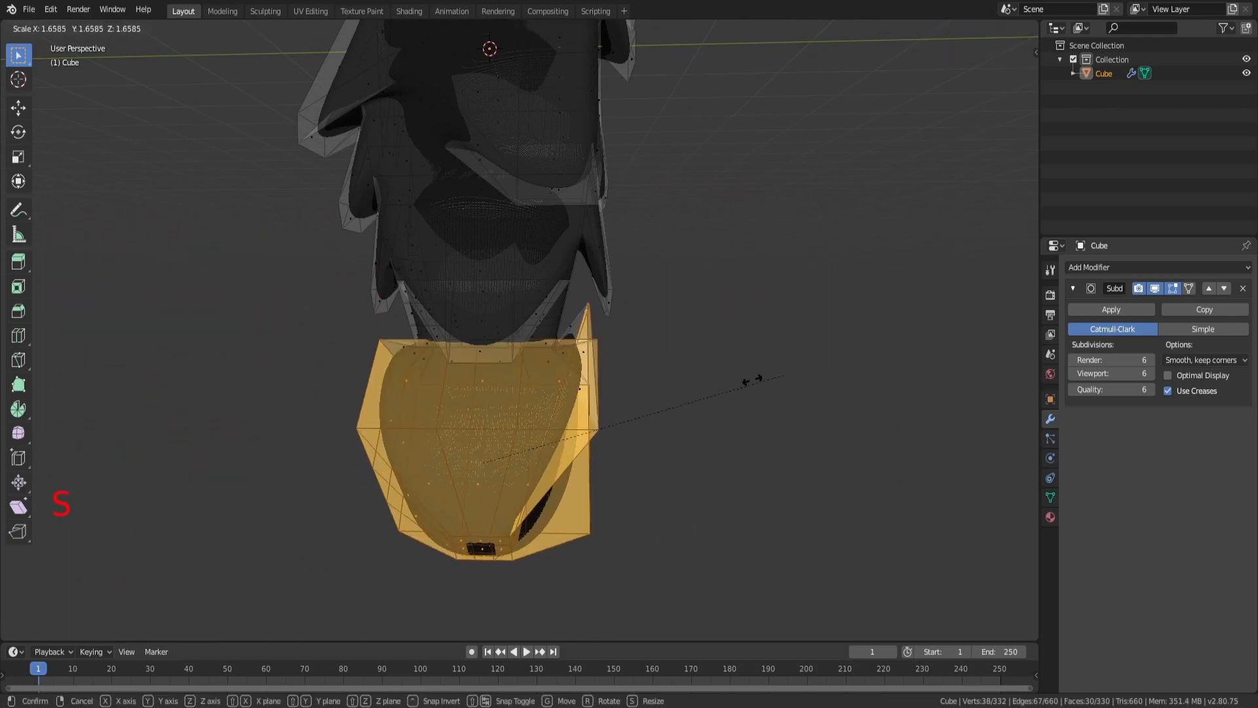
pyautogui.click(483, 376)
# Set the viewport subdivisions to 1 and try scaling the bottom faces again, checking the shape in Object Mode
pyautogui.moveTo(1111, 373); pyautogui.dragTo(1082, 373)
pyautogui.moveTo(711, 420)
pyautogui.mouseDown(button='middle')
pyautogui.moveTo(561, 408)
pyautogui.moveTo(660, 413)
pyautogui.mouseUp(button='middle')
pyautogui.press('s')
pyautogui.click(716, 406)
pyautogui.press('z')
pyautogui.moveTo(844, 411); pyautogui.dragTo(764, 354, button='middle')
pyautogui.press('Tab')
pyautogui.press('a')
pyautogui.press('a')
pyautogui.press('a')
pyautogui.click(513, 452)
pyautogui.moveTo(513, 452); pyautogui.dragTo(486, 443, button='middle')
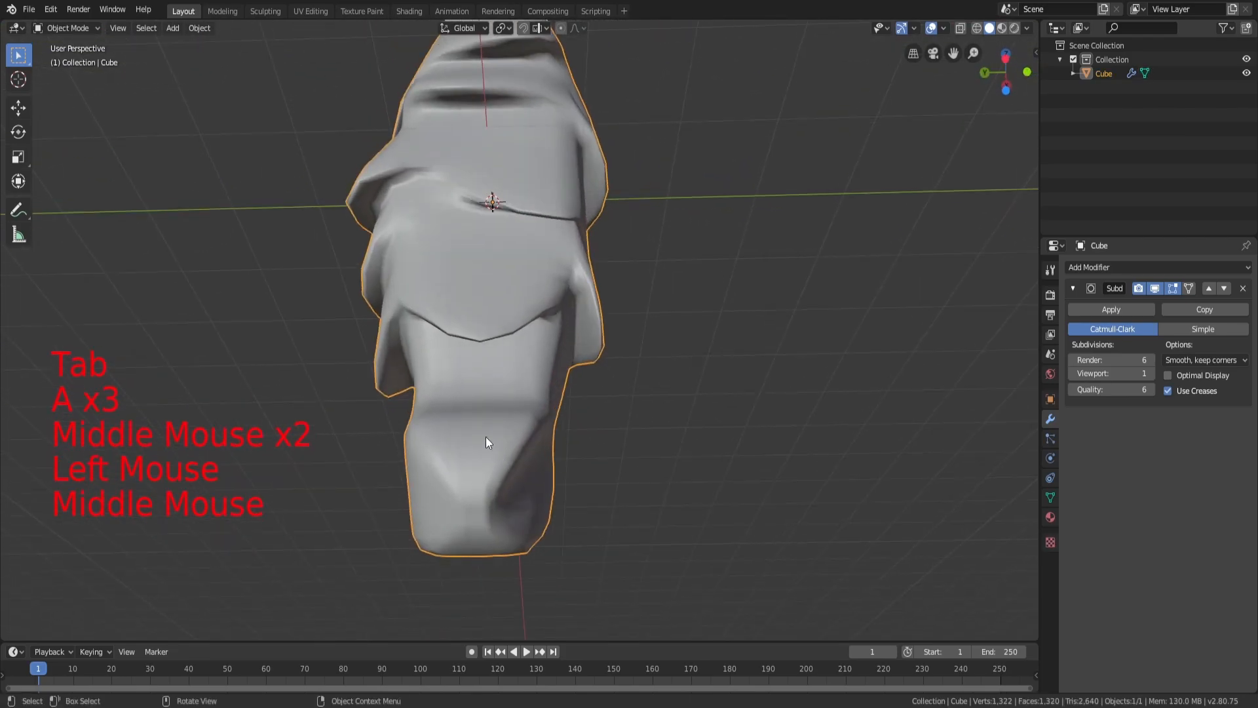
# Undo the bottom-face scaling and the change to the viewport subdivisions
pyautogui.hotkey('ctrl', 'z')
pyautogui.hotkey('ctrl', 'z')
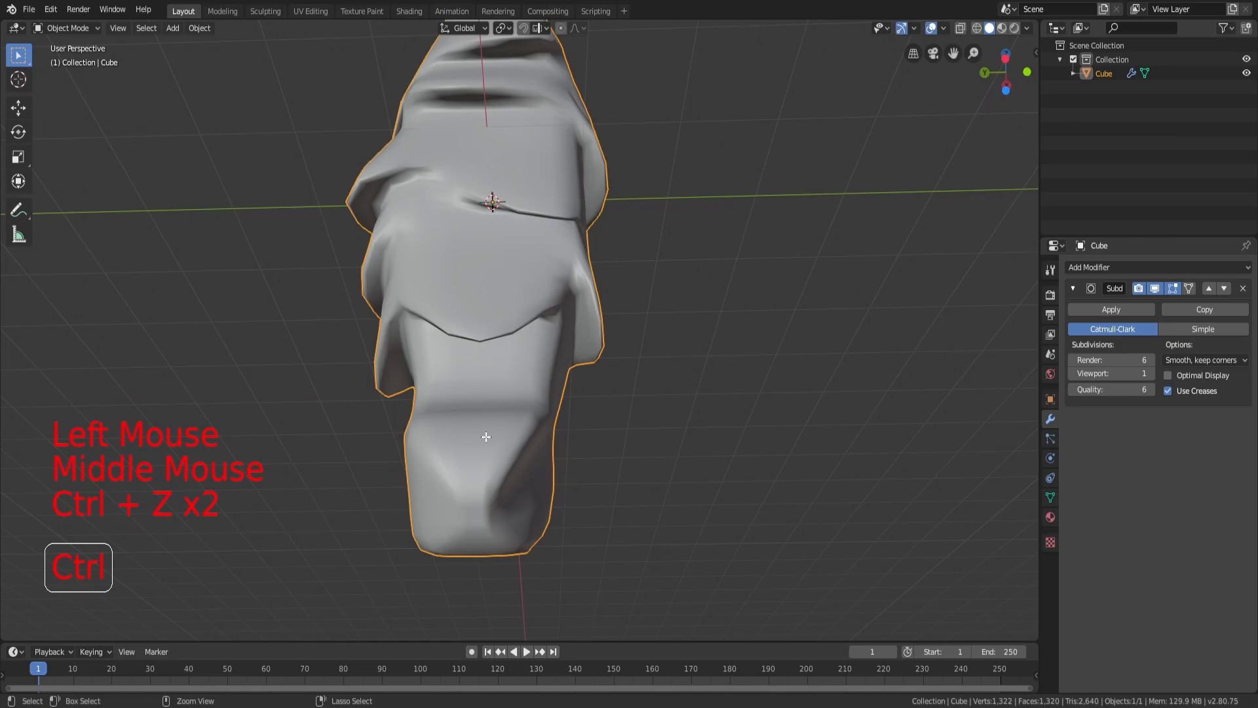
pyautogui.hotkey('ctrl', 'z')
pyautogui.hotkey('ctrl', 'z')
pyautogui.hotkey('ctrl', 'z')
pyautogui.hotkey('ctrl', 'z')
pyautogui.hotkey('ctrl', 'z')
pyautogui.hotkey('ctrl', 'z')
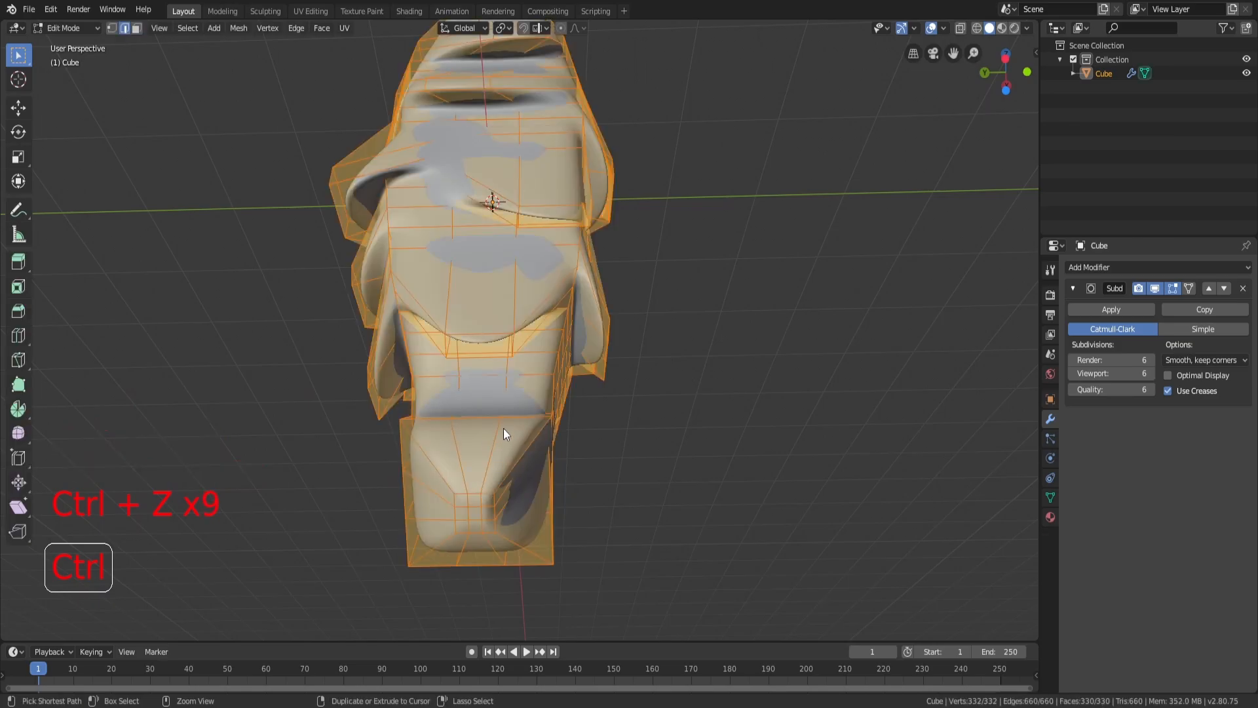
# Return to Object Mode, select the fruit, and apply its Subdivision Surface modifier
pyautogui.press('Tab')
pyautogui.press('a')
pyautogui.press('a')
pyautogui.moveTo(532, 407); pyautogui.dragTo(666, 466, button='middle')
pyautogui.scroll(-3, 574, 424)
pyautogui.press('a')
pyautogui.press('a')
pyautogui.press('a')
pyautogui.scroll(-4, 489, 324)
pyautogui.click(488, 324)
pyautogui.click(1137, 309)
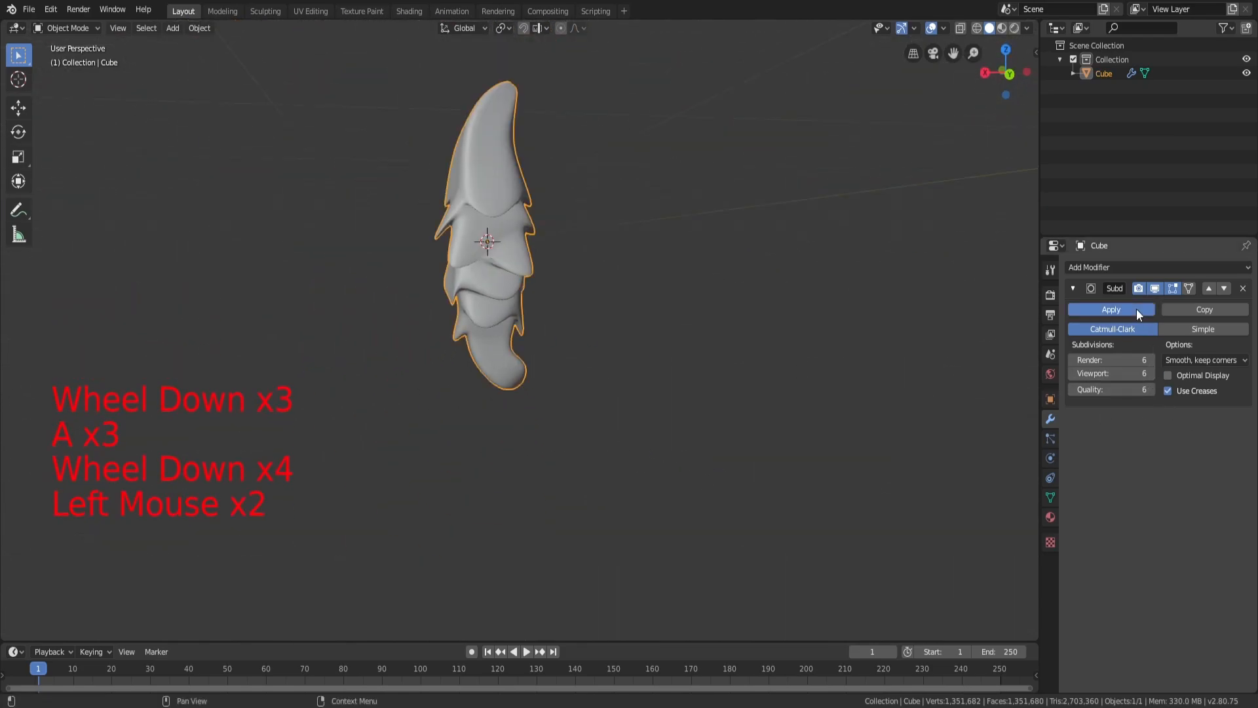
# Add a Decimate modifier to the fruit with a collapse ratio of 0.001
pyautogui.click(1122, 269)
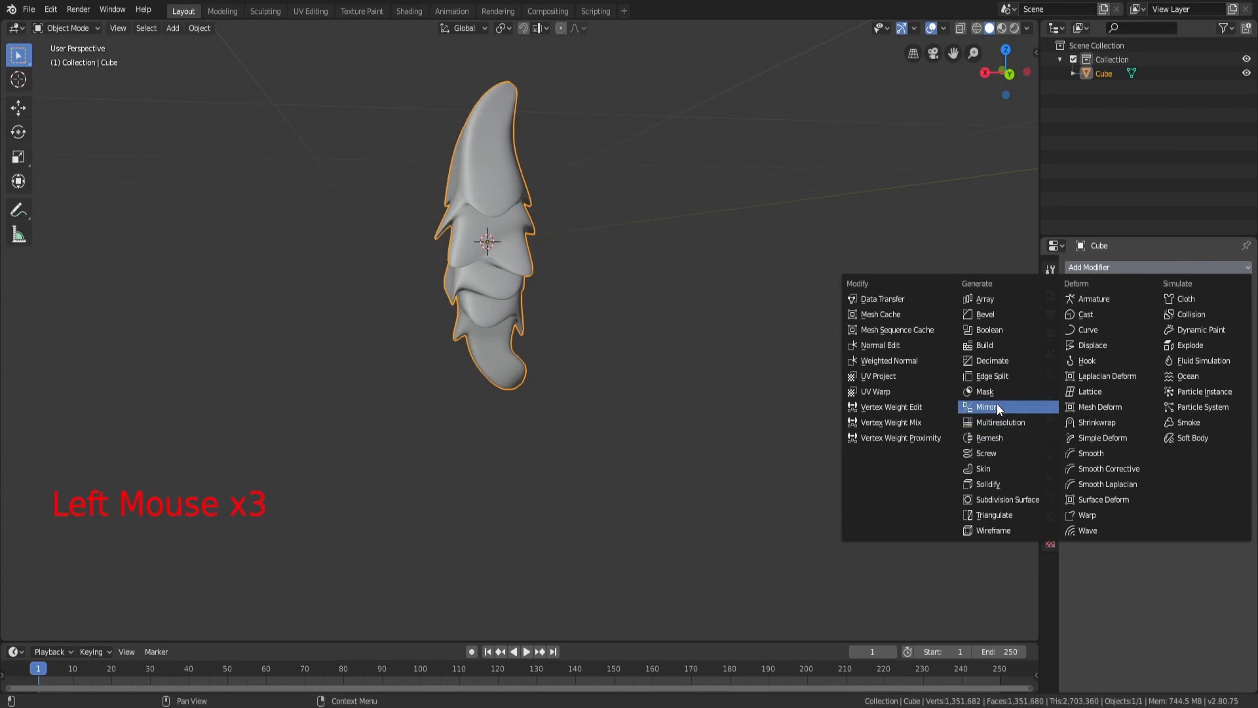
pyautogui.click(993, 360)
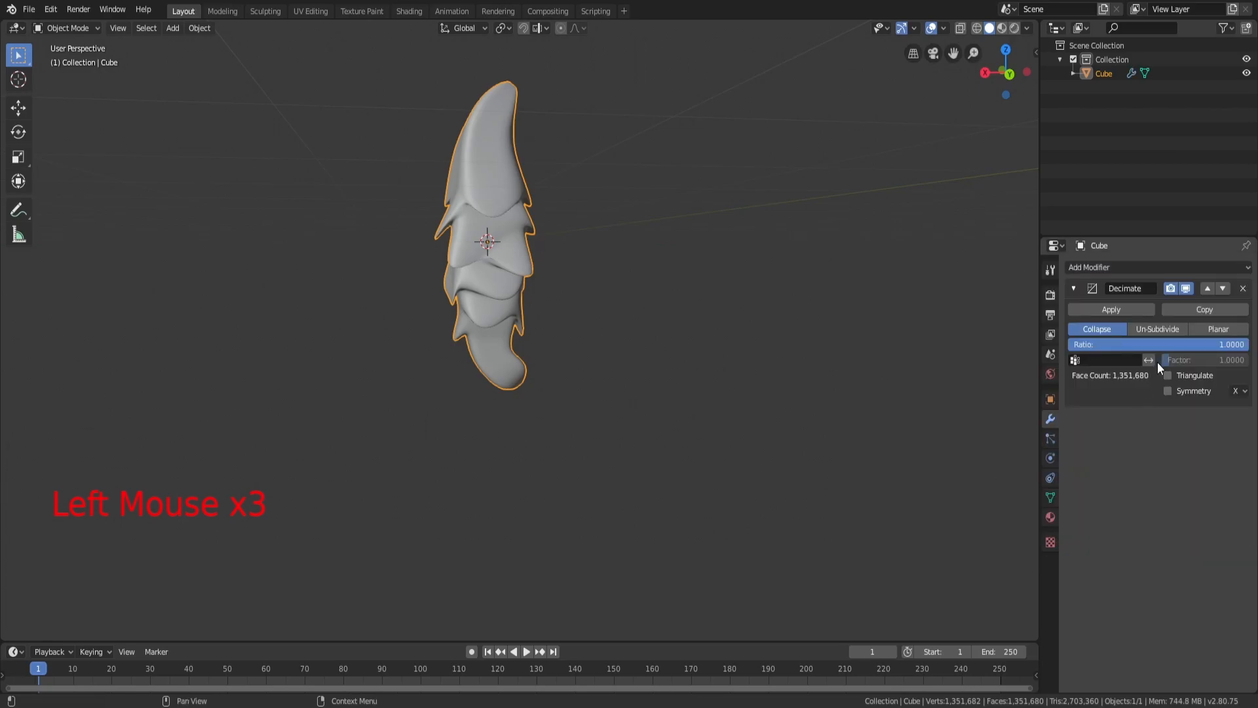
pyautogui.click(1135, 344)
pyautogui.write('0.001')
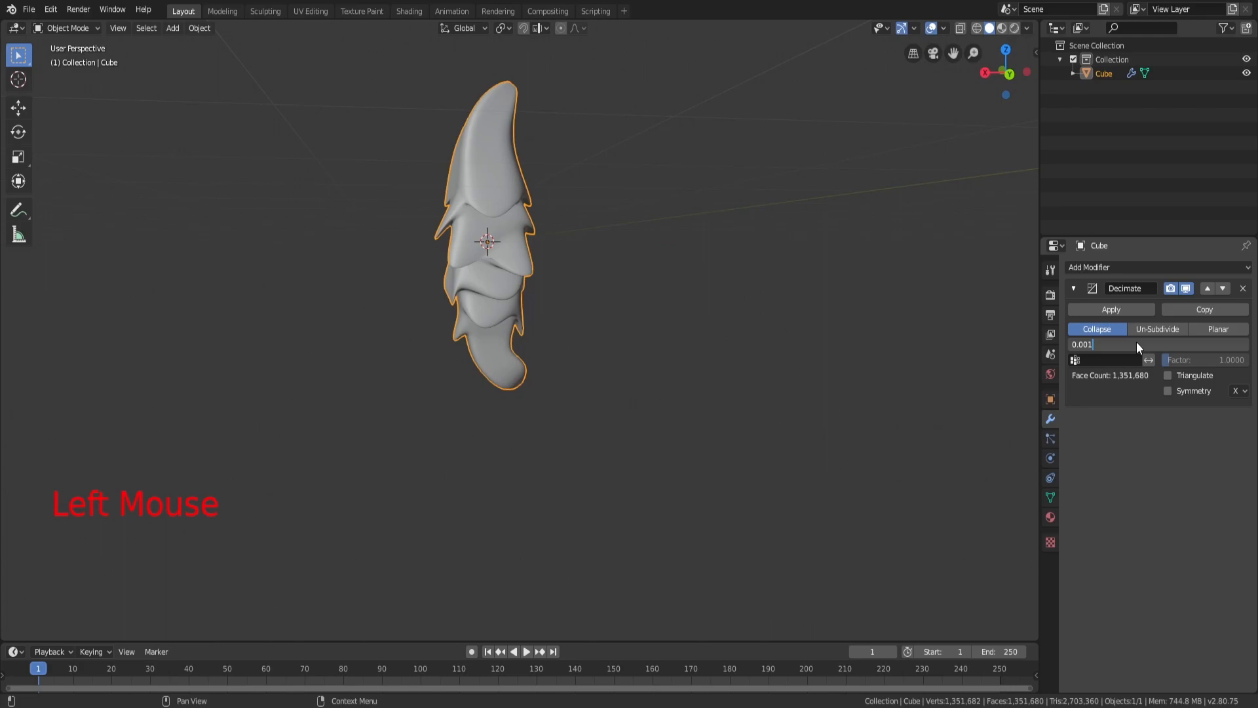
pyautogui.press('Return')
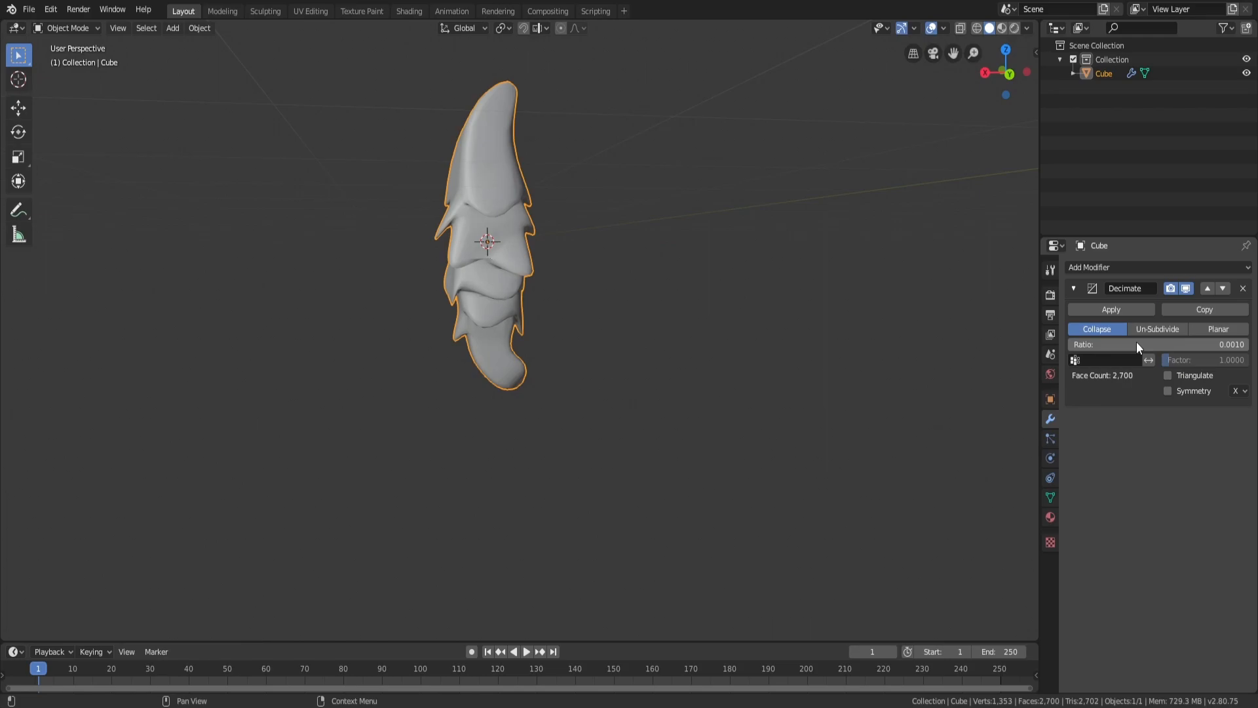
# Set the Decimate ratio to 0.002 and apply the modifier to the fruit
pyautogui.moveTo(786, 419)
pyautogui.mouseDown(button='middle')
pyautogui.moveTo(733, 441)
pyautogui.moveTo(721, 369)
pyautogui.moveTo(608, 313)
pyautogui.moveTo(483, 190)
pyautogui.moveTo(583, 234)
pyautogui.moveTo(568, 166)
pyautogui.moveTo(690, 276)
pyautogui.moveTo(627, 216)
pyautogui.moveTo(680, 385)
pyautogui.moveTo(796, 367)
pyautogui.moveTo(546, 269)
pyautogui.moveTo(623, 407)
pyautogui.moveTo(722, 497)
pyautogui.moveTo(539, 353)
pyautogui.moveTo(662, 258)
pyautogui.moveTo(638, 250)
pyautogui.moveTo(682, 327)
pyautogui.mouseUp(button='middle')
pyautogui.scroll(3, 691, 419)
pyautogui.scroll(-3, 546, 269)
pyautogui.scroll(2, 682, 324)
pyautogui.moveTo(691, 404); pyautogui.dragTo(766, 401, button='middle')
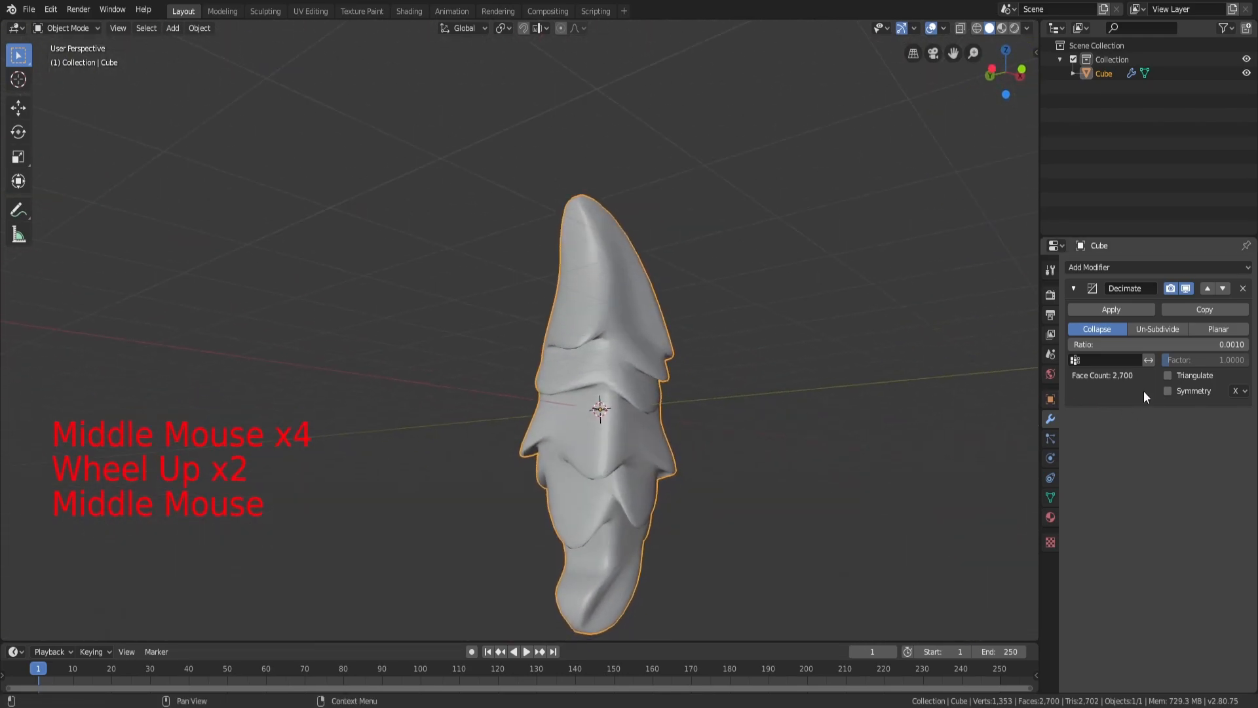
pyautogui.click(1142, 344)
pyautogui.click(1132, 340)
pyautogui.press('BackSpace')
pyautogui.write('2')
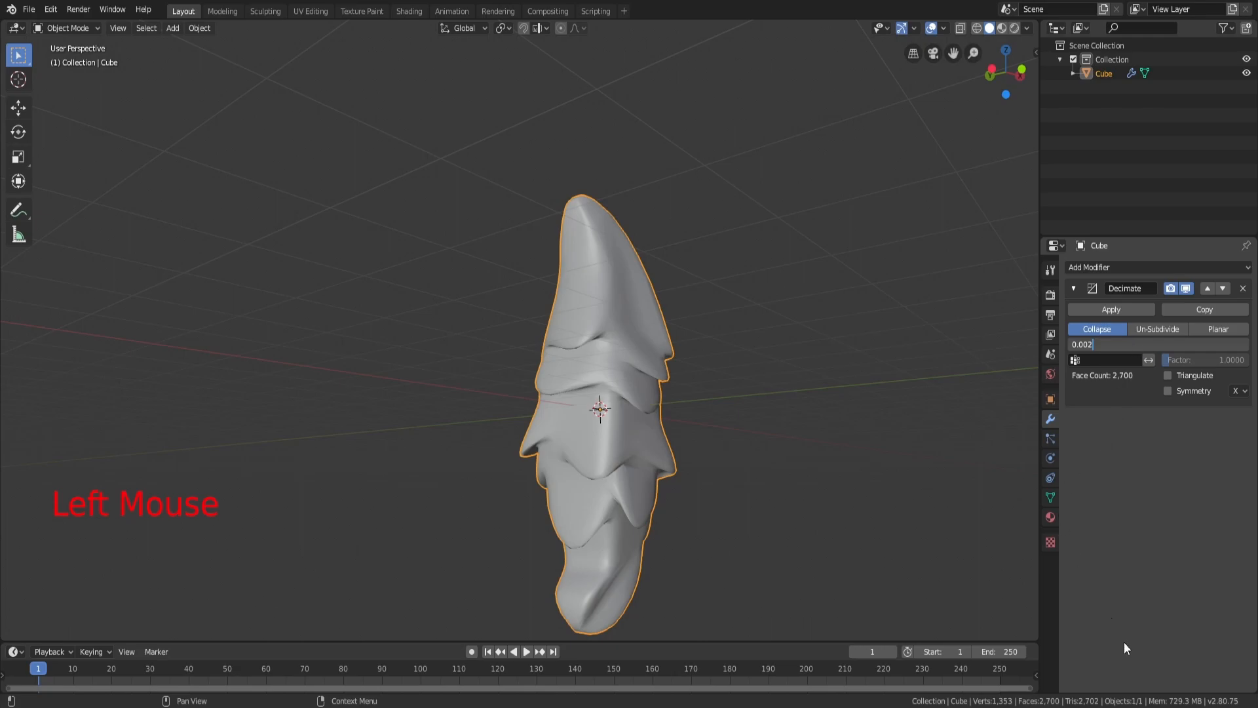
pyautogui.click(1004, 408)
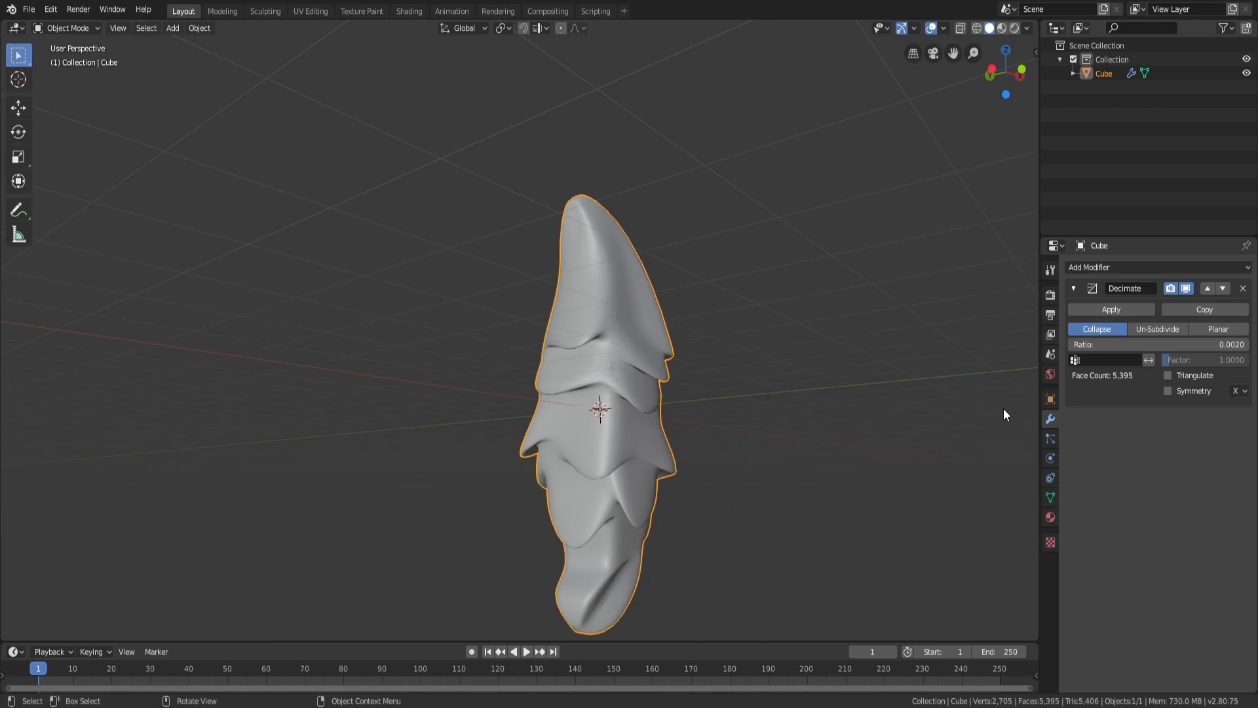
pyautogui.moveTo(1004, 407); pyautogui.dragTo(1064, 292, button='middle')
pyautogui.click(1081, 308)
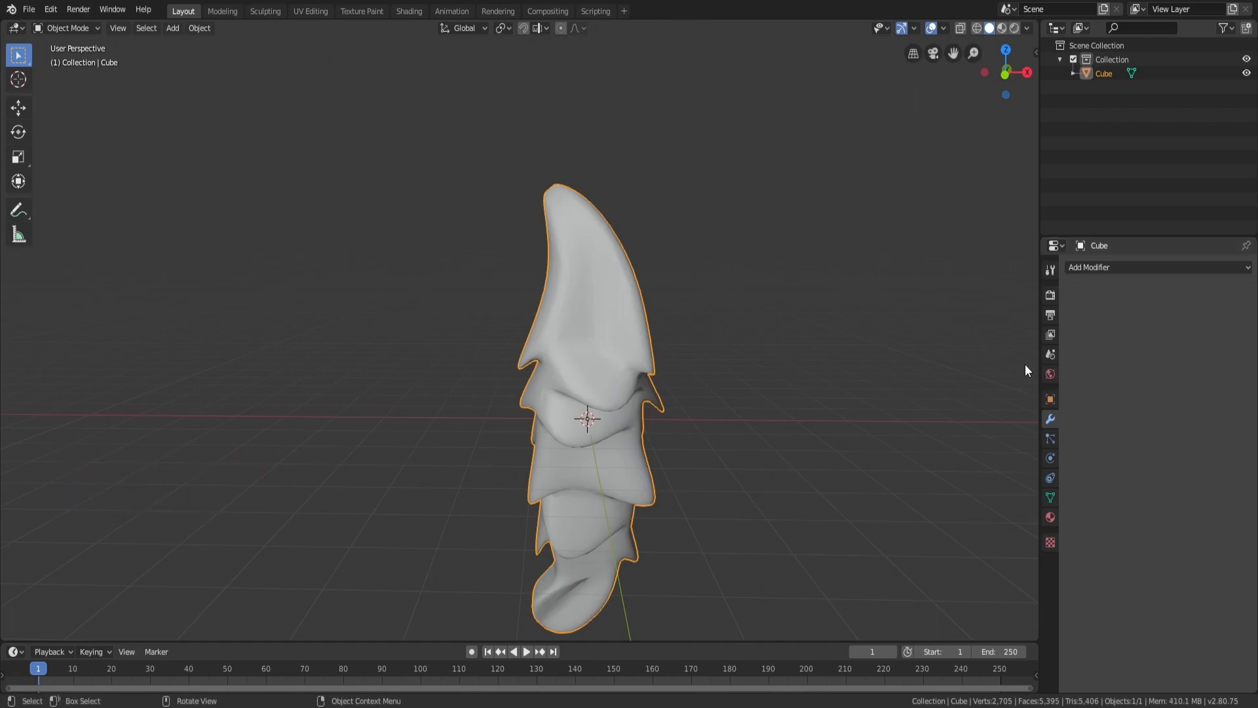
# Add an Edge Split modifier to the fruit and apply it
pyautogui.moveTo(1016, 373); pyautogui.dragTo(719, 388, button='middle')
pyautogui.rightClick(641, 357)
pyautogui.click(1126, 267)
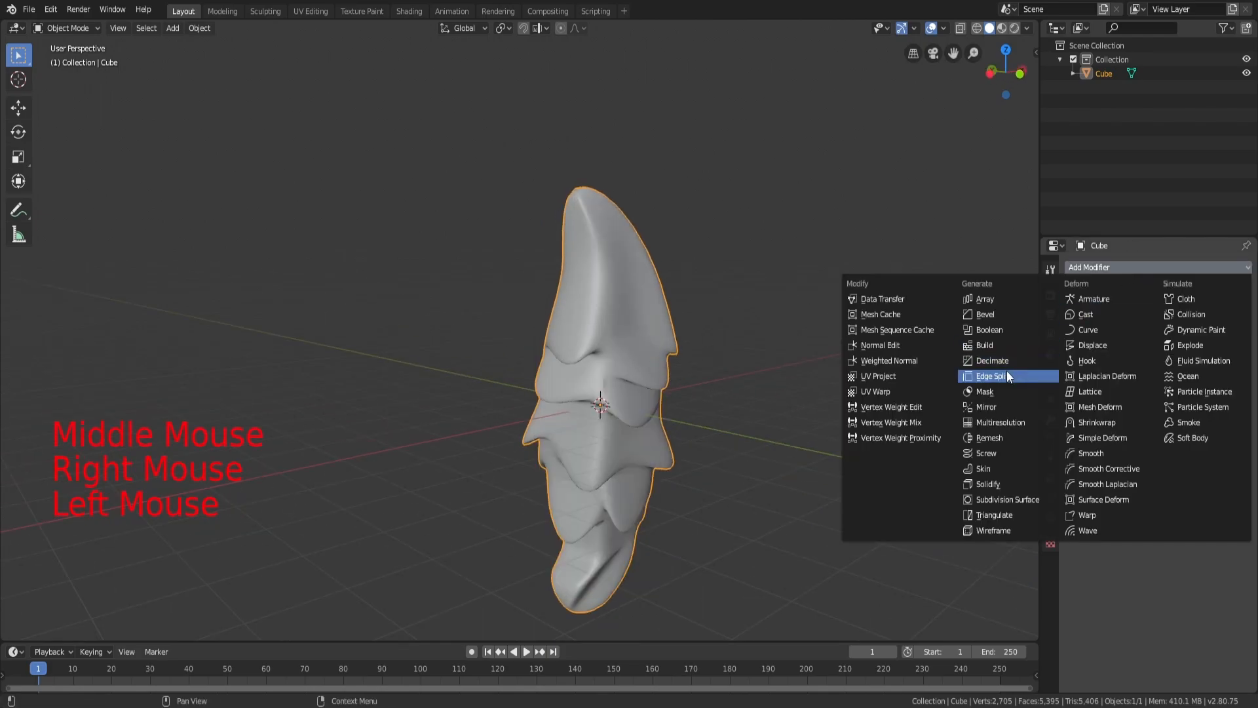
pyautogui.click(962, 368)
pyautogui.moveTo(791, 372); pyautogui.dragTo(967, 274, button='middle')
pyautogui.click(1112, 309)
# Examine the reduced fruit's surface and flaps up close from several sides
pyautogui.moveTo(882, 345); pyautogui.dragTo(640, 328, button='middle')
pyautogui.scroll(5, 643, 358)
pyautogui.scroll(-8, 642, 233)
pyautogui.scroll(6, 668, 270)
pyautogui.scroll(-5, 683, 241)
pyautogui.scroll(1, 646, 396)
pyautogui.scroll(4, 646, 395)
pyautogui.scroll(-3, 590, 309)
pyautogui.scroll(4, 616, 210)
pyautogui.scroll(-5, 725, 352)
pyautogui.scroll(4, 682, 365)
pyautogui.scroll(-5, 641, 327)
pyautogui.moveTo(524, 309); pyautogui.dragTo(148, 41, button='middle')
pyautogui.scroll(4, 552, 266)
pyautogui.scroll(-1, 147, 41)
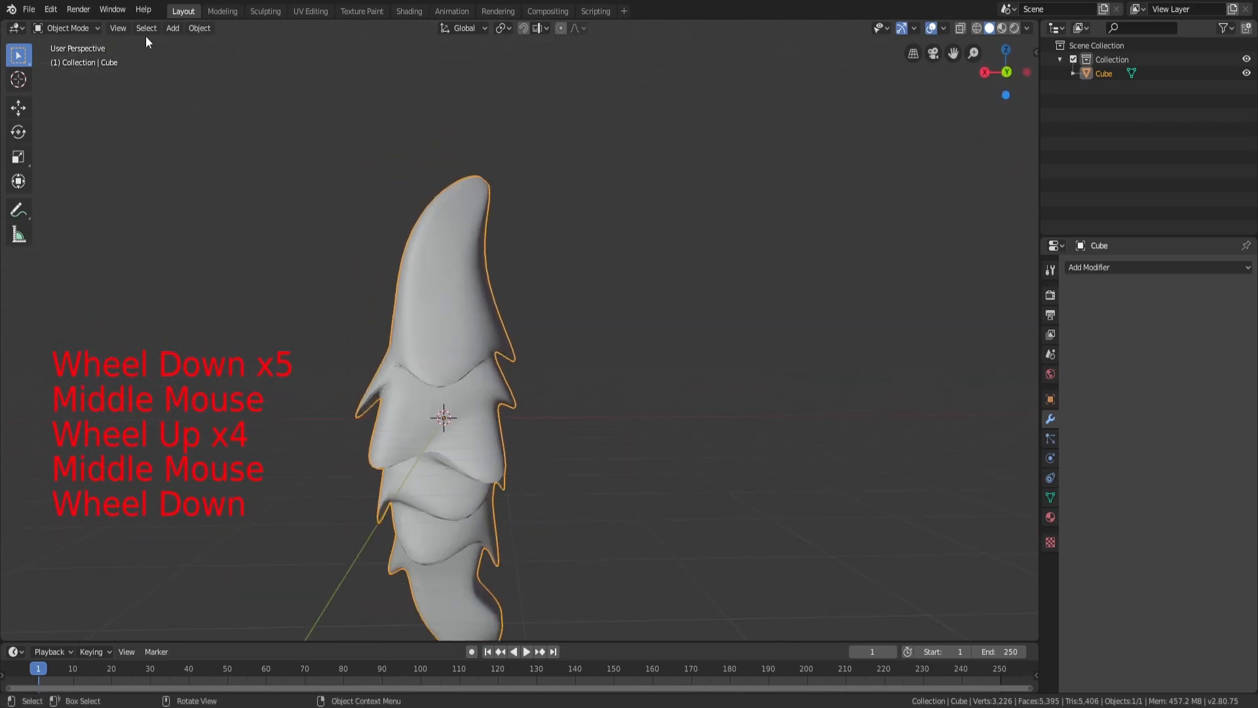
# Export the finished fruit model to a file
pyautogui.click(29, 9)
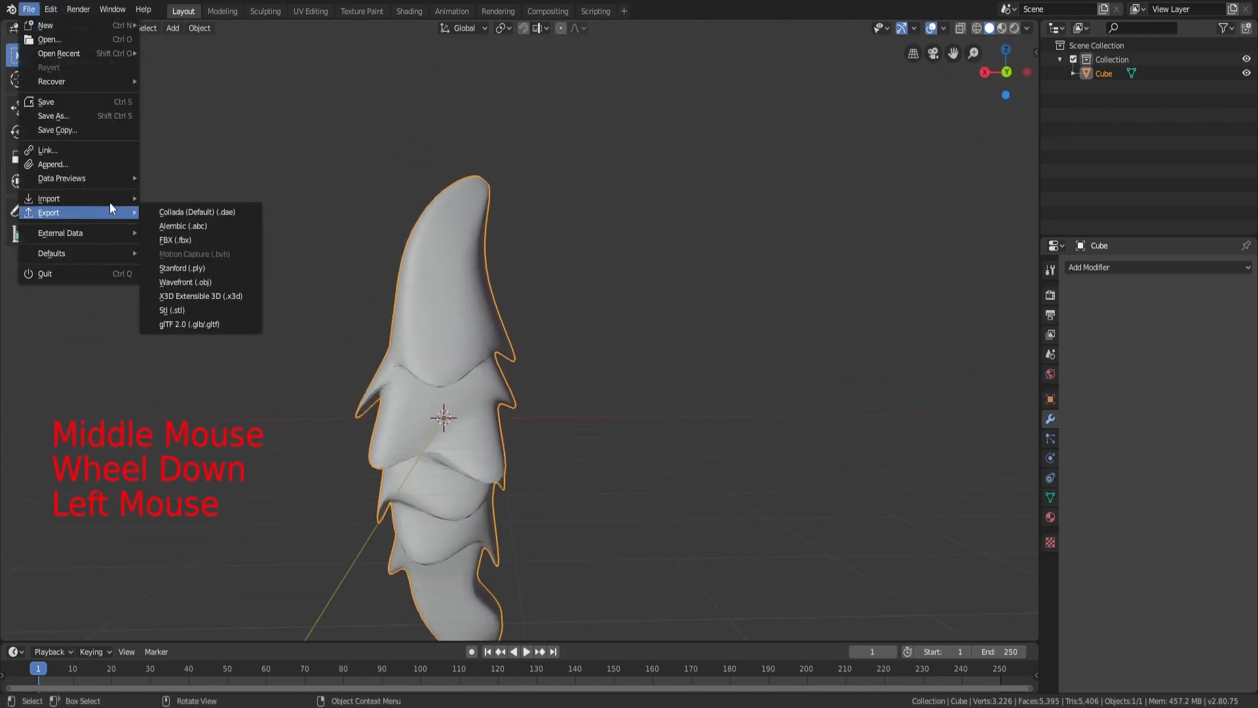
pyautogui.scroll(-4, 631, 268)
pyautogui.moveTo(721, 269); pyautogui.dragTo(660, 277, button='middle')
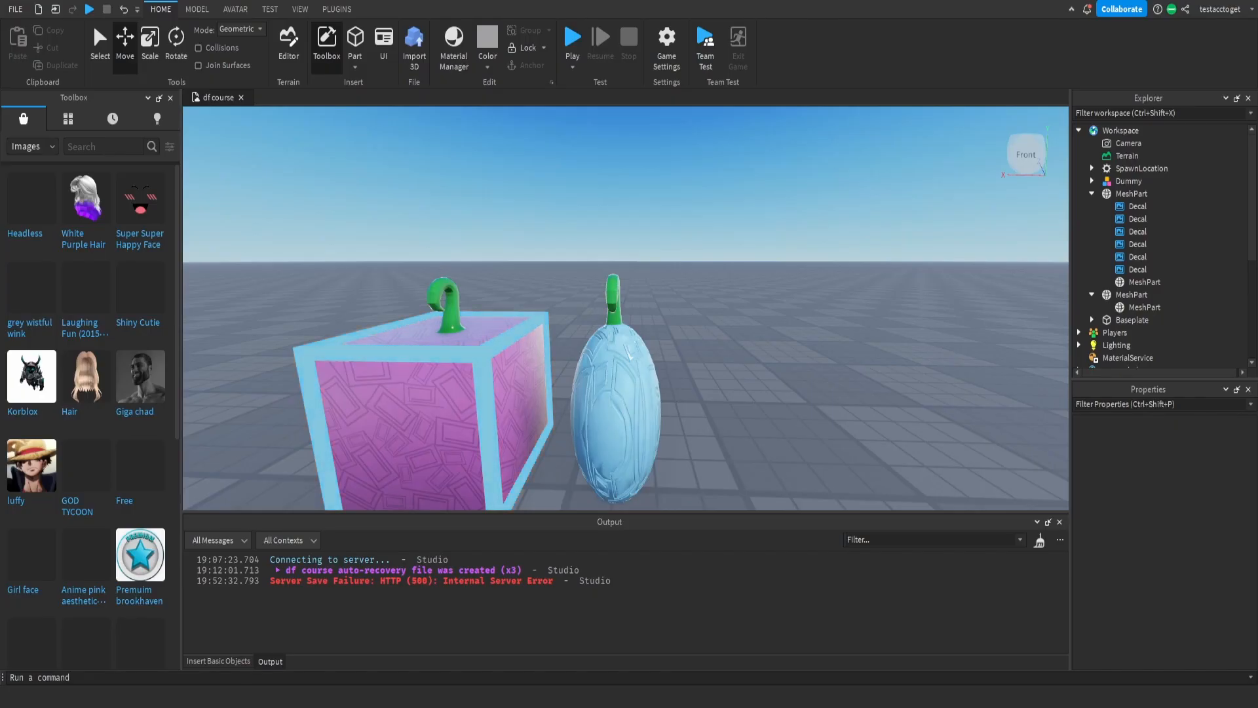
# In Roblox Studio, duplicate the blue oval fruit with its stem and move the copy sideways, away from the original
pyautogui.click(1092, 193)
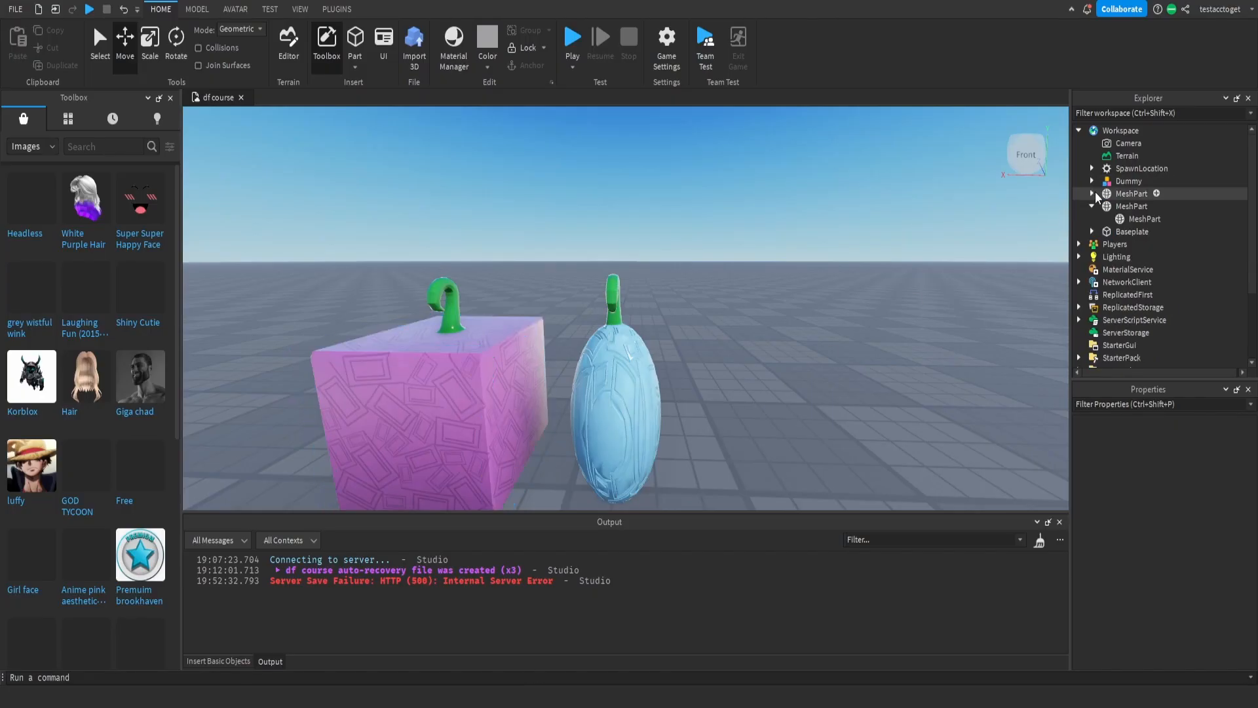
pyautogui.click(1112, 206)
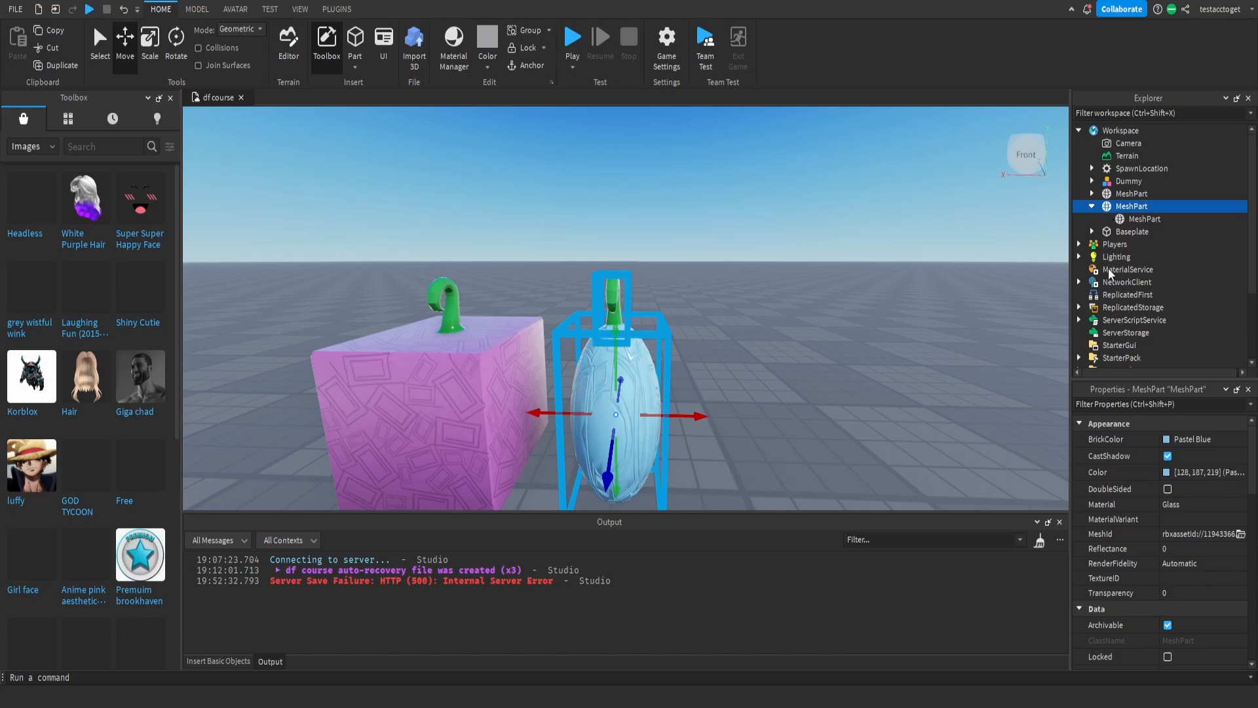
pyautogui.hotkey('ctrl', 'd')
pyautogui.moveTo(696, 411); pyautogui.dragTo(849, 418)
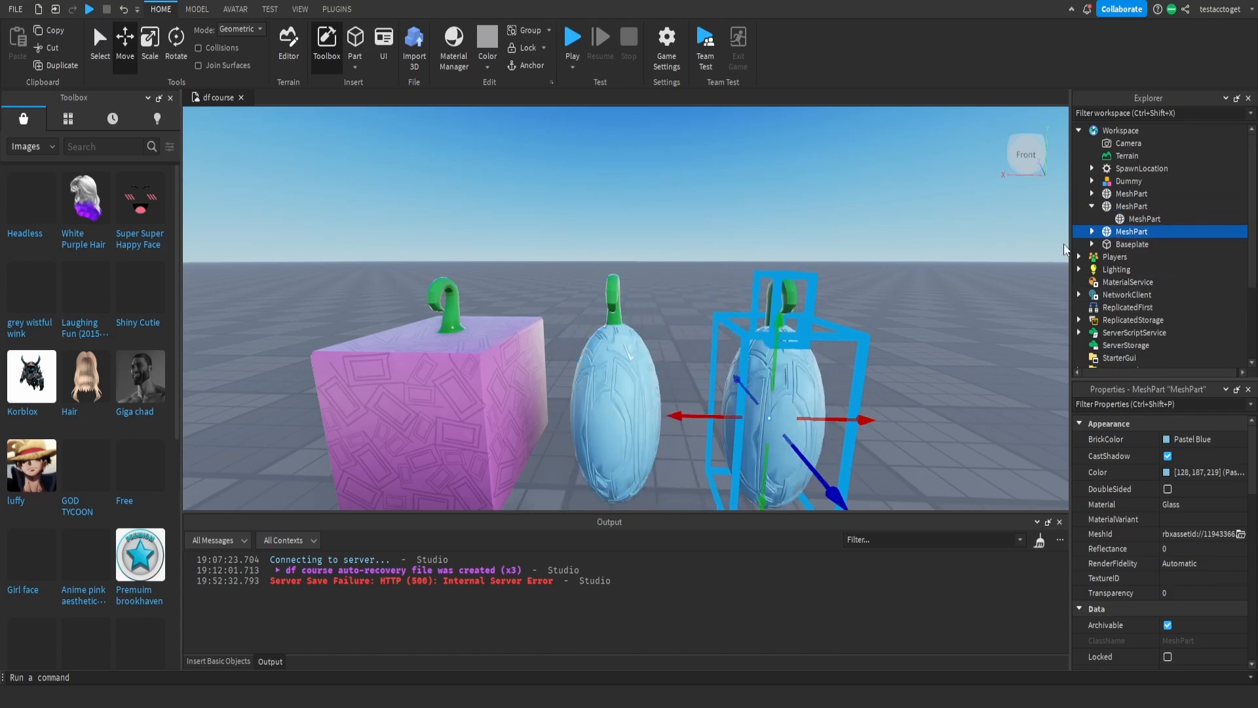
# Replace the duplicated fruit's mesh with the exported curved fruit model
pyautogui.click(1241, 534)
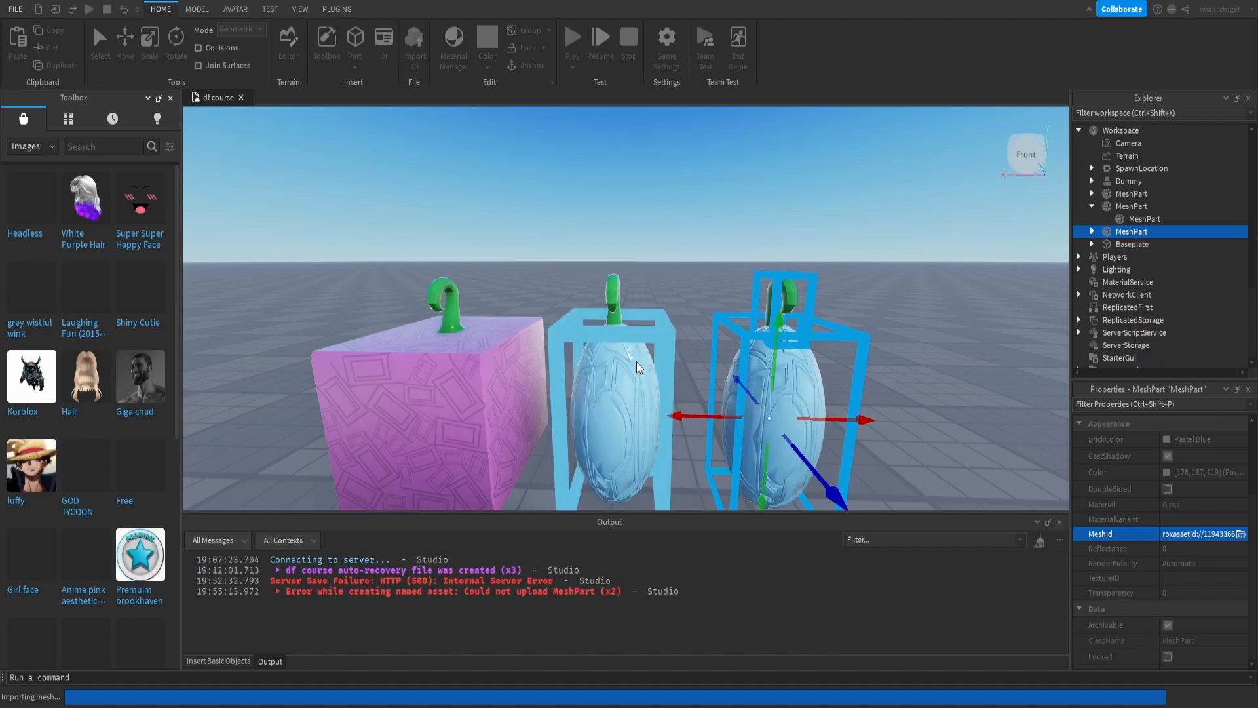
pyautogui.click(710, 229)
pyautogui.moveTo(710, 228); pyautogui.dragTo(711, 228, button='right')
pyautogui.press('s')
pyautogui.press('a')
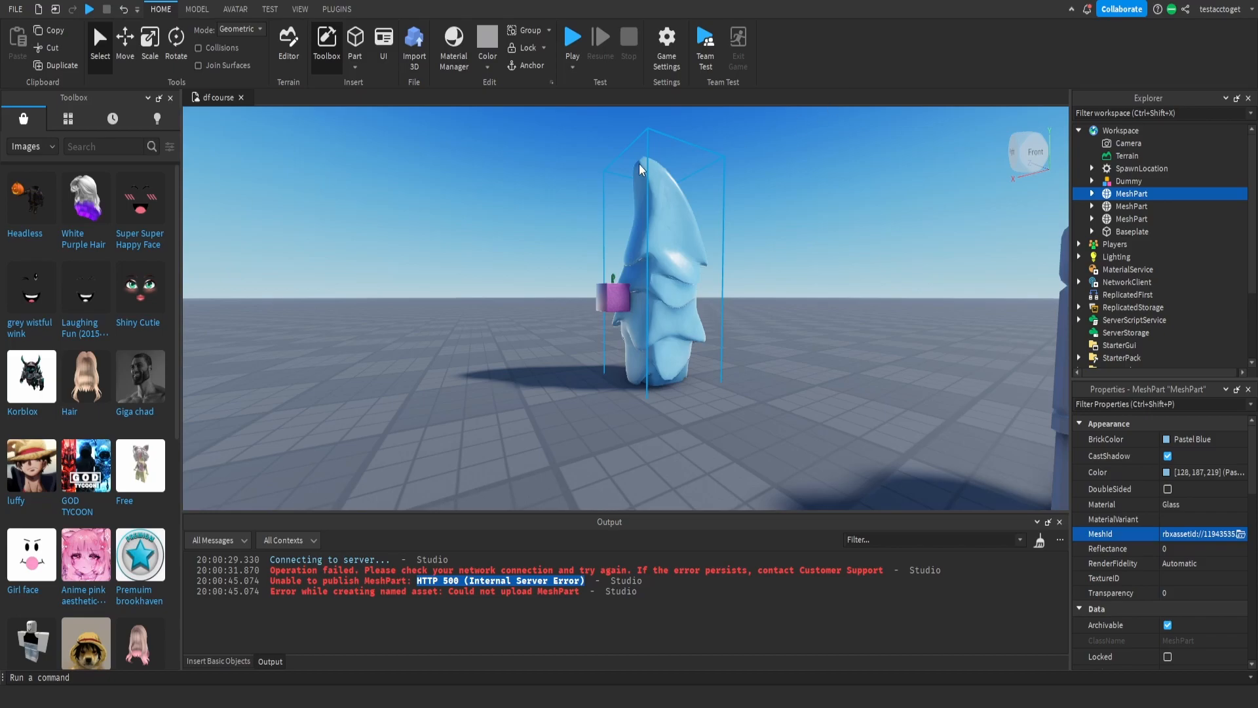
# Scale the imported curved fruit down to roughly the size of the other fruits
pyautogui.moveTo(438, 188); pyautogui.dragTo(438, 187, button='right')
pyautogui.press('d')
pyautogui.moveTo(556, 173); pyautogui.dragTo(550, 336)
pyautogui.moveTo(548, 473); pyautogui.dragTo(550, 452)
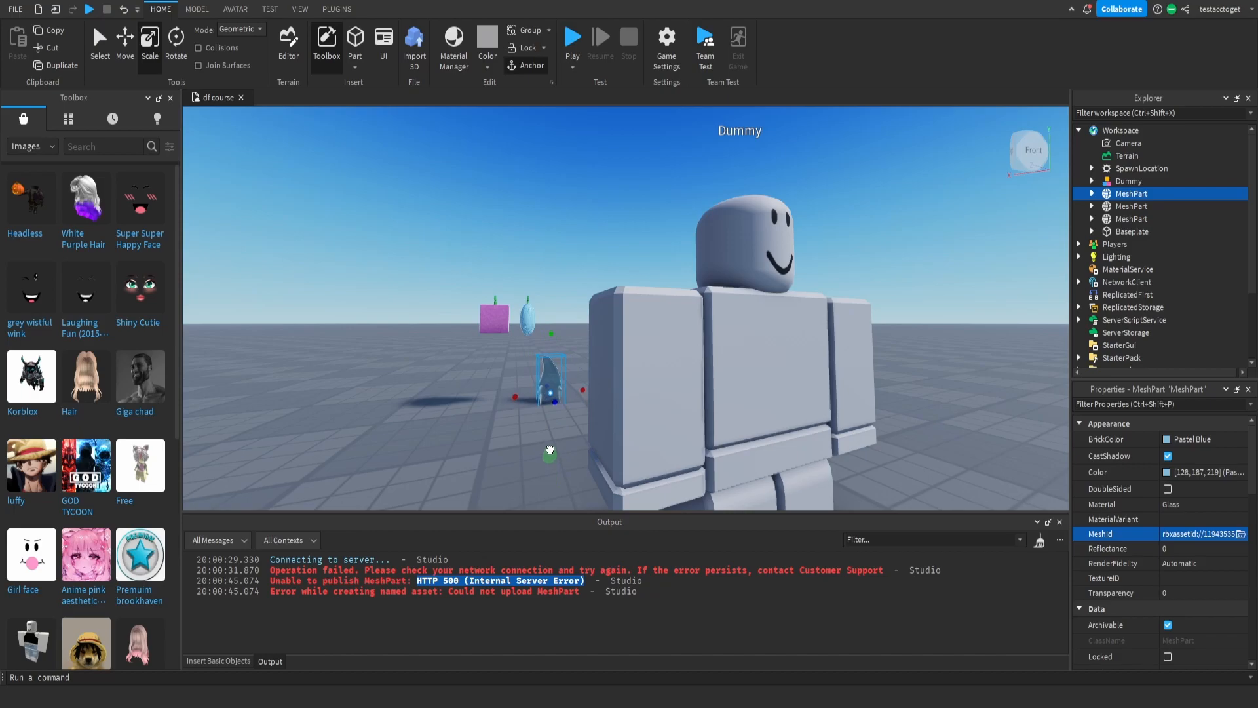
# Raise the curved fruit with the Move tool to line it up beside the blue oval fruit
pyautogui.press('f')
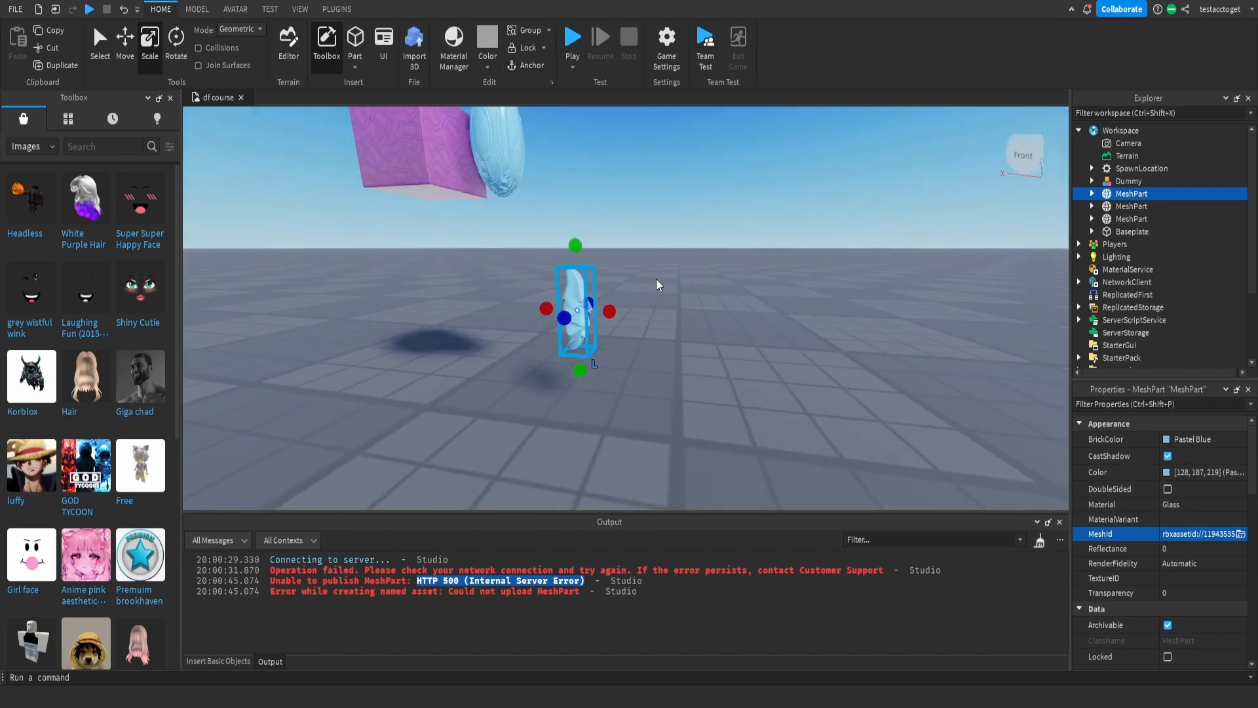
pyautogui.hotkey('ctrl', '2')
pyautogui.scroll(-3, 570, 248)
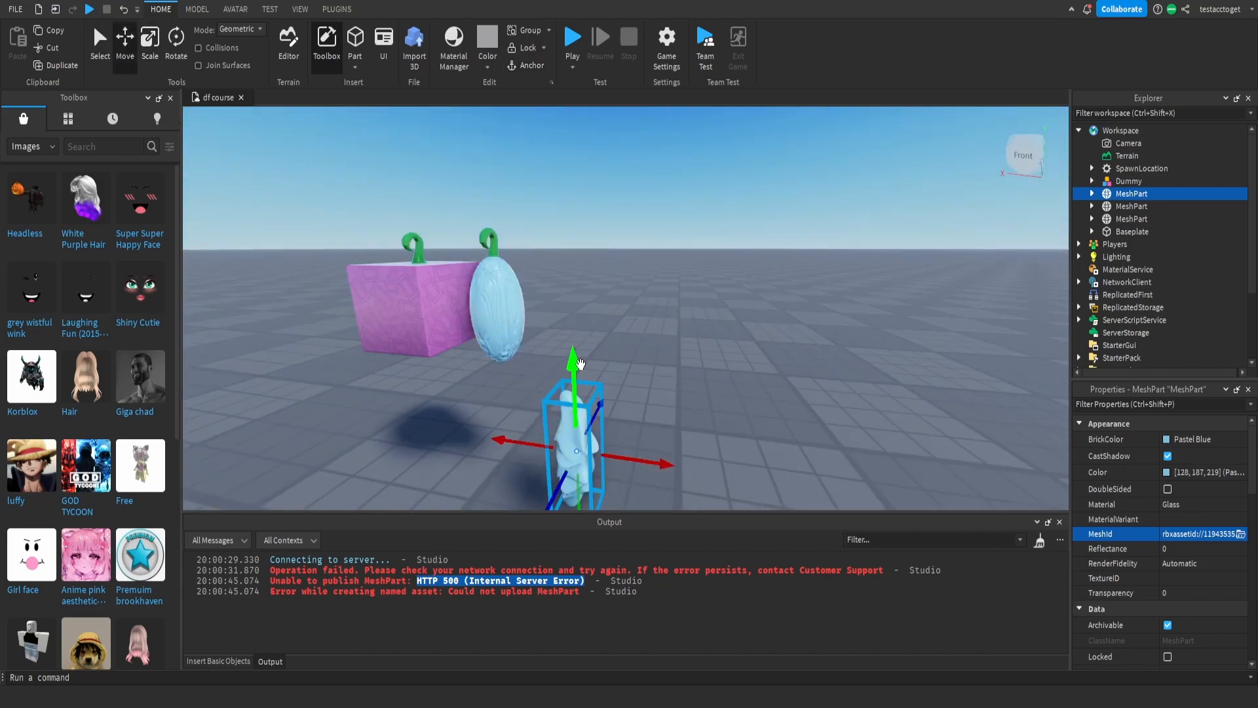
pyautogui.moveTo(580, 364); pyautogui.dragTo(571, 240)
pyautogui.moveTo(573, 242); pyautogui.dragTo(592, 253, button='right')
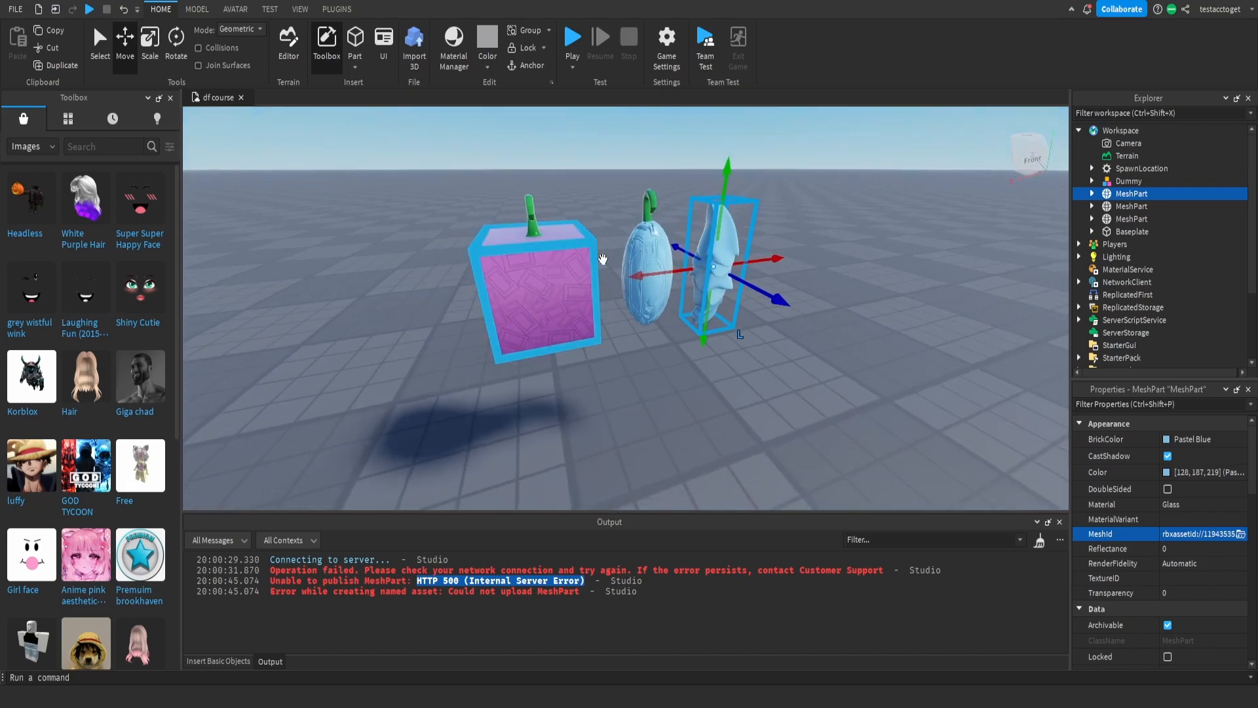
# Rotate the curved fruit roughly a quarter turn around its vertical axis
pyautogui.moveTo(669, 272); pyautogui.dragTo(693, 284, button='right')
pyautogui.press('w')
pyautogui.click(187, 59)
pyautogui.moveTo(683, 335); pyautogui.dragTo(637, 326, button='right')
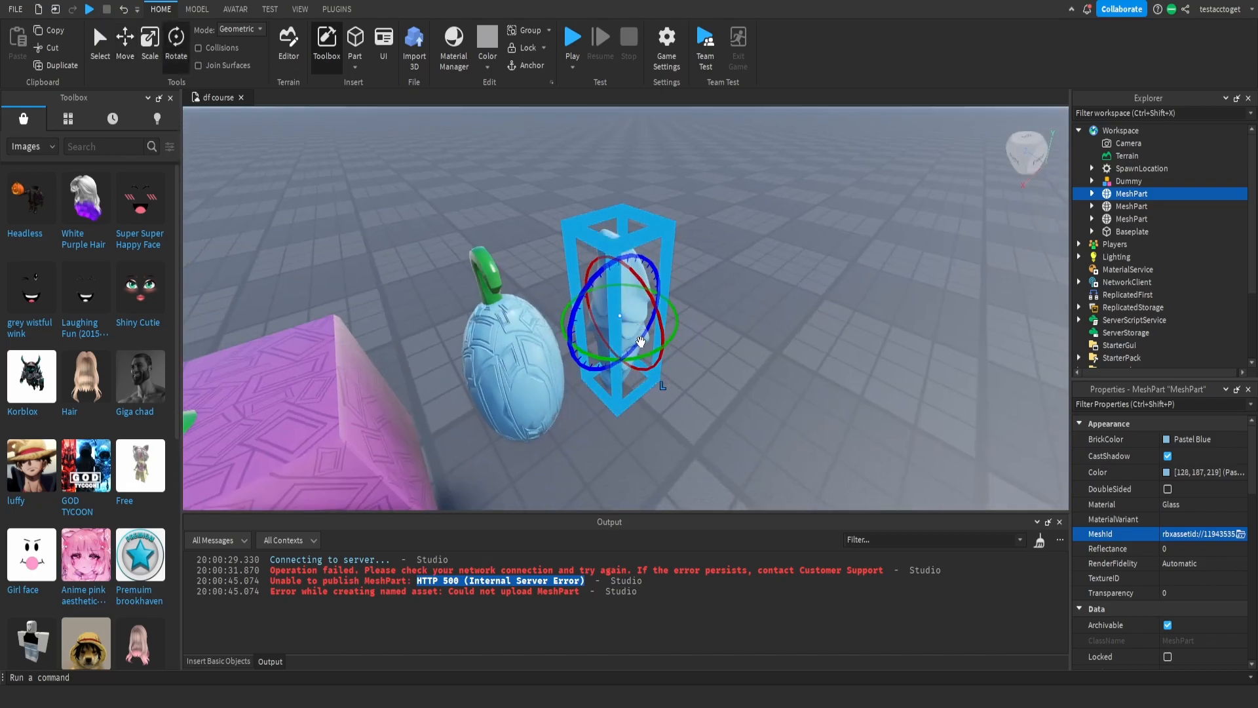
pyautogui.moveTo(634, 357); pyautogui.dragTo(734, 303)
pyautogui.moveTo(727, 298); pyautogui.dragTo(797, 300, button='right')
pyautogui.click(796, 300)
pyautogui.press('w')
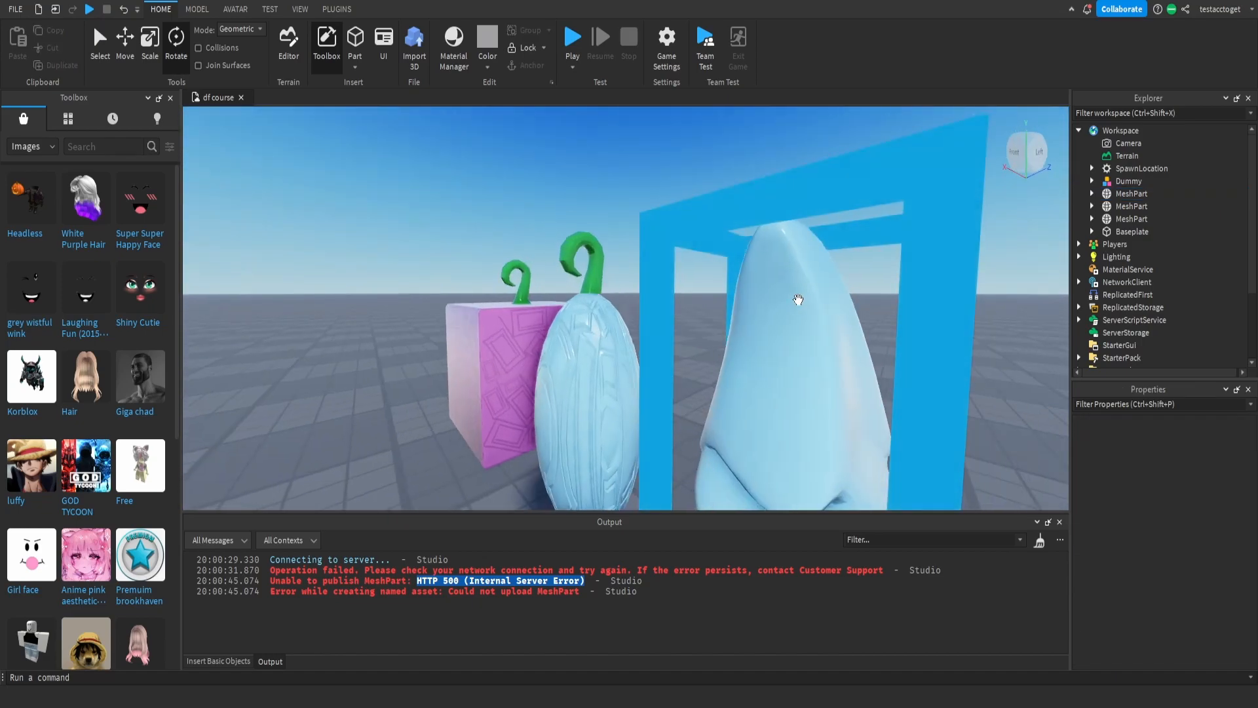
pyautogui.press('s')
# Set the curved fruit's BrickColor to Bright red and check it beside the other fruits
pyautogui.click(663, 344)
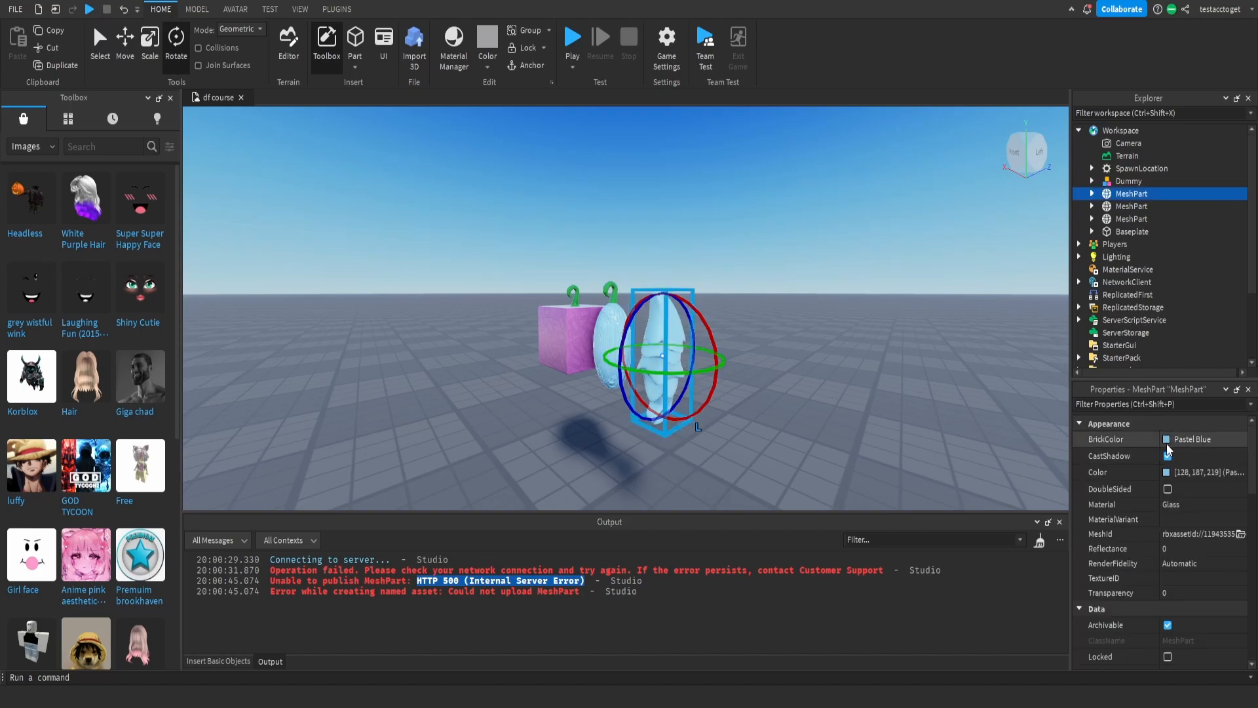
pyautogui.click(1223, 573)
pyautogui.click(858, 336)
pyautogui.press('a')
pyautogui.moveTo(859, 335); pyautogui.dragTo(859, 335, button='right')
pyautogui.press('w')
pyautogui.press('d')
pyautogui.press('w')
pyautogui.press('d')
pyautogui.press('a')
# Select the stem MeshPart inside the red curved fruit and raise it above the fruit's tip
pyautogui.click(798, 306)
pyautogui.click(1092, 206)
pyautogui.click(1092, 194)
pyautogui.click(1127, 208)
pyautogui.click(124, 52)
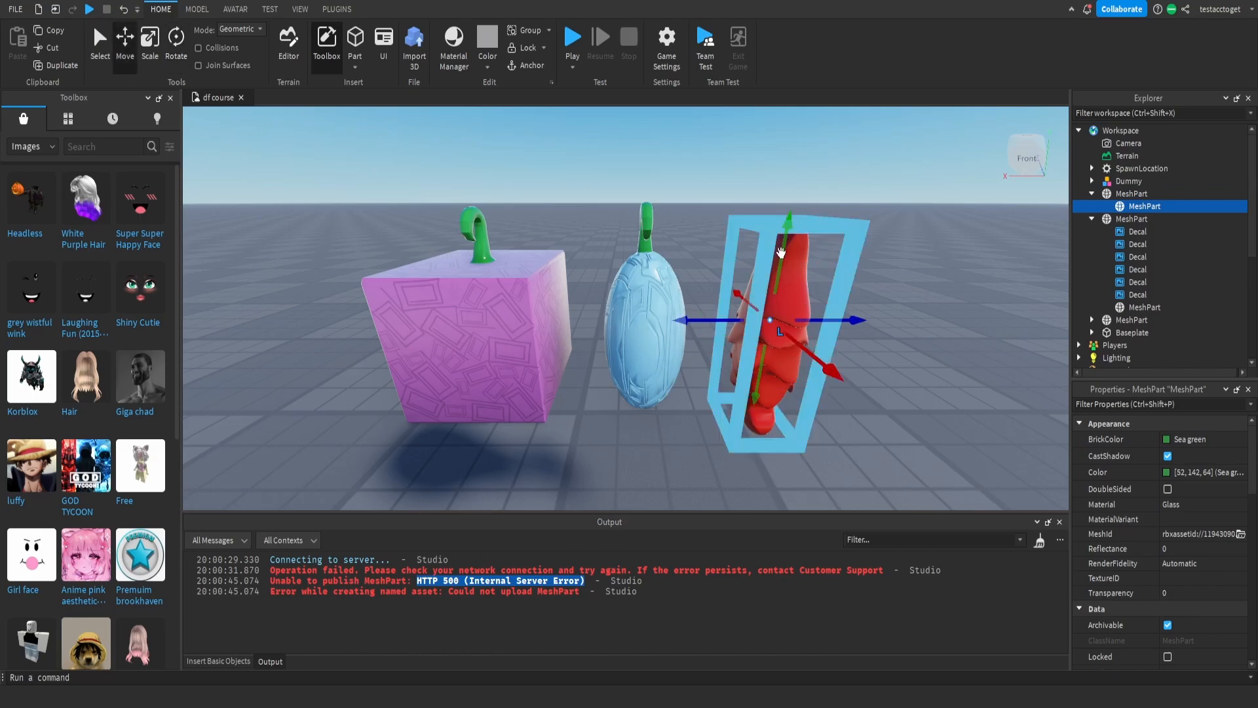
pyautogui.moveTo(779, 254); pyautogui.dragTo(793, 132)
pyautogui.press('d')
pyautogui.moveTo(793, 142); pyautogui.dragTo(789, 137, button='right')
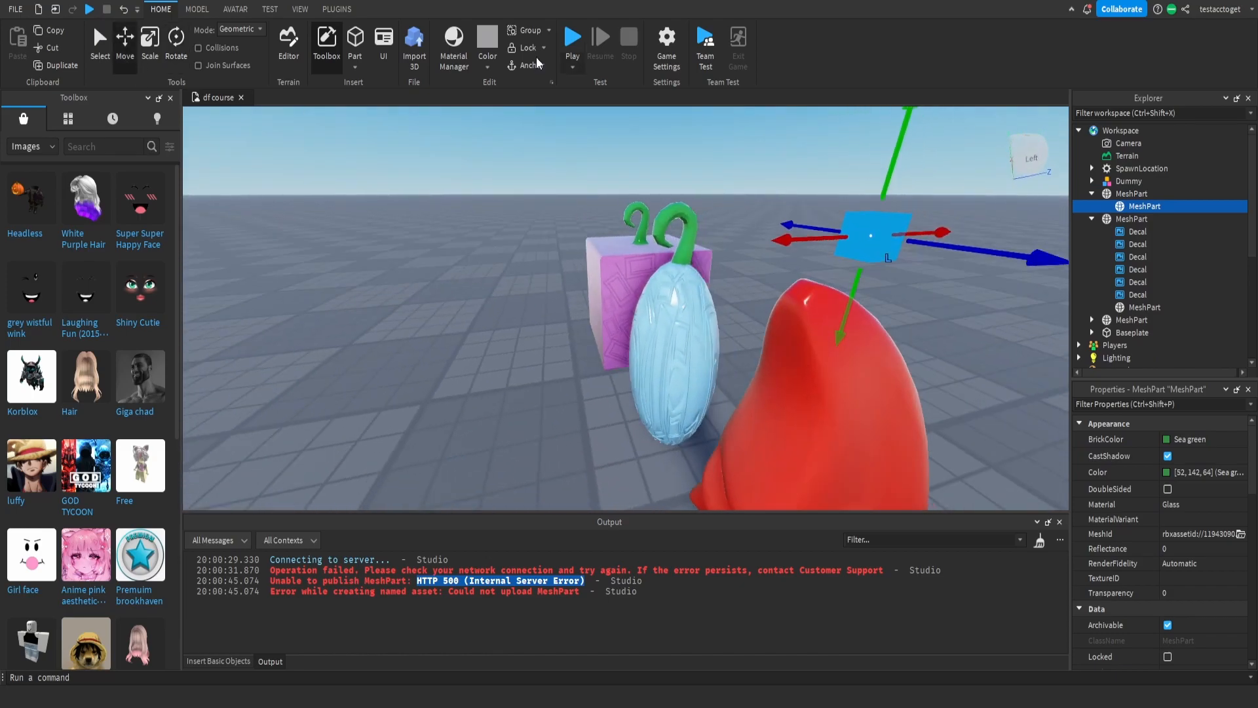
# Enlarge the curved fruit's stem in height and width with the Scale tool
pyautogui.click(156, 40)
pyautogui.moveTo(875, 188); pyautogui.dragTo(884, 105)
pyautogui.moveTo(842, 206); pyautogui.dragTo(842, 206, button='right')
pyautogui.moveTo(797, 238); pyautogui.dragTo(780, 333)
pyautogui.moveTo(762, 219); pyautogui.dragTo(626, 215)
# Set the stem's BrickColor to Daisy orange and rotate the stem to follow the fruit's curved tip
pyautogui.click(1170, 440)
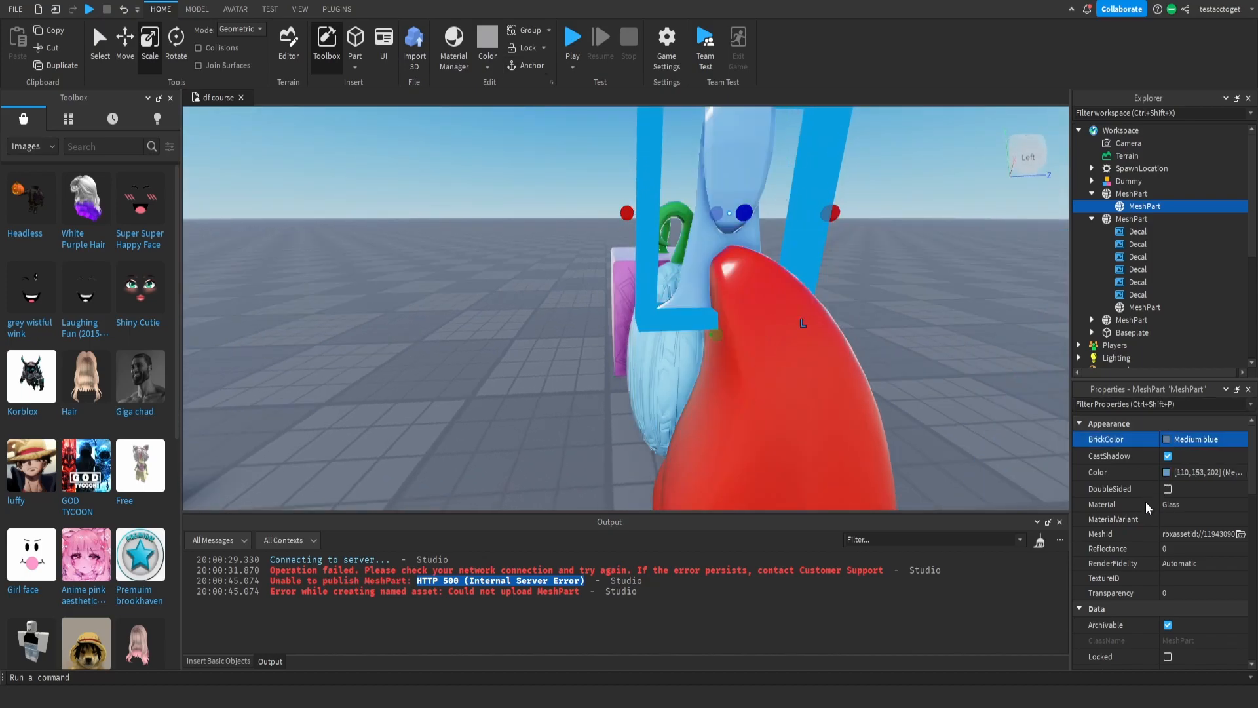
pyautogui.click(1078, 575)
pyautogui.moveTo(774, 353); pyautogui.dragTo(774, 352, button='right')
pyautogui.press('d')
pyautogui.click(170, 50)
pyautogui.moveTo(406, 251); pyautogui.dragTo(407, 251, button='right')
pyautogui.moveTo(397, 294); pyautogui.dragTo(428, 251)
pyautogui.moveTo(430, 253); pyautogui.dragTo(430, 253, button='right')
# Rescale the yellow stem, widening it along the hook and thinning its sides to form a rounded curl
pyautogui.click(153, 60)
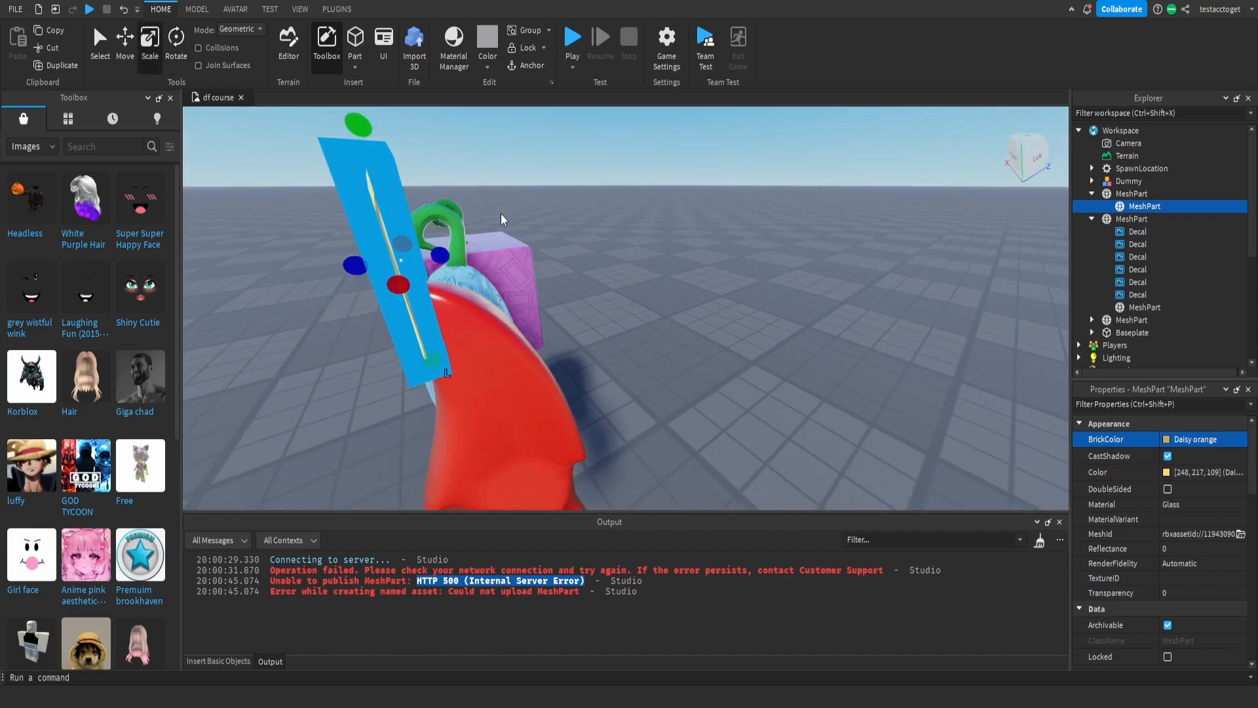
pyautogui.moveTo(440, 254); pyautogui.dragTo(532, 242)
pyautogui.moveTo(543, 248); pyautogui.dragTo(542, 248, button='right')
pyautogui.press('a')
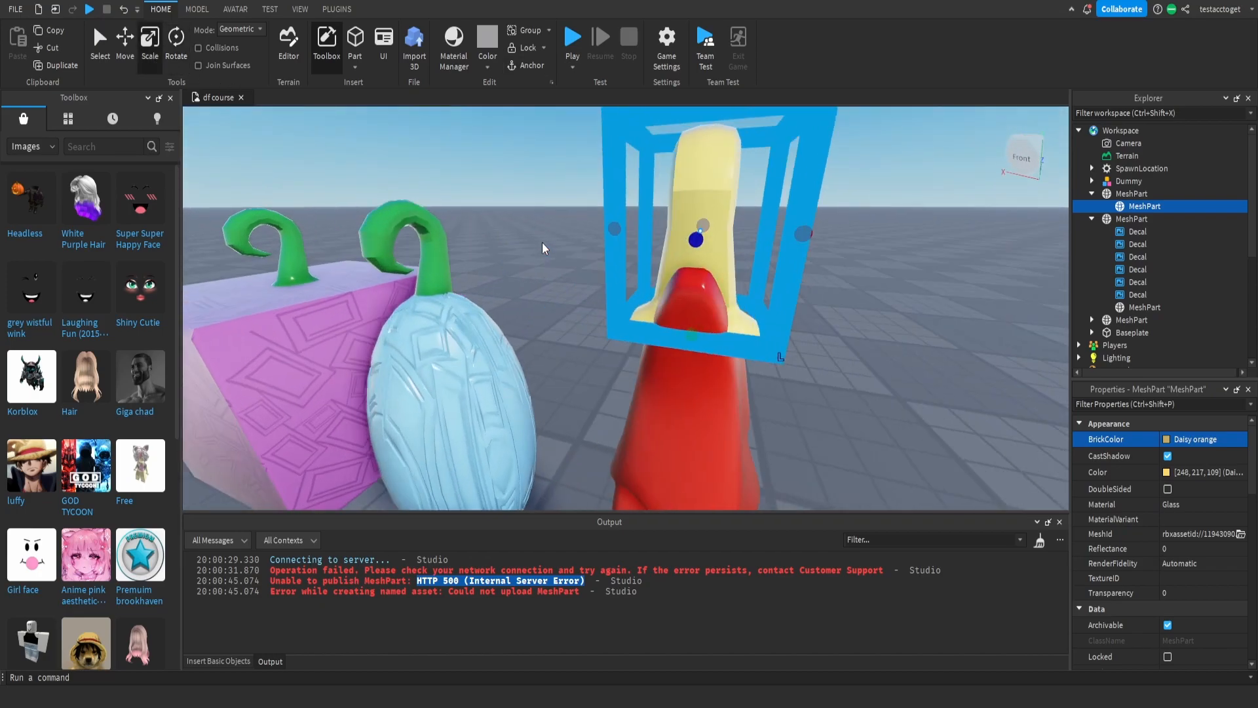
pyautogui.press('d')
pyautogui.moveTo(695, 324); pyautogui.dragTo(643, 301, button='right')
pyautogui.press('a')
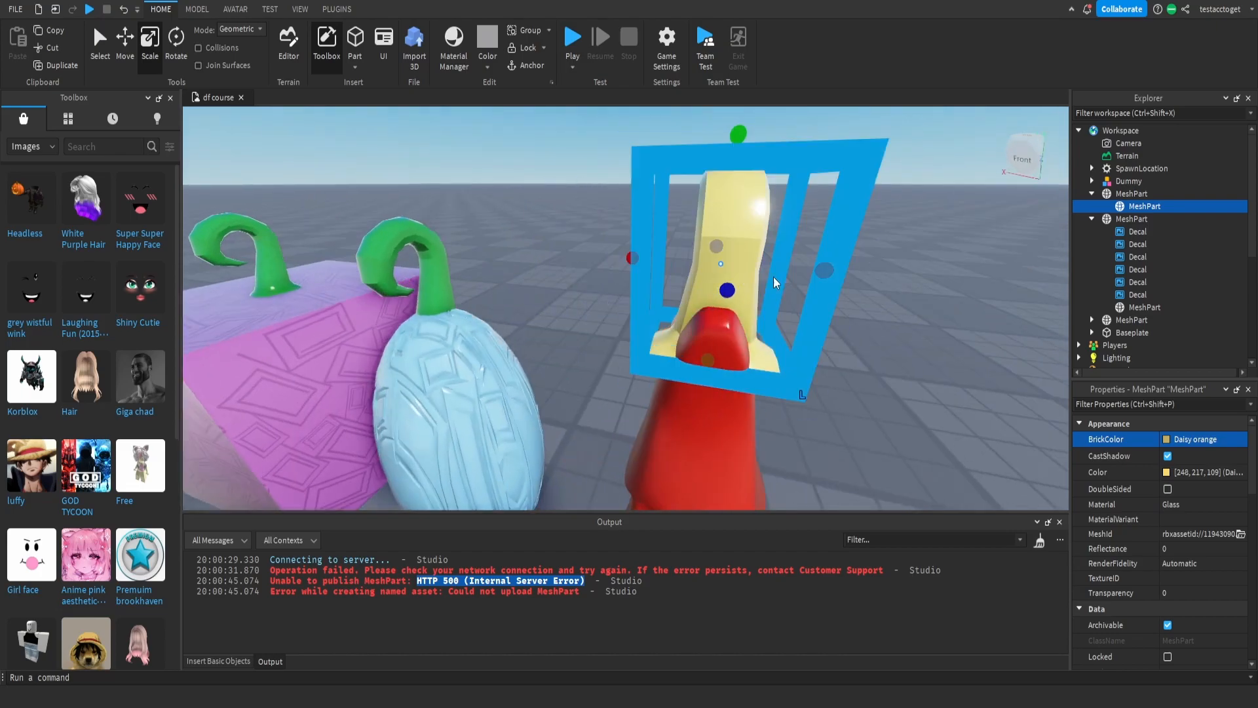
pyautogui.moveTo(816, 271); pyautogui.dragTo(727, 272)
pyautogui.press('d')
pyautogui.moveTo(714, 274); pyautogui.dragTo(714, 274, button='right')
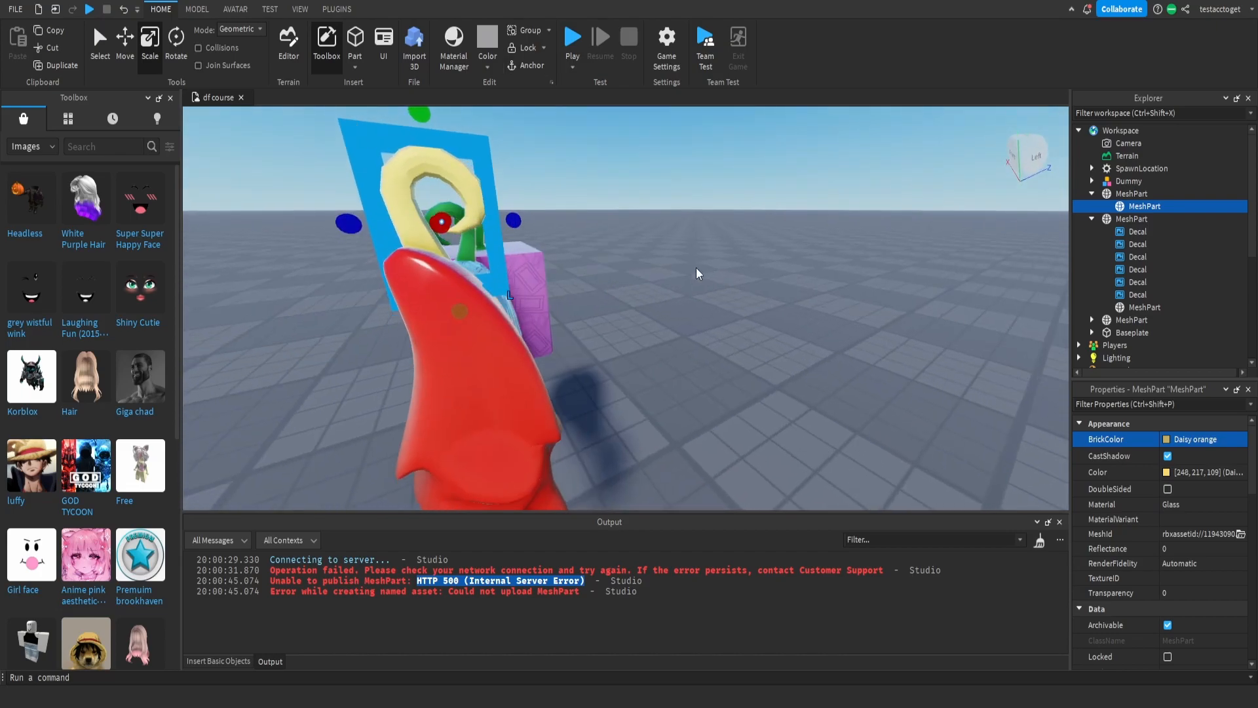
# Move the yellow stem along both horizontal axes to seat it on the red fruit's tip
pyautogui.click(134, 53)
pyautogui.press('a')
pyautogui.moveTo(469, 222); pyautogui.dragTo(469, 222, button='right')
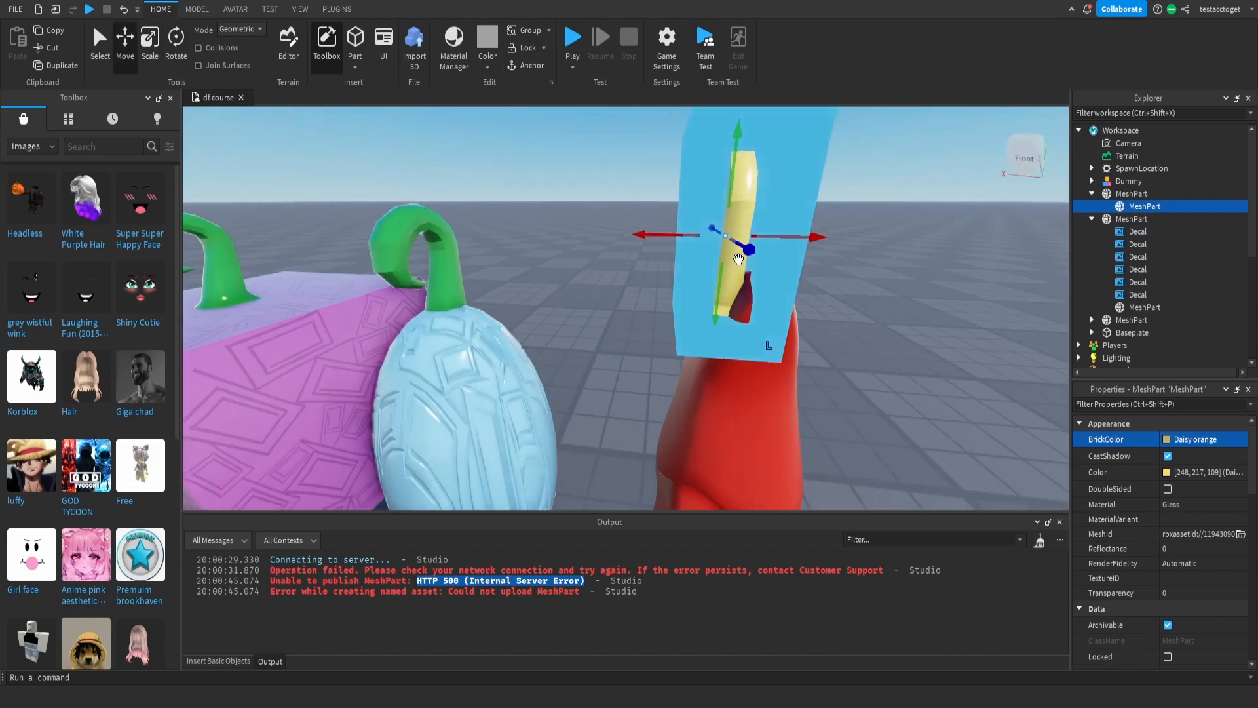
pyautogui.moveTo(787, 238); pyautogui.dragTo(816, 252)
pyautogui.press('d')
pyautogui.moveTo(813, 253); pyautogui.dragTo(813, 252, button='right')
pyautogui.moveTo(532, 206); pyautogui.dragTo(517, 206)
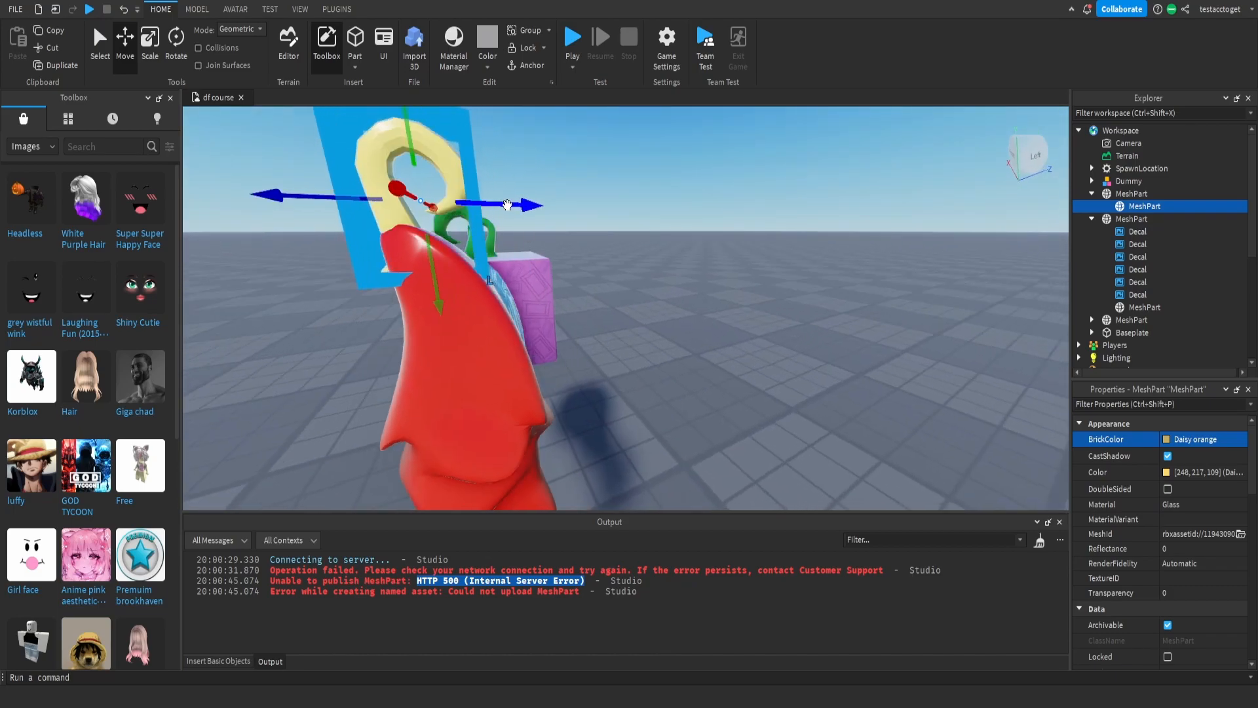
pyautogui.moveTo(533, 209); pyautogui.dragTo(533, 209, button='right')
pyautogui.press('a')
pyautogui.moveTo(559, 200); pyautogui.dragTo(573, 201)
# Check the stem's fit from the side and nudge it slightly into its final place on the tip
pyautogui.click(740, 246)
pyautogui.moveTo(753, 248); pyautogui.dragTo(753, 249, button='right')
pyautogui.press('e')
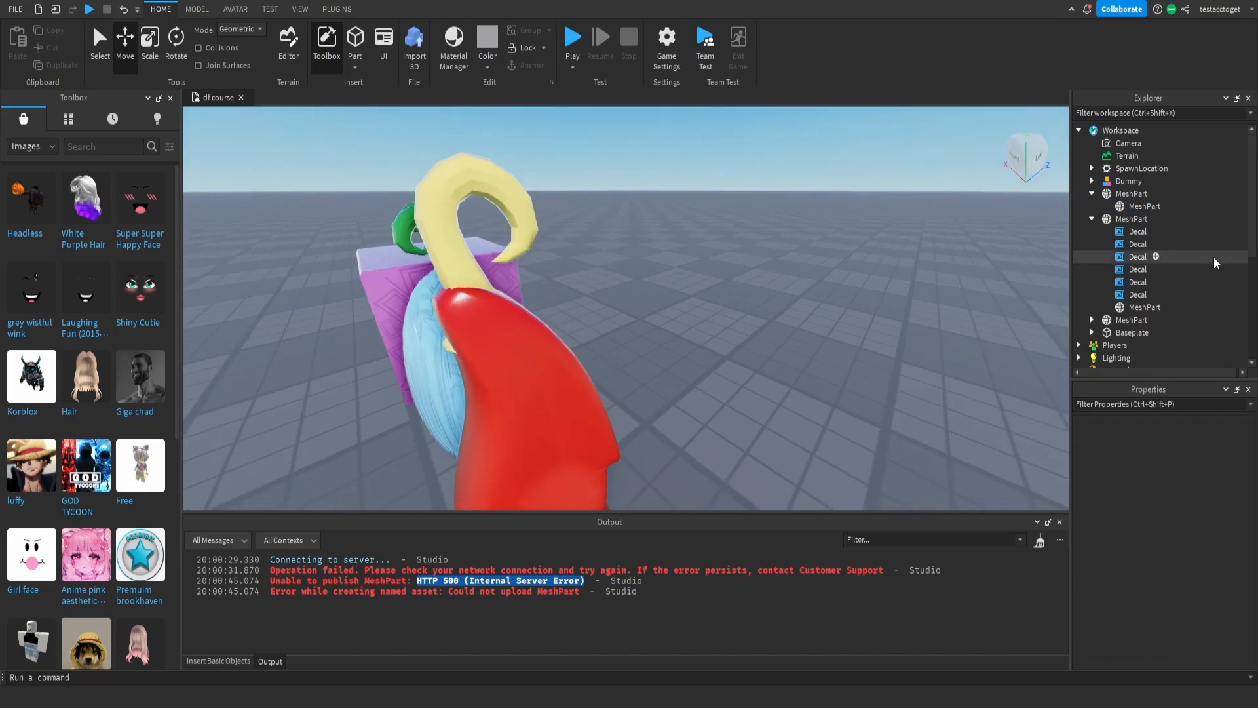
pyautogui.click(1127, 208)
pyautogui.moveTo(536, 243); pyautogui.dragTo(545, 243)
pyautogui.click(629, 294)
# Examine the red curved fruit and its yellow stem from the front and back
pyautogui.moveTo(655, 310); pyautogui.dragTo(690, 316, button='right')
pyautogui.press('d')
pyautogui.scroll(-8, 655, 310)
pyautogui.scroll(6, 656, 310)
pyautogui.press('a')
pyautogui.scroll(-8, 655, 308)
pyautogui.scroll(6, 671, 309)
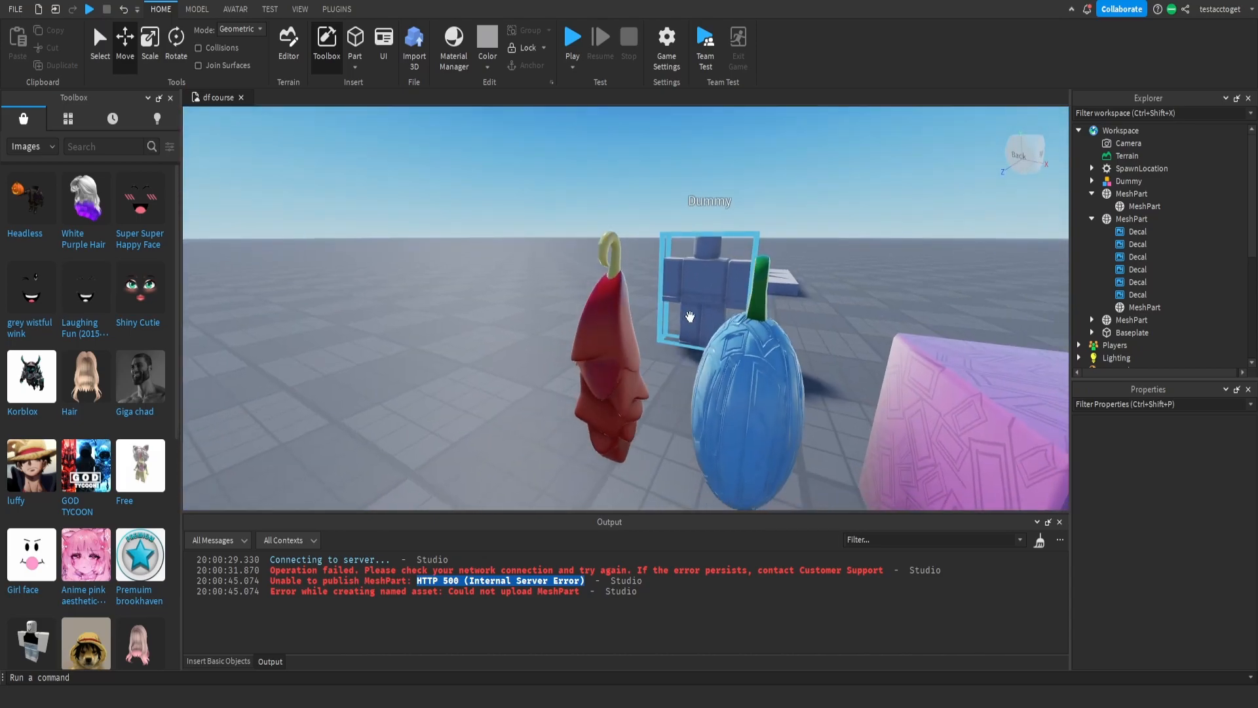
pyautogui.press('a')
pyautogui.click(682, 318)
pyautogui.click(1135, 244)
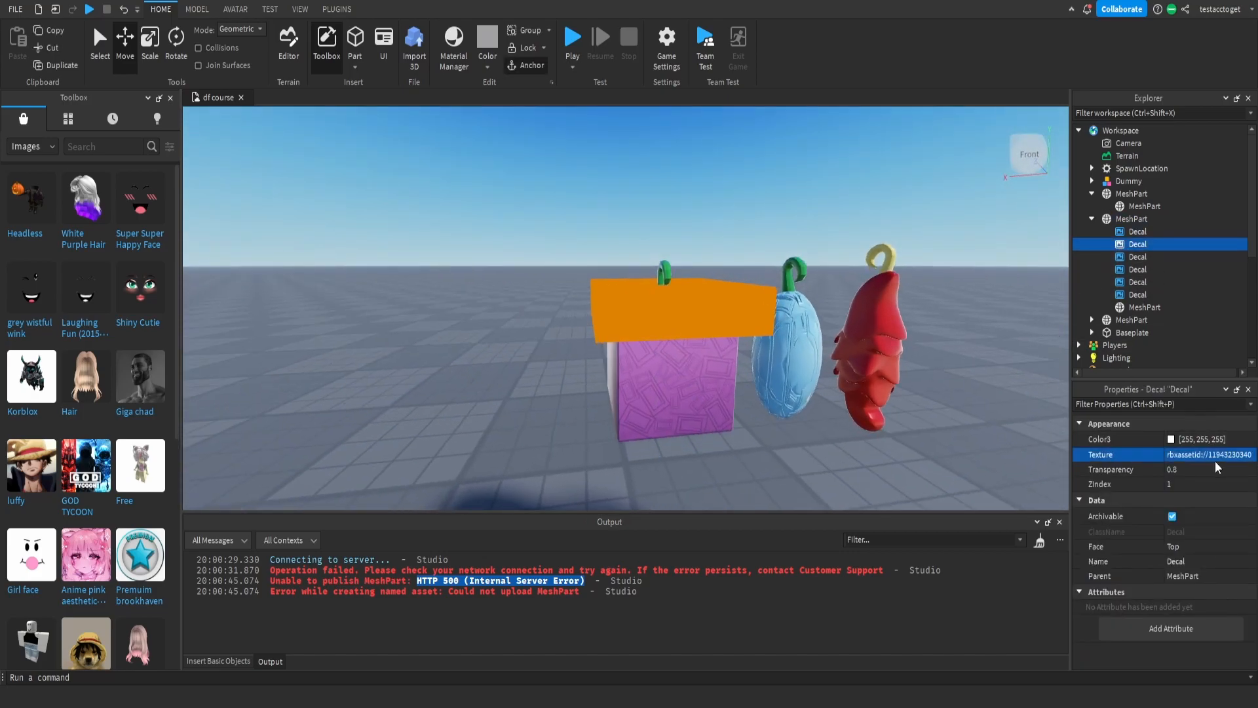
pyautogui.click(1135, 218)
pyautogui.click(1132, 193)
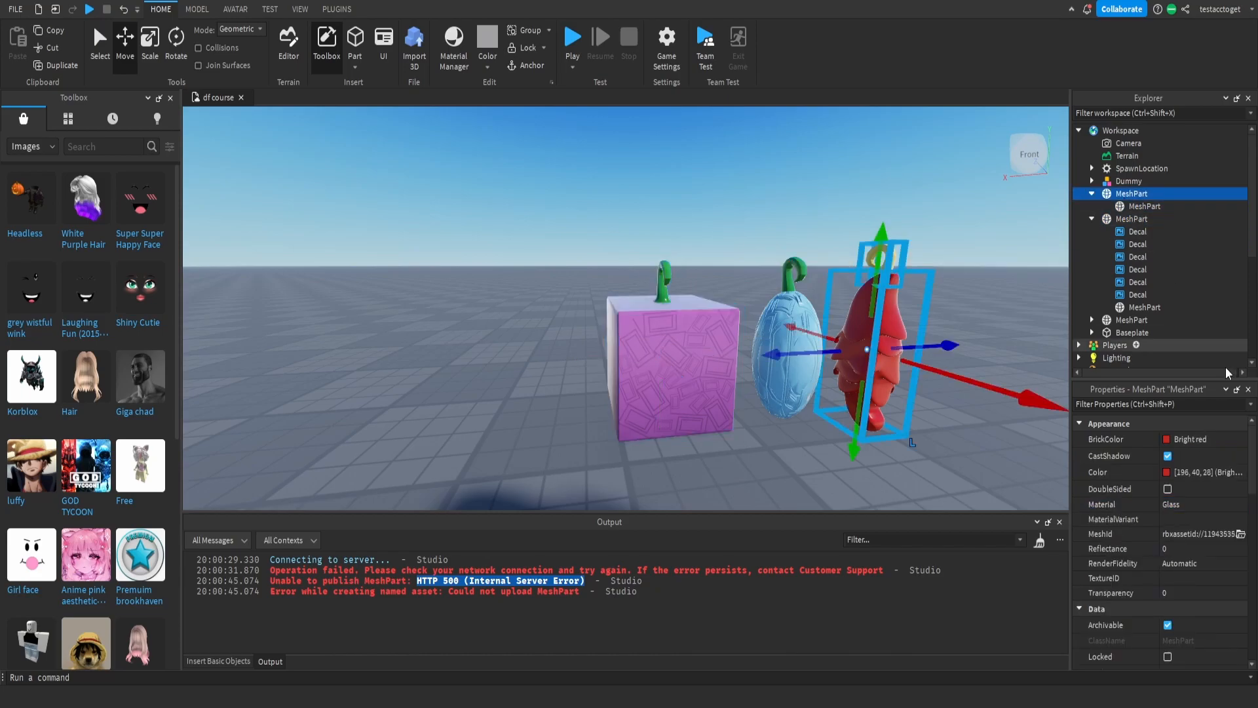
pyautogui.hotkey('ctrl', 'v')
pyautogui.press('Return')
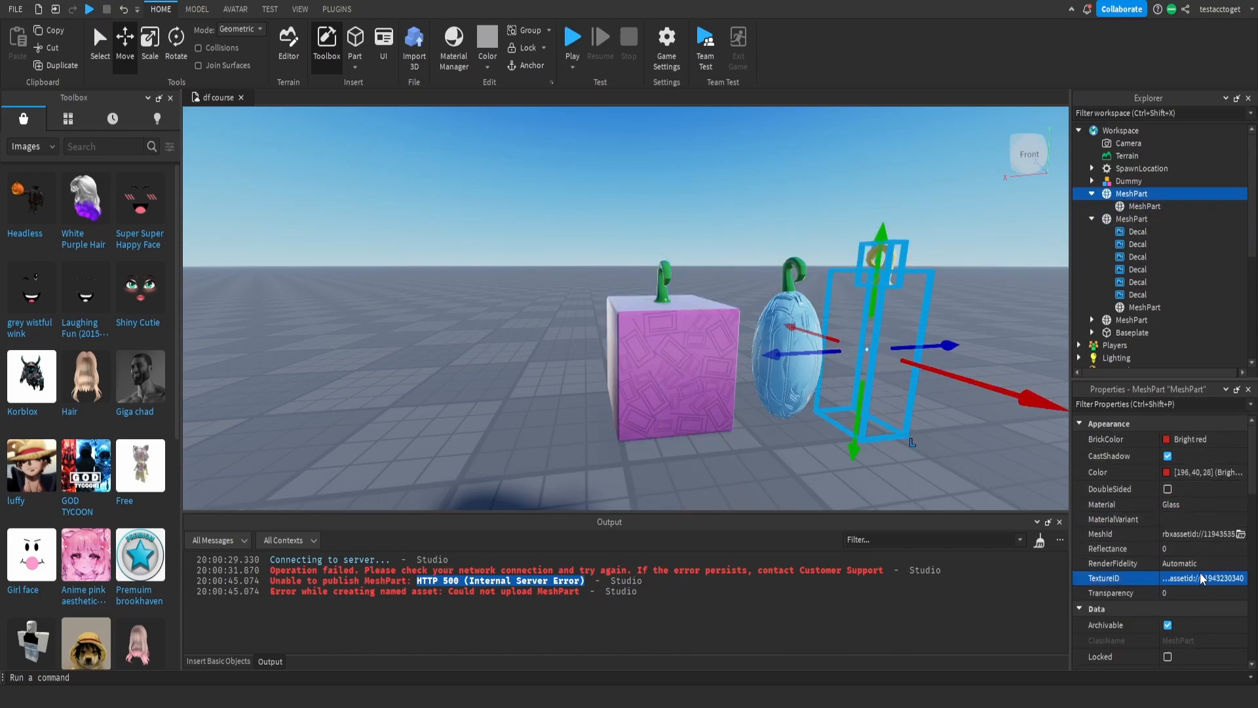
pyautogui.moveTo(881, 315); pyautogui.dragTo(882, 315, button='right')
pyautogui.press('w')
pyautogui.press('d')
pyautogui.hotkey('ctrl', 'z')
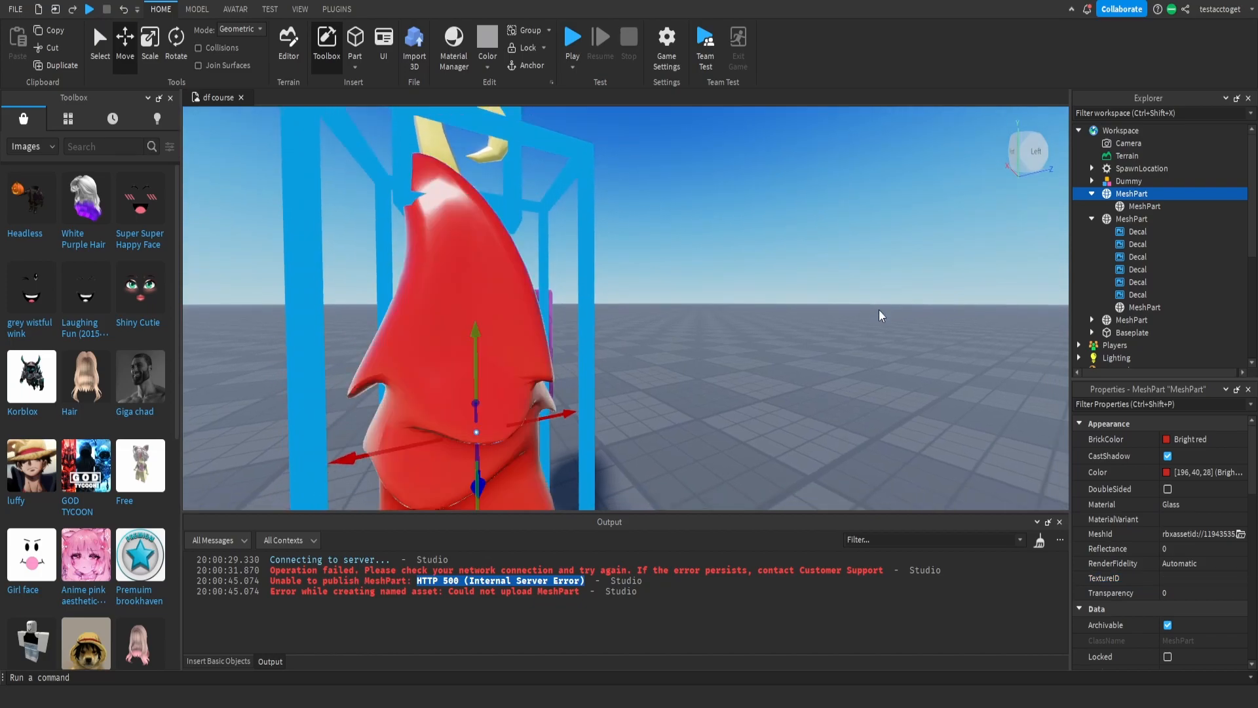
# Copy the purple cube fruit's six decals and paste them into the red curved fruit
pyautogui.click(1137, 231)
pyautogui.keyDown('shift'); pyautogui.click(1114, 294); pyautogui.keyUp('shift')
pyautogui.hotkey('ctrl', 'c')
pyautogui.click(1127, 193)
pyautogui.hotkey('ctrl', 'shift', 'v')
# Examine how the pasted decals look on the red curved fruit from all sides
pyautogui.moveTo(888, 250); pyautogui.dragTo(891, 250, button='right')
pyautogui.press('s')
pyautogui.click(891, 251)
pyautogui.press('w')
pyautogui.press('d')
pyautogui.press('w')
pyautogui.press('s')
pyautogui.press('w')
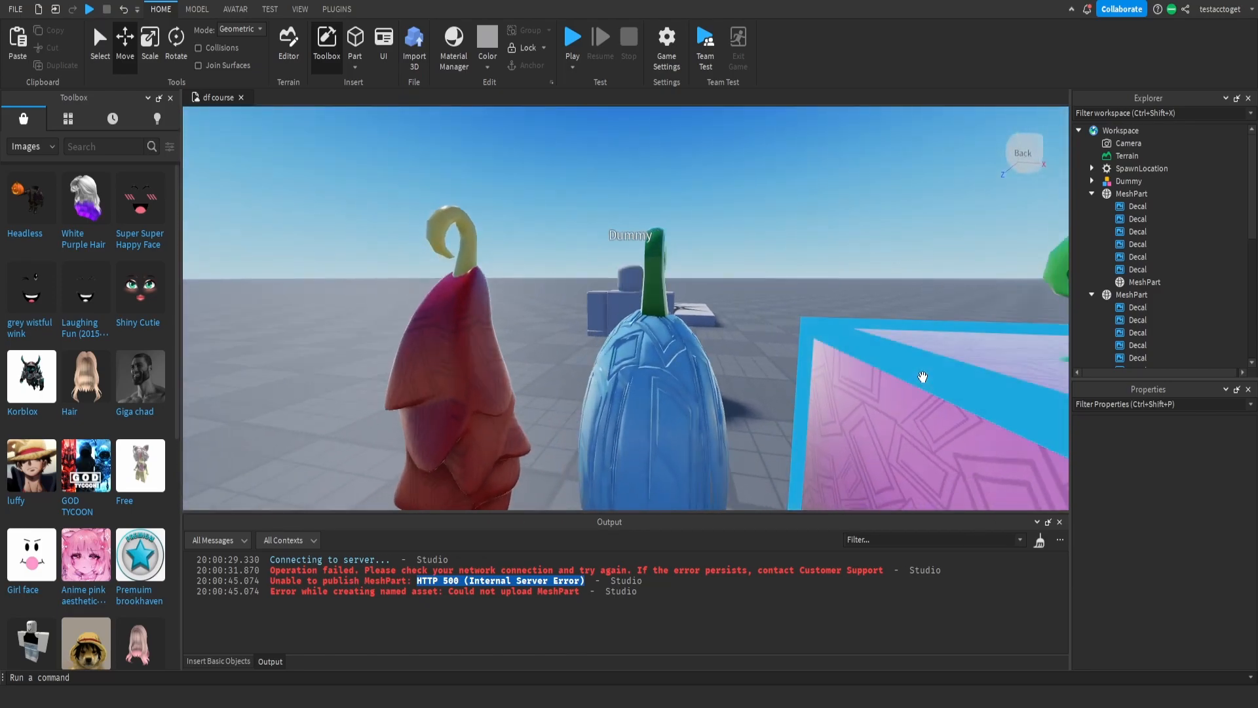
pyautogui.moveTo(441, 313); pyautogui.dragTo(442, 313, button='right')
pyautogui.press('a')
pyautogui.moveTo(356, 266); pyautogui.dragTo(356, 266, button='right')
pyautogui.press('a')
pyautogui.press('s')
pyautogui.press('a')
pyautogui.press('w')
pyautogui.press('d')
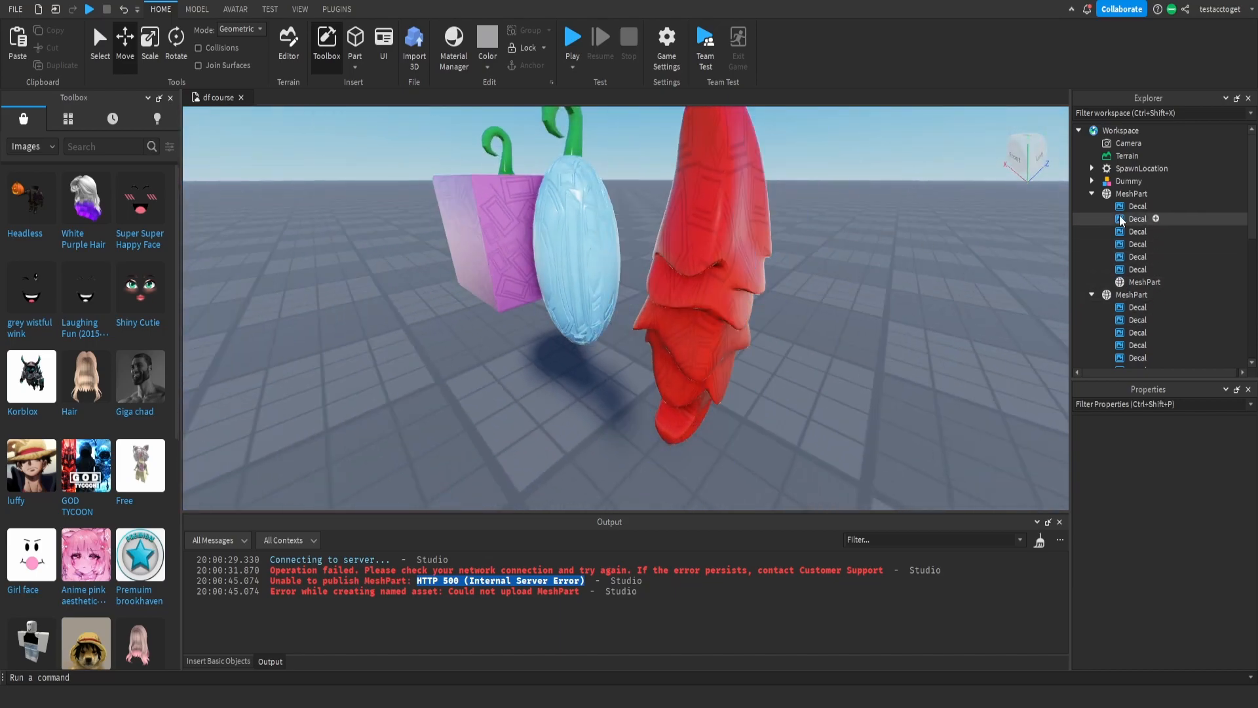
# Delete the six pasted decals from the red curved fruit
pyautogui.click(1127, 207)
pyautogui.keyDown('shift'); pyautogui.click(1134, 268); pyautogui.keyUp('shift')
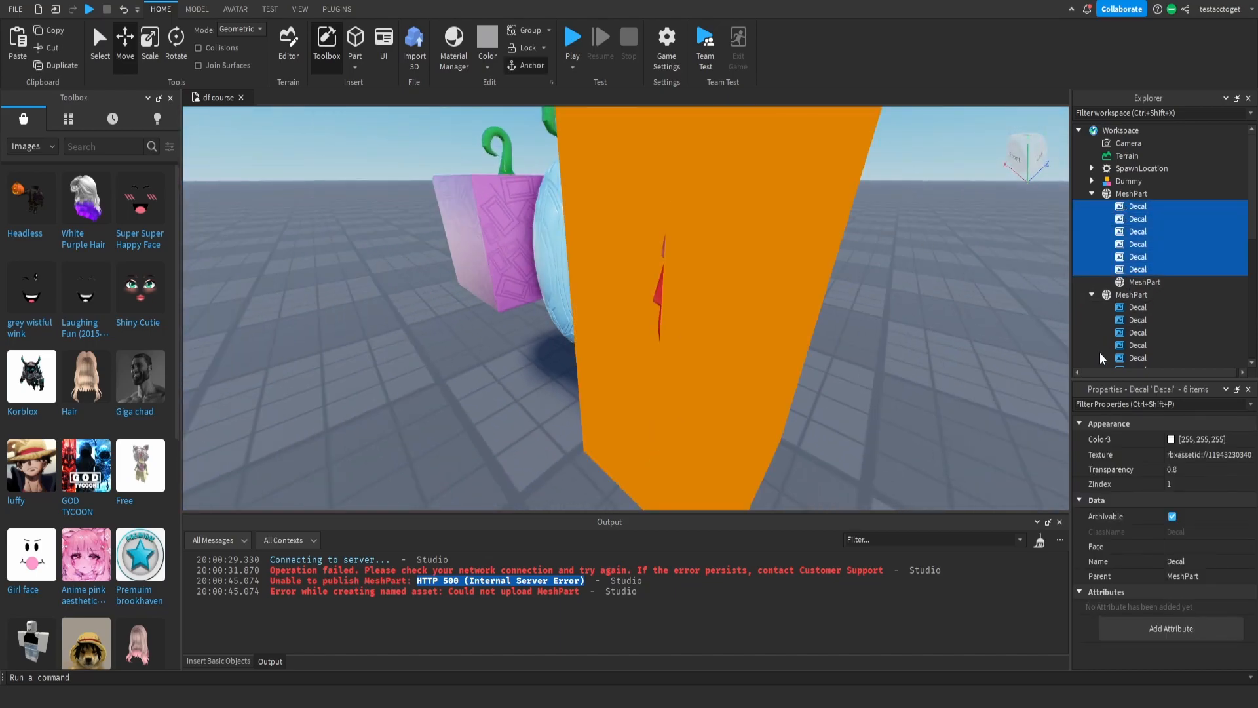
pyautogui.press('Delete')
# Examine the three fruits and their stems from several sides, including the stem on the purple cube
pyautogui.press('s')
pyautogui.moveTo(700, 259); pyautogui.dragTo(665, 293, button='right')
pyautogui.press('e')
pyautogui.press('s')
pyautogui.press('w')
pyautogui.press('s')
pyautogui.press('a')
pyautogui.press('w')
pyautogui.press('d')
pyautogui.press('w')
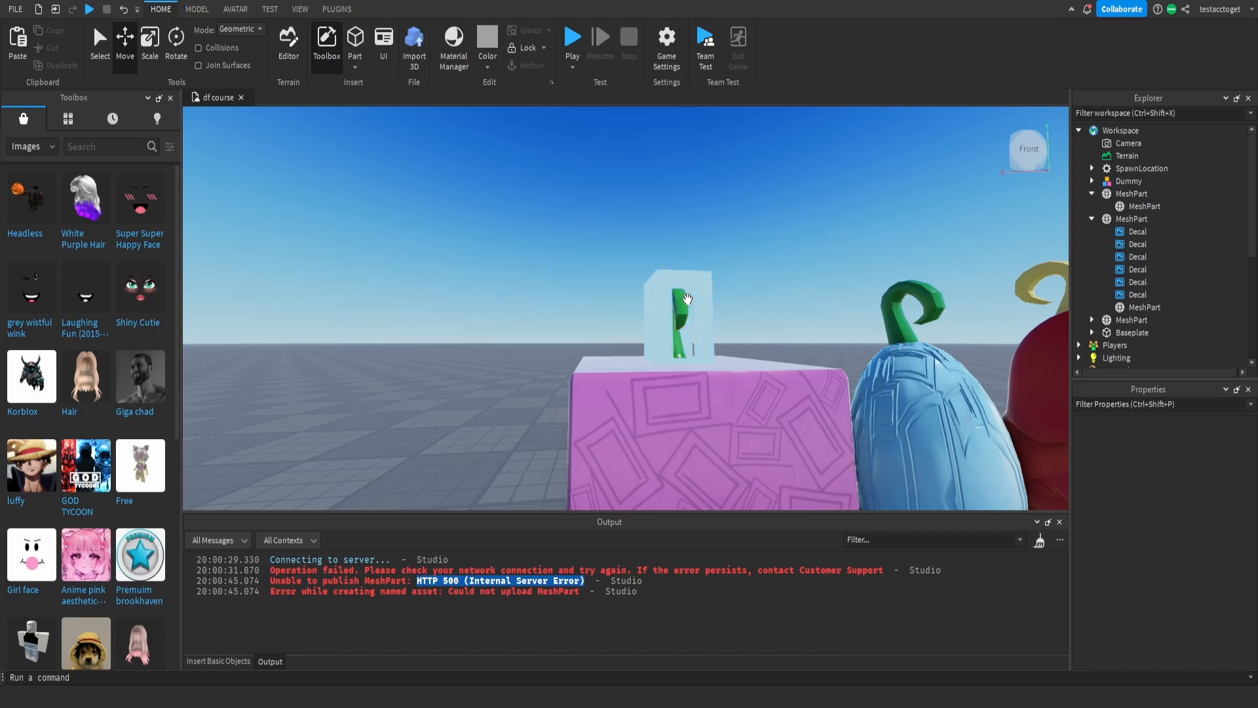
pyautogui.press('a')
pyautogui.moveTo(649, 264); pyautogui.dragTo(648, 264, button='right')
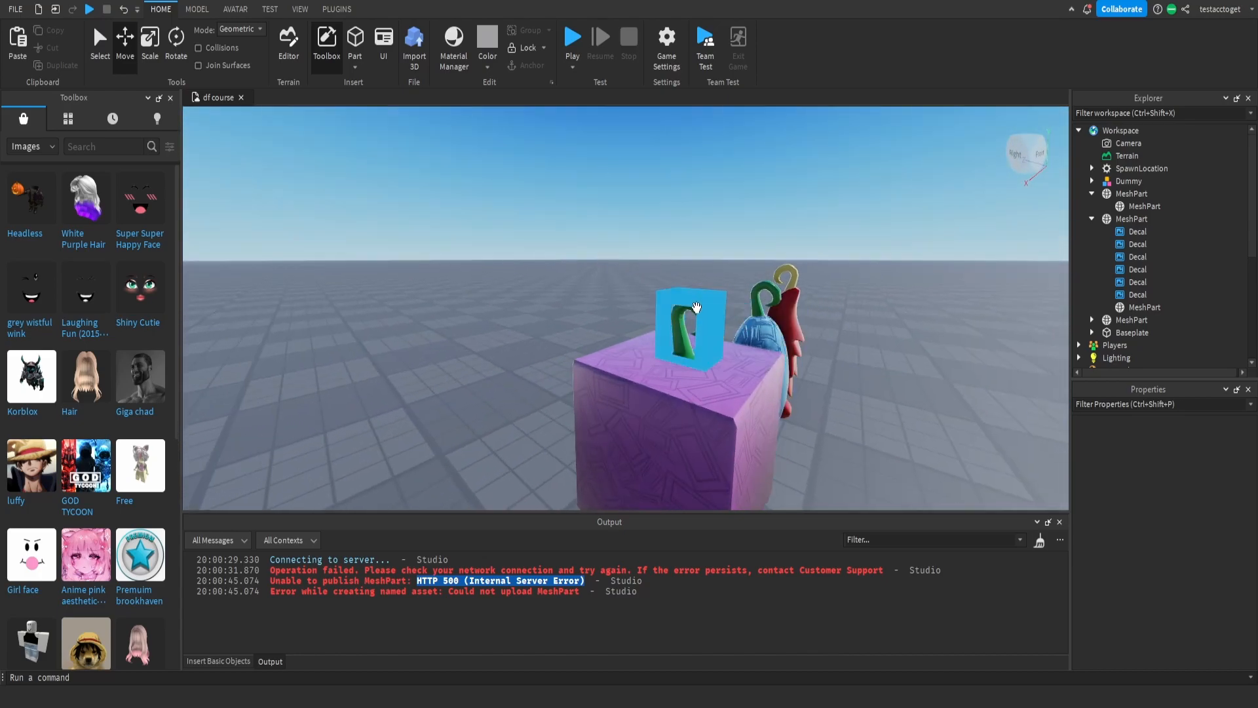
pyautogui.press('d')
pyautogui.moveTo(698, 308); pyautogui.dragTo(698, 308, button='right')
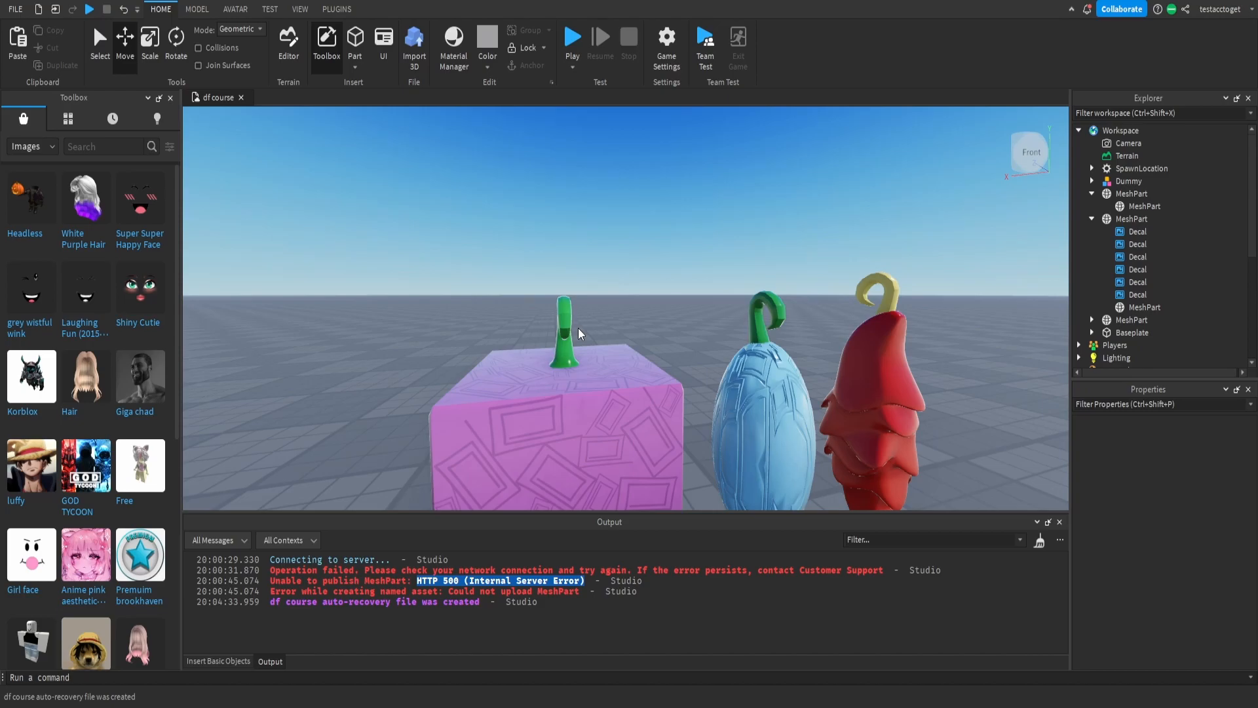
# Examine the pattern and edges on the purple cube fruit's faces up close
pyautogui.scroll(-5, 578, 329)
pyautogui.moveTo(577, 329); pyautogui.dragTo(577, 330, button='right')
pyautogui.scroll(5, 577, 329)
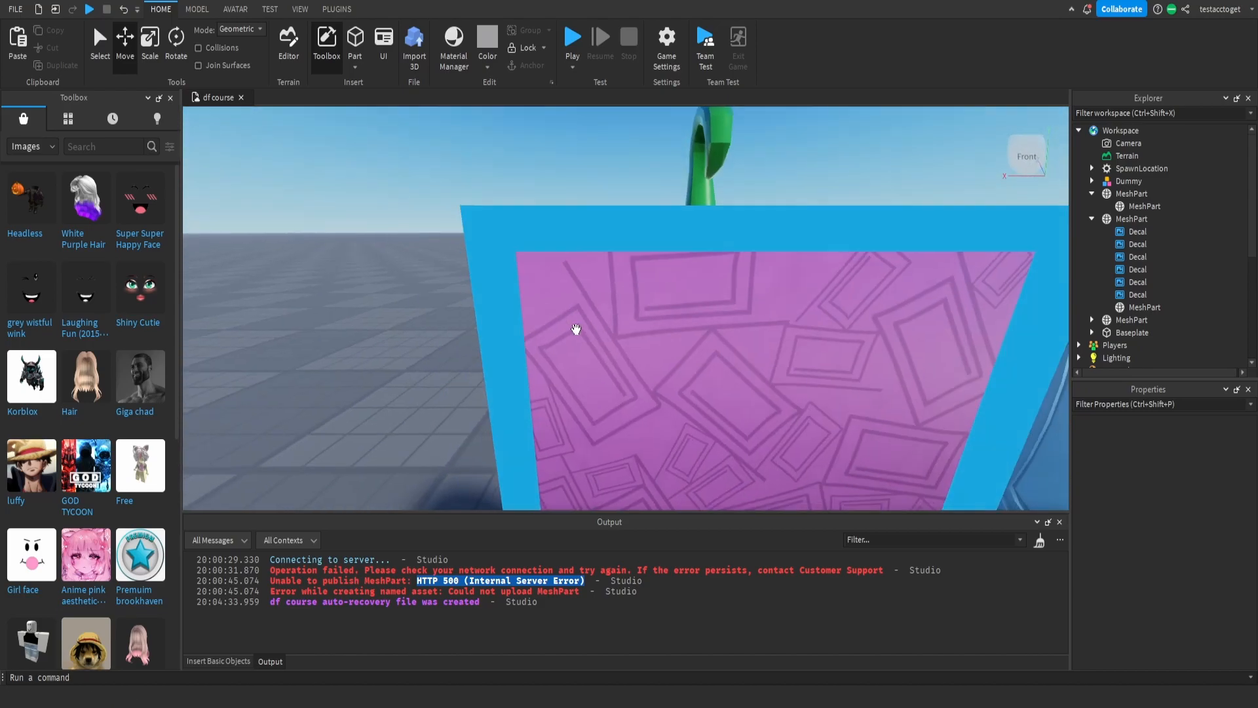
pyautogui.scroll(-3, 577, 329)
pyautogui.moveTo(655, 242); pyautogui.dragTo(659, 277, button='right')
pyautogui.scroll(3, 659, 238)
pyautogui.scroll(-3, 659, 239)
pyautogui.scroll(-3, 650, 272)
pyautogui.scroll(3, 649, 265)
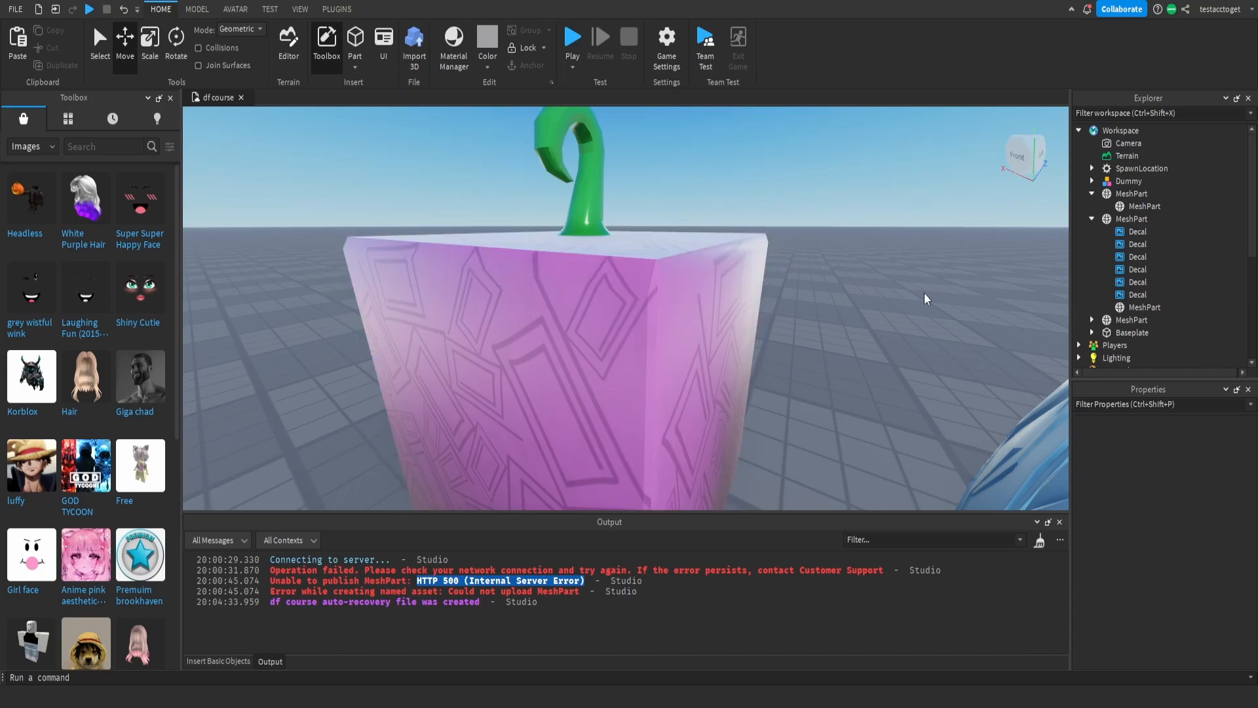
# Select the purple cube fruit's six decals to review which faces they cover, and clear the selection
pyautogui.click(1146, 230)
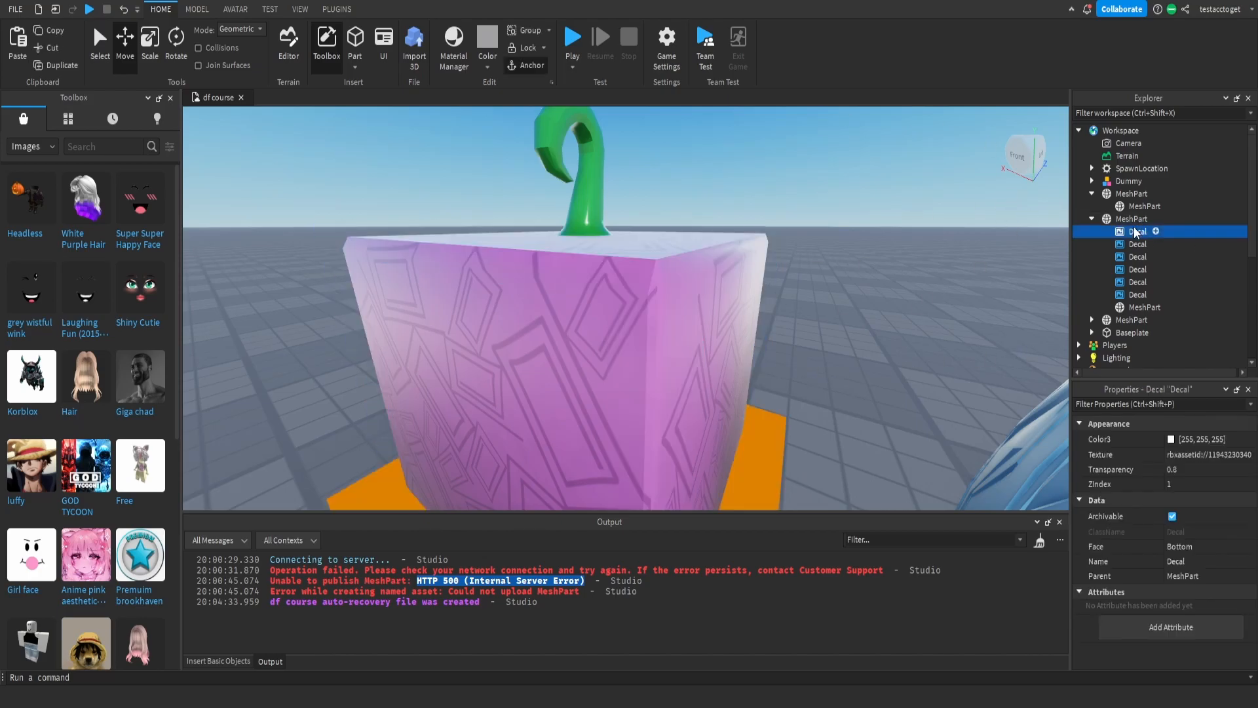
pyautogui.keyDown('shift'); pyautogui.click(1139, 293); pyautogui.keyUp('shift')
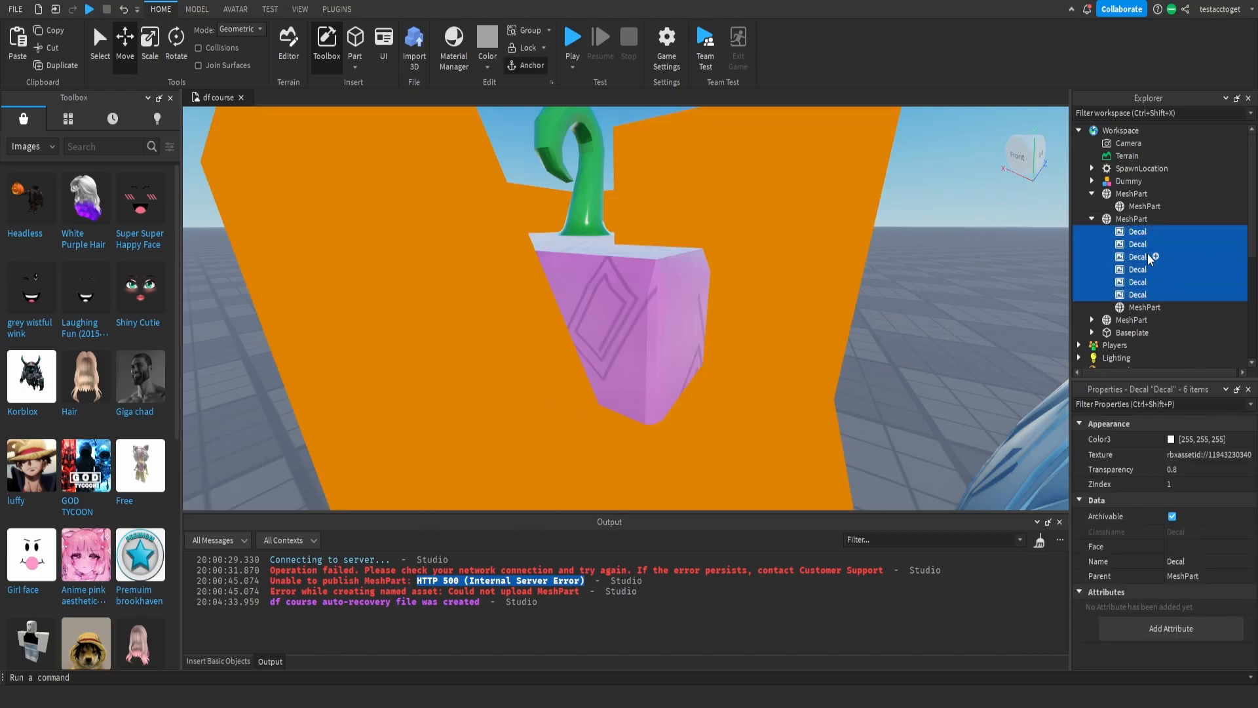
pyautogui.click(865, 282)
pyautogui.moveTo(864, 280); pyautogui.dragTo(946, 310, button='right')
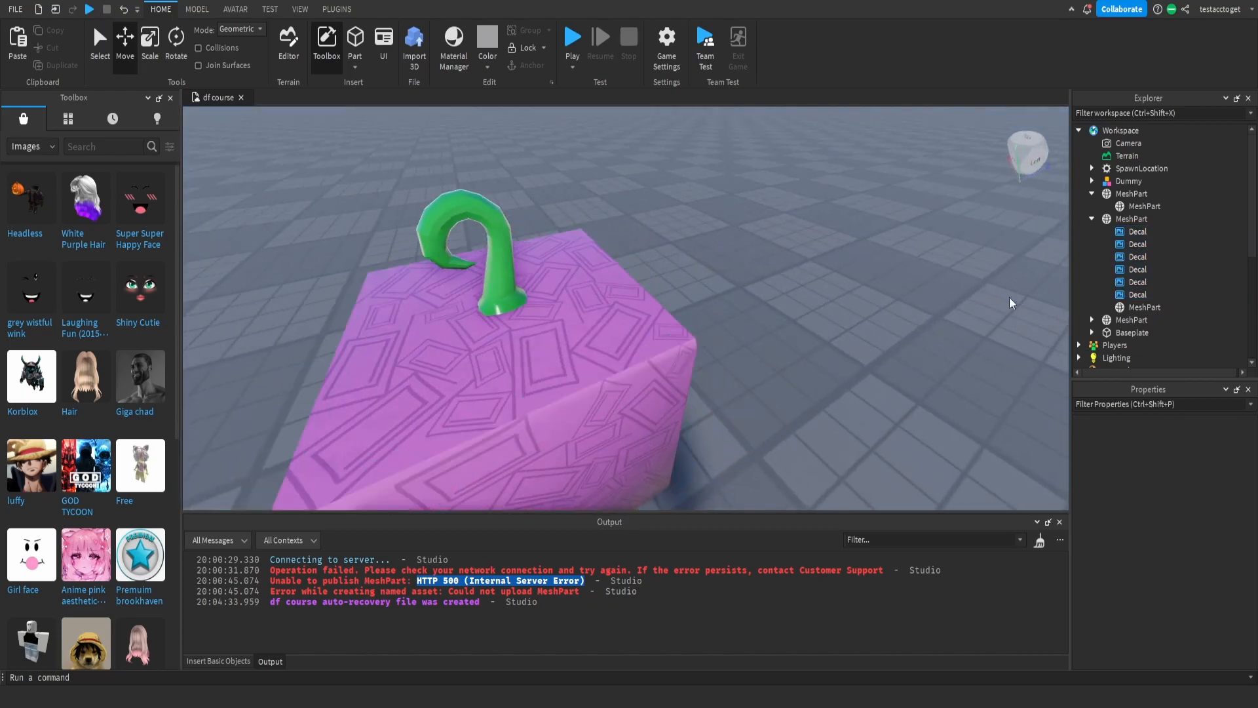
# Review the cube, oval and curved fruits side by side from several angles and distances
pyautogui.moveTo(908, 262); pyautogui.dragTo(829, 264, button='right')
pyautogui.scroll(-5, 827, 258)
pyautogui.scroll(3, 827, 258)
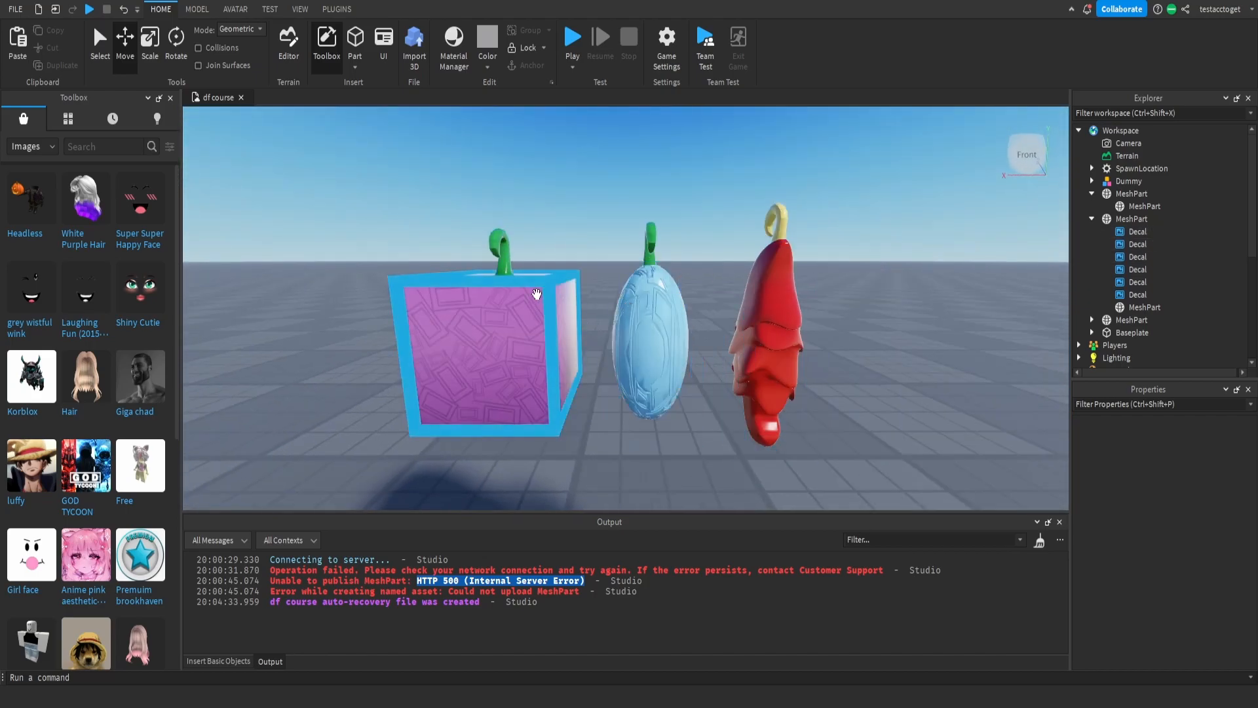
pyautogui.moveTo(538, 293); pyautogui.dragTo(641, 302, button='middle')
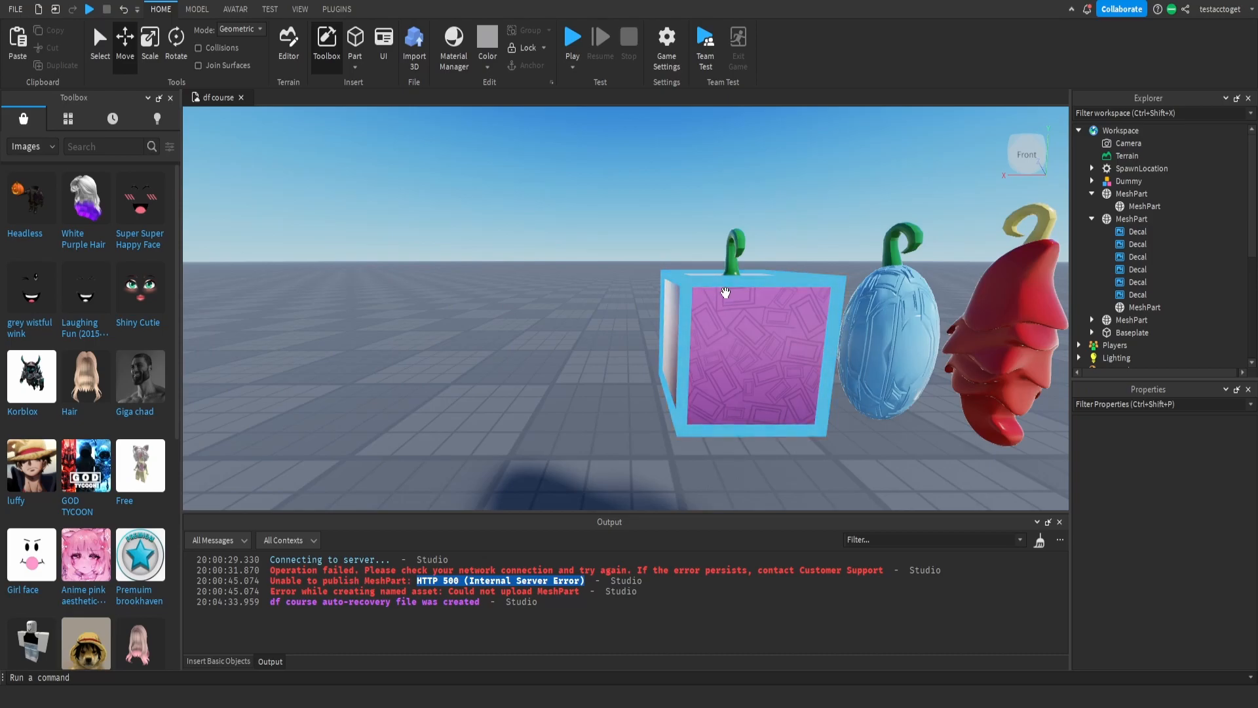
pyautogui.moveTo(746, 304); pyautogui.dragTo(746, 304, button='right')
pyautogui.moveTo(825, 314); pyautogui.dragTo(824, 314, button='right')
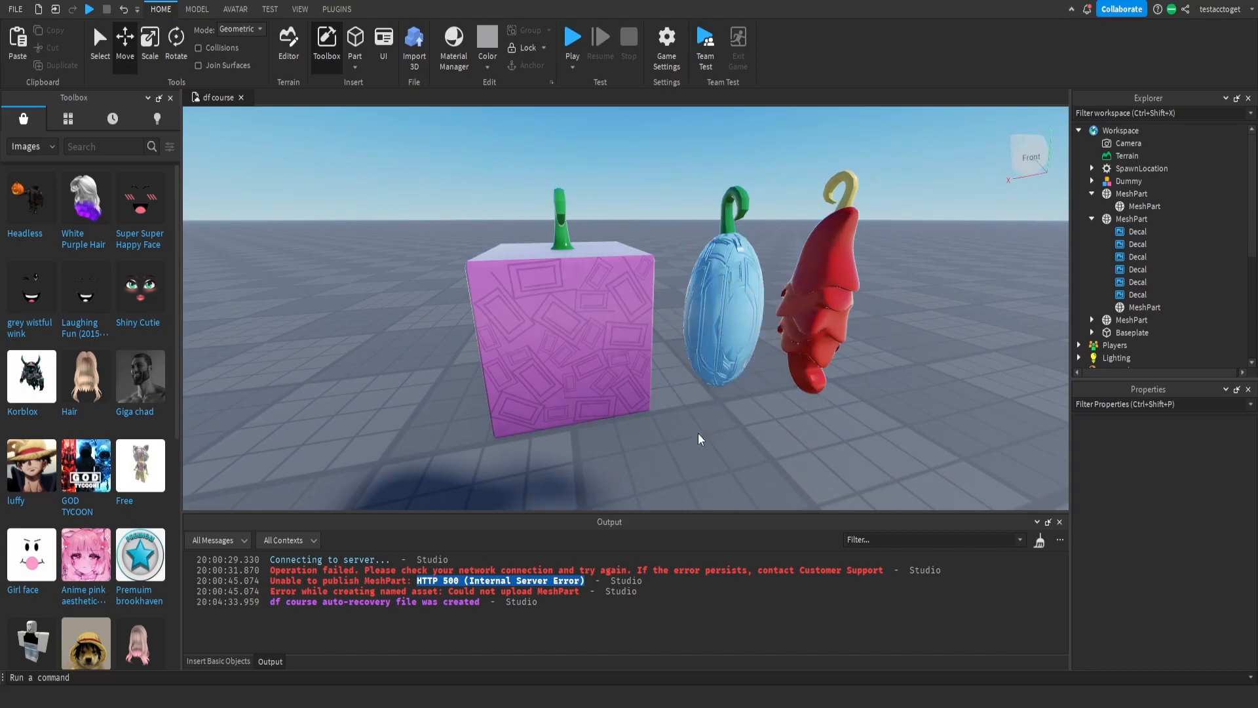
pyautogui.scroll(6, 692, 435)
pyautogui.scroll(-6, 692, 435)
pyautogui.moveTo(692, 435); pyautogui.dragTo(692, 435, button='right')
pyautogui.scroll(5, 692, 436)
pyautogui.scroll(-3, 692, 435)
pyautogui.scroll(3, 692, 435)
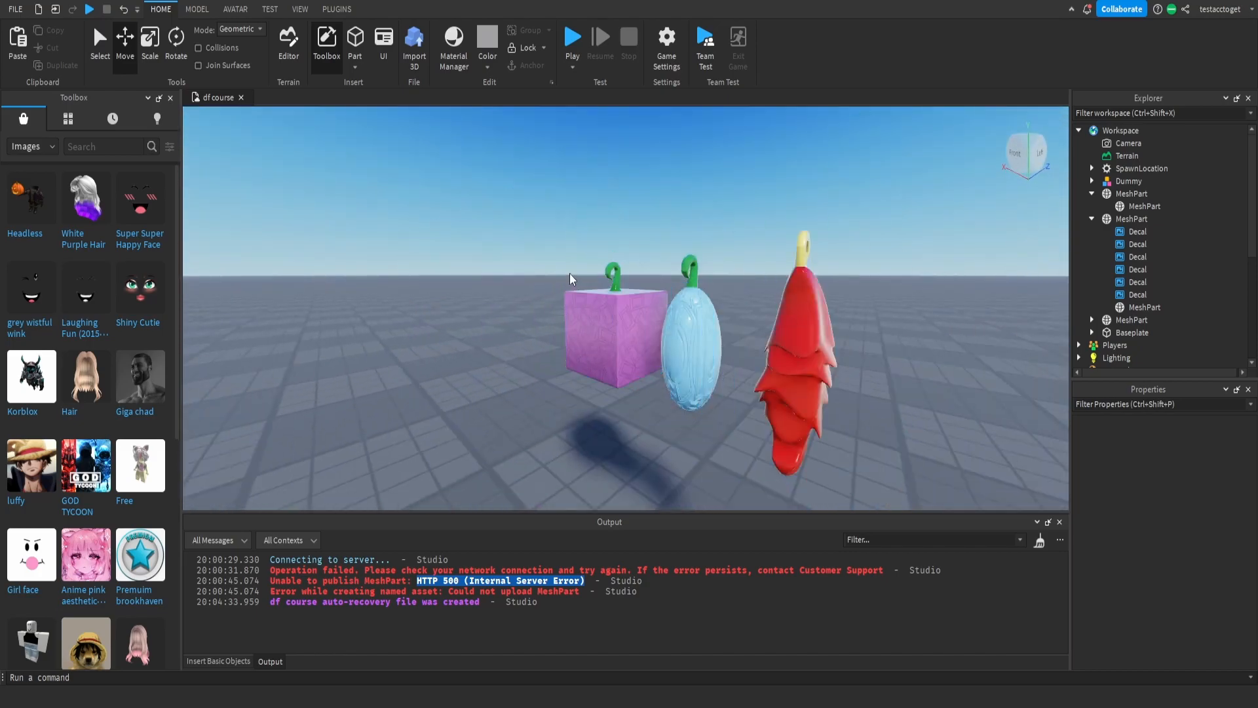
pyautogui.scroll(2, 577, 278)
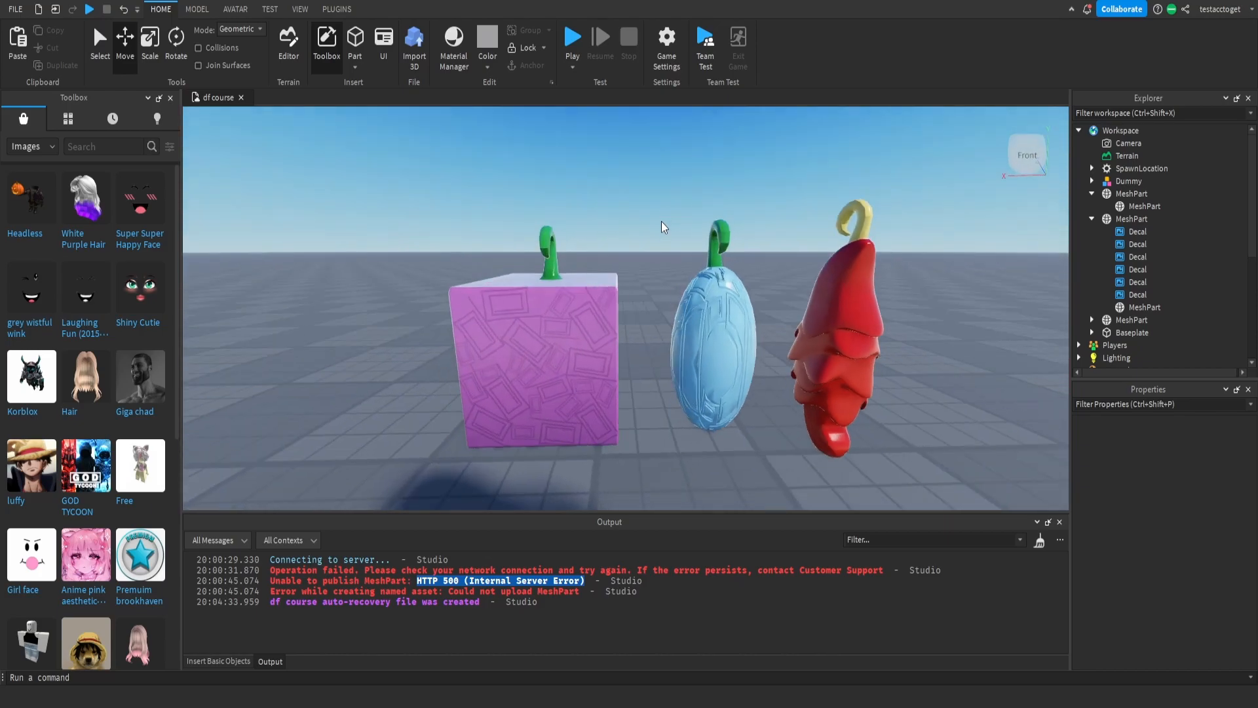
pyautogui.moveTo(721, 305); pyautogui.dragTo(728, 310, button='right')
pyautogui.moveTo(623, 336); pyautogui.dragTo(646, 354, button='right')
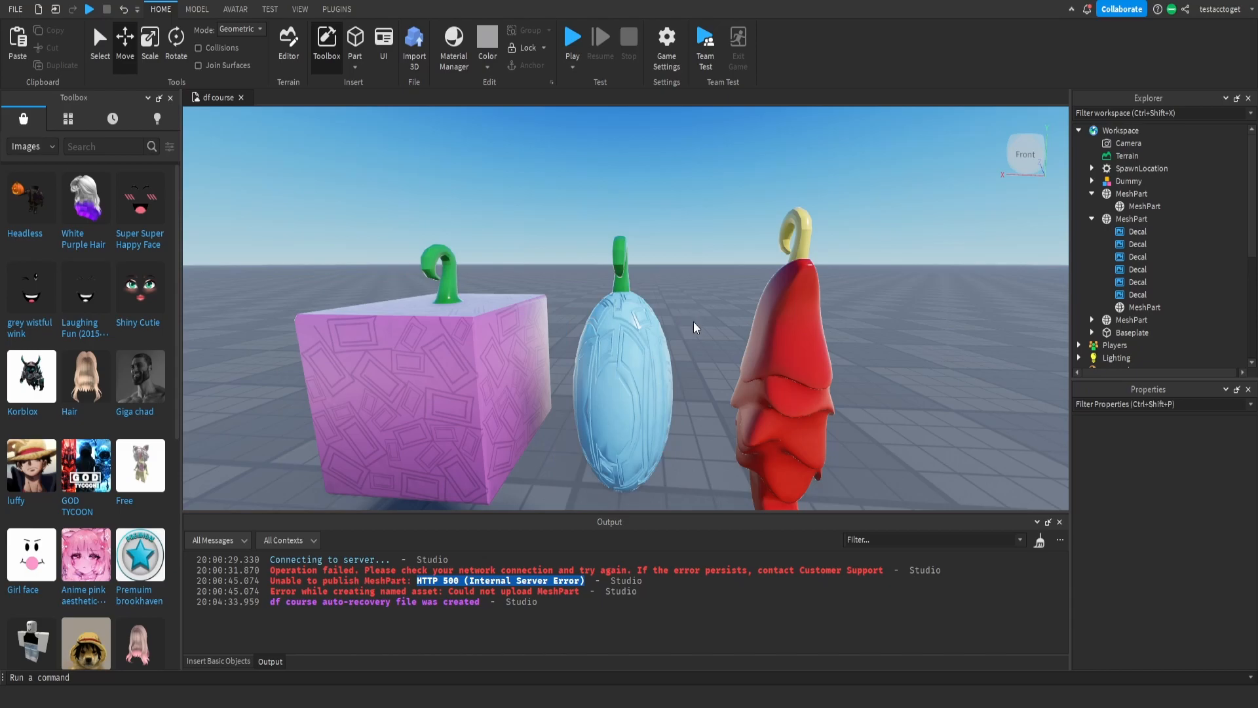
# Examine the cube, oval and curved fruits from the front and the back, comparing their surfaces and stems
pyautogui.moveTo(686, 317); pyautogui.dragTo(686, 317, button='right')
pyautogui.moveTo(604, 349); pyautogui.dragTo(604, 349, button='right')
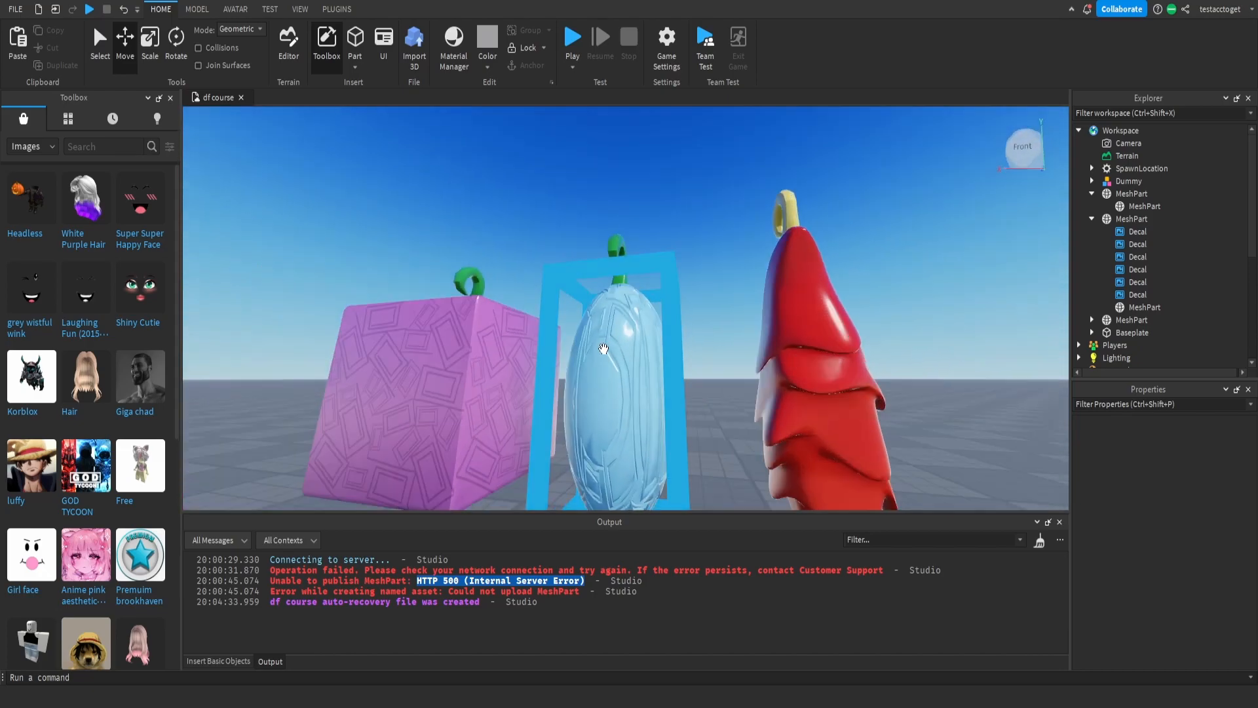
pyautogui.moveTo(626, 422); pyautogui.dragTo(626, 421, button='right')
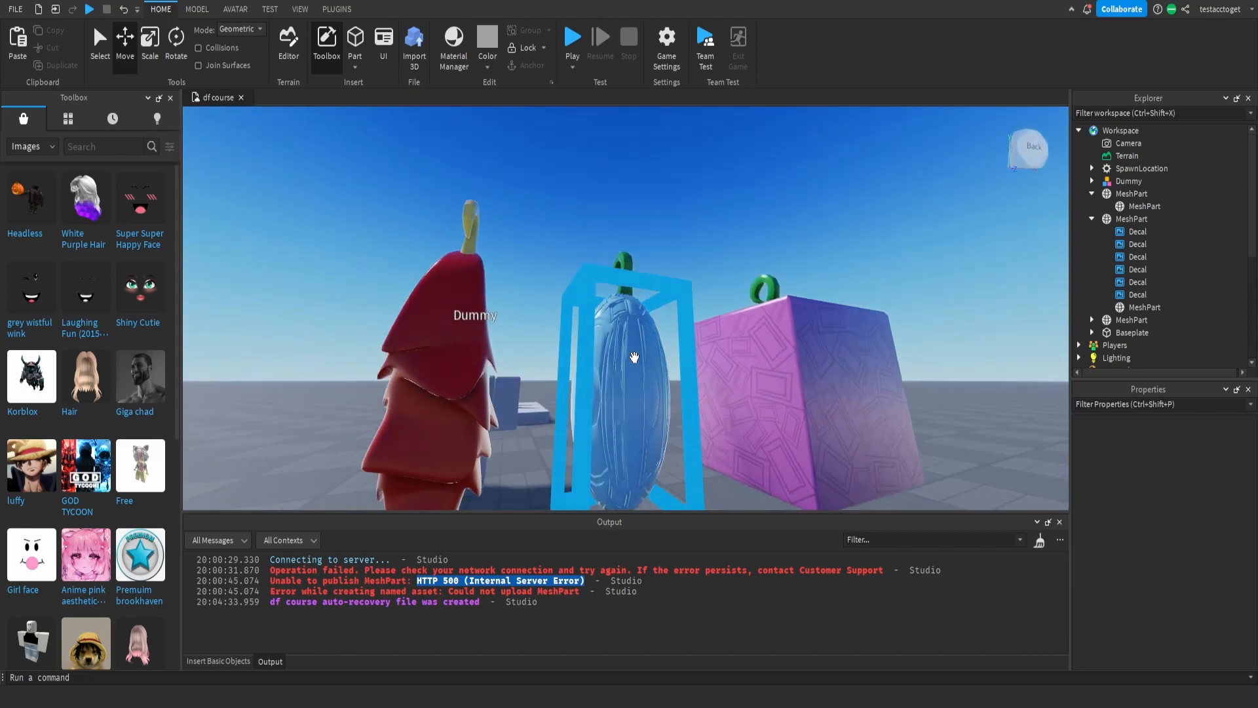
pyautogui.moveTo(635, 357); pyautogui.dragTo(632, 356, button='right')
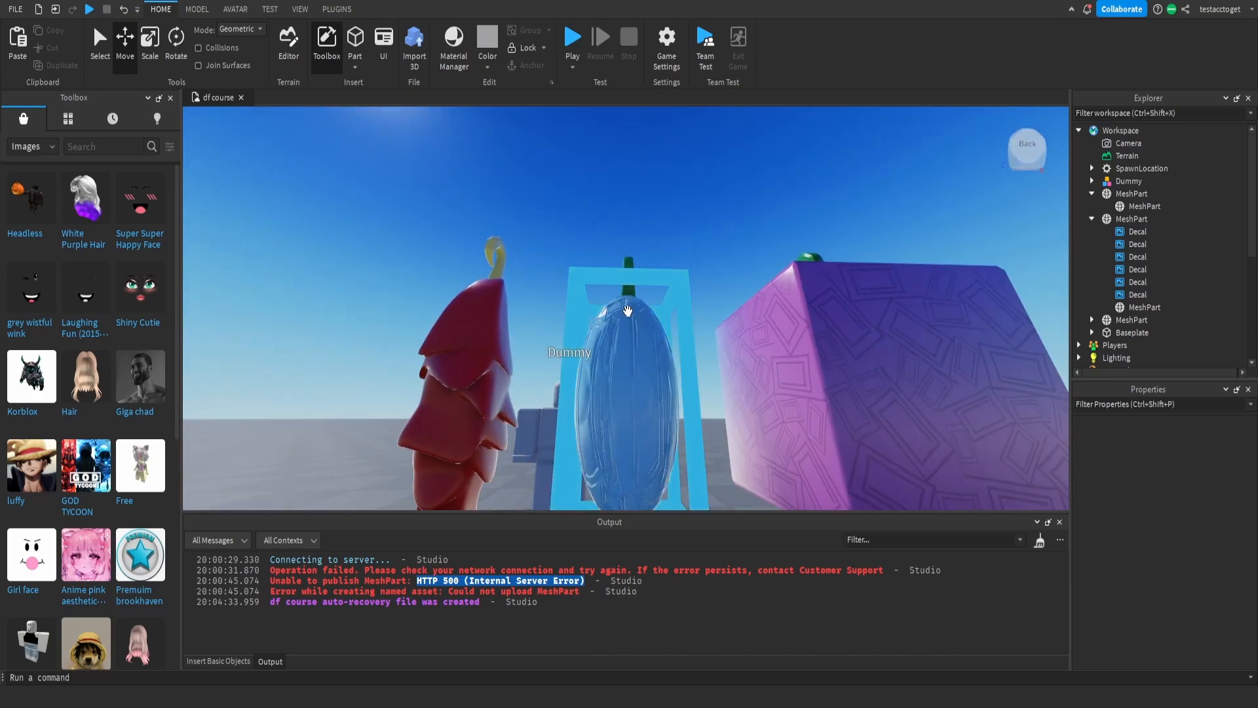
pyautogui.moveTo(686, 340); pyautogui.dragTo(686, 351, button='right')
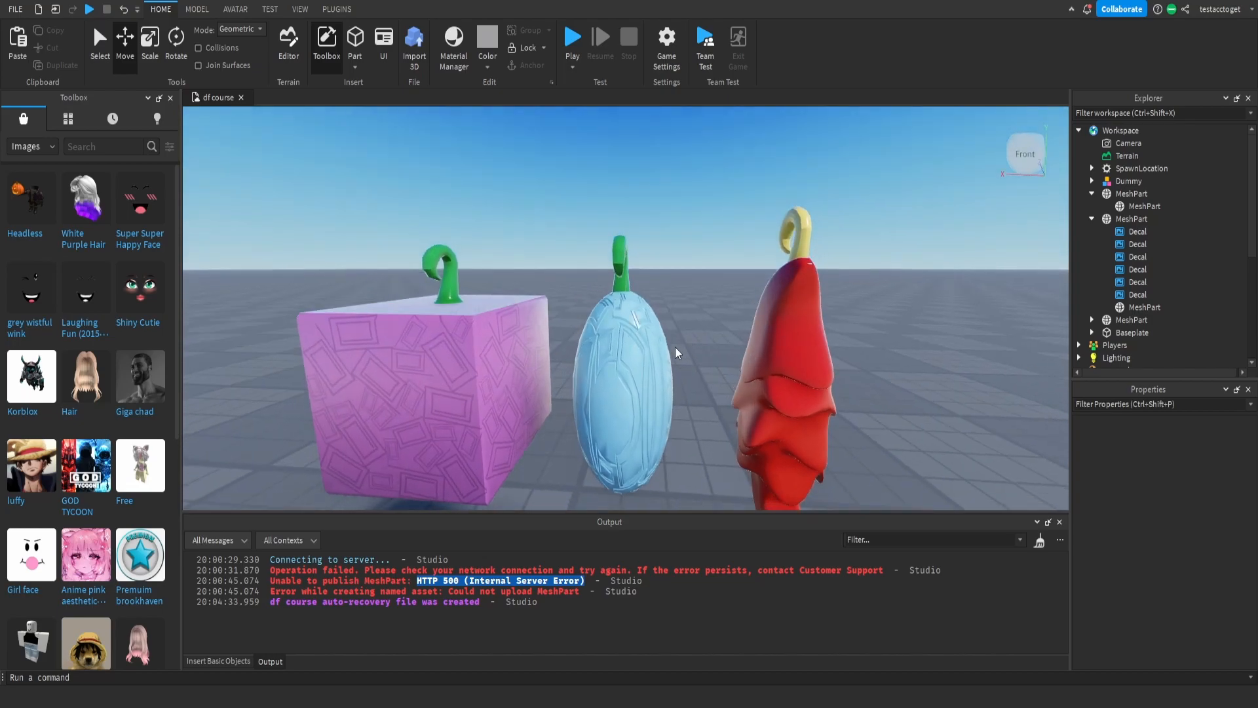
pyautogui.moveTo(674, 344); pyautogui.dragTo(723, 315, button='right')
pyautogui.moveTo(811, 304); pyautogui.dragTo(812, 305, button='right')
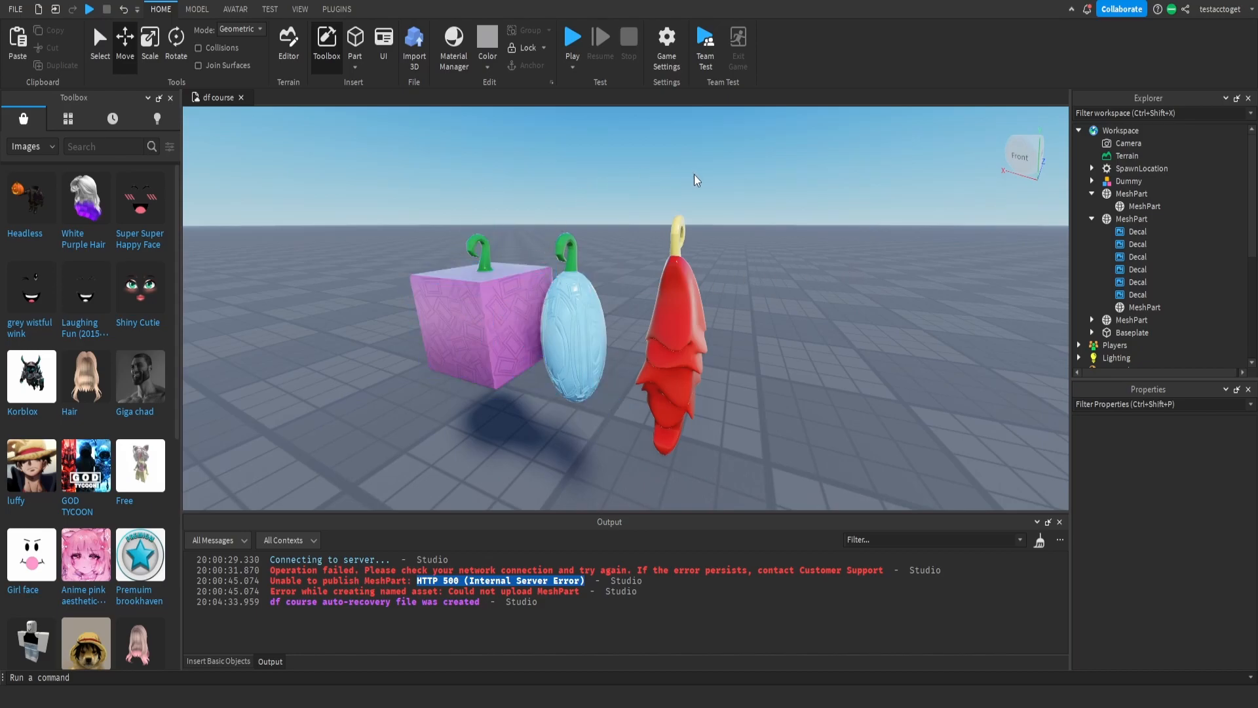
# Inspect the red curved fruit from underneath, and view all three fruits from afar and from above
pyautogui.click(712, 348)
pyautogui.moveTo(713, 348); pyautogui.dragTo(723, 314, button='right')
pyautogui.moveTo(796, 297); pyautogui.dragTo(832, 372, button='right')
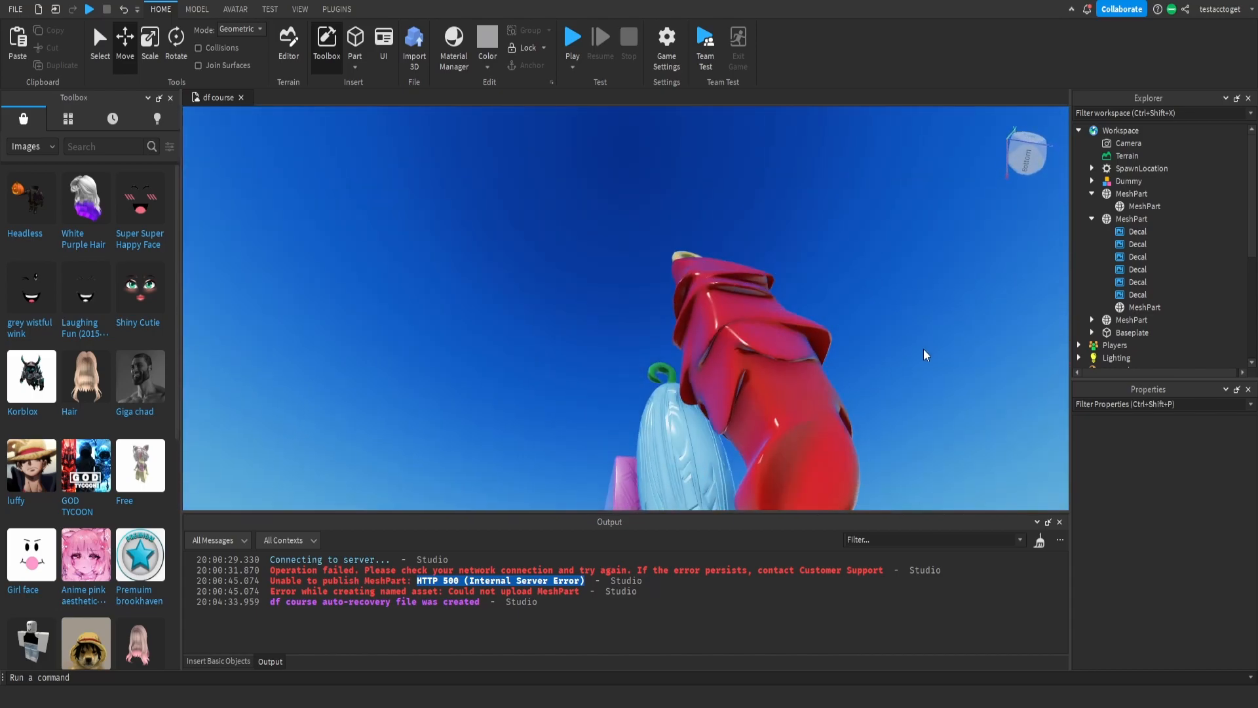
pyautogui.moveTo(940, 335); pyautogui.dragTo(939, 336, button='right')
pyautogui.scroll(-10, 811, 250)
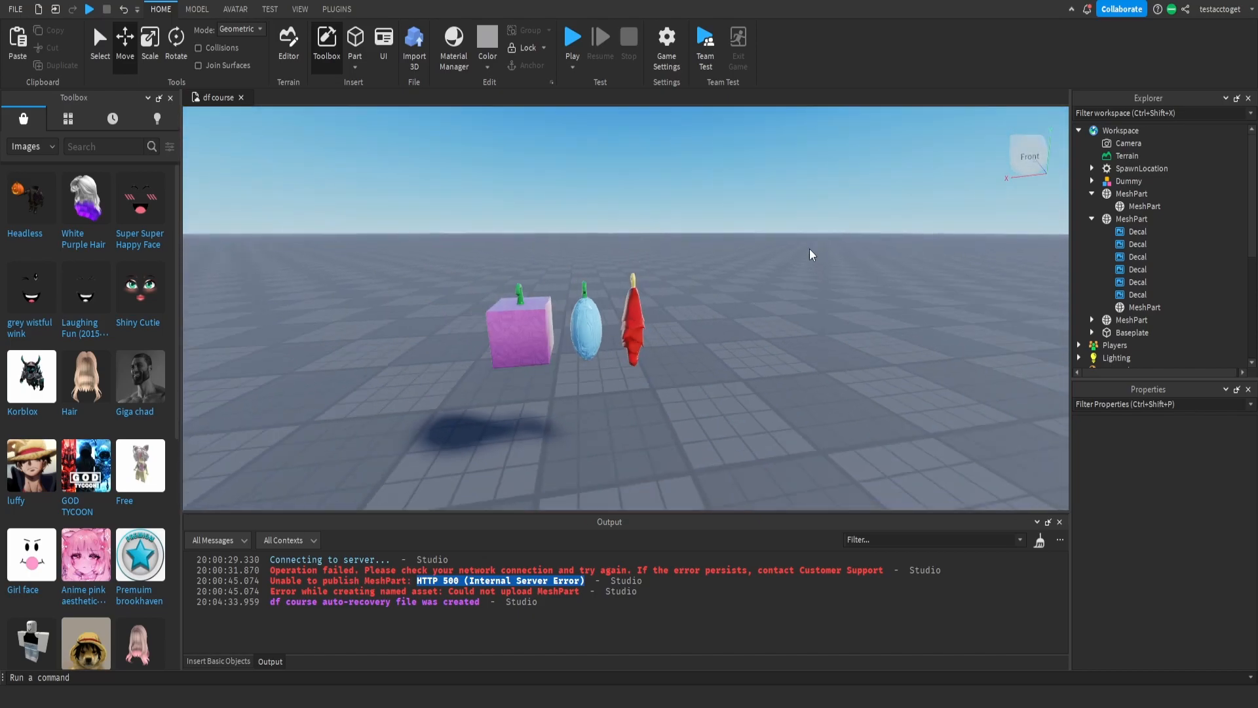
pyautogui.press('e')
pyautogui.moveTo(801, 247); pyautogui.dragTo(800, 246, button='right')
pyautogui.scroll(10, 801, 247)
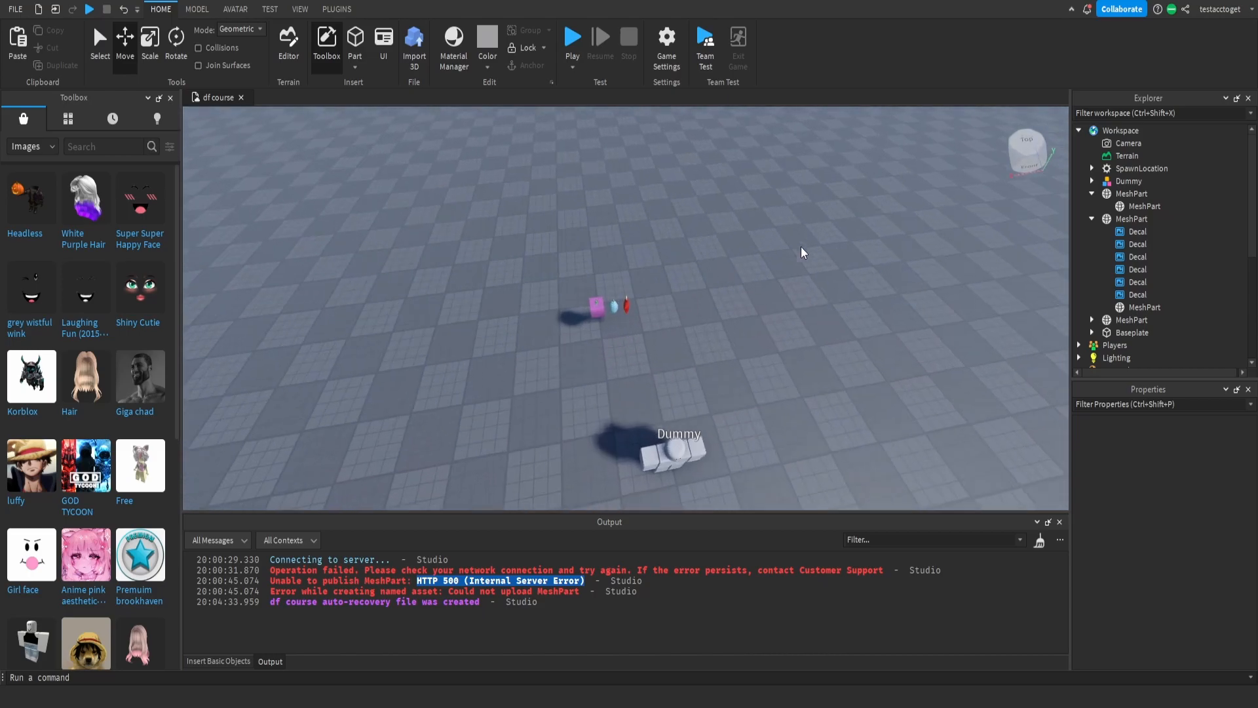
pyautogui.moveTo(709, 250); pyautogui.dragTo(709, 250, button='right')
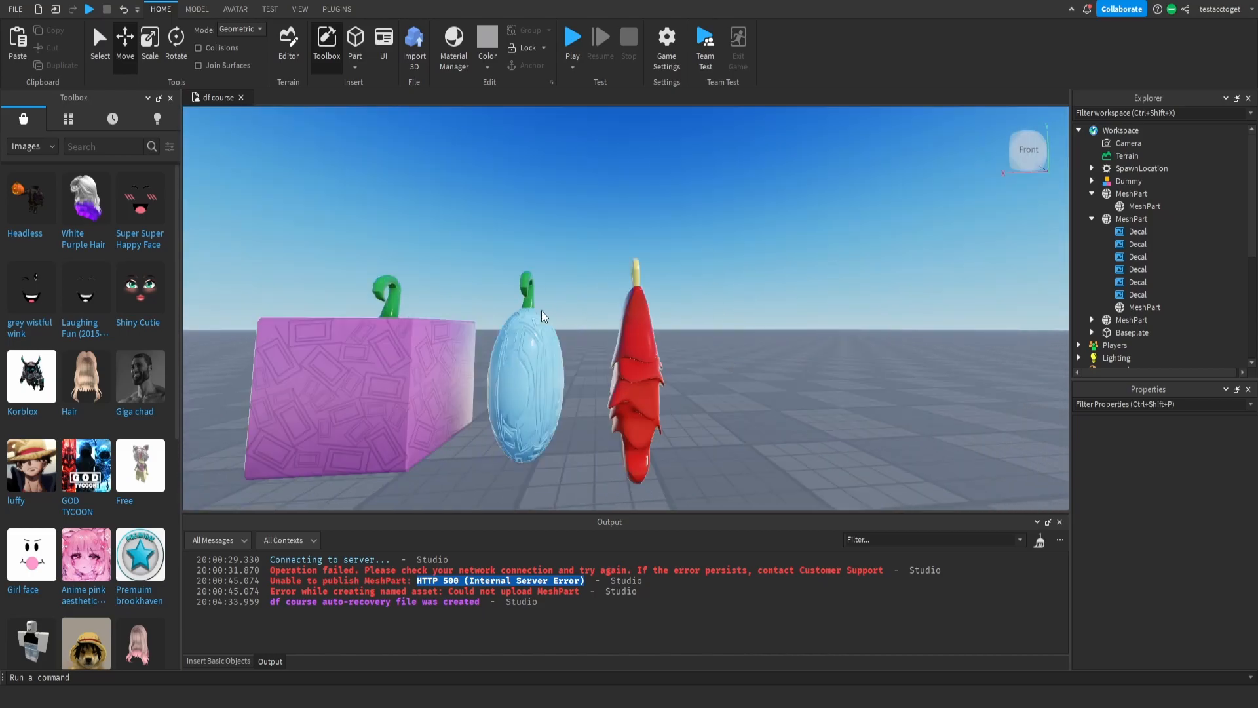
# Expand StarterPack to view the items it contains, and look at the oval and curved fruits from the side
pyautogui.scroll(-2, 1106, 301)
pyautogui.click(1078, 279)
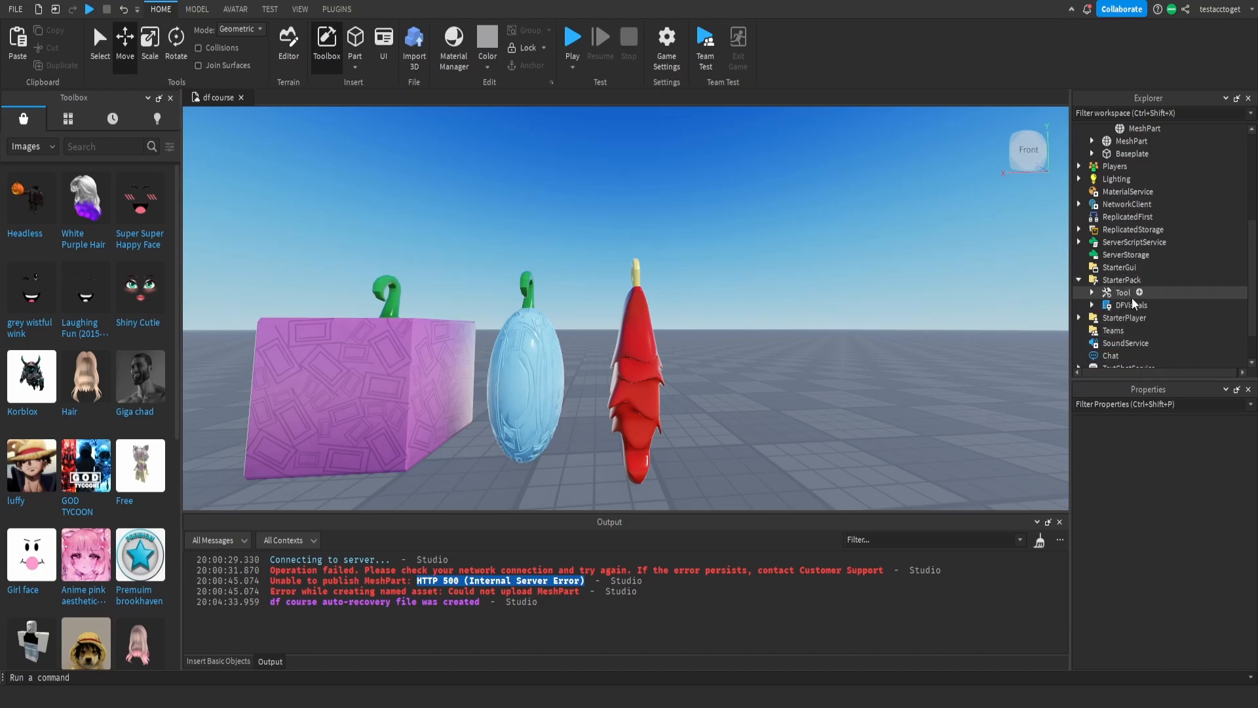
pyautogui.moveTo(790, 255); pyautogui.dragTo(792, 262, button='right')
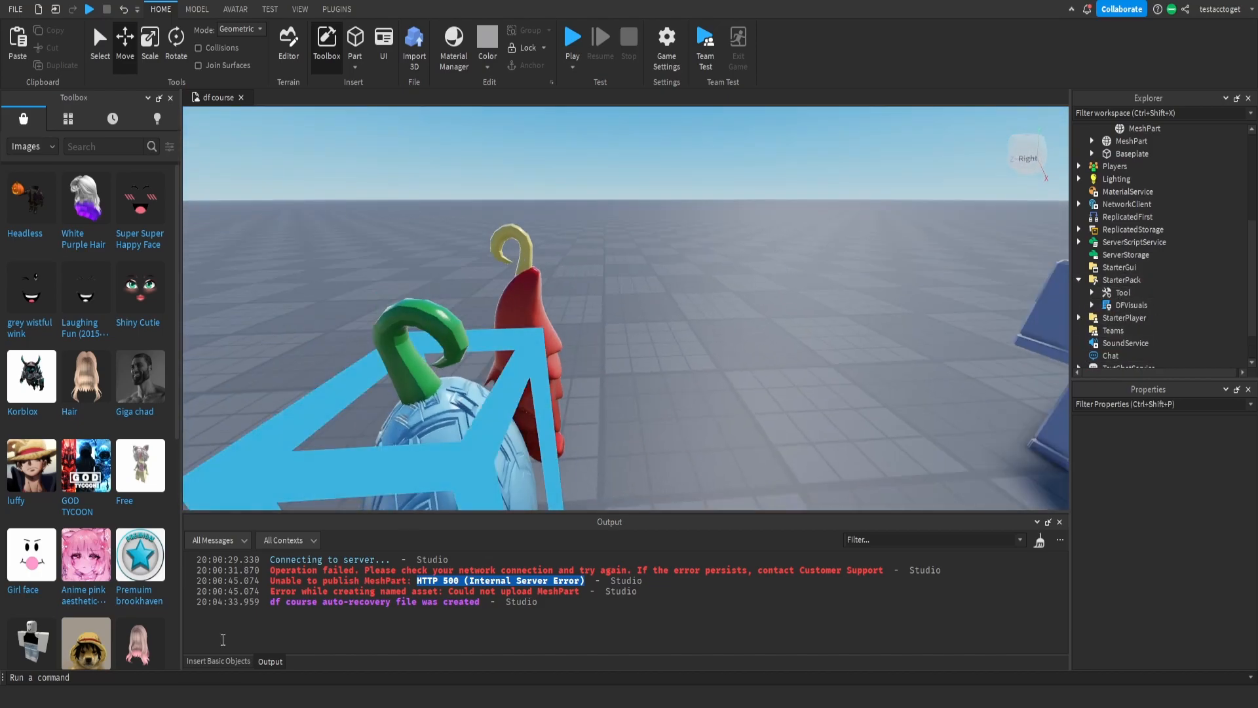